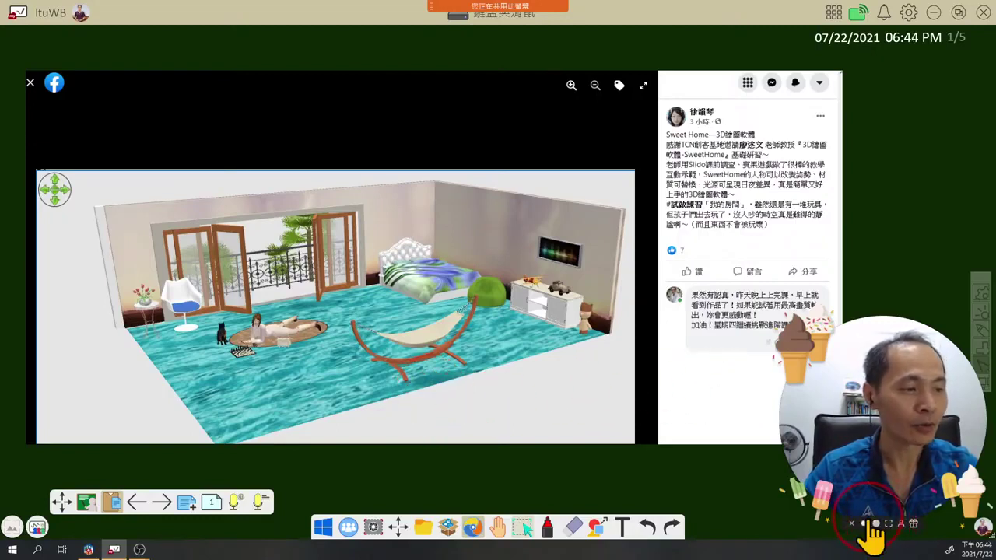
Switch from the whiteboard to the 0720.sh3d project in Sweet Home 3D.
click(869, 525)
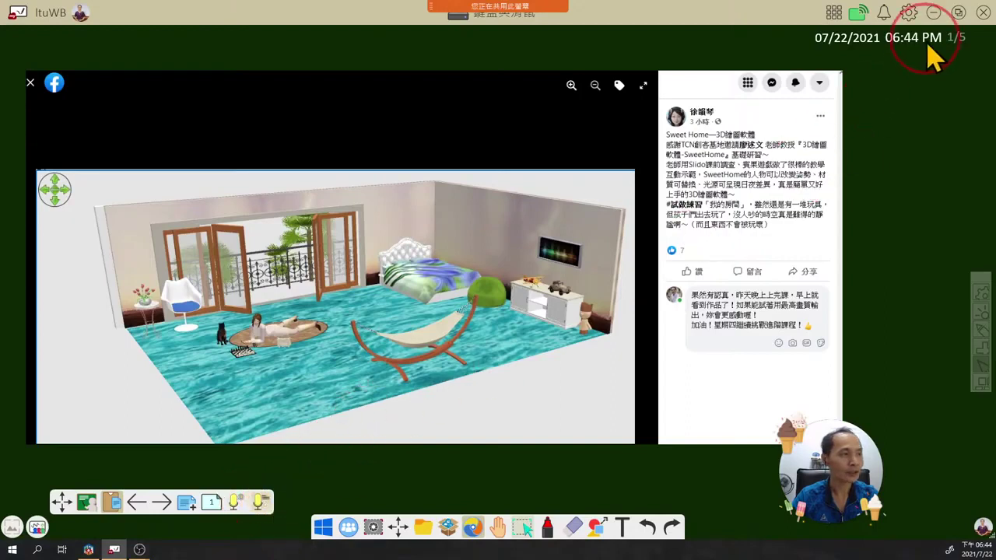
click(325, 529)
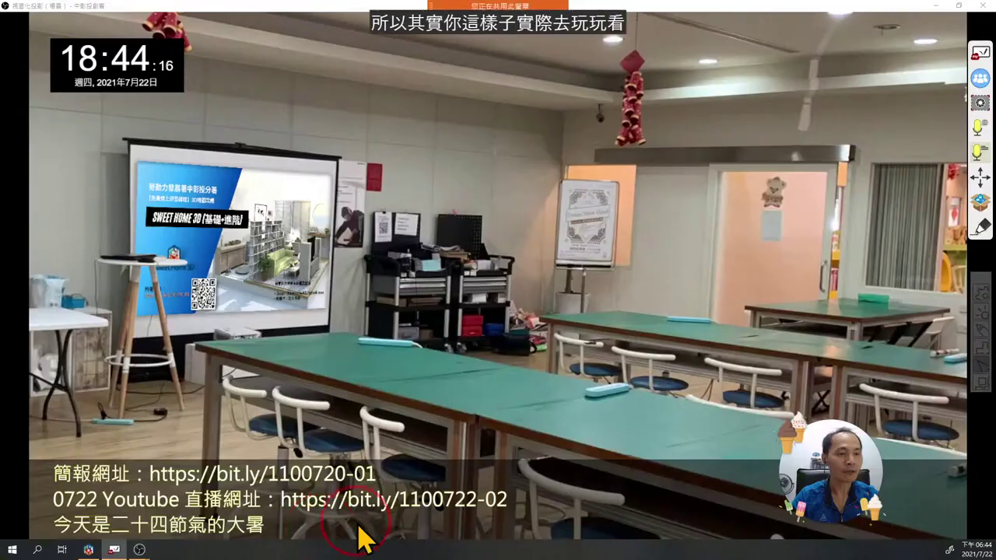
drag(767, 424, 438, 286)
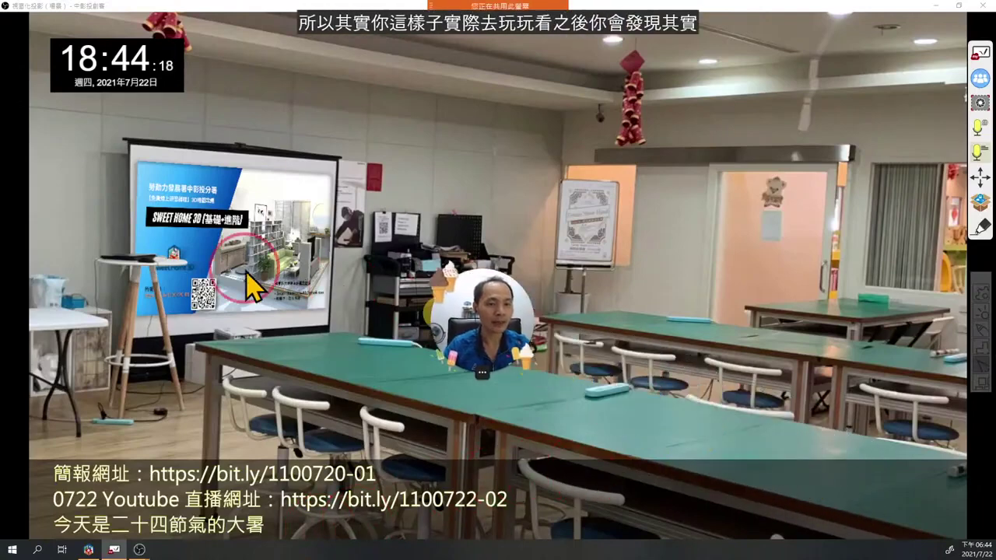
drag(248, 274, 140, 304)
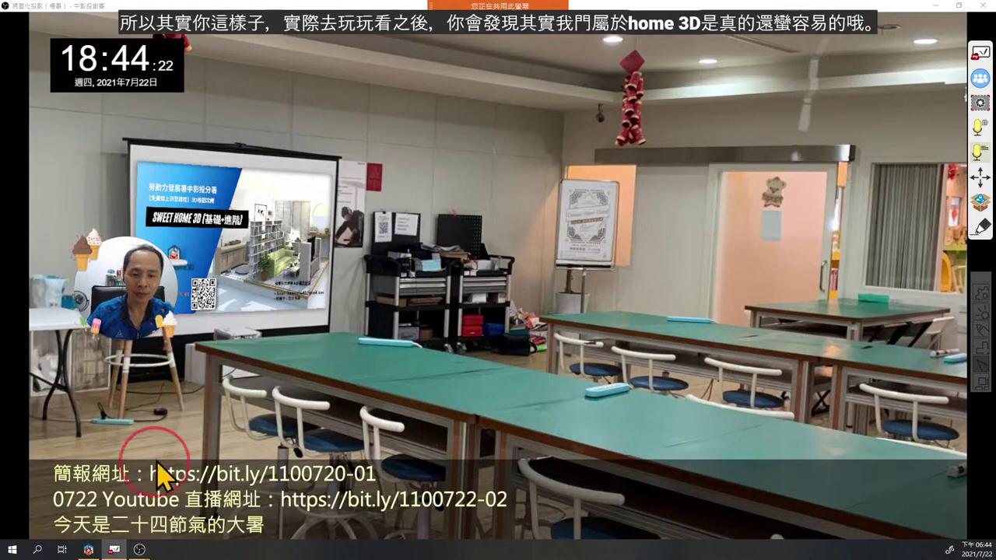
click(89, 549)
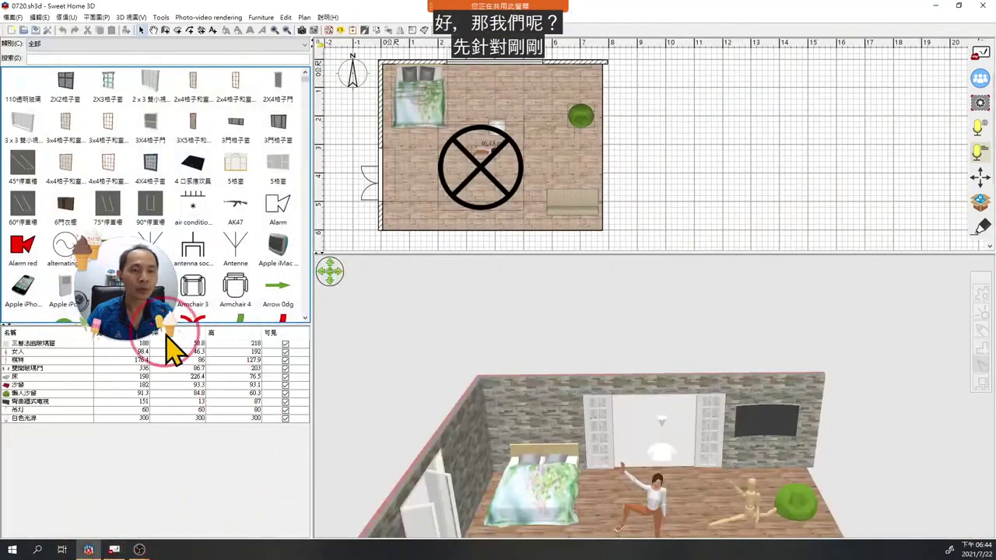
drag(122, 336, 59, 469)
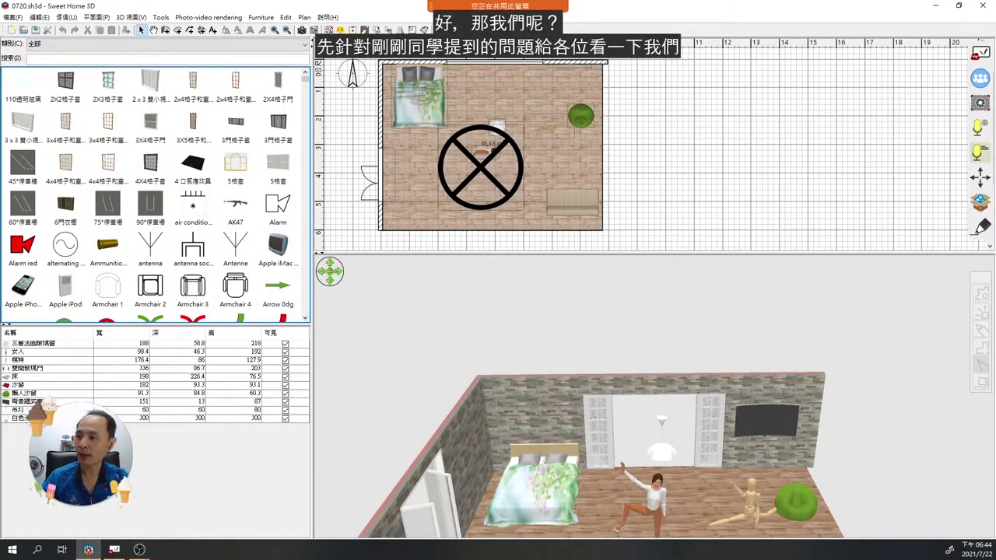
Return to the whiteboard, open its built-in browser with the Sweet Home 3D workshop slides, and reposition and enlarge the browser window.
click(113, 548)
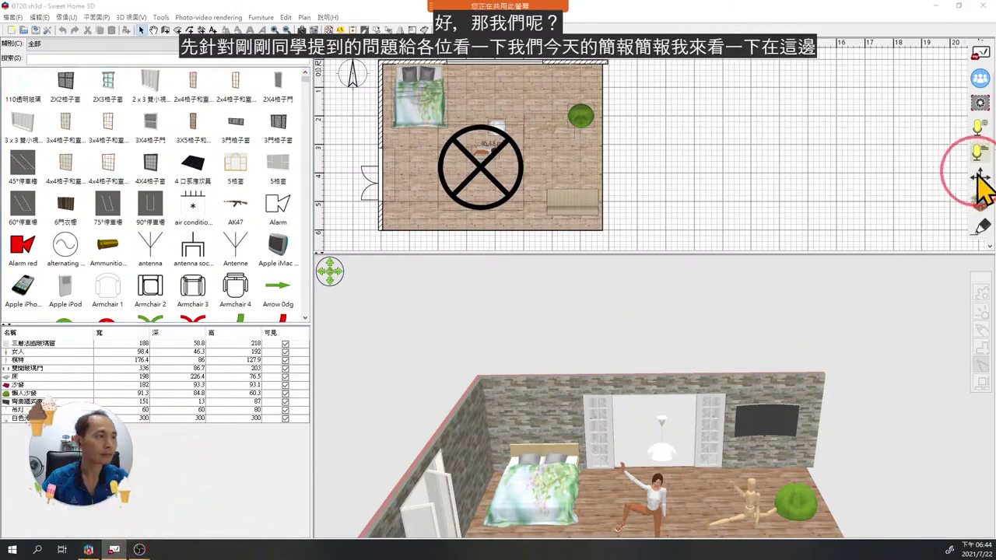
click(984, 68)
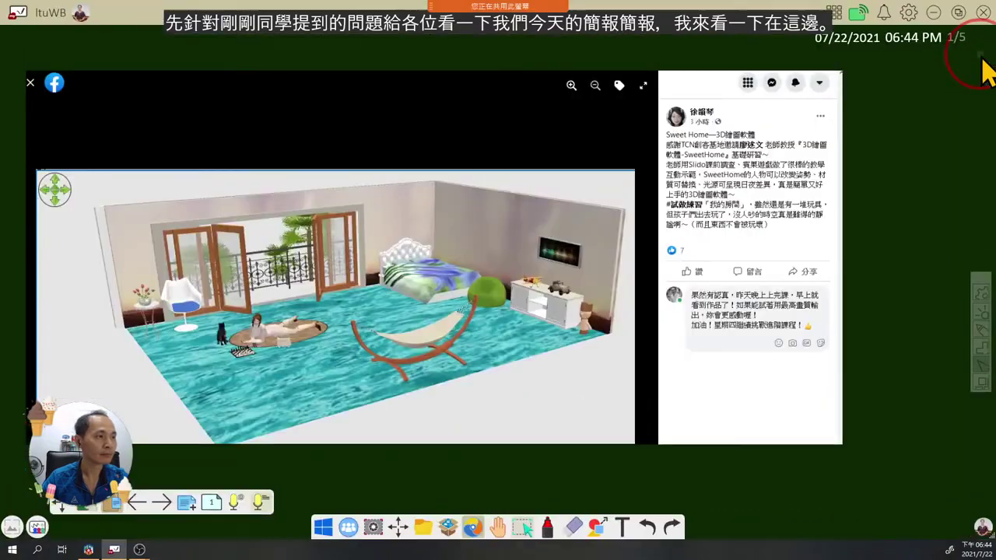
click(472, 528)
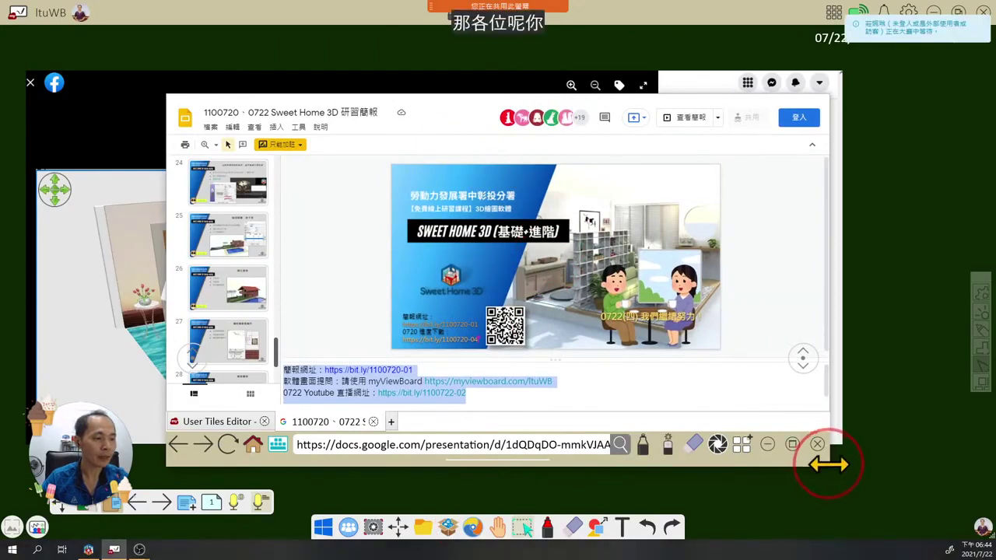
drag(829, 464, 899, 512)
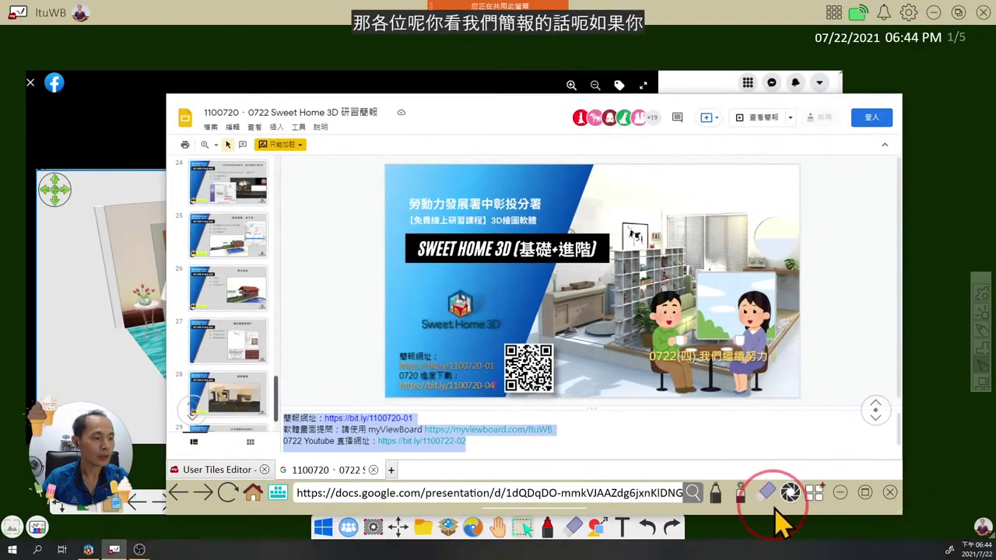
drag(774, 499, 774, 434)
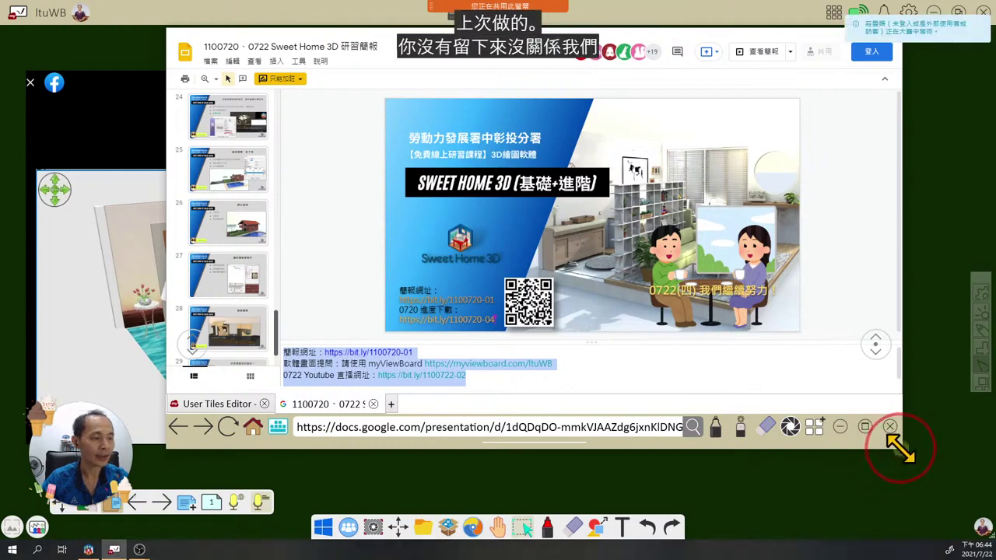
drag(901, 447, 948, 495)
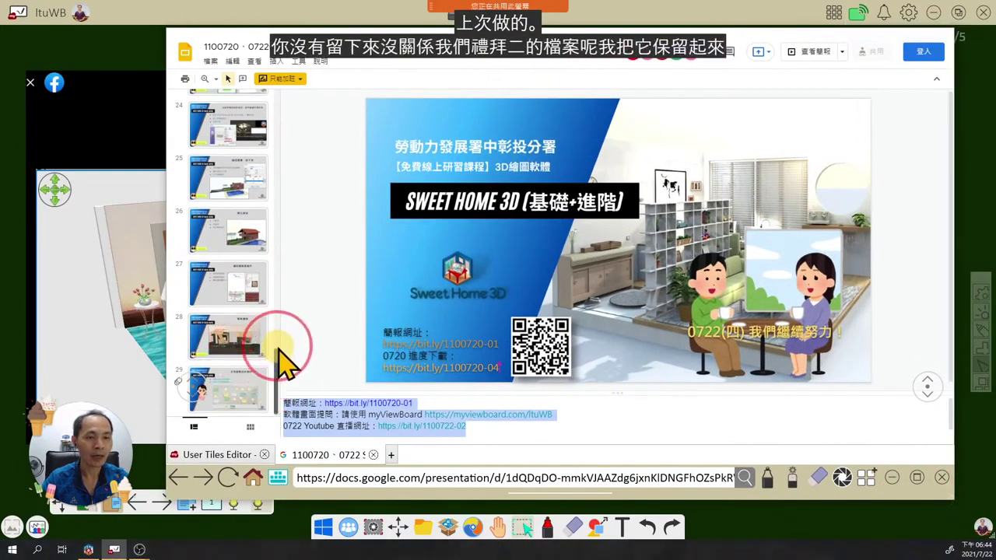
Present slide 20 of the workshop deck, view the 0720.sh3d file through the 0720 progress download link, and close the file's page.
drag(277, 359, 280, 285)
click(242, 264)
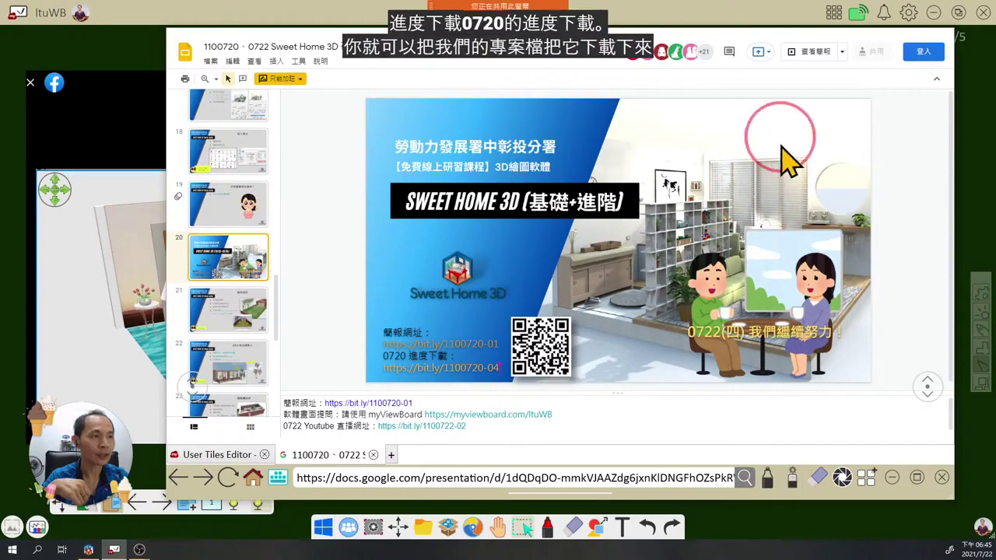
click(811, 53)
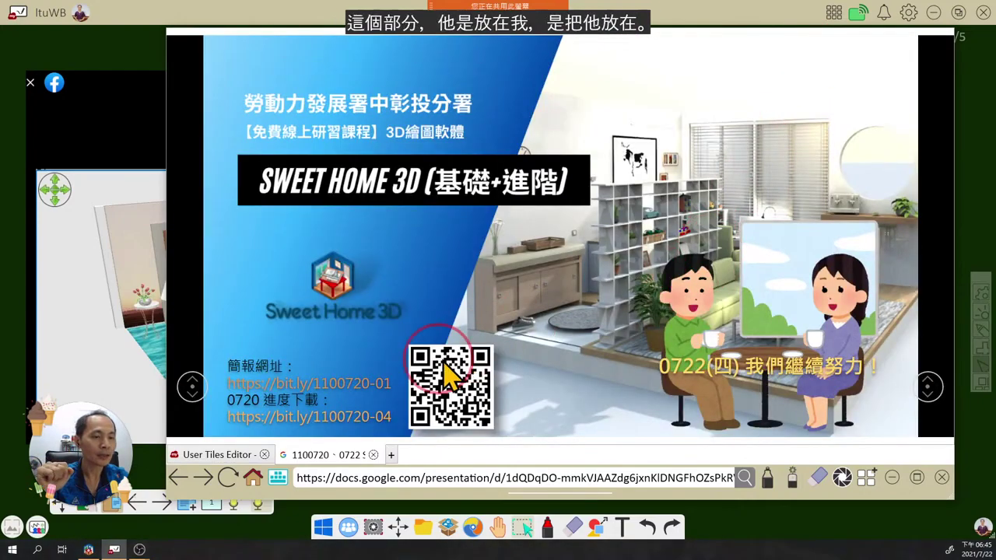
click(355, 416)
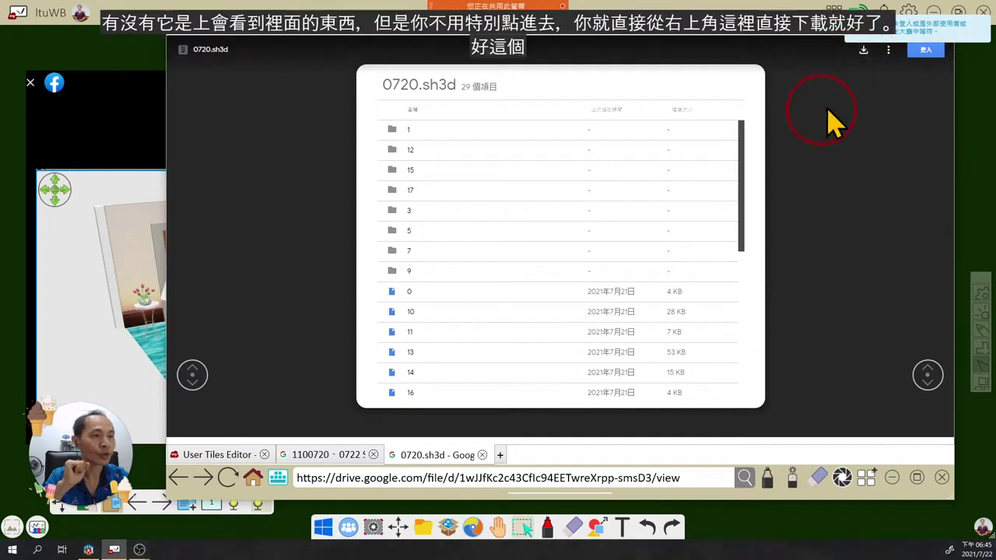
click(482, 455)
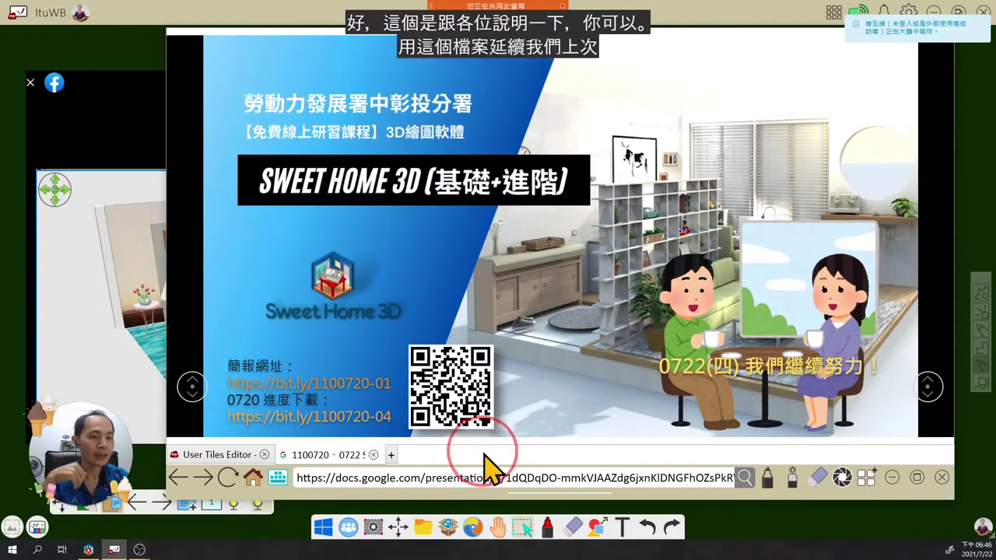
Switch to Sweet Home 3D and bring up the example homes for creating a new home from an example.
click(89, 550)
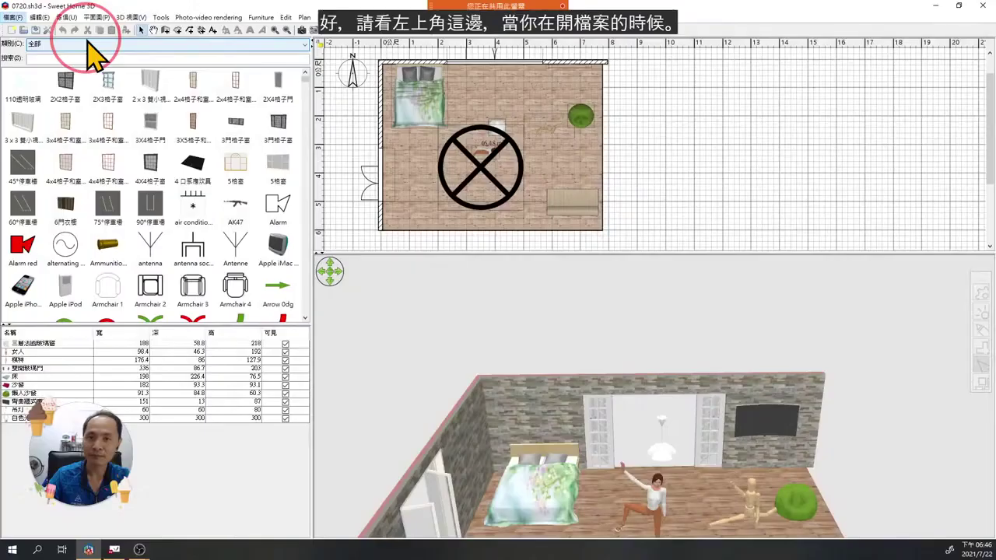
click(14, 18)
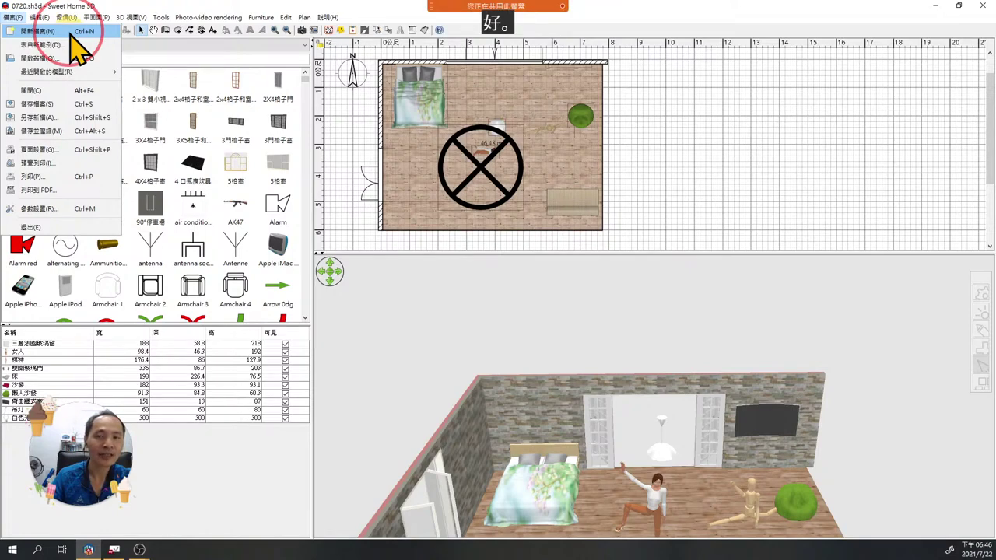
click(35, 45)
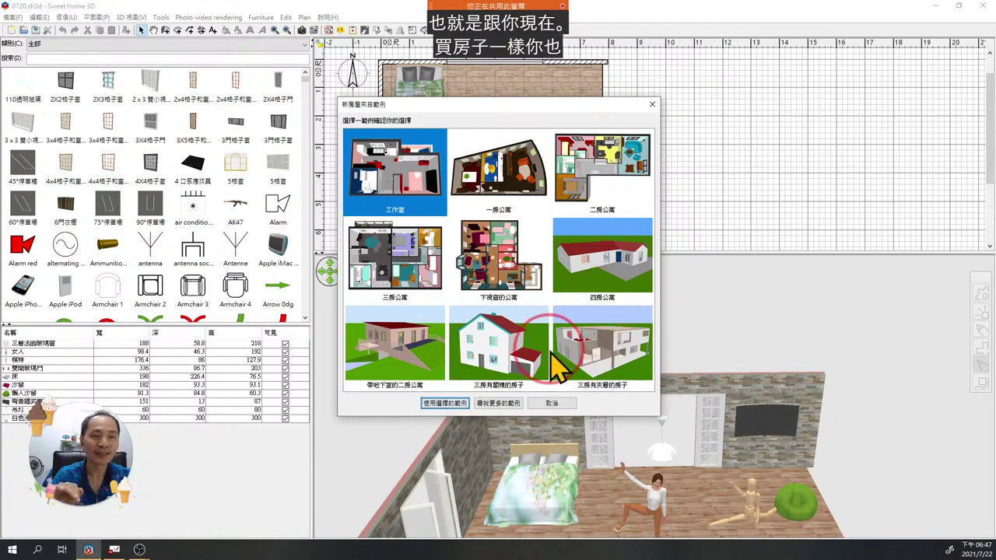
Mark the studio and the one-, two- and three-room apartments with red ticks, circle the three-room mezzanine house, and clear the annotations.
mouse_move(88, 522)
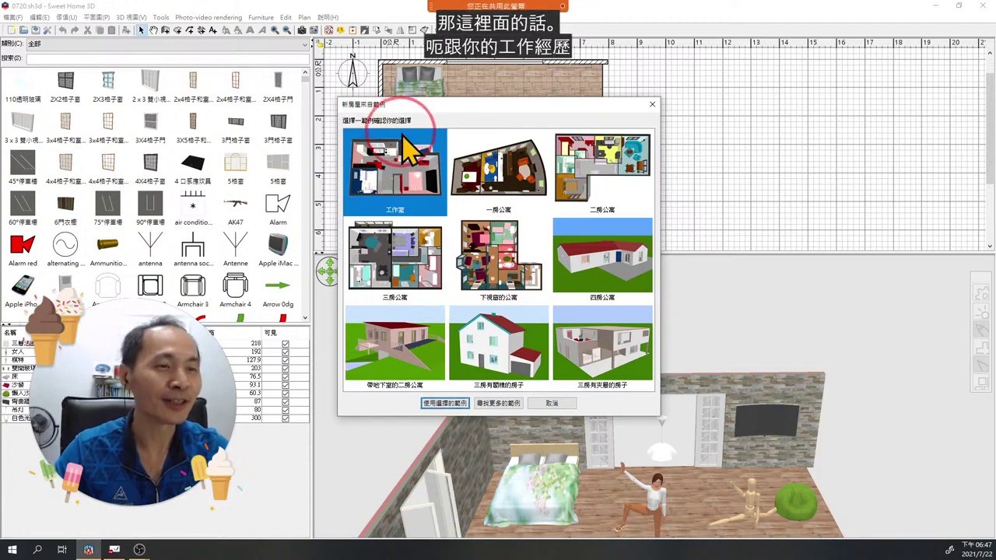
double_click(396, 173)
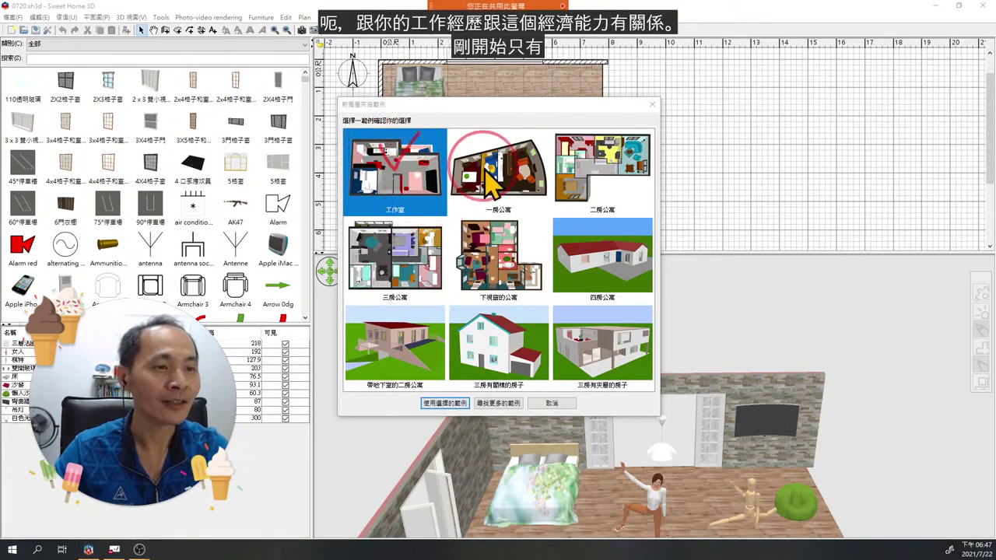
mouse_move(479, 156)
mouse_down()
mouse_move(498, 175)
mouse_move(522, 116)
mouse_move(535, 222)
mouse_up()
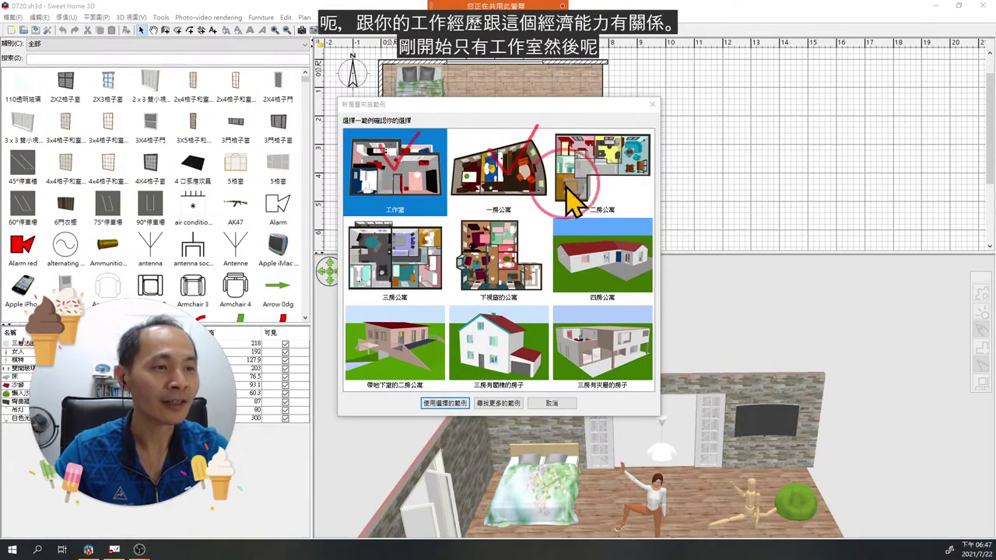
mouse_move(574, 157)
mouse_down()
mouse_move(603, 178)
mouse_move(644, 134)
mouse_up()
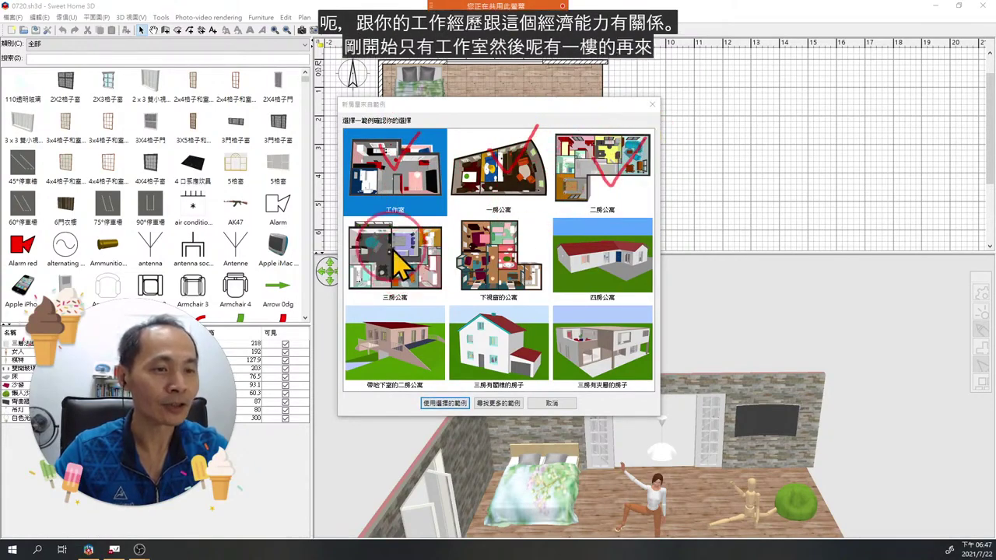
mouse_move(392, 247)
mouse_down()
mouse_move(408, 274)
mouse_move(446, 227)
mouse_up()
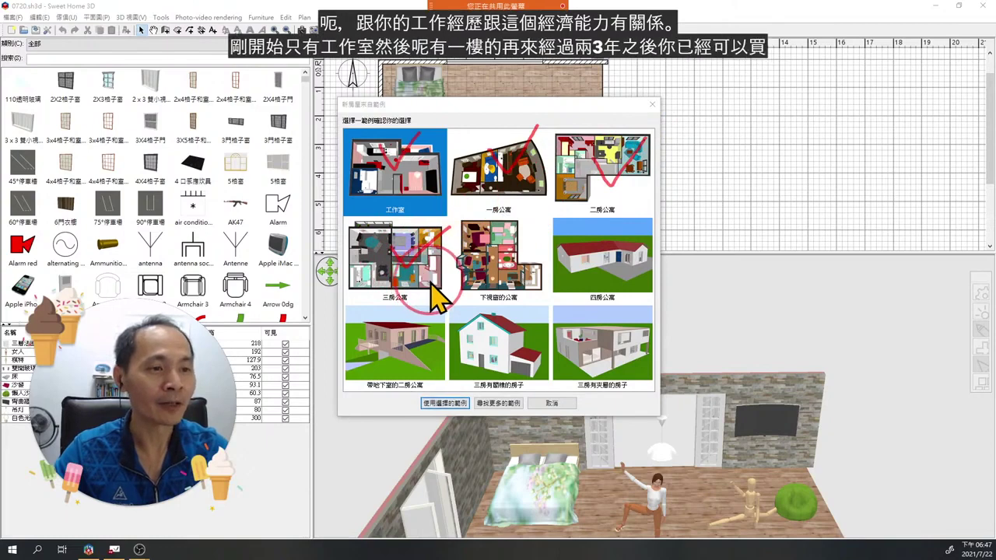
mouse_move(565, 371)
mouse_down()
mouse_move(557, 321)
mouse_move(631, 301)
mouse_move(655, 329)
mouse_move(646, 366)
mouse_move(623, 383)
mouse_move(549, 363)
mouse_up()
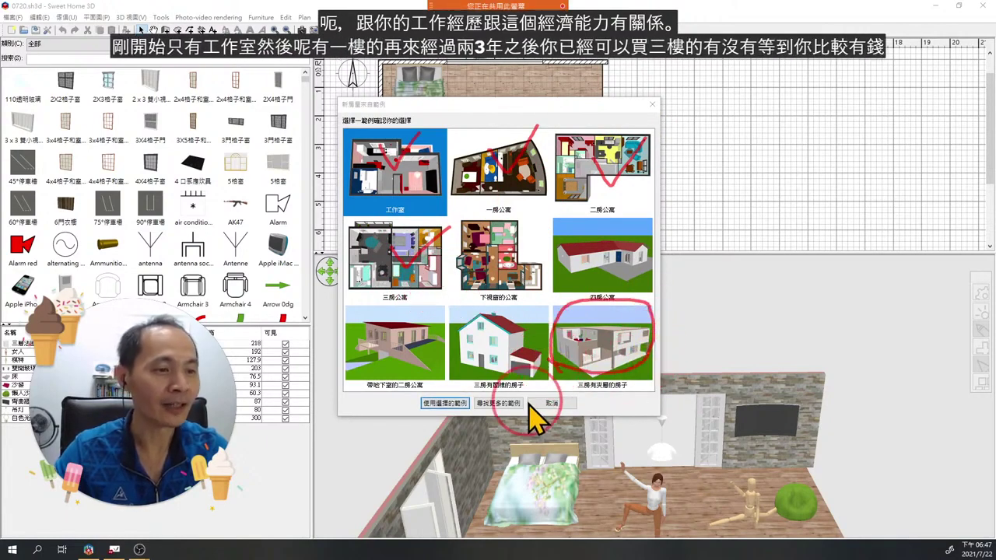
mouse_move(589, 393)
mouse_down()
mouse_move(616, 414)
mouse_move(595, 391)
mouse_move(573, 415)
mouse_up()
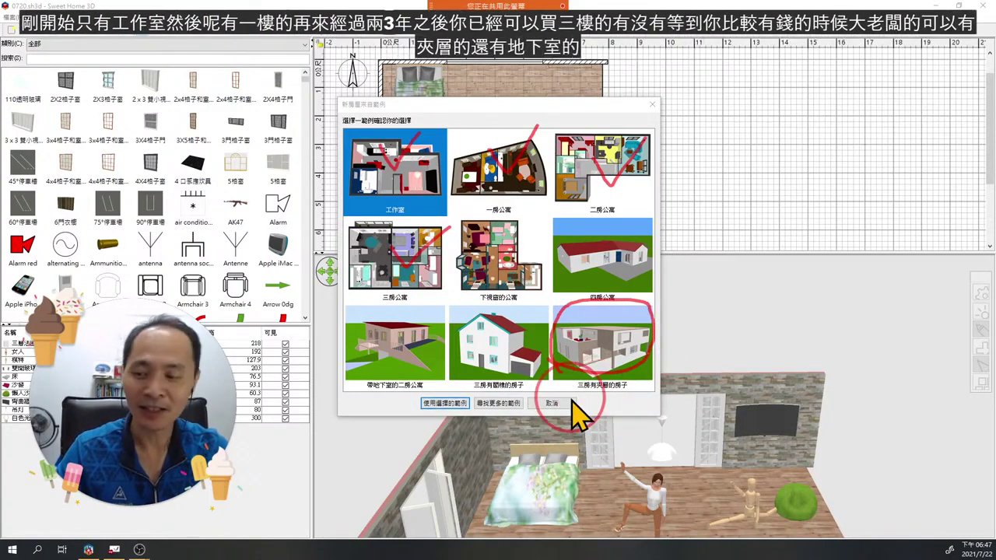
key(Escape)
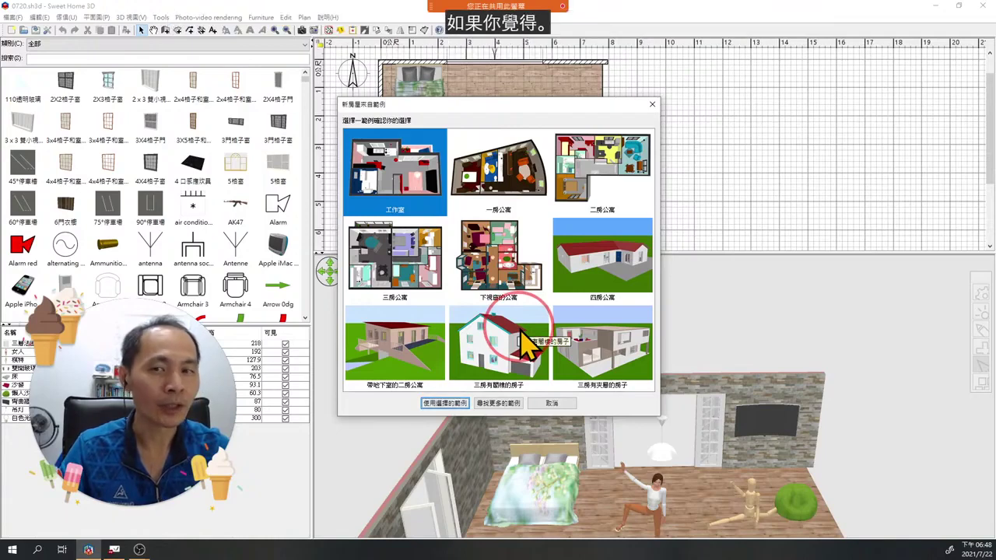
Find more examples in the online Sweet Home 3D gallery and maximize the browser window.
click(499, 403)
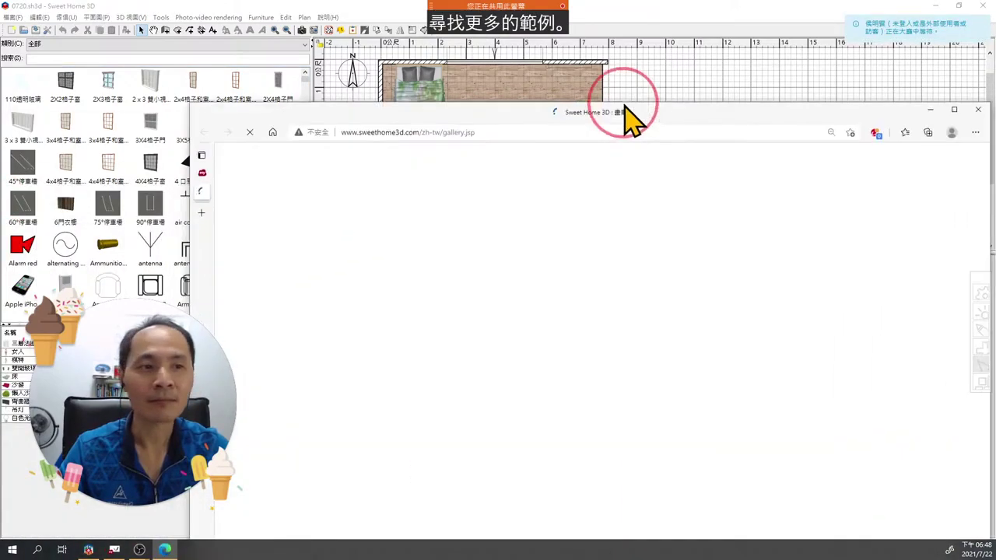
drag(617, 33, 617, 18)
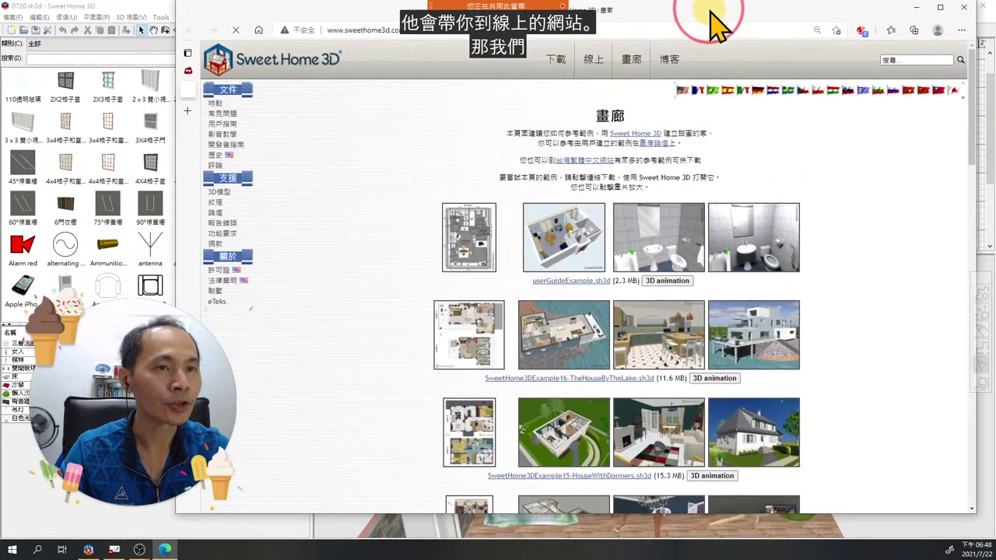
drag(714, 15, 703, 14)
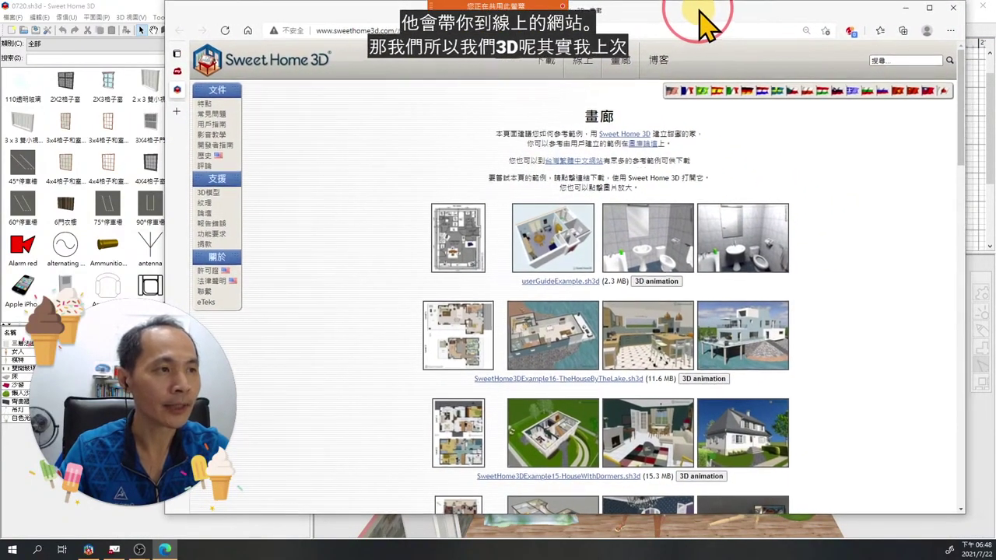
click(928, 8)
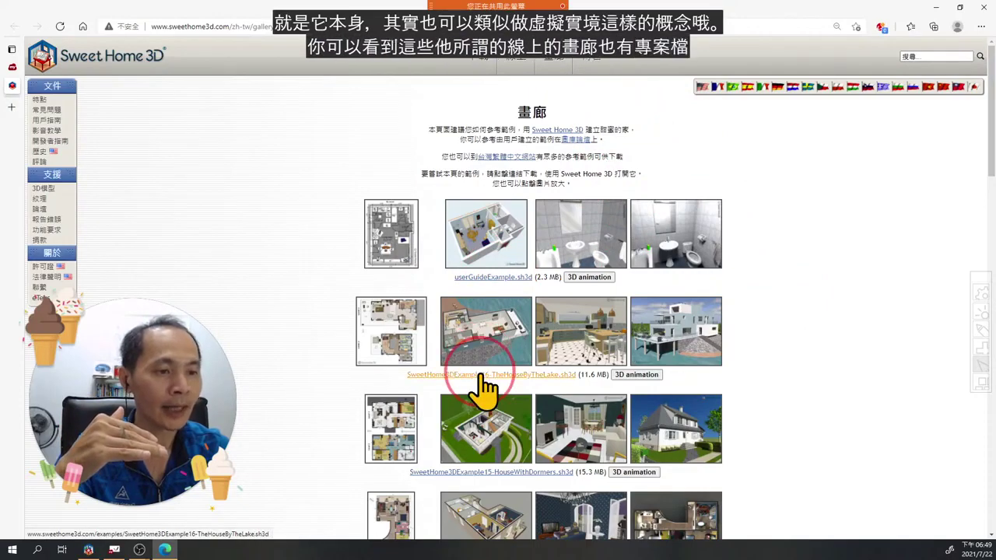
Open the 3D animation of SweetHome3DExample15-HouseWithDormers and examine the house from a lower angle, both close up and from far away.
scroll(483, 386, down, 2)
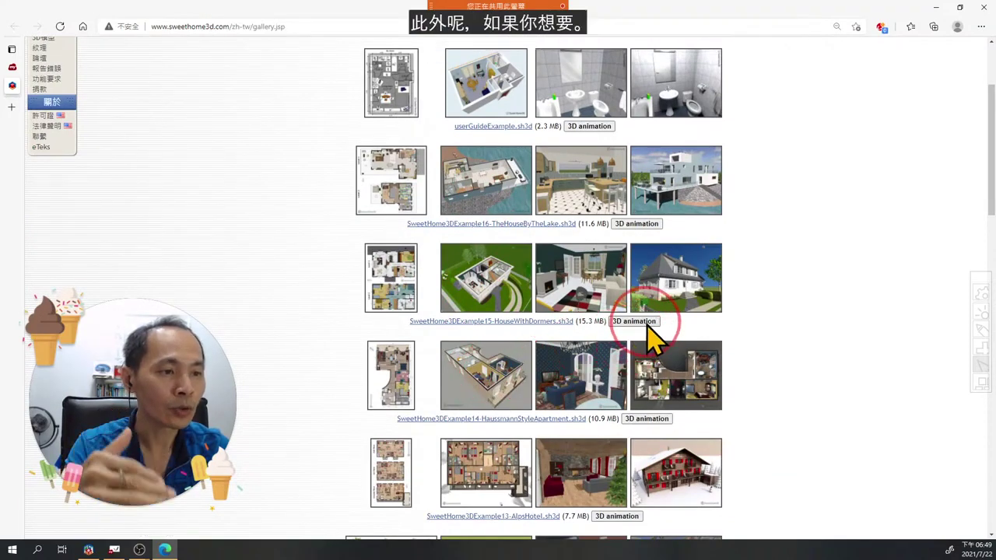
click(645, 322)
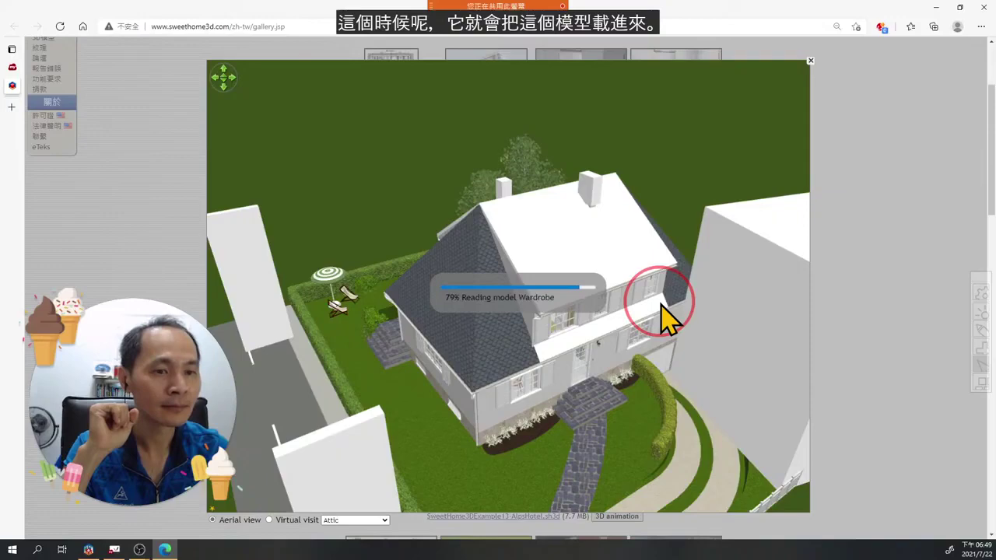
drag(454, 350, 456, 380)
scroll(456, 383, up, 4)
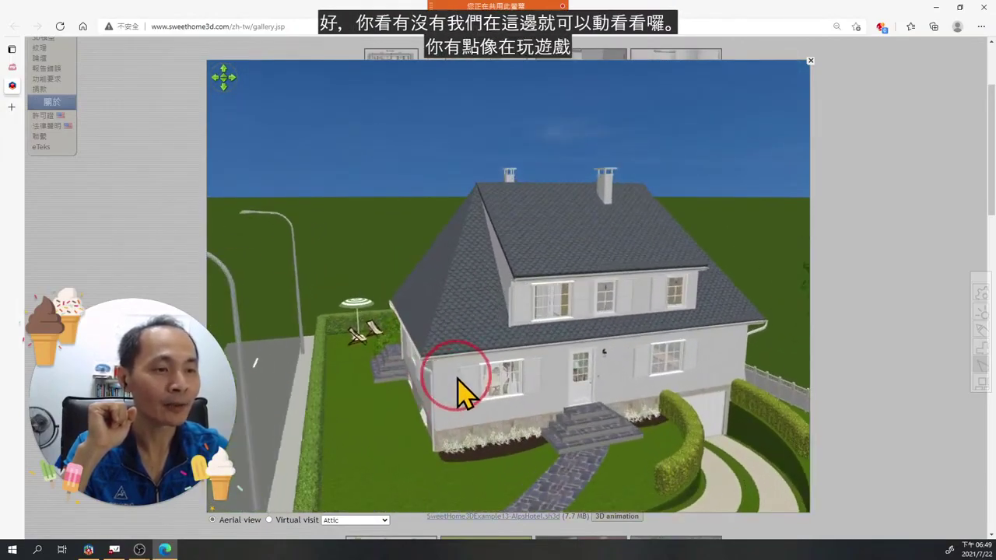
scroll(458, 388, down, 5)
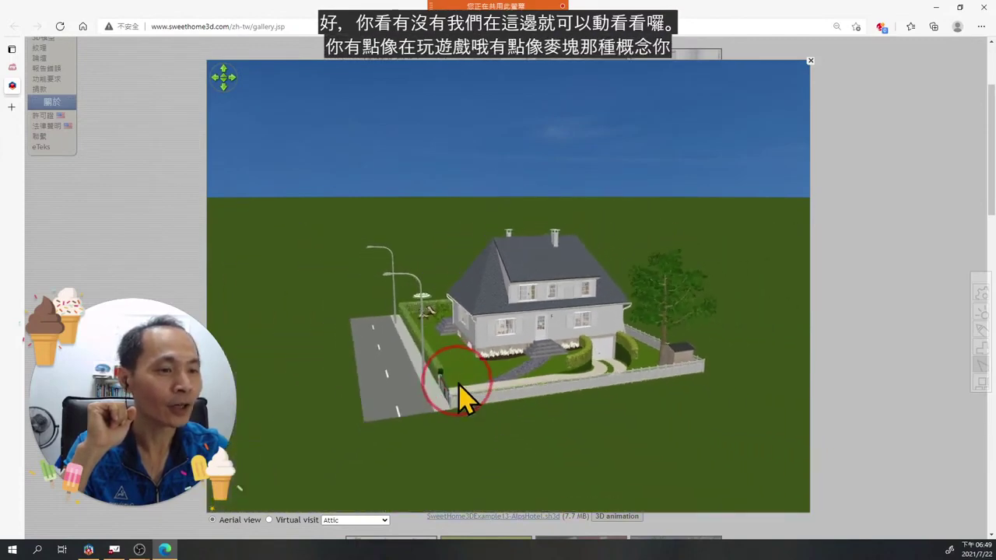
Mark the view mode options of the 3D animation in red and switch to the virtual visit of Level 1.
scroll(459, 387, up, 3)
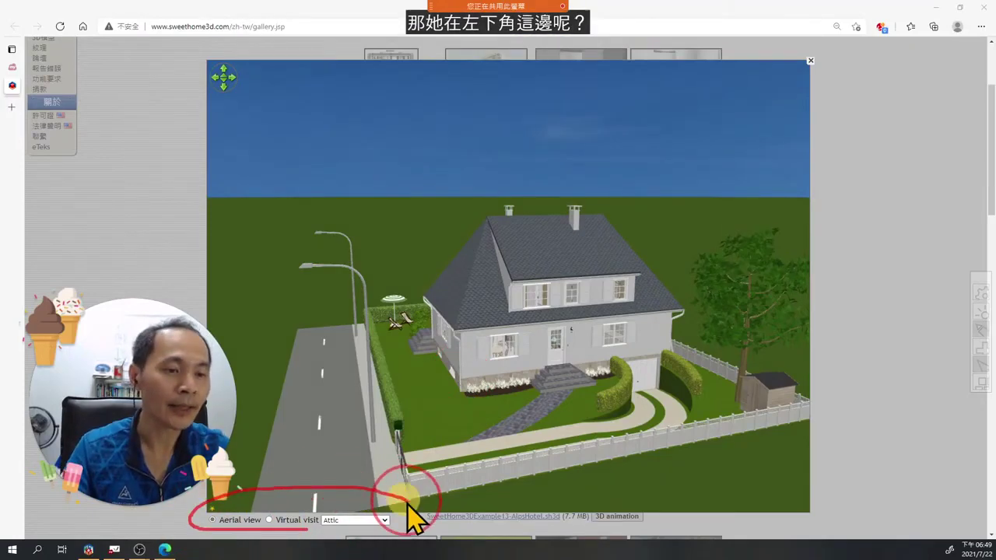
click(317, 465)
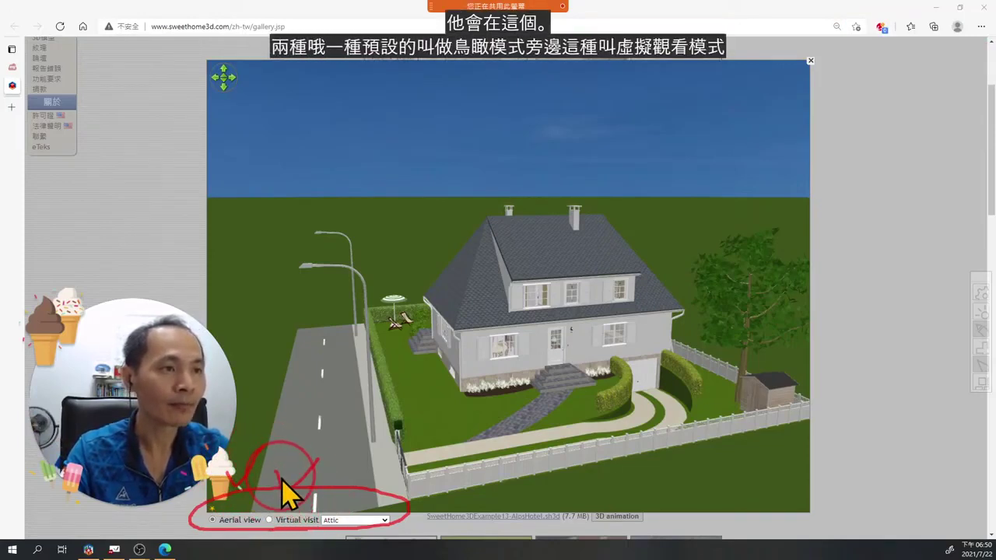
click(269, 520)
click(340, 522)
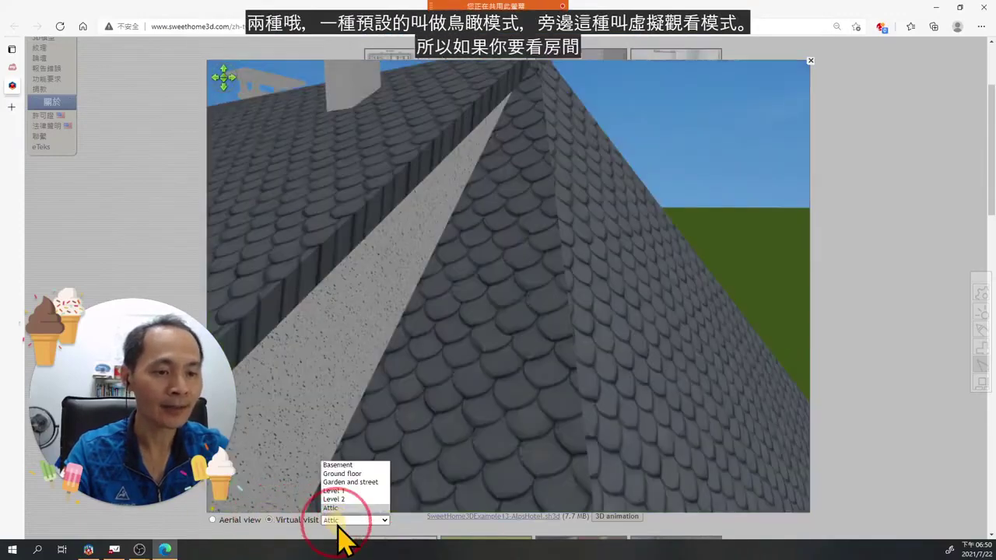
click(349, 501)
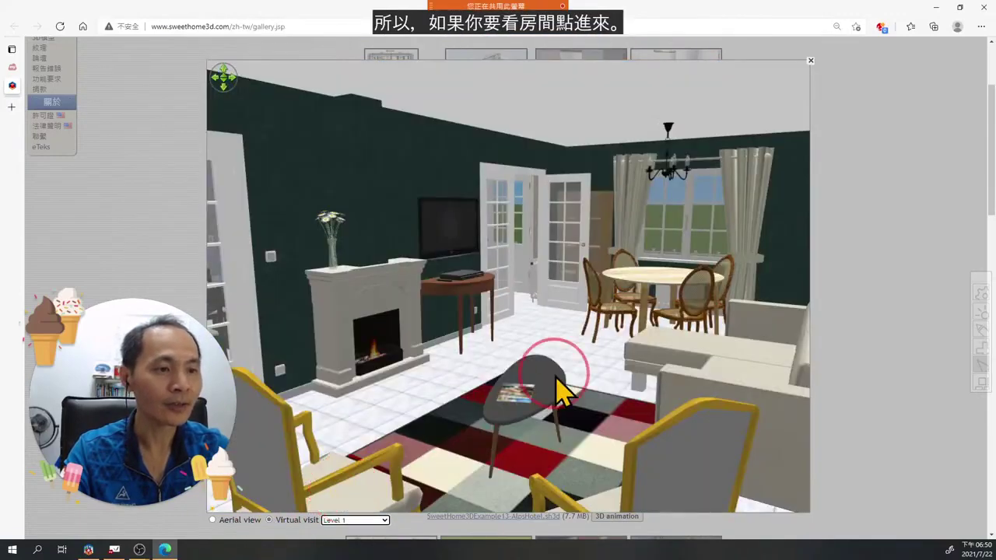
Look around the living room towards the dining table in the virtual visit and close the 3D animation.
mouse_move(554, 369)
mouse_down()
mouse_move(487, 360)
mouse_move(531, 376)
mouse_move(597, 367)
mouse_move(495, 372)
mouse_move(493, 362)
mouse_move(540, 358)
mouse_up()
drag(479, 361, 427, 368)
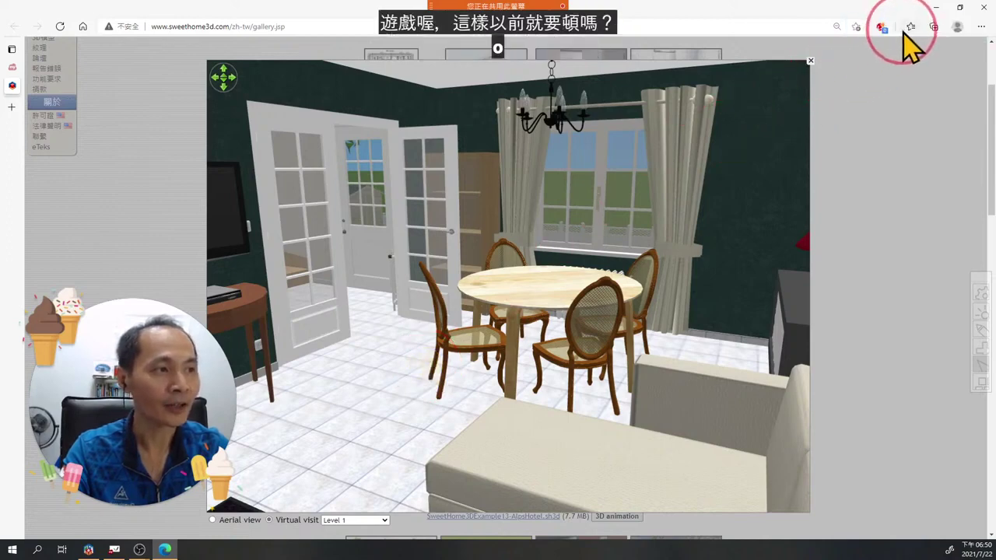
click(810, 61)
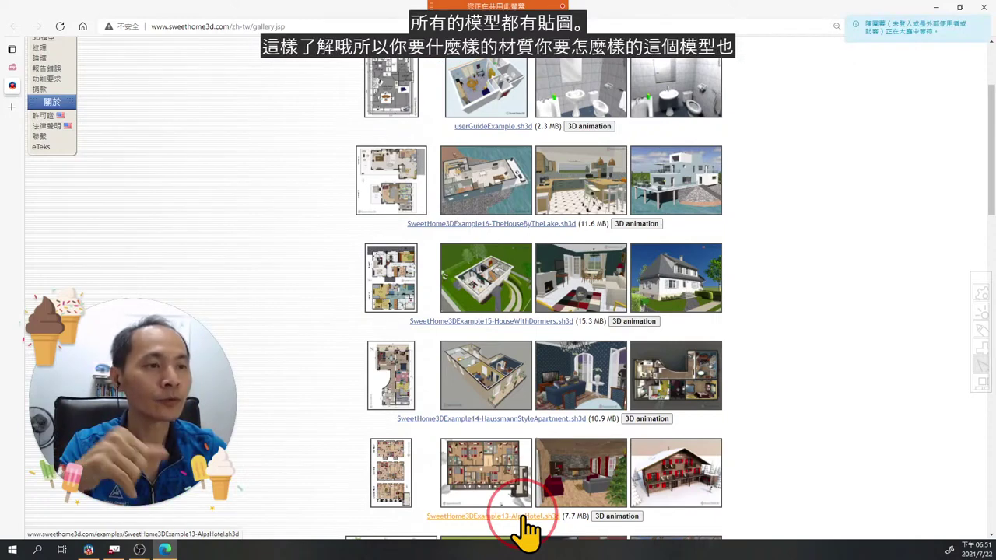
Download SweetHome3DExample13-AlpsHotel.sh3d from the gallery and save it in the Downloads folder.
click(522, 517)
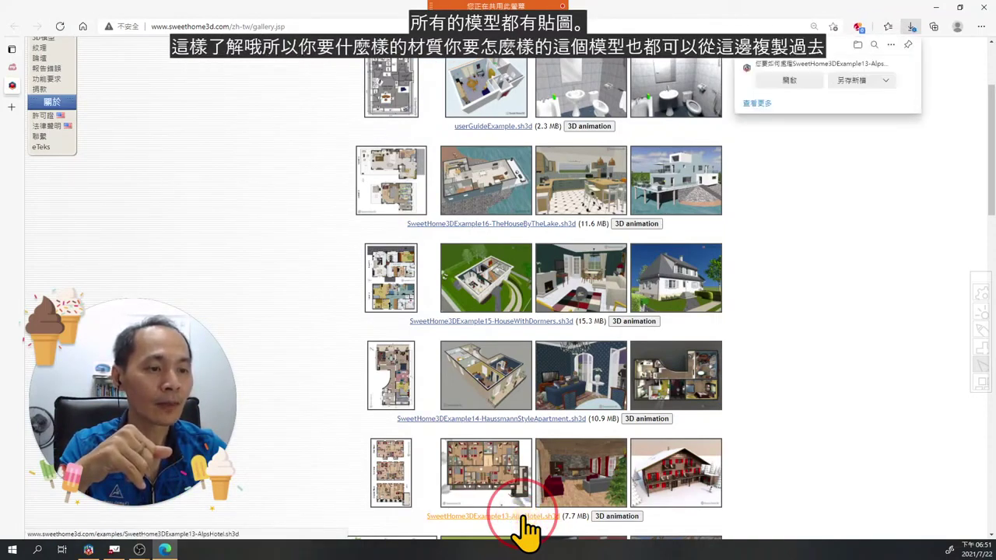
click(856, 87)
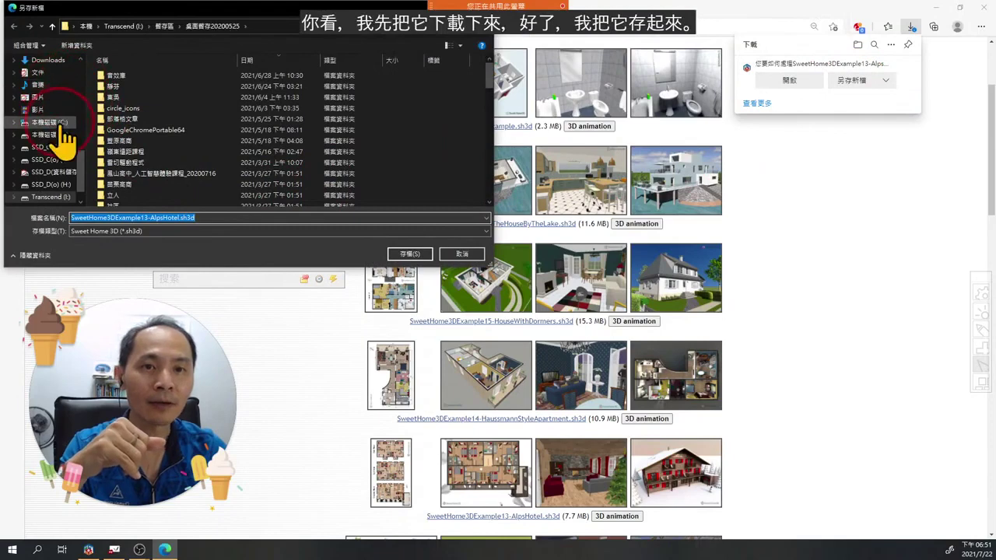
scroll(67, 100, up, 4)
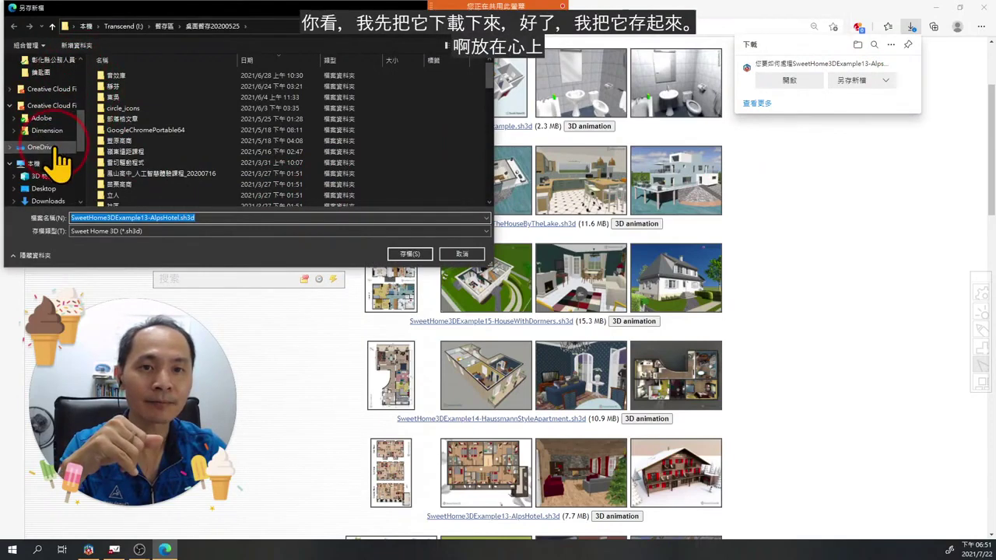
click(48, 201)
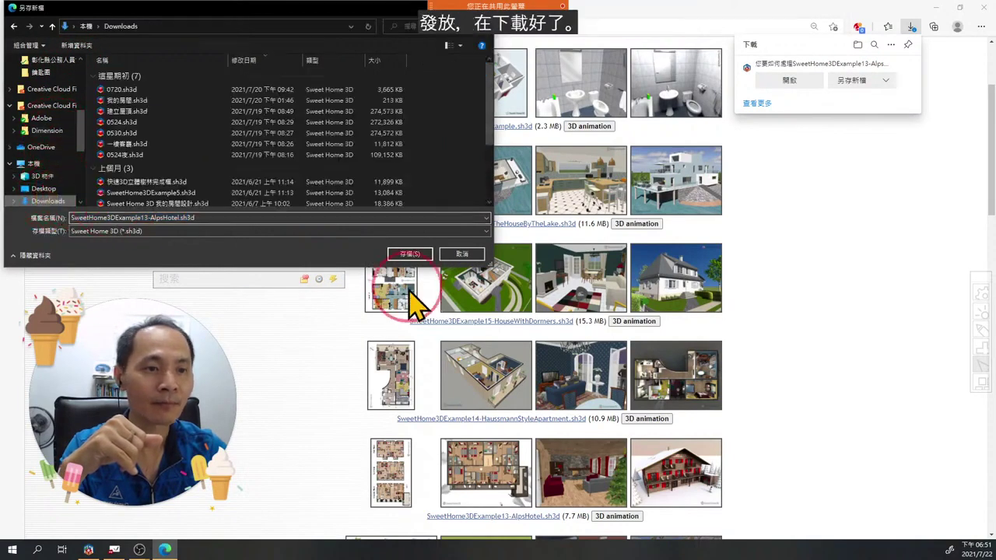
click(410, 253)
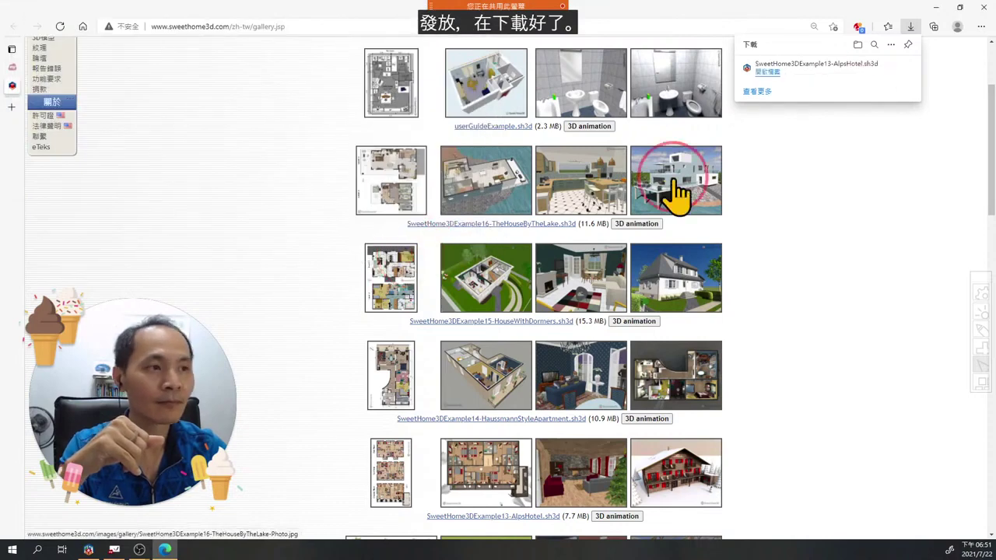
Open the downloaded AlpsHotel file in Sweet Home 3D, view its 2nd floor, and return to the 1st floor.
click(768, 73)
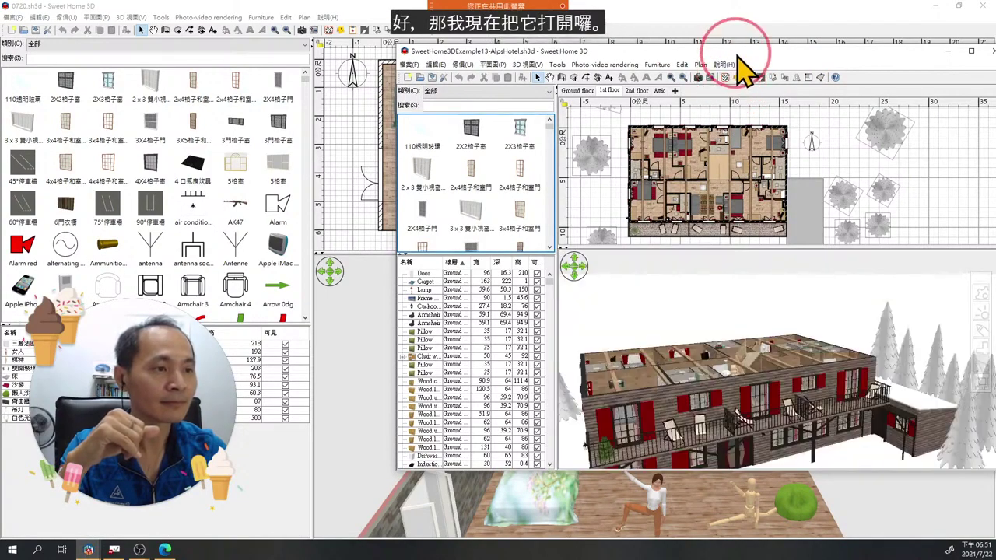
drag(743, 53, 683, 58)
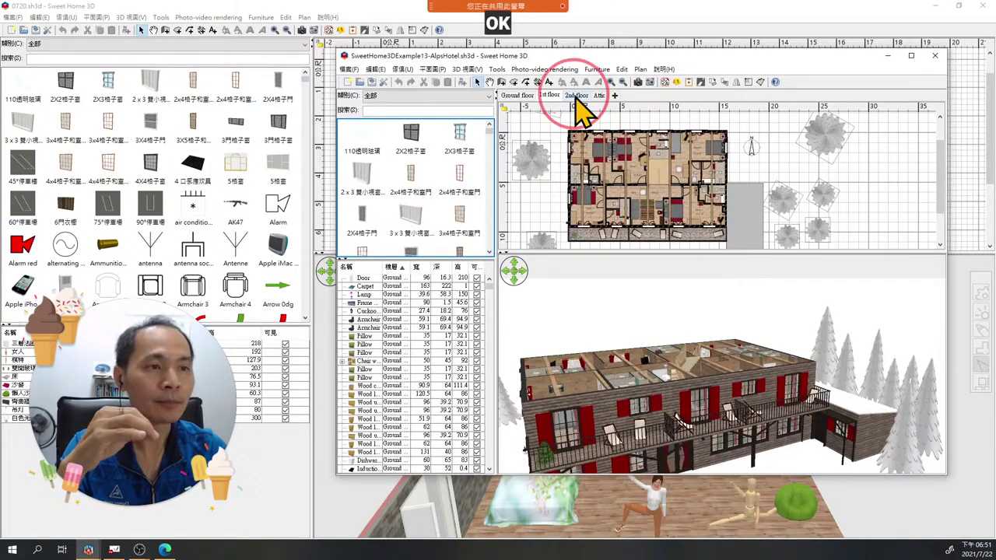
click(577, 95)
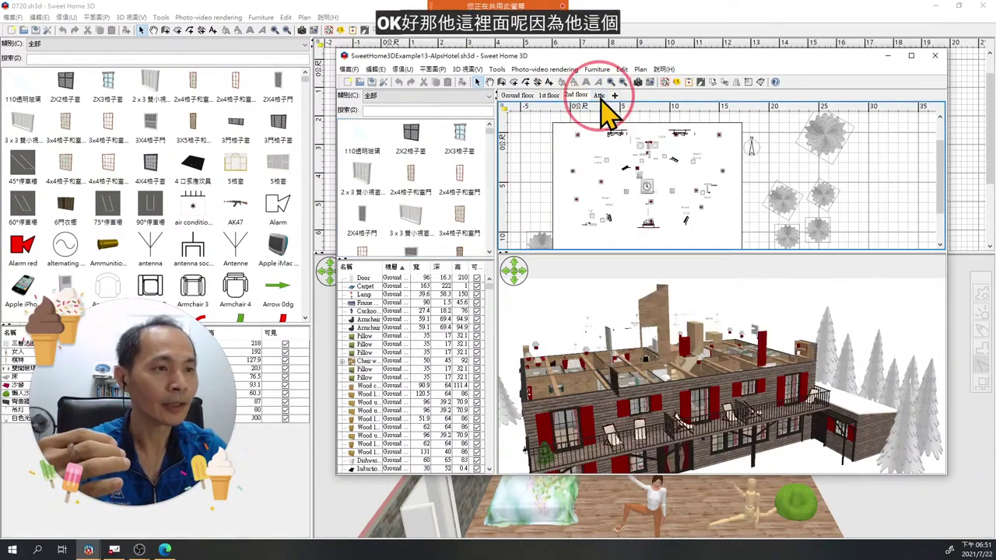
click(551, 96)
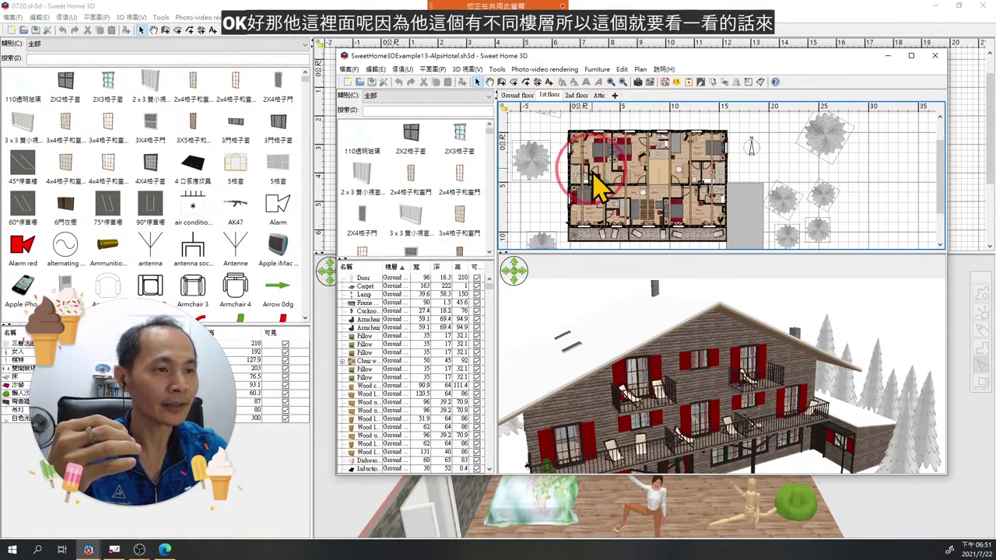
Try selecting single pieces and the whole 1st floor of the hotel plan, and clear the selection.
click(593, 202)
click(653, 212)
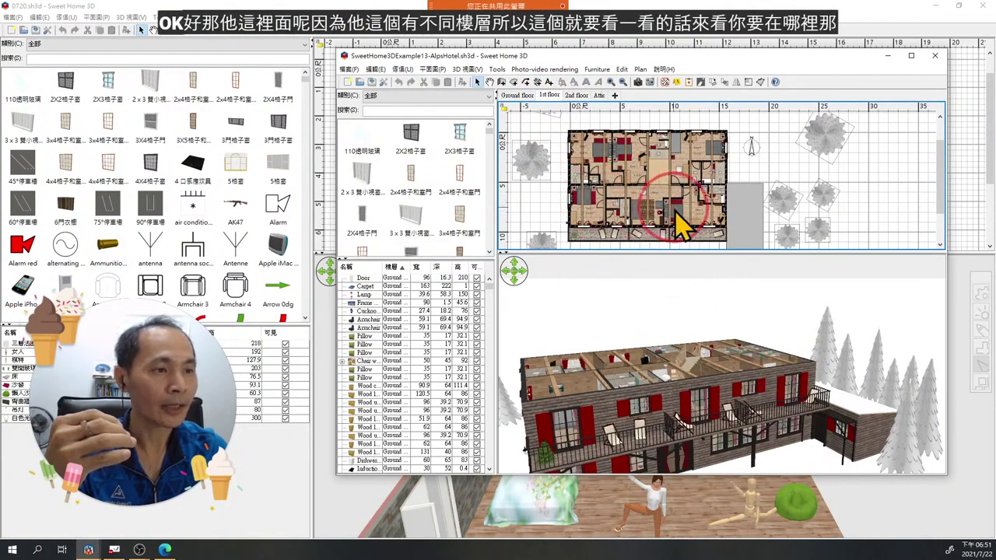
click(633, 160)
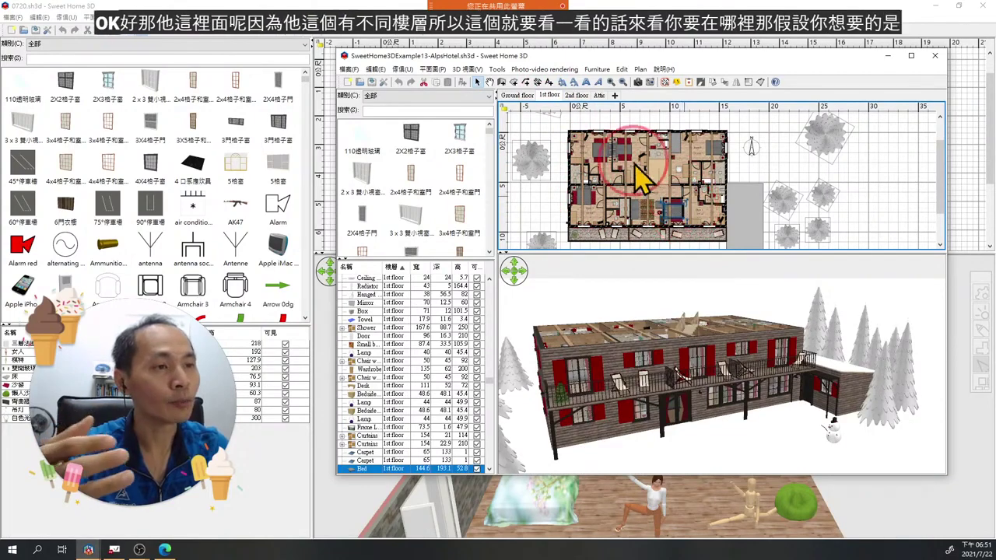
drag(557, 128, 721, 246)
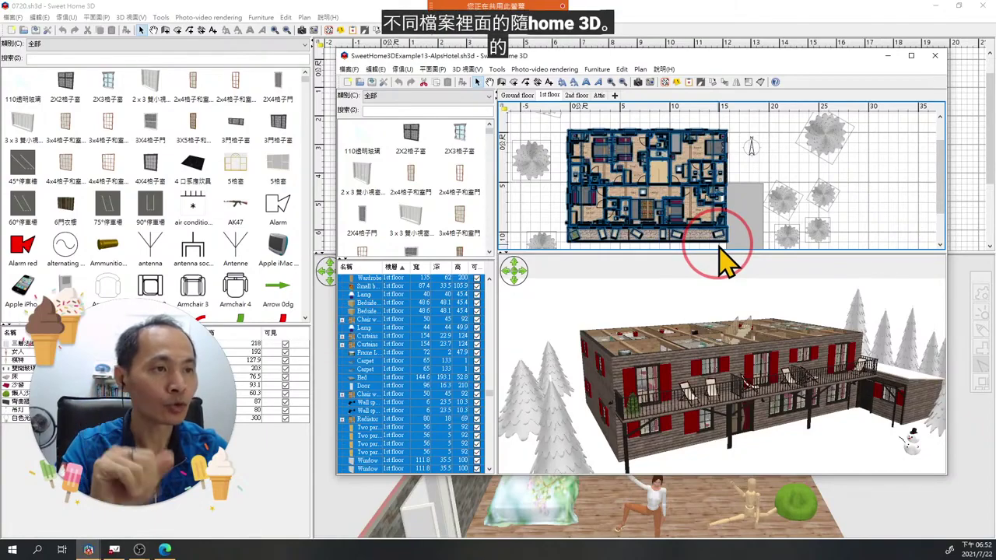
click(652, 116)
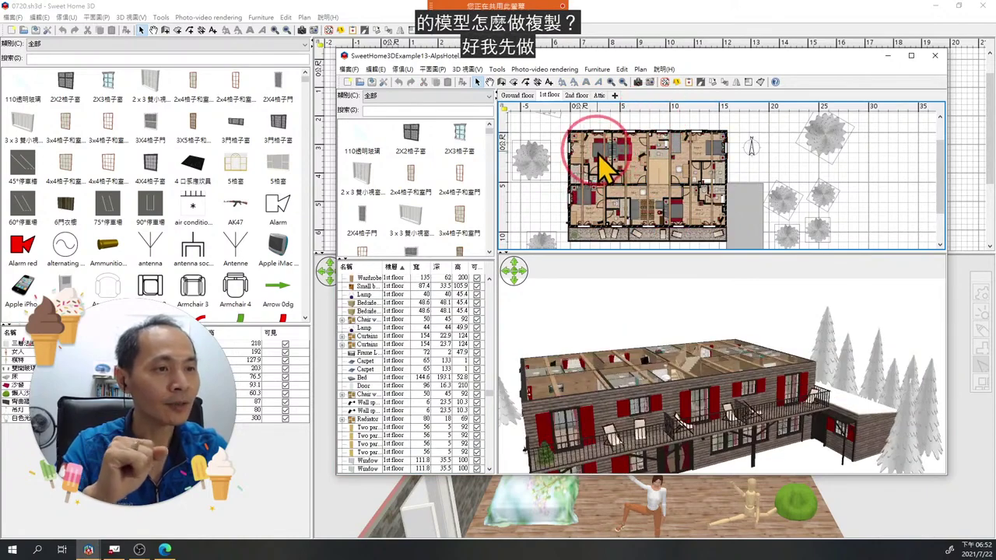
Copy the bed in the hotel's upper-left 1st-floor room and paste it into the 0720.sh3d plan.
click(596, 150)
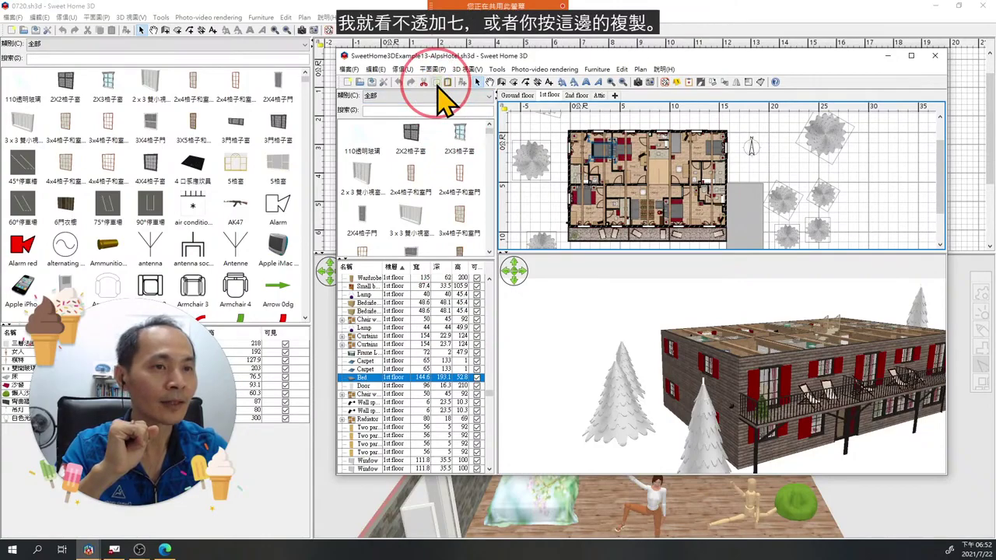
click(300, 13)
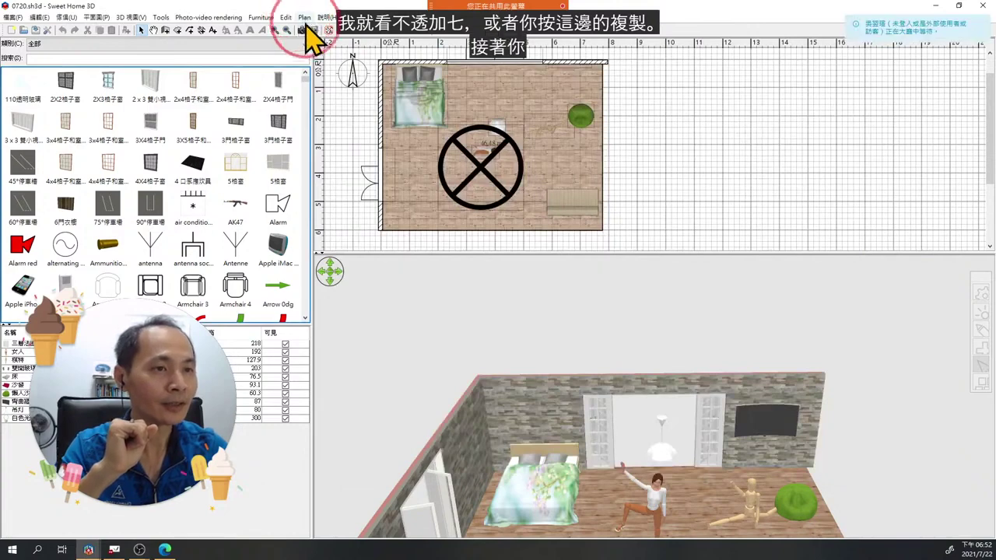
click(349, 95)
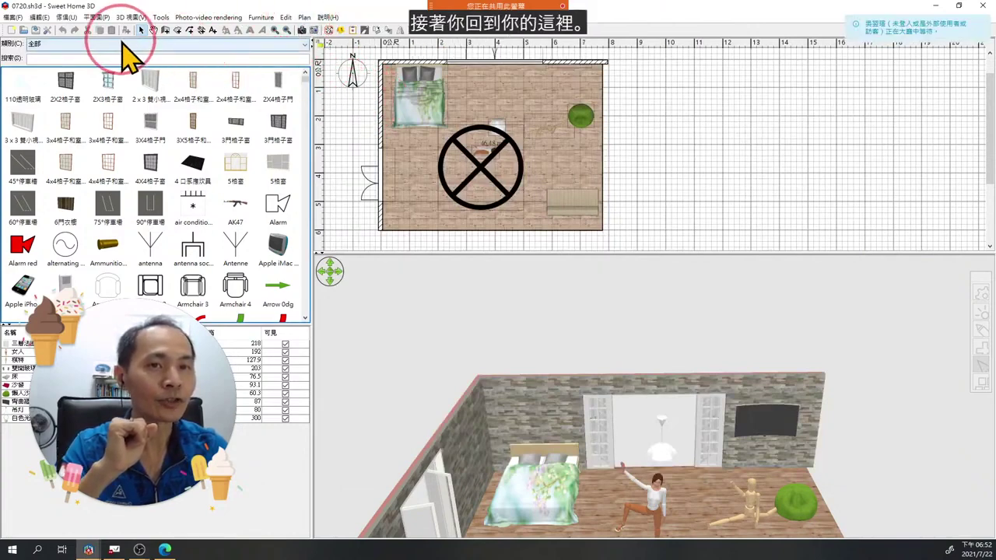
click(355, 115)
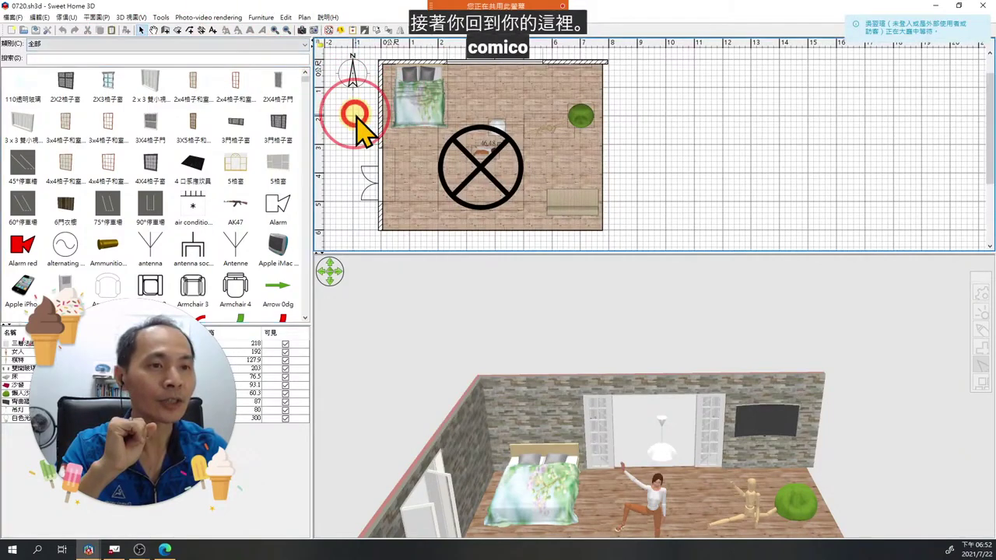
click(111, 29)
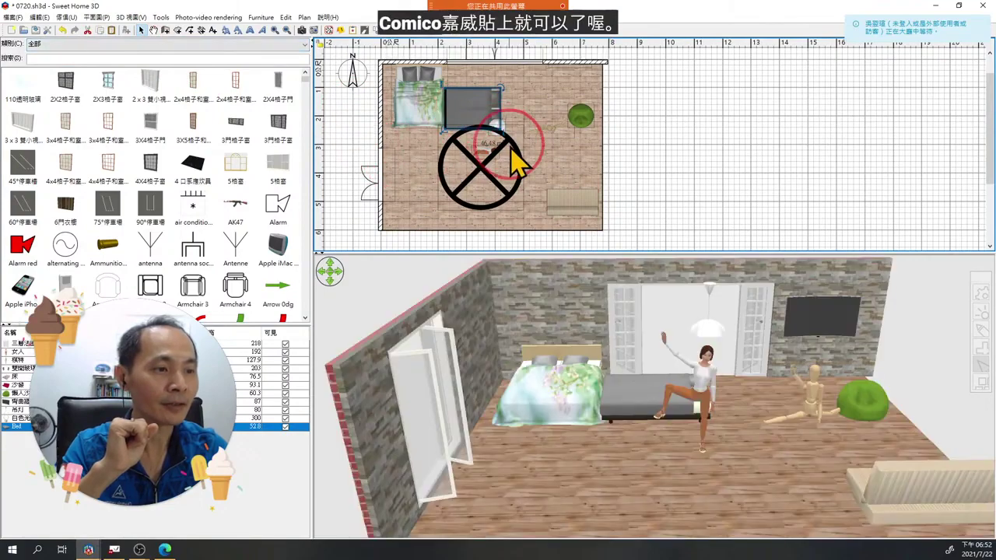
Move the pasted grey bed towards the green beanbag and view it in 3D from another angle.
drag(482, 100, 527, 91)
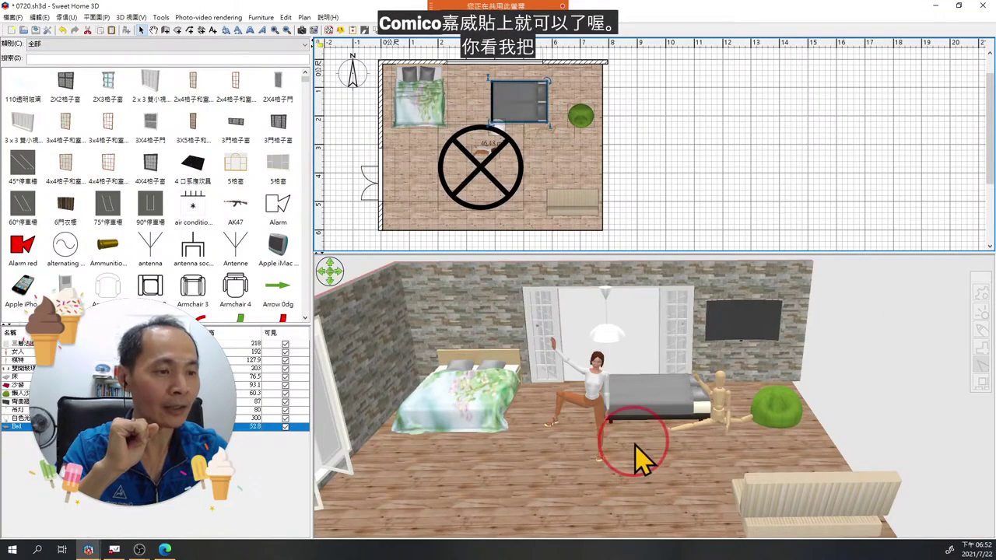
click(605, 453)
drag(603, 451, 675, 449)
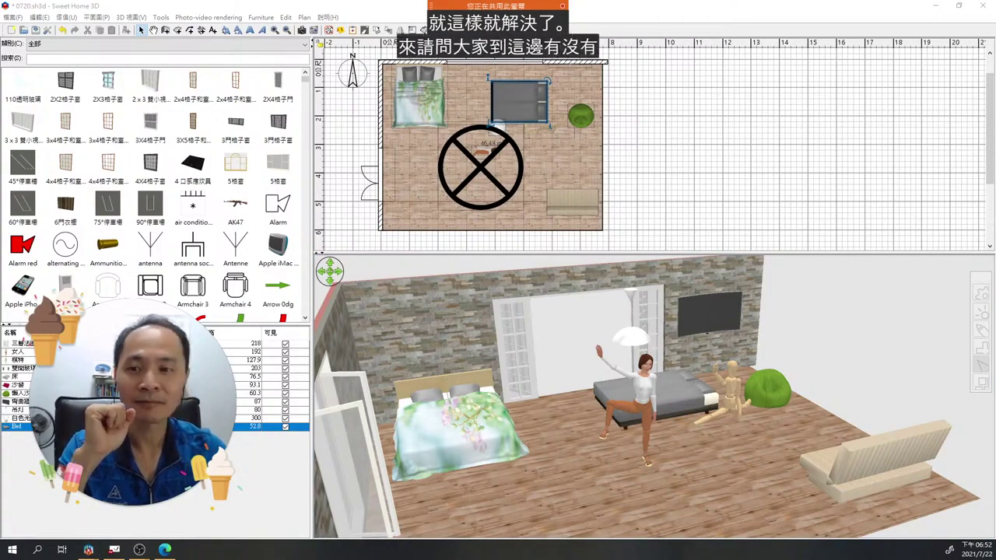
Show the meeting chat beside the plan, check its recipient list, and read the participants' replies.
key(alt+h)
drag(634, 223, 899, 140)
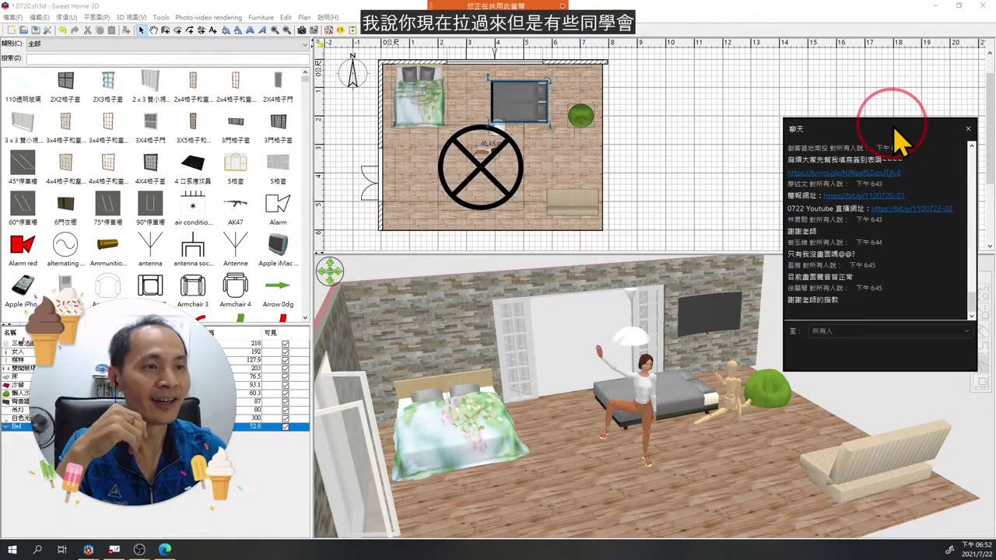
drag(894, 129, 894, 84)
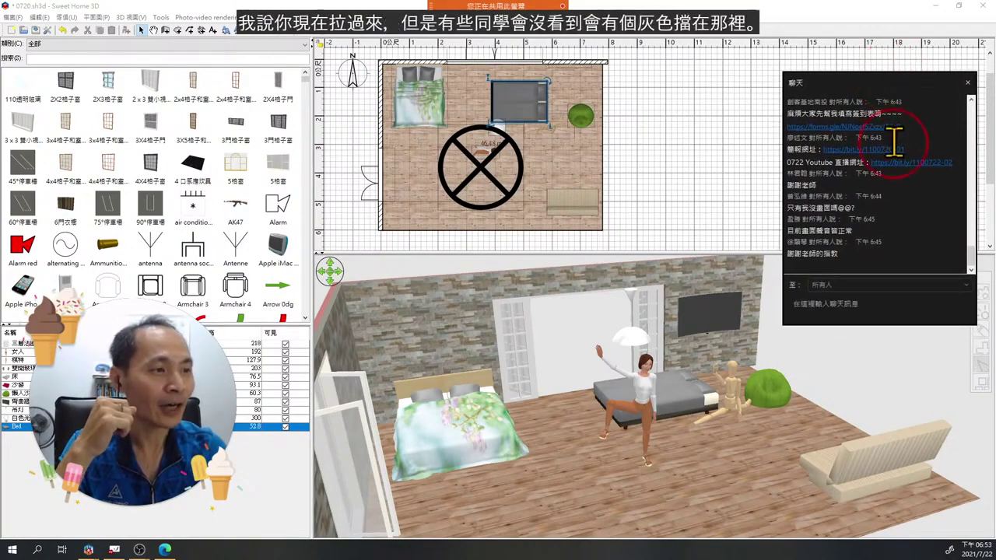
click(834, 284)
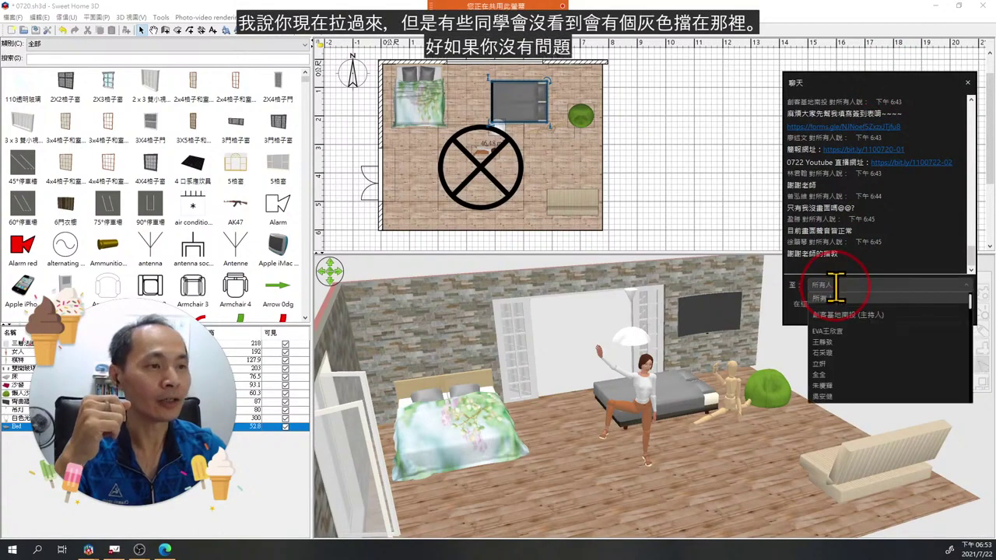
click(902, 251)
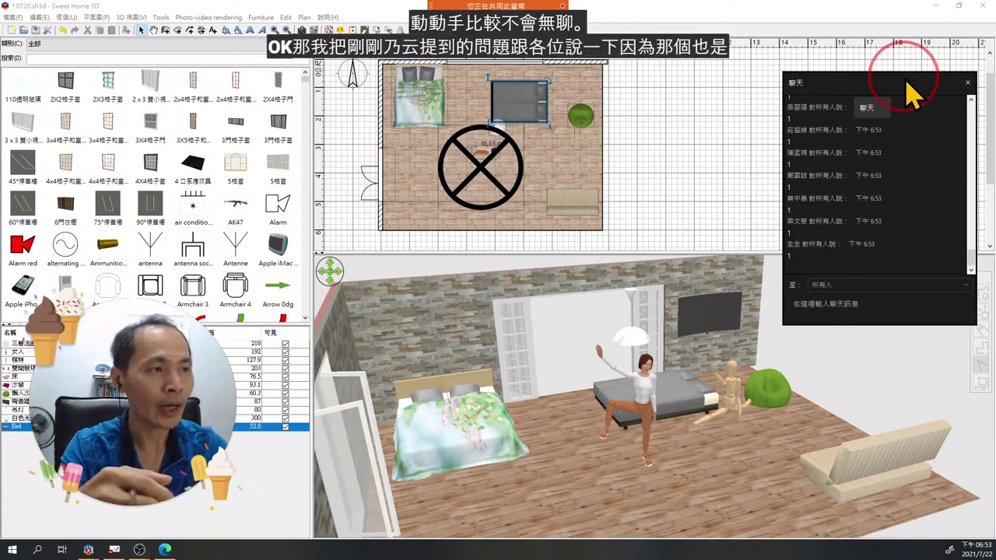
Search the furniture catalog for 地 and place the 東方地毯 in the room between the table and the sofa.
click(141, 61)
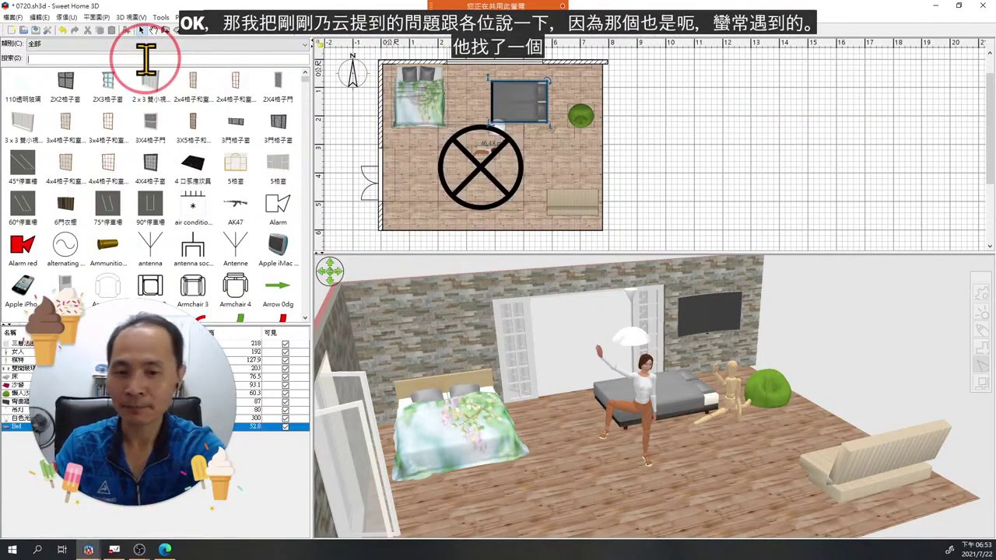
text(毯)
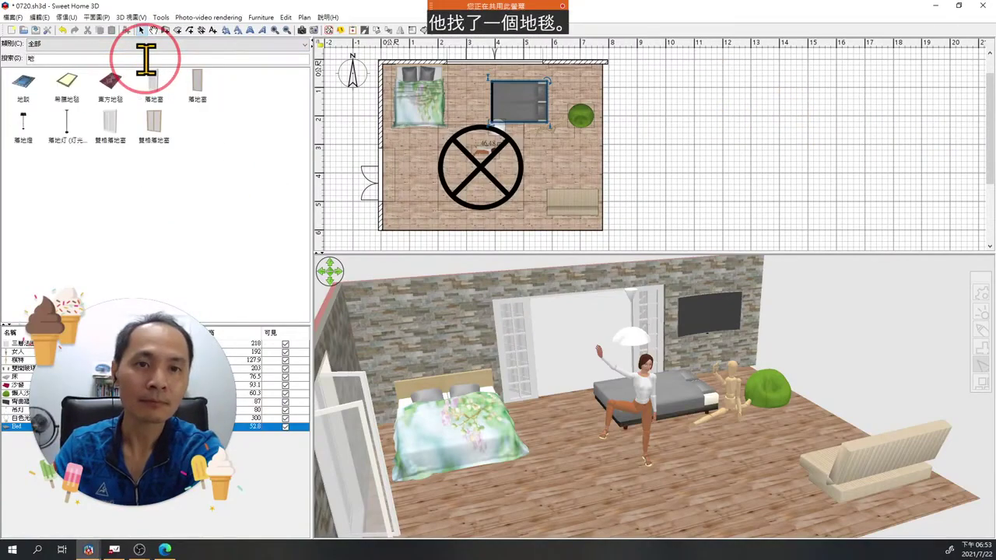
drag(119, 83, 527, 143)
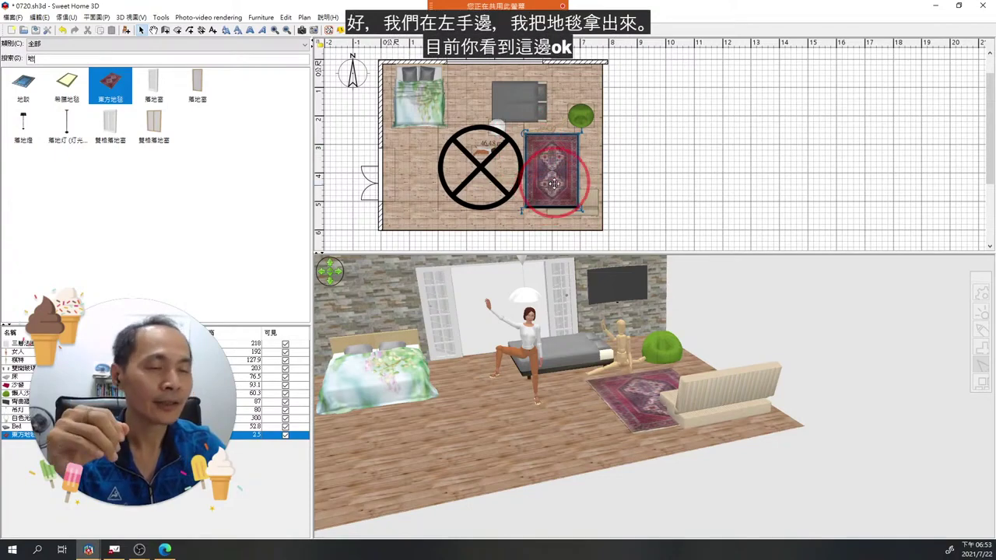
Move the oriental rug onto the grey bed in the plan and mark the overlap with red annotations.
drag(554, 183, 517, 136)
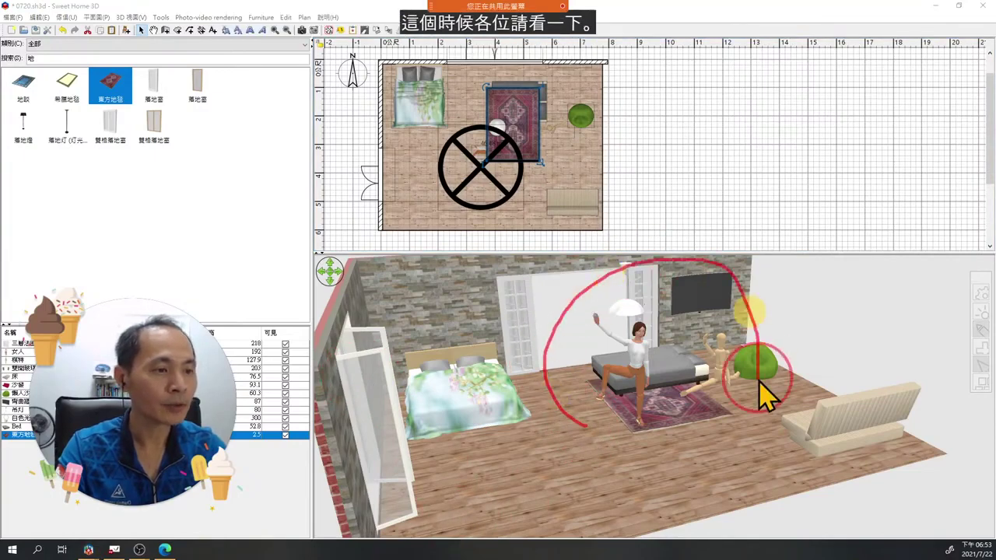
mouse_move(632, 470)
mouse_down()
mouse_move(601, 503)
mouse_move(659, 484)
mouse_move(663, 503)
mouse_move(669, 469)
mouse_move(665, 505)
mouse_up()
mouse_move(635, 176)
mouse_down()
mouse_move(600, 160)
mouse_move(537, 62)
mouse_move(556, 87)
mouse_move(544, 89)
mouse_move(546, 126)
mouse_up()
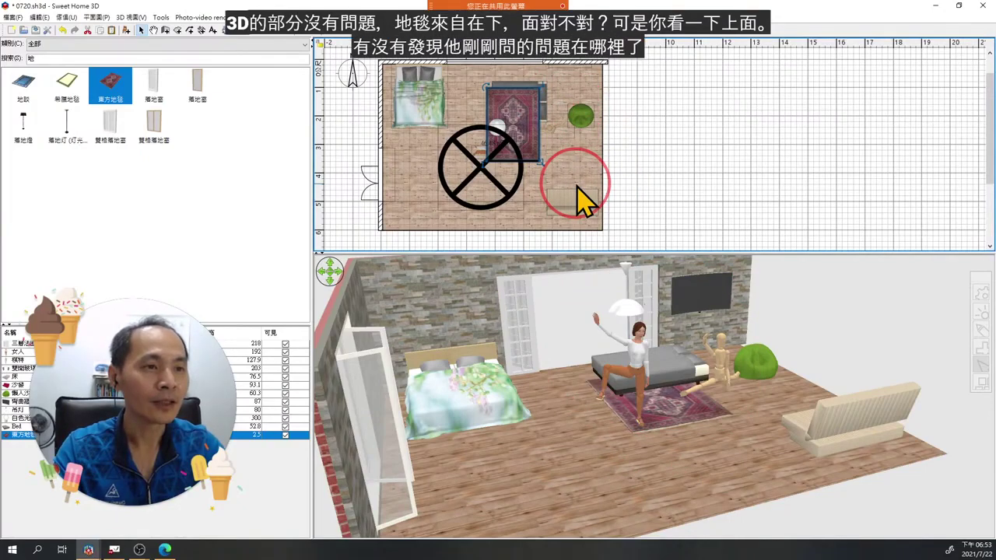
Cut the grey bed and paste it back so it is drawn above the oriental rug in the plan.
click(544, 90)
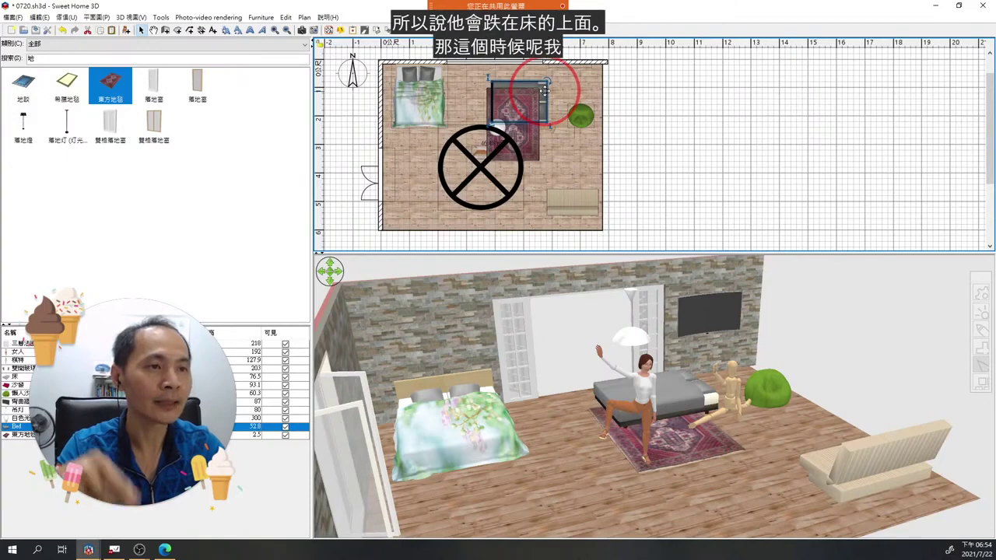
click(87, 30)
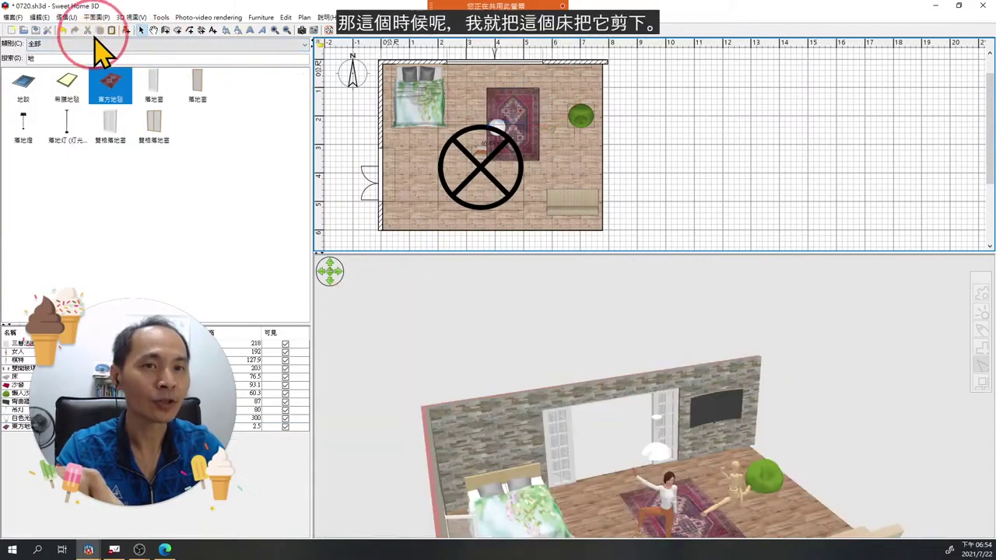
click(111, 31)
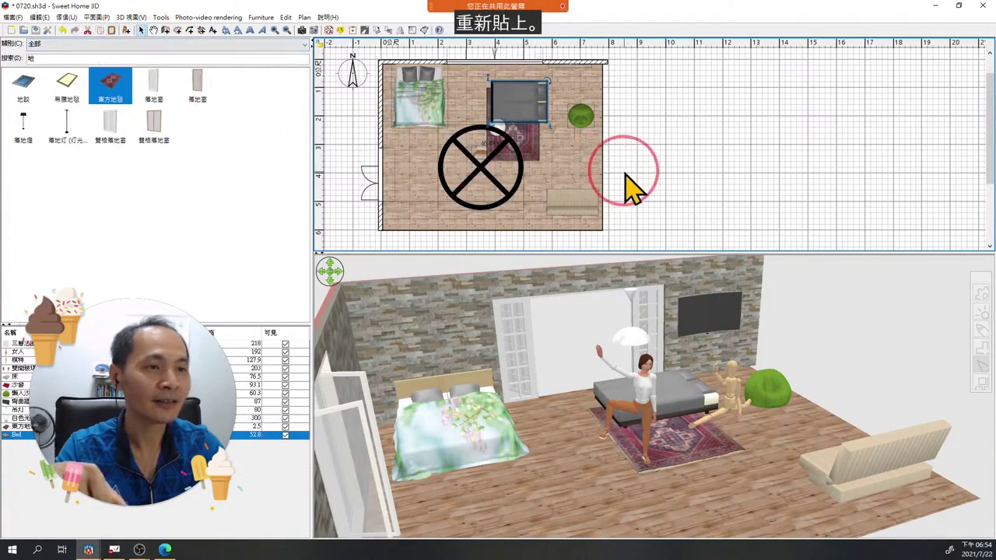
right_click(502, 102)
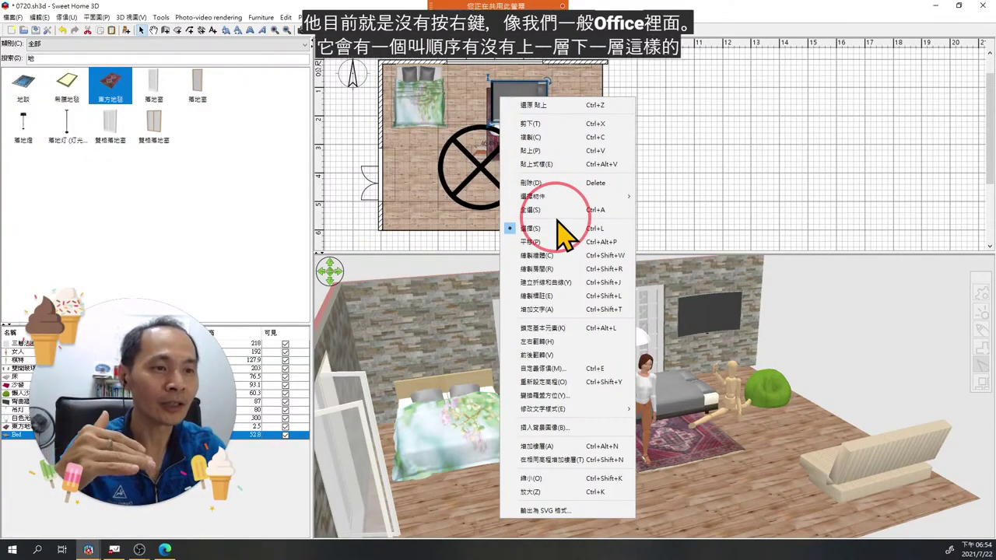
click(667, 181)
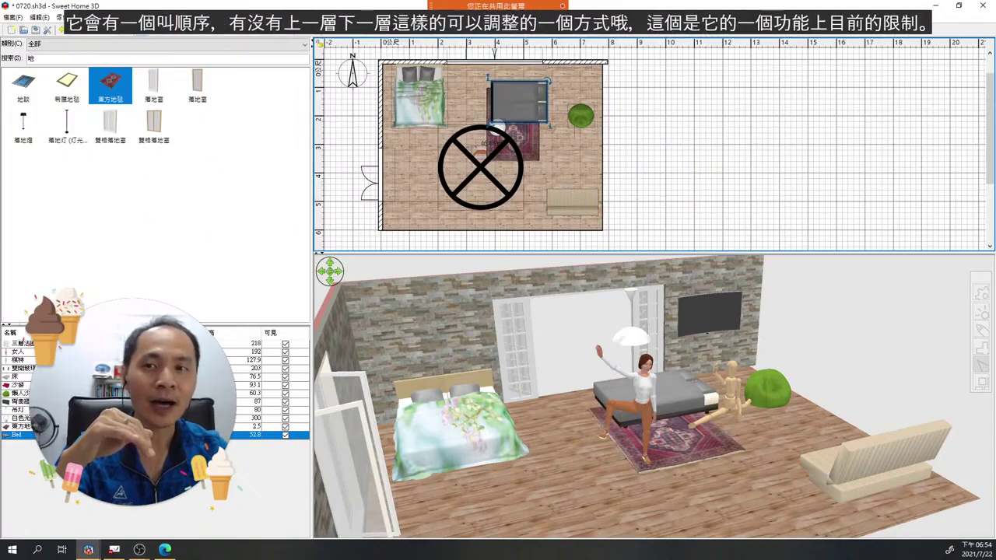
Find the texture question in the meeting chat and show the texture library import dialog, closing it without importing.
drag(366, 145, 778, 127)
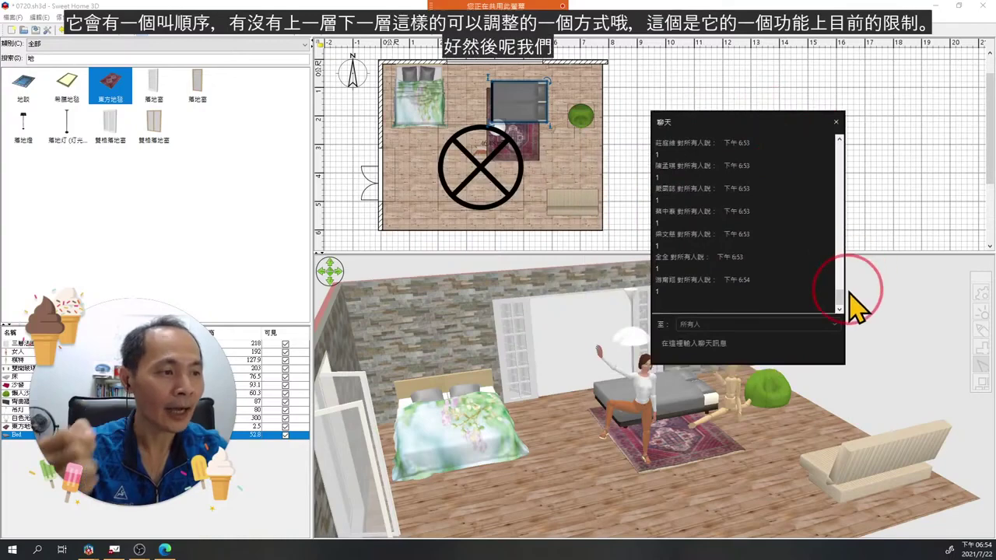
drag(846, 290, 843, 263)
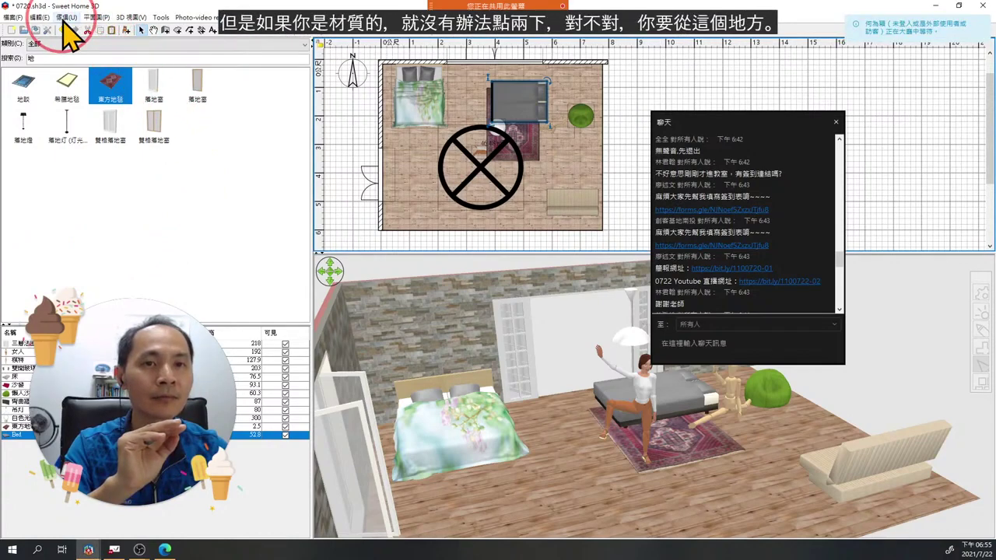
click(65, 17)
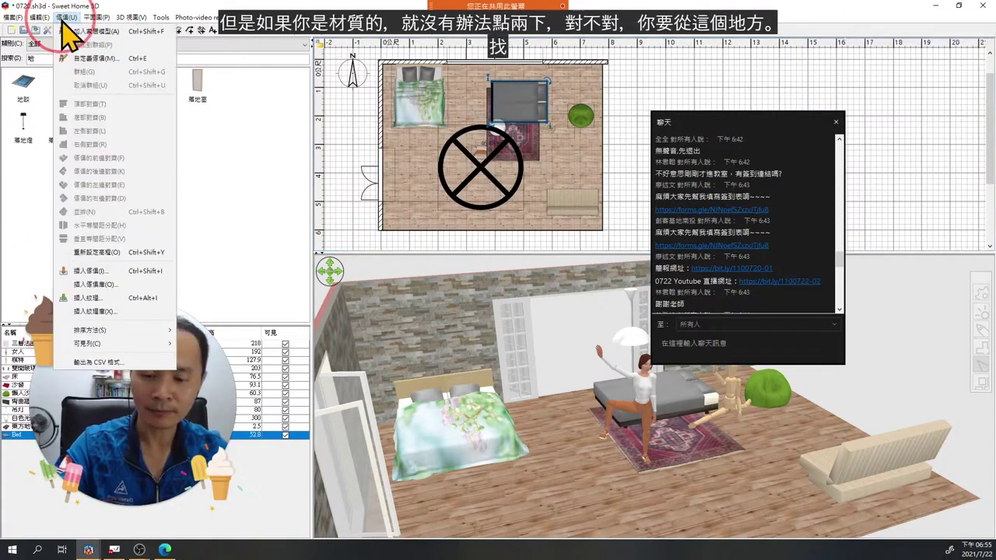
click(64, 24)
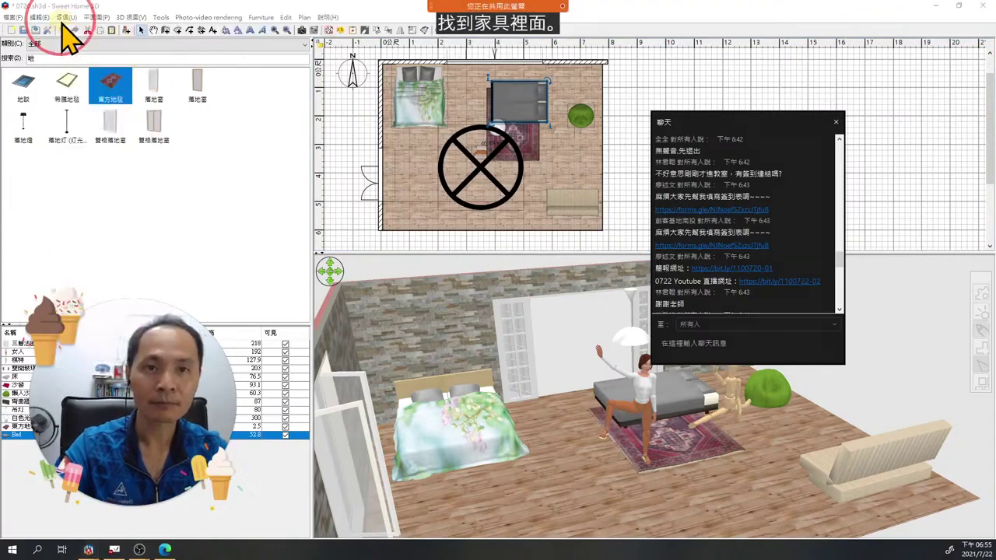
click(65, 17)
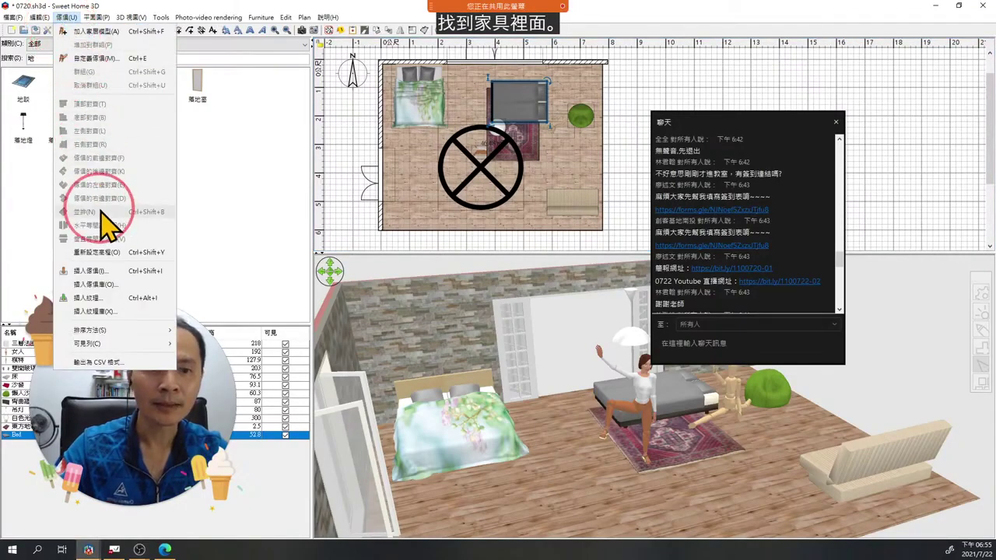
click(86, 311)
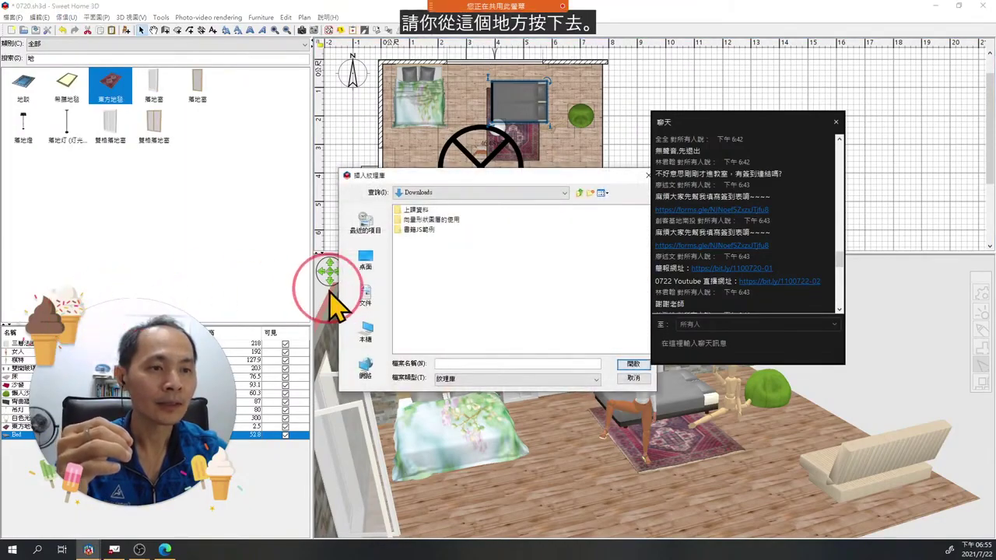
click(633, 378)
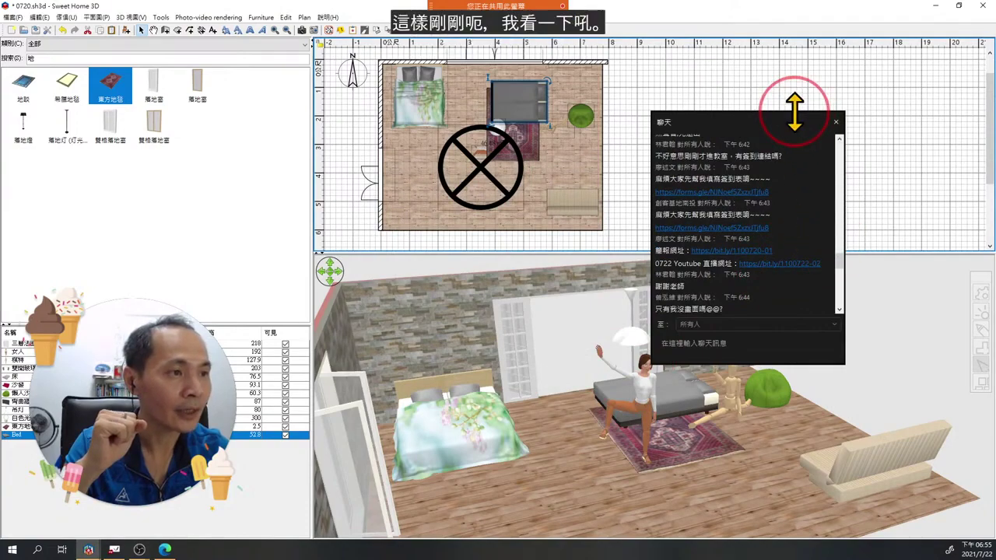
Read back through the participants' earlier chat questions, highlight the one about resized columns meeting the floor, and close the chat.
drag(796, 126, 916, 83)
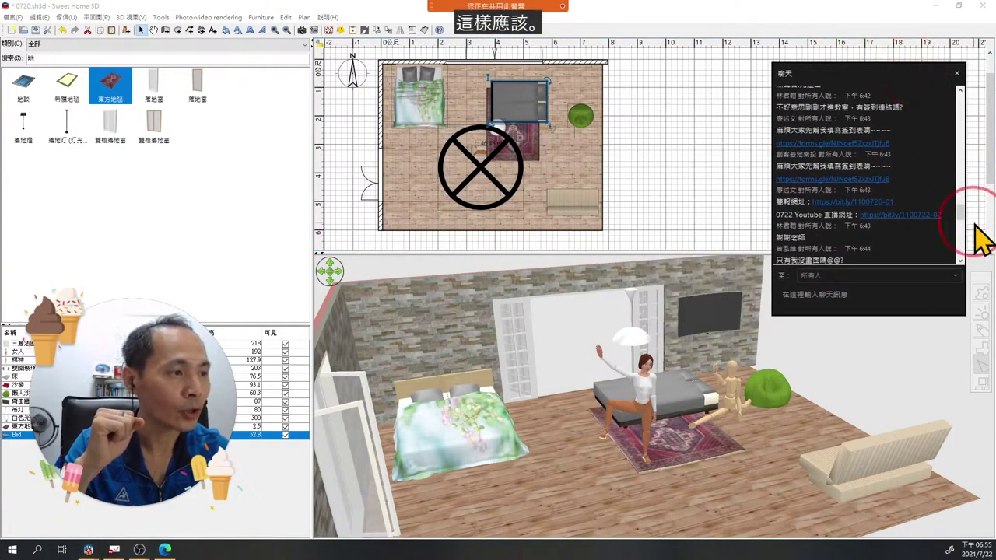
scroll(967, 220, up, 5)
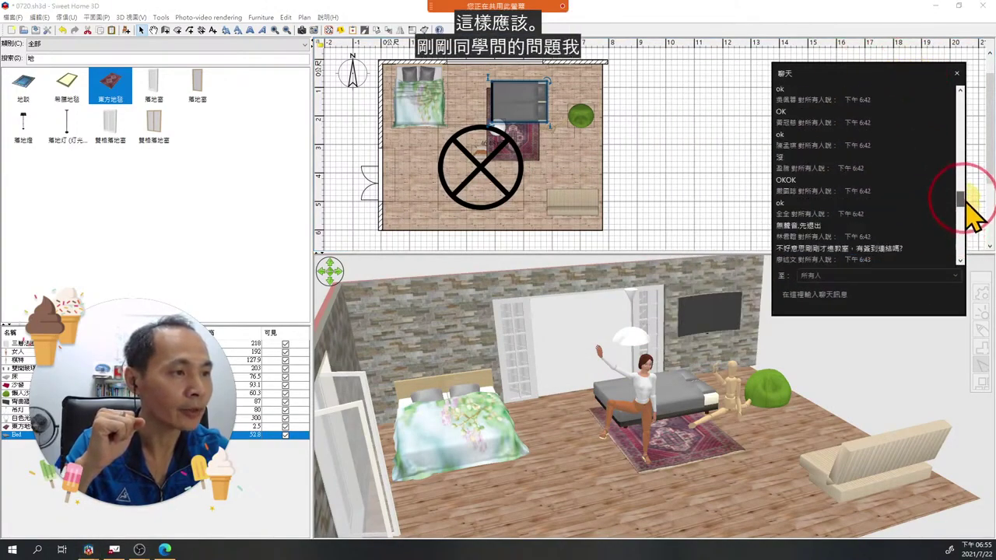
scroll(968, 200, up, 5)
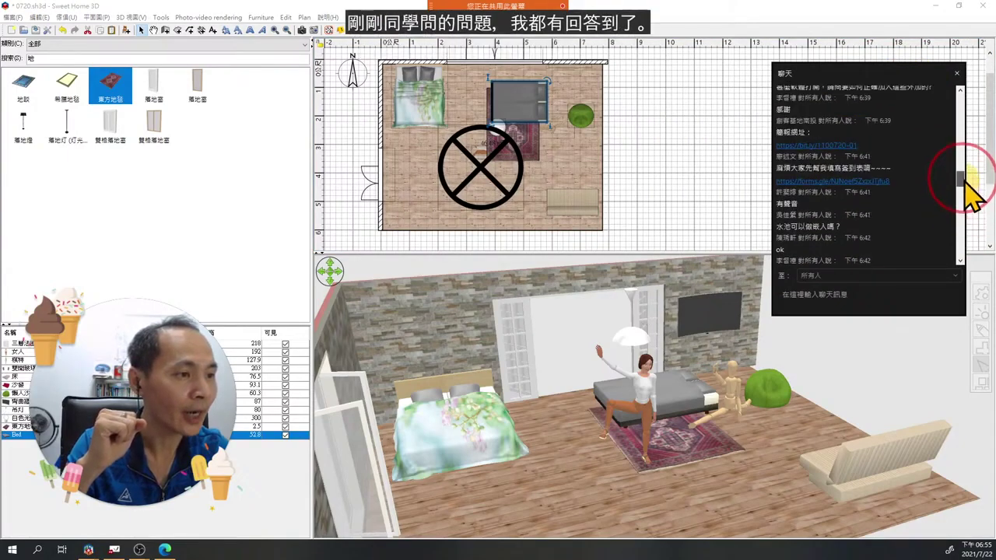
scroll(964, 183, up, 3)
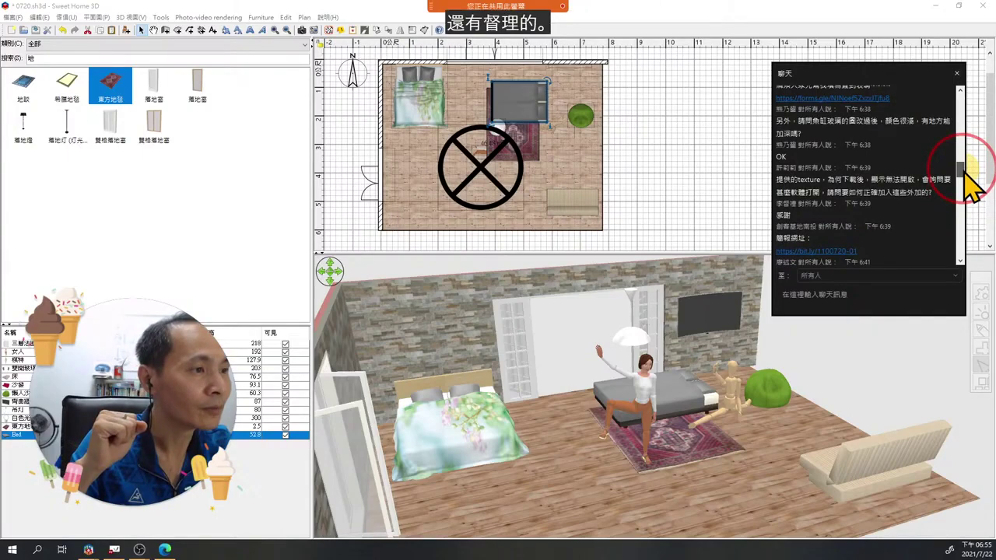
scroll(972, 181, up, 1)
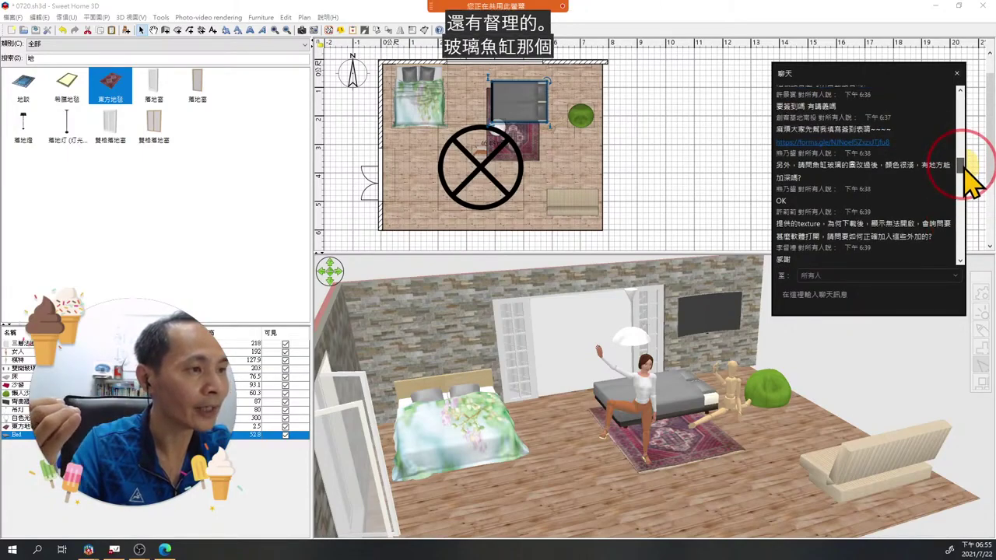
scroll(973, 180, up, 2)
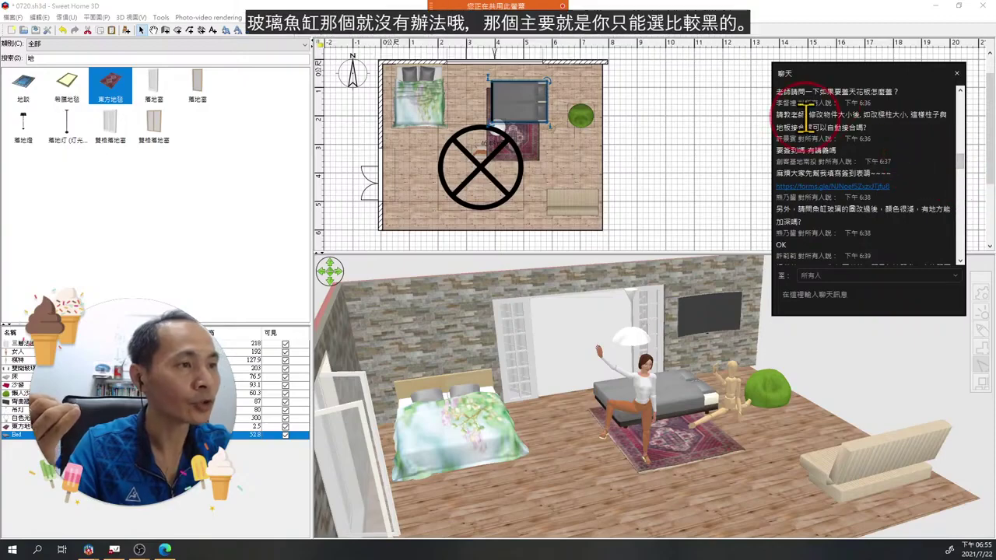
drag(777, 114, 949, 111)
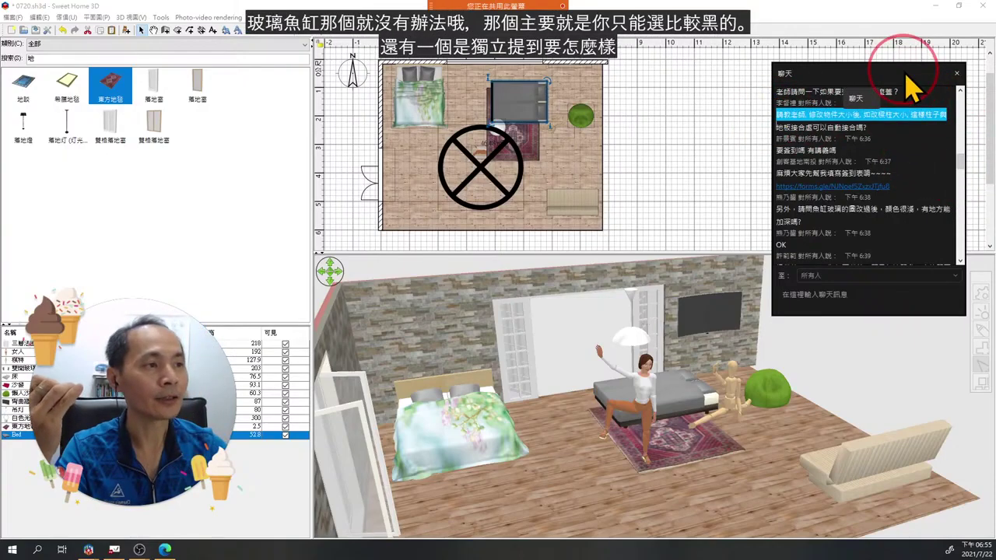
click(956, 73)
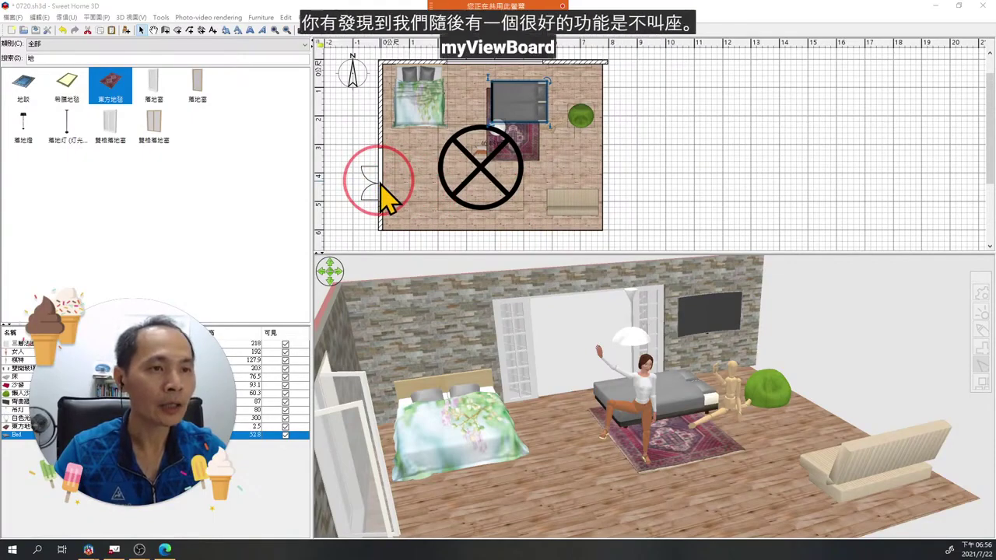
Start the room creation tool and circle the drawing instructions in its tip with a temporary red annotation.
drag(429, 376, 361, 353)
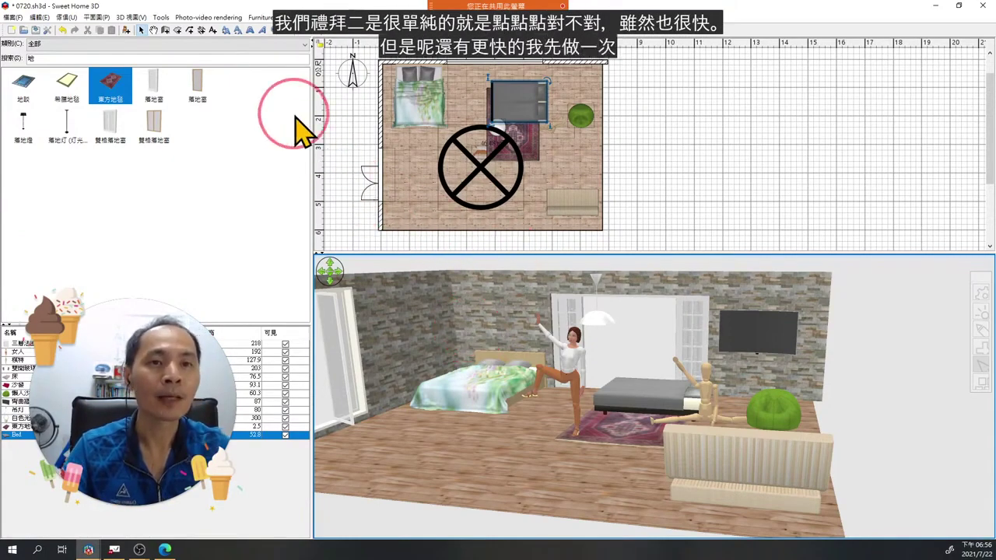
click(178, 31)
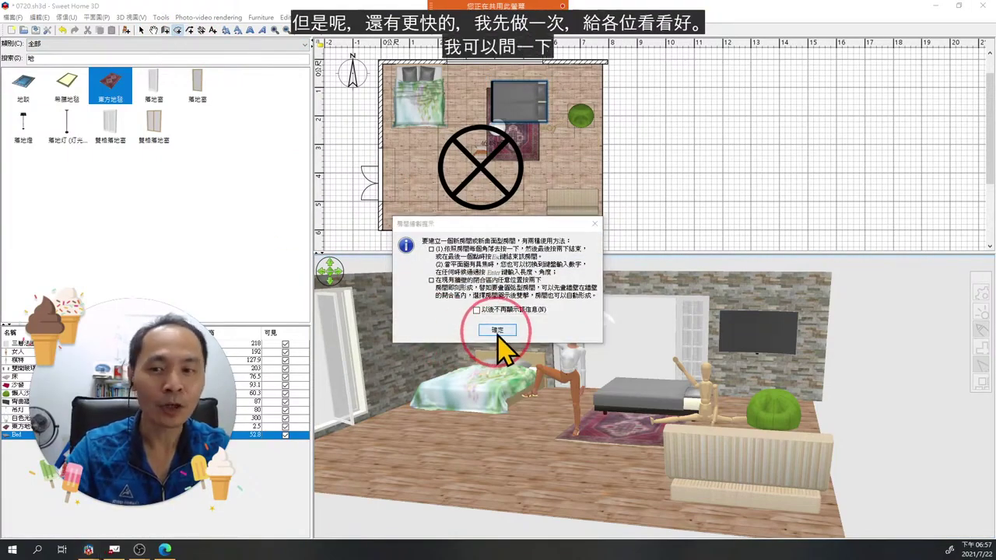
mouse_move(451, 320)
mouse_down()
mouse_move(416, 281)
mouse_move(414, 257)
mouse_move(431, 236)
mouse_move(531, 226)
mouse_move(619, 257)
mouse_move(614, 311)
mouse_move(519, 329)
mouse_move(426, 328)
mouse_up()
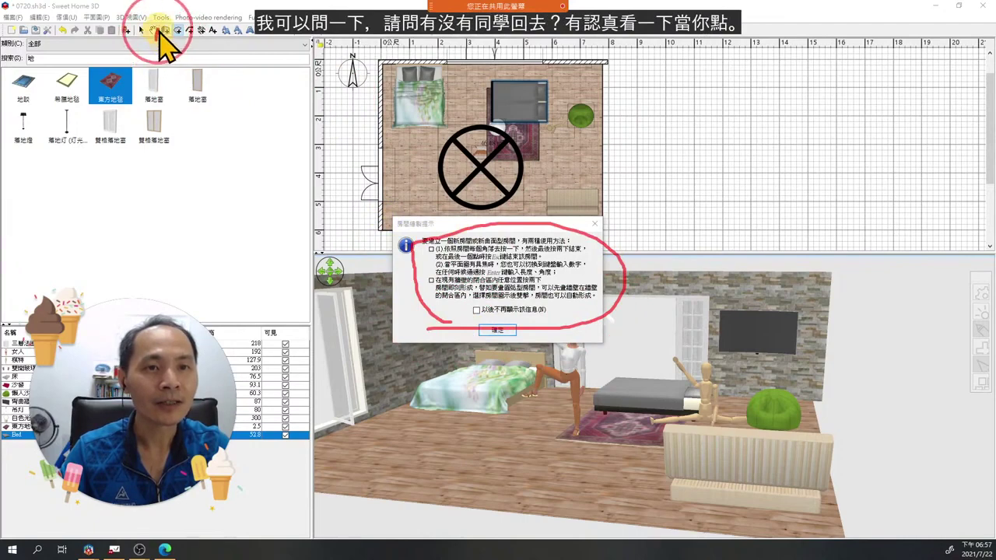
mouse_move(167, 40)
mouse_down()
mouse_move(208, 35)
mouse_move(203, 49)
mouse_move(145, 49)
mouse_up()
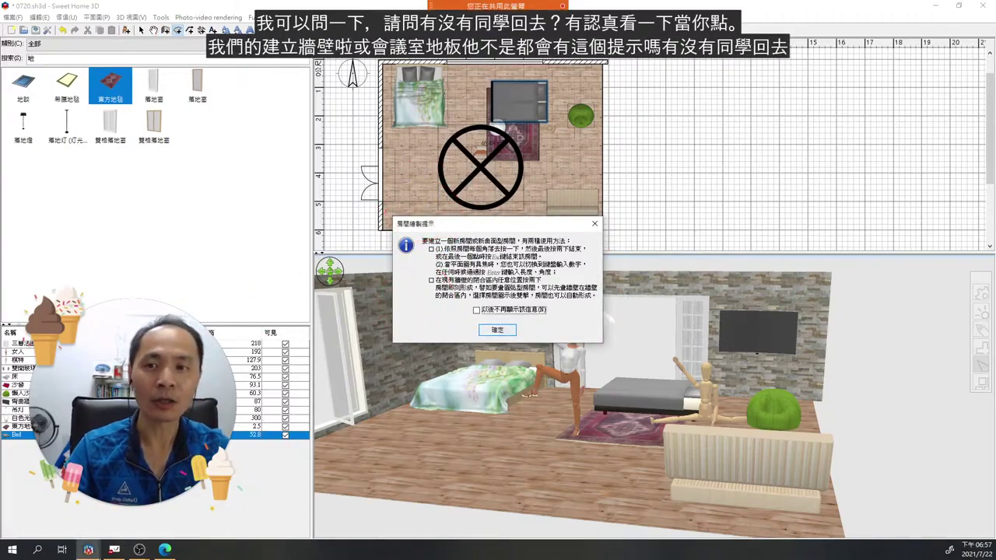
Show the meeting chat beside the room drawing tip and read its newest messages.
drag(99, 214, 829, 219)
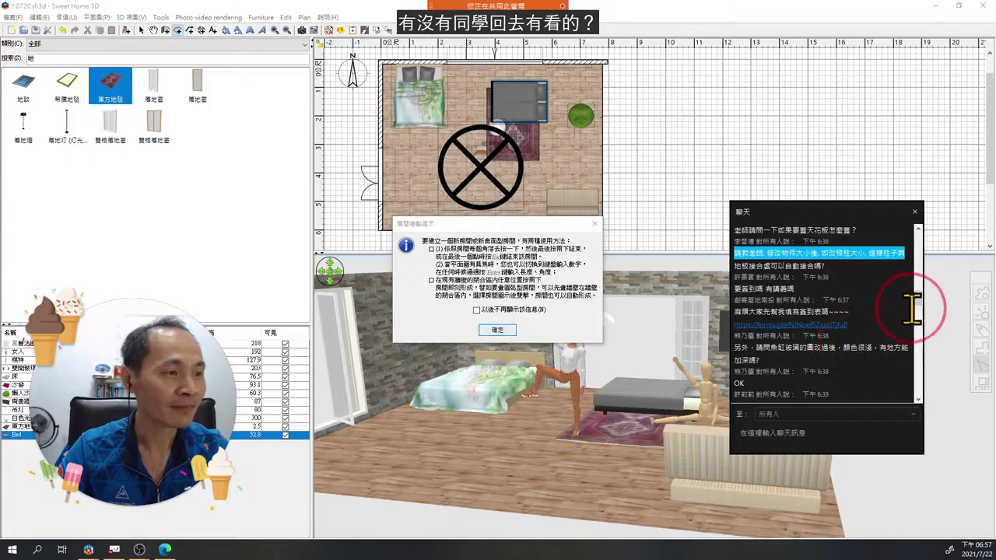
drag(917, 302, 917, 401)
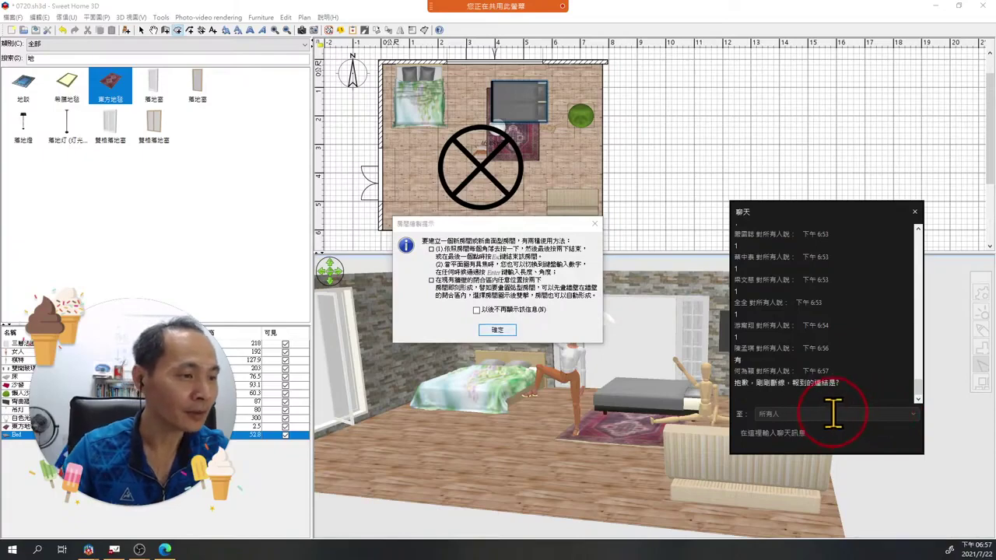
click(793, 432)
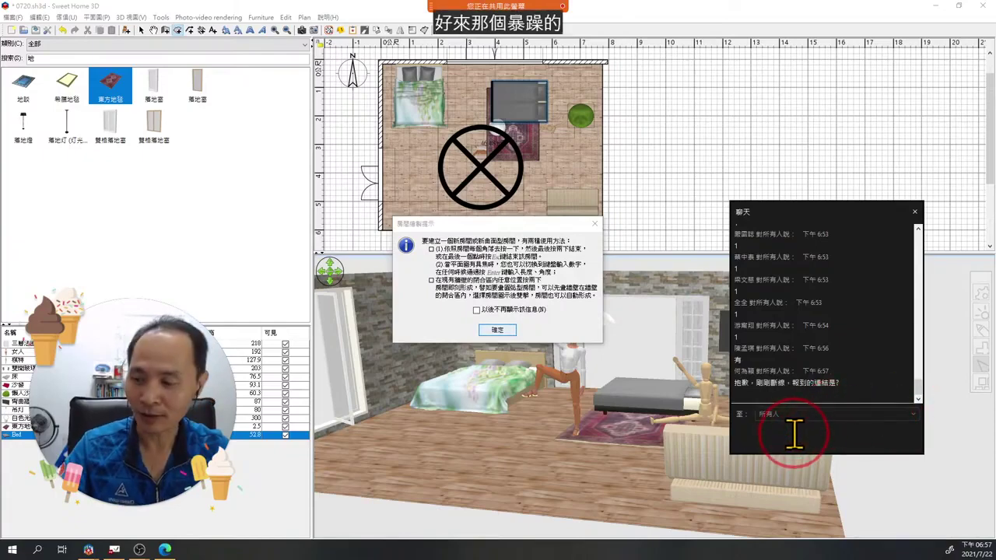
key(ctrl+grave)
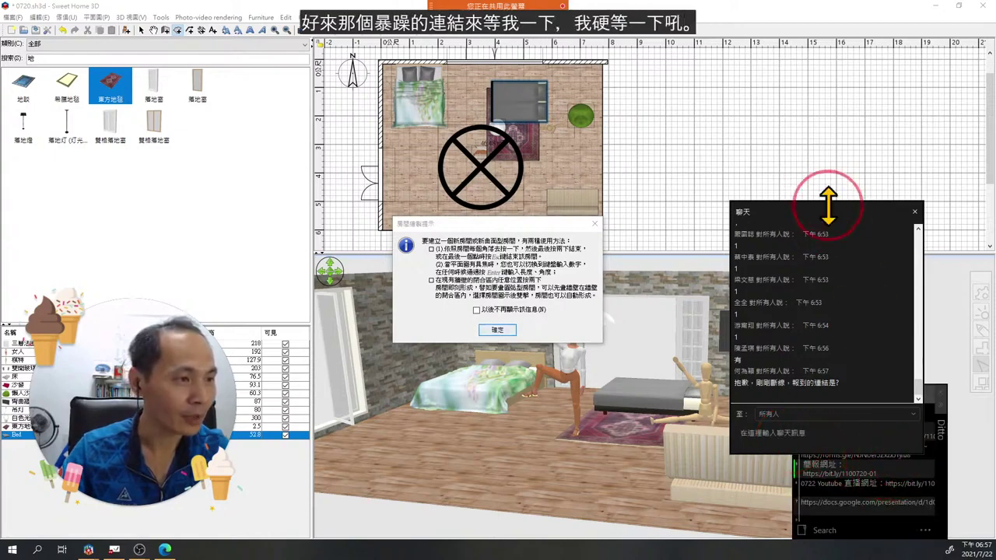
drag(835, 224, 791, 126)
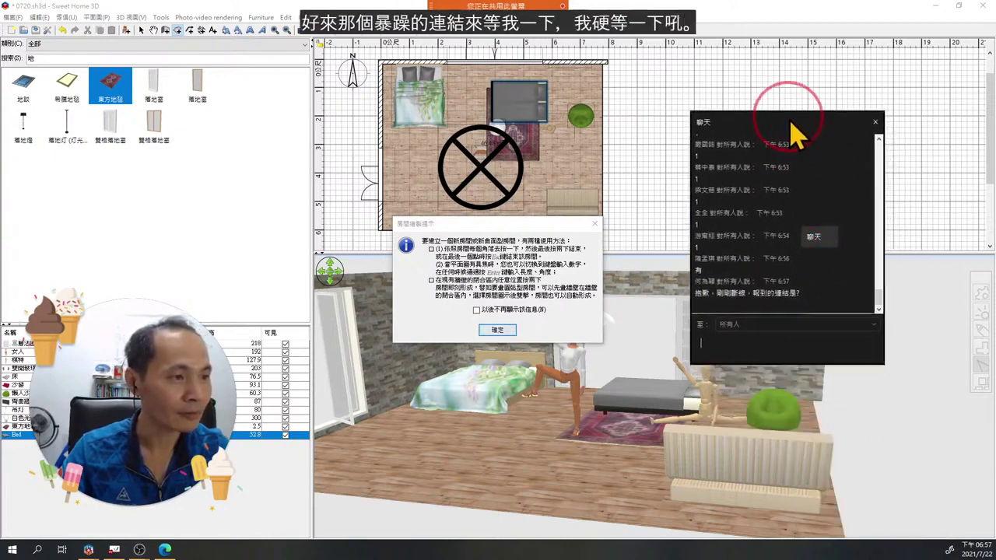
Send the 麻煩大家先幫我填寫簽到表喔~~~~ message with its form link from the clipboard history to everyone in the chat.
click(751, 336)
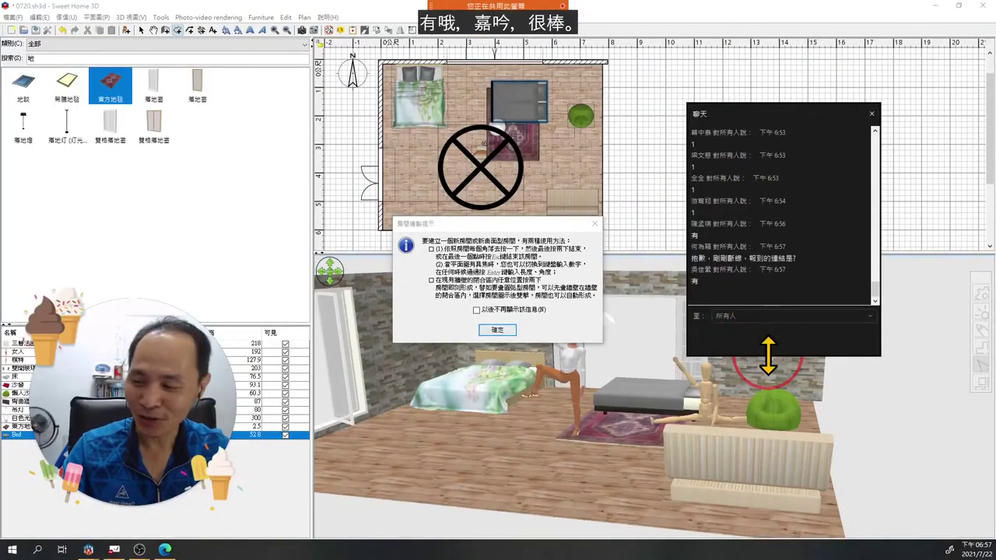
key(ctrl+grave)
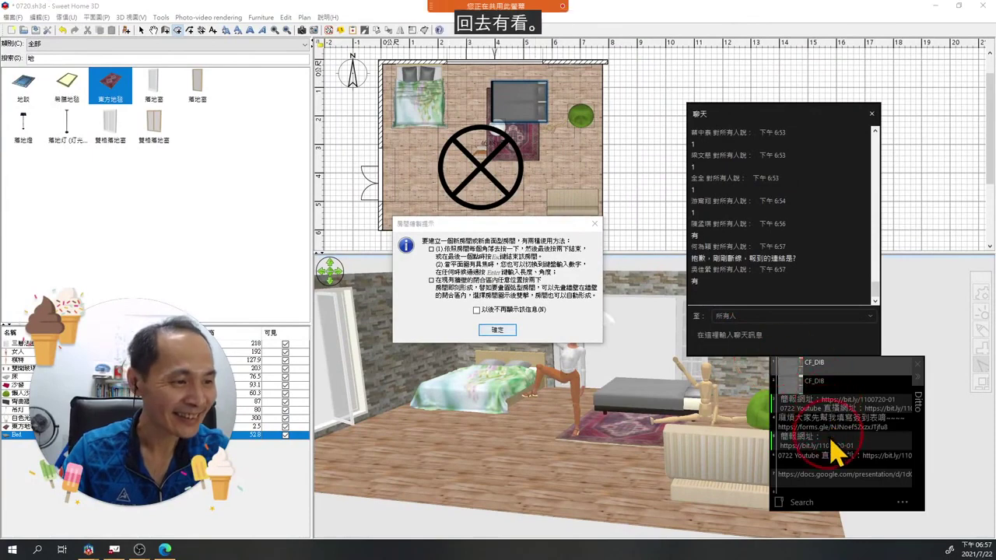
double_click(828, 428)
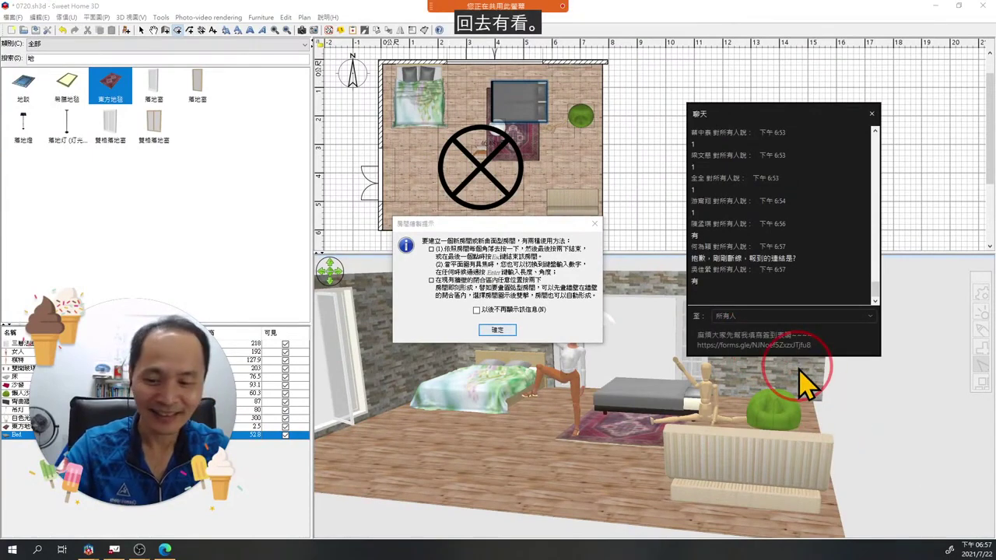
key(Return)
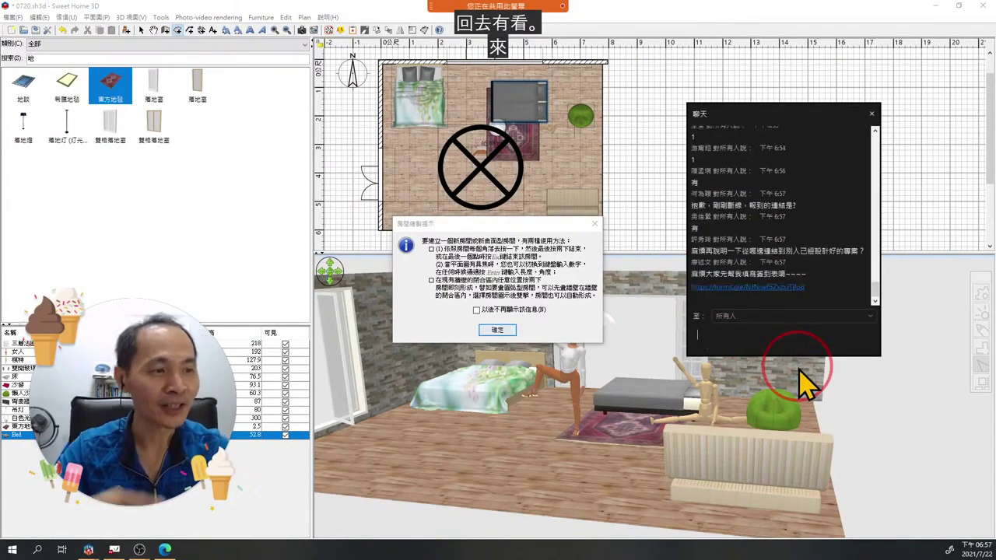
key(ctrl+grave)
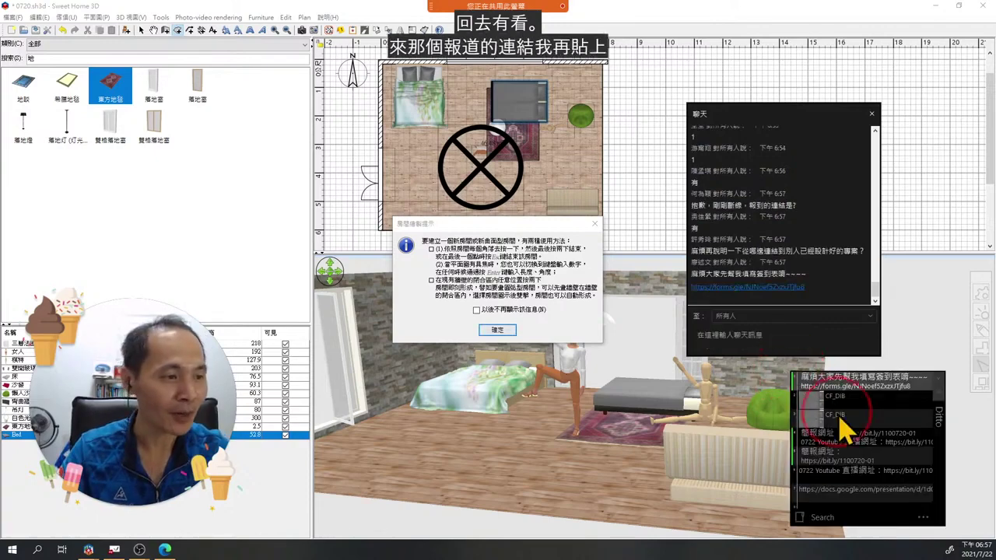
key(Escape)
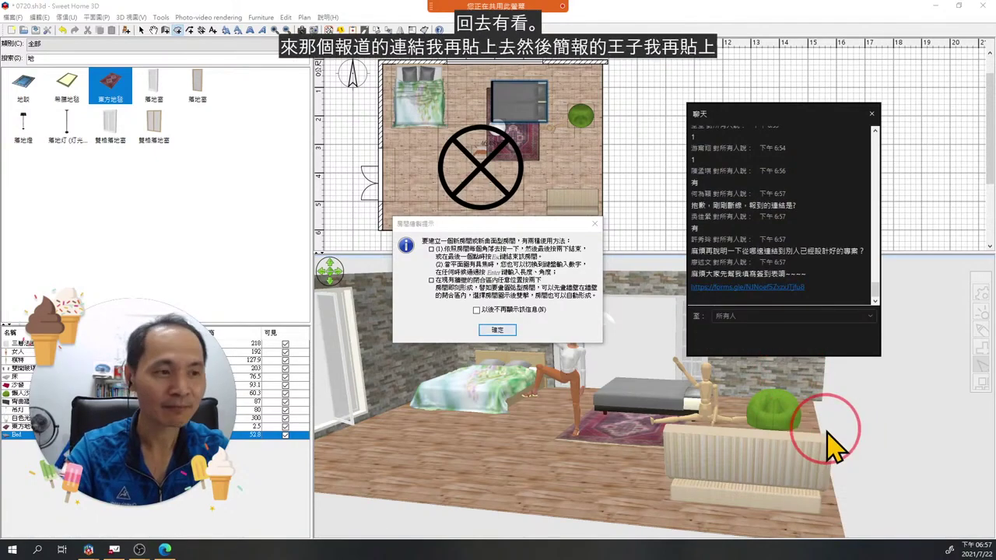
key(ctrl+v)
key(Return)
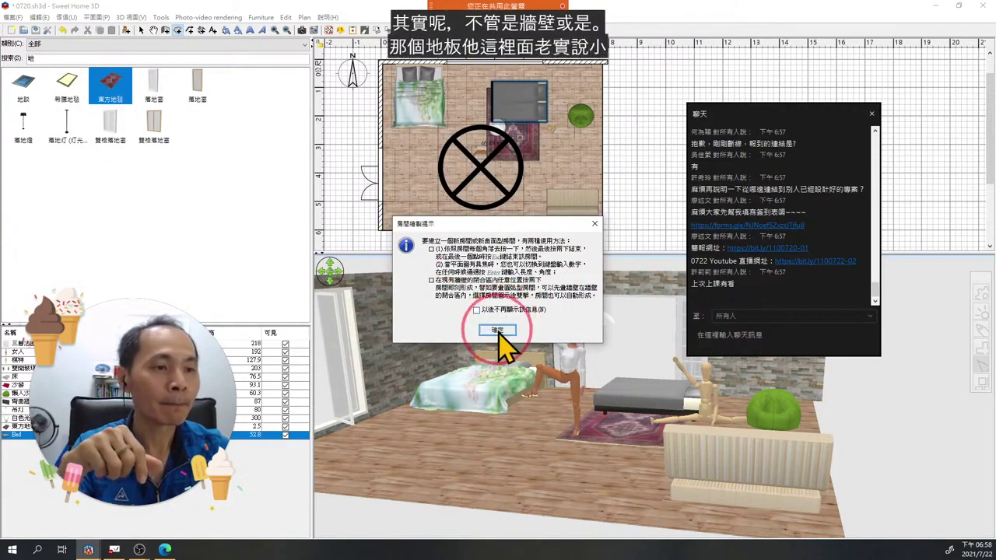
Clear the chat away and draw a rectangular room about 735 cm wide on the empty plan area beside the furnished room.
click(498, 329)
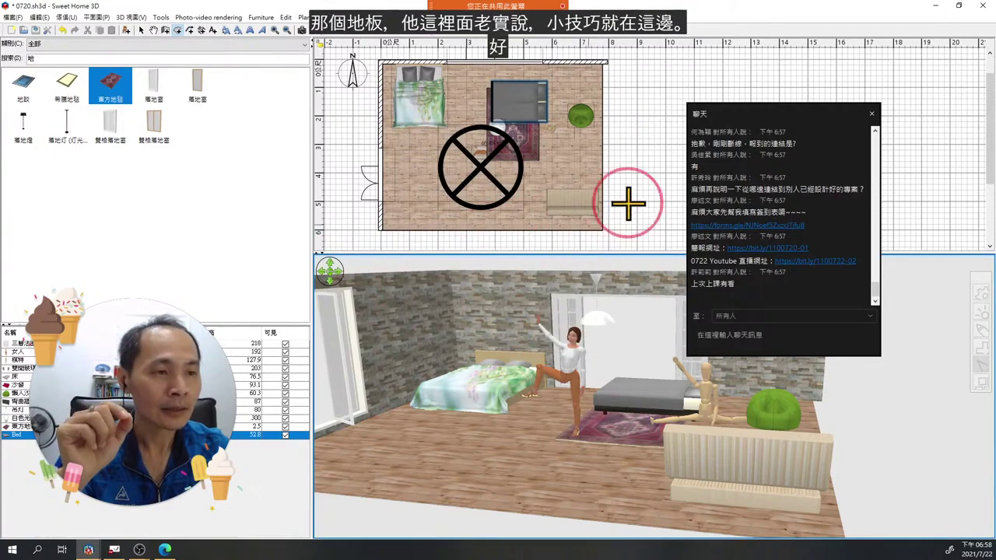
drag(844, 115, 156, 173)
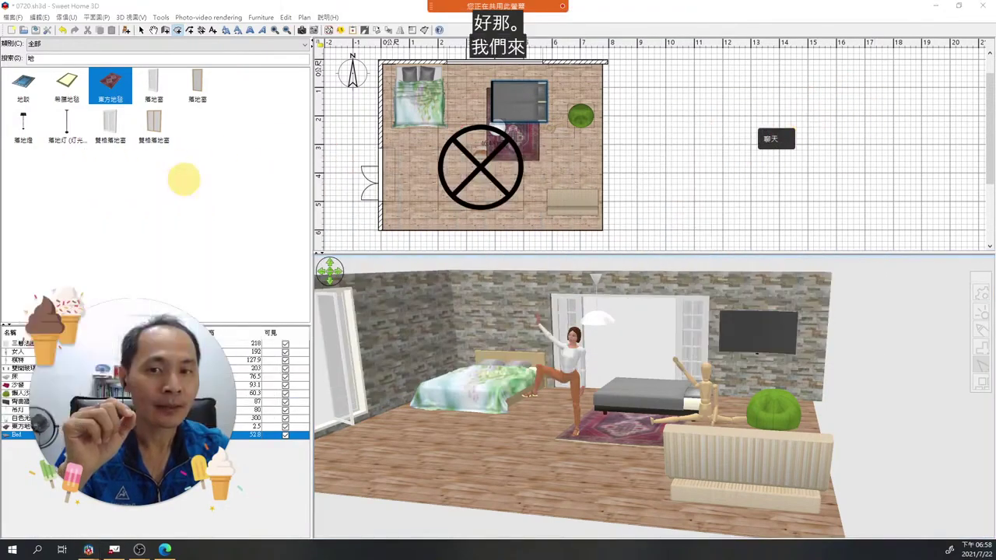
click(664, 59)
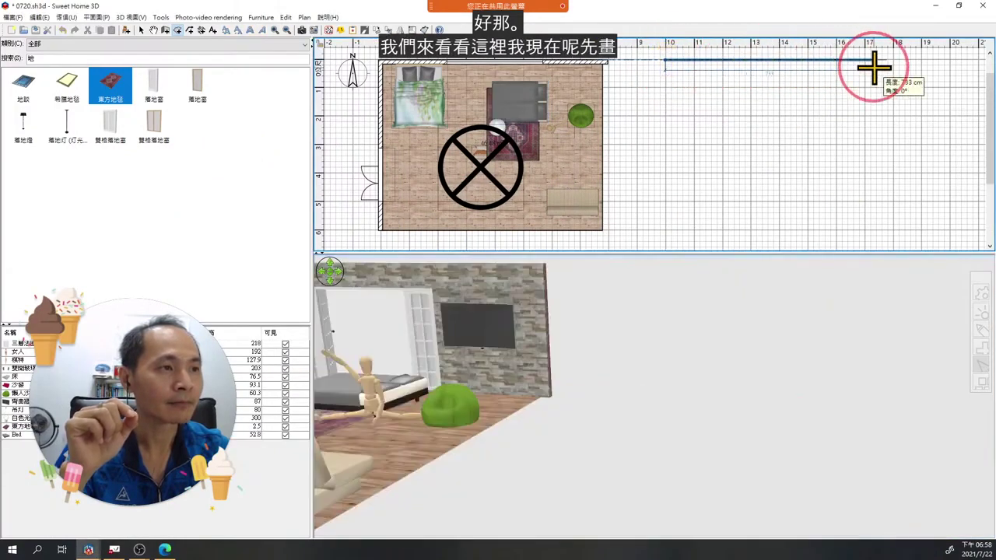
click(874, 61)
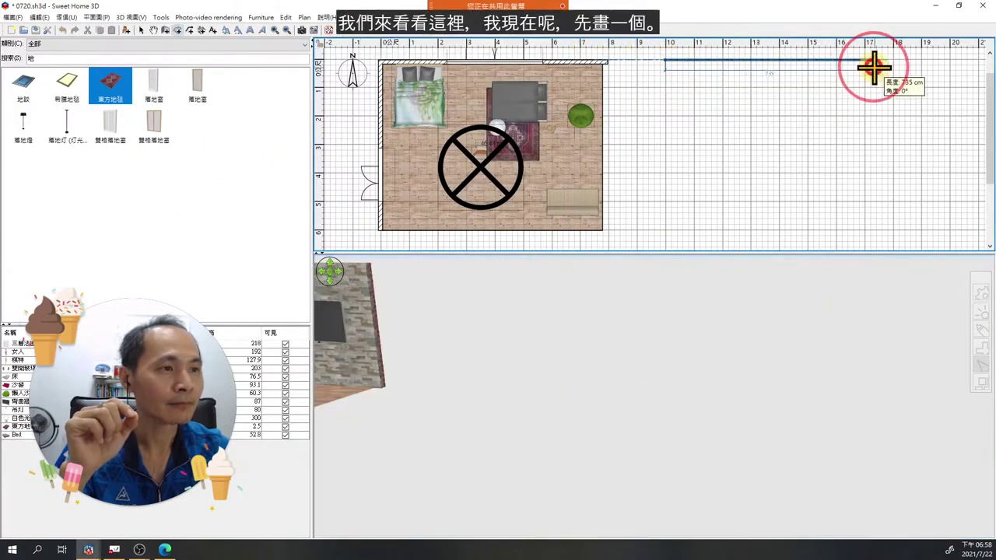
click(875, 227)
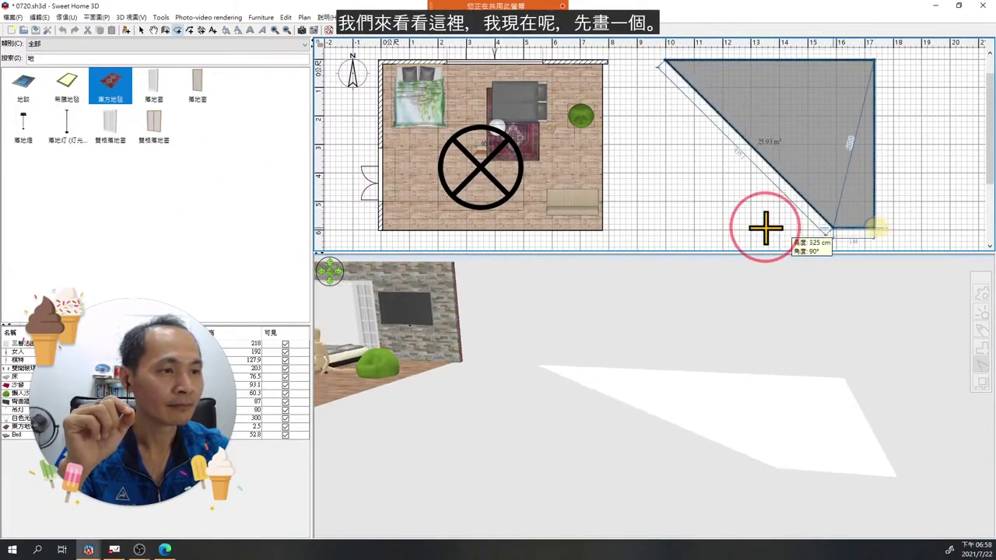
double_click(662, 227)
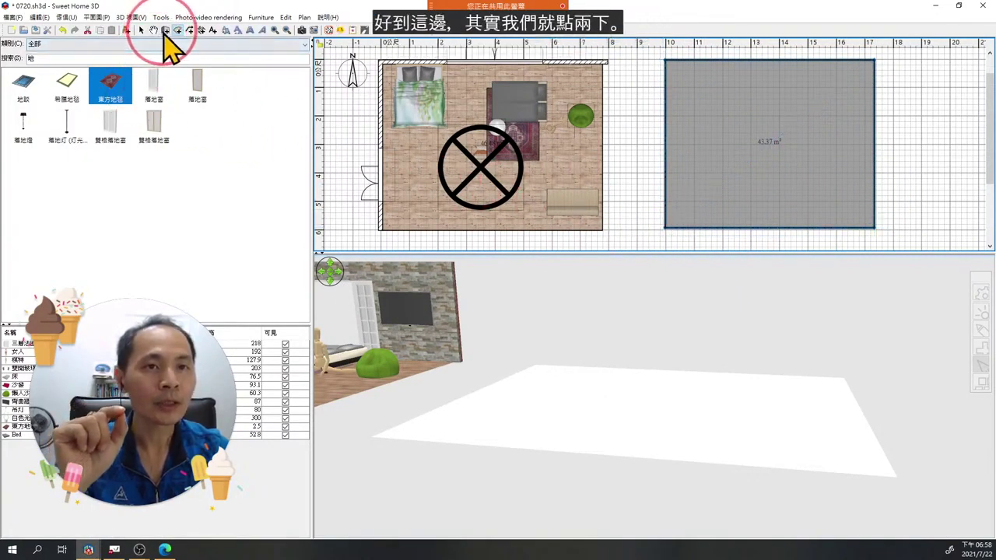
Generate walls automatically around all four sides of the new rectangular room with the wall creation tool.
click(165, 31)
click(499, 339)
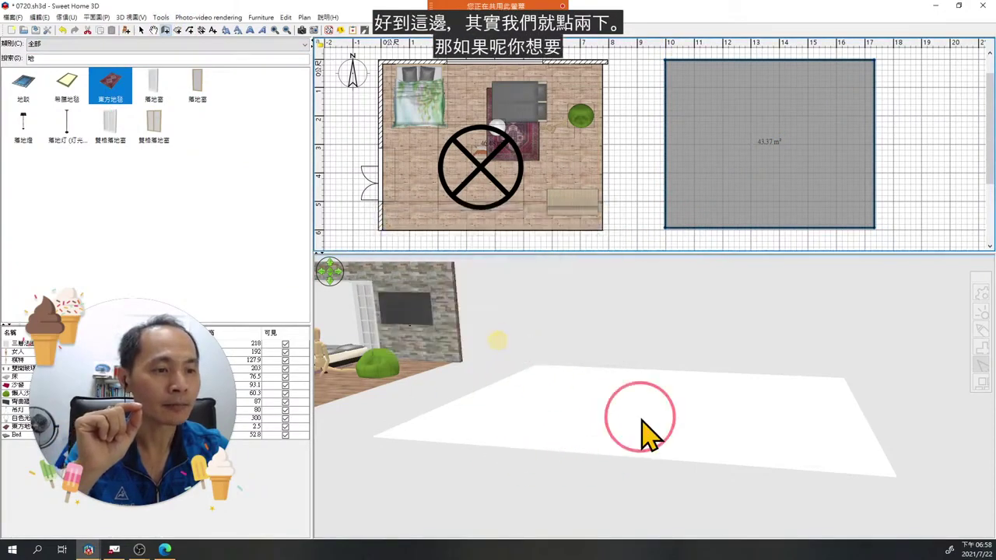
drag(644, 435, 614, 463)
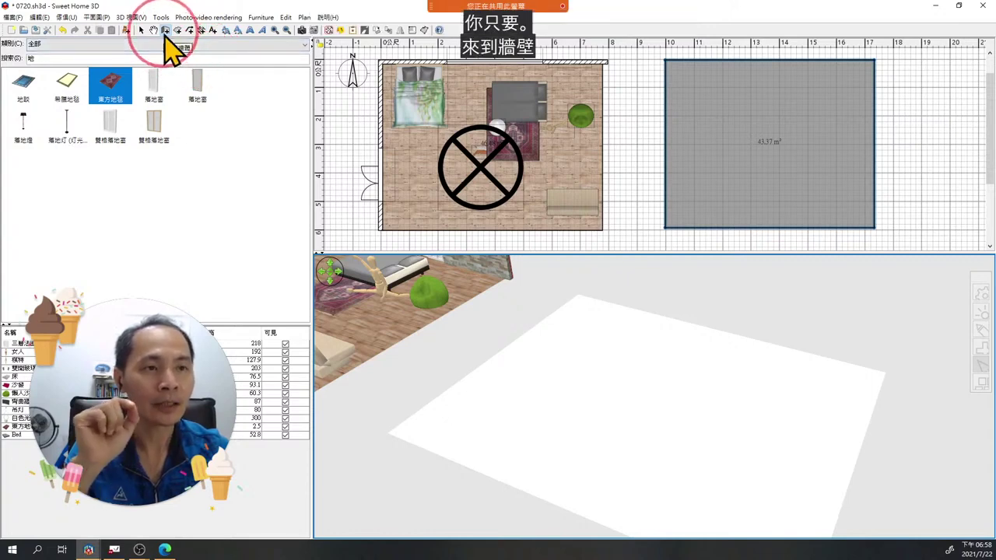
click(748, 176)
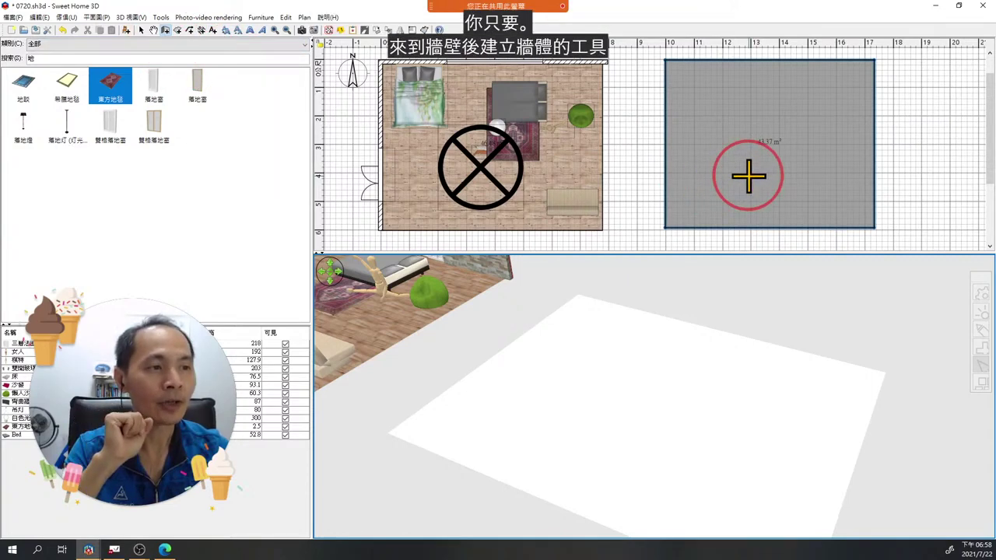
double_click(749, 176)
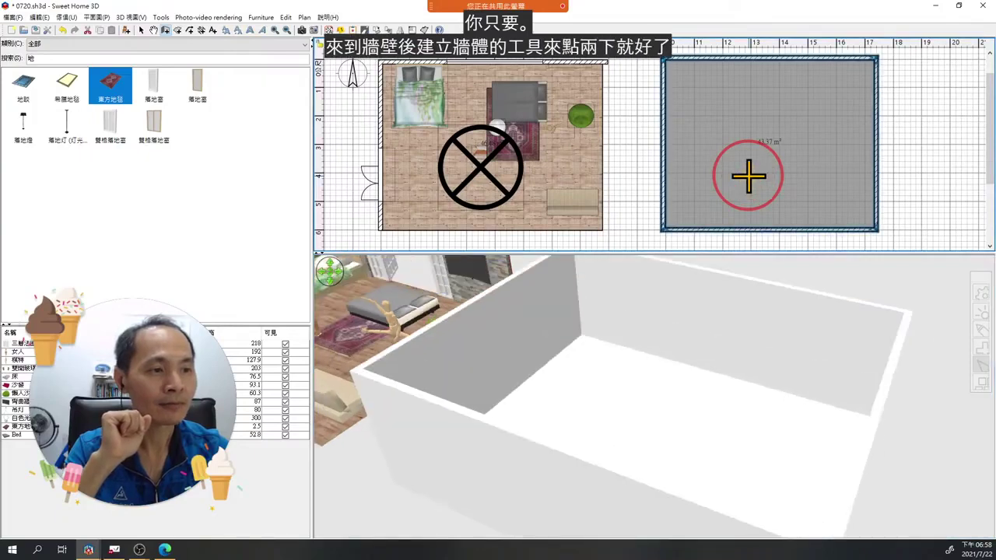
click(722, 377)
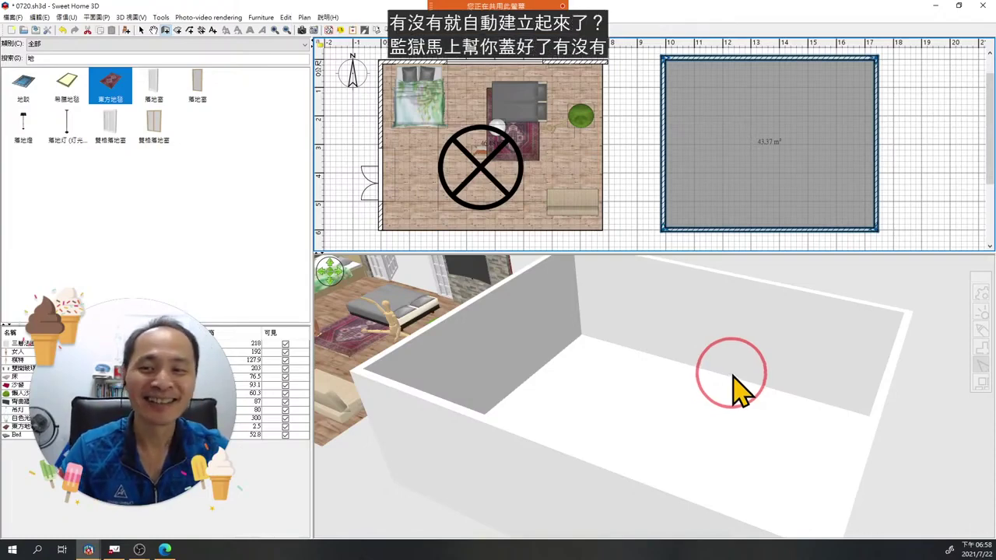
Read the wall drawing tip about generating walls from an existing room, and return to selection mode.
click(166, 29)
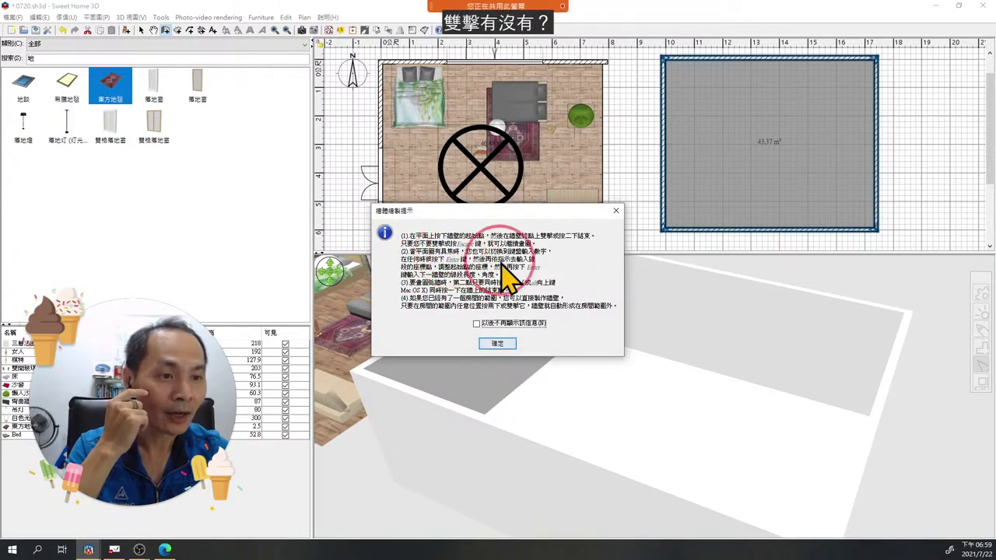
click(616, 211)
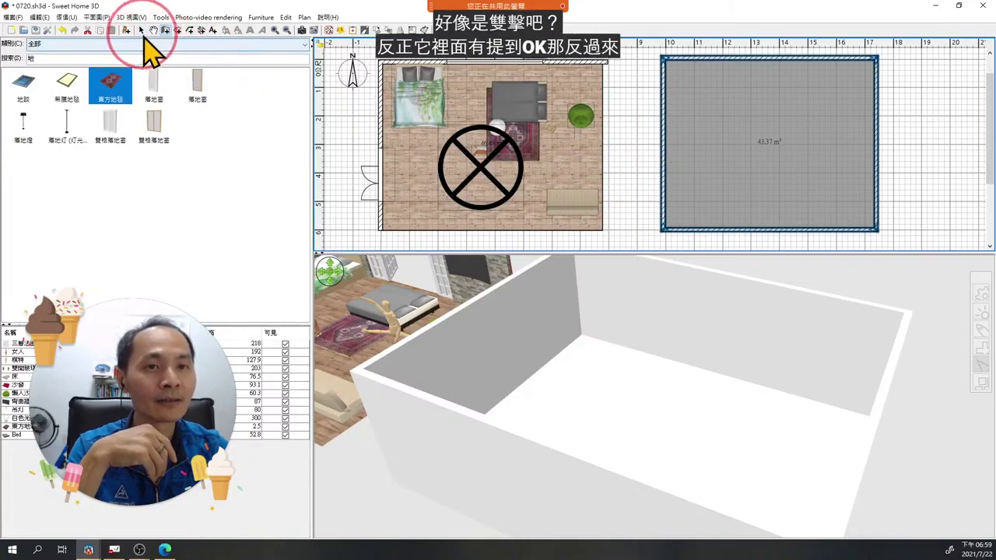
click(140, 32)
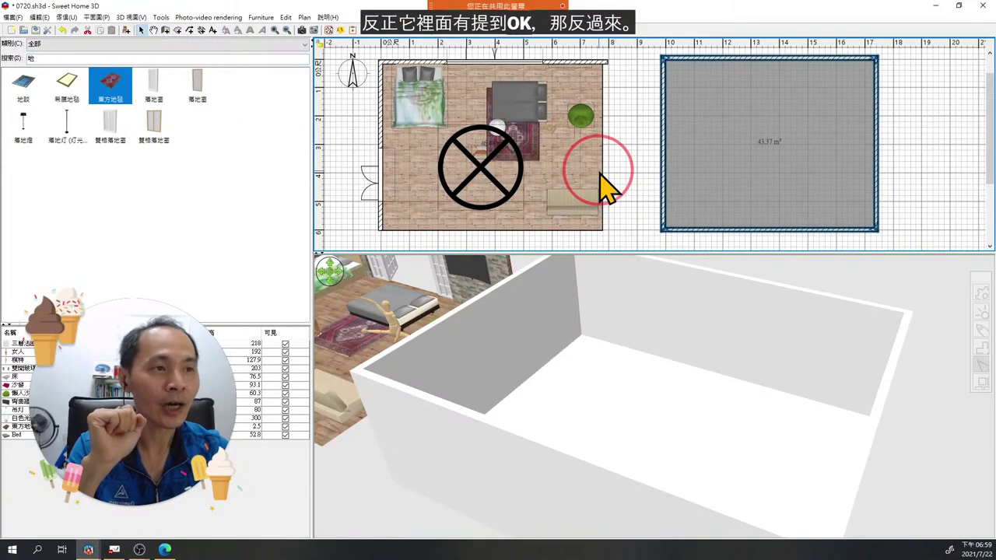
Move the new room's lower wall outward in the plan, away from the floor's edge.
click(708, 161)
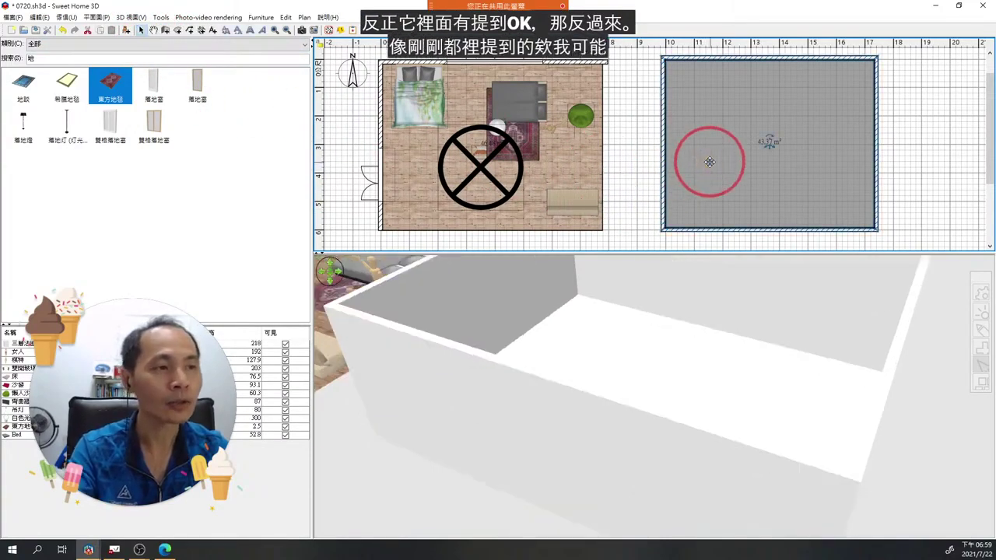
click(829, 230)
drag(828, 229, 828, 242)
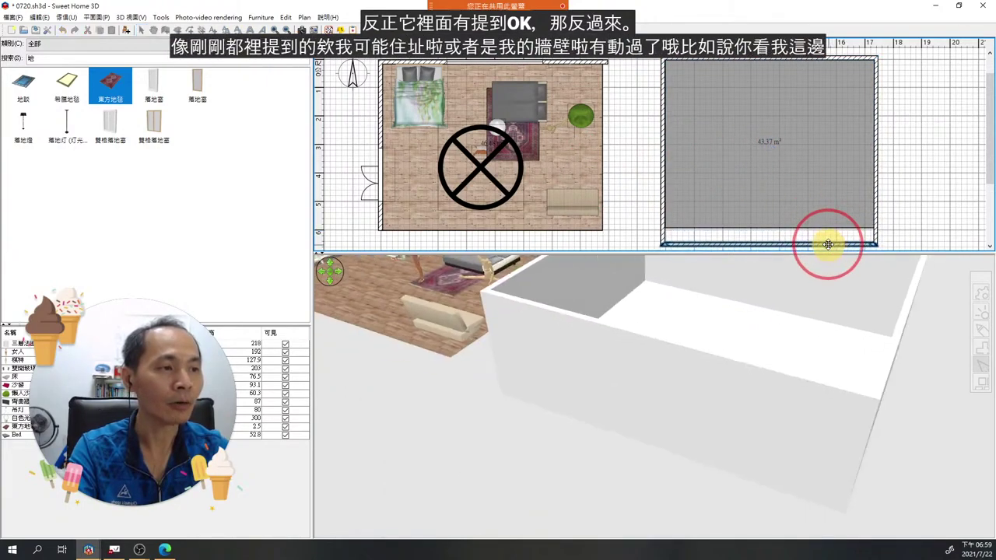
Delete the floor that no longer reaches the moved wall and generate a fitting one automatically inside the closed walls.
click(809, 192)
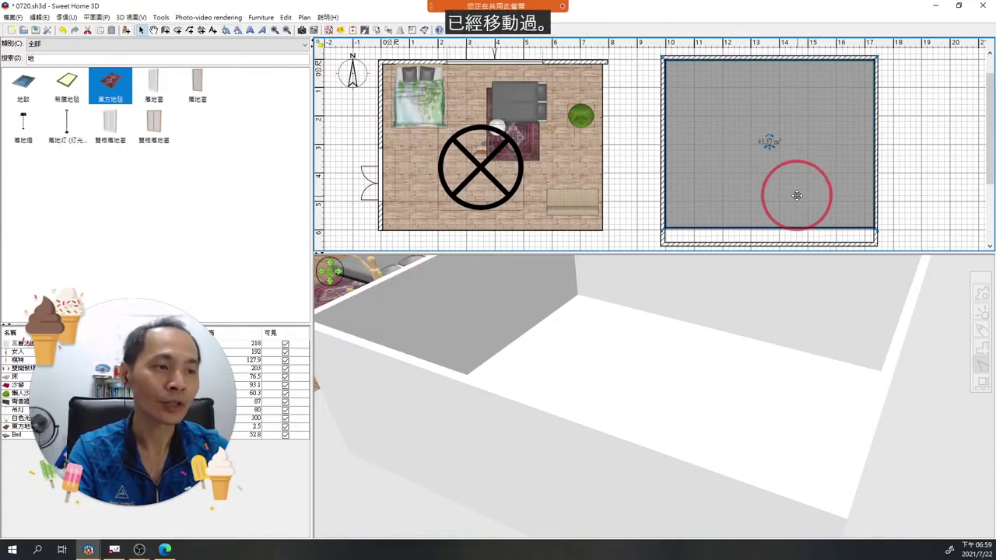
drag(690, 399, 674, 424)
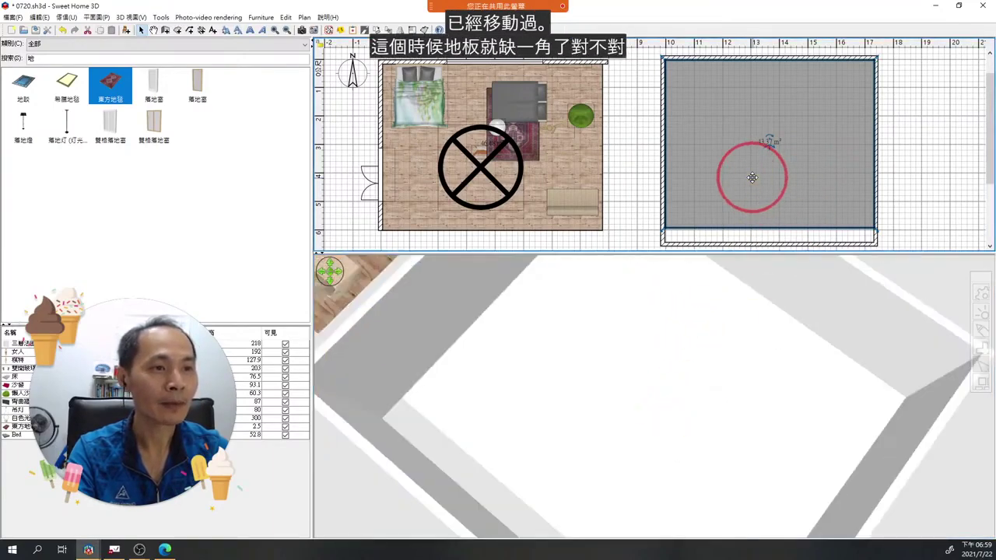
key(Delete)
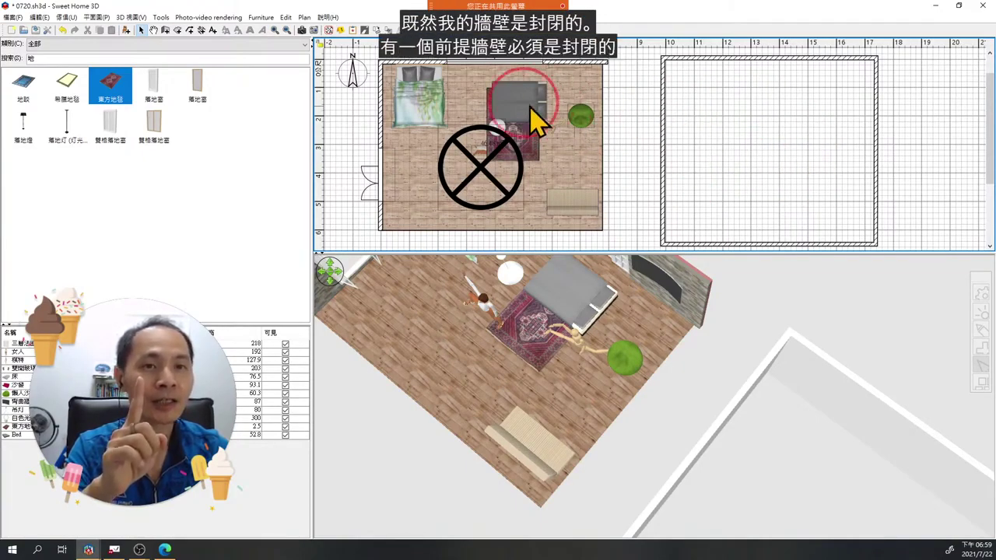
click(178, 31)
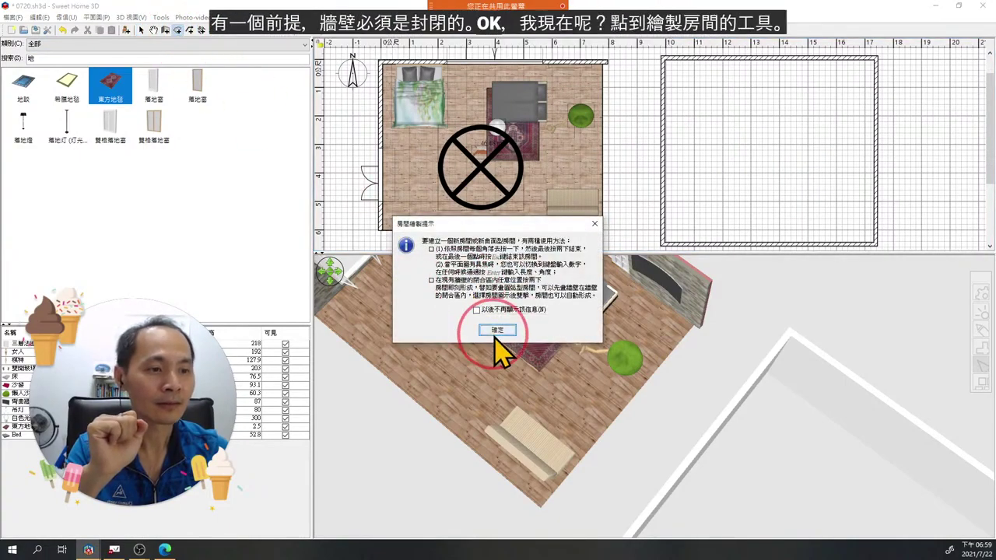
click(497, 332)
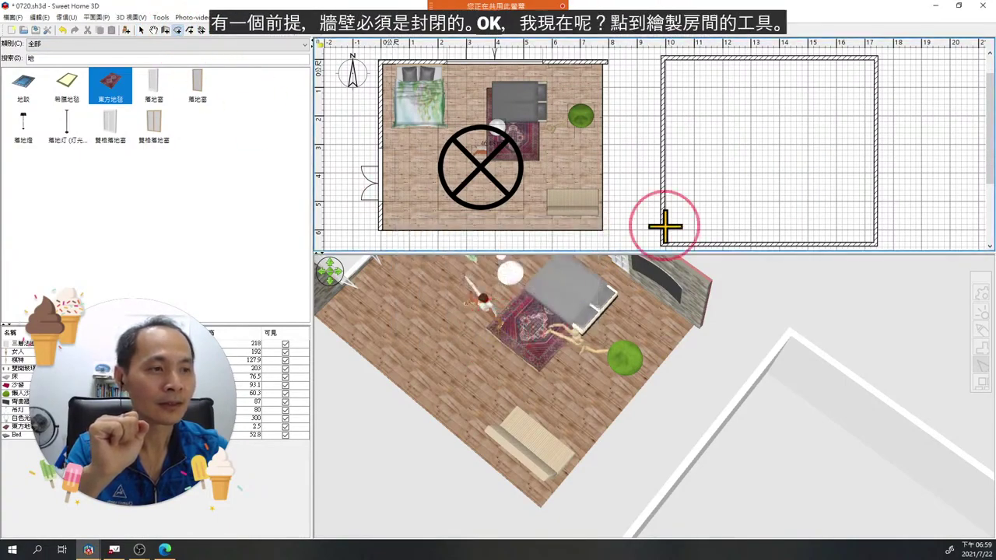
double_click(768, 164)
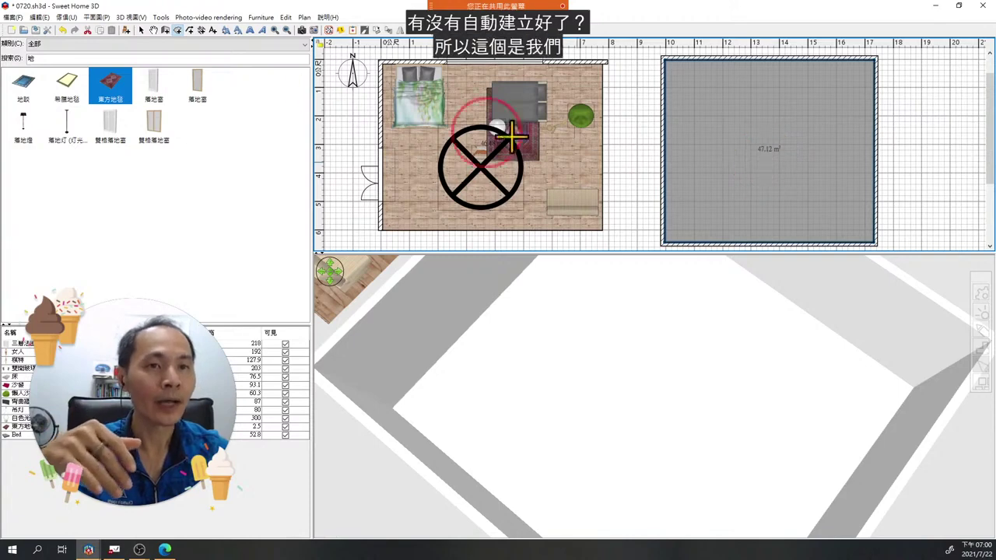
Delete the automatically generated floor and keep only the new room's four walls.
click(141, 32)
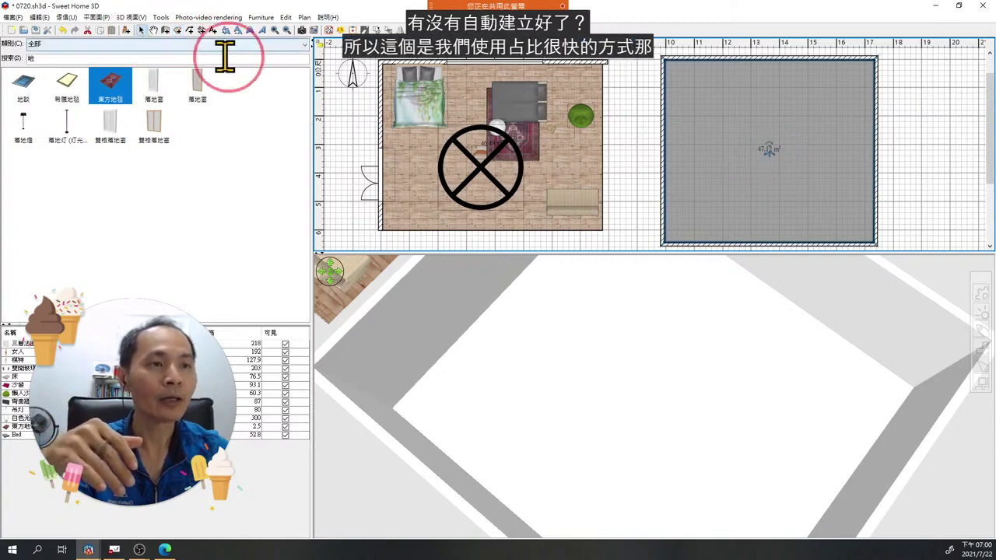
click(832, 172)
key(Delete)
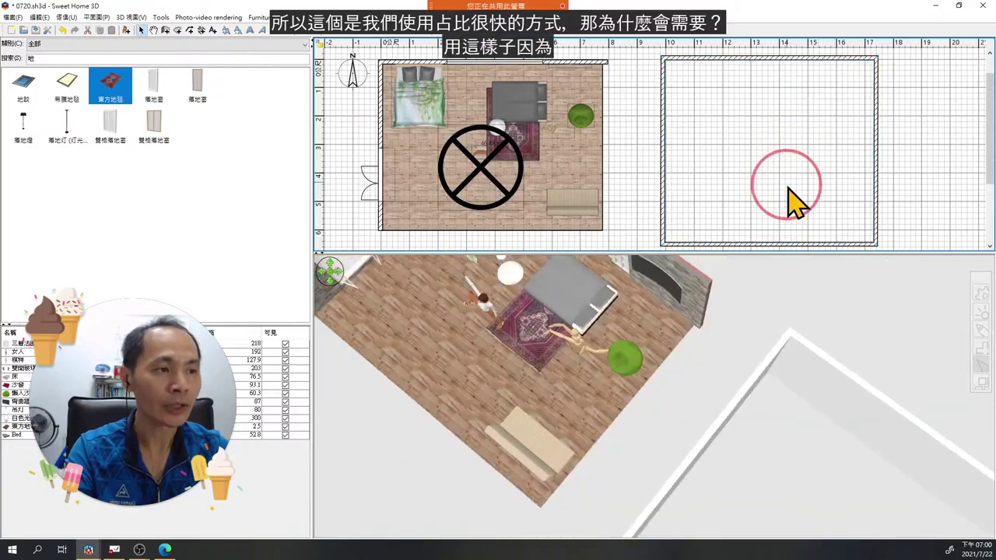
Bend the new room's lower wall inward into a deep arc.
click(756, 245)
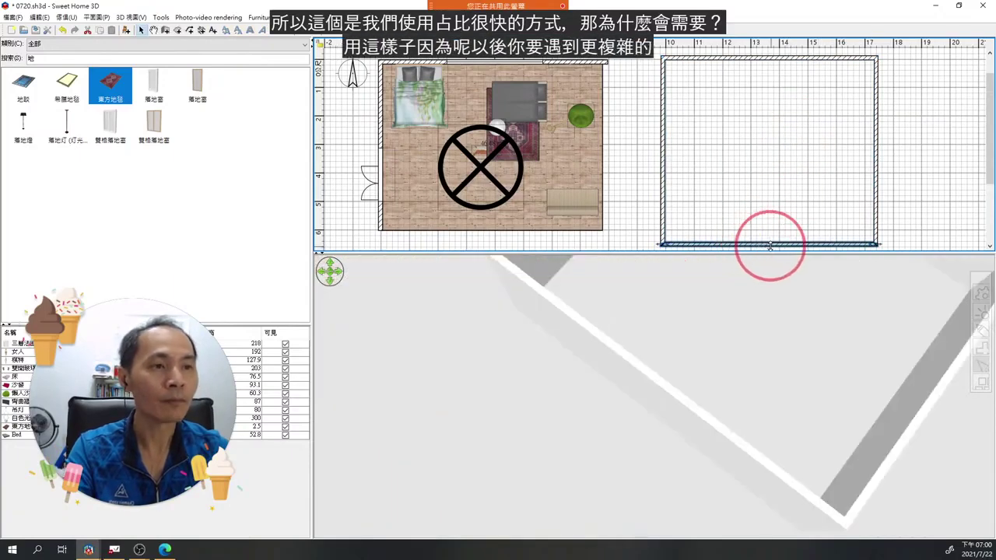
drag(770, 246, 771, 187)
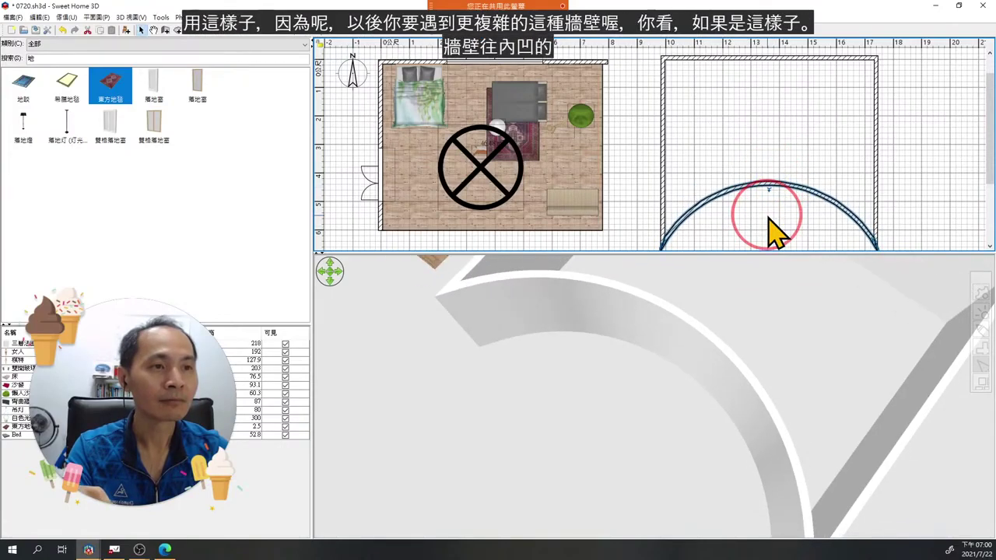
click(680, 78)
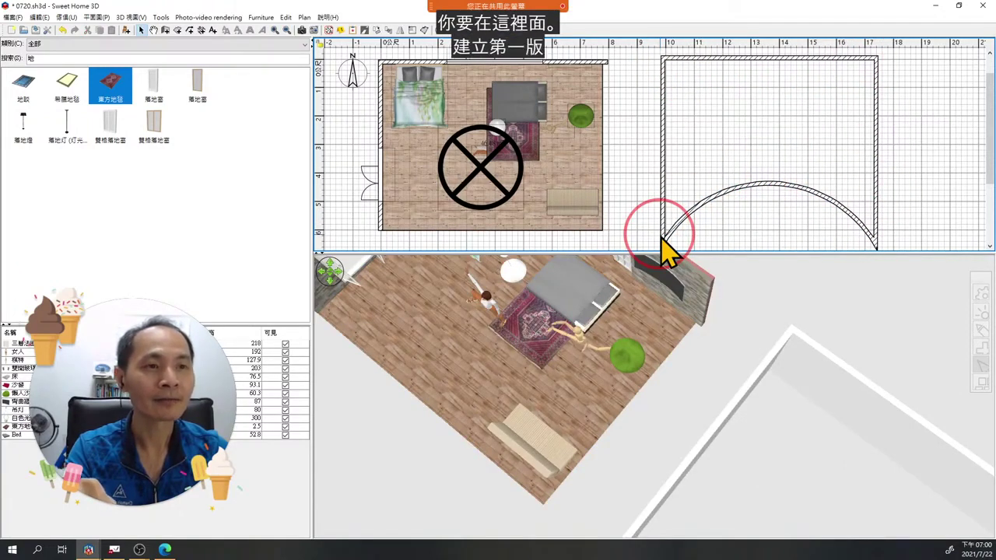
Try to generate a floor automatically inside the walls with the deeply arched lower side.
click(178, 30)
click(490, 329)
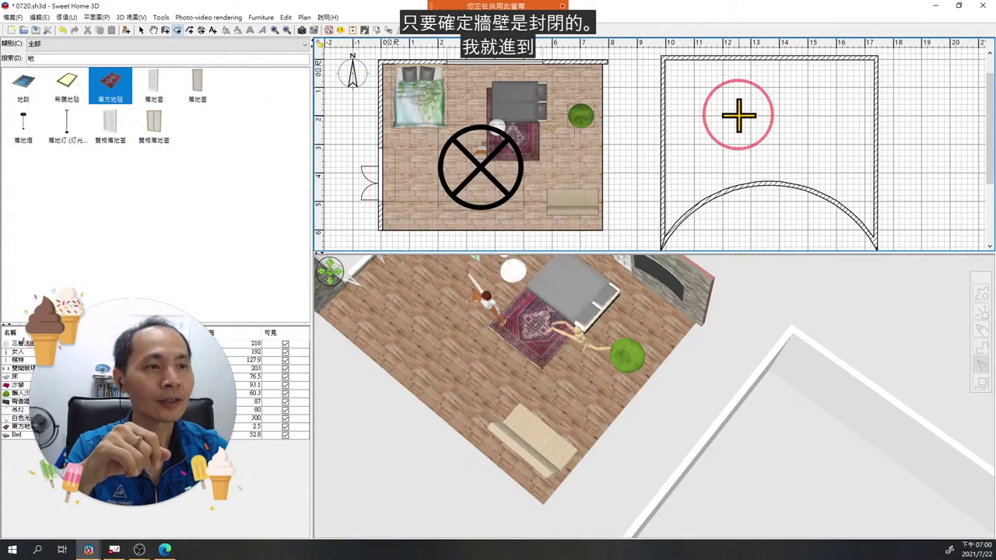
click(710, 87)
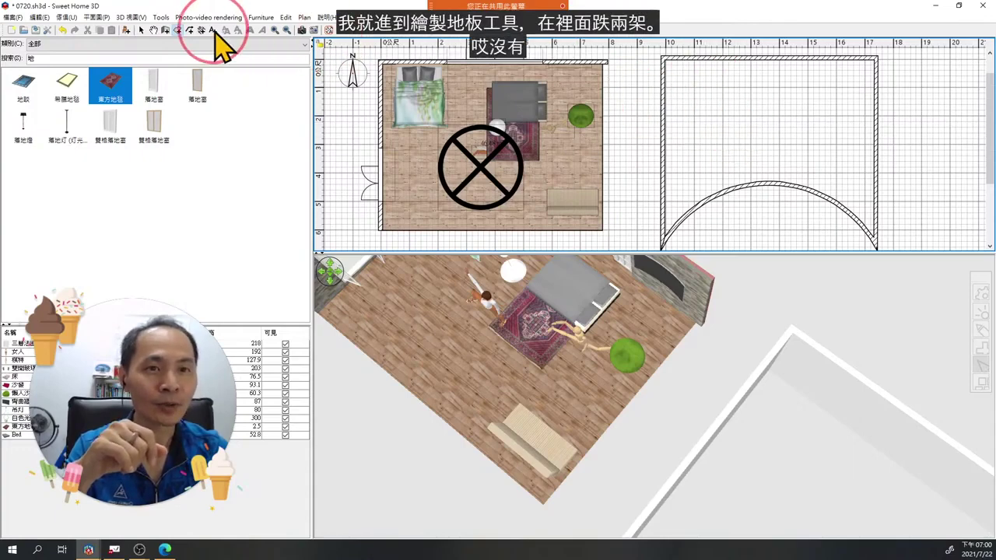
Flatten the lower wall's deep arc into a shallow inward curve.
click(141, 29)
click(774, 183)
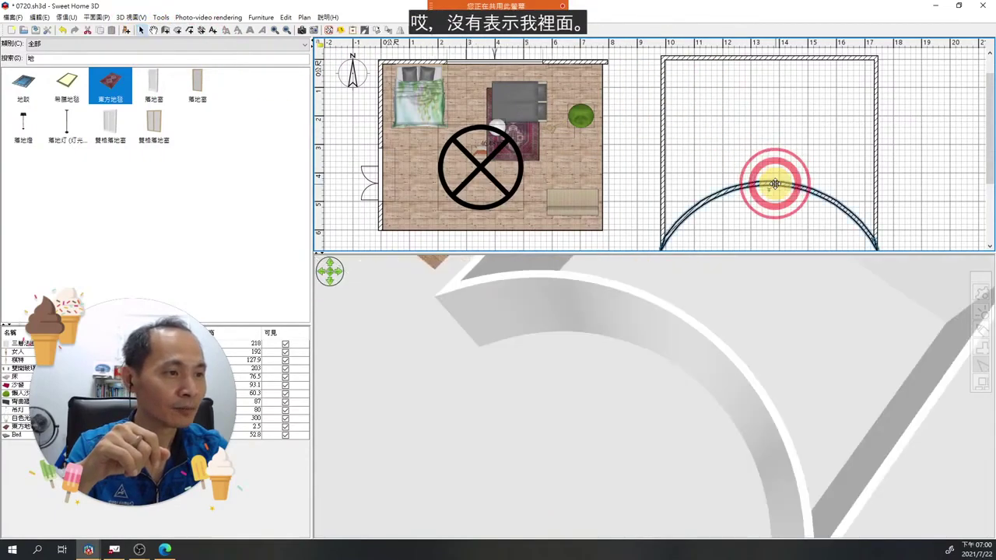
drag(768, 184, 768, 225)
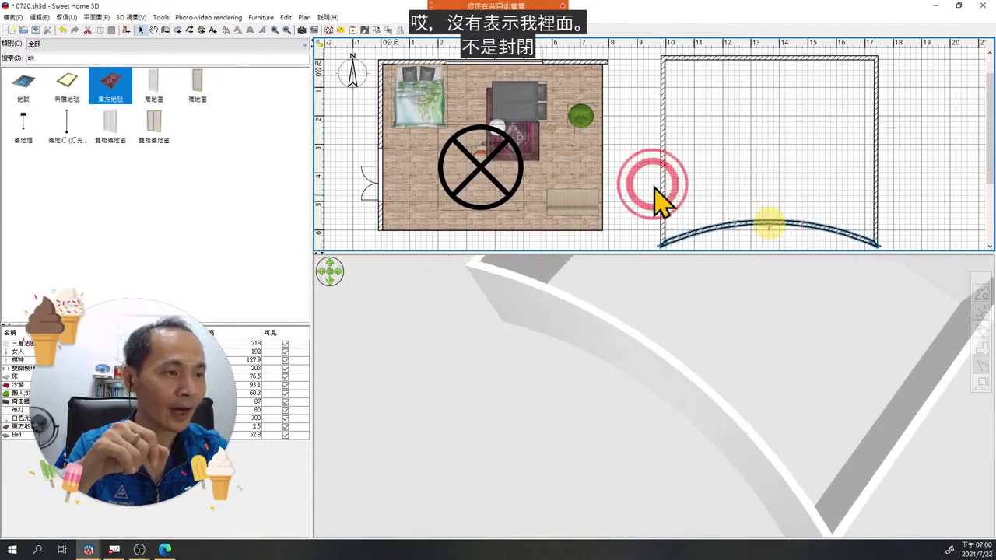
Try to generate a floor automatically inside the walls with the shallow inward-curved lower side.
click(177, 30)
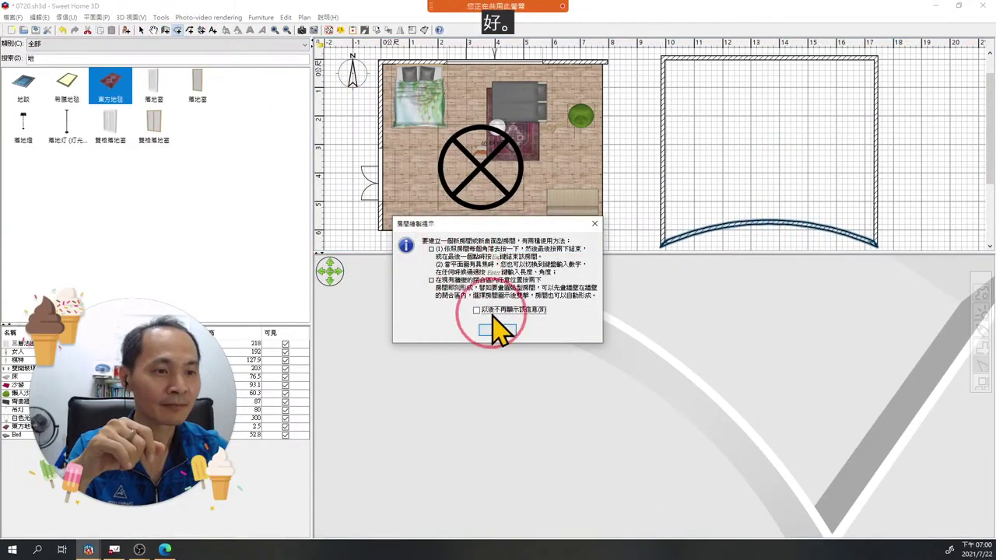
click(498, 327)
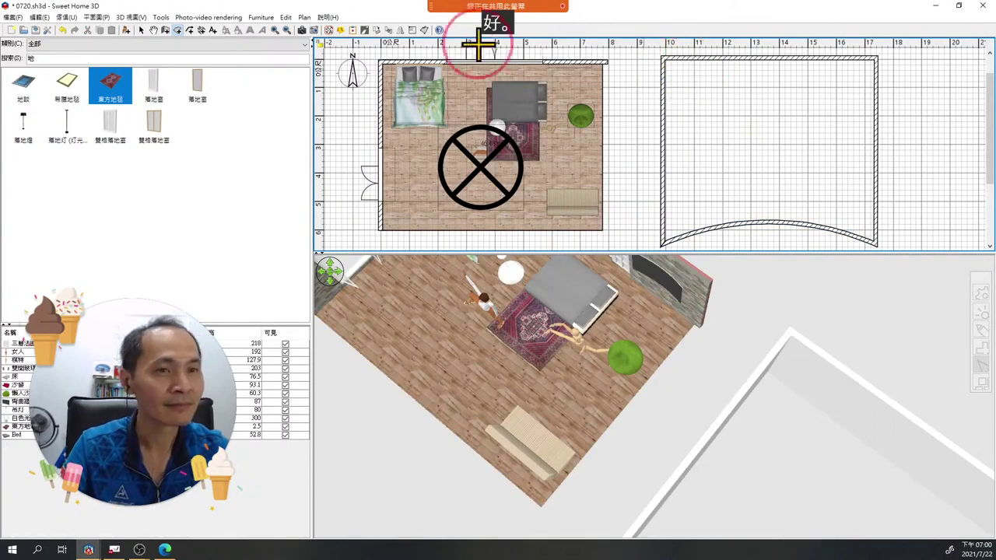
click(141, 31)
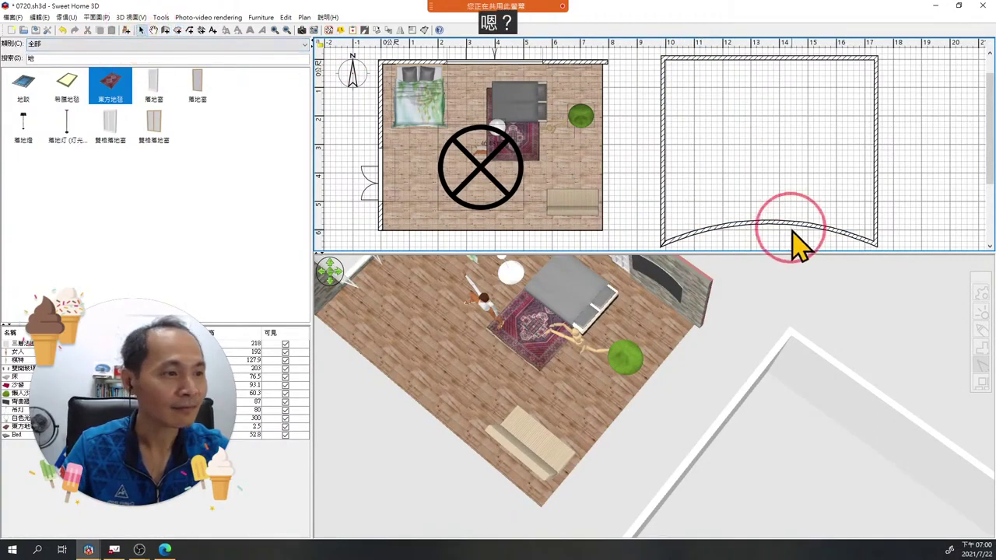
Bend the new room's lower wall outward into an arc and try to generate a floor automatically inside the walls.
click(788, 223)
mouse_move(765, 224)
mouse_down()
mouse_move(773, 271)
mouse_move(774, 221)
mouse_up()
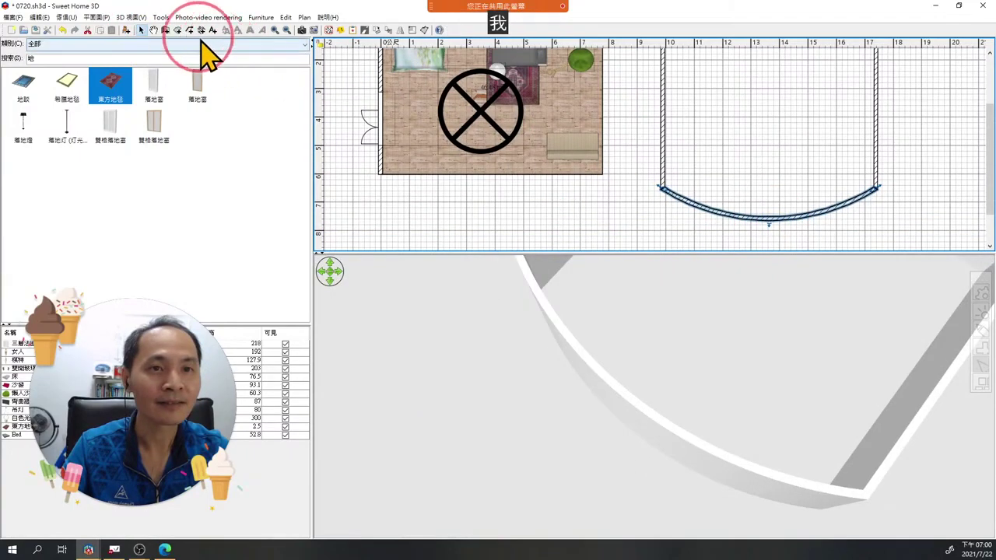
click(178, 30)
click(495, 329)
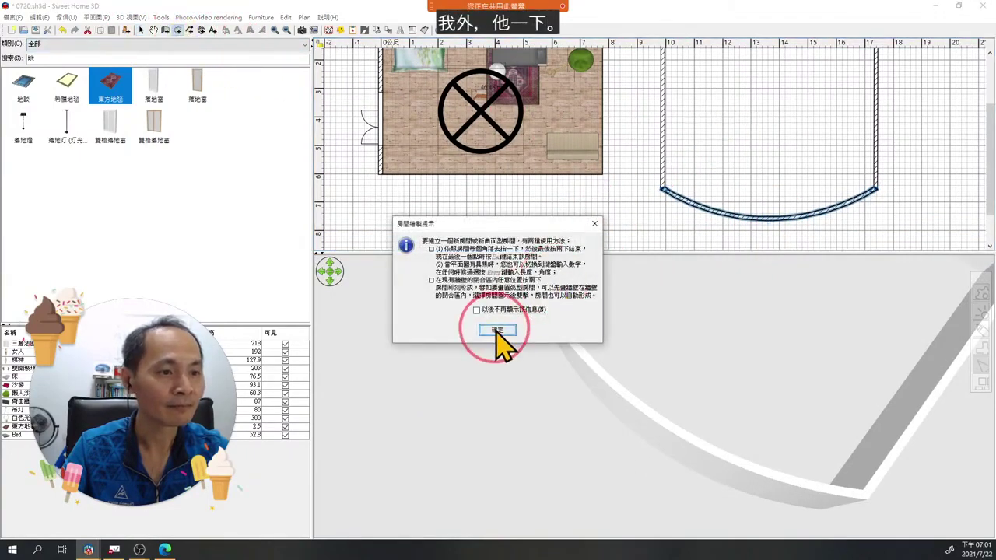
click(732, 149)
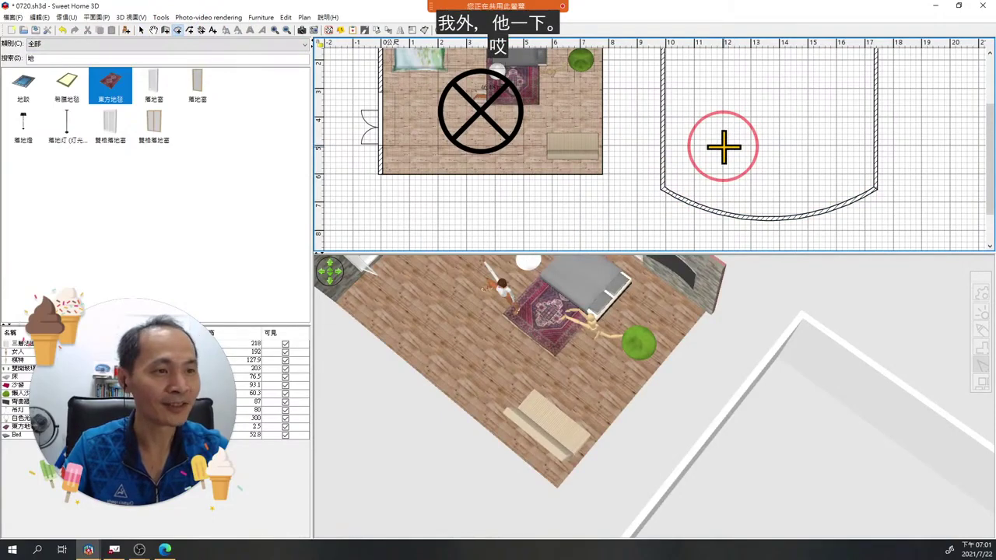
Delete all four walls of the curved room beside the furnished room.
click(142, 31)
drag(663, 225, 914, 101)
key(Delete)
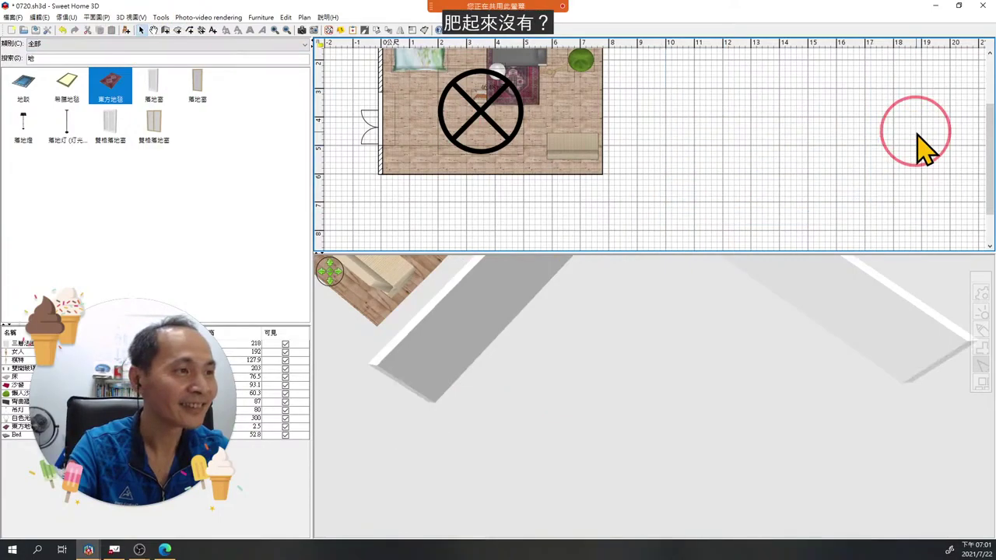
scroll(915, 133, up, 3)
click(845, 61)
key(Delete)
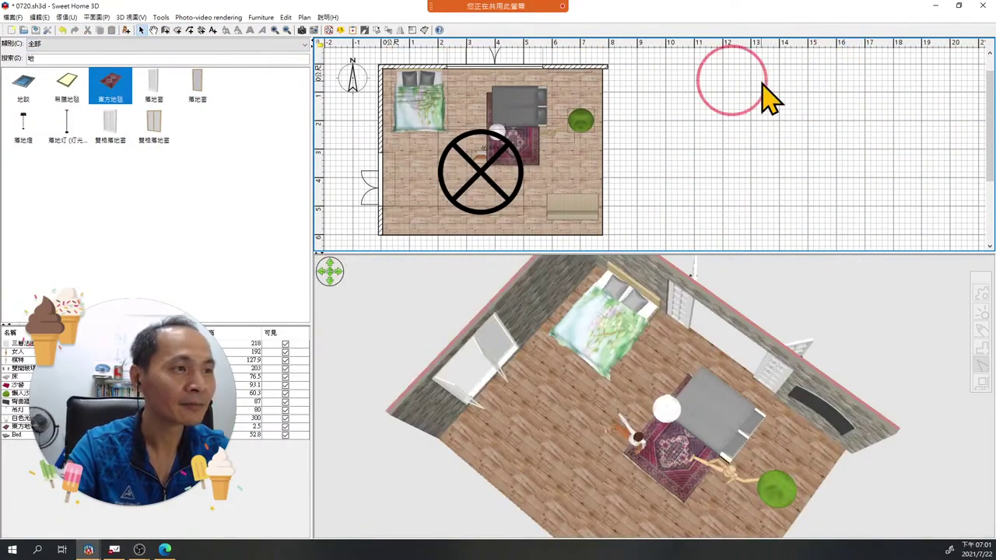
Draw a five-wall outline beside the furnished room, with an upper wall about 720 cm long and a slanted wall at the lower right.
click(166, 29)
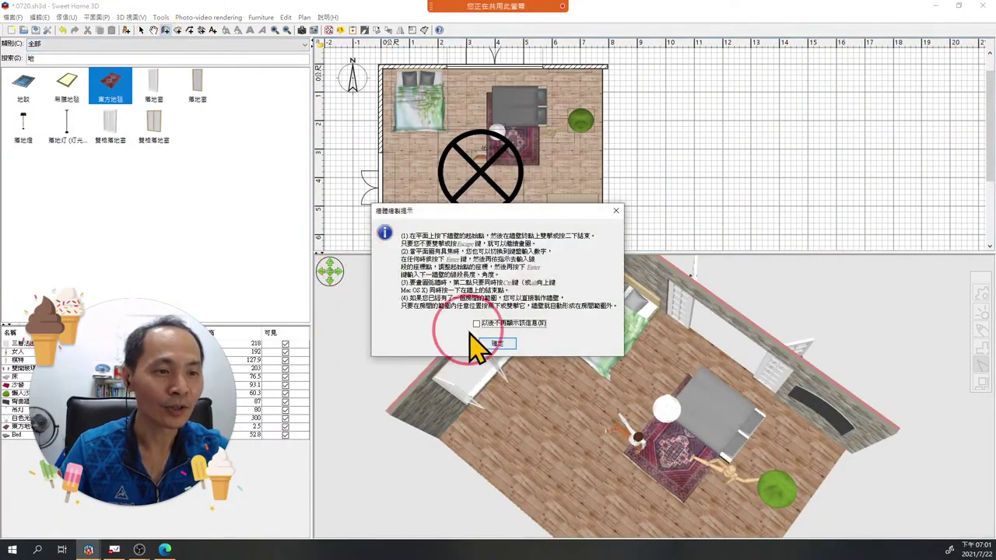
click(480, 343)
click(668, 70)
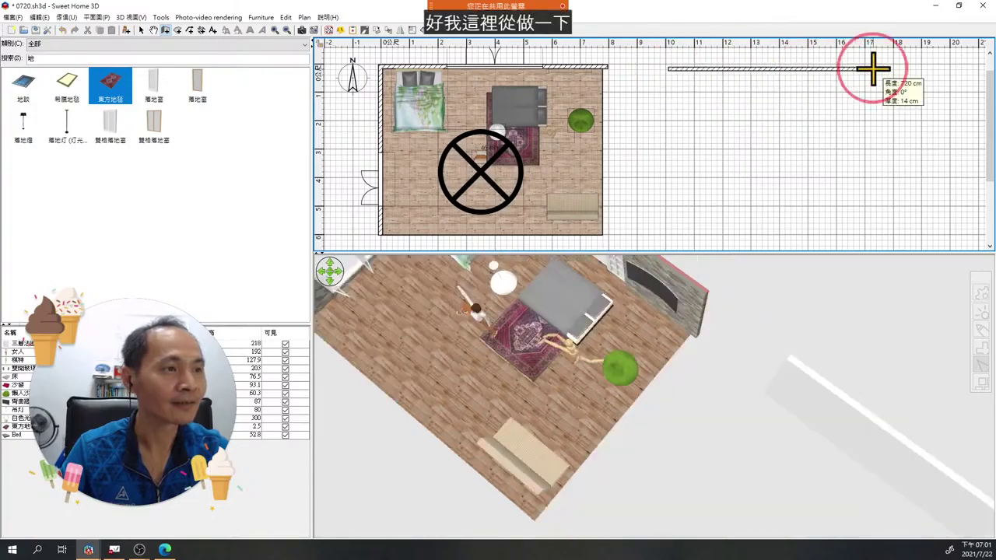
click(873, 69)
double_click(873, 204)
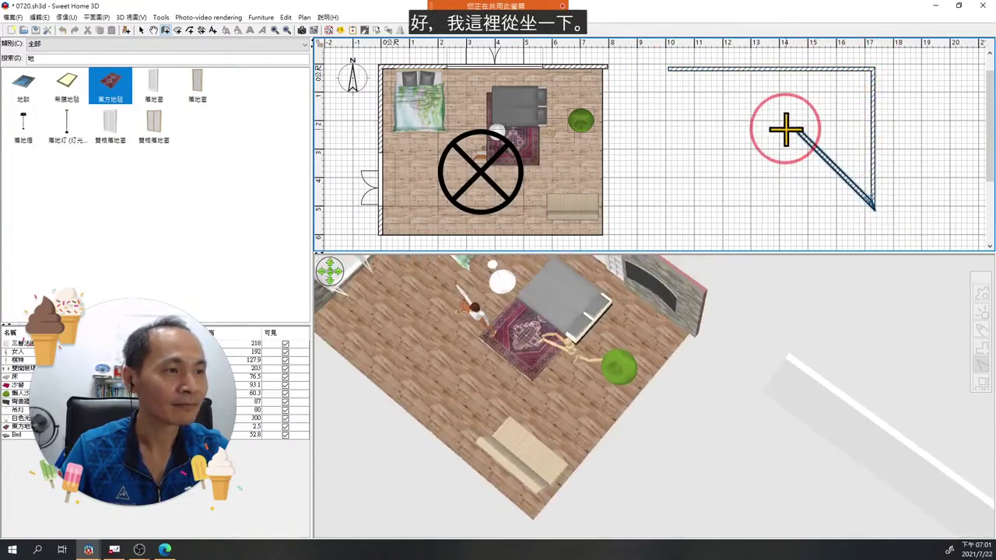
click(793, 130)
click(666, 124)
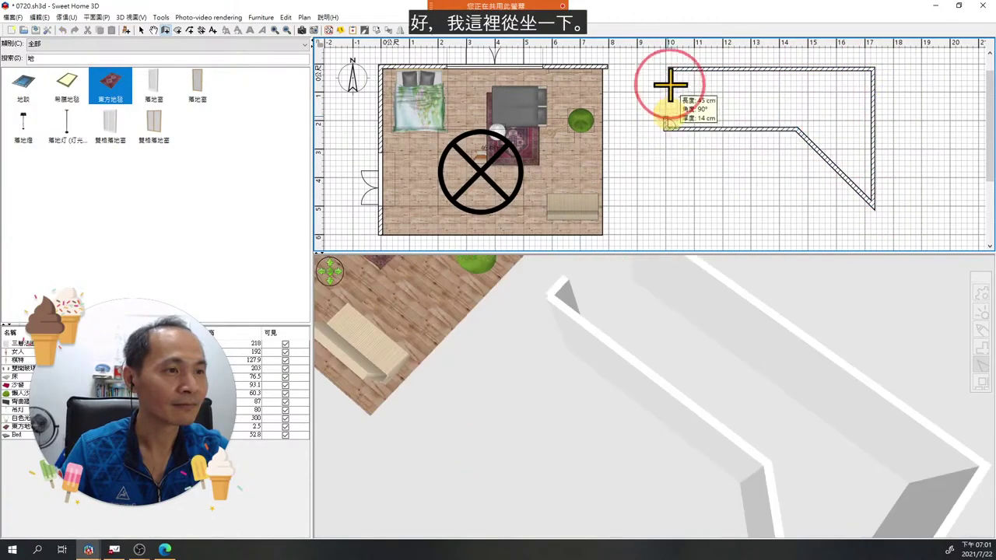
double_click(666, 69)
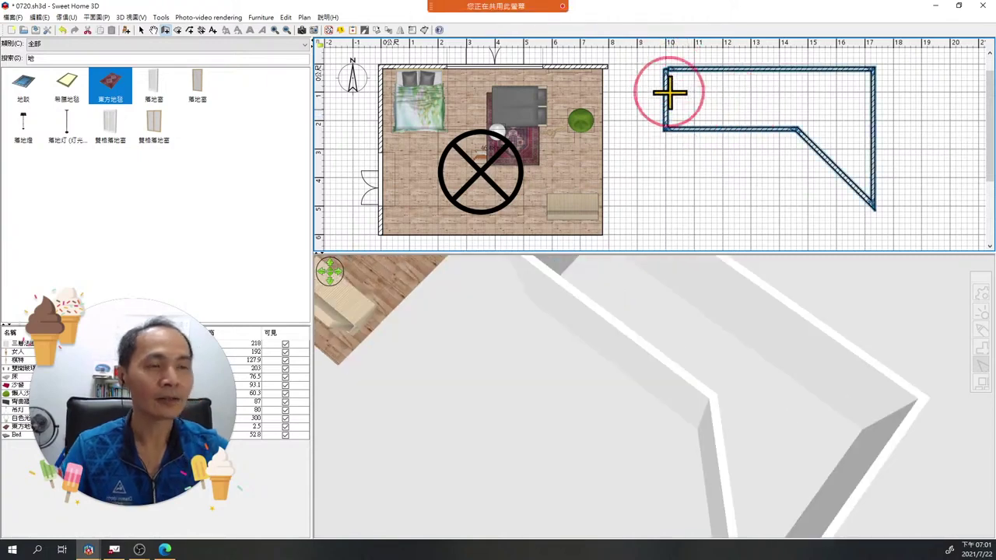
Join the new outline's upper and left walls at their open upper-left corner.
click(141, 30)
ctrl+scroll(666, 93, up, 3)
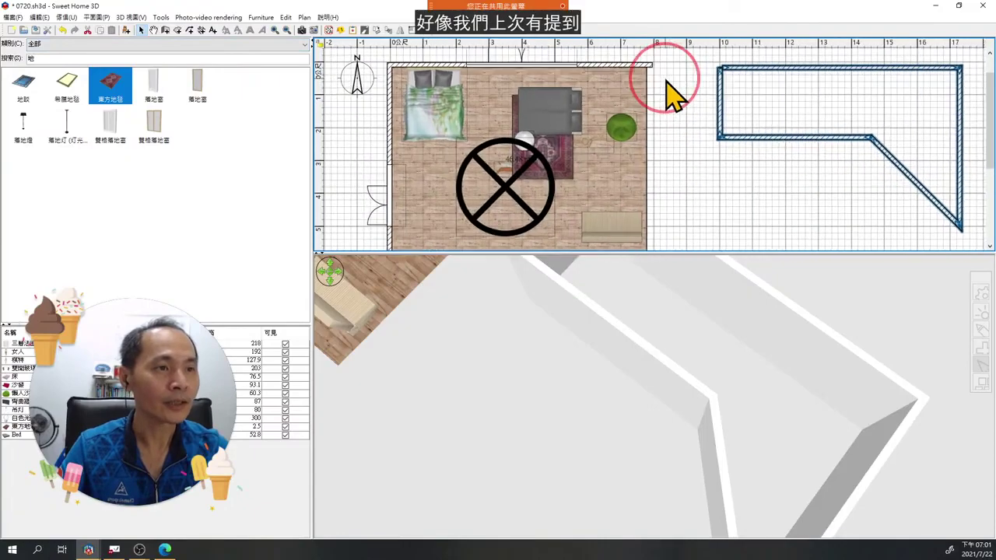
ctrl+scroll(724, 102, up, 2)
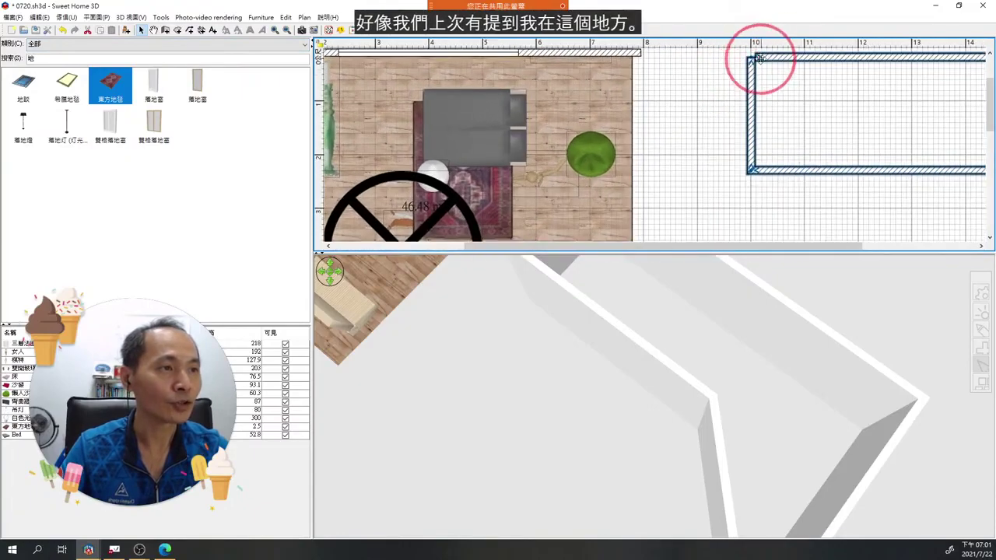
click(740, 63)
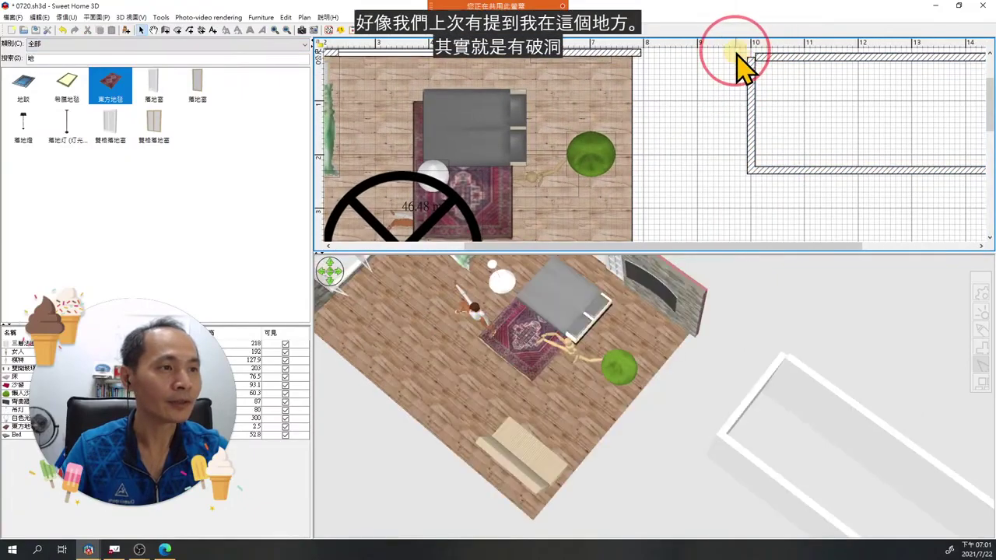
click(767, 68)
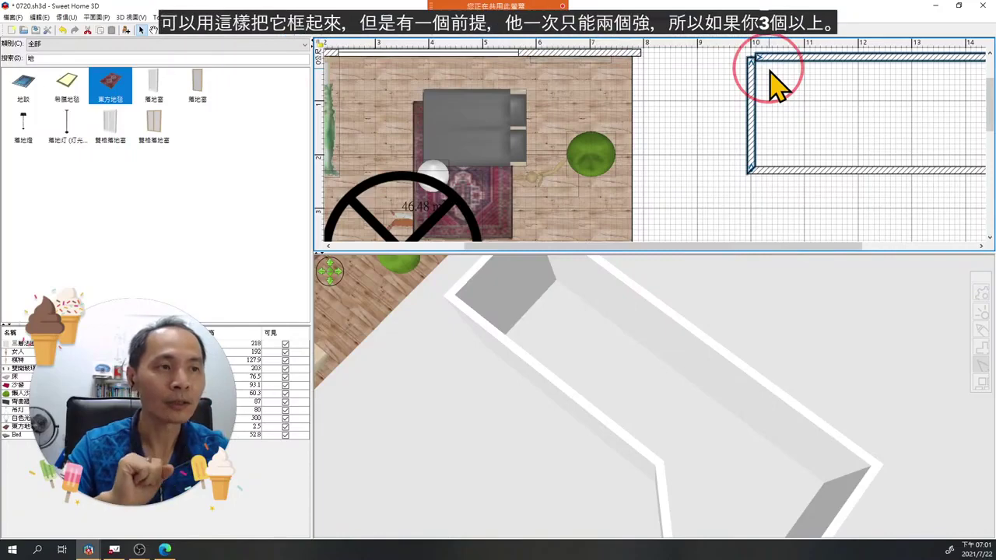
right_click(752, 62)
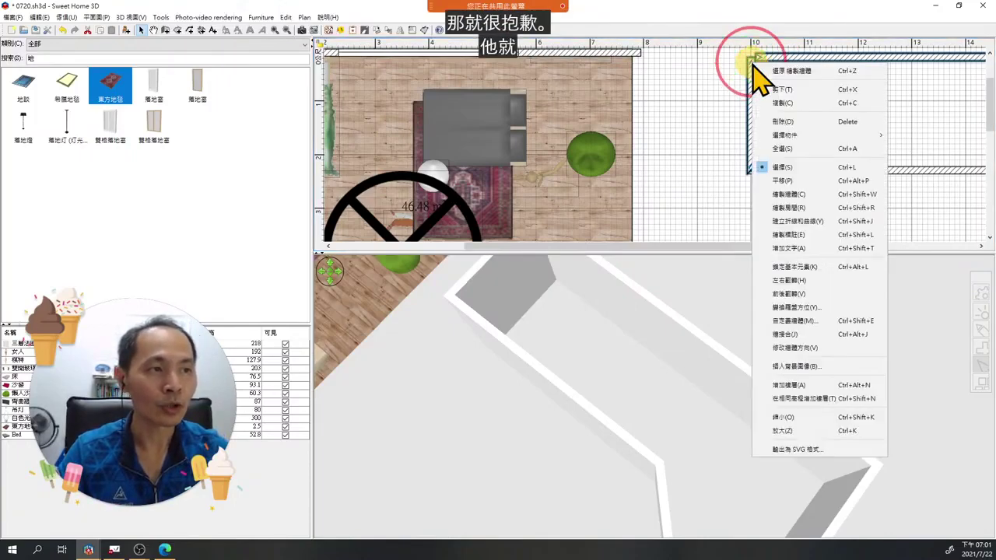
click(789, 336)
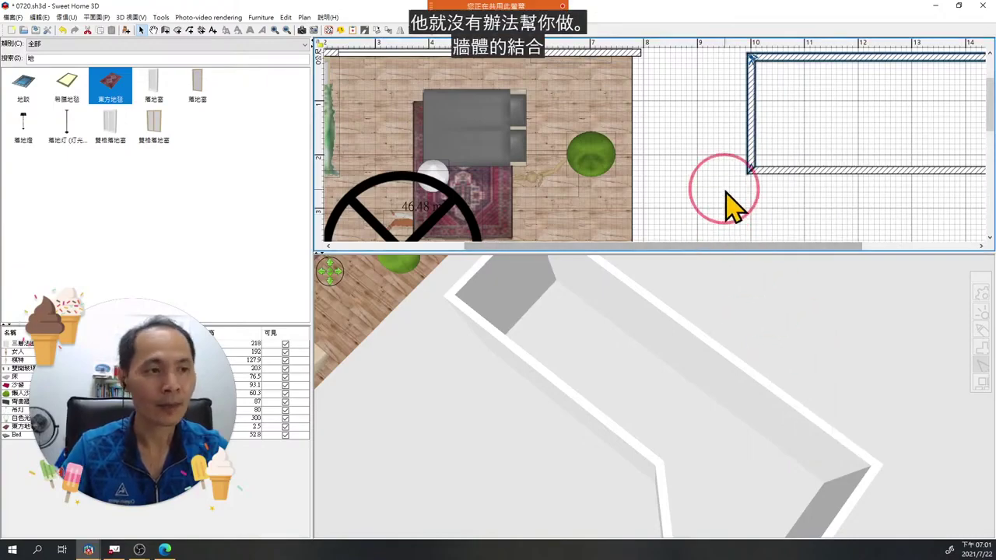
Generate a floor automatically inside the closed five-wall outline.
scroll(727, 207, down, 3)
scroll(734, 214, down, 1)
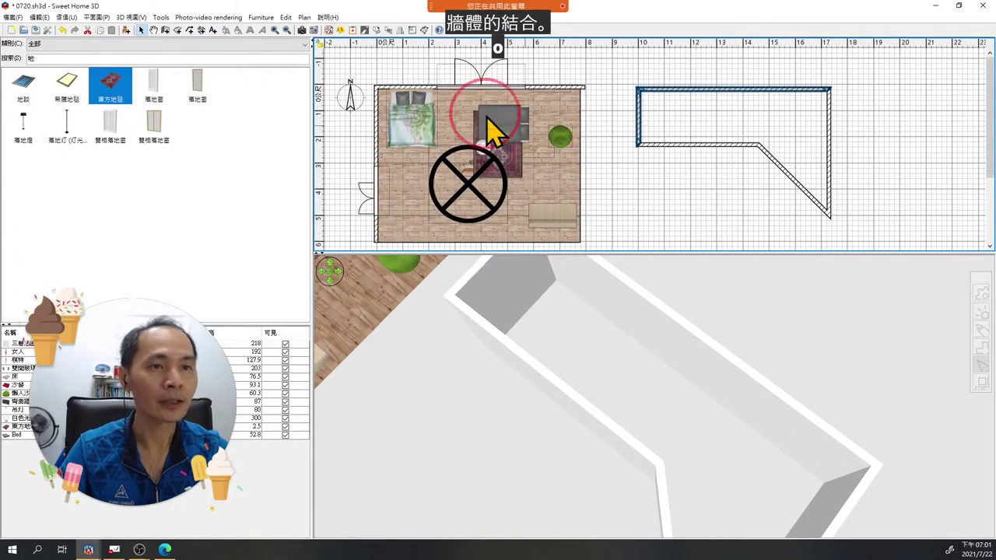
click(178, 31)
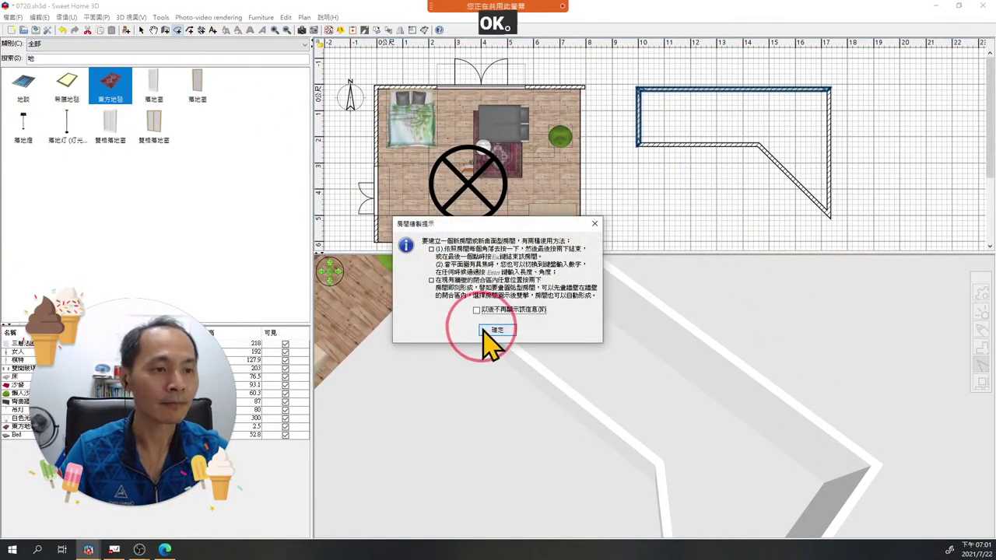
click(493, 329)
double_click(769, 115)
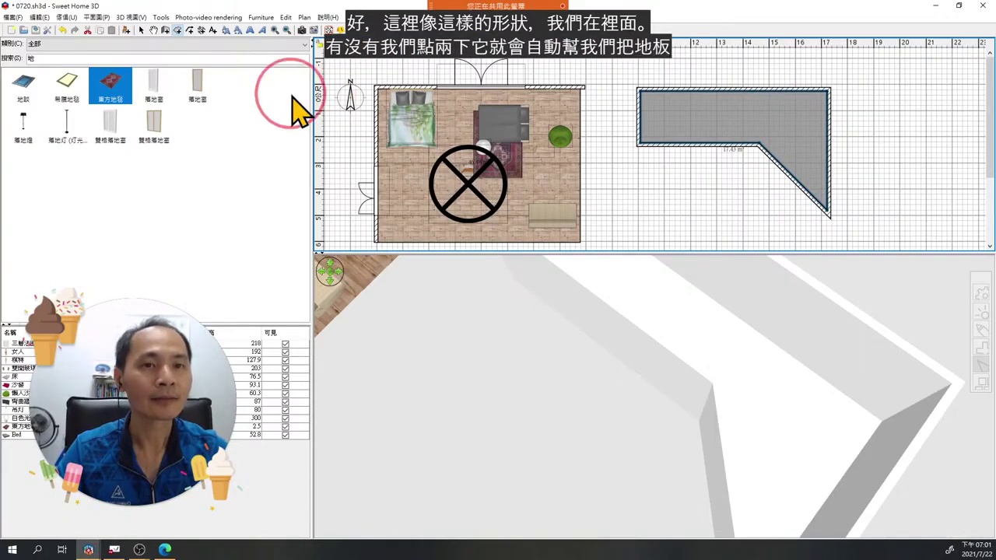
click(139, 31)
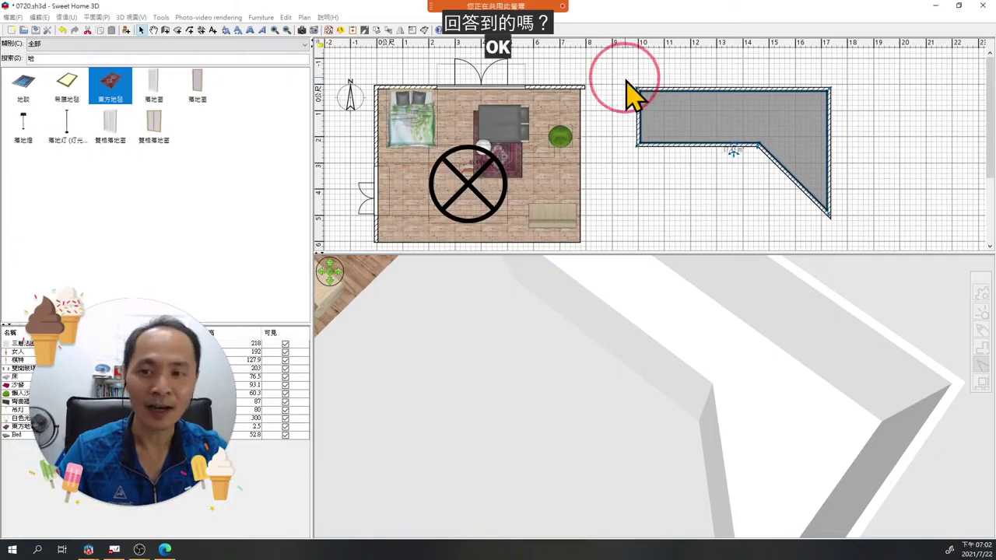
Delete the five-wall outline together with its generated floor.
click(669, 167)
drag(677, 183, 856, 226)
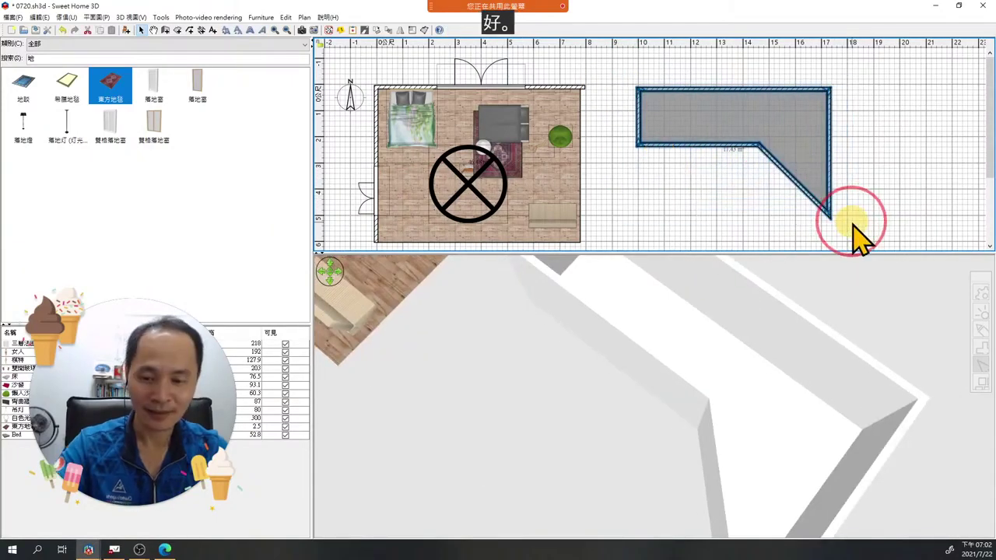
key(Delete)
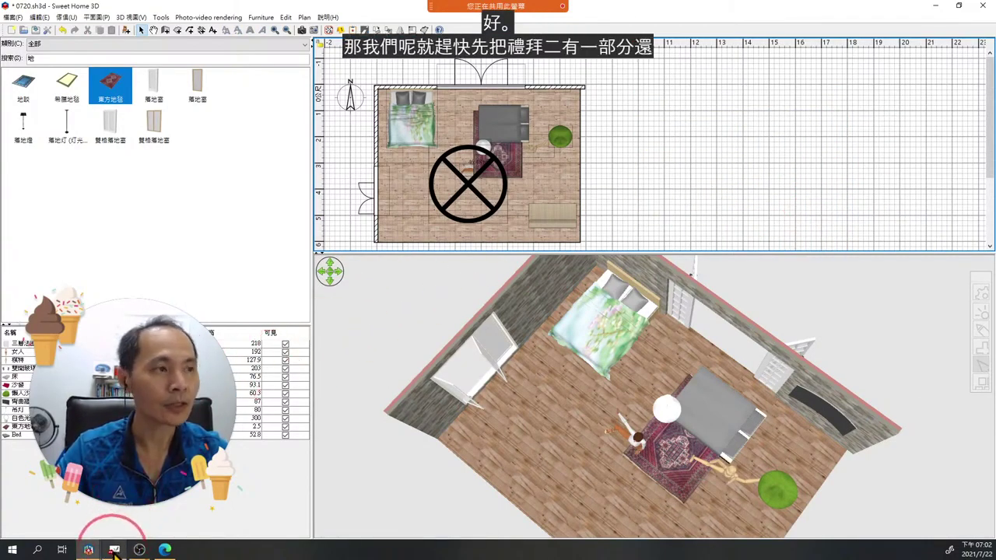
Switch to the myViewBoard whiteboard, close the extra Editor browser tab and exit the slideshow of the course presentation.
mouse_move(114, 550)
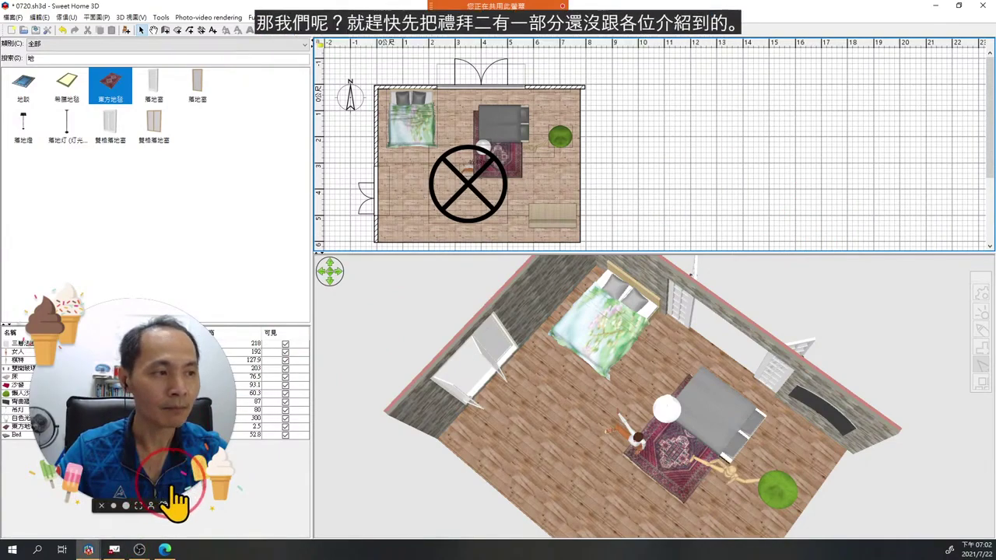
click(114, 549)
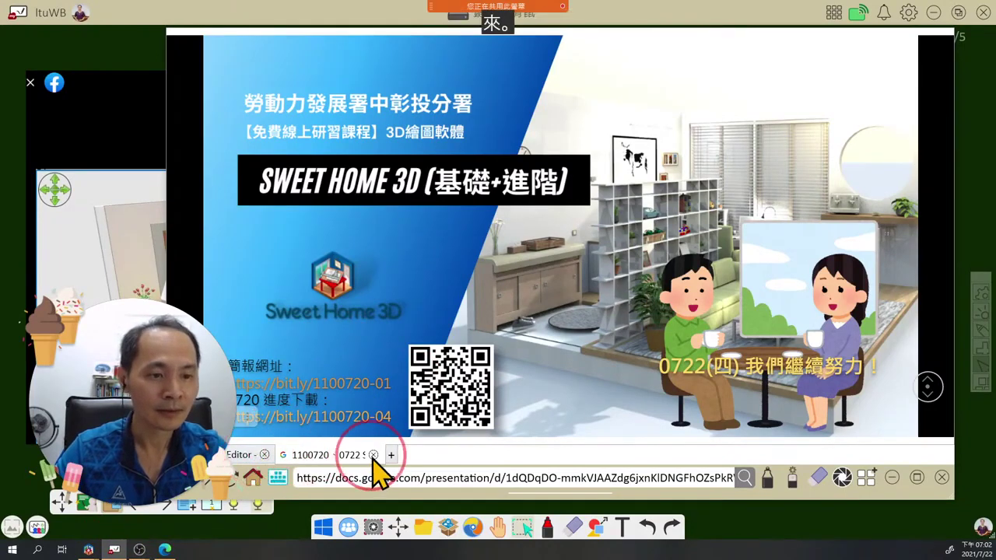
click(264, 455)
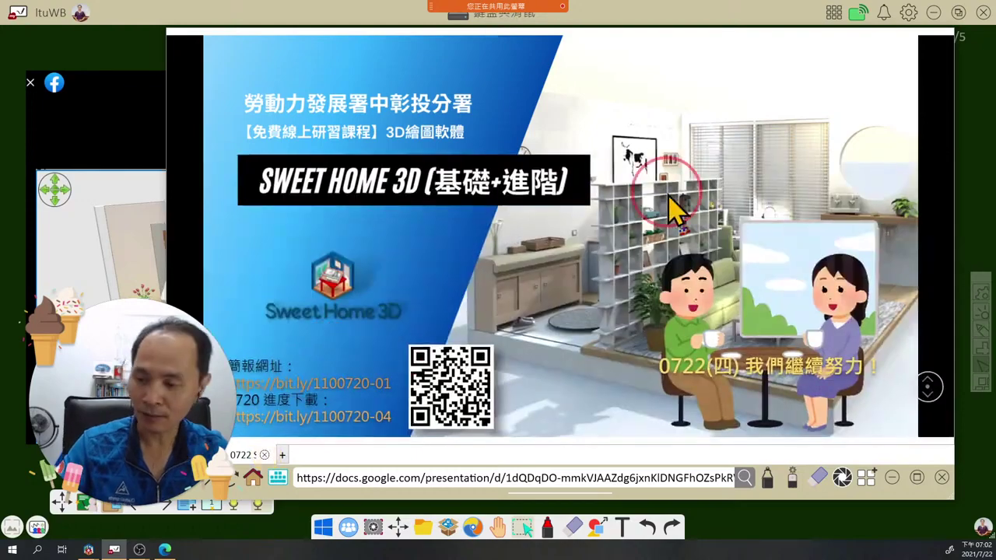
key(Escape)
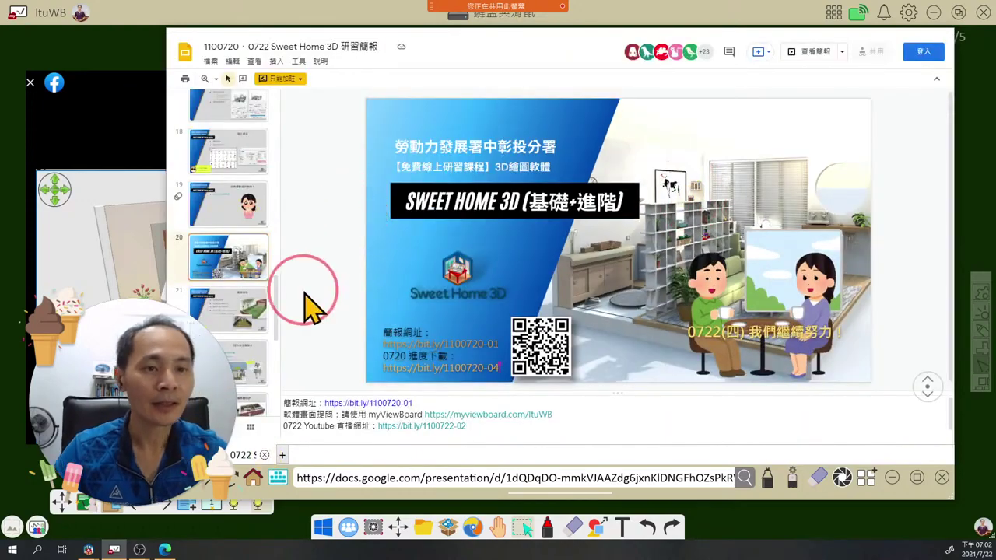
Go to slide 4 of the presentation, covering the software versions and download links.
drag(276, 307, 284, 109)
click(226, 168)
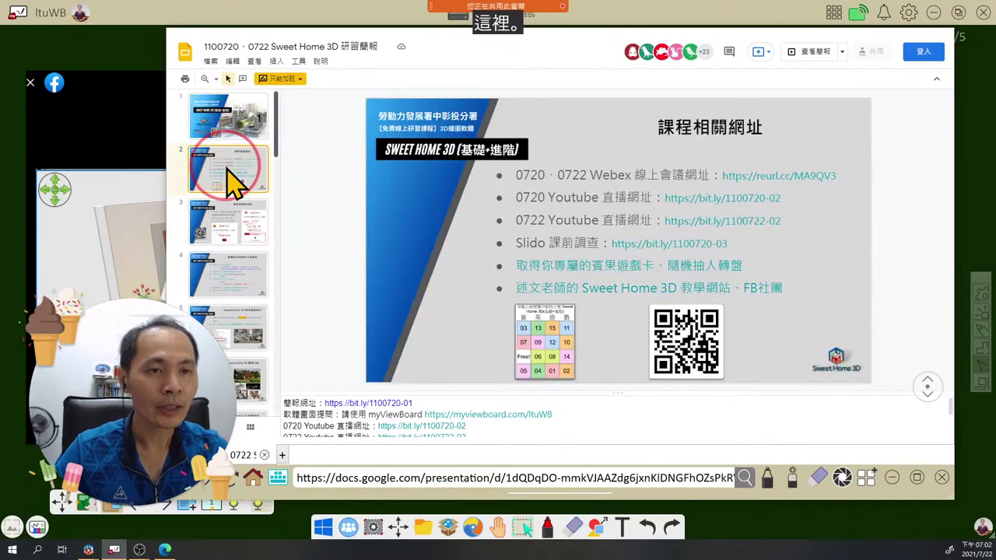
click(232, 226)
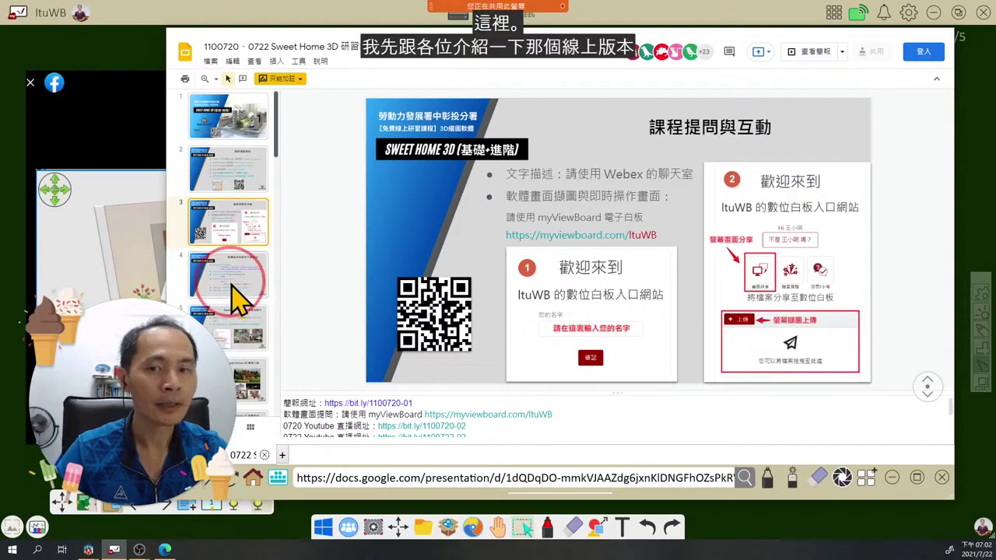
click(240, 282)
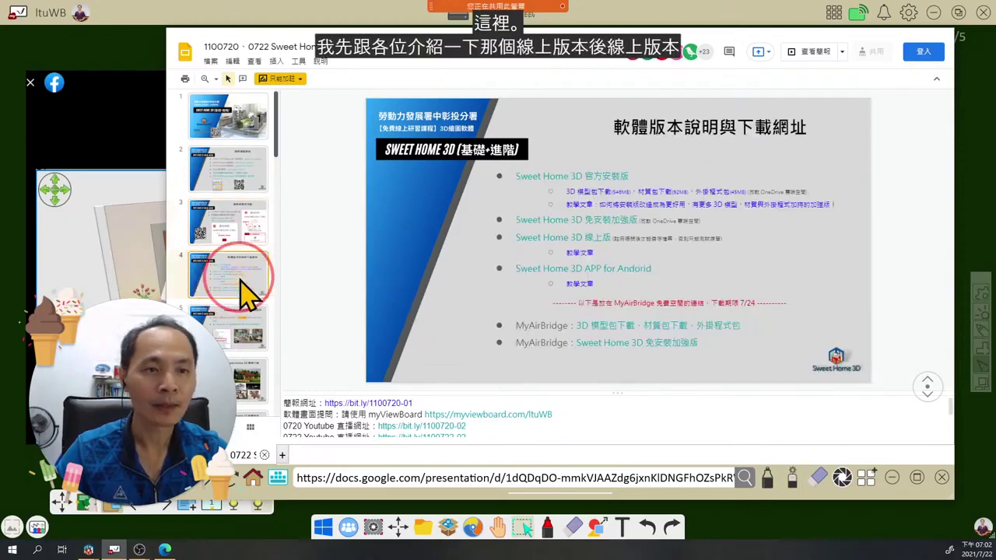
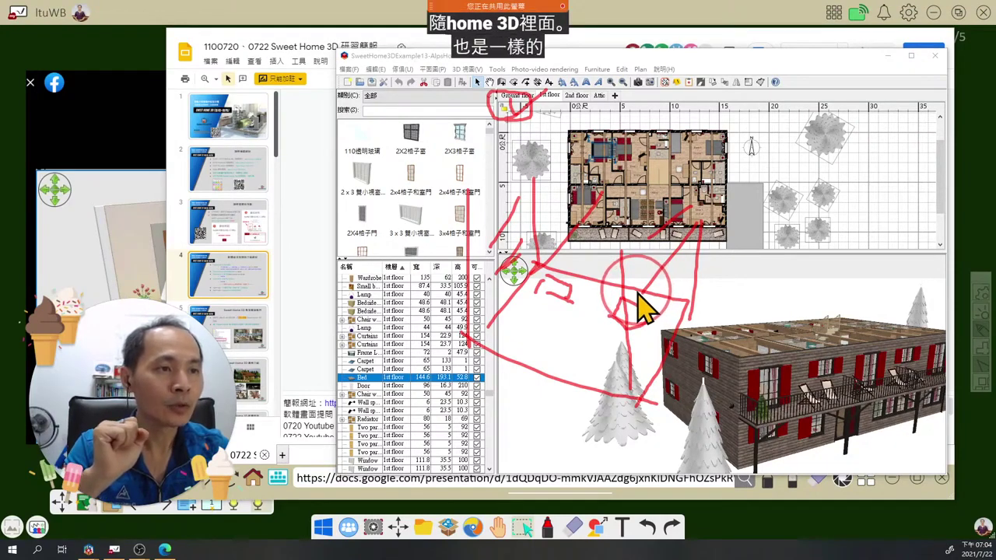
Mark the bed in the upper-left room of the 1st floor plan as a base element.
mouse_move(584, 140)
mouse_down()
mouse_move(561, 121)
mouse_move(541, 201)
mouse_move(571, 270)
mouse_move(664, 290)
mouse_move(791, 227)
mouse_move(783, 166)
mouse_move(697, 126)
mouse_move(540, 133)
mouse_up()
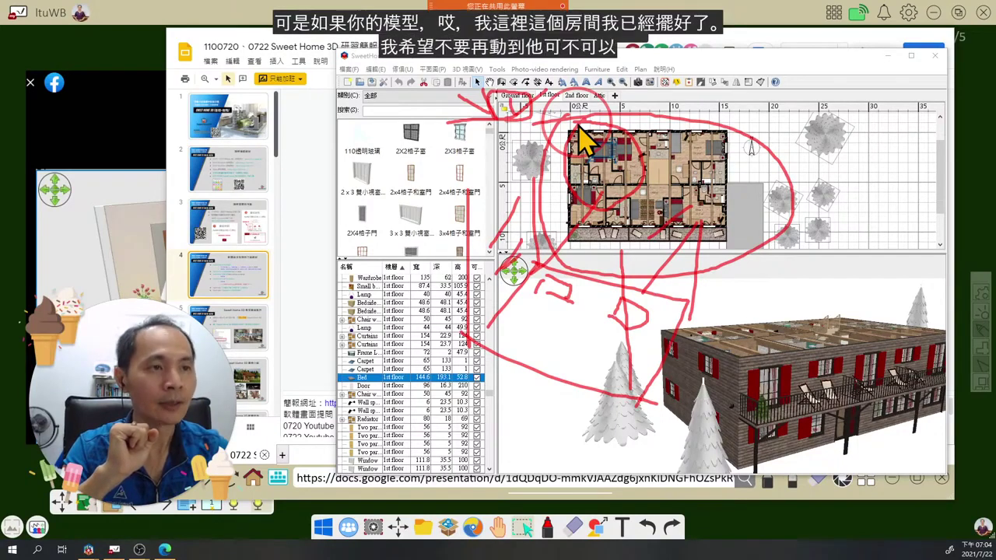
click(585, 140)
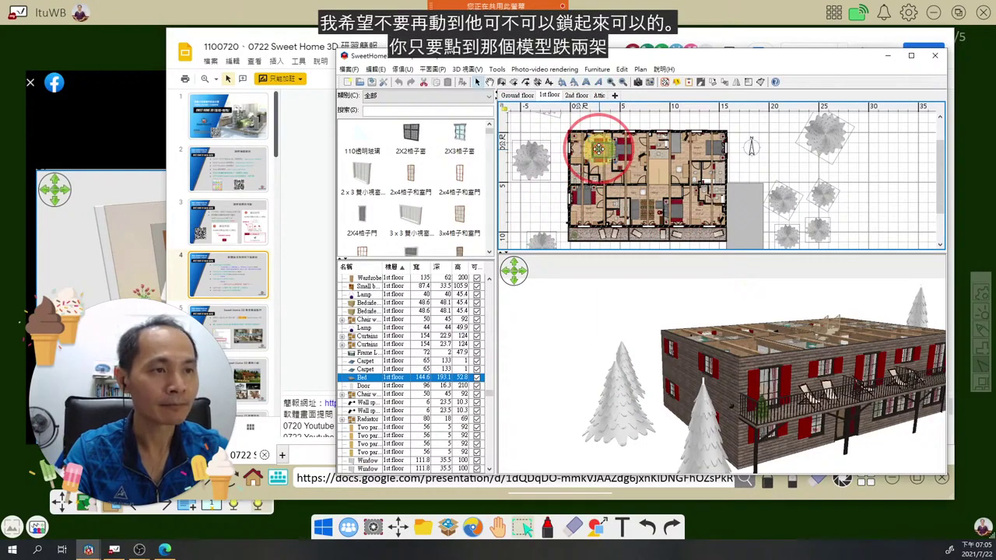
double_click(599, 150)
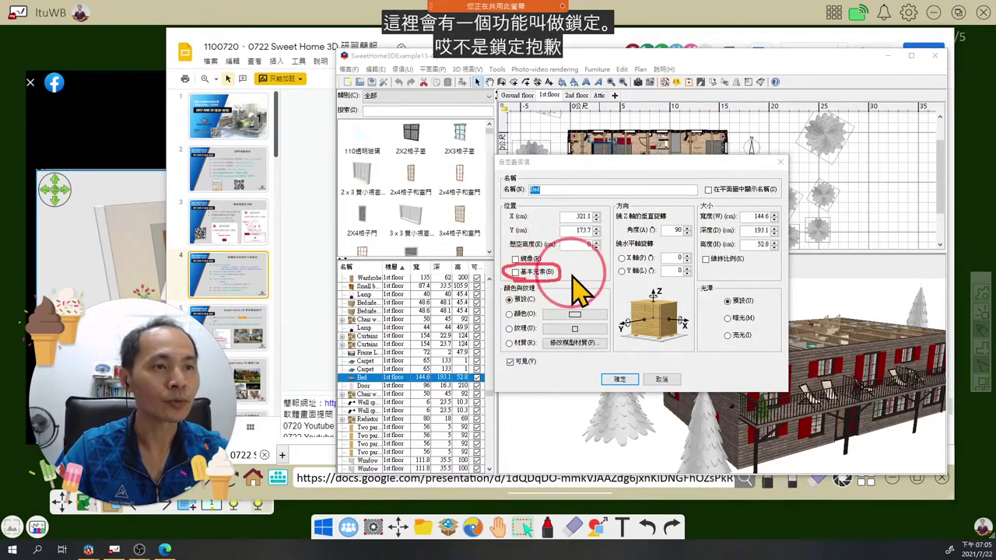
mouse_move(568, 266)
mouse_down()
mouse_move(573, 273)
mouse_move(600, 245)
mouse_up()
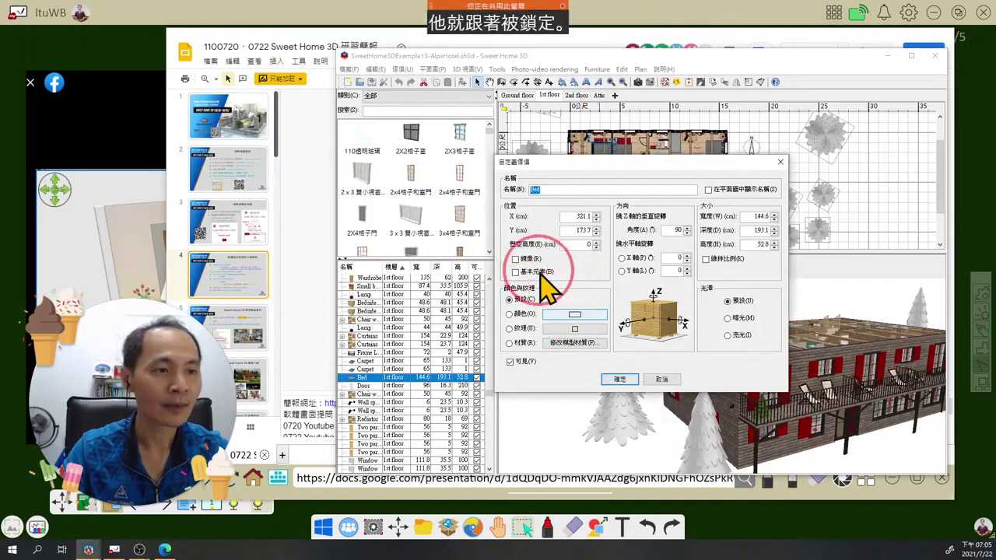
click(609, 378)
Try moving the upper-left room's walls and furniture outside the building, and undo the move.
drag(566, 139, 628, 189)
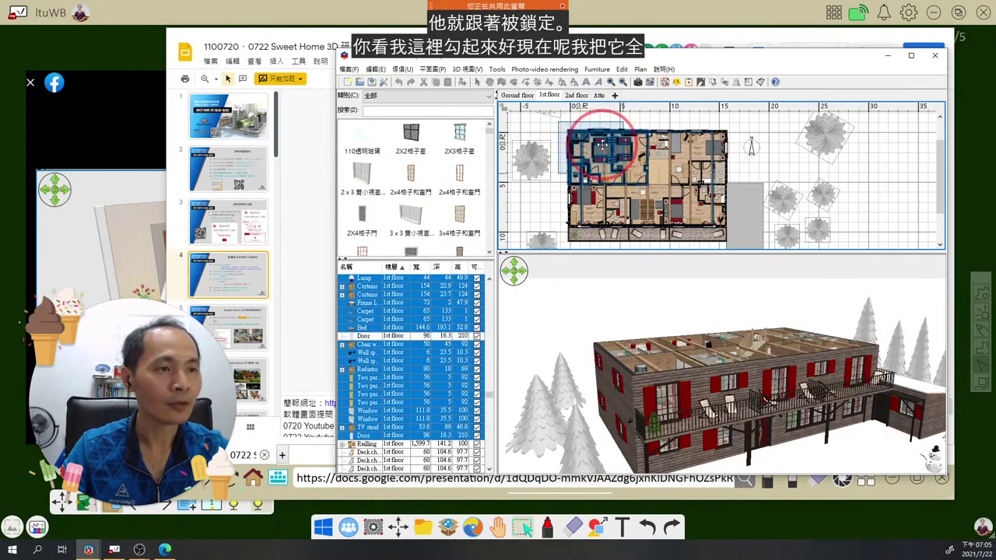
shift+drag(603, 102, 714, 142)
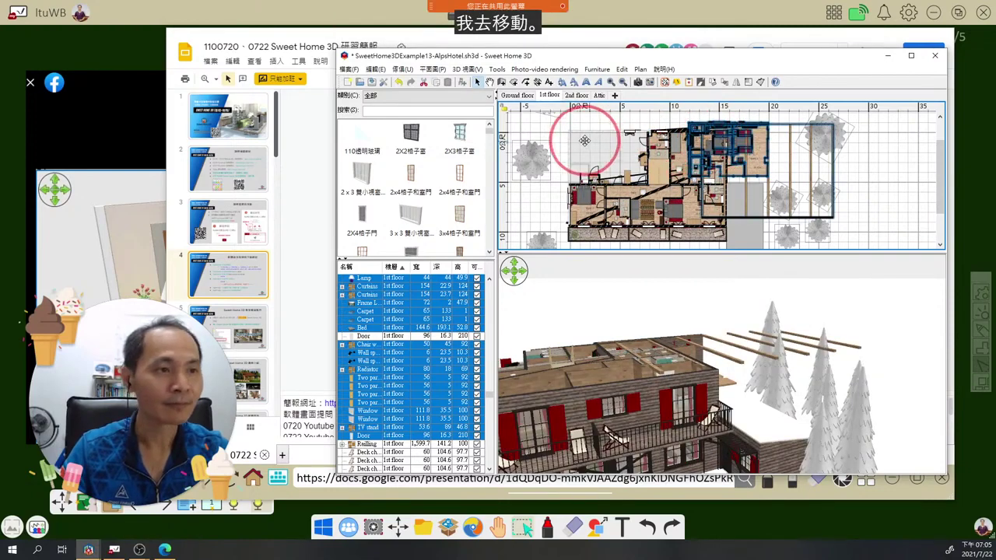
key(ctrl+z)
key(ctrl+z)
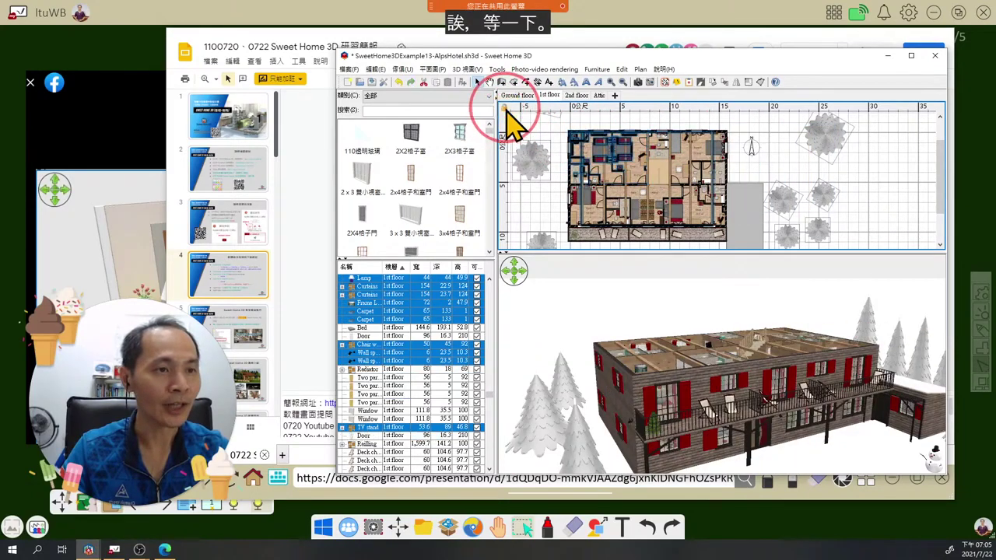
Lock the 1st floor's base elements and try to move the bed and the carpet beside it.
click(563, 133)
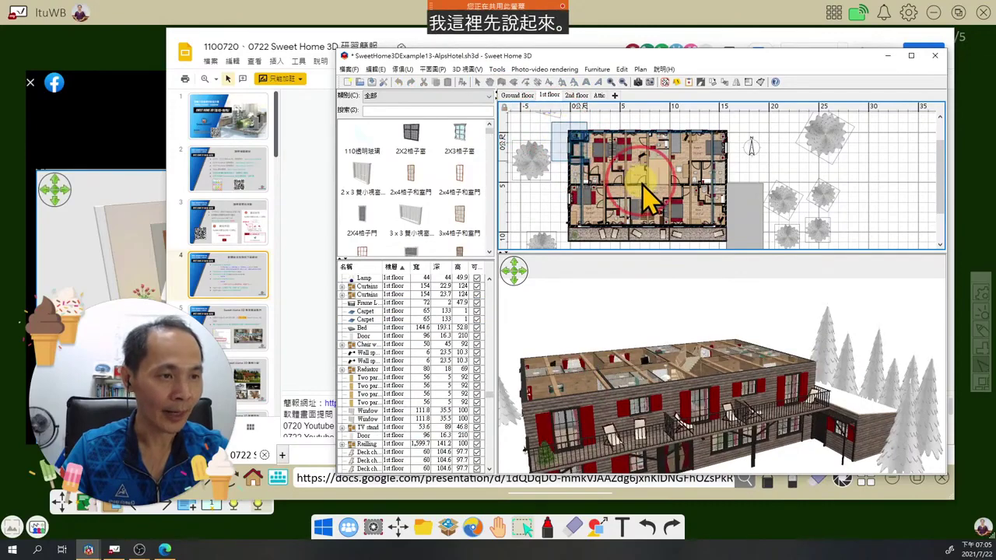
click(644, 201)
click(695, 158)
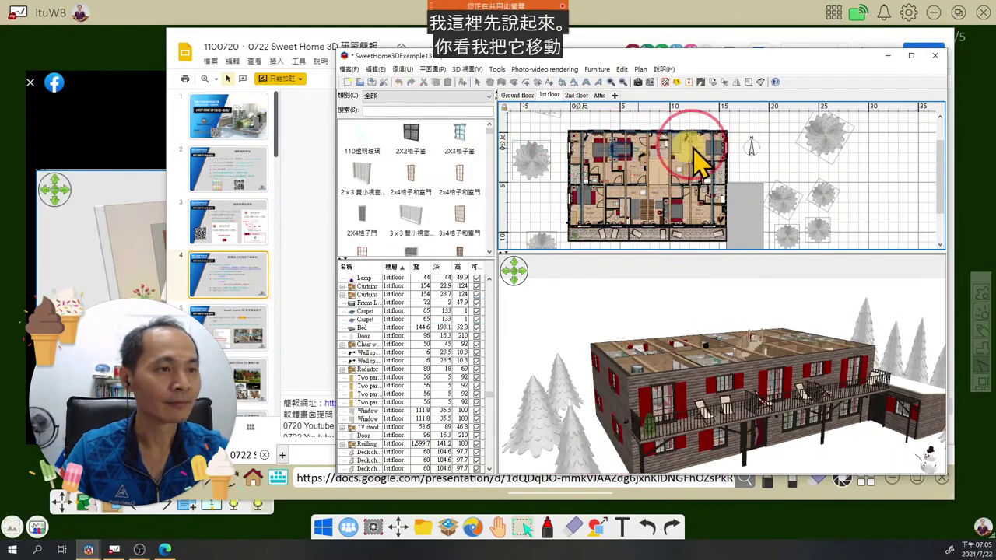
click(716, 151)
click(629, 183)
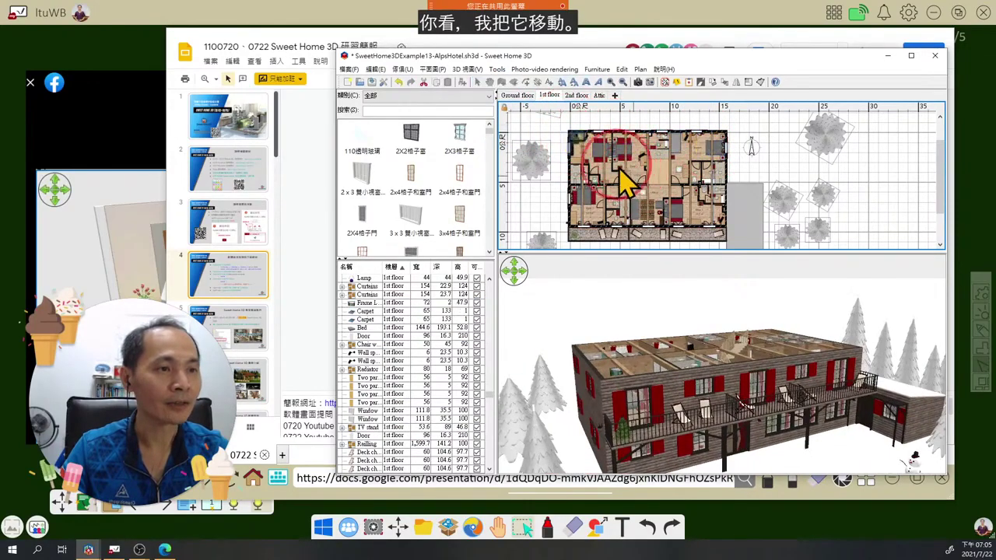
click(603, 155)
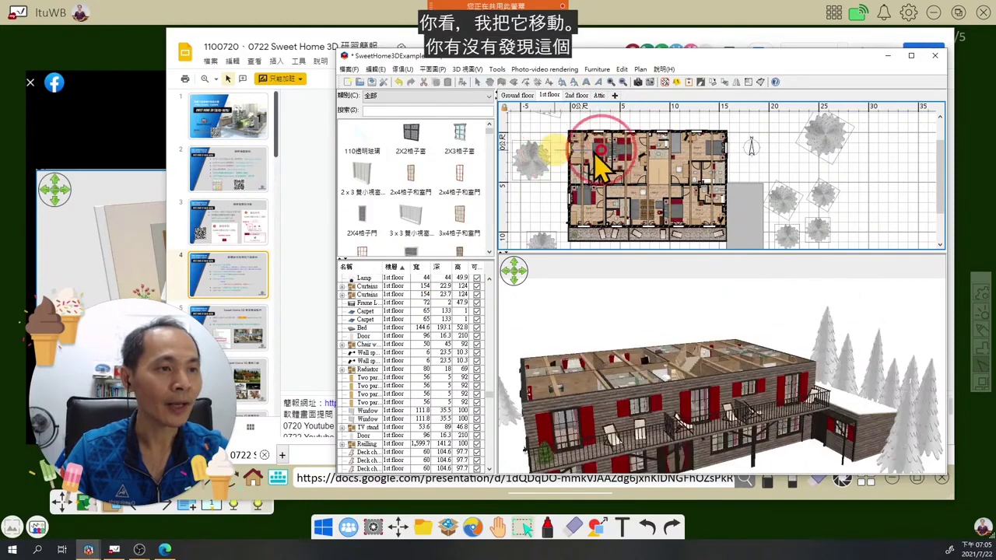
click(585, 167)
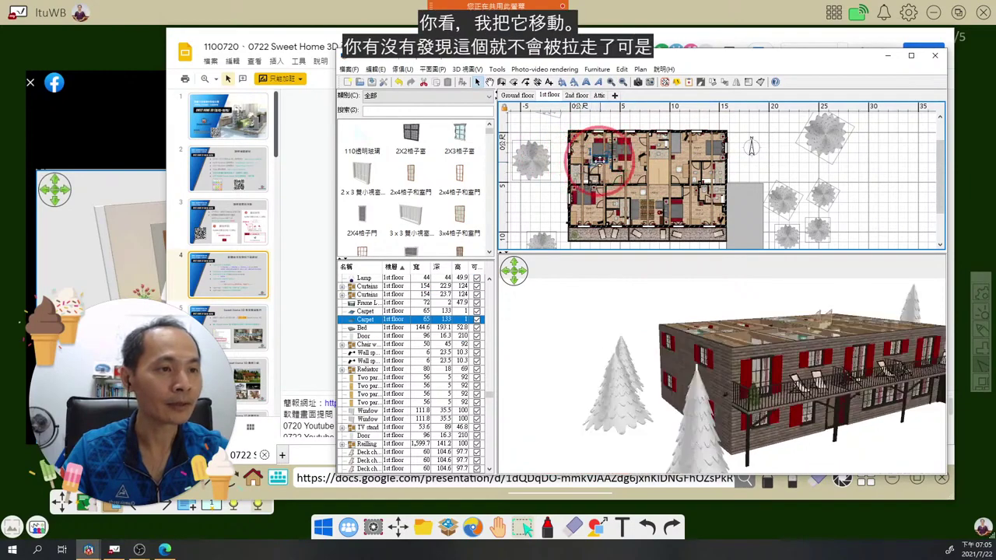
drag(588, 158, 560, 221)
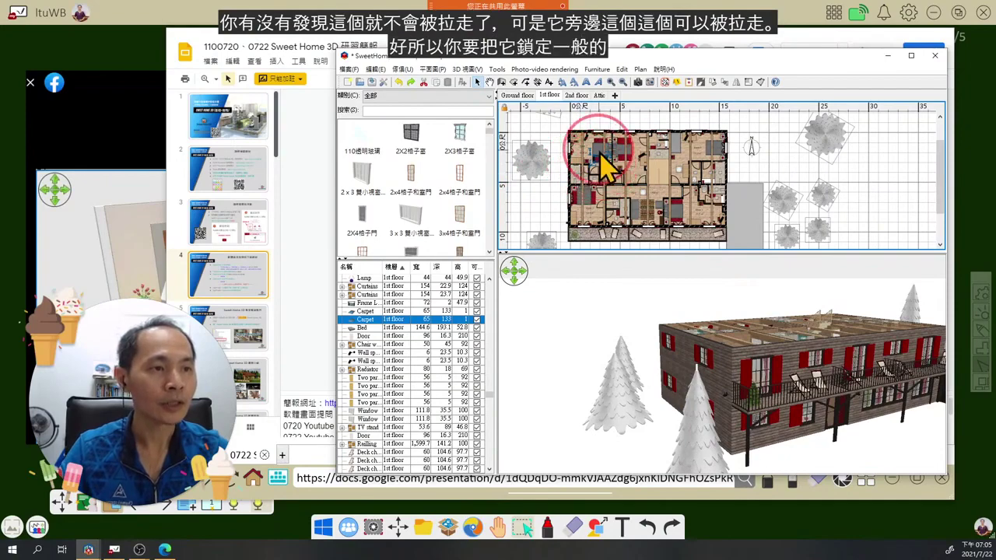
Unlock the 1st floor's base elements and select the bed in the upper-left room.
click(598, 162)
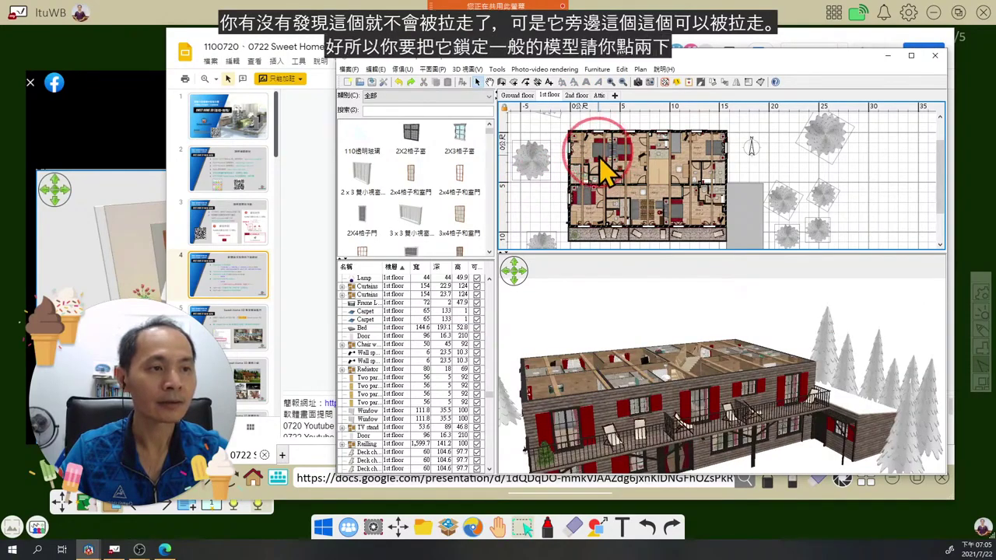
right_click(603, 161)
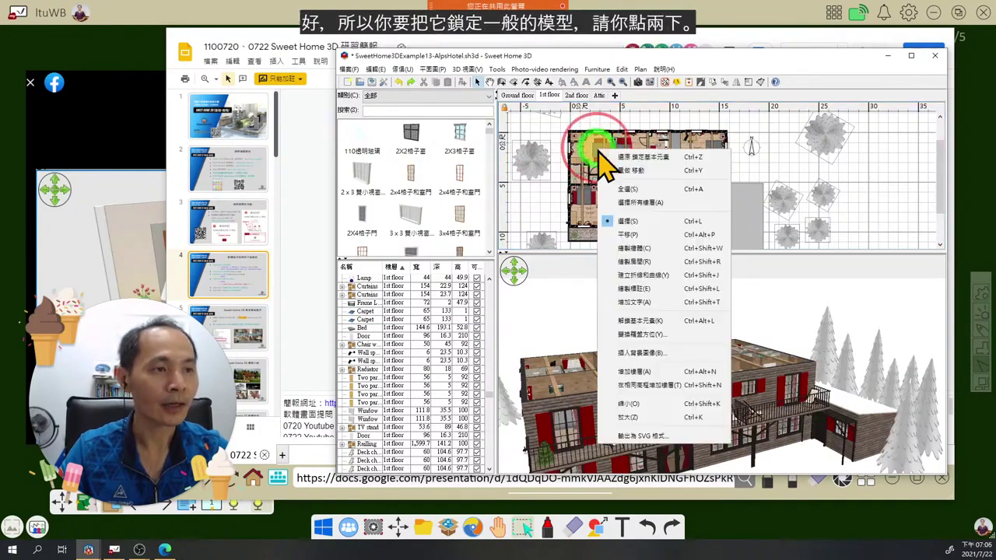
click(629, 189)
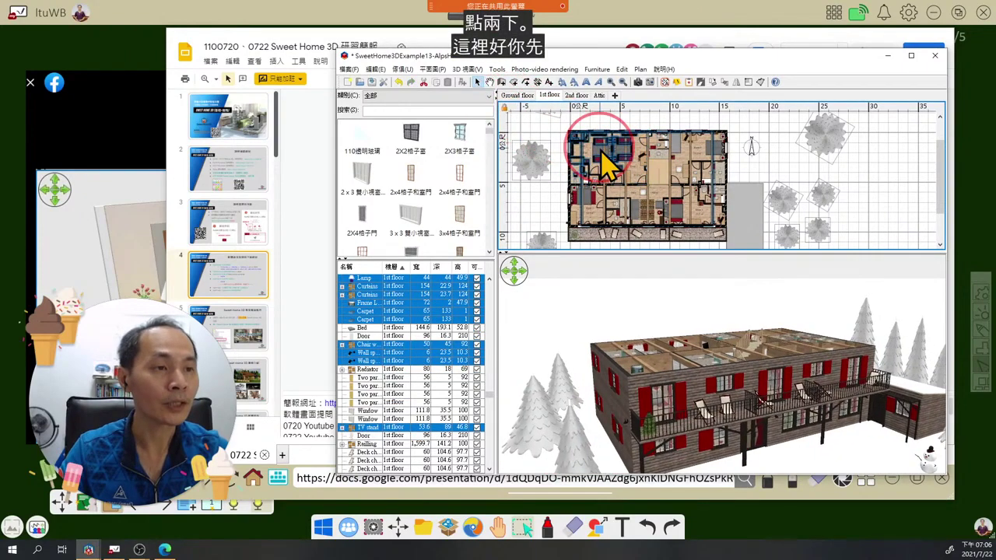
click(510, 121)
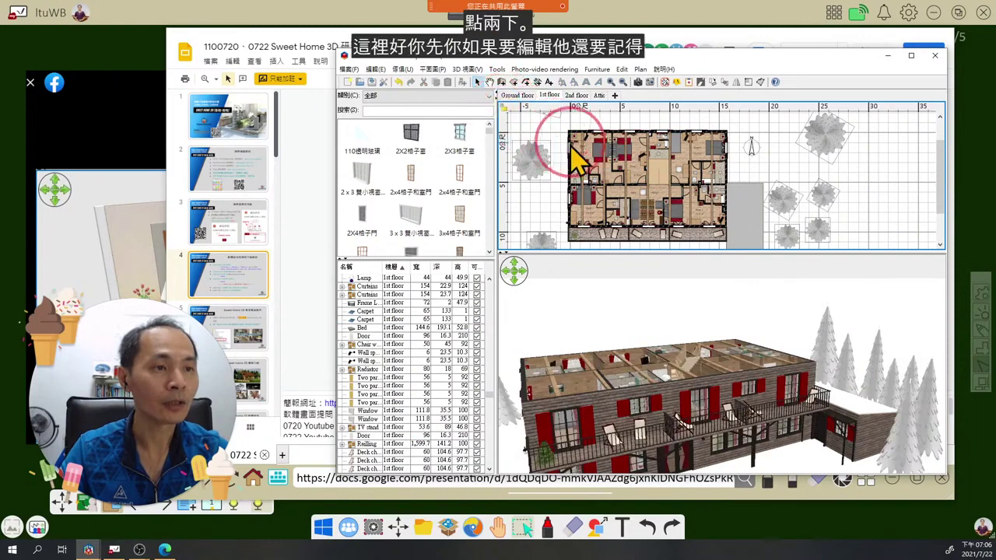
click(600, 151)
click(598, 149)
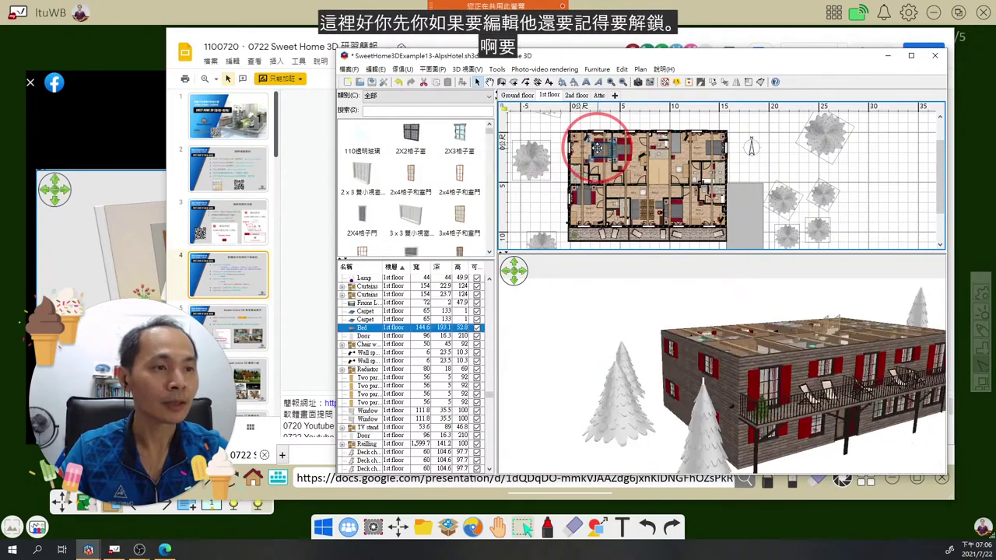
Clear the bed's base element option and move it to the left wall of its room with base elements locked.
double_click(597, 148)
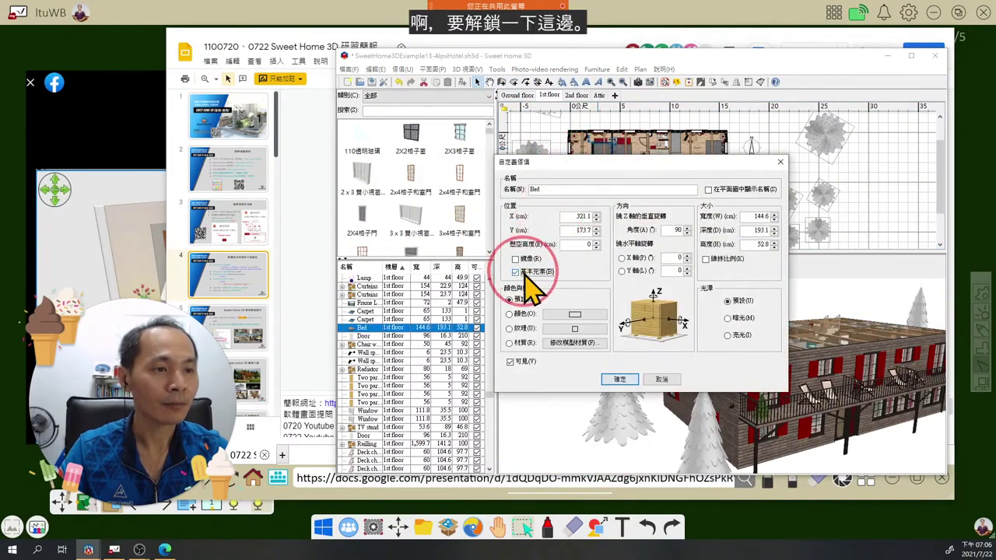
click(616, 379)
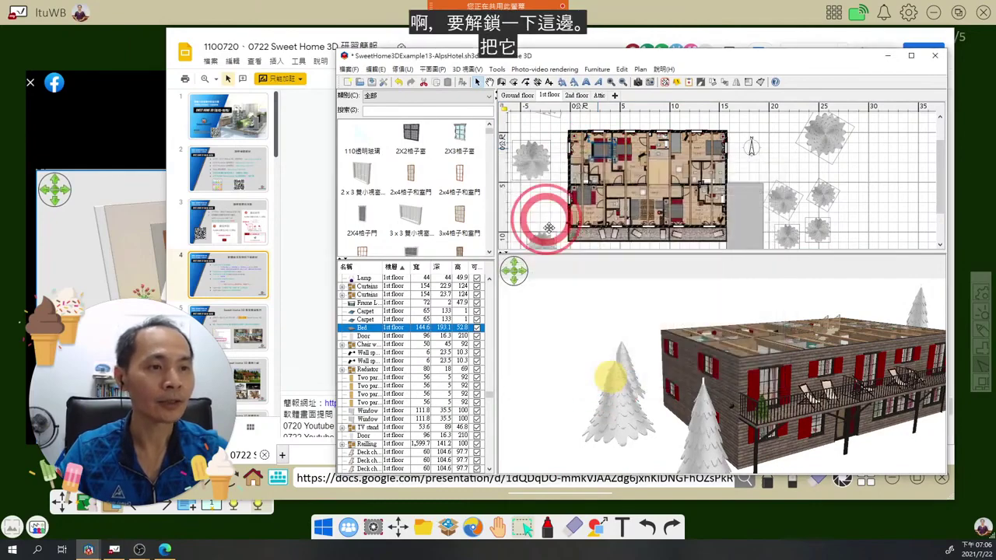
drag(597, 149, 570, 156)
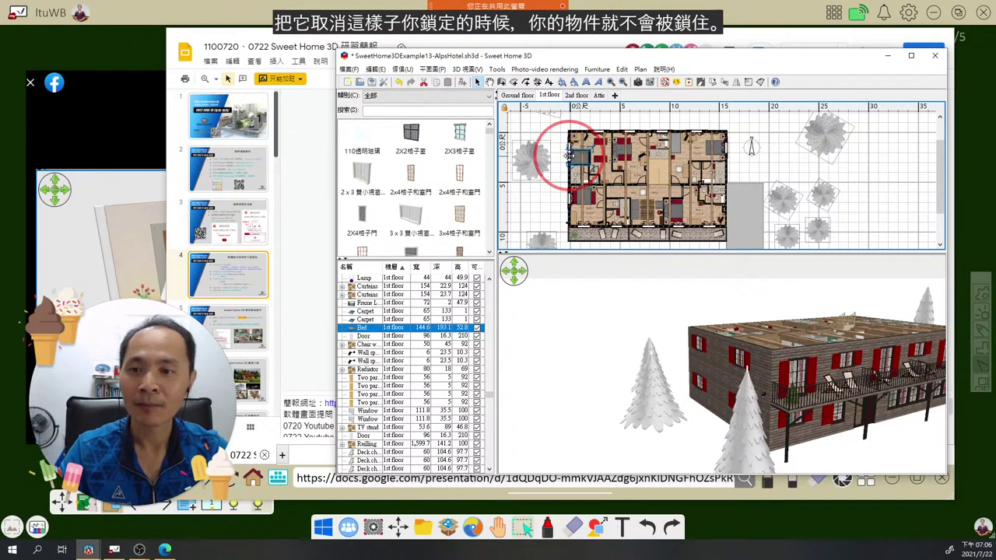
Switch to the 0720.sh3d home plan.
click(27, 250)
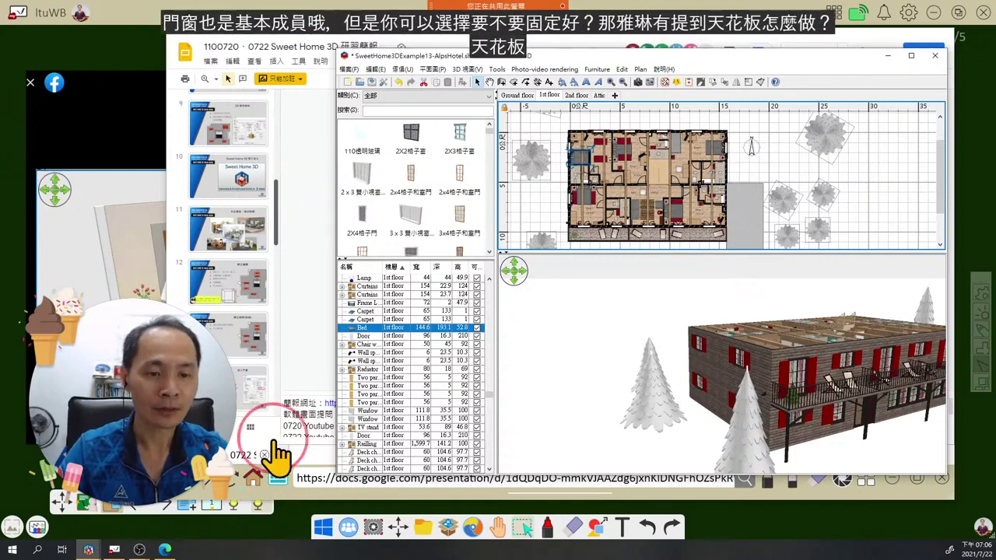
mouse_move(88, 545)
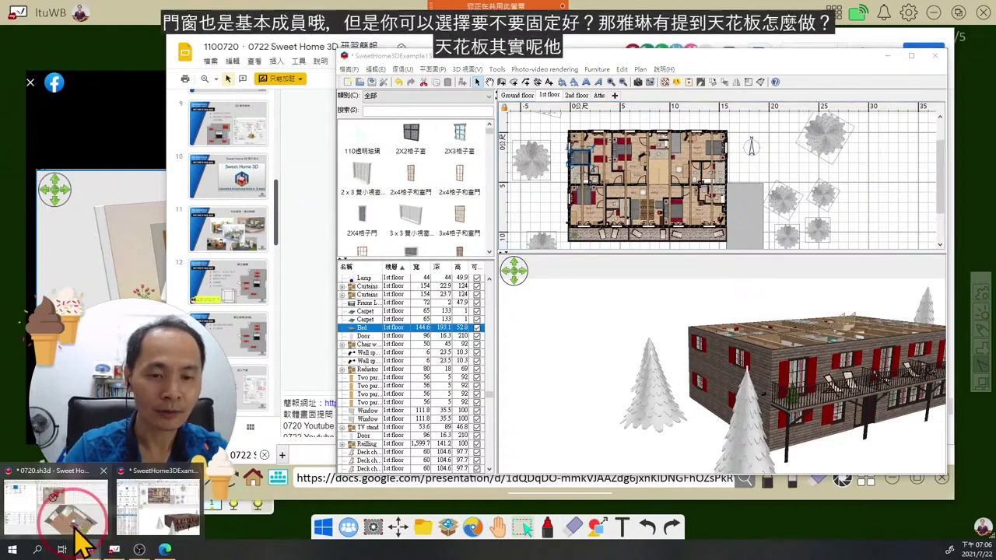
click(78, 526)
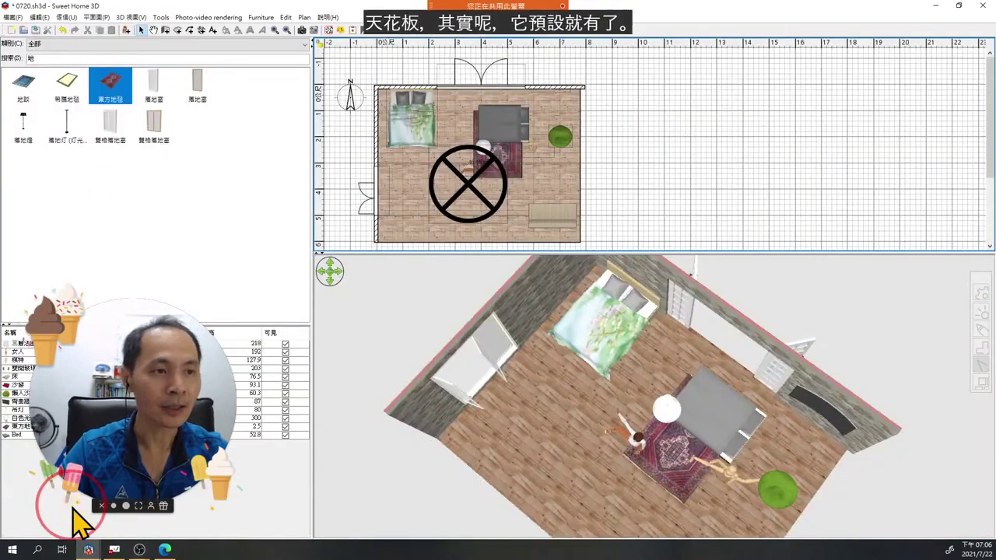
Turn on the ceiling display for the room with the wooden floor.
click(532, 182)
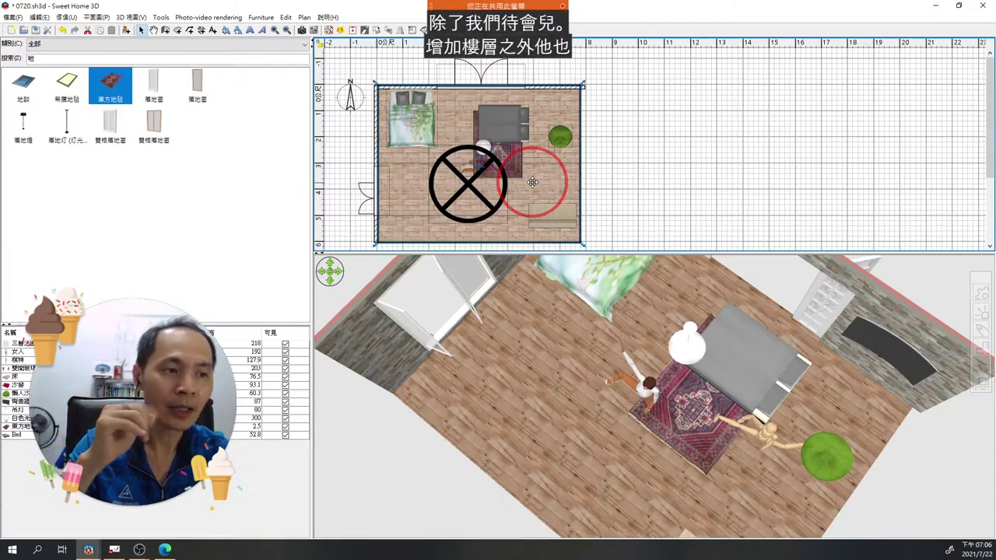
drag(545, 329, 599, 295)
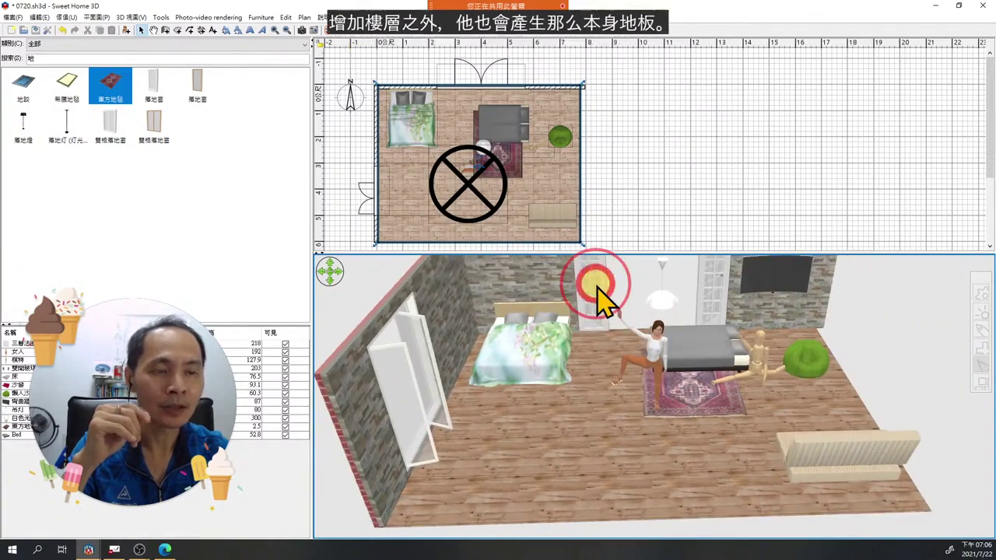
double_click(542, 182)
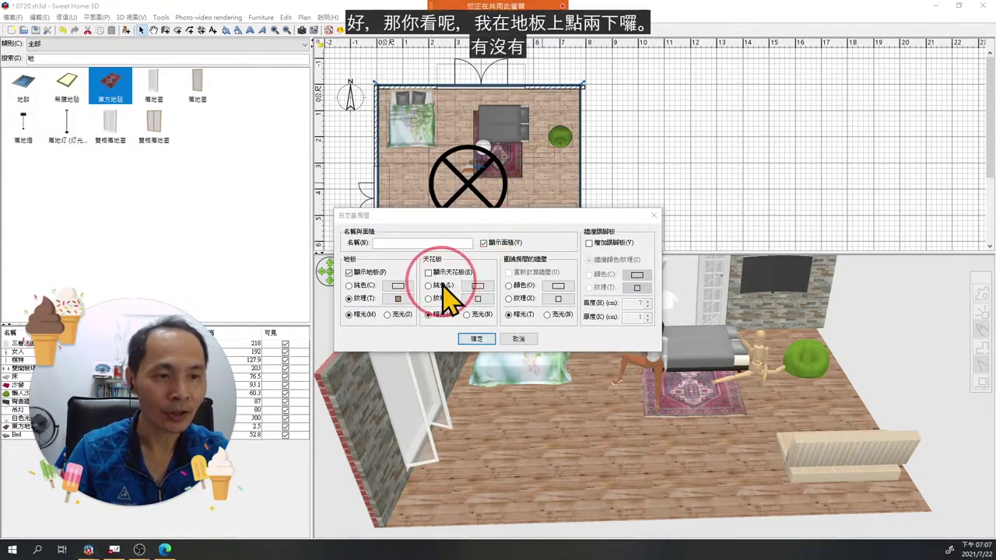
mouse_move(434, 286)
mouse_down()
mouse_move(449, 262)
mouse_move(488, 276)
mouse_move(458, 290)
mouse_move(434, 287)
mouse_up()
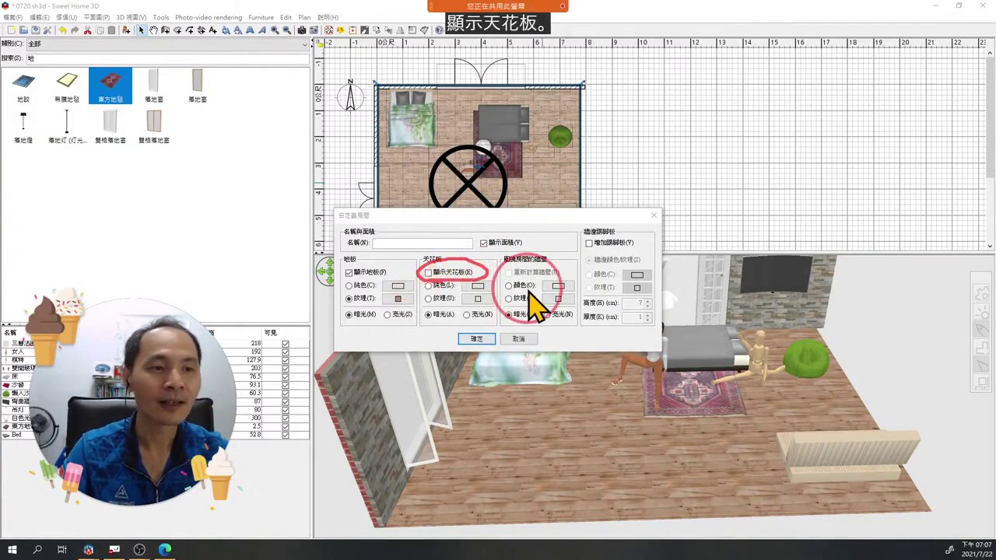
key(Escape)
click(427, 272)
click(476, 338)
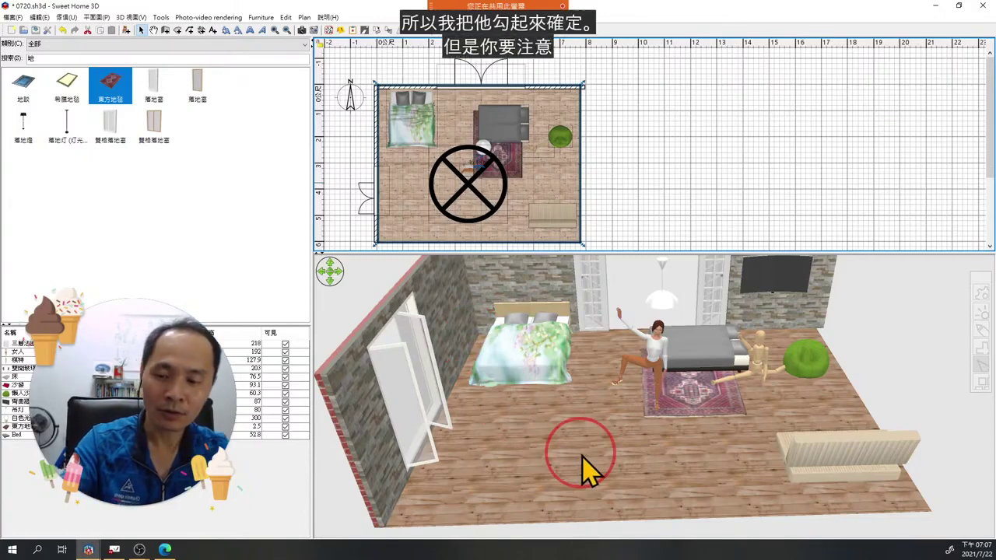
Enlarge the 3D view and lower its viewpoint to examine the room's ceiling from below.
mouse_move(421, 248)
mouse_down()
mouse_move(618, 334)
mouse_move(598, 294)
mouse_move(631, 333)
mouse_move(580, 339)
mouse_up()
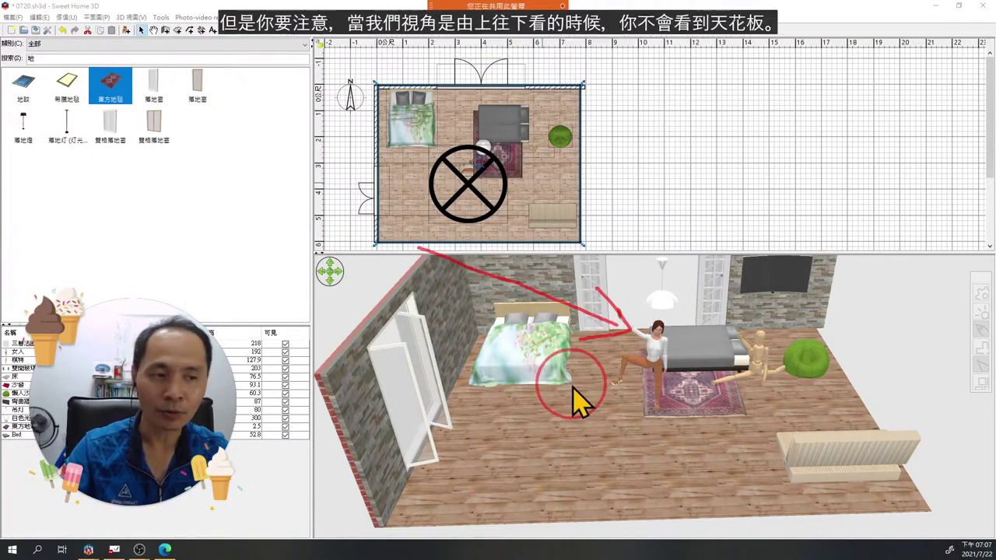
click(621, 442)
drag(625, 401, 659, 286)
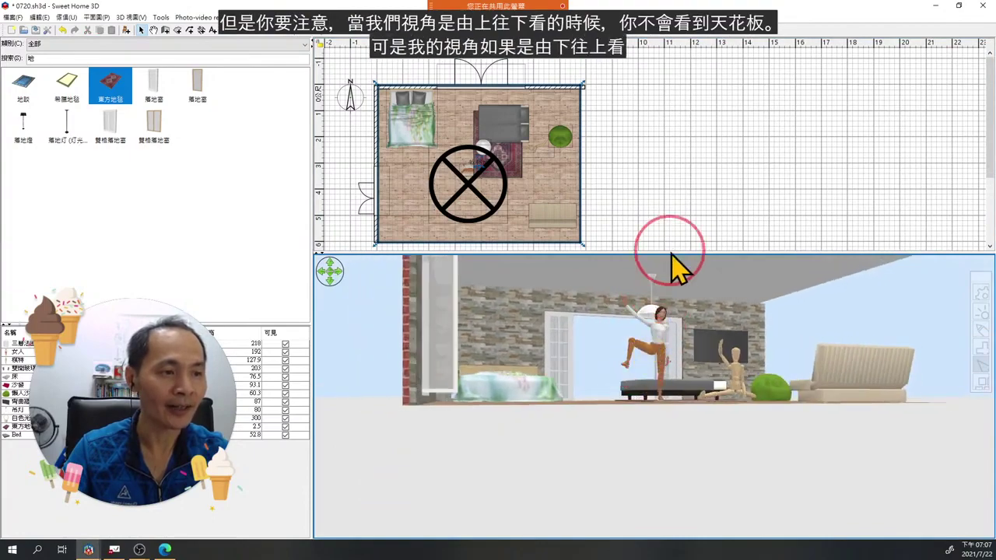
drag(666, 251, 691, 196)
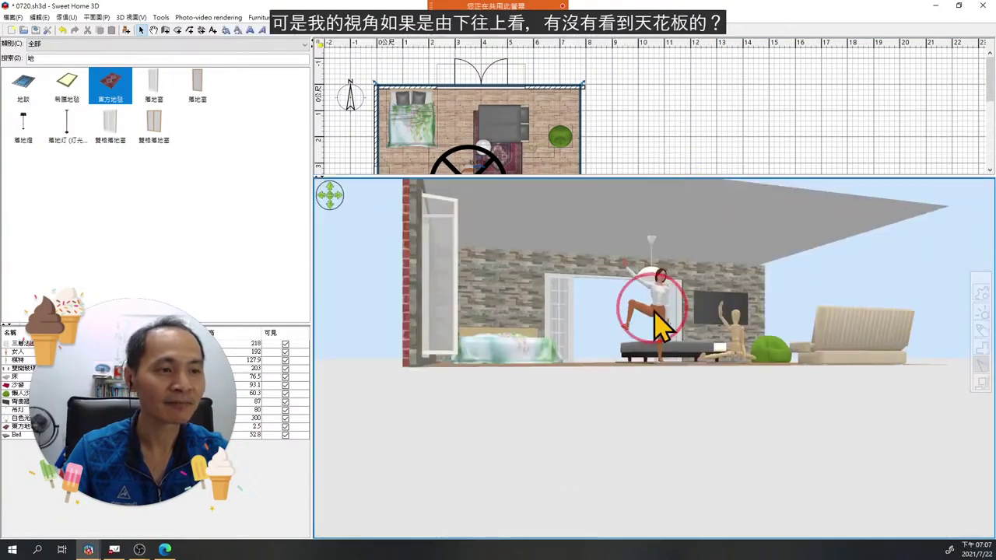
drag(652, 327, 599, 278)
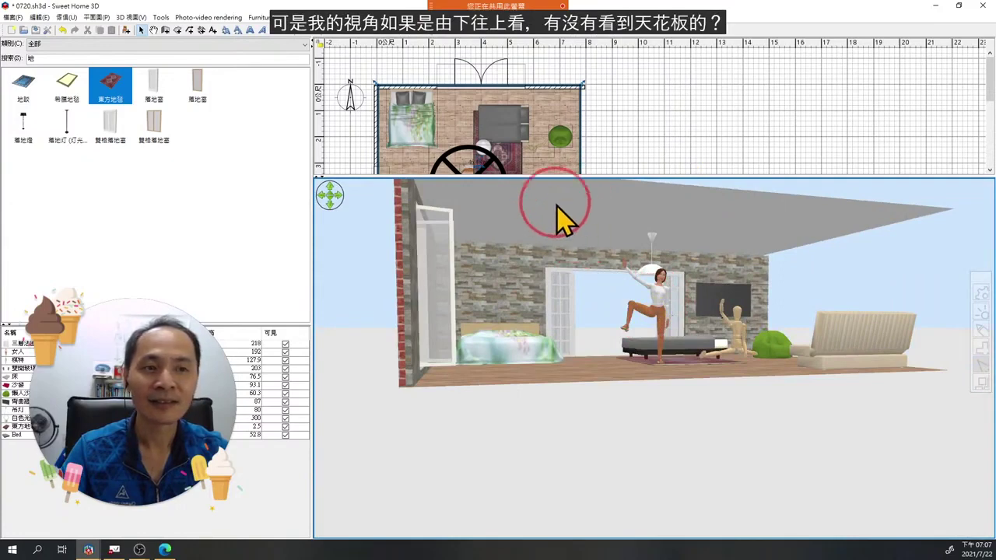
Turn off the ceiling display for the room with the wooden floor.
double_click(537, 159)
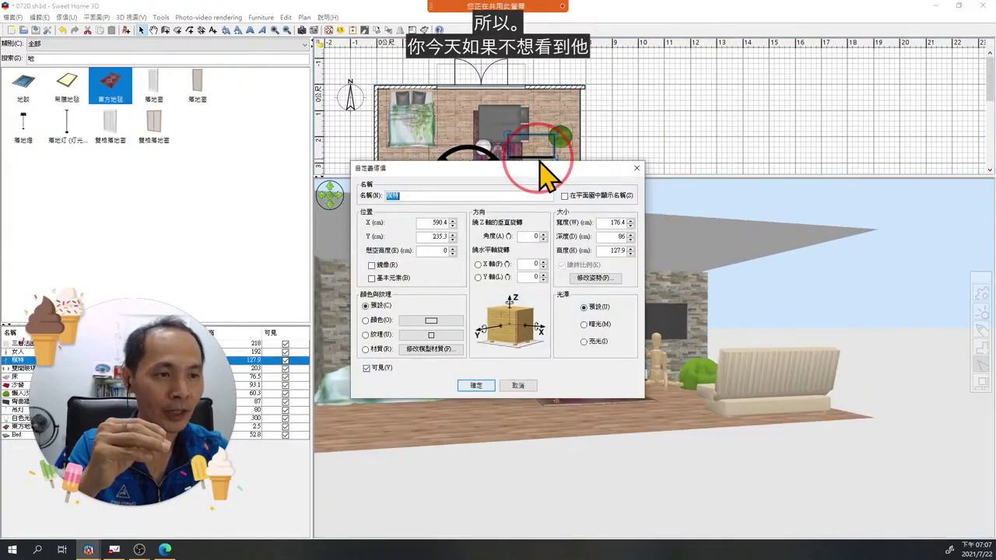
double_click(585, 123)
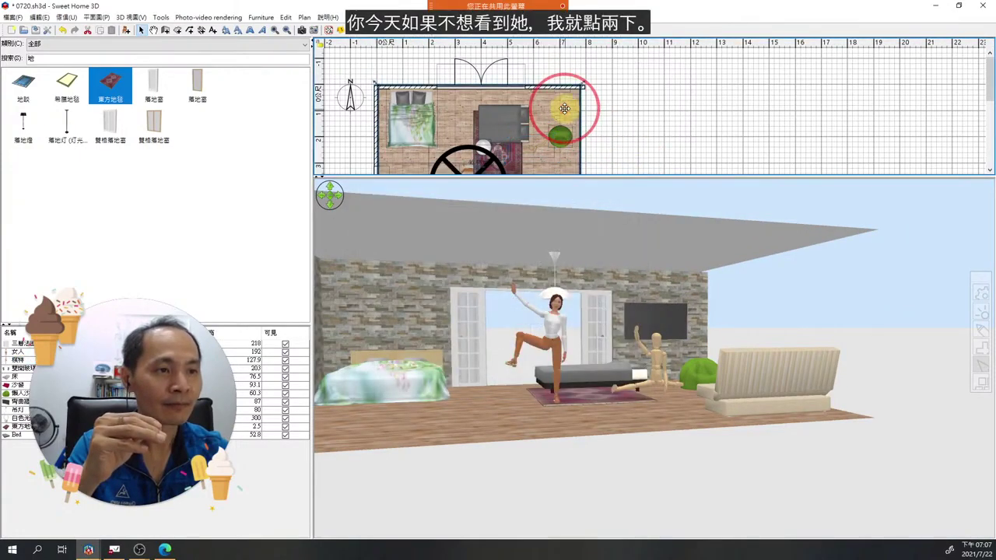
click(428, 272)
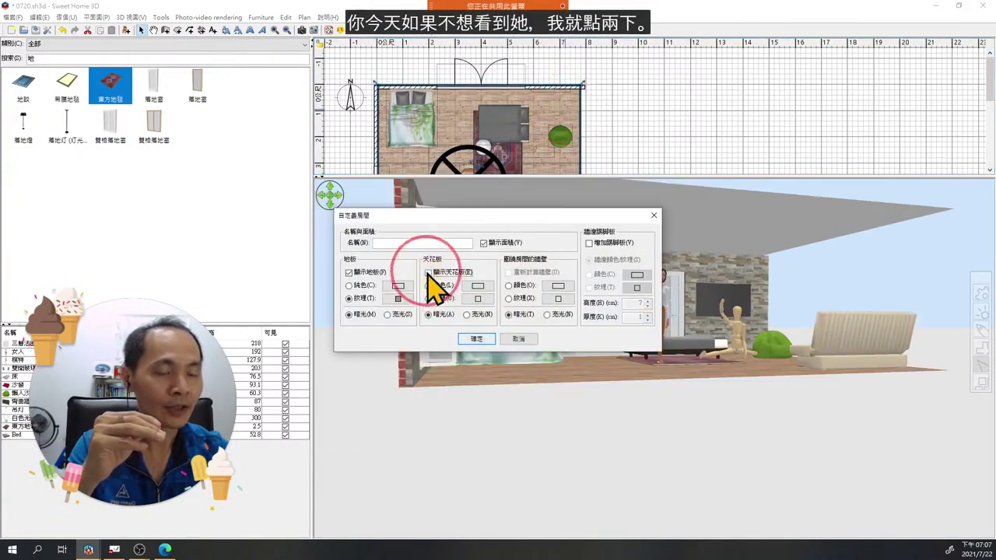
click(476, 339)
drag(540, 337, 491, 345)
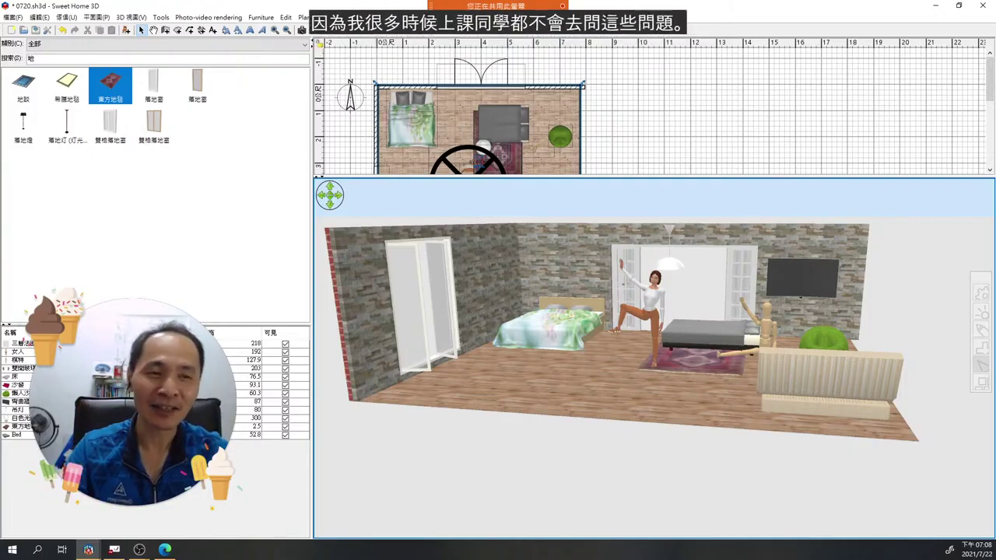
Switch to the course slides in myViewBoard and locate the online version entry on the software versions and download slide.
click(114, 549)
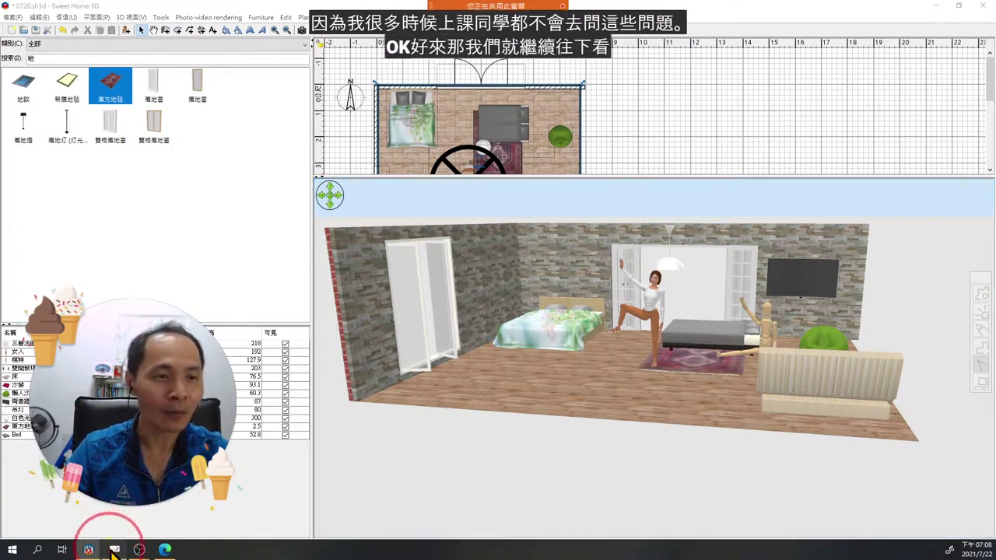
click(187, 475)
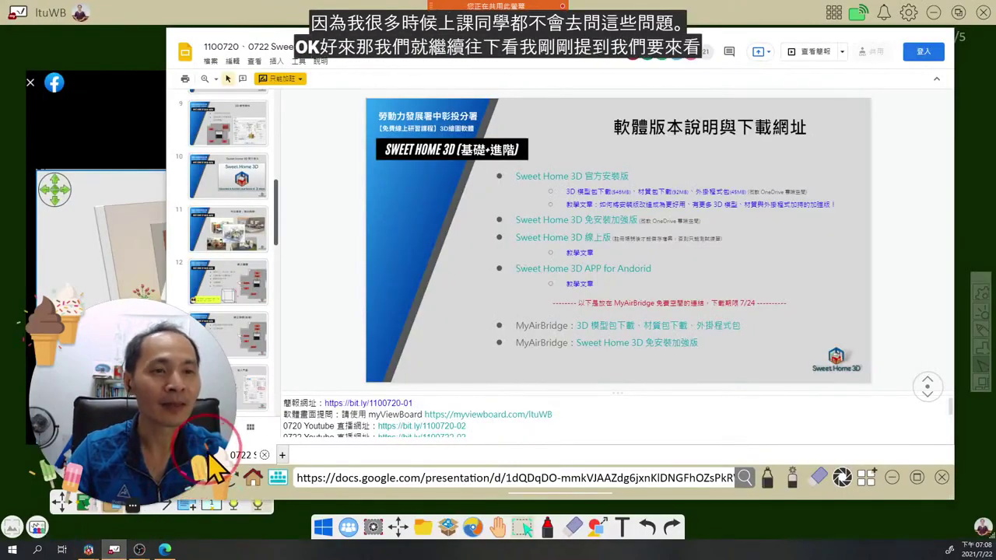
click(550, 270)
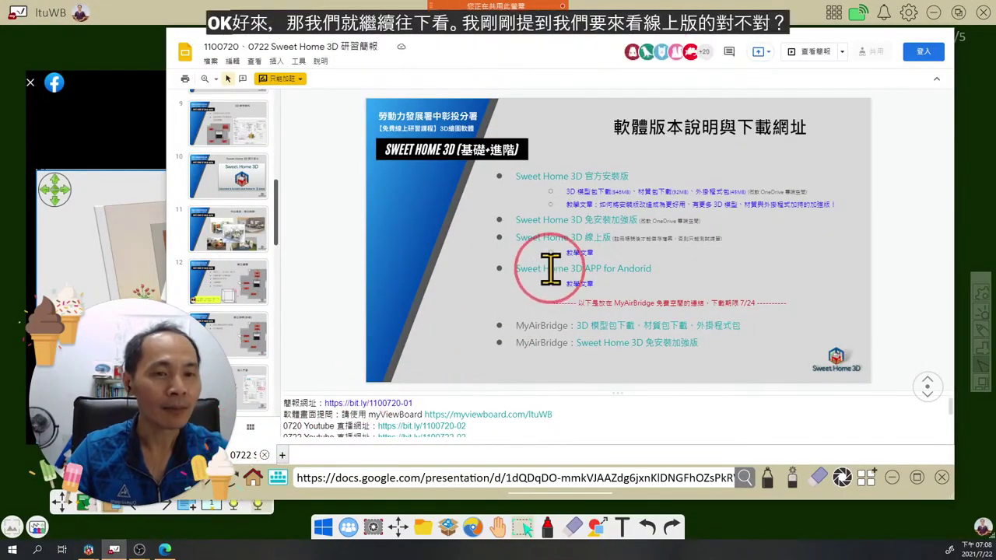
click(315, 227)
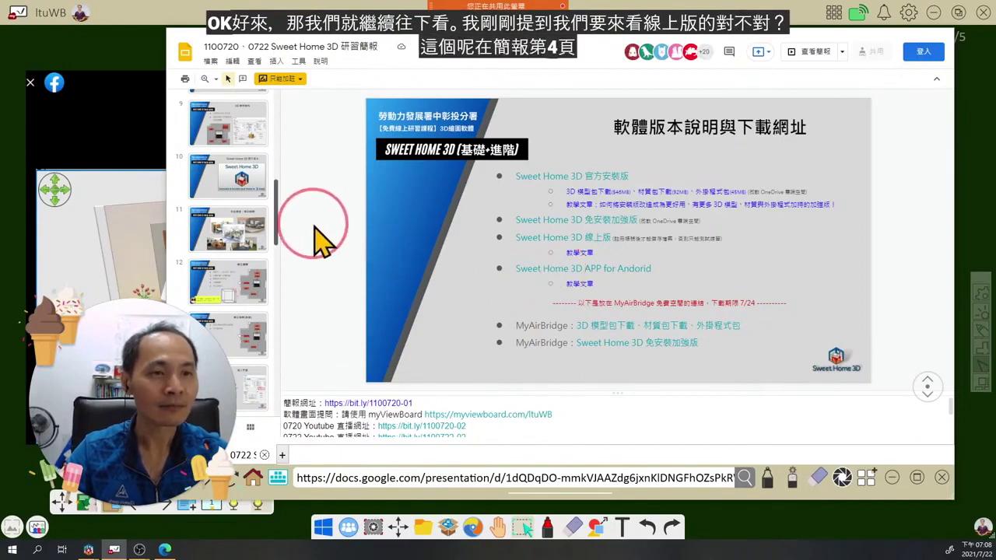
drag(277, 230, 281, 161)
drag(585, 265, 602, 243)
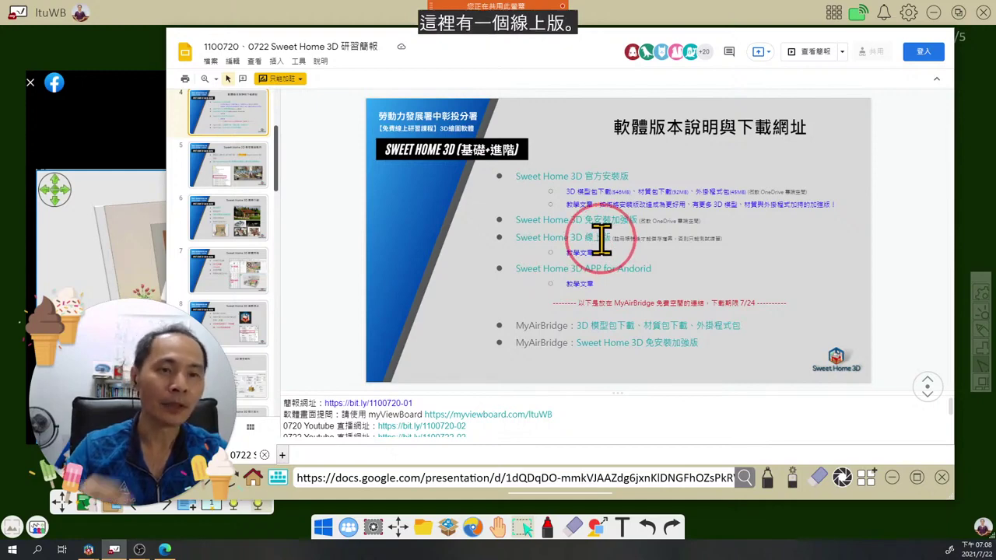
mouse_move(602, 243)
mouse_down()
mouse_move(600, 233)
mouse_move(323, 382)
mouse_move(291, 414)
mouse_move(323, 412)
mouse_move(331, 365)
mouse_up()
scroll(227, 233, down, 10)
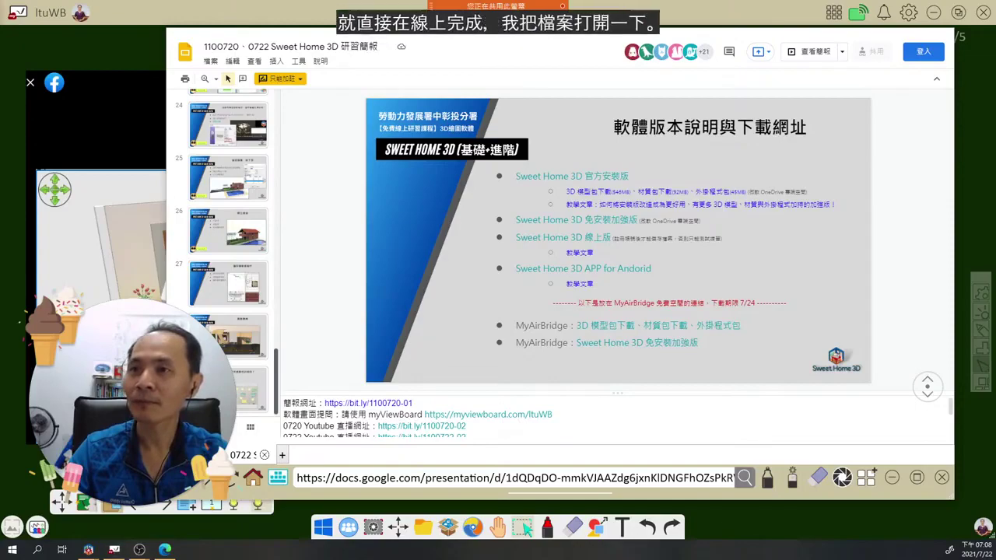
Bring up the Sweet Home 3D Online Manager page in Chrome and widen the browser window across the screen.
click(49, 231)
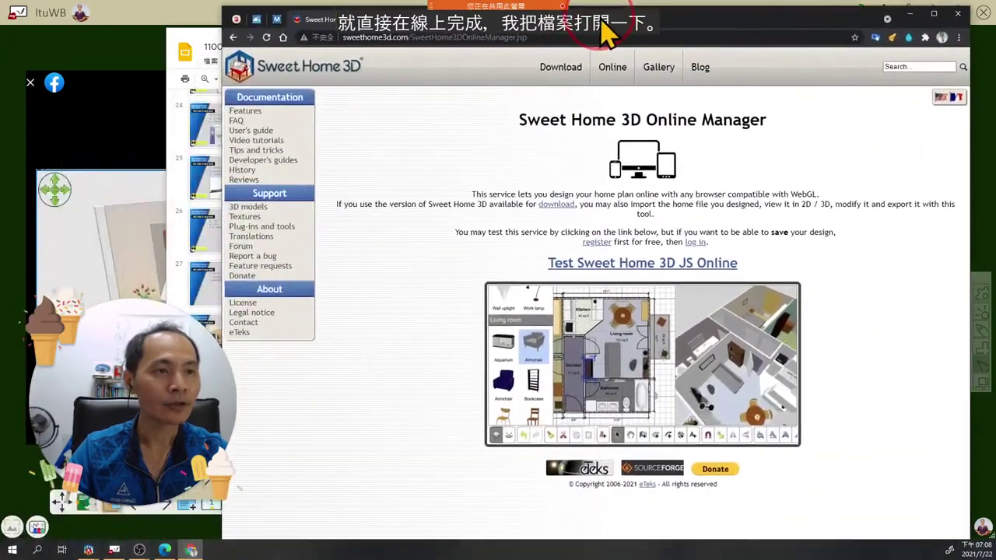
drag(603, 24, 628, 25)
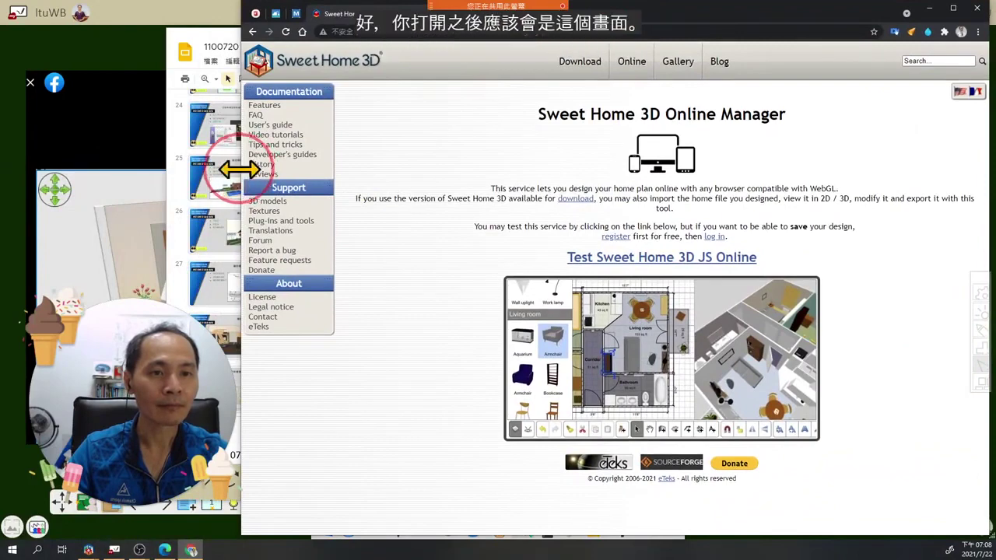
drag(240, 170, 4, 168)
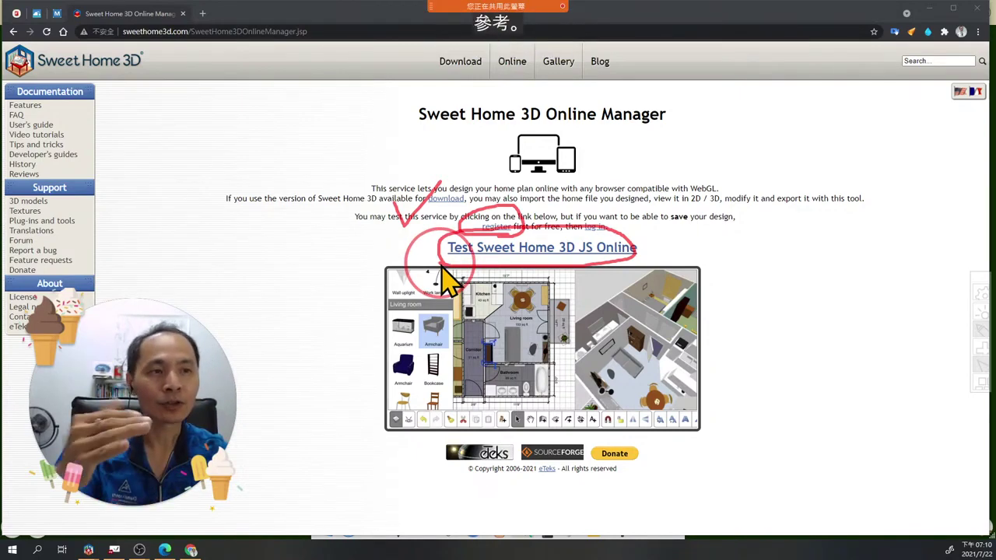
drag(442, 276, 459, 272)
key(Escape)
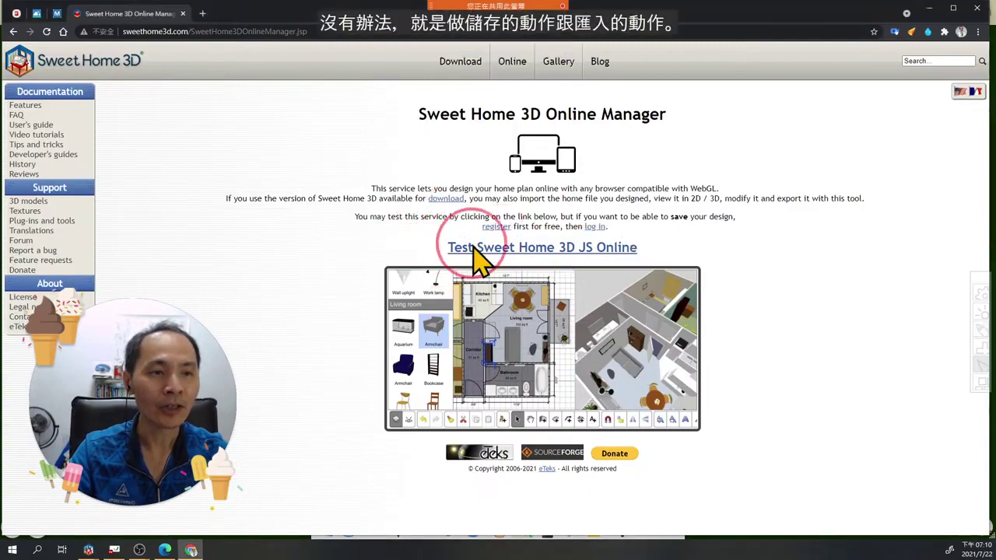
Log in to Sweet Home 3D Online with the account password and dismiss the browser's password check prompt.
click(596, 227)
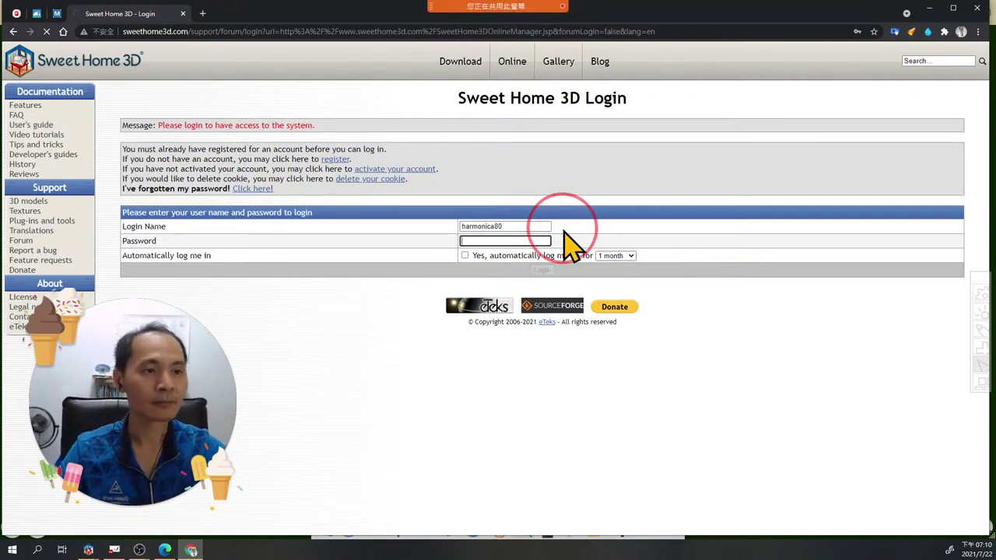
text(***)
key(Return)
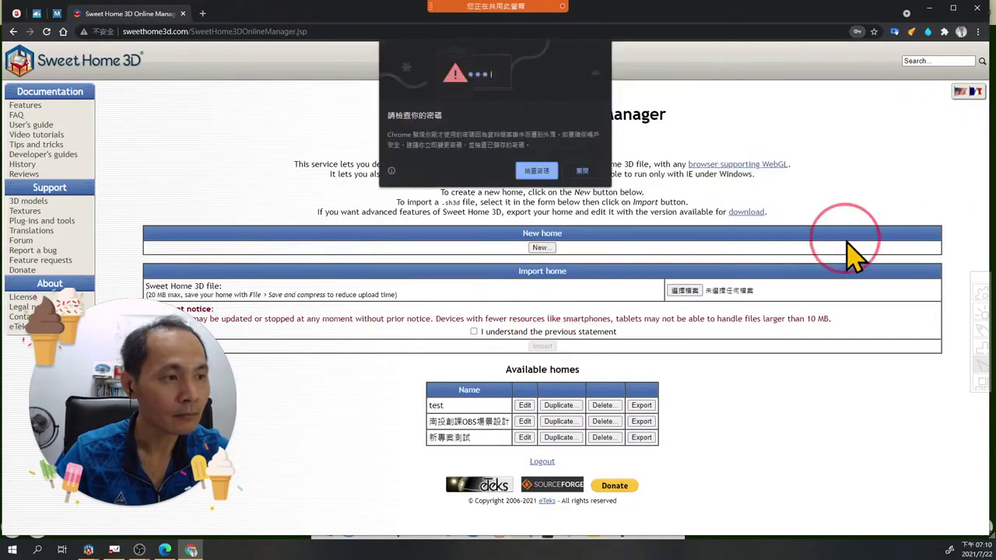
click(582, 170)
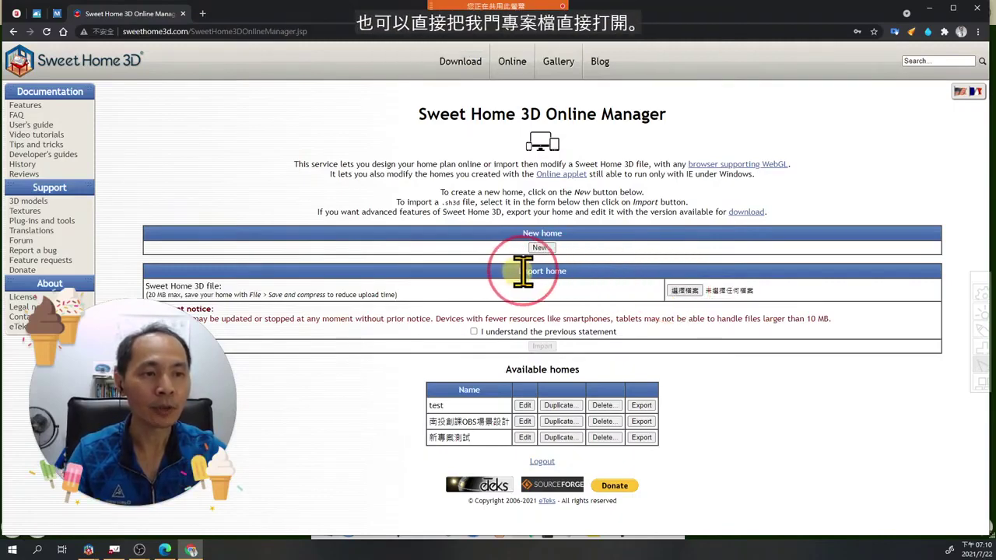
Open the saved home 南投創課OBS場景設計 for editing in the online version.
triple_click(571, 273)
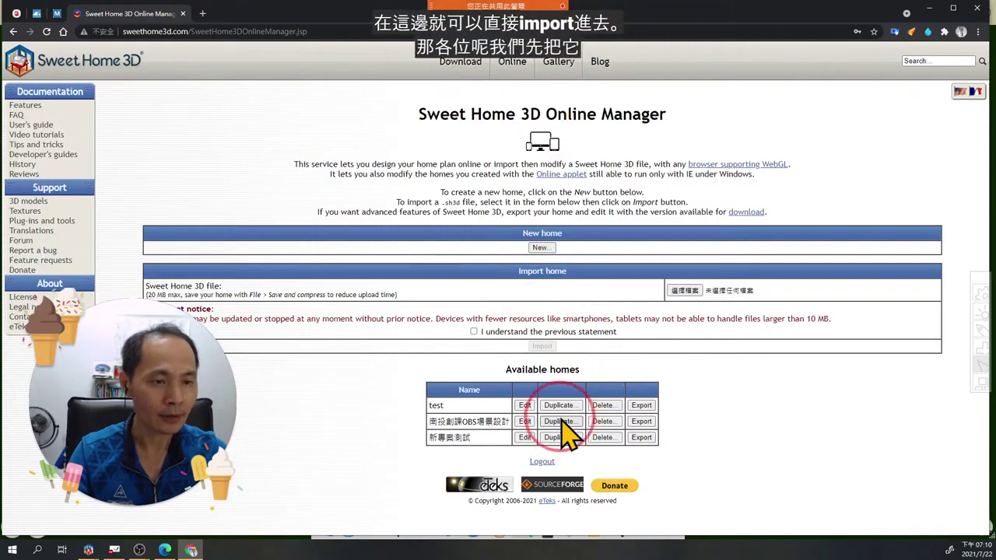
click(525, 421)
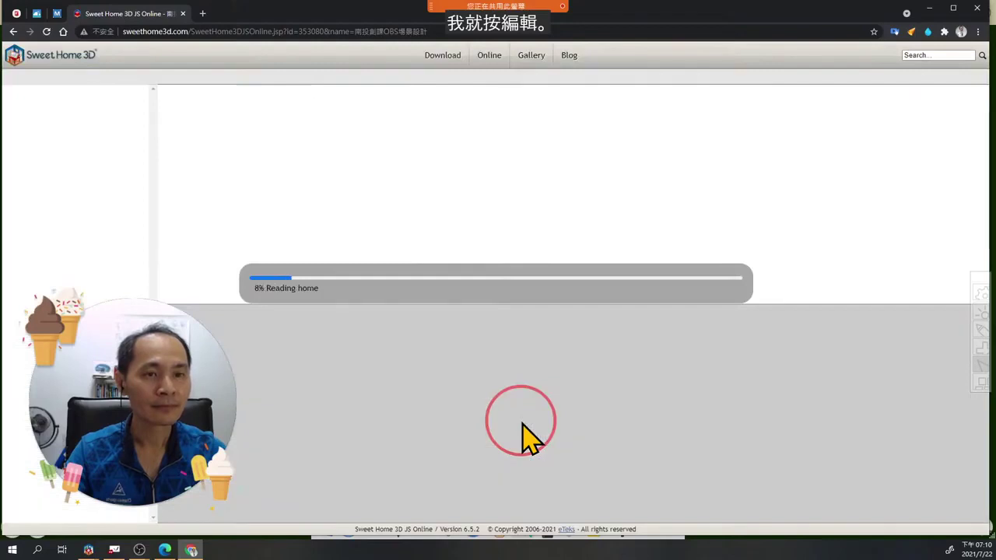
click(115, 506)
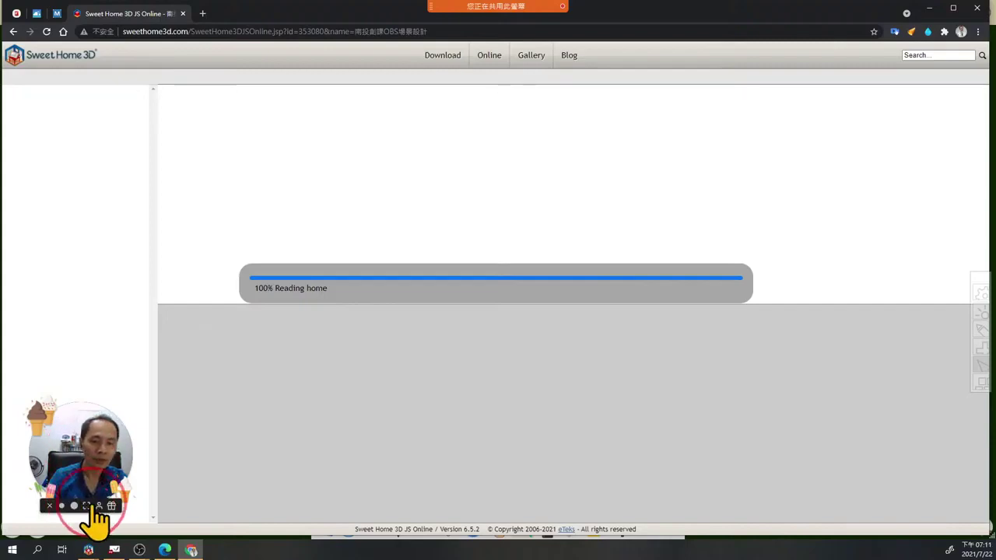
click(111, 506)
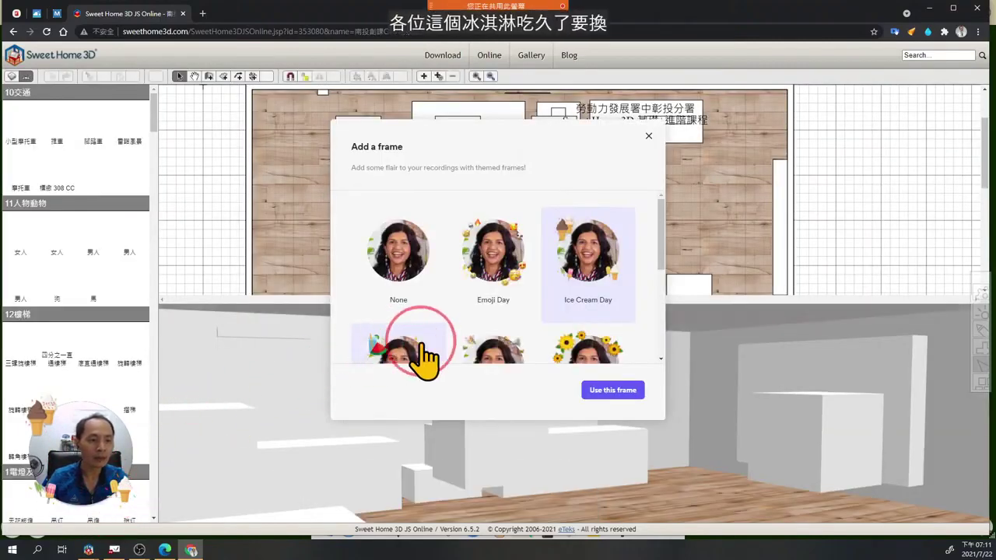
scroll(413, 342, down, 2)
click(407, 262)
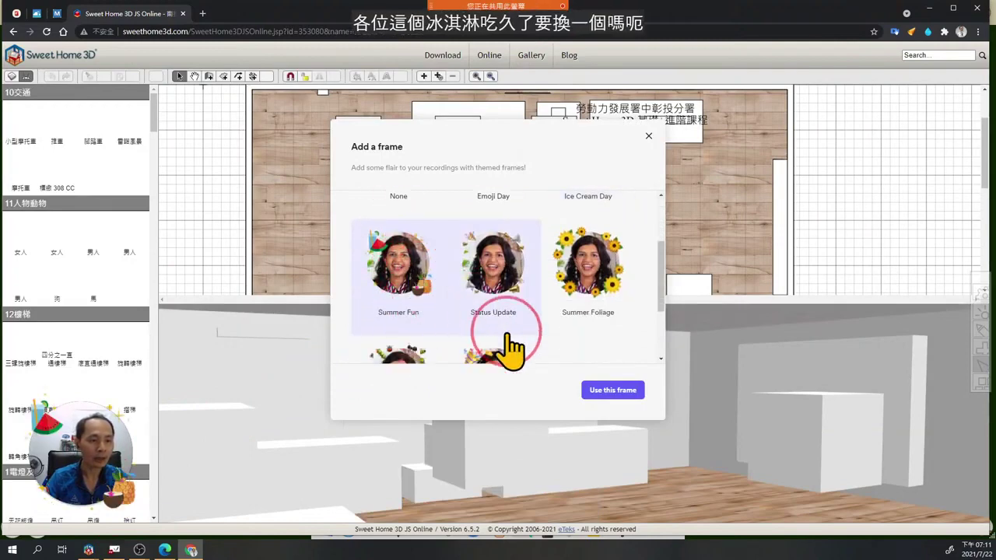
click(613, 390)
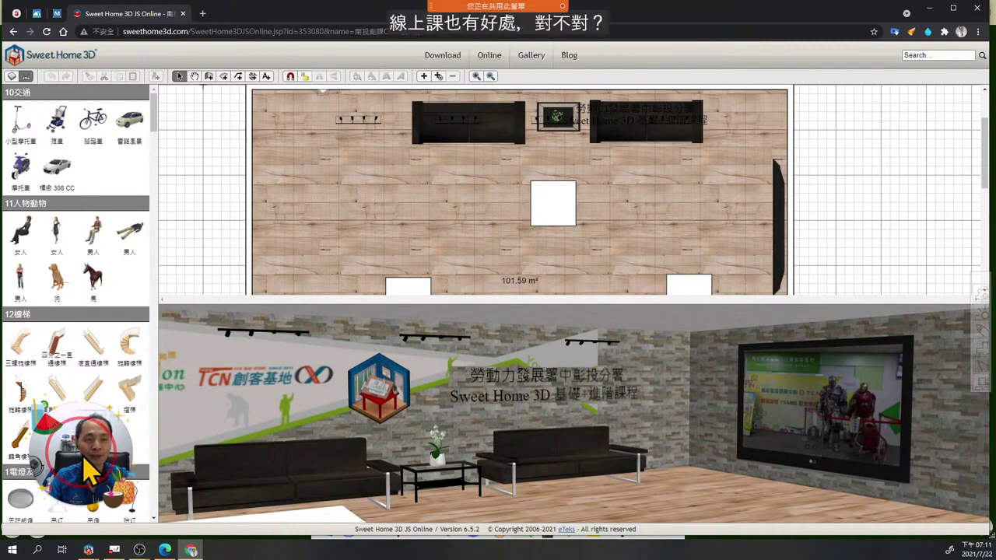
drag(91, 471, 879, 498)
click(872, 476)
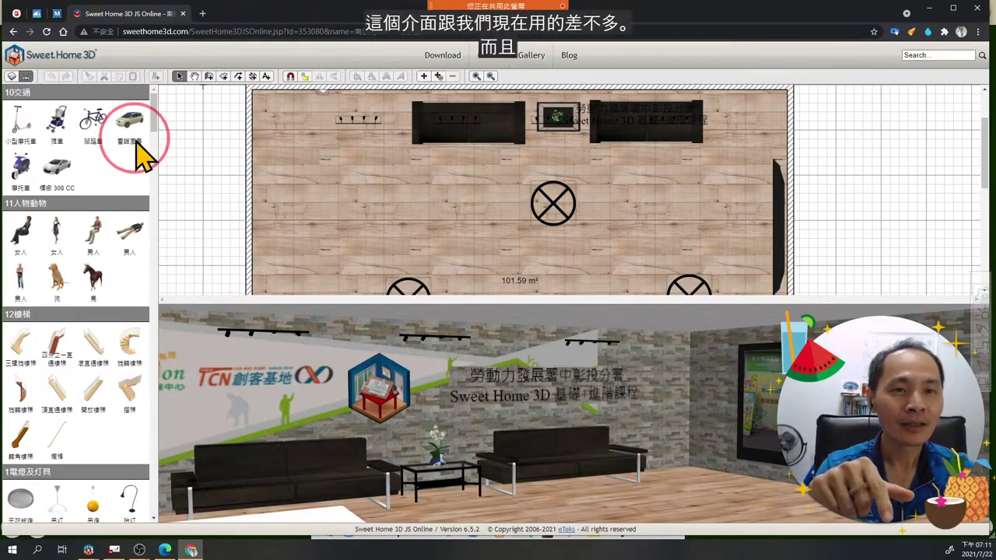
Browse the online furniture catalogue, examining its vehicle, people, staircase, lighting, door and window models.
mouse_move(138, 143)
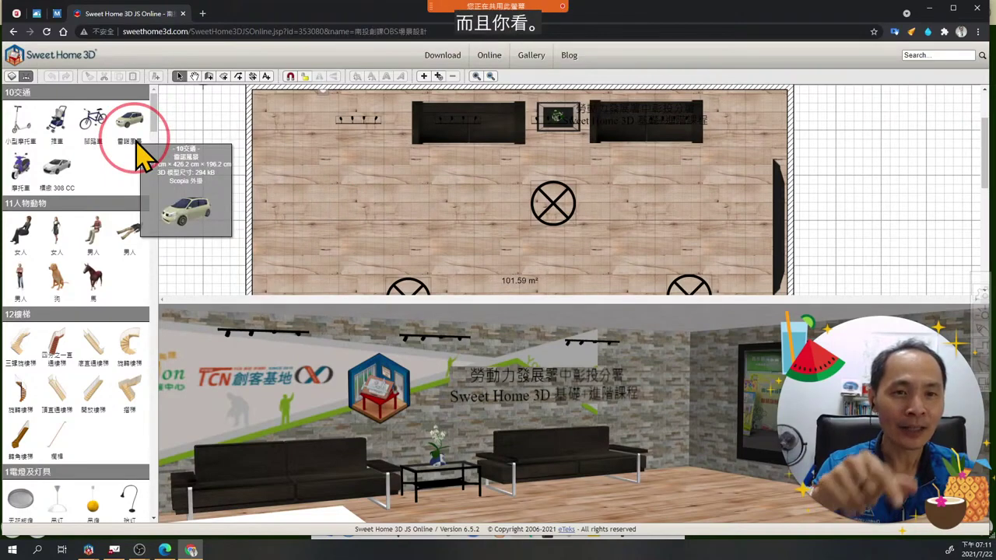
mouse_move(96, 148)
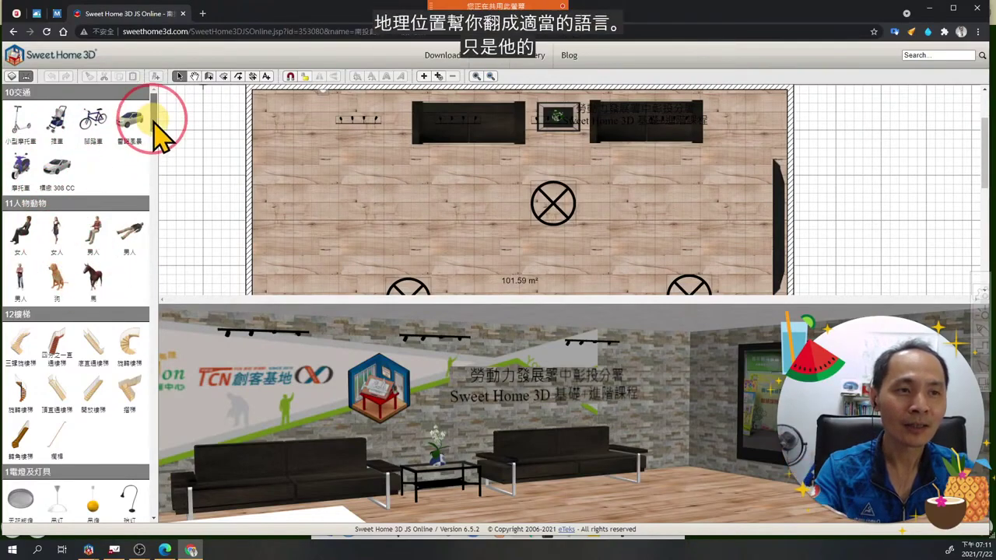
scroll(154, 123, down, 15)
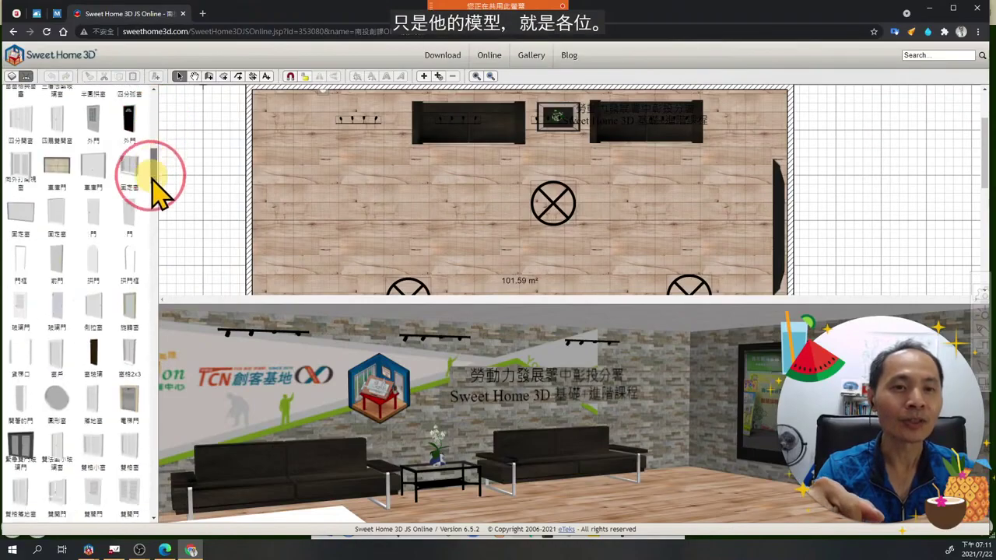
drag(166, 285, 166, 104)
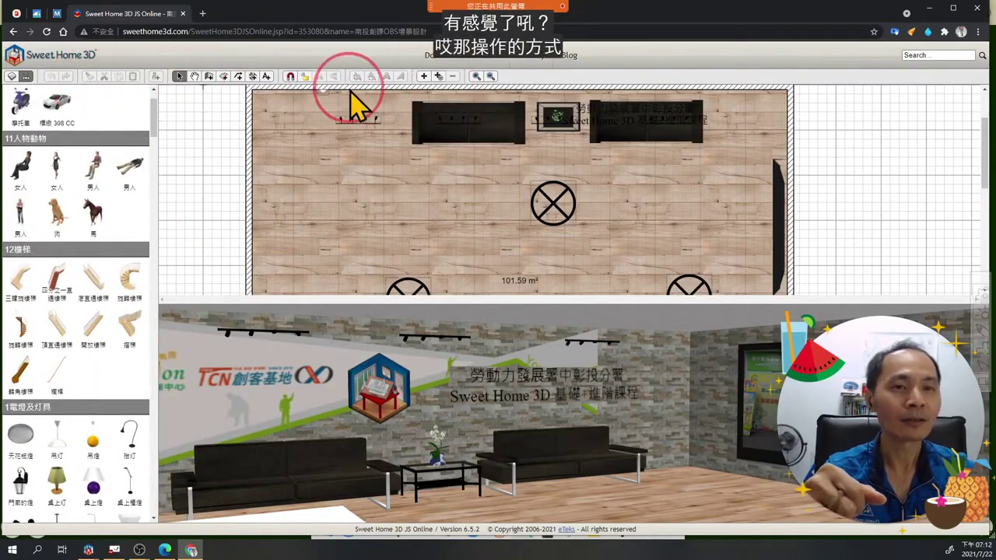
Check the colour options of the first black sofa in the online home plan, leaving its colour as it is.
click(440, 127)
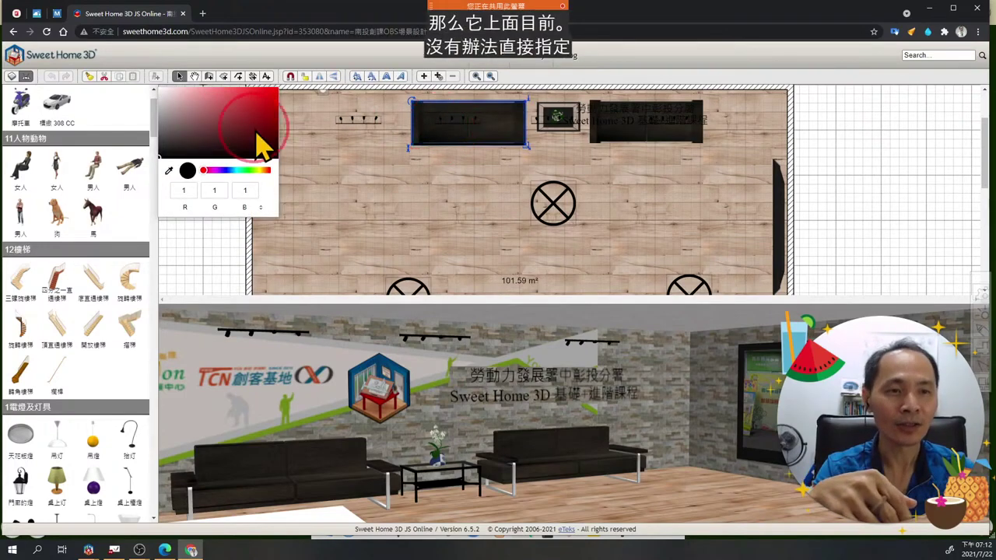
click(345, 189)
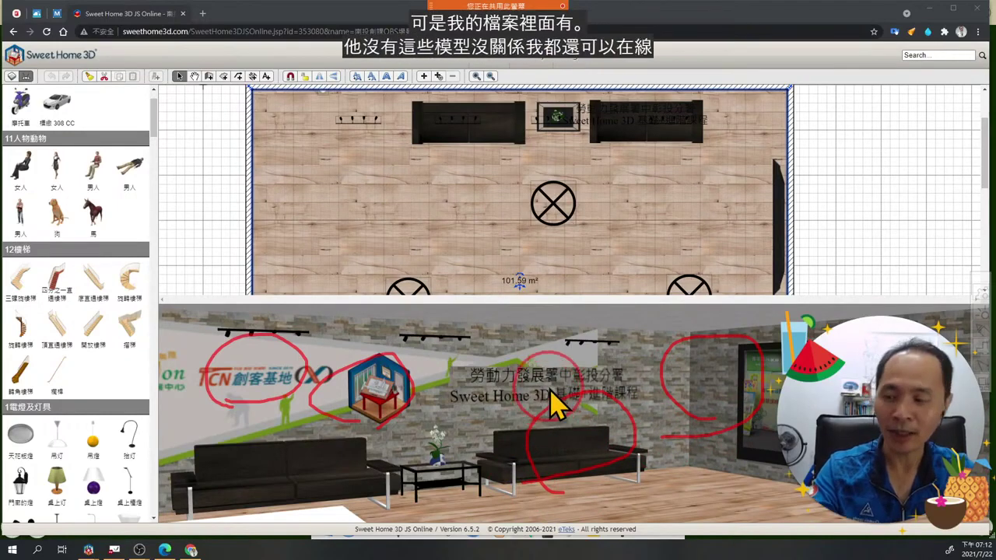
click(547, 292)
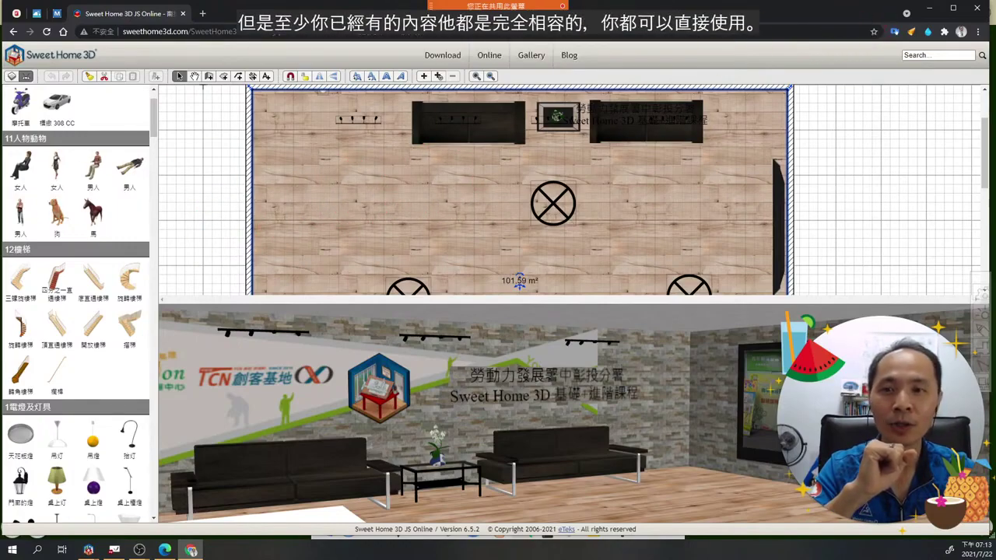
Show the meeting chat and look up the Export to HTML5 tool in the desktop Sweet Home 3D with 0720.sh3d.
drag(334, 209, 867, 70)
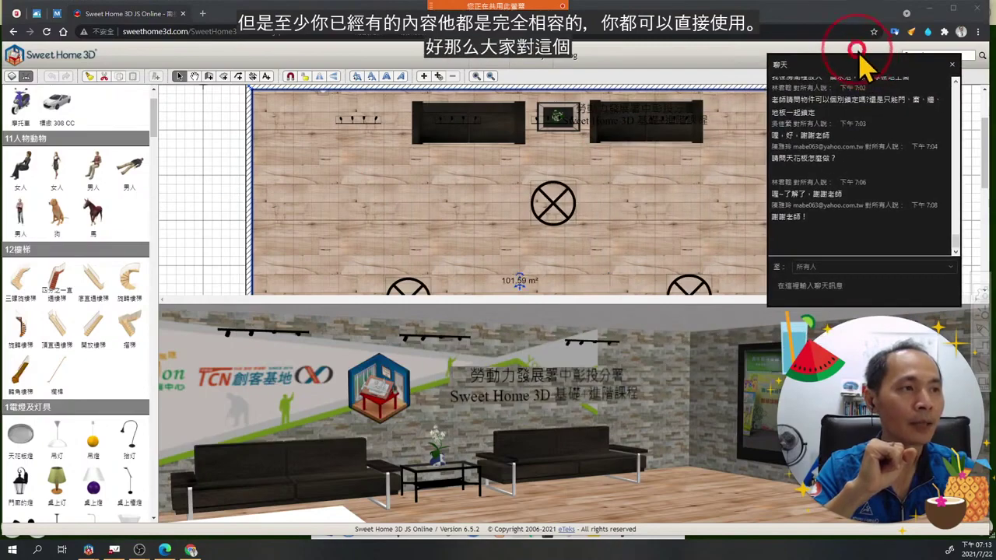
drag(837, 28, 406, 138)
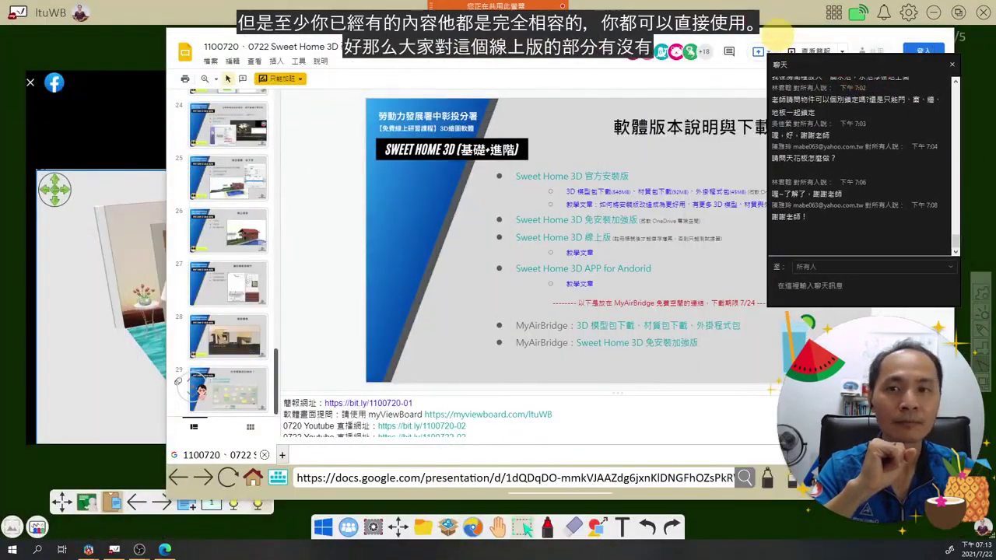
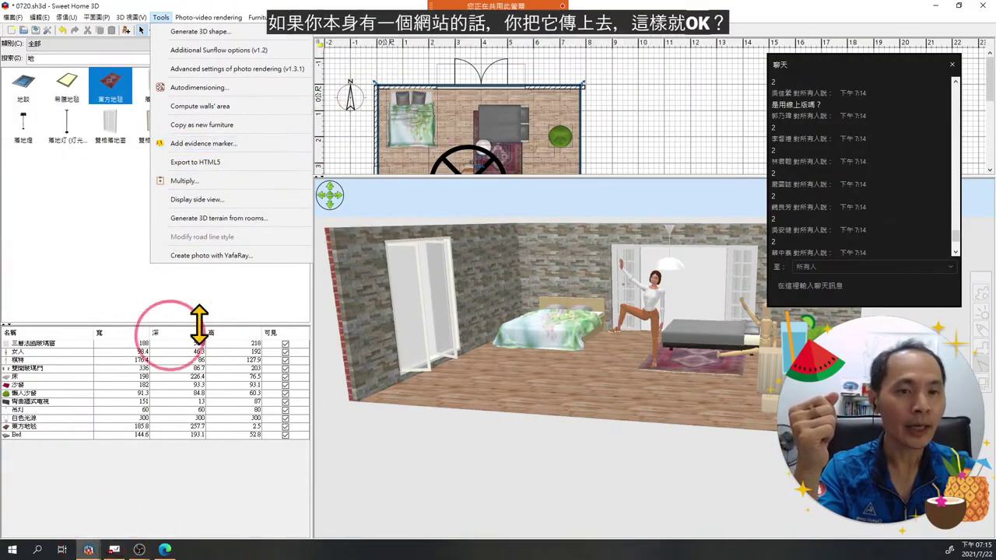
key(Escape)
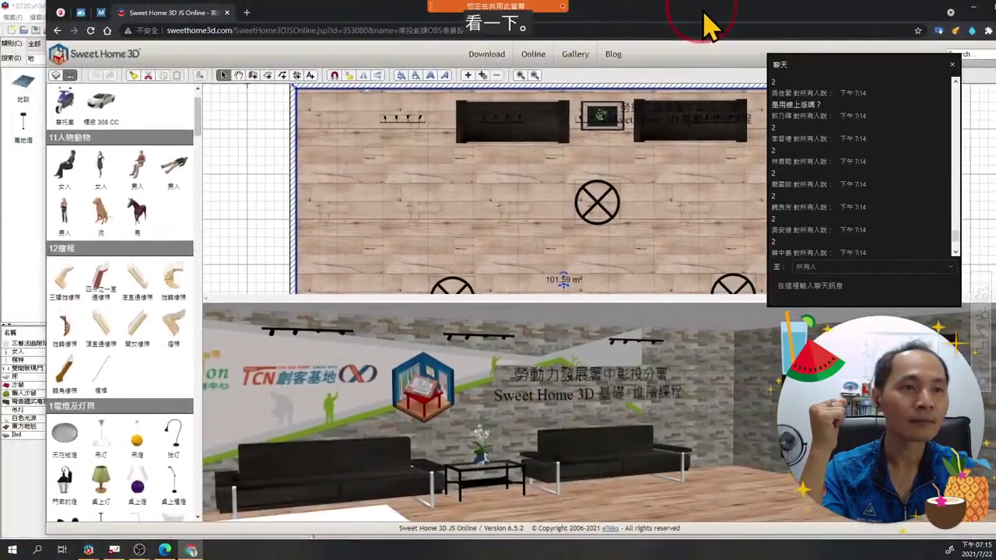
Open harmonica80.blogspot.com in a new browser tab and move the meeting chat window off the page.
click(665, 24)
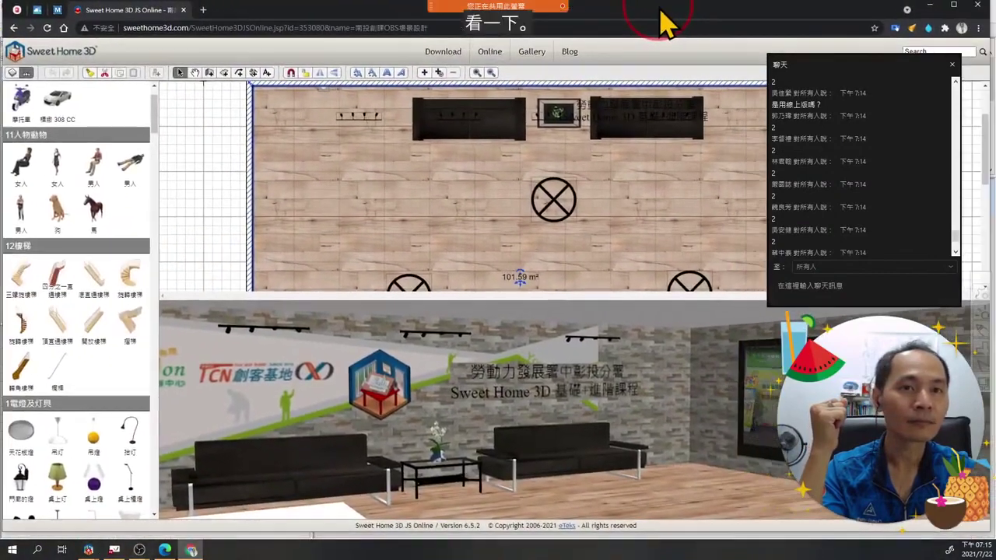
click(207, 32)
click(202, 14)
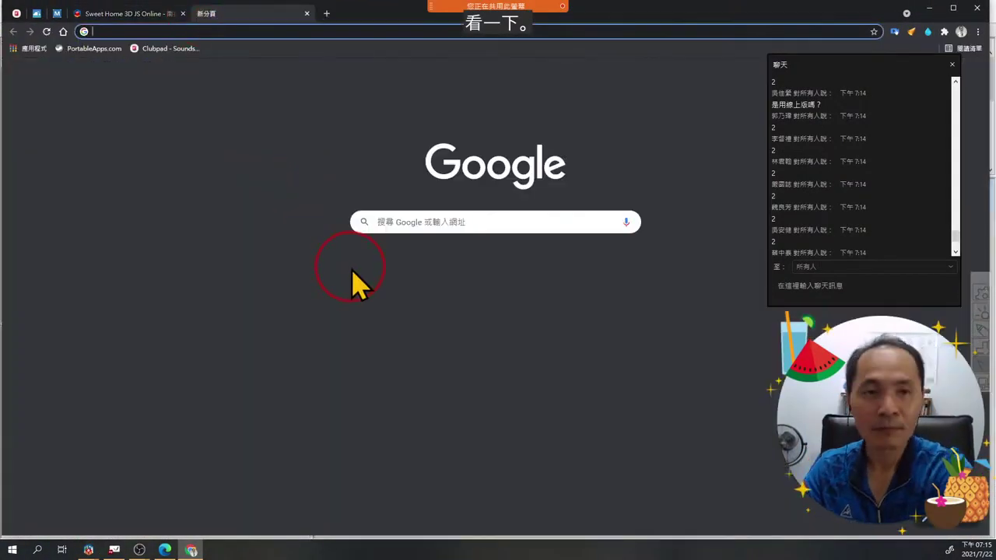
text(harmonica80.blogspot.com)
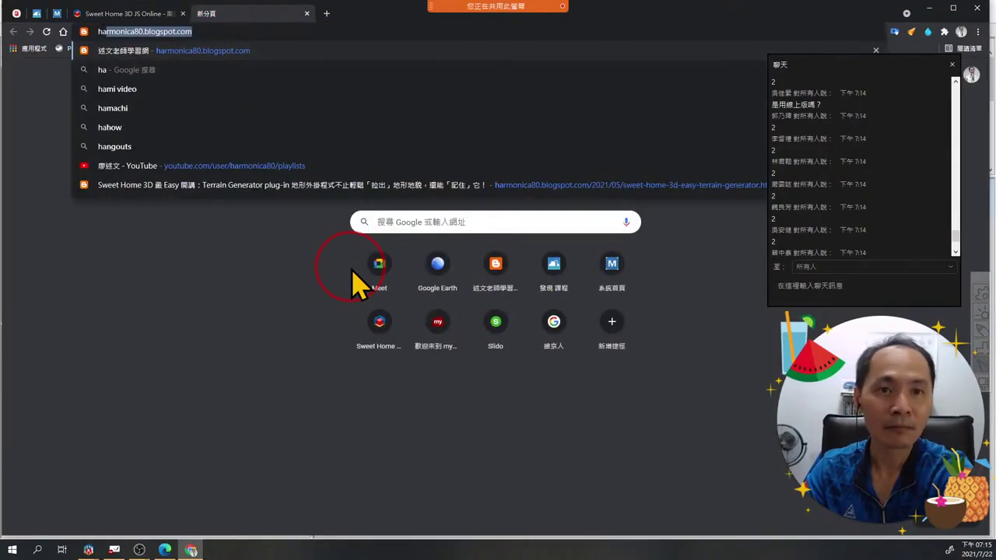
key(Return)
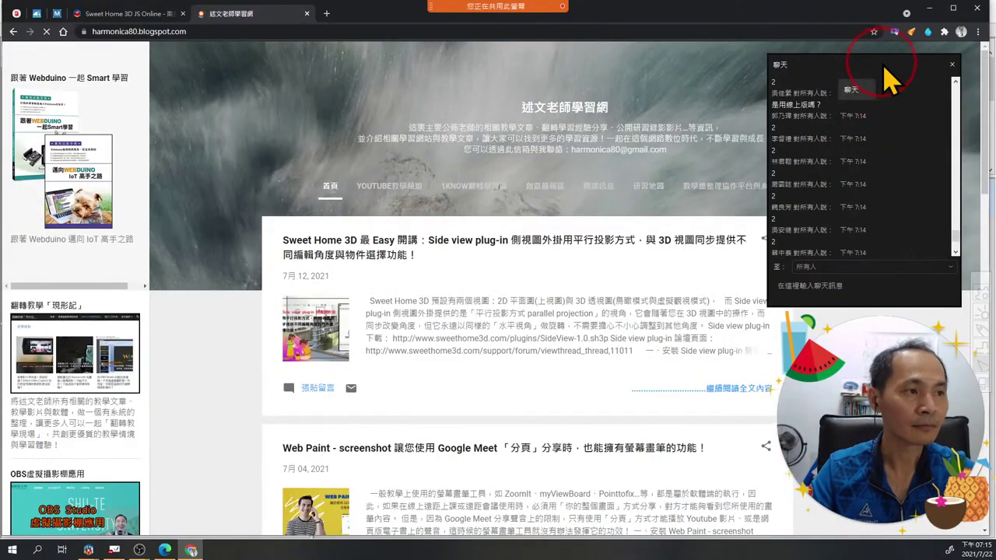
drag(884, 82, 289, 109)
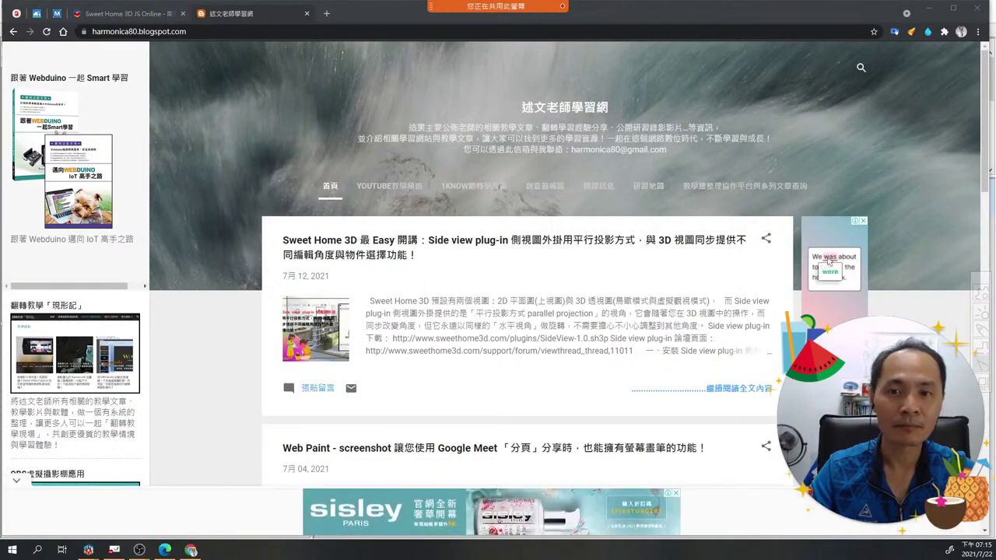
Go from the blog to its Sweet Home 3D site and open the Export to HTML 5 article from the Plug-in外掛程式 page.
scroll(68, 273, down, 7)
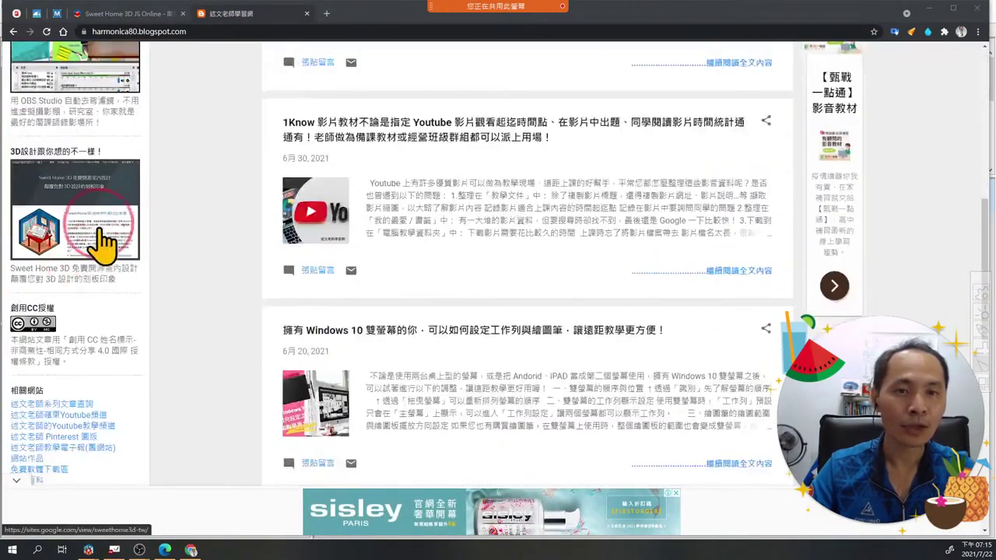
click(96, 214)
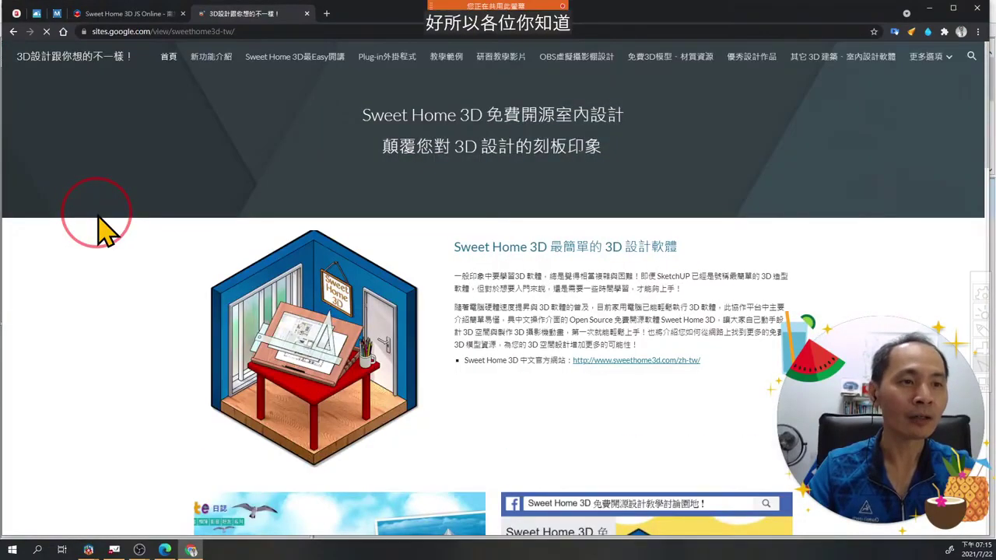
click(387, 62)
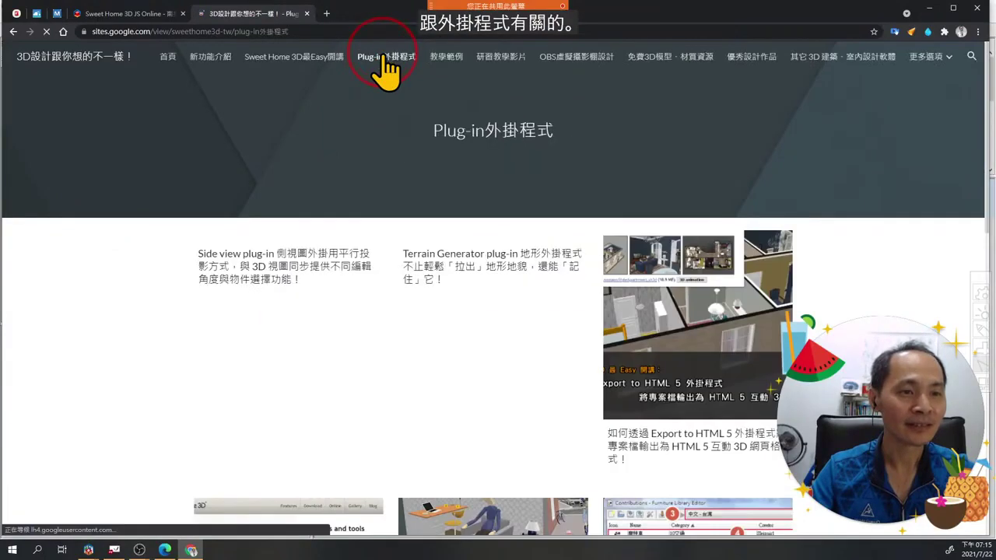
scroll(363, 148, down, 2)
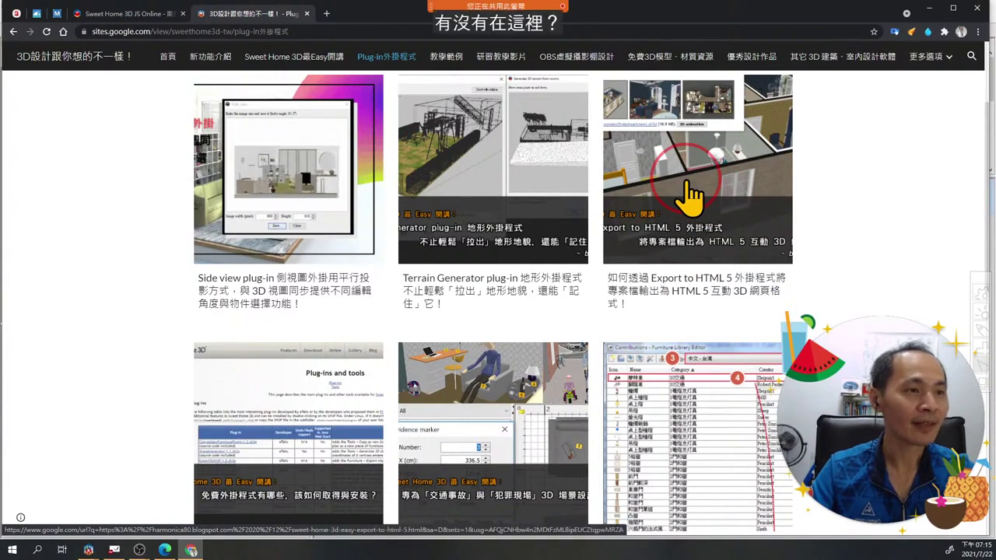
click(688, 186)
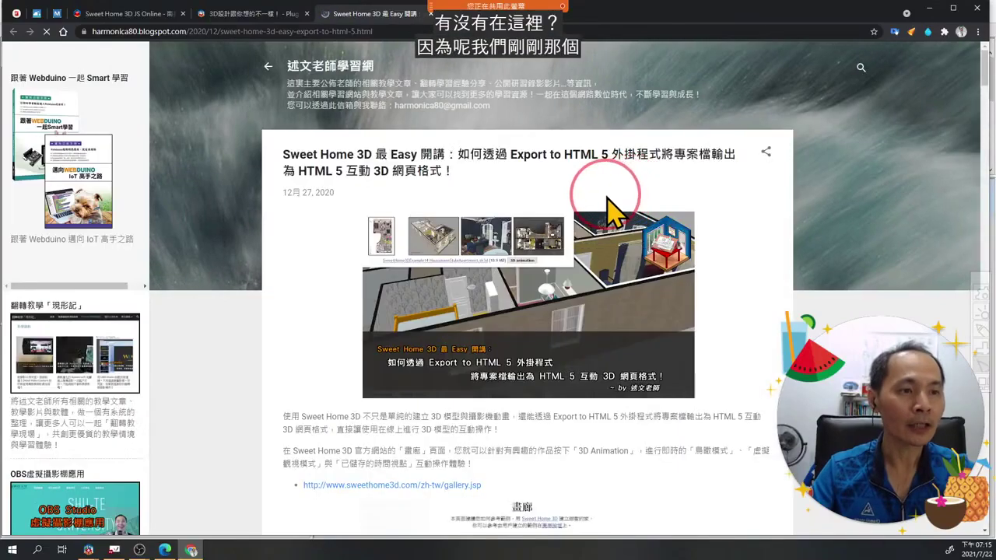
Read through the Export to HTML 5 article, examining the plug-in download, the Baby WebServer setup and the resulting viewHome.html page.
scroll(611, 208, down, 2)
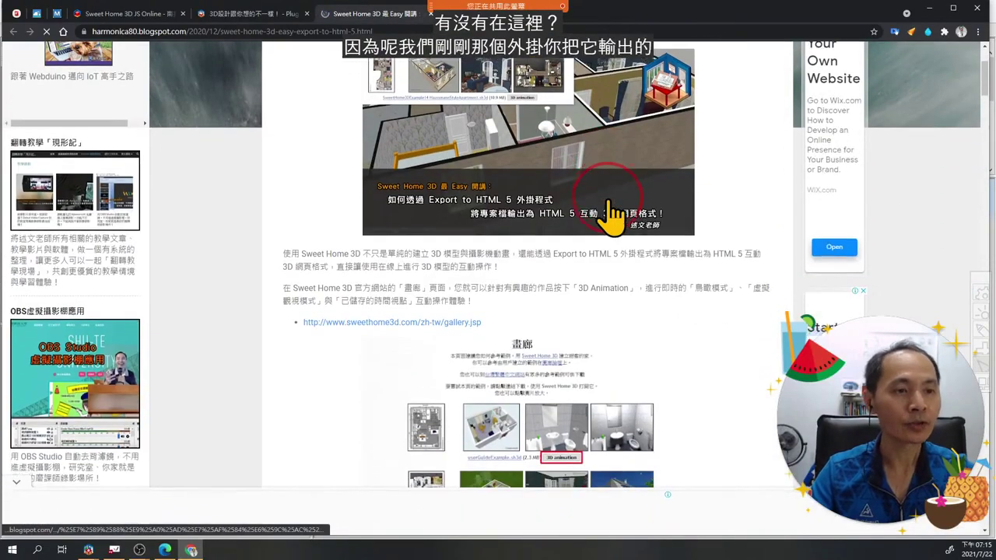
scroll(615, 216, down, 3)
scroll(619, 221, down, 3)
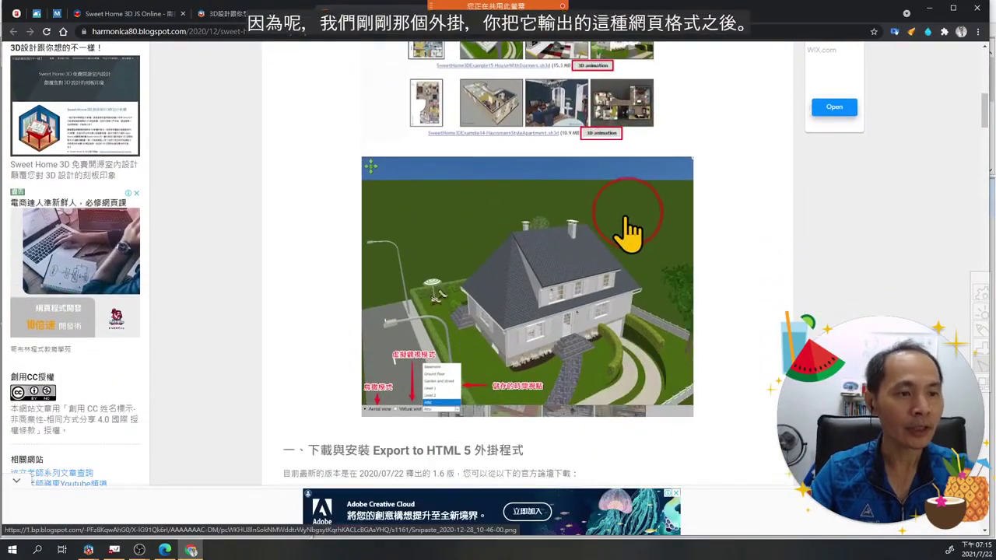
drag(985, 94, 987, 132)
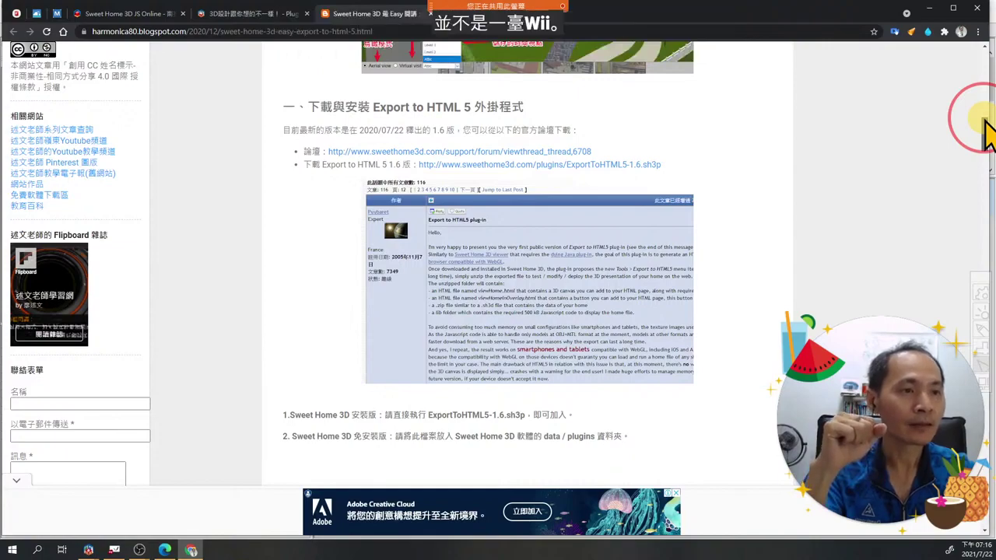
drag(984, 124, 944, 205)
click(328, 186)
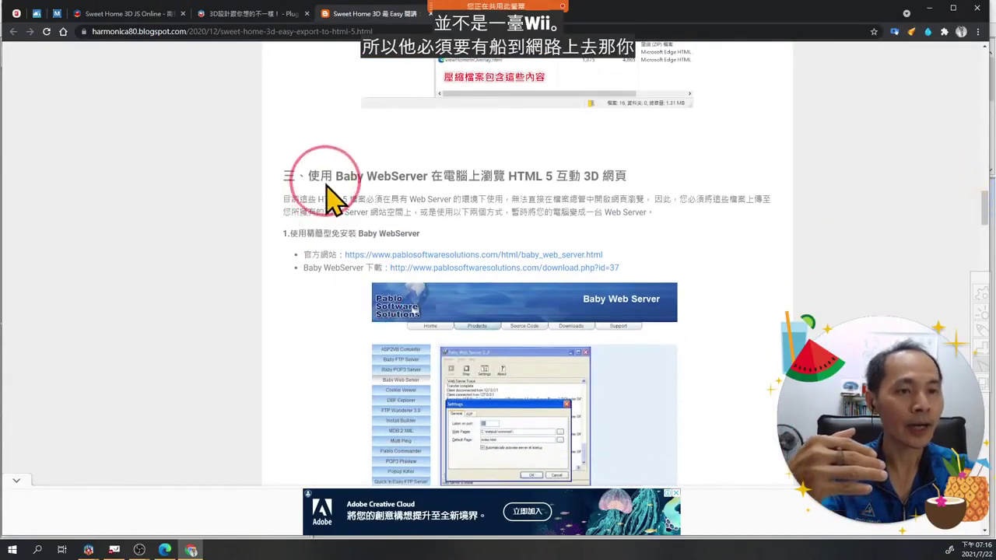
drag(328, 187, 432, 171)
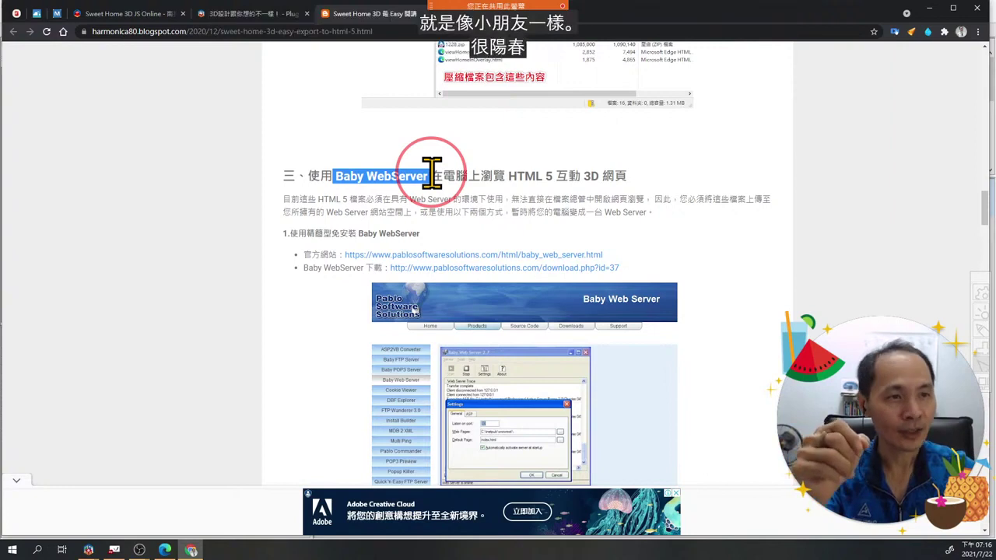
click(431, 174)
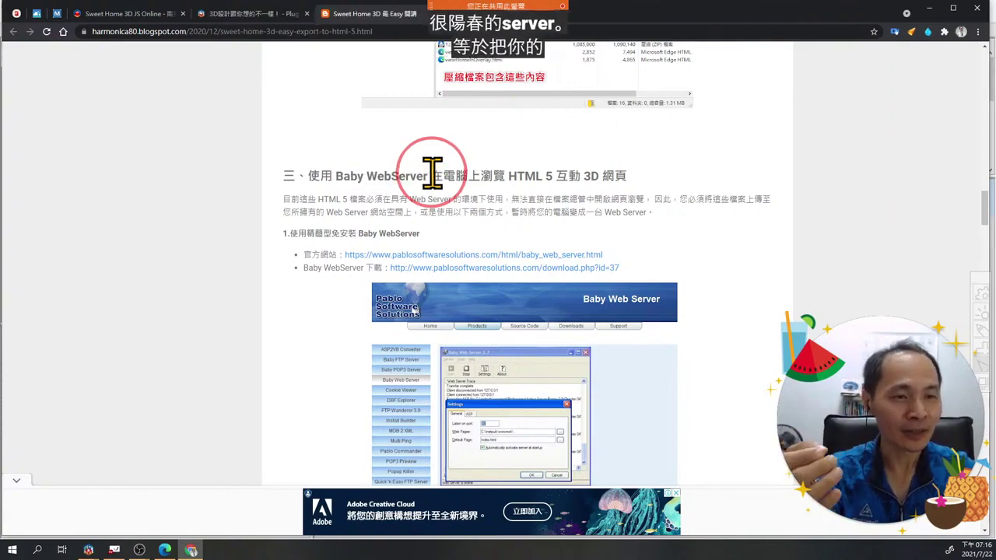
scroll(436, 187, down, 2)
scroll(439, 198, down, 4)
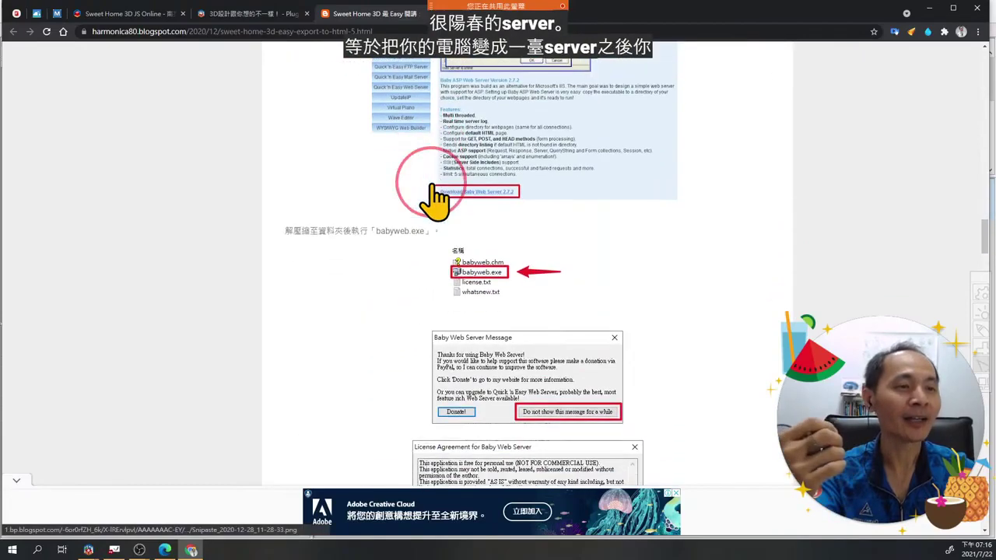
scroll(435, 187, down, 10)
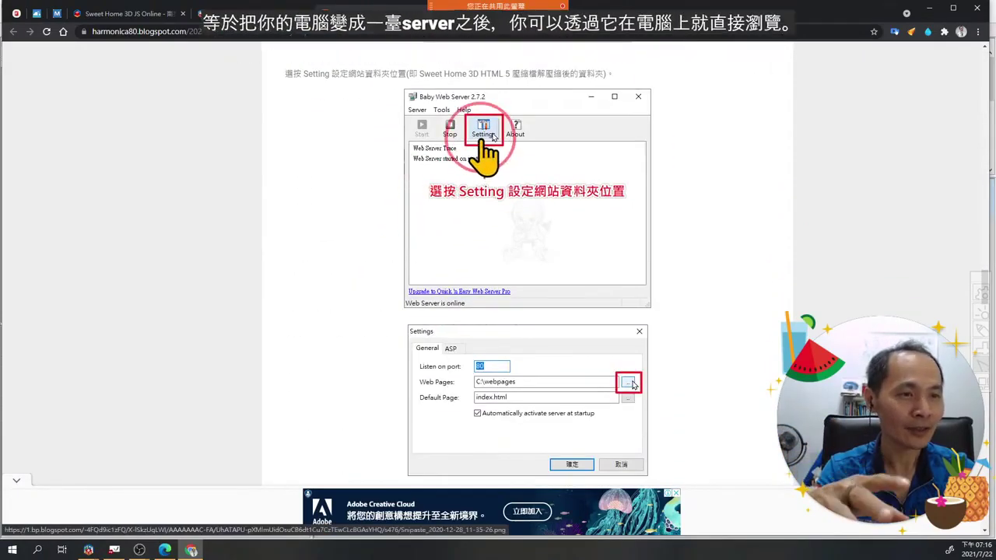
scroll(487, 153, down, 3)
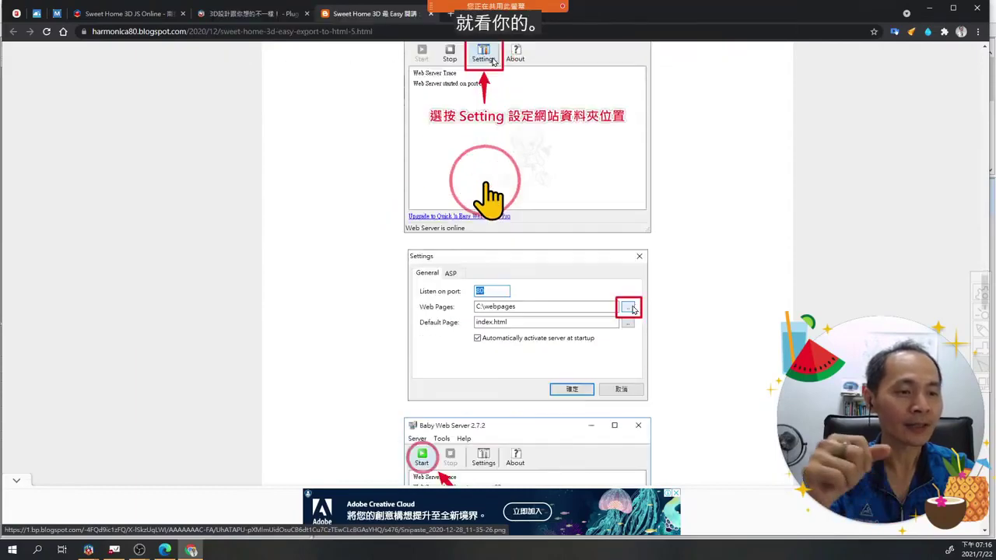
scroll(626, 420, down, 6)
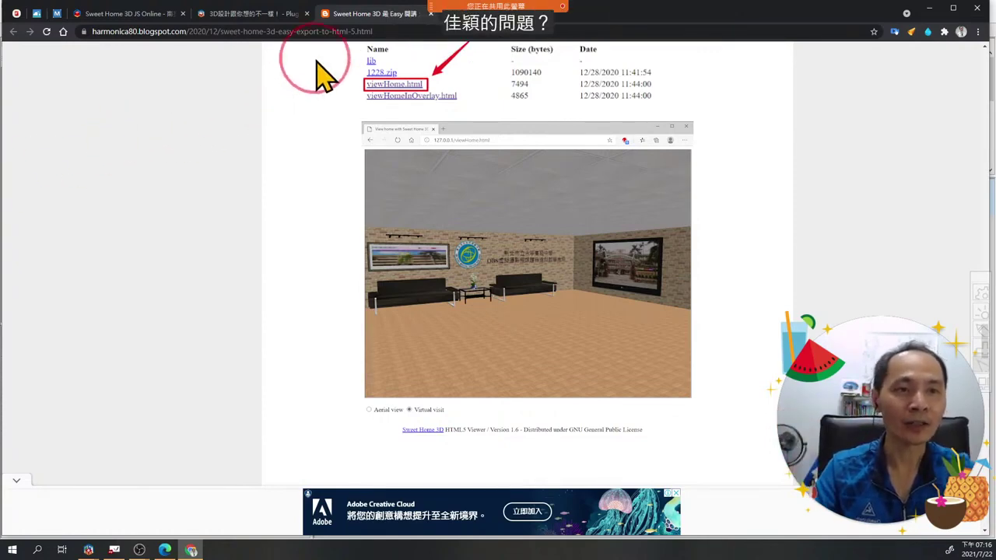
Select the web address of the Export to HTML 5 article and switch to the meeting to share it.
click(384, 31)
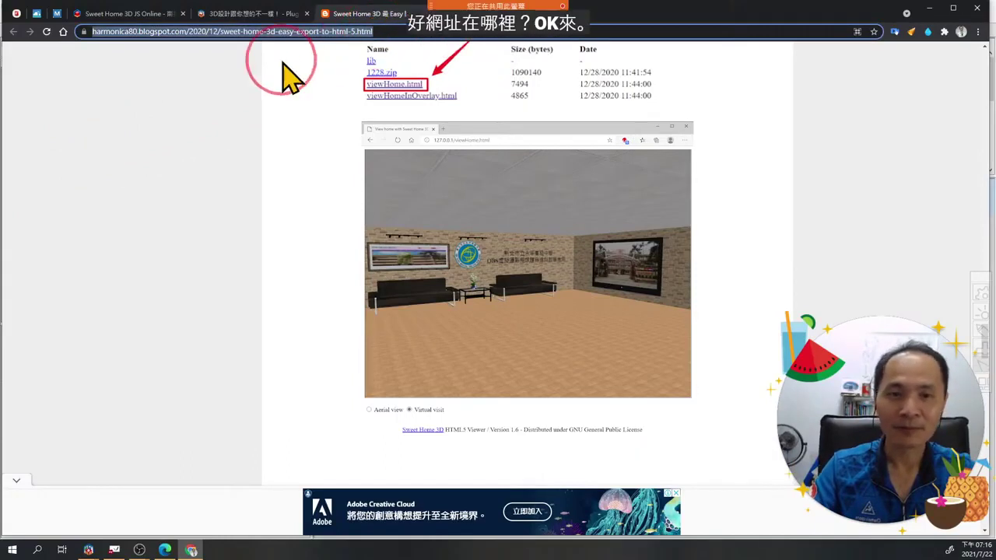
key(alt+Tab)
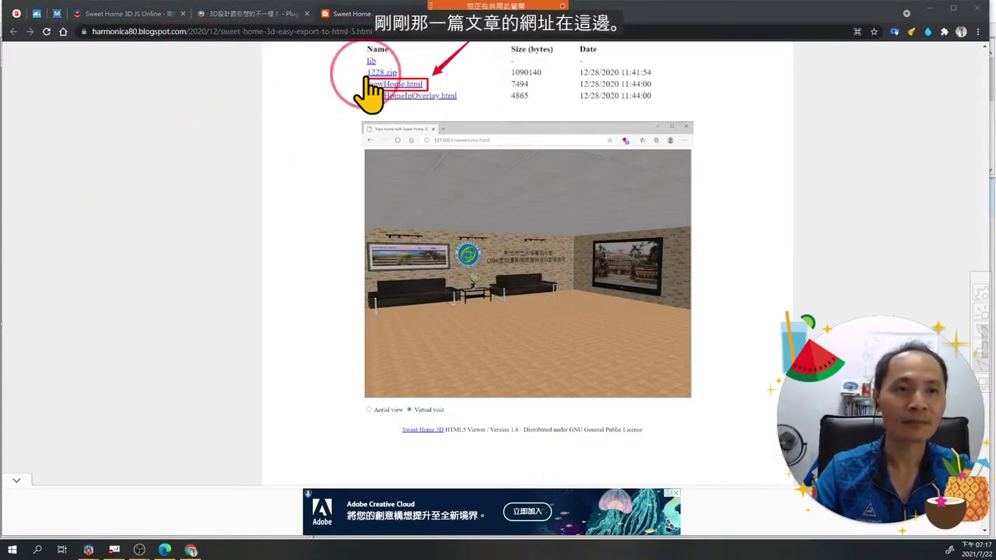
click(358, 32)
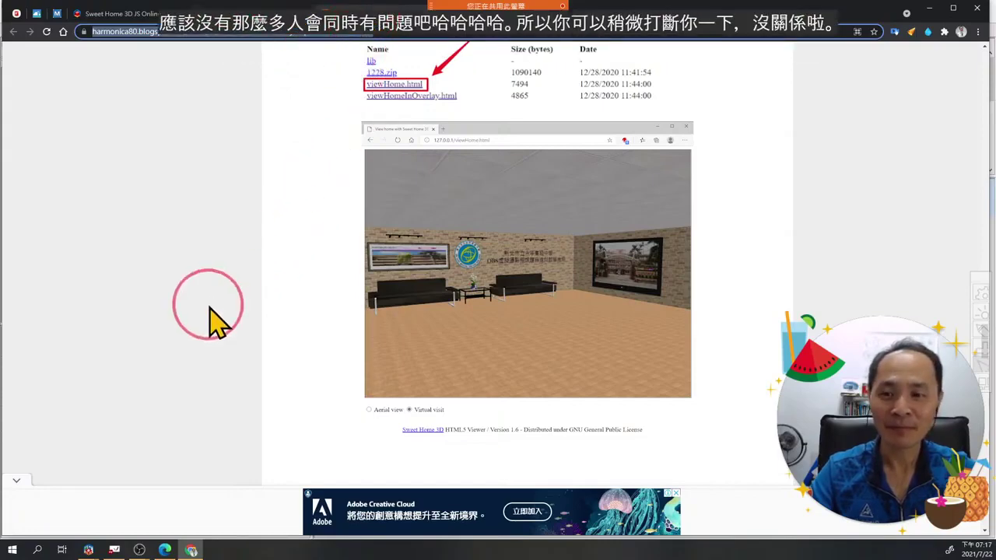
Switch to the 1100720、0722 Sweet Home 3D 研習簡報 slides in myViewBoard and look back through the slide thumbnails.
click(114, 545)
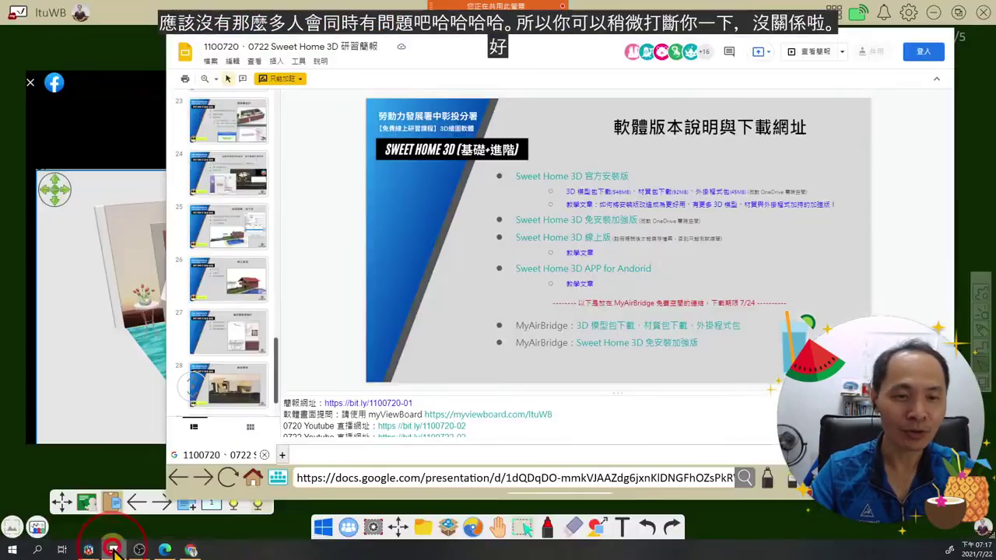
scroll(278, 355, up, 5)
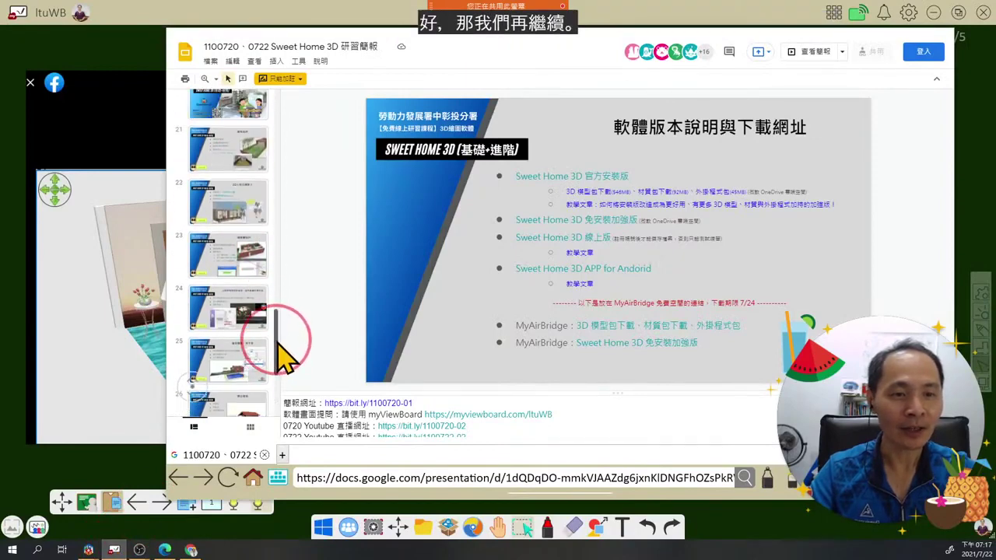
scroll(282, 331, up, 1)
scroll(284, 320, up, 2)
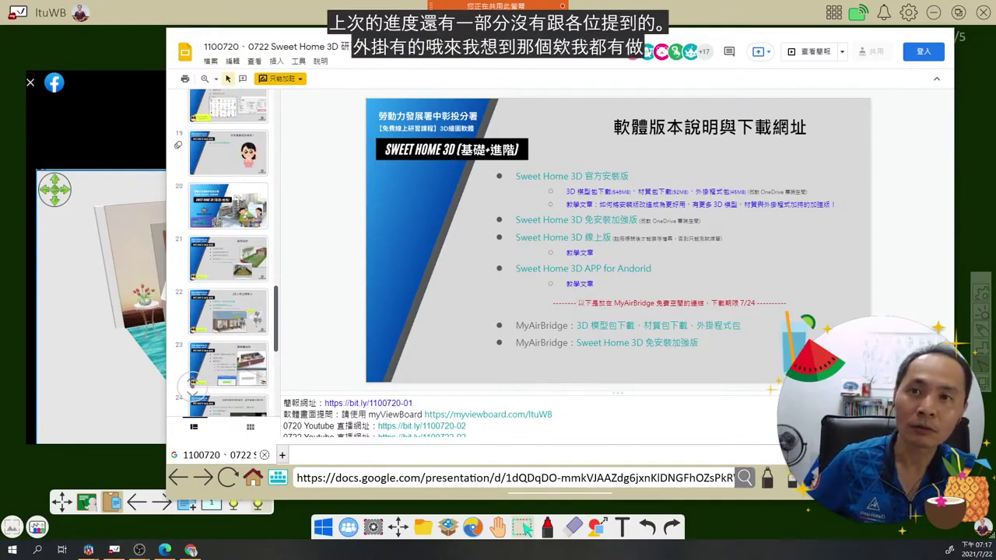
Show the GitMind course mind map full screen, examine its 0720補充 and 0722 branches, and minimize it again.
drag(0, 153, 761, 37)
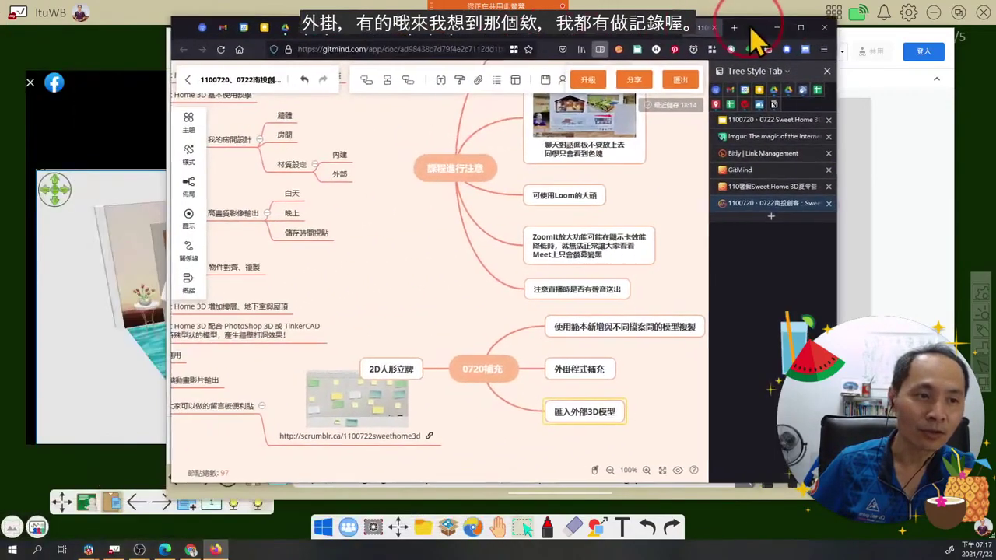
click(800, 28)
click(420, 274)
drag(420, 274, 582, 151)
click(473, 417)
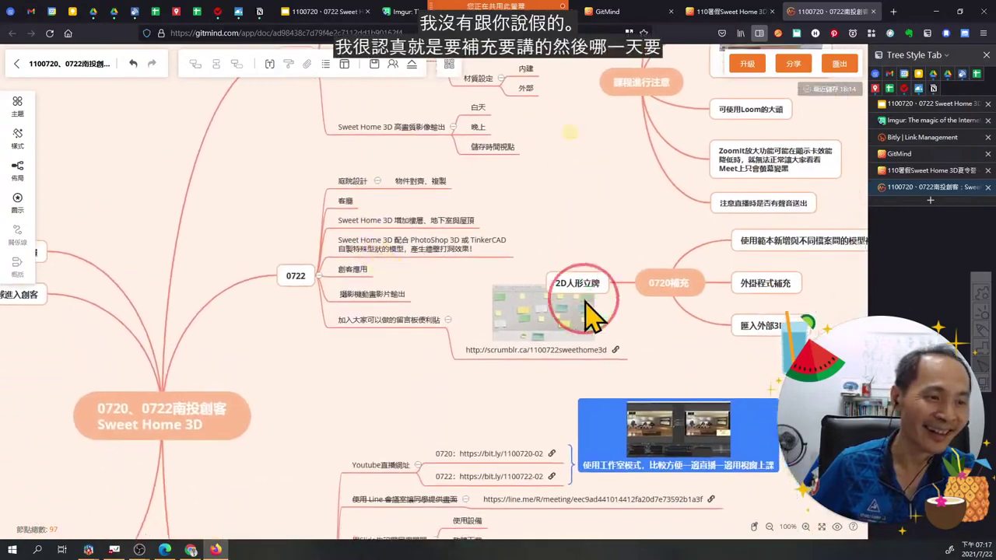
drag(659, 351, 455, 159)
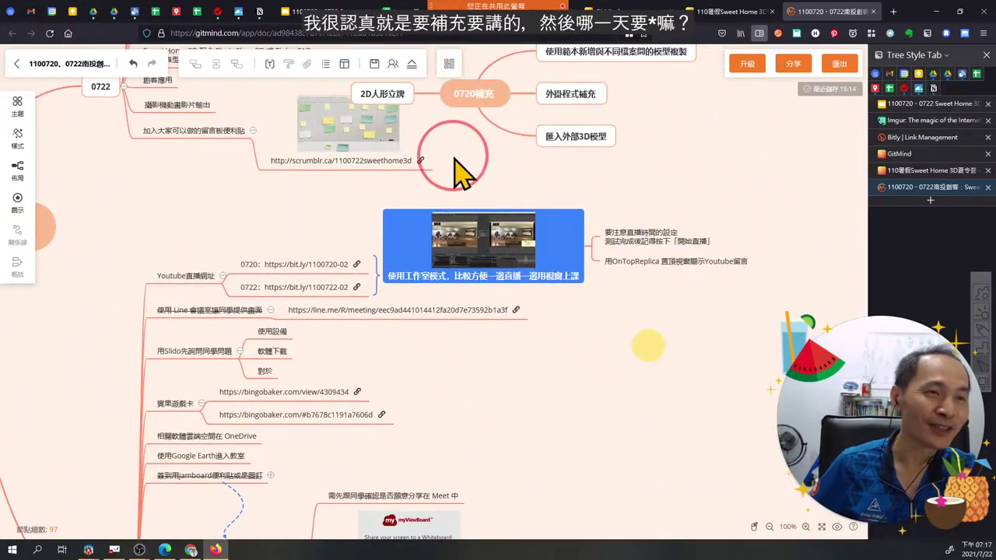
click(934, 11)
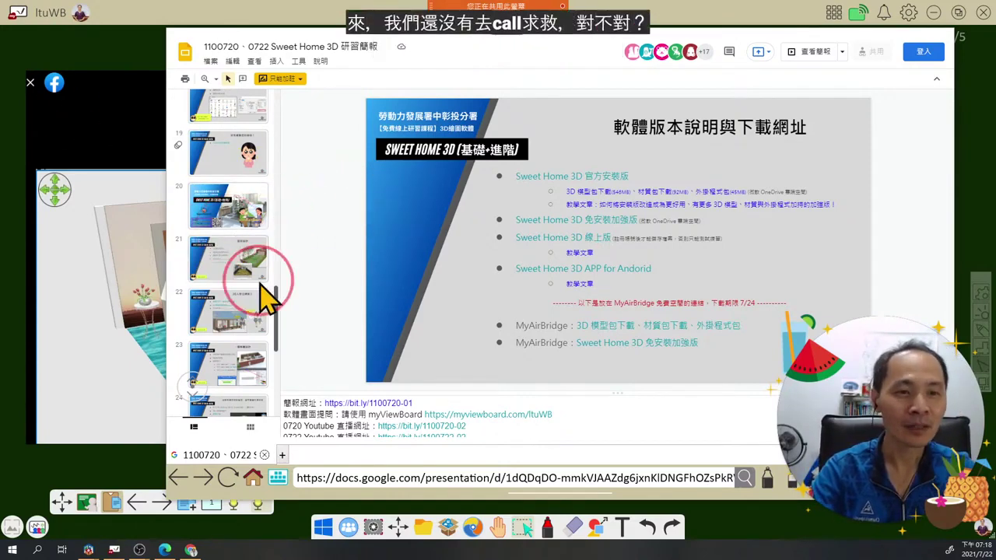
Go back through the 研習簡報 slides past 加入門窗 and display slide 15, 設定模型材質.
scroll(278, 313, up, 1)
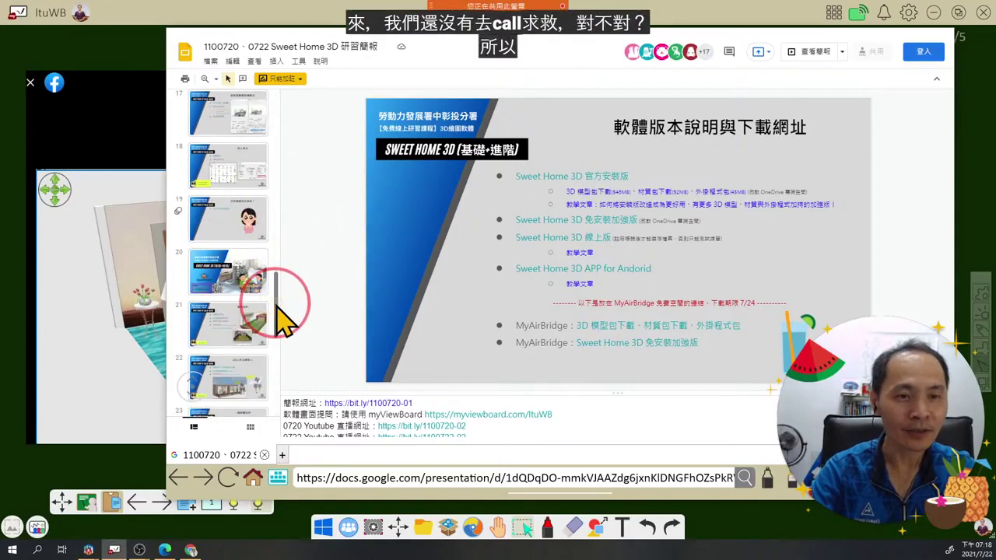
scroll(288, 287, up, 2)
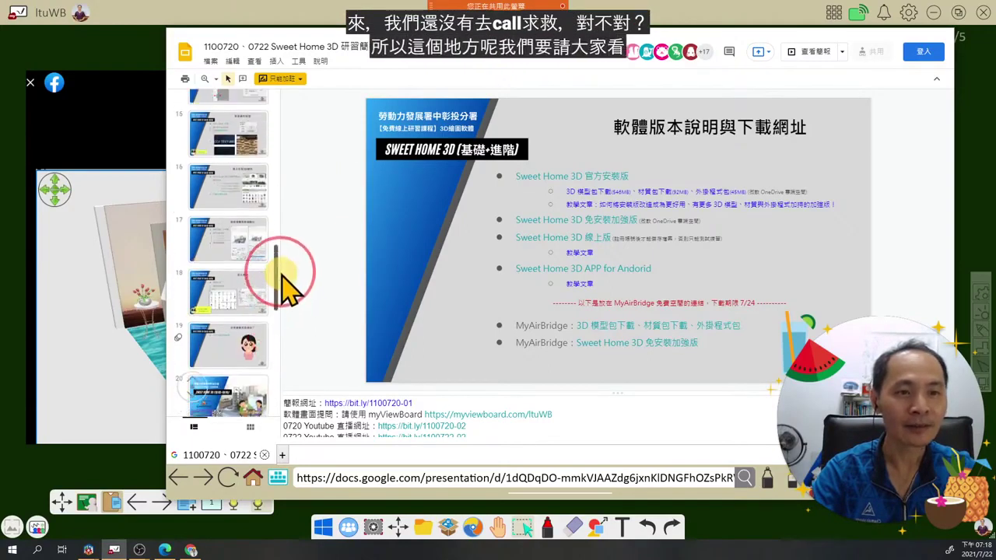
scroll(282, 274, up, 3)
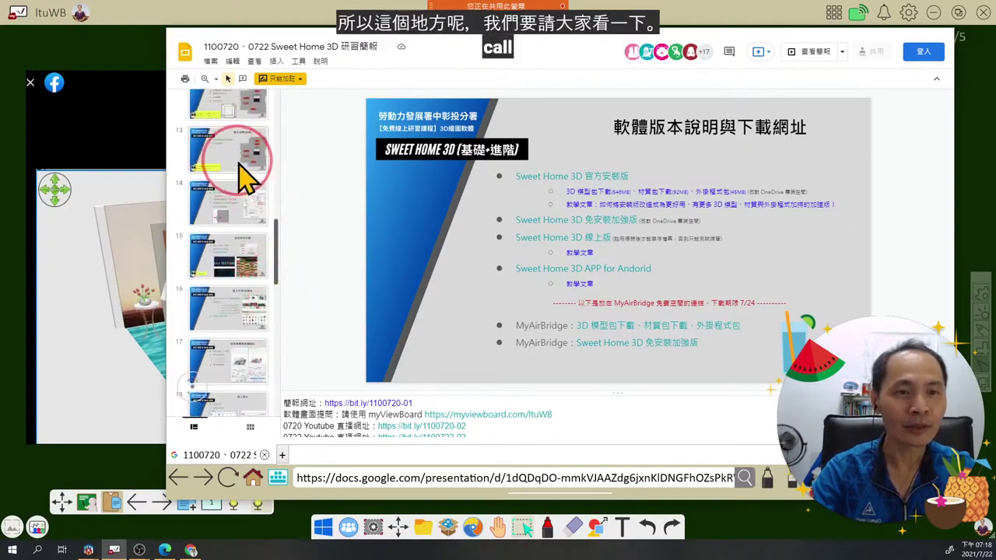
click(238, 163)
click(240, 198)
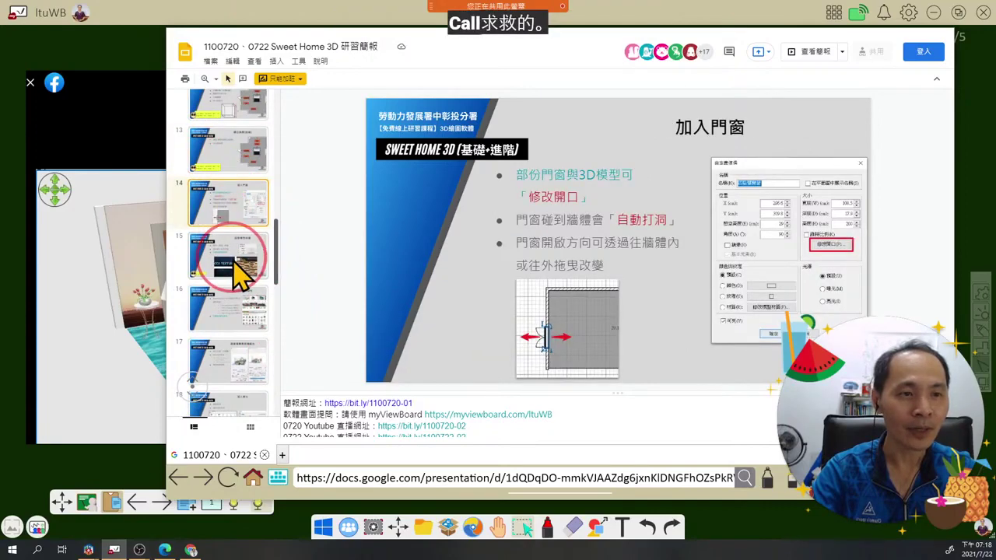
click(235, 259)
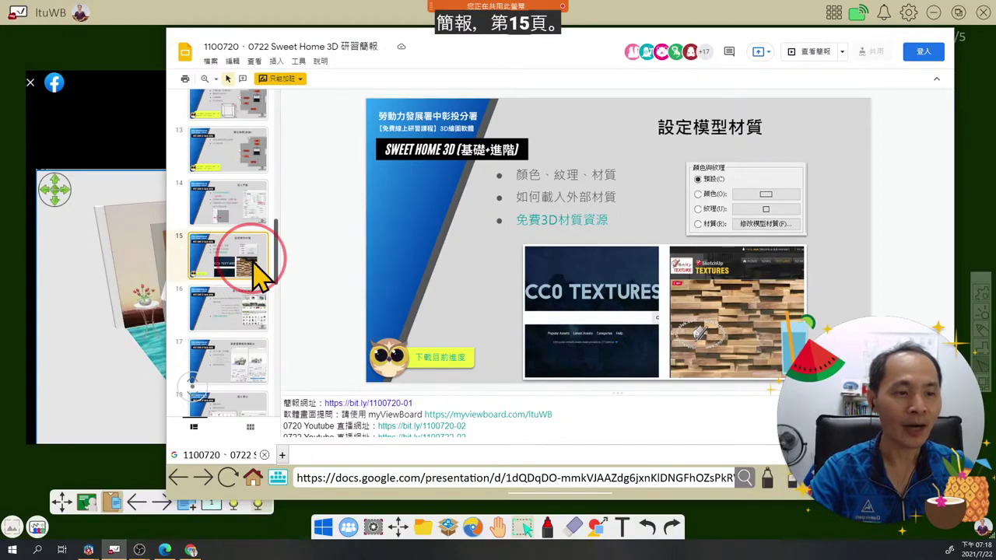
scroll(280, 264, up, 1)
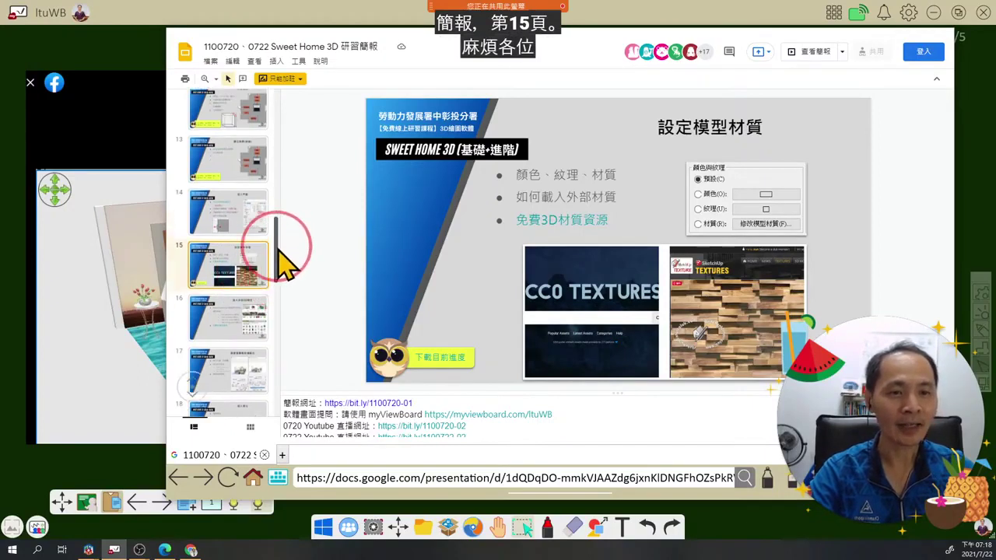
Minimize the browser showing the blog article and display slide 15 (設定模型材質) over the Sweet Home 3D window.
scroll(274, 250, up, 1)
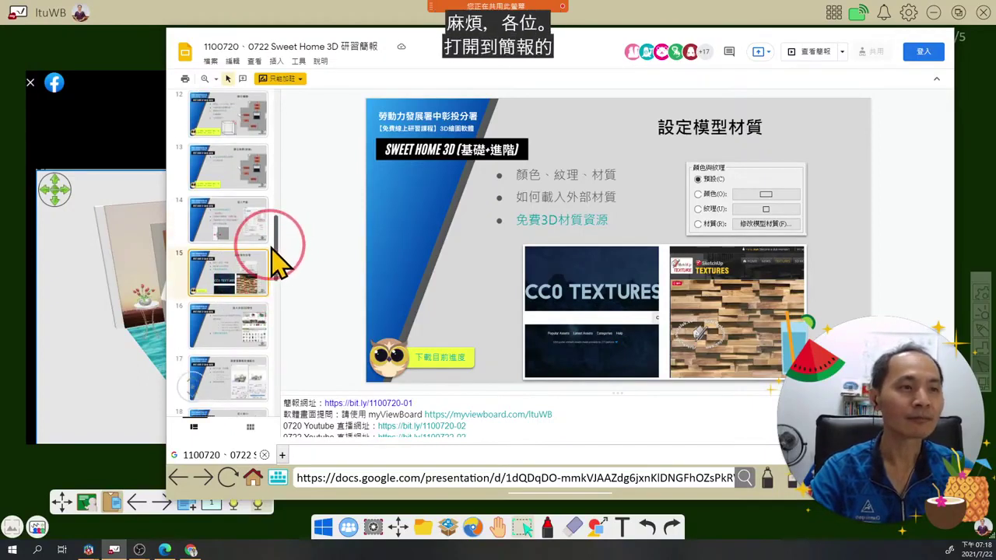
scroll(276, 249, up, 1)
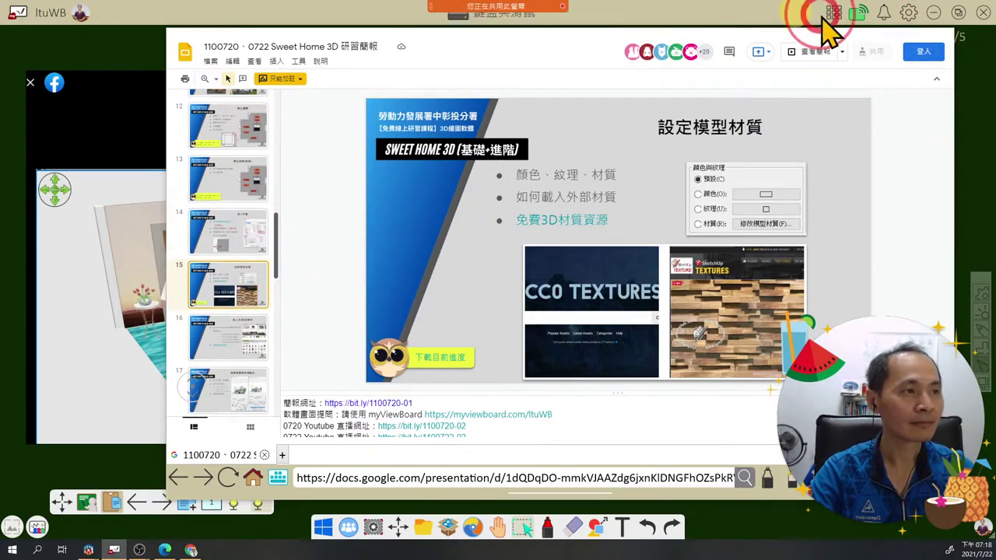
click(936, 16)
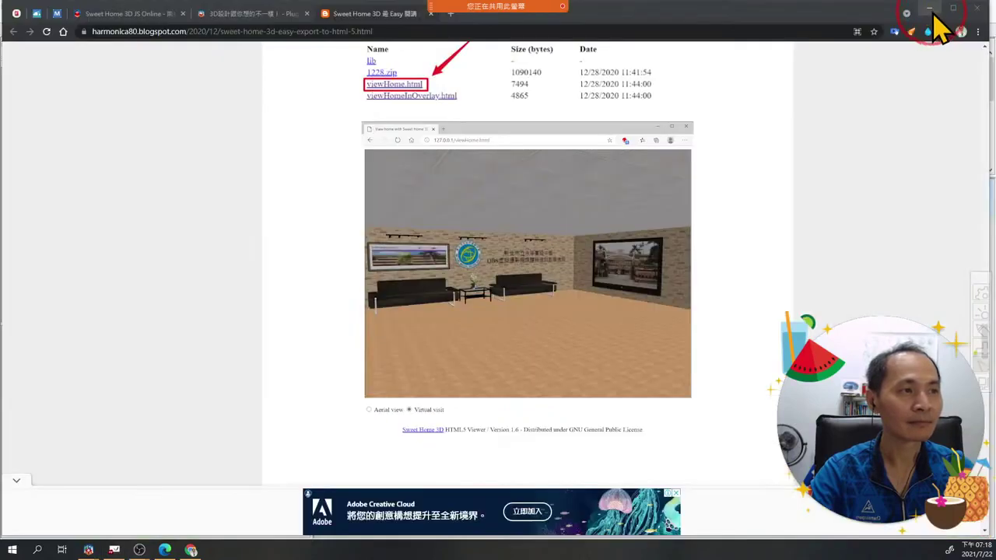
click(930, 9)
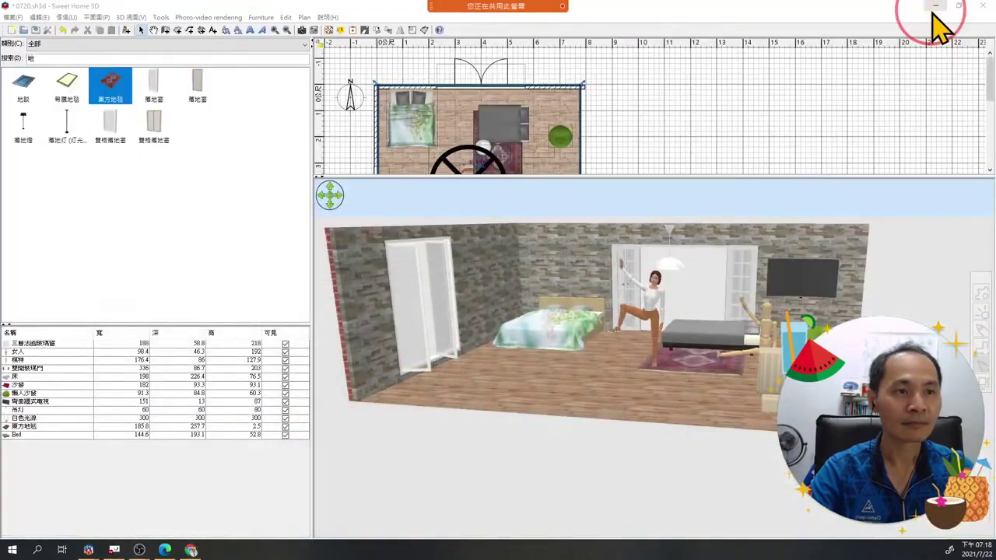
click(115, 551)
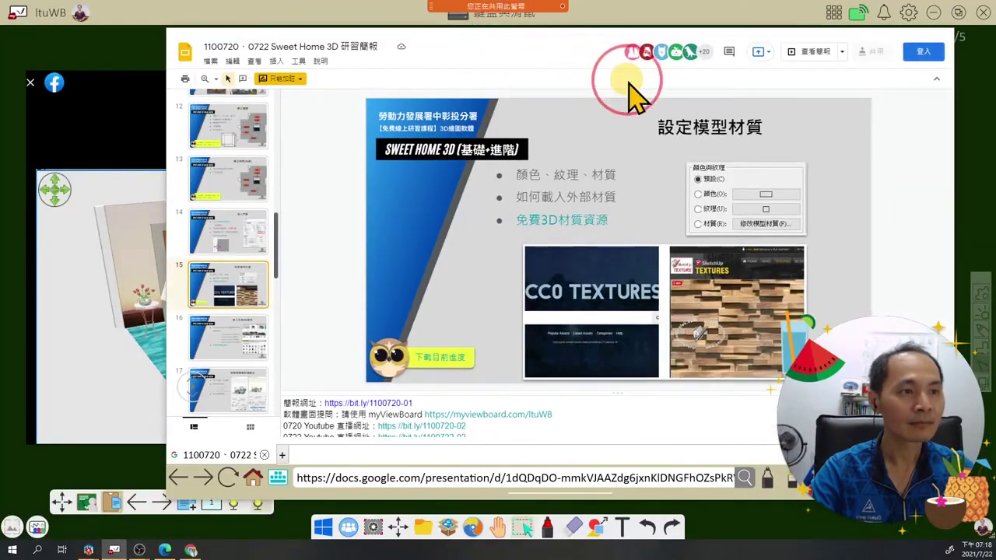
mouse_move(900, 536)
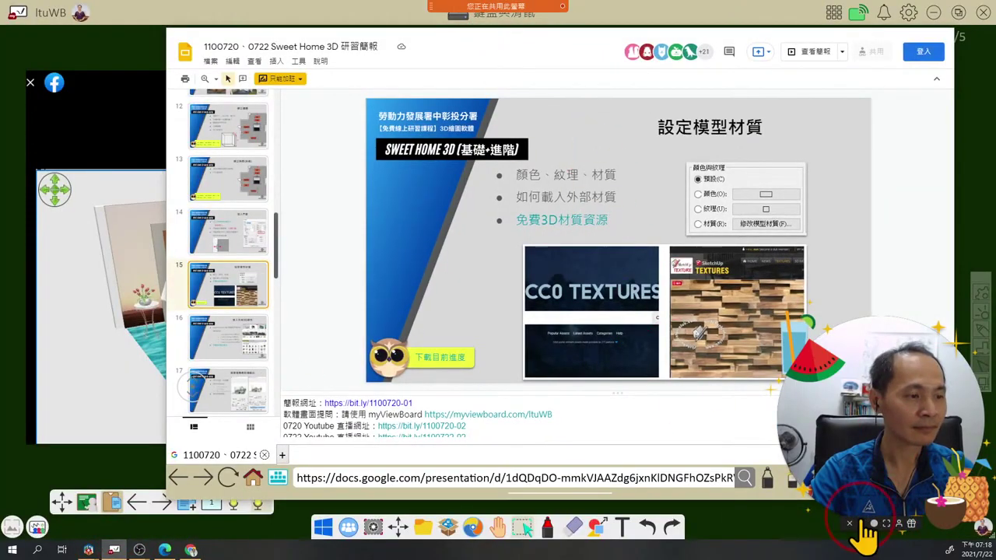
drag(863, 523, 949, 424)
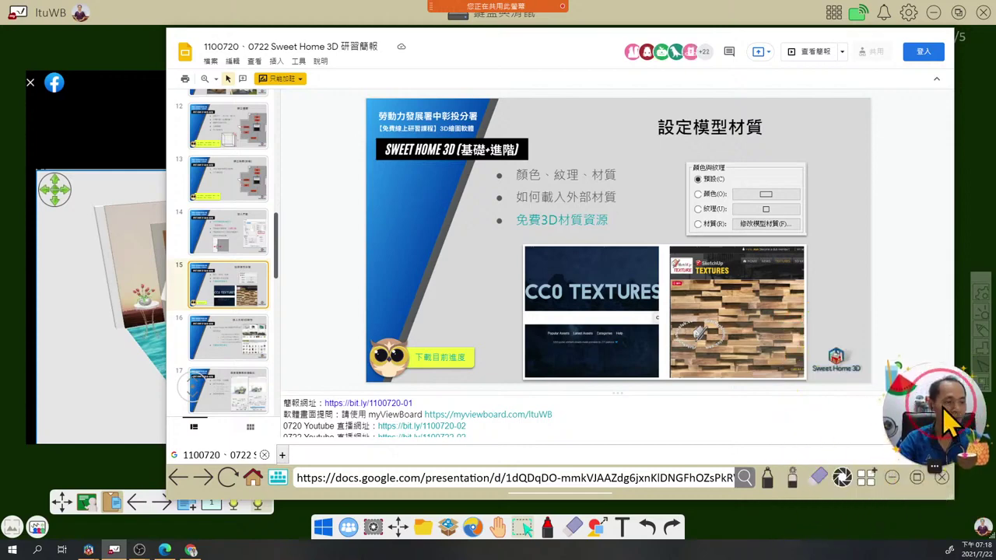
click(960, 13)
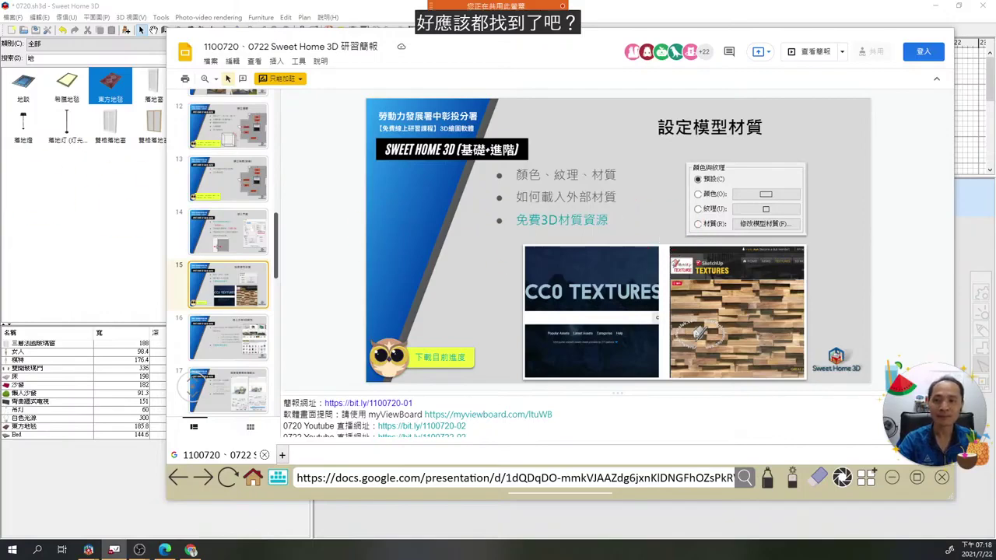
drag(856, 62, 916, 56)
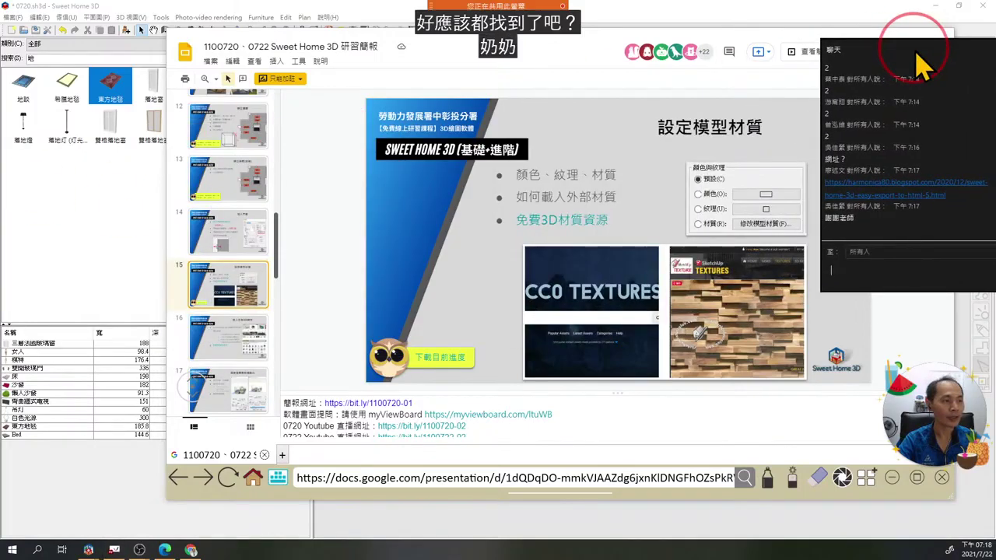
click(912, 66)
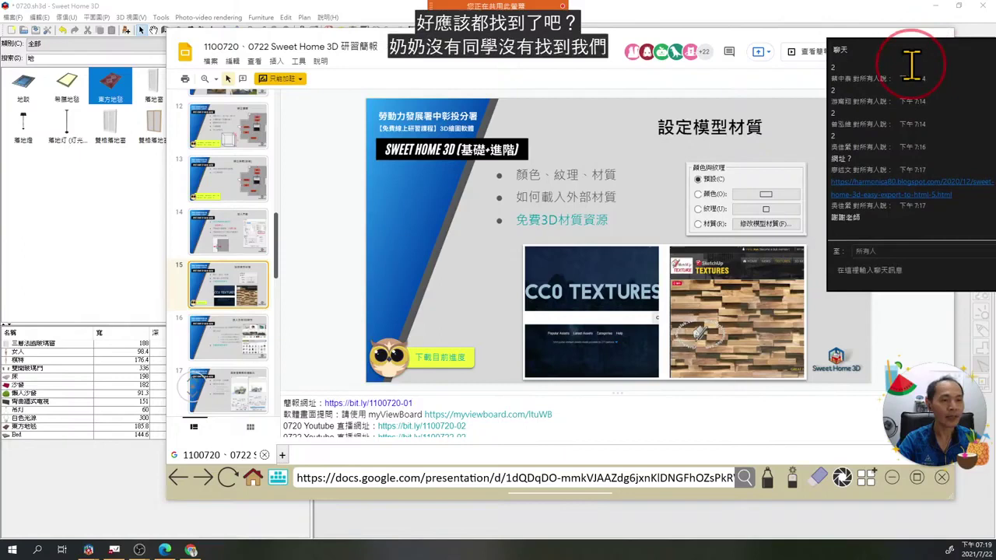
click(892, 271)
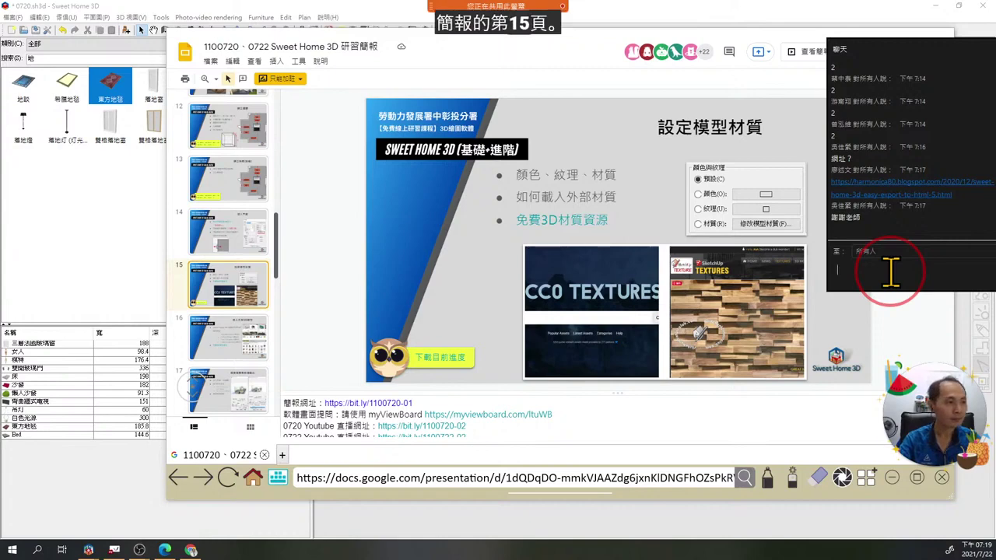
key(ctrl+grave)
double_click(903, 311)
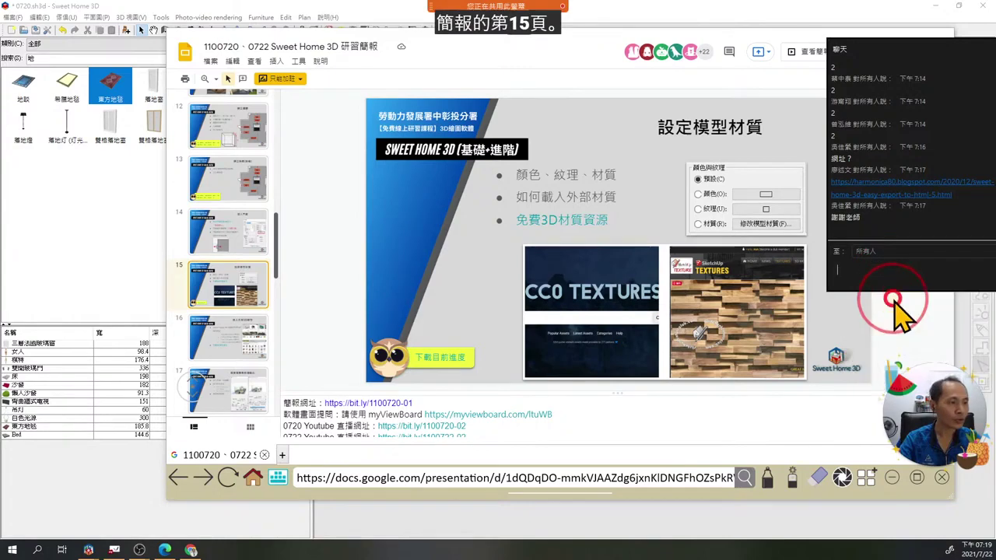
drag(971, 272, 989, 317)
key(BackSpace)
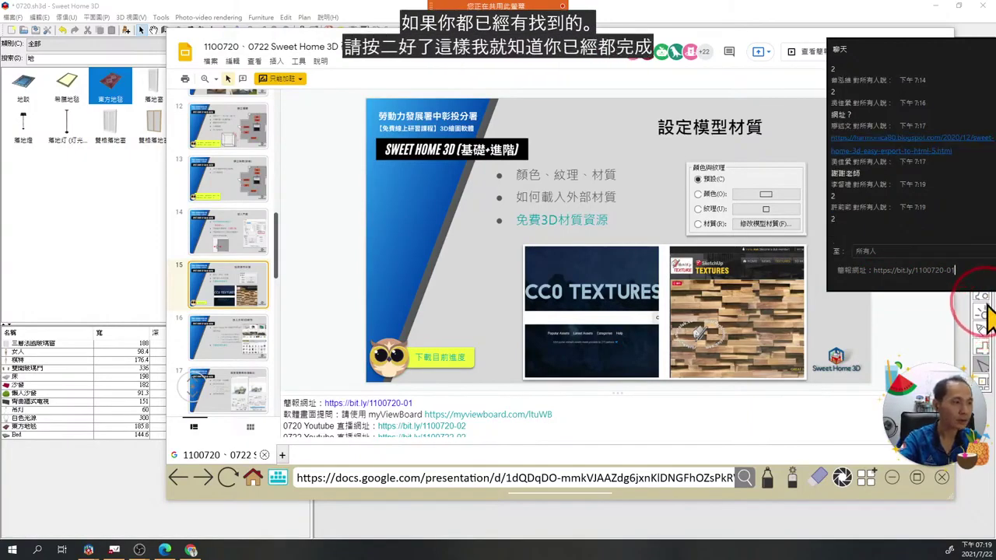
key(Return)
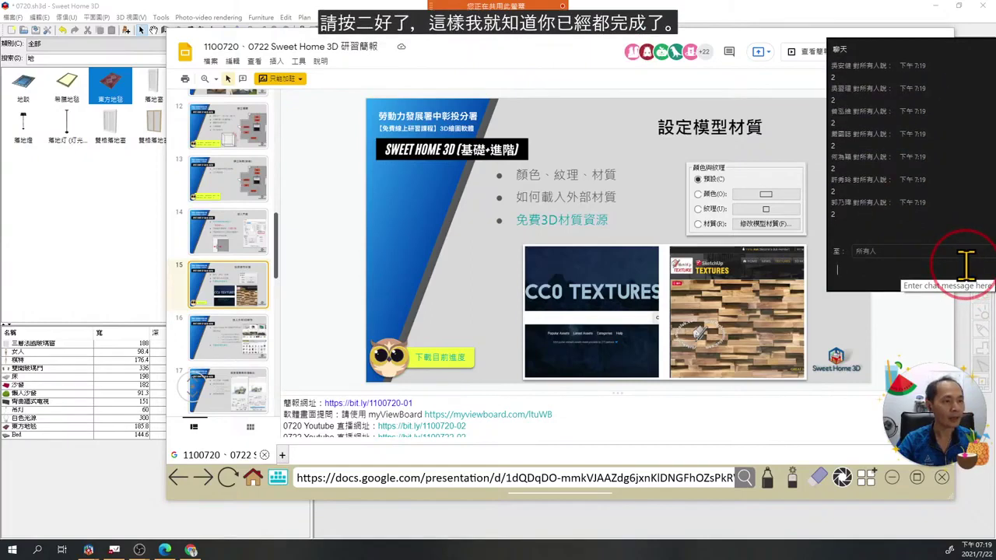
scroll(949, 201, up, 5)
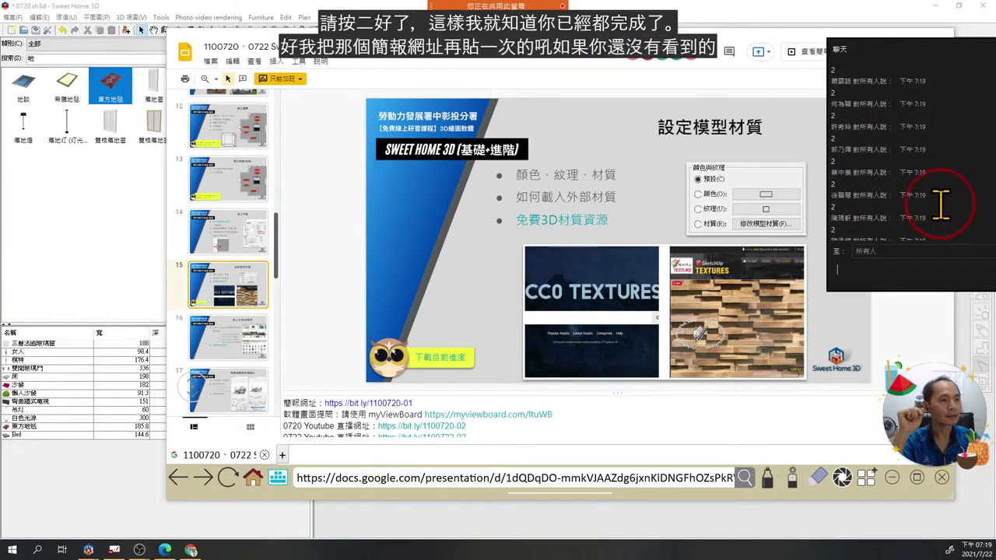
click(943, 56)
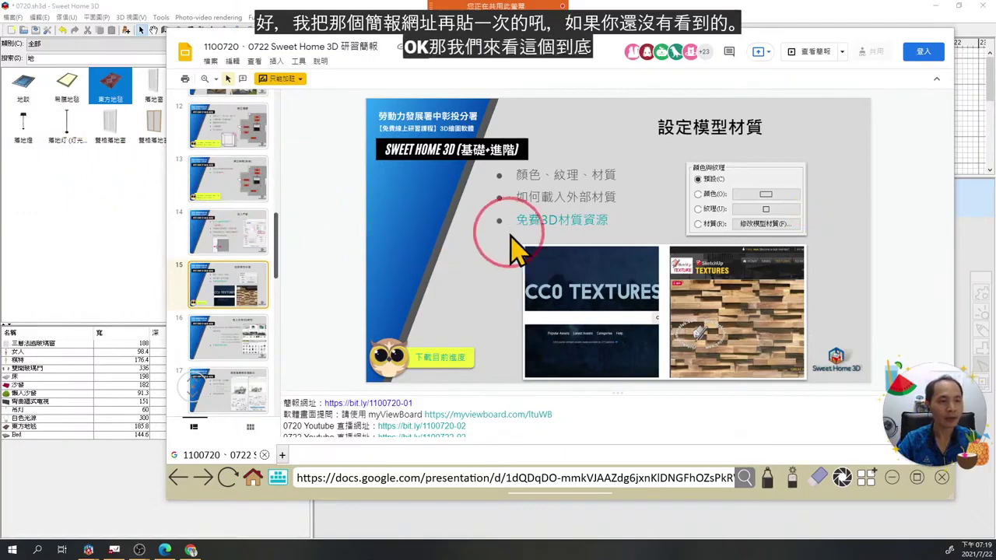
Present slide 15 and open its linked 免費3D材質資源 page.
click(811, 53)
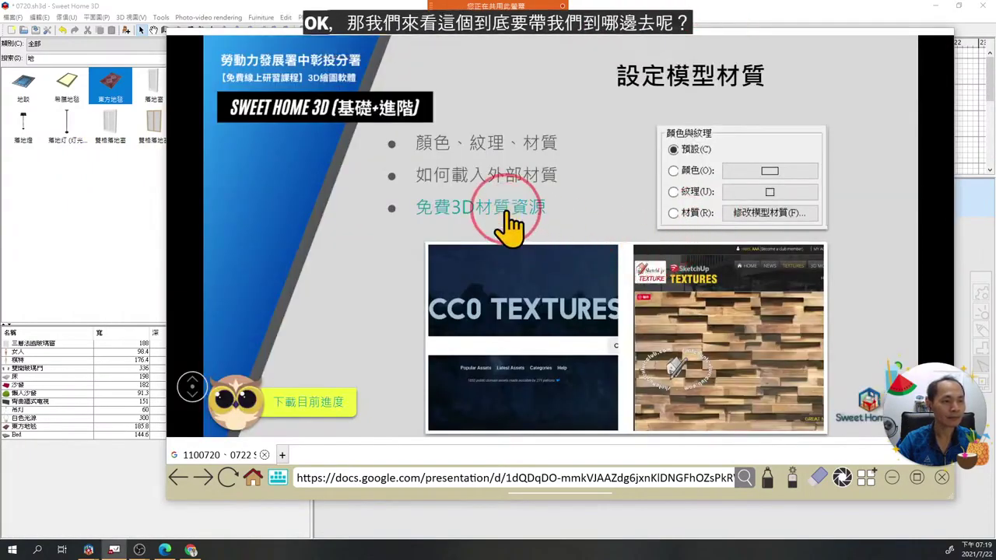
click(228, 393)
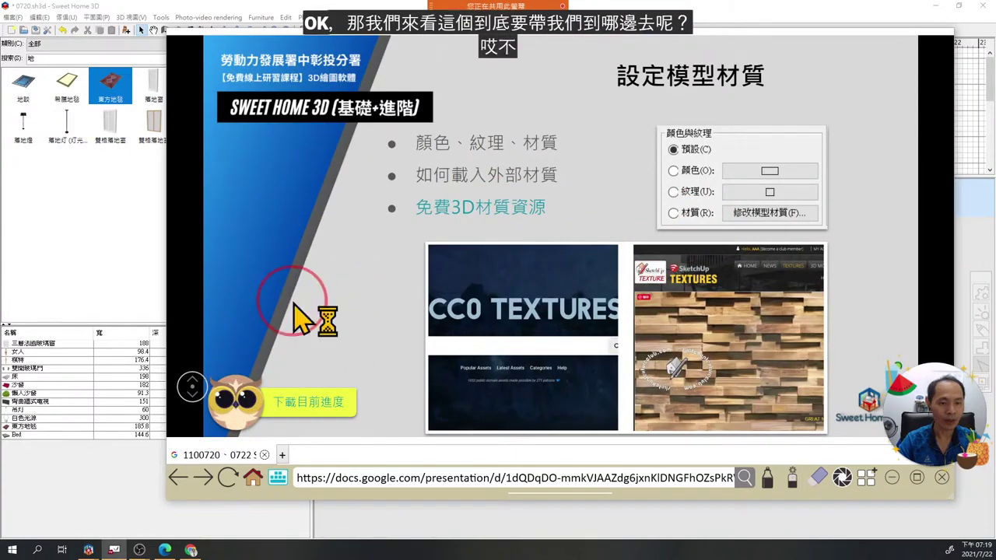
click(329, 455)
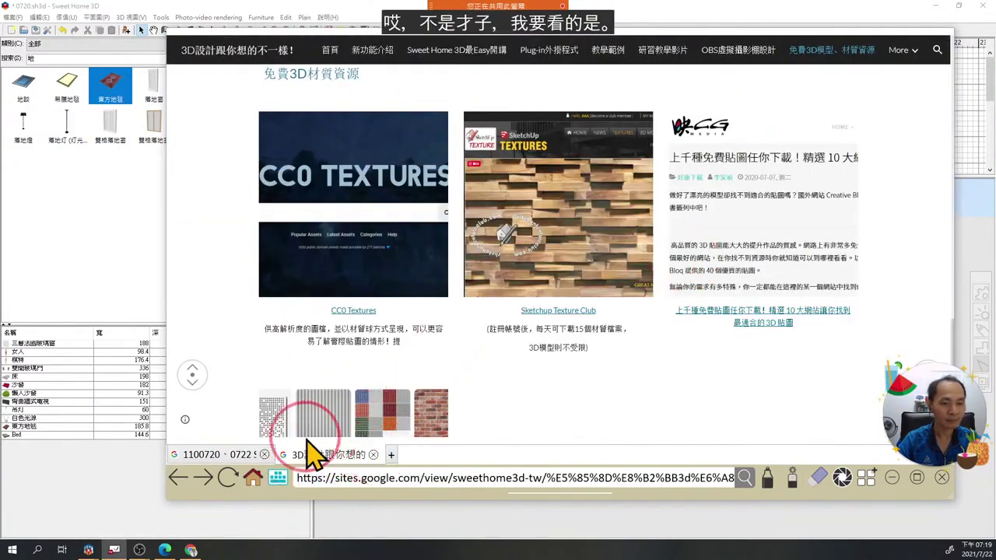
click(226, 455)
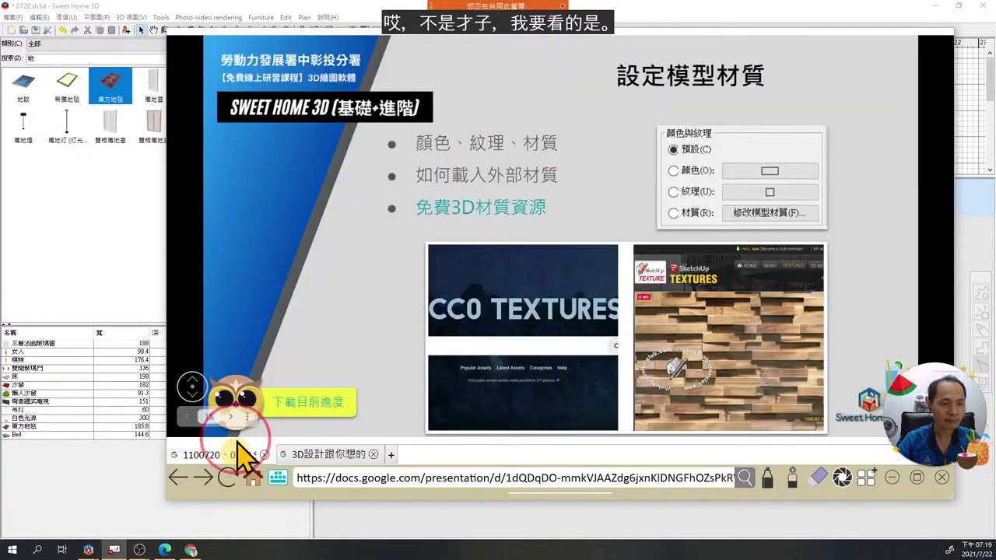
click(188, 417)
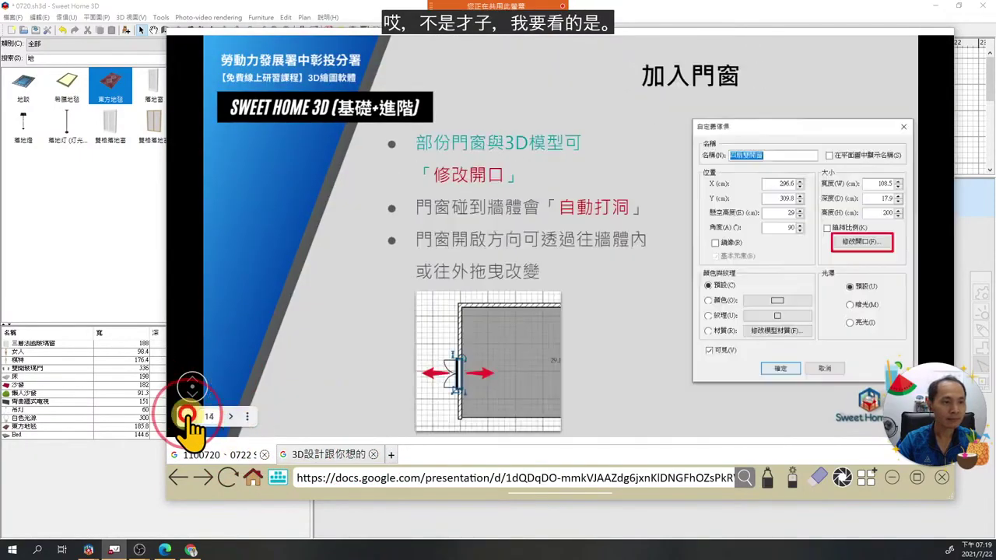
click(231, 417)
click(323, 456)
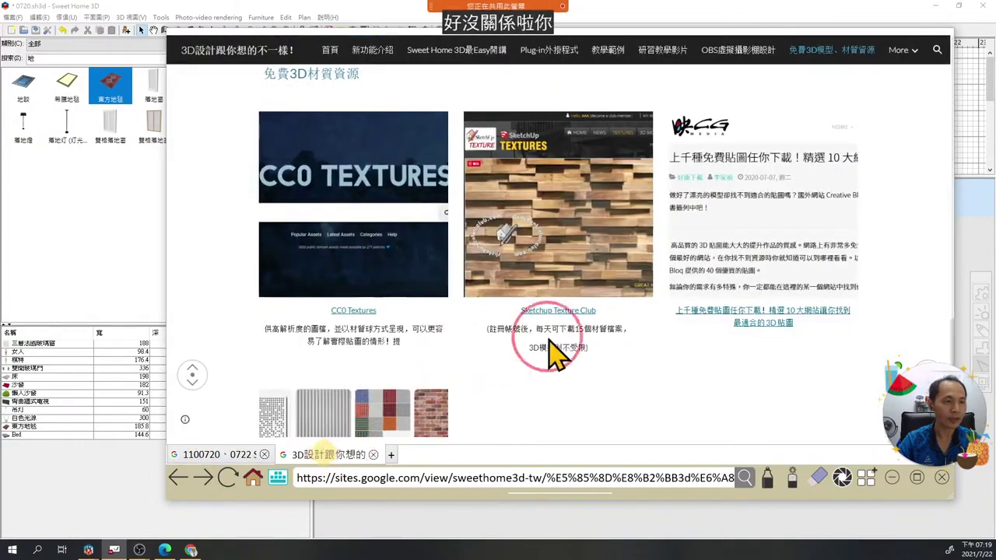
Go to the beginning of the resources page and highlight its title 免費3D模型、材質資源.
scroll(666, 293, up, 9)
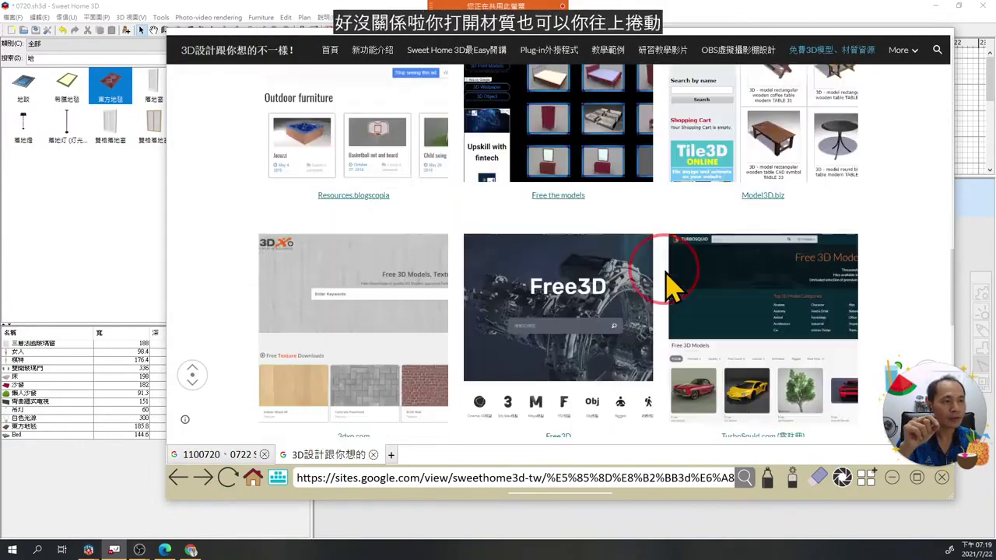
scroll(666, 288, up, 10)
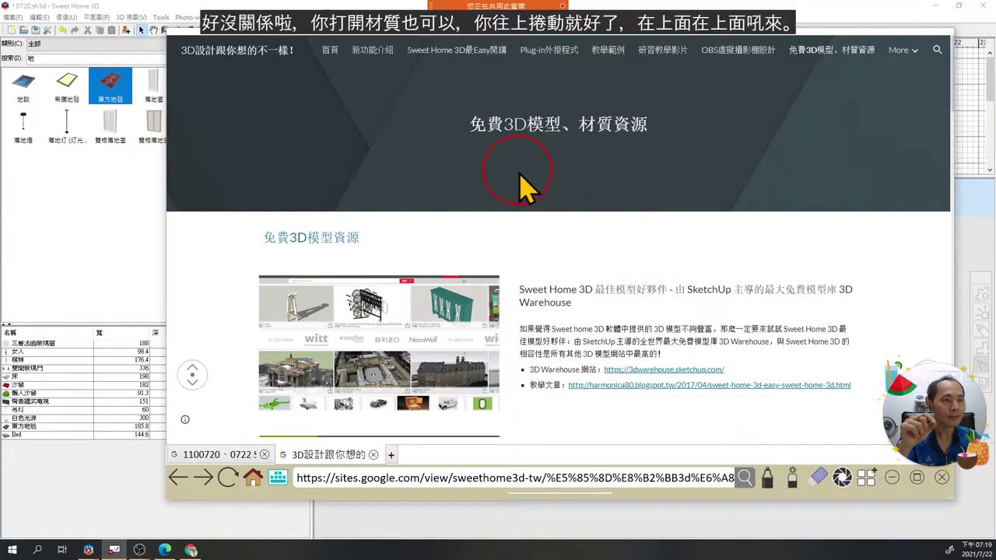
drag(532, 124, 657, 140)
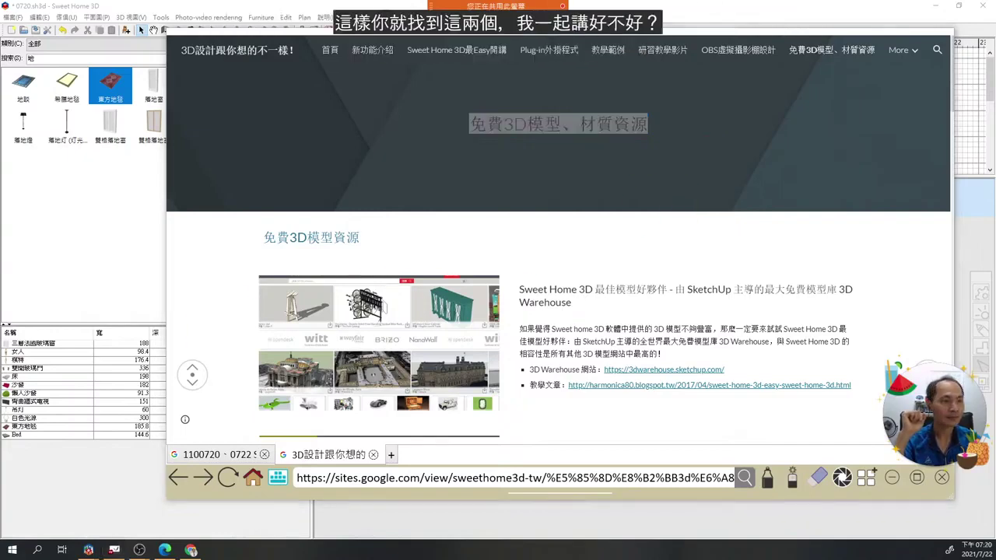
click(597, 260)
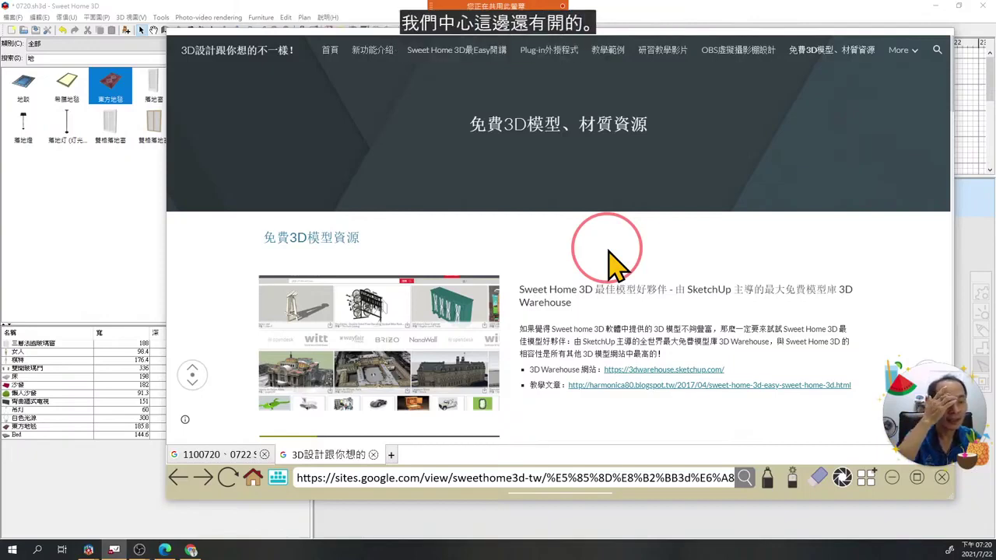
Highlight 好夥伴 in the 3D Warehouse heading and review the 3D Warehouse and archive3D entries.
mouse_move(688, 287)
mouse_down()
mouse_move(727, 284)
mouse_move(686, 288)
mouse_up()
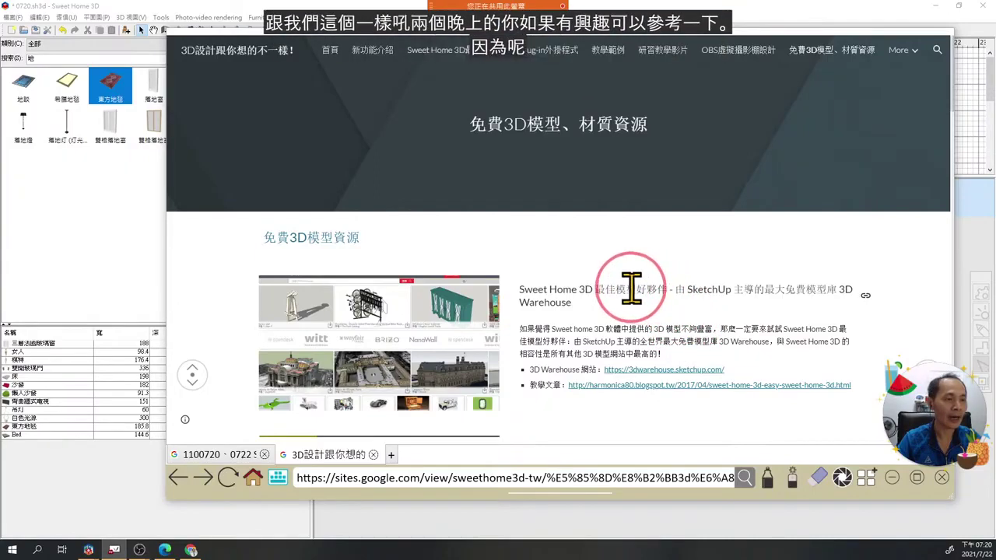
drag(636, 290, 669, 289)
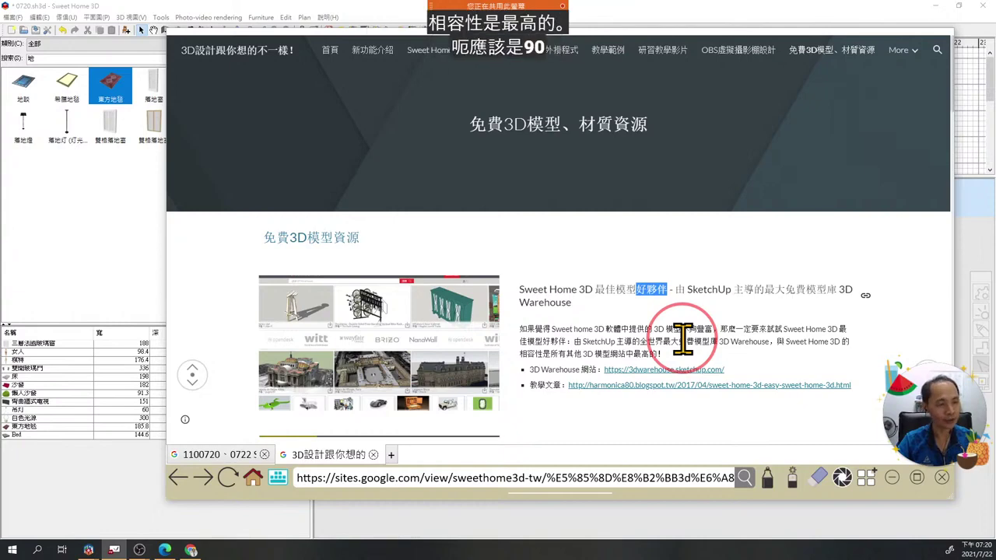
scroll(683, 338, down, 1)
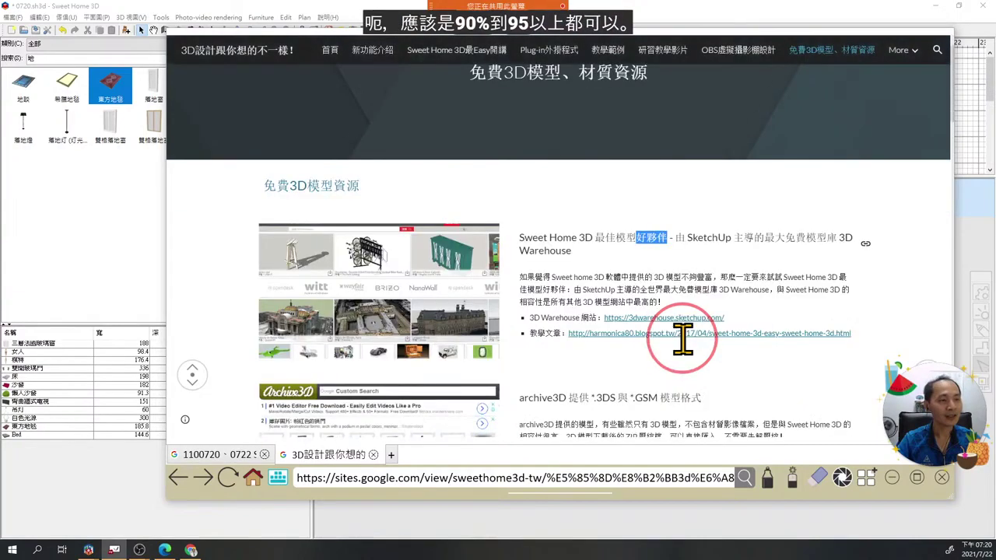
scroll(683, 340, down, 1)
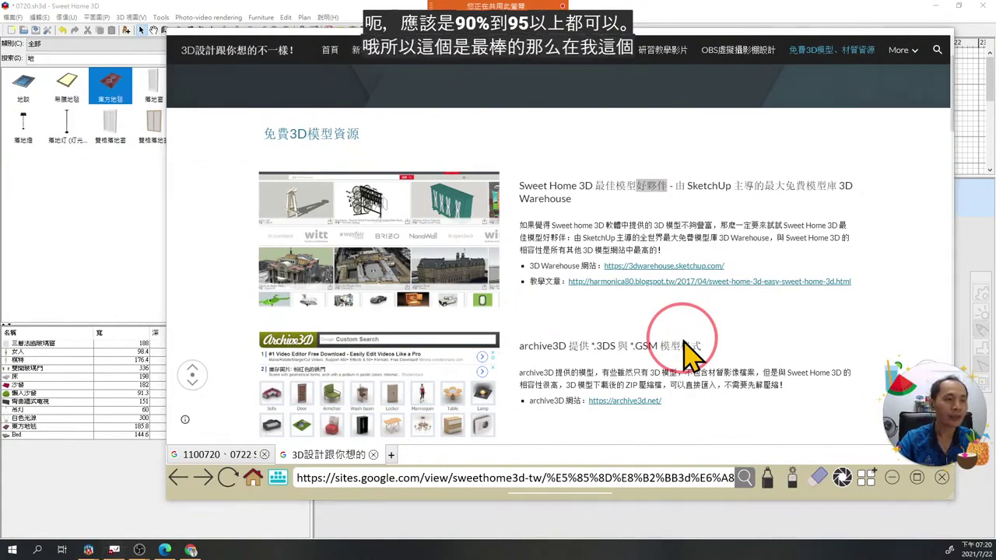
Annotate the model resource list in red with a long downward arrow, an upward arrow labelled 最高 and a check mark.
mouse_move(515, 204)
mouse_down()
mouse_move(515, 380)
mouse_move(498, 385)
mouse_move(529, 385)
mouse_up()
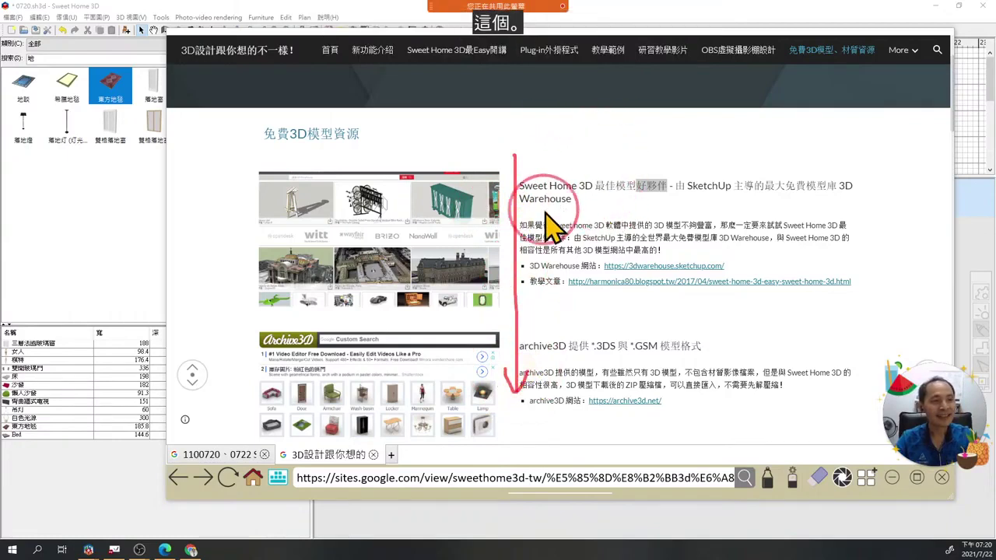
mouse_move(555, 131)
mouse_down()
mouse_move(572, 191)
mouse_move(580, 167)
mouse_up()
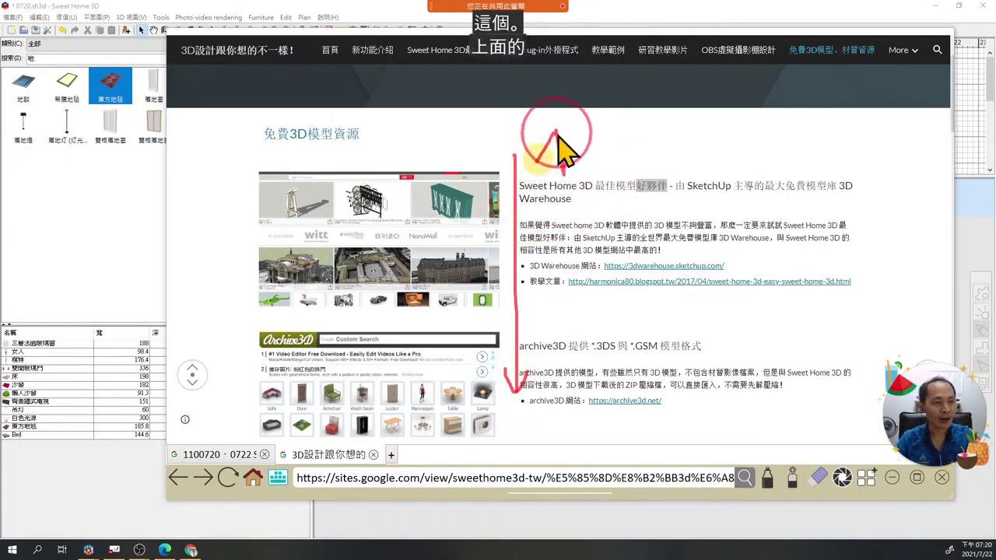
mouse_move(614, 106)
mouse_down()
mouse_move(603, 105)
mouse_move(614, 179)
mouse_move(607, 132)
mouse_move(634, 159)
mouse_move(700, 160)
mouse_move(661, 179)
mouse_up()
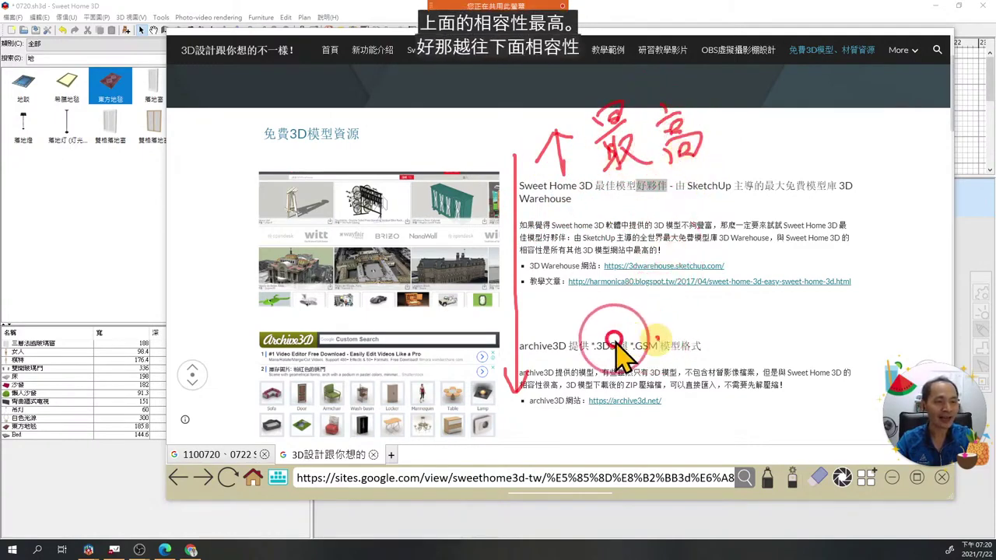
mouse_move(403, 362)
mouse_down()
mouse_move(455, 334)
mouse_move(514, 397)
mouse_move(530, 372)
mouse_up()
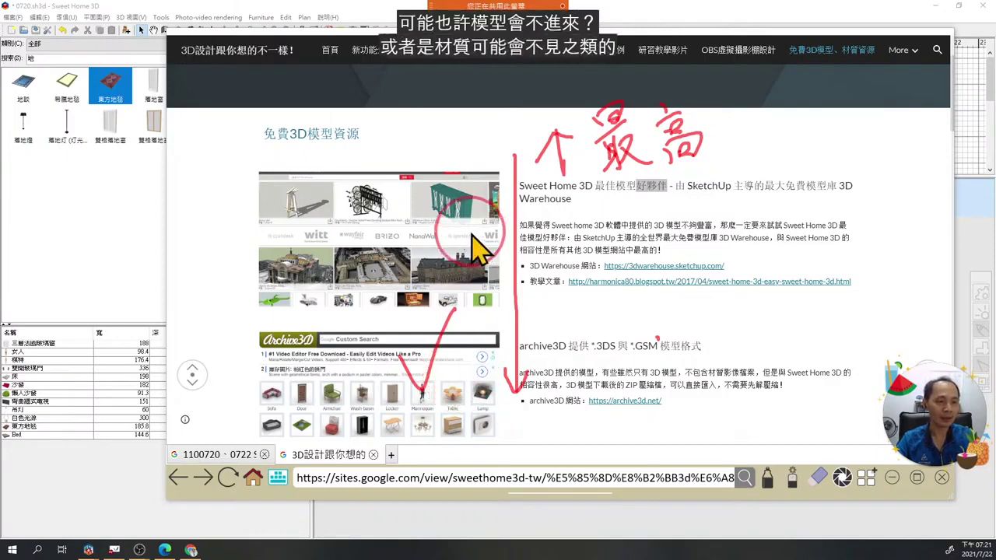
mouse_move(528, 227)
mouse_down()
mouse_move(599, 163)
mouse_move(620, 220)
mouse_move(539, 259)
mouse_move(527, 246)
mouse_move(595, 261)
mouse_up()
mouse_move(778, 198)
mouse_down()
mouse_move(816, 187)
mouse_move(847, 164)
mouse_move(879, 204)
mouse_up()
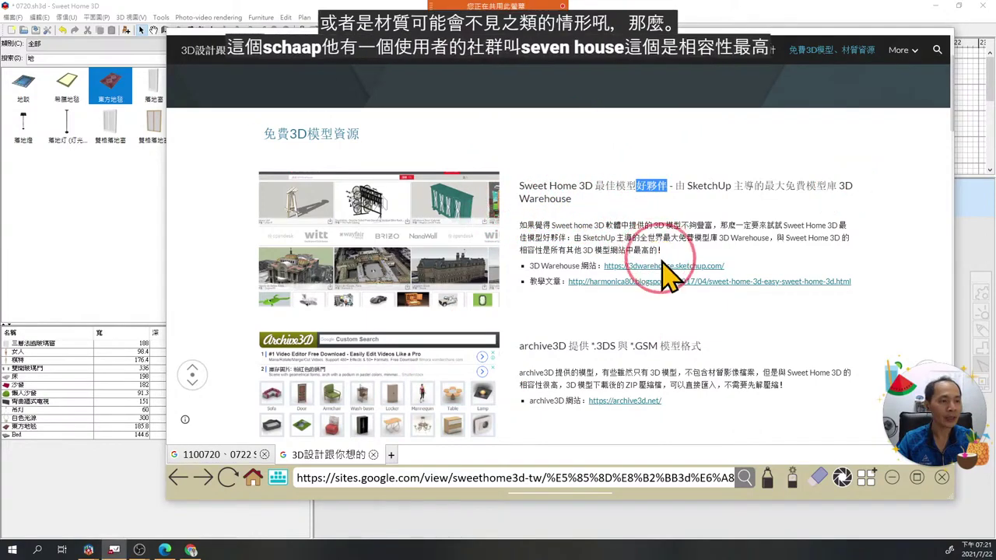
Open the 3D Warehouse site linked on the resources page and remove its full web address from the address field.
click(663, 268)
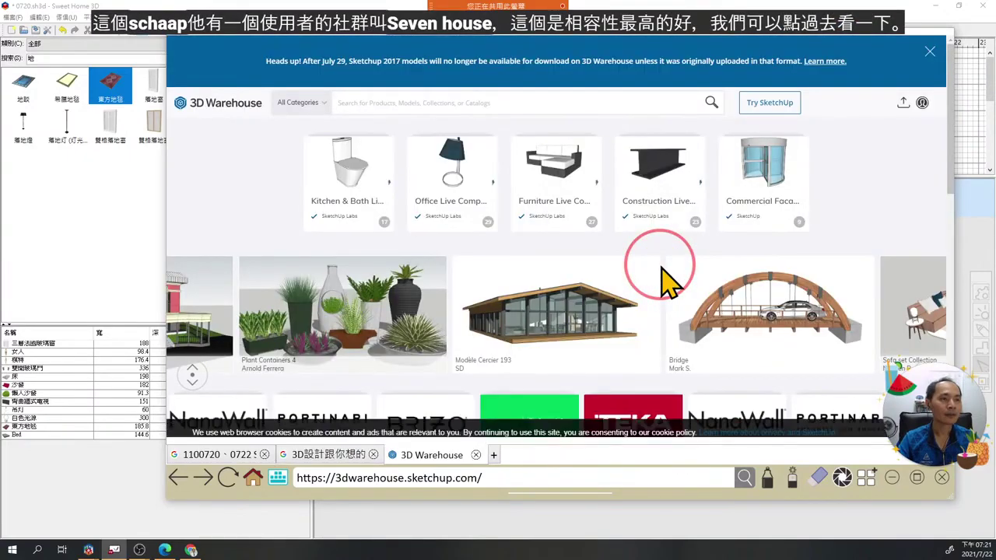
click(496, 482)
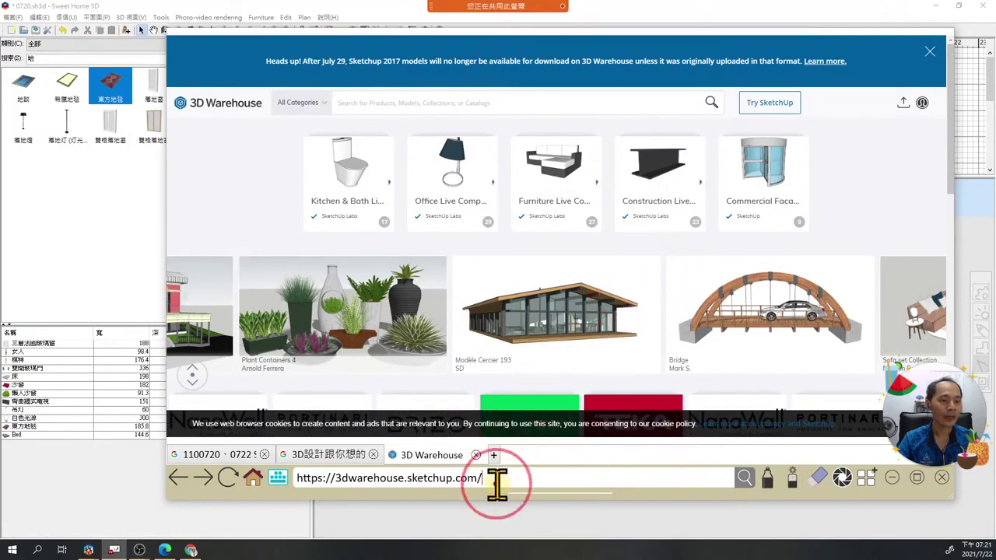
drag(305, 482, 516, 483)
key(BackSpace)
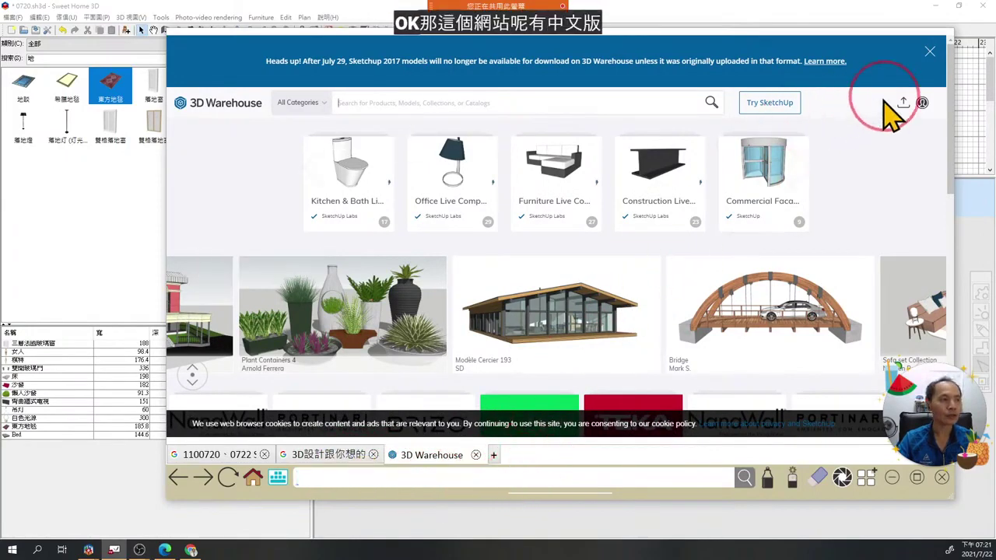
click(930, 52)
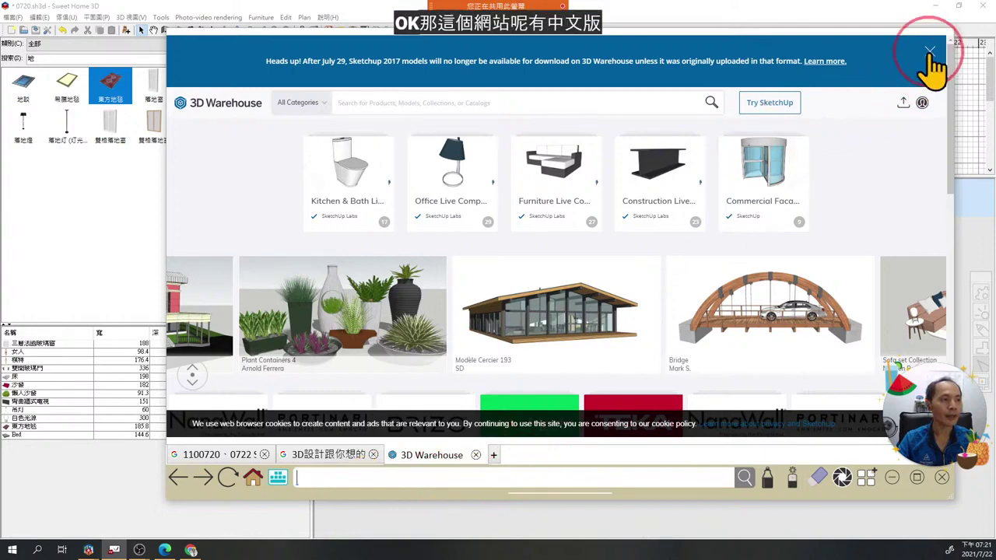
Switch to Chrome and open the 3D Warehouse website at 3dwarehouse.sketchup.com by looking up 3dwarehouse.
click(192, 549)
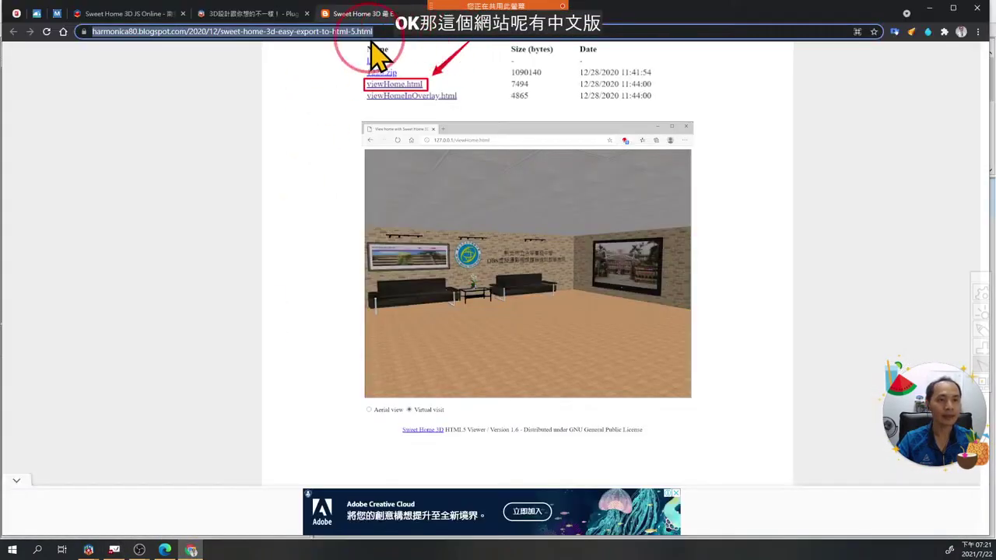
key(ctrl+v)
key(Return)
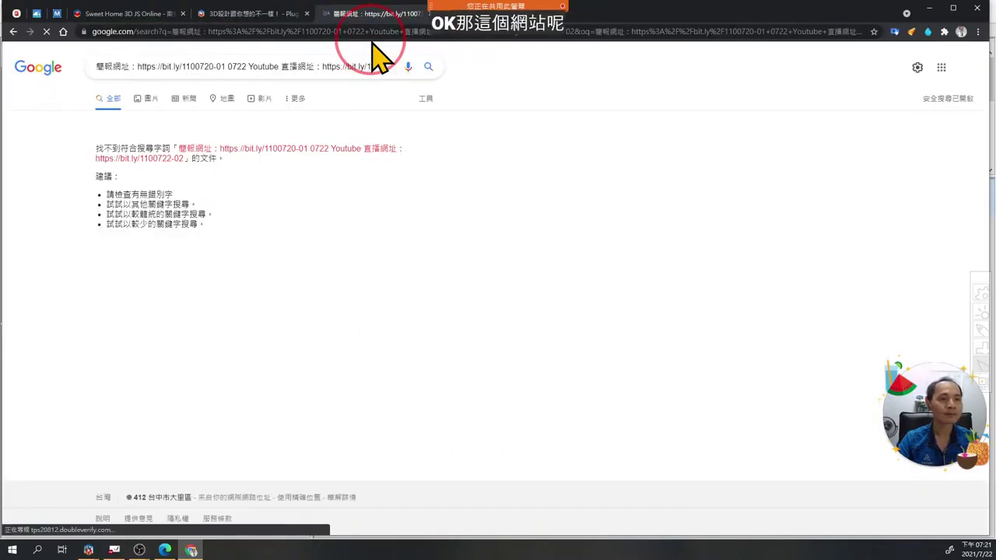
click(328, 31)
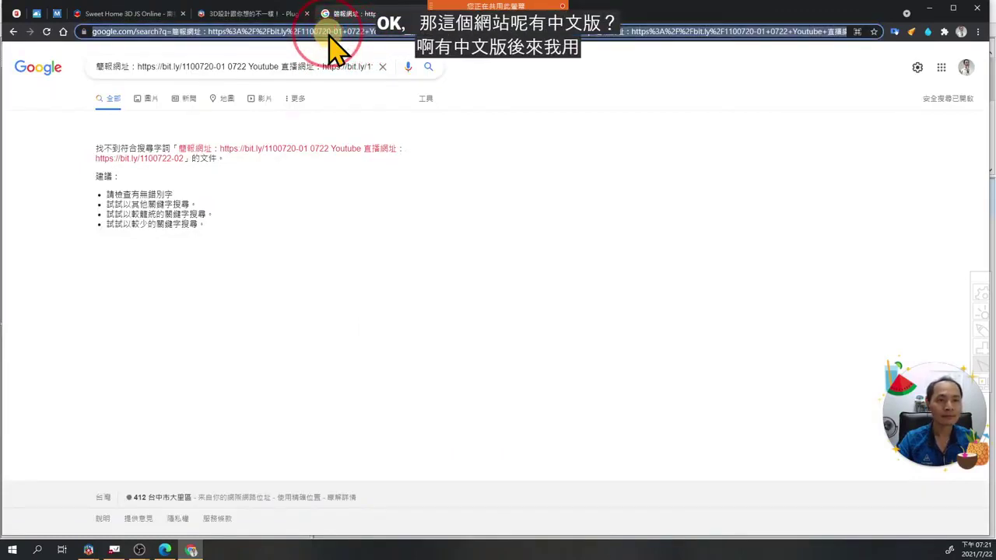
text(3)
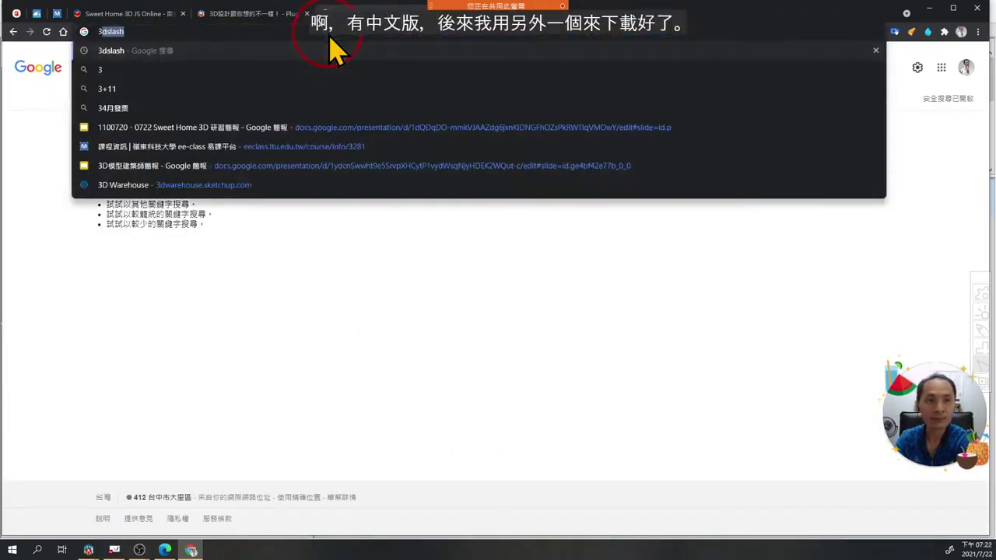
text(dwarehouse)
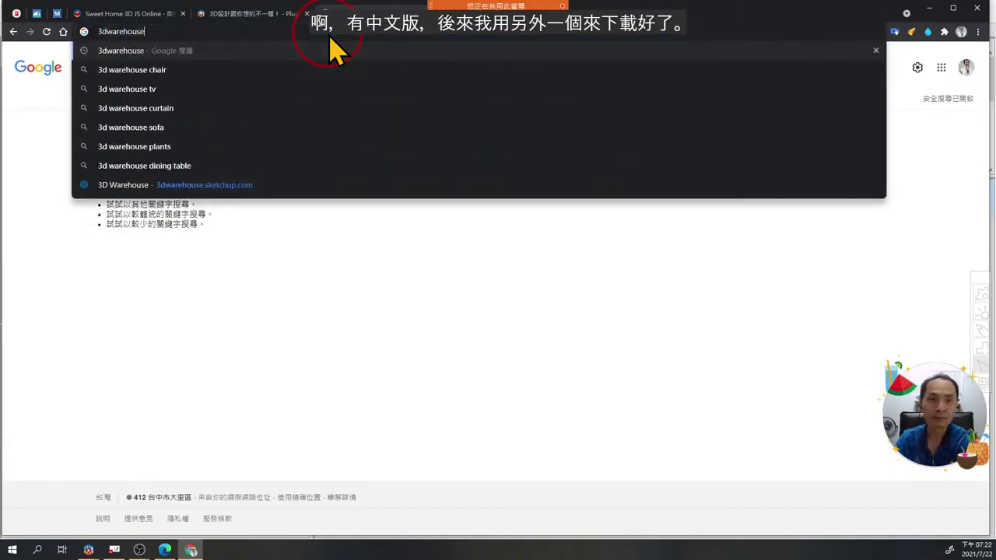
key(Return)
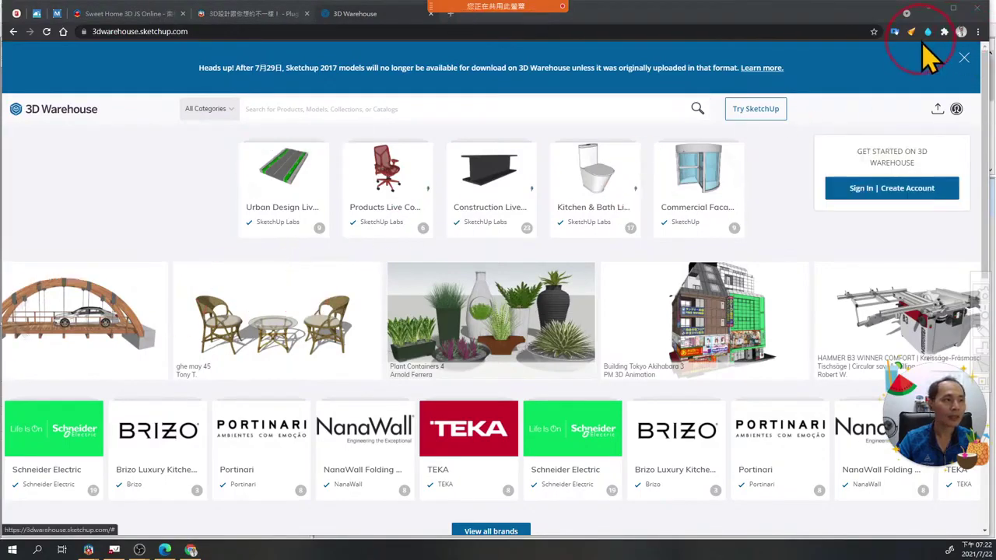
Dismiss the SketchUp 2017 notice and change the 3D Warehouse site language to 繁體中文.
click(966, 60)
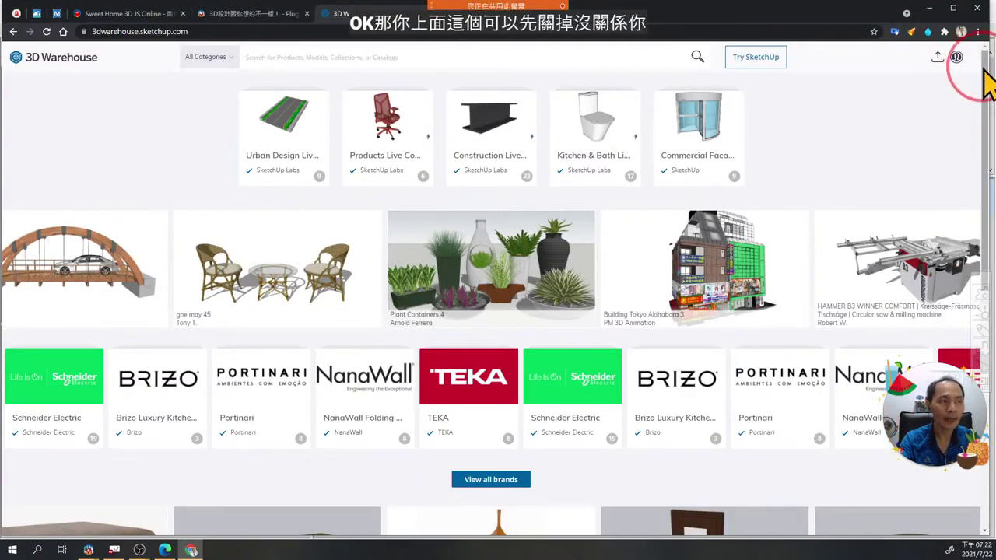
mouse_move(986, 78)
mouse_down()
mouse_move(986, 171)
mouse_move(971, 251)
mouse_move(978, 367)
mouse_move(912, 486)
mouse_up()
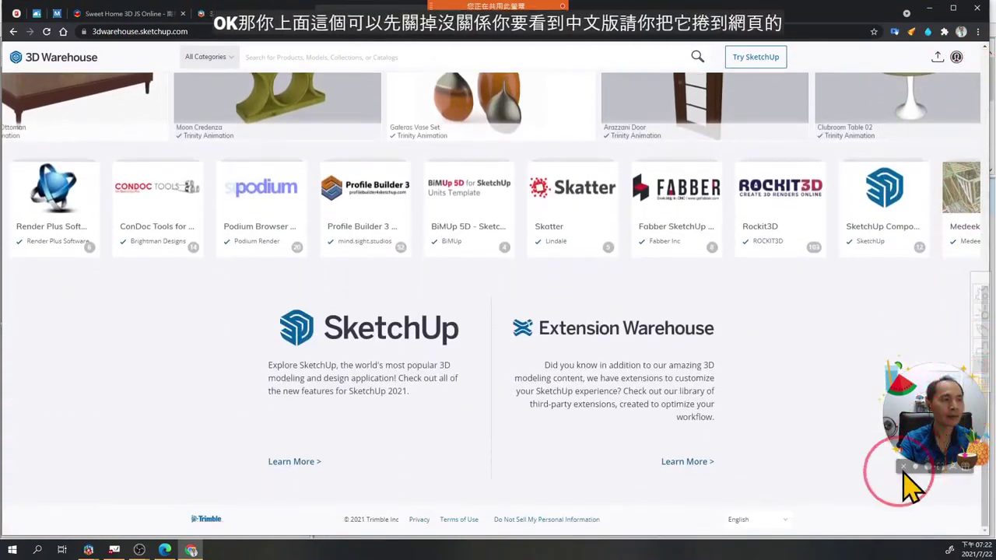
click(786, 520)
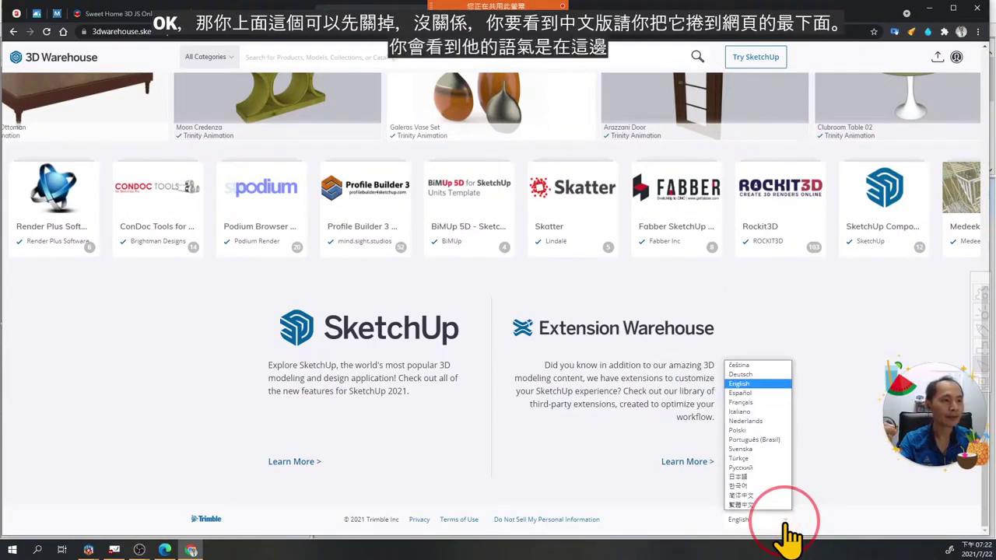
click(756, 504)
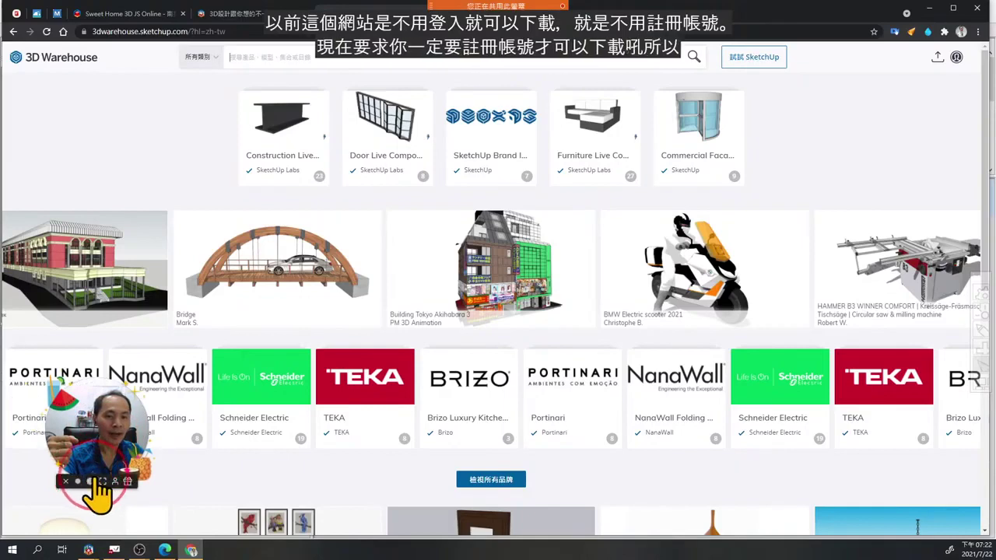
Show the meeting chat window for keyword suggestions and move it clear of the 3D Warehouse search field.
click(90, 483)
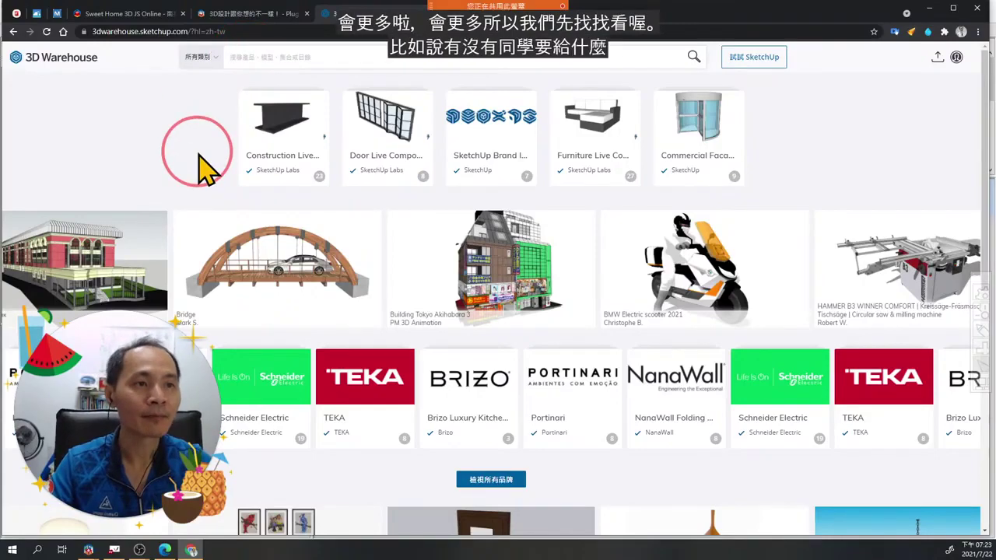
click(327, 57)
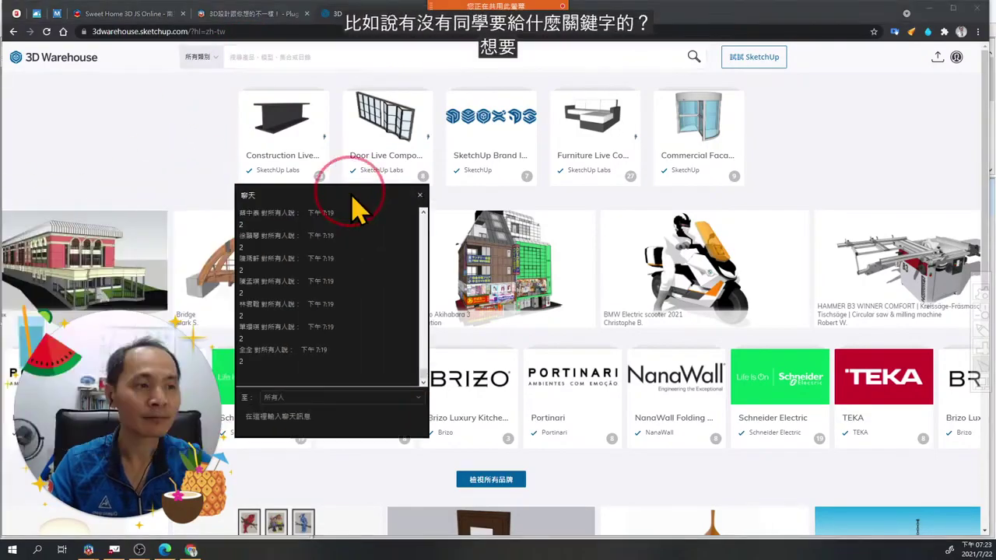
drag(355, 211, 912, 94)
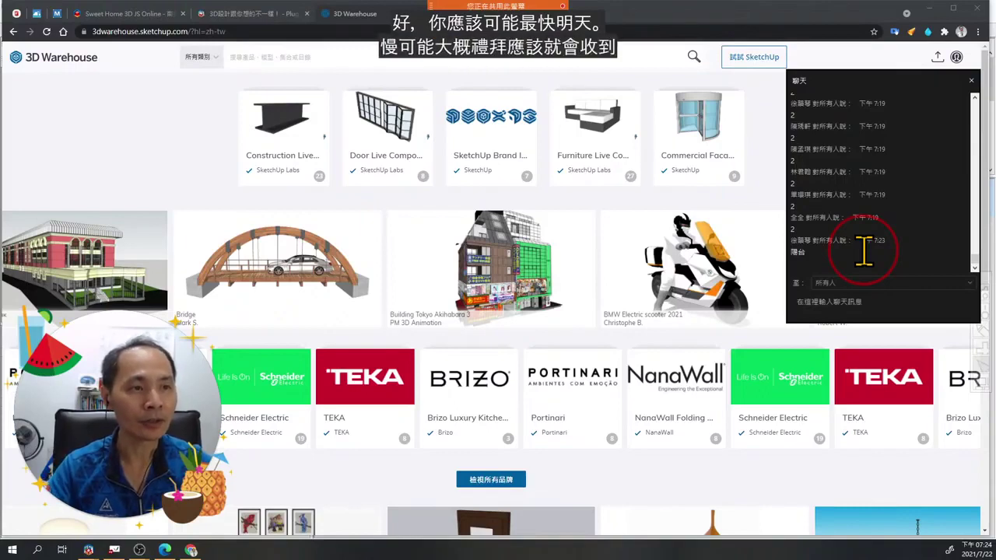
Search 3D Warehouse for 陽台 and show the matching 模型 results.
click(268, 56)
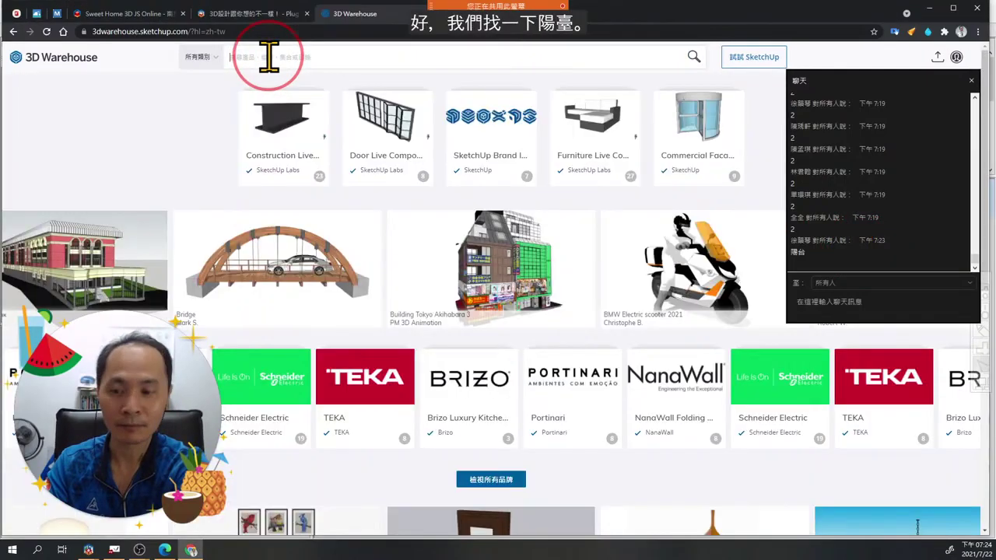
text(陽台)
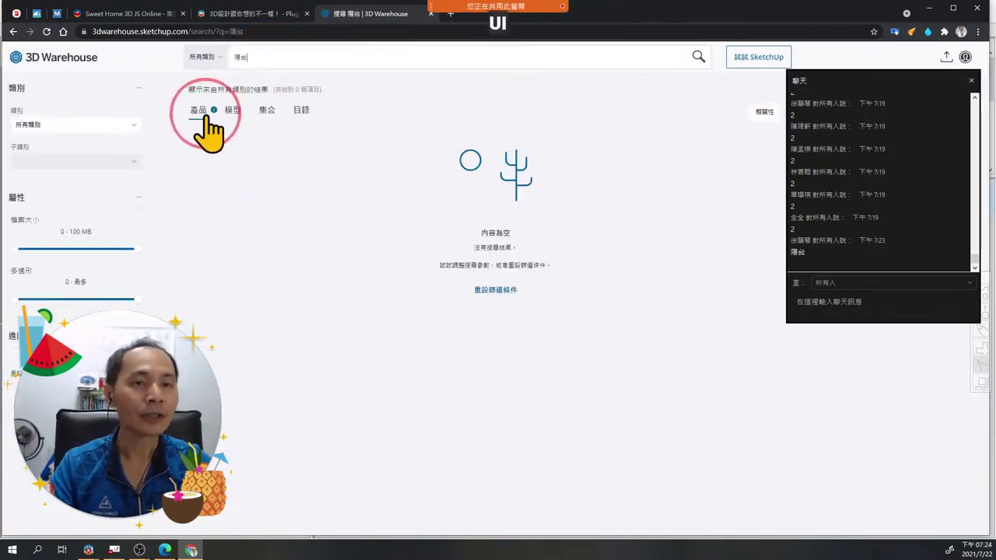
click(234, 113)
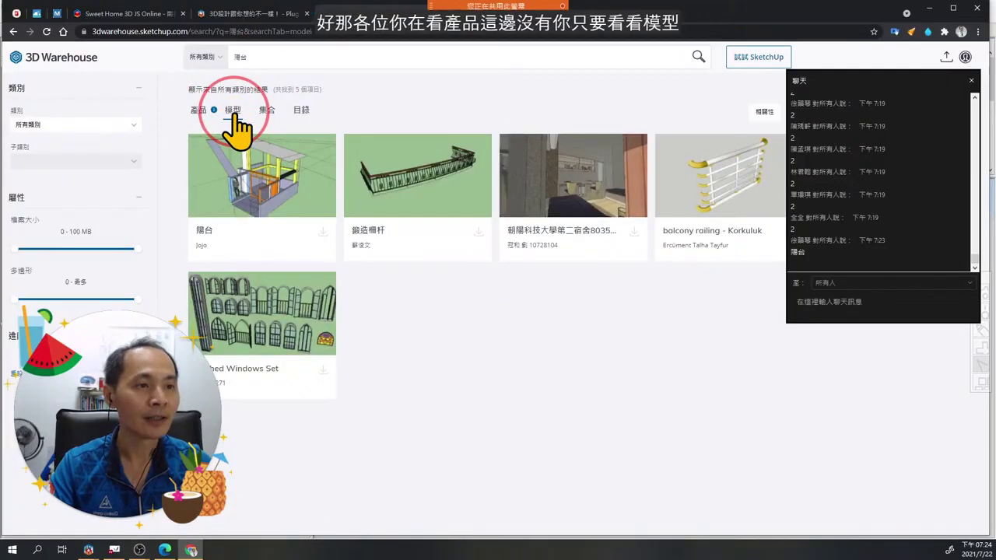
Look up 陽台的英文 on Google in a new tab and search 3D Warehouse models for balcony instead.
click(216, 57)
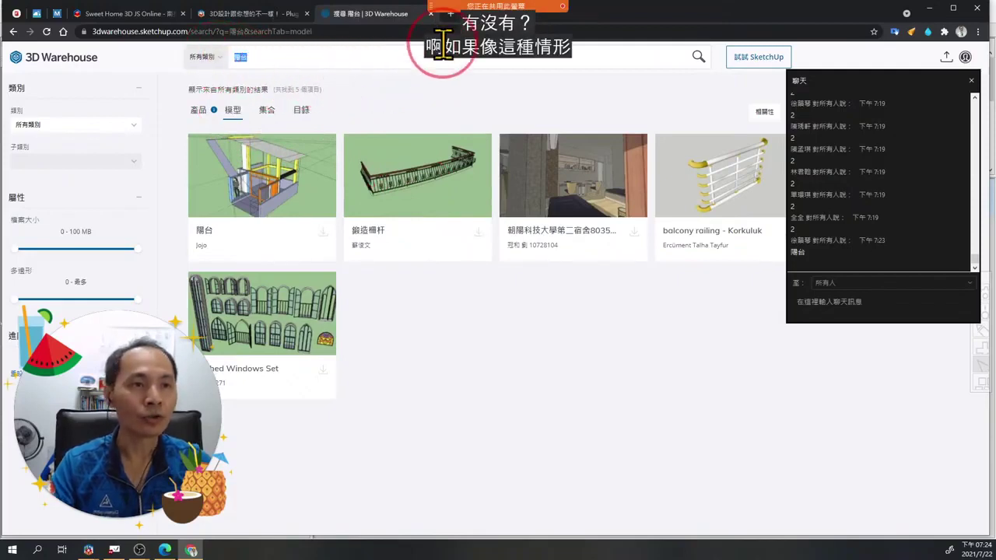
click(450, 14)
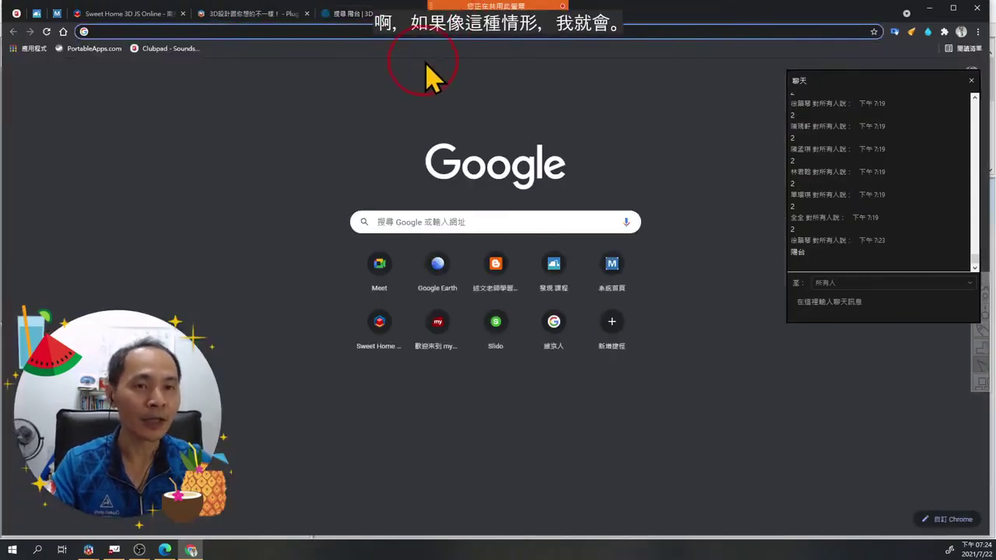
click(627, 221)
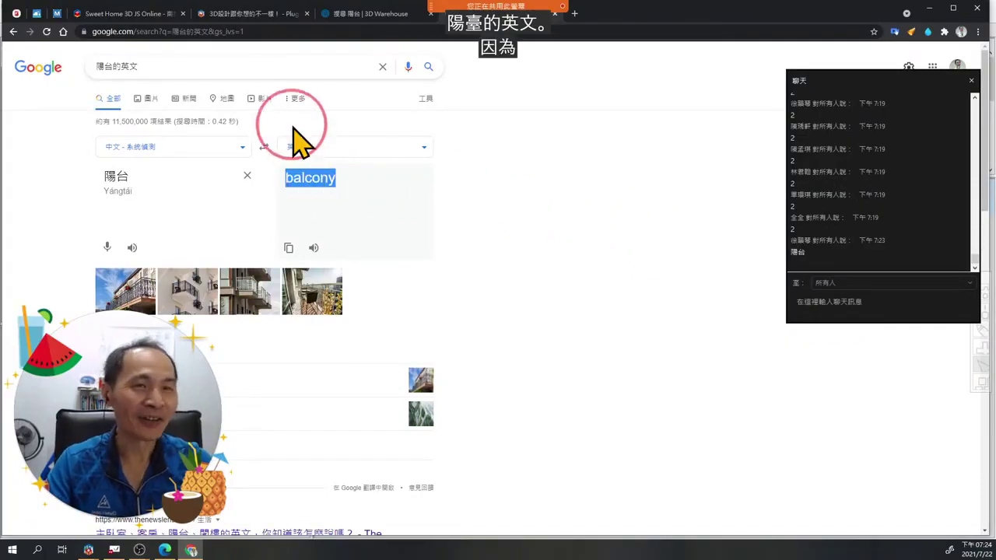
click(378, 13)
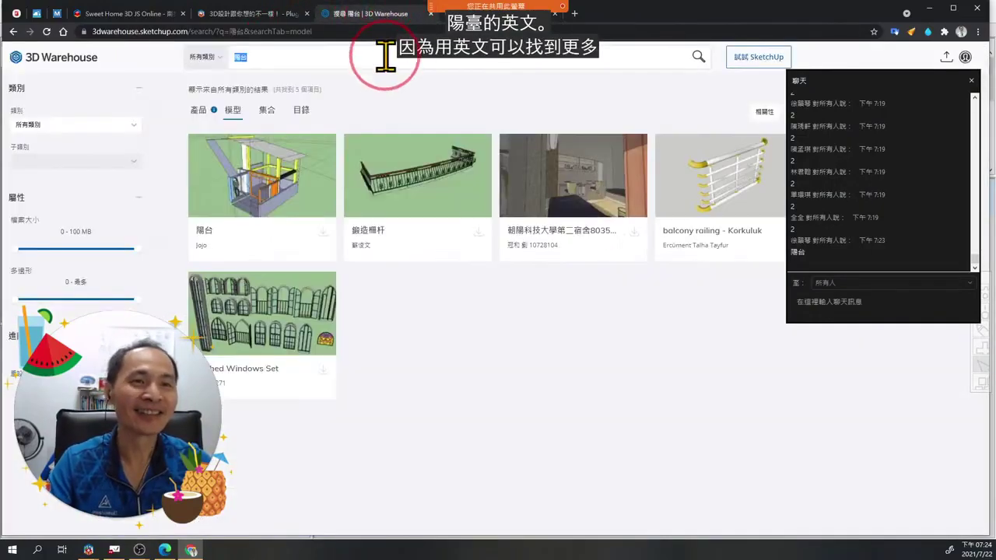
text(balcony)
key(Return)
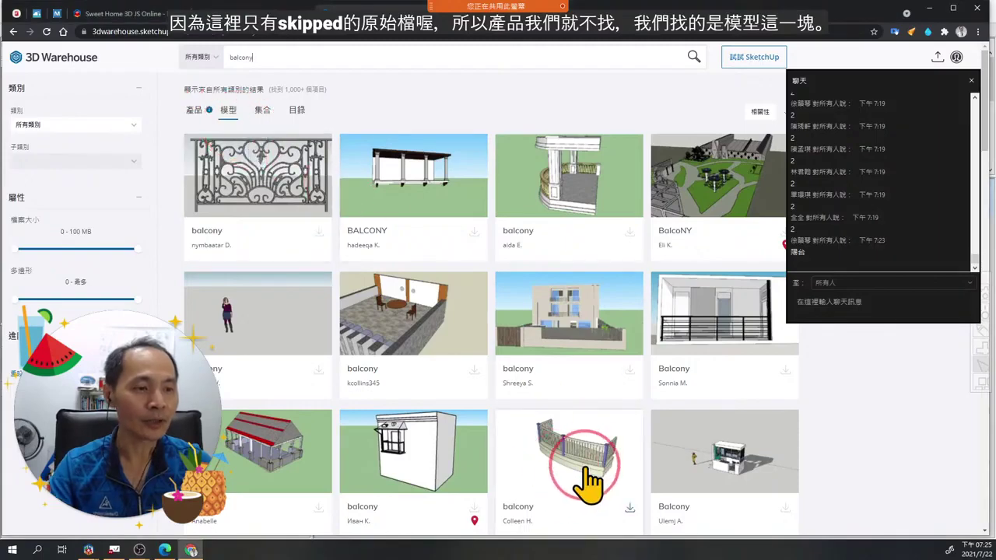
Open the curved balcony model with purple posts and try to download it.
scroll(580, 436, down, 1)
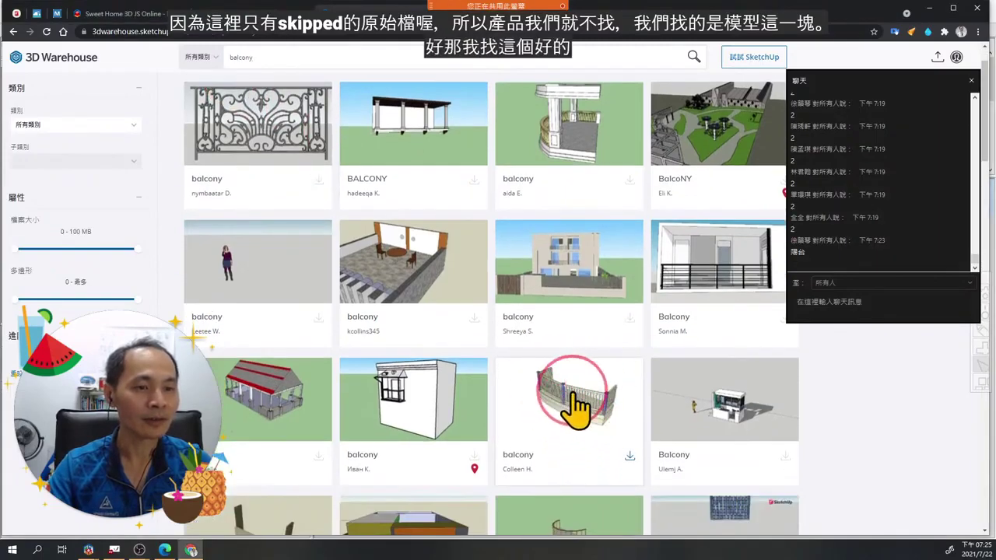
click(574, 393)
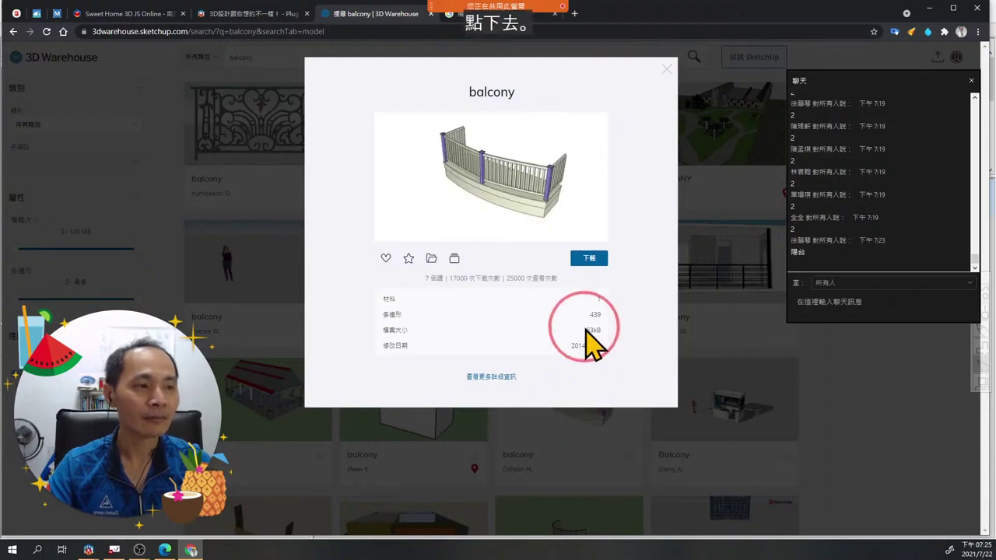
click(596, 257)
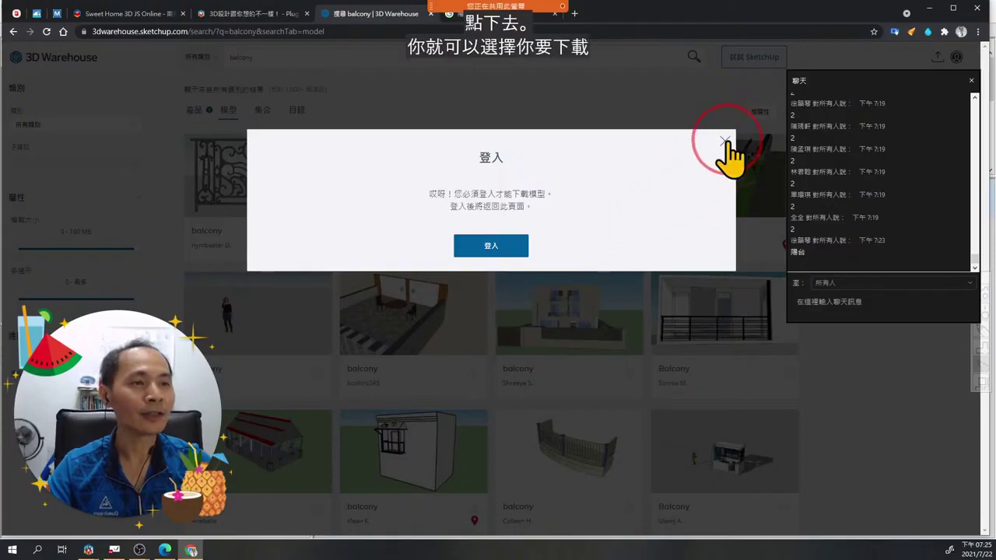
Sign in to 3D Warehouse with the existing Google account.
click(499, 247)
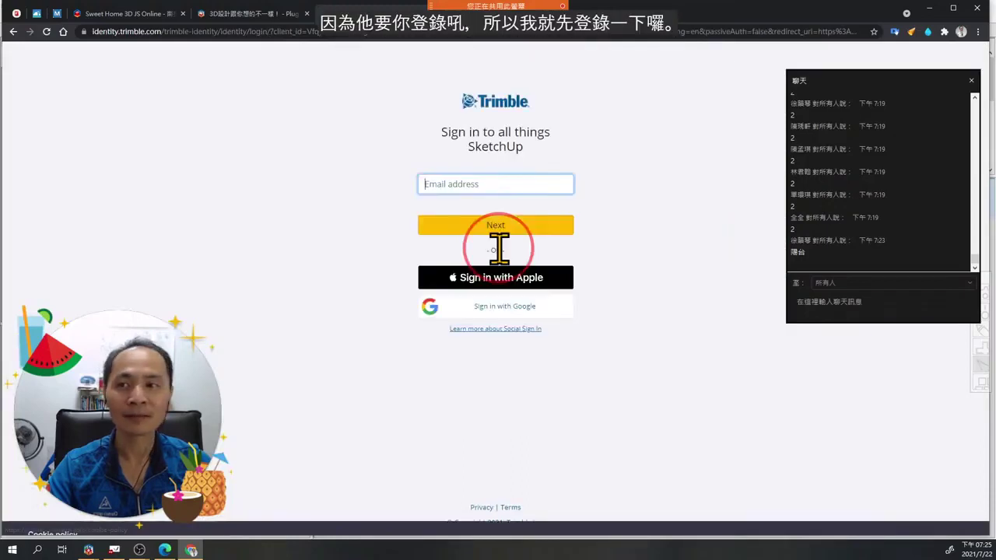
click(502, 308)
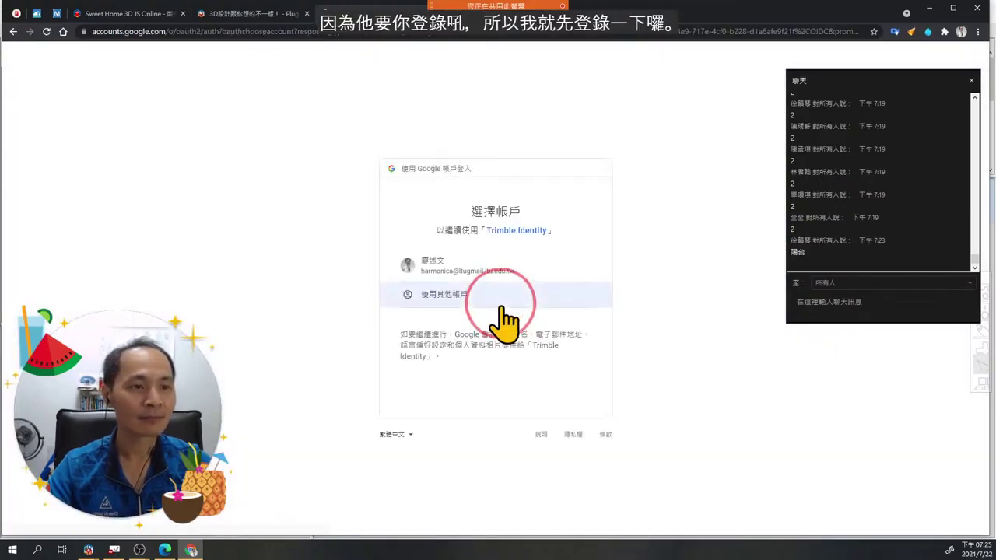
click(501, 271)
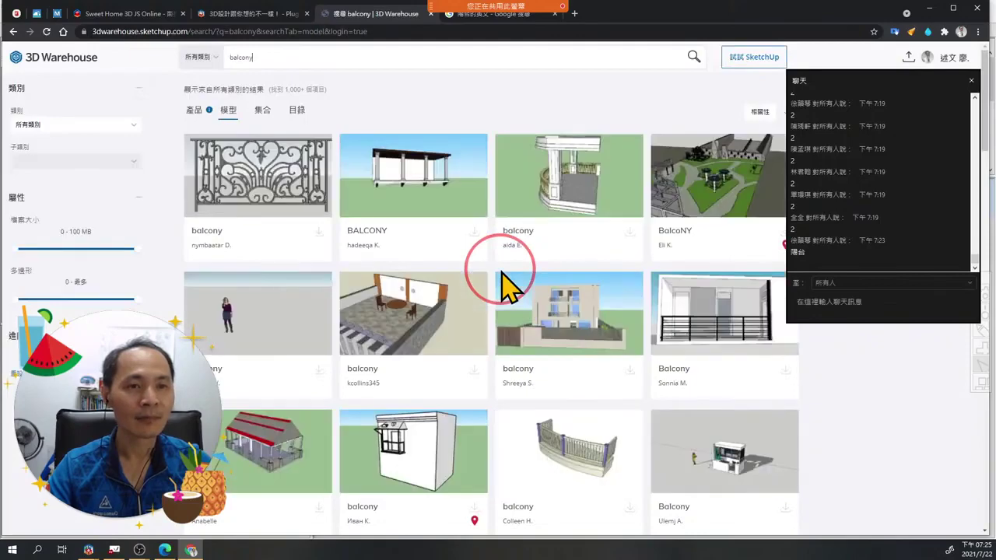
Open the curved balcony model with purple posts again and show its download format options.
scroll(615, 459, down, 2)
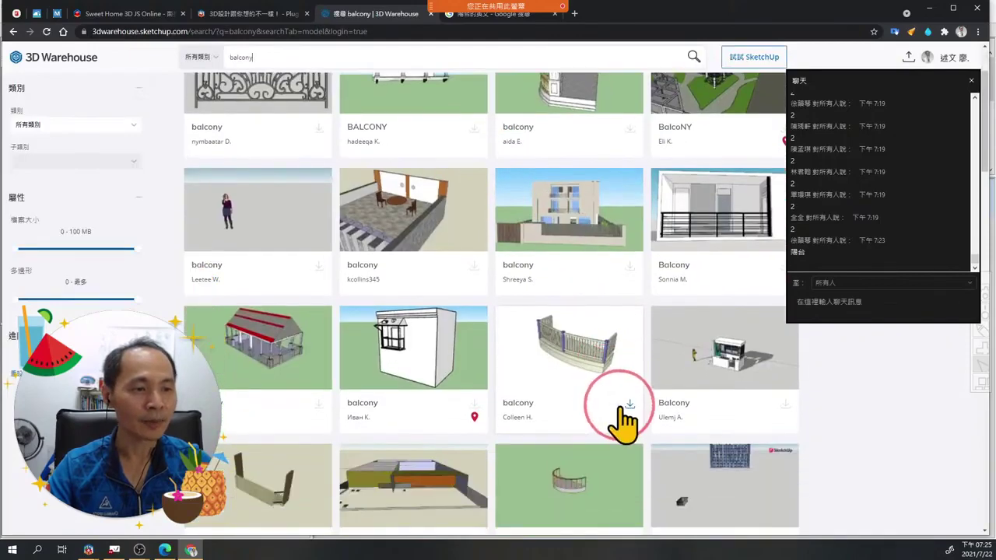
click(584, 354)
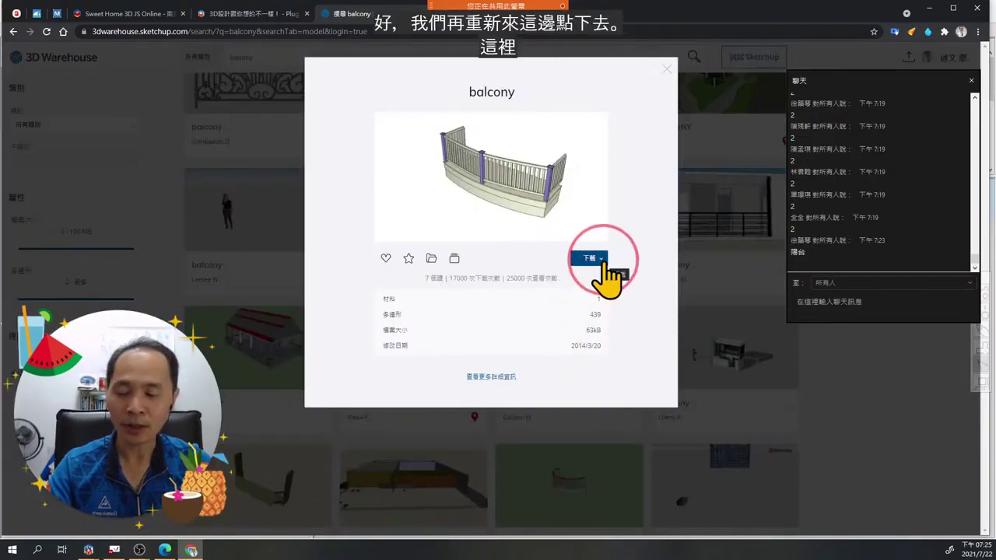
click(602, 262)
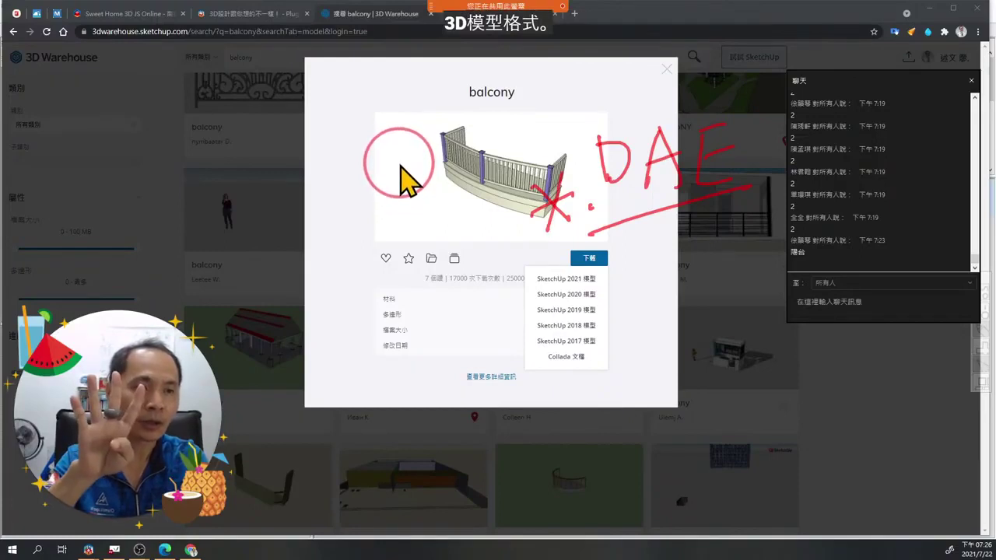
Handwrite the formats Obj, 3DS and KML beside DAE on the screen, circle them all, and clear the annotations.
mouse_move(365, 85)
mouse_down()
mouse_move(381, 112)
mouse_move(358, 91)
mouse_move(402, 78)
mouse_move(409, 130)
mouse_move(405, 101)
mouse_move(425, 95)
mouse_move(409, 129)
mouse_move(440, 98)
mouse_move(445, 138)
mouse_move(450, 81)
mouse_up()
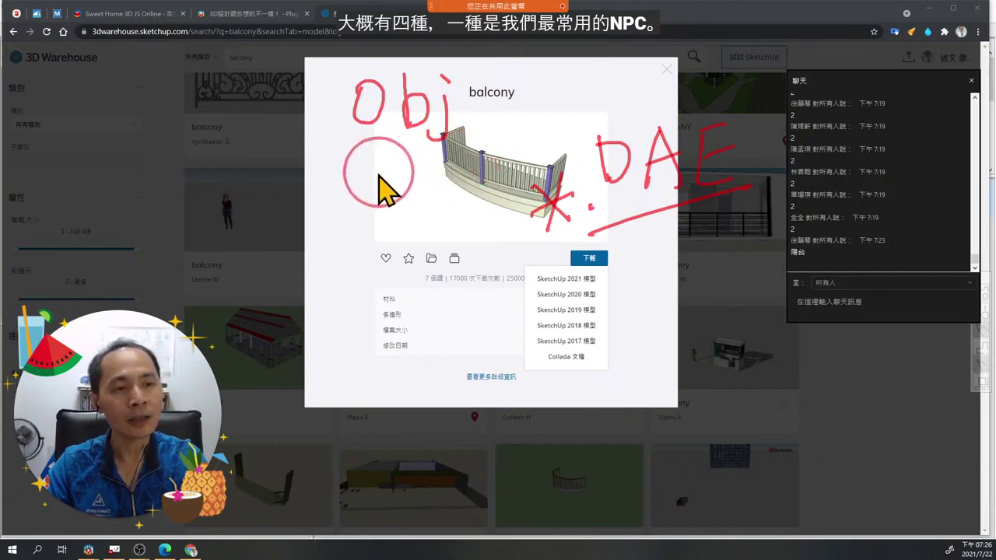
drag(565, 92, 598, 87)
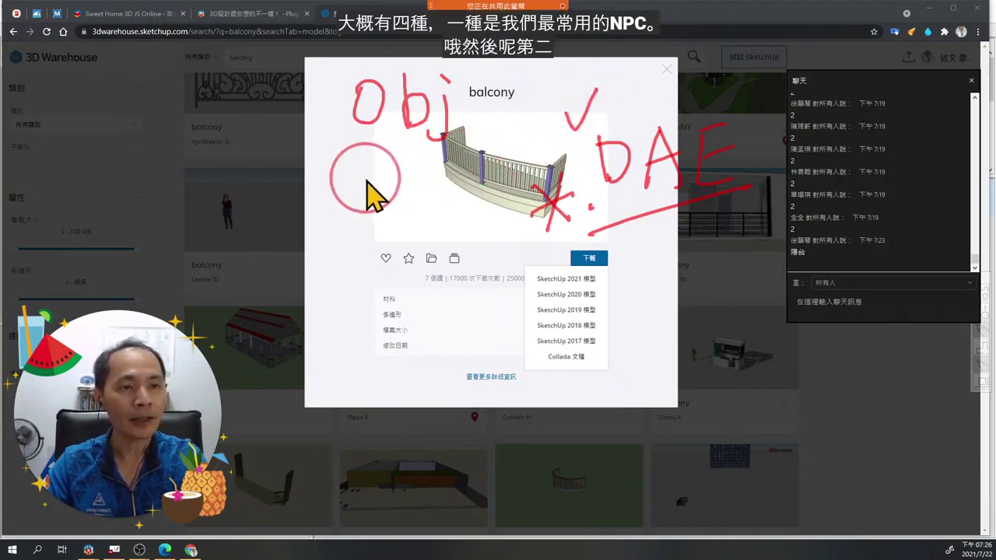
mouse_move(367, 182)
mouse_down()
mouse_move(381, 210)
mouse_move(405, 181)
mouse_move(408, 218)
mouse_move(421, 189)
mouse_move(408, 211)
mouse_move(445, 173)
mouse_move(461, 204)
mouse_up()
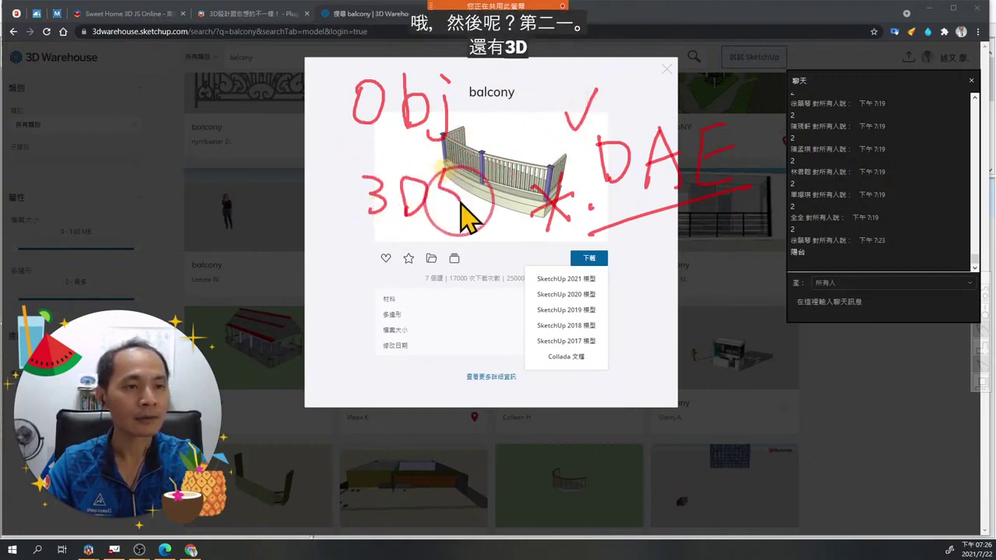
drag(381, 263, 379, 319)
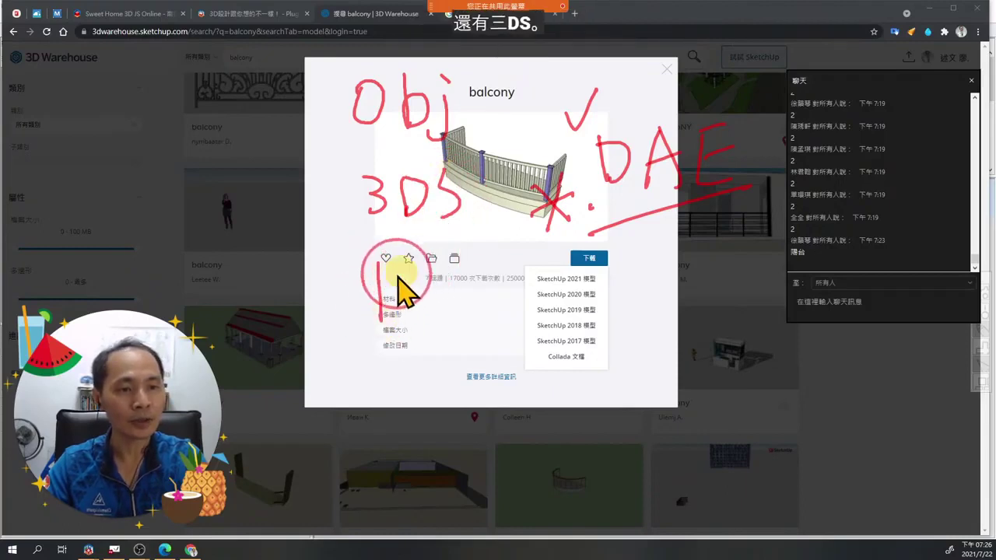
mouse_move(397, 278)
mouse_down()
mouse_move(405, 315)
mouse_move(426, 266)
mouse_move(443, 264)
mouse_move(438, 281)
mouse_move(456, 298)
mouse_move(481, 258)
mouse_move(499, 293)
mouse_up()
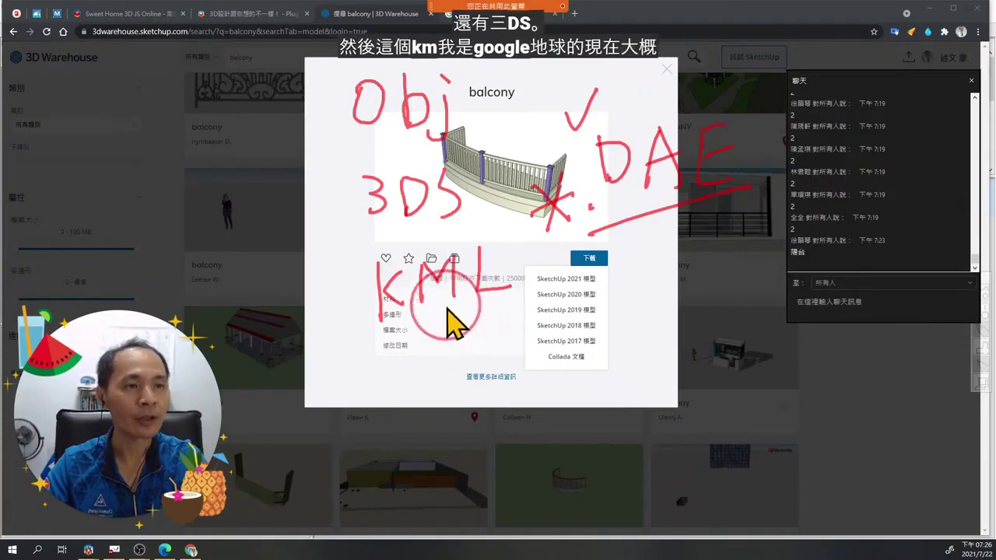
mouse_move(336, 62)
mouse_down()
mouse_move(340, 288)
mouse_move(377, 347)
mouse_move(500, 305)
mouse_move(632, 230)
mouse_up()
mouse_move(790, 172)
mouse_down()
mouse_move(719, 92)
mouse_move(614, 65)
mouse_move(444, 50)
mouse_move(376, 56)
mouse_move(336, 92)
mouse_up()
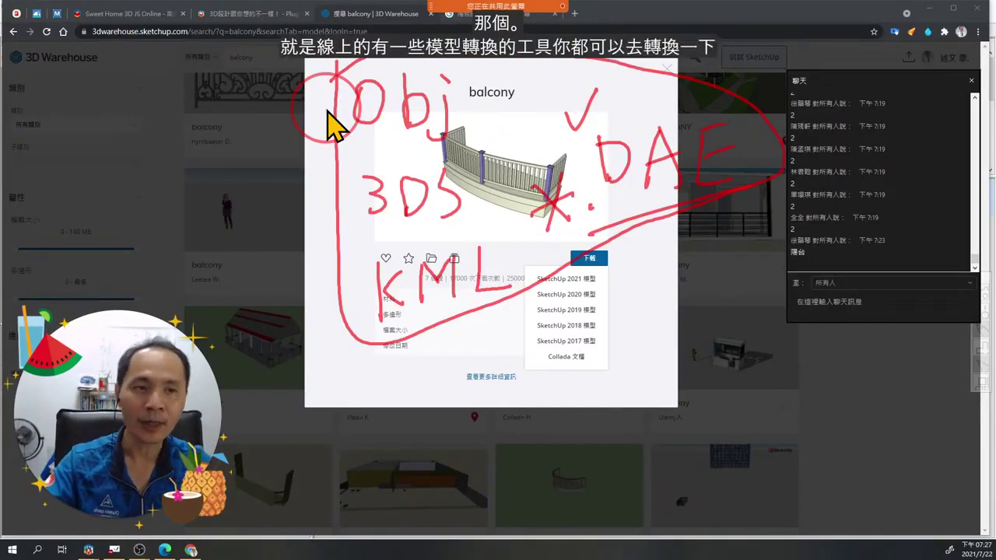
click(327, 125)
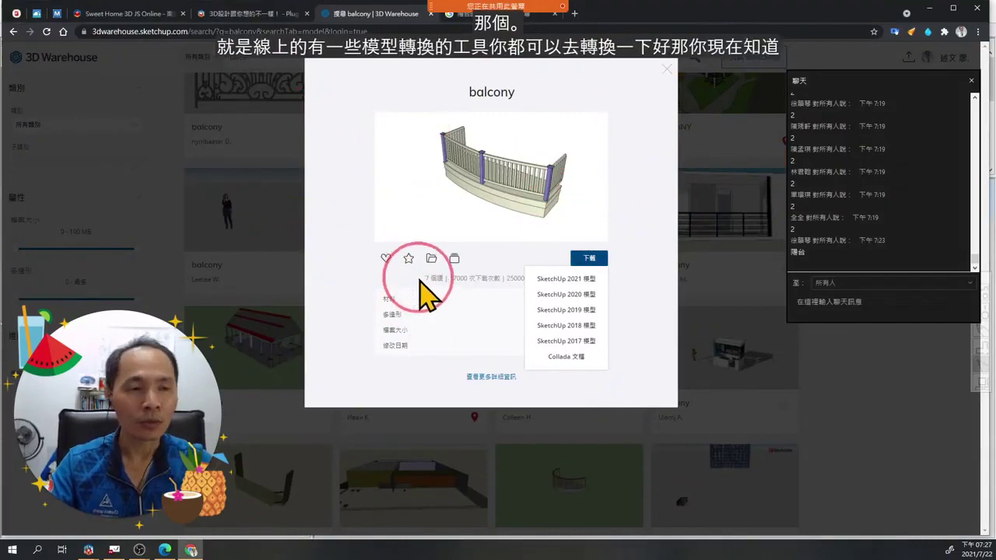
Download the balcony as a Collada file, save it as Untitled.zip in the Downloads folder, and close the model preview.
click(585, 372)
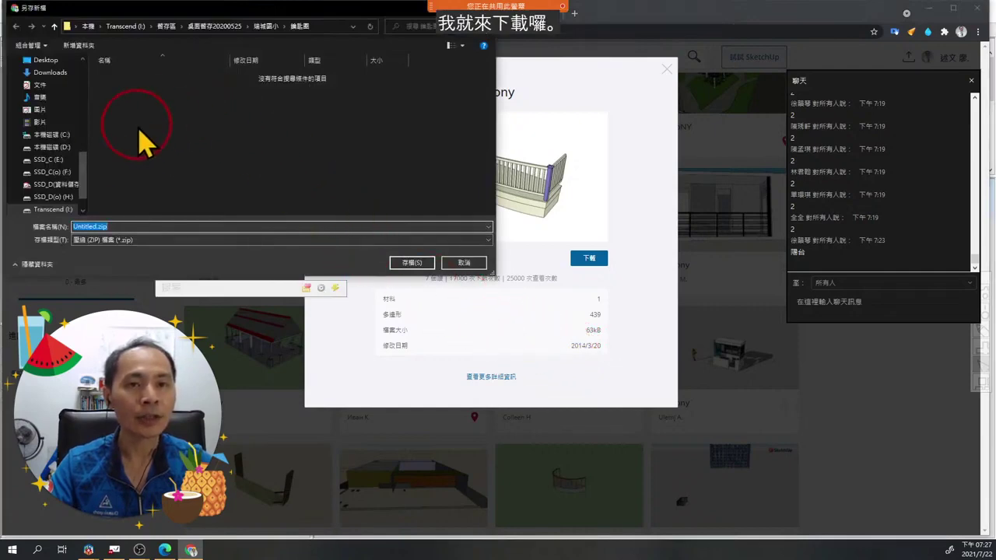
click(49, 73)
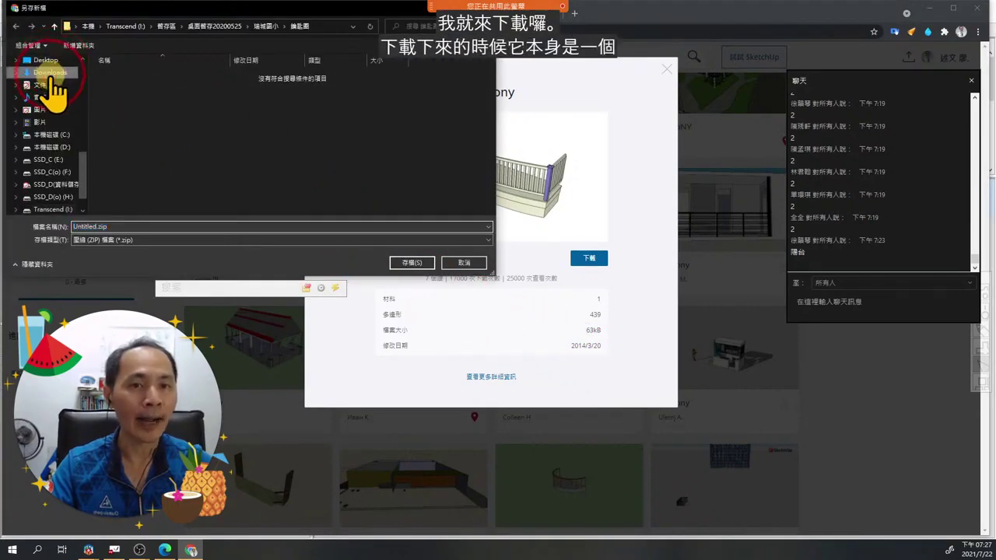
click(91, 226)
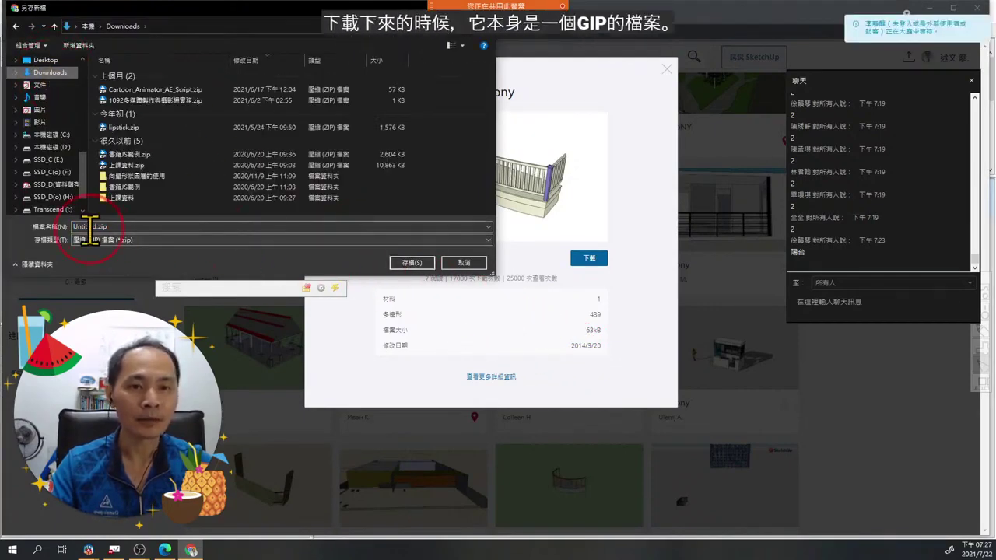
double_click(105, 226)
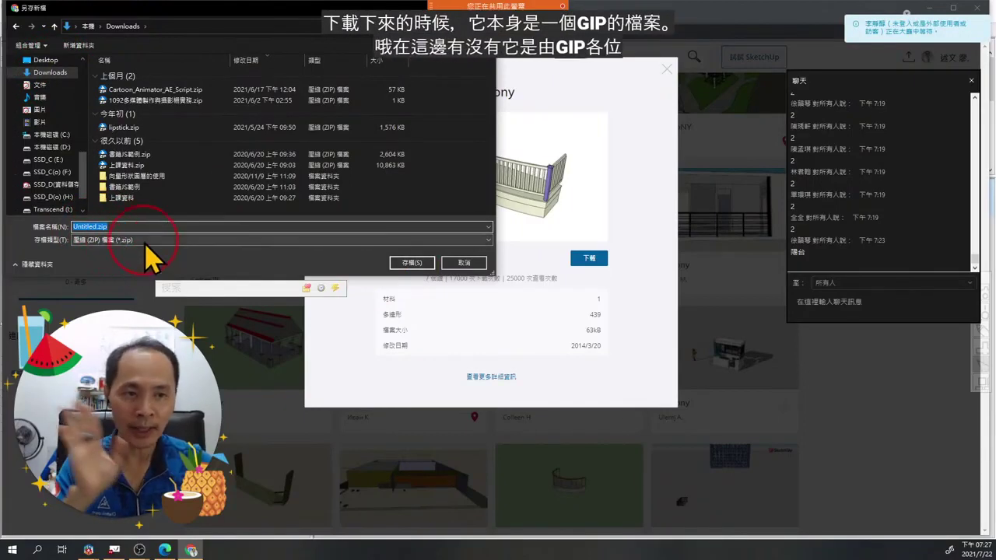
click(405, 262)
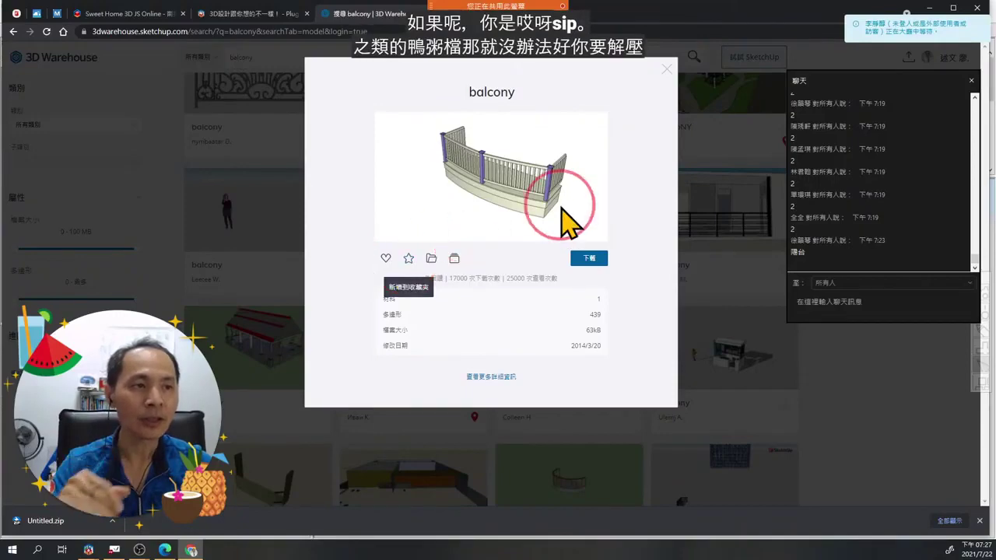
click(666, 68)
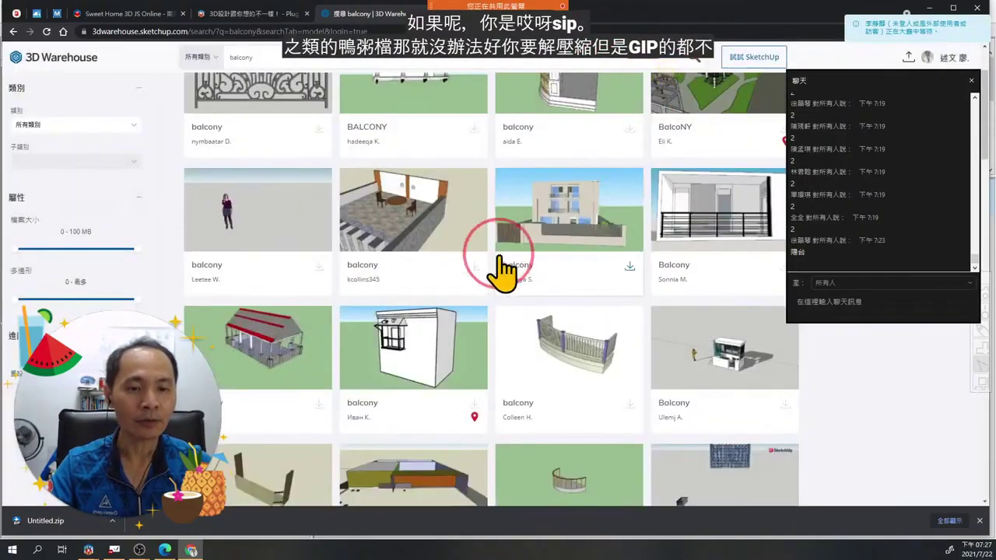
Switch to the 0720.sh3d project in Sweet Home 3D, enlarge the floor plan area, and close the meeting chat window.
mouse_move(86, 551)
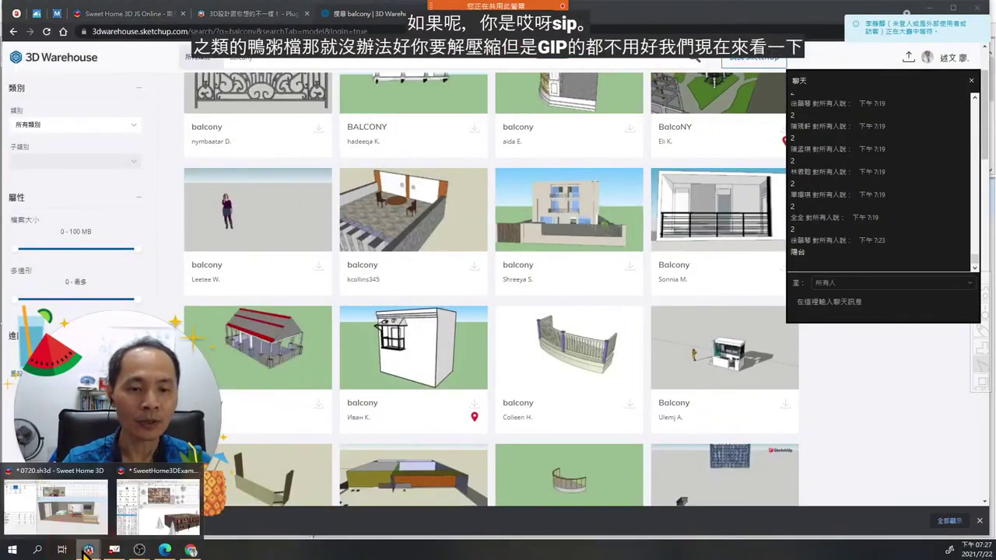
click(79, 515)
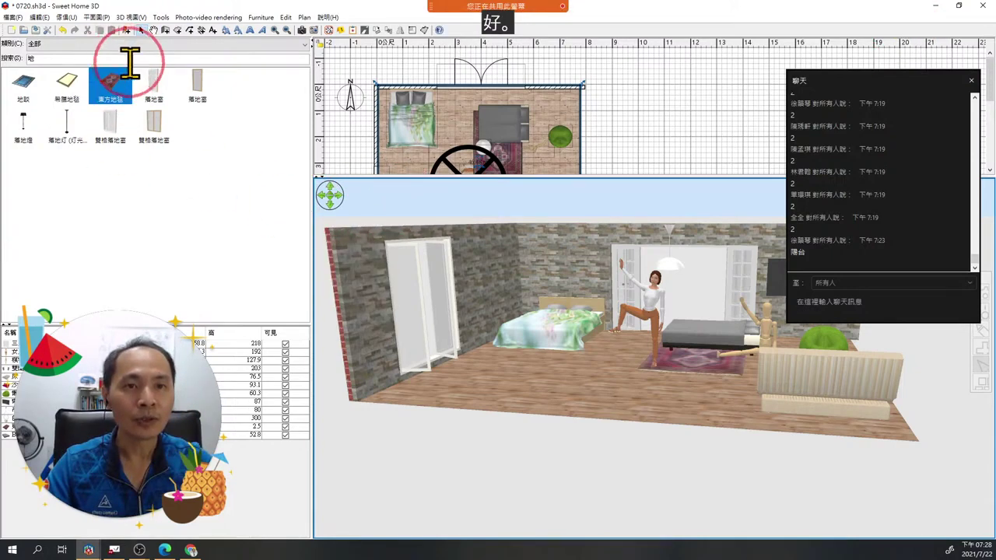
click(634, 112)
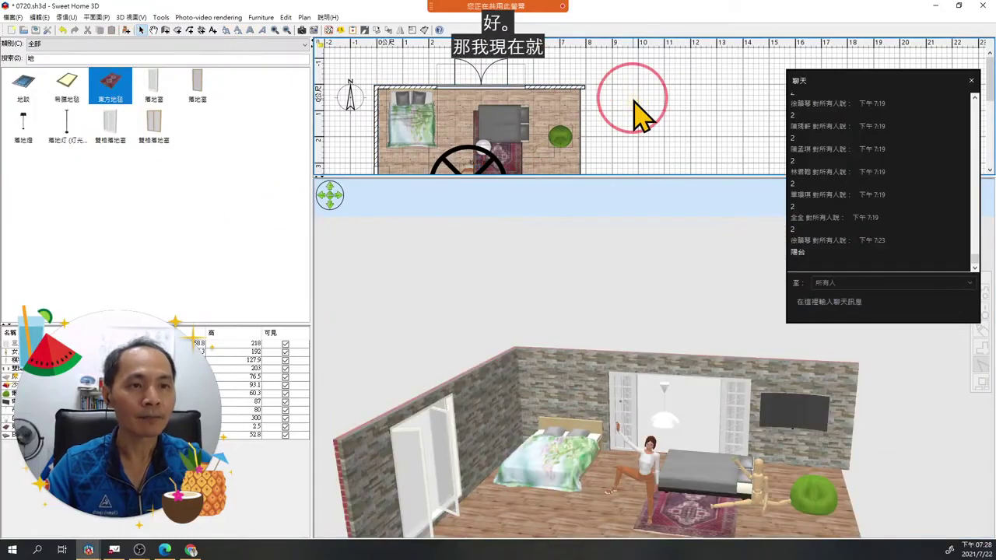
drag(605, 178, 614, 337)
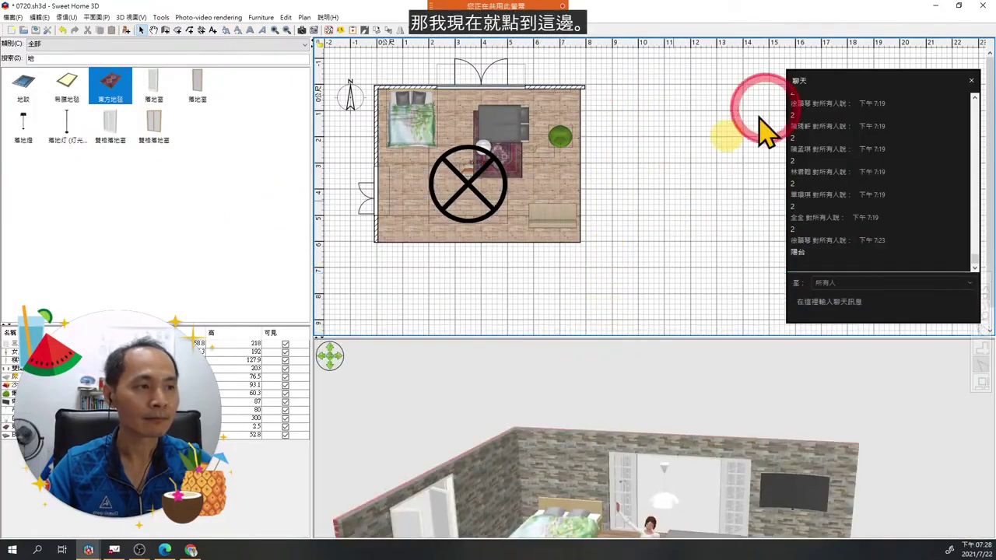
click(840, 88)
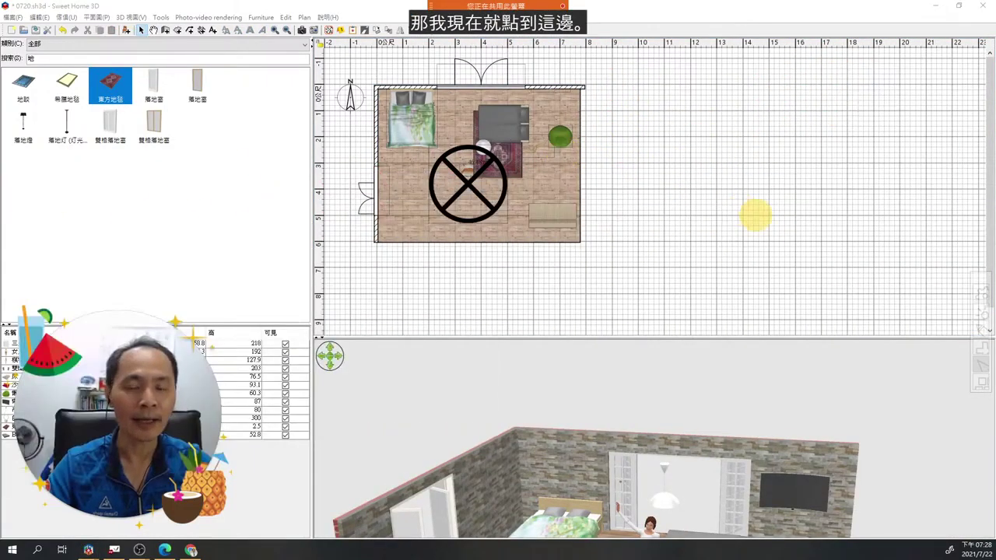
click(760, 124)
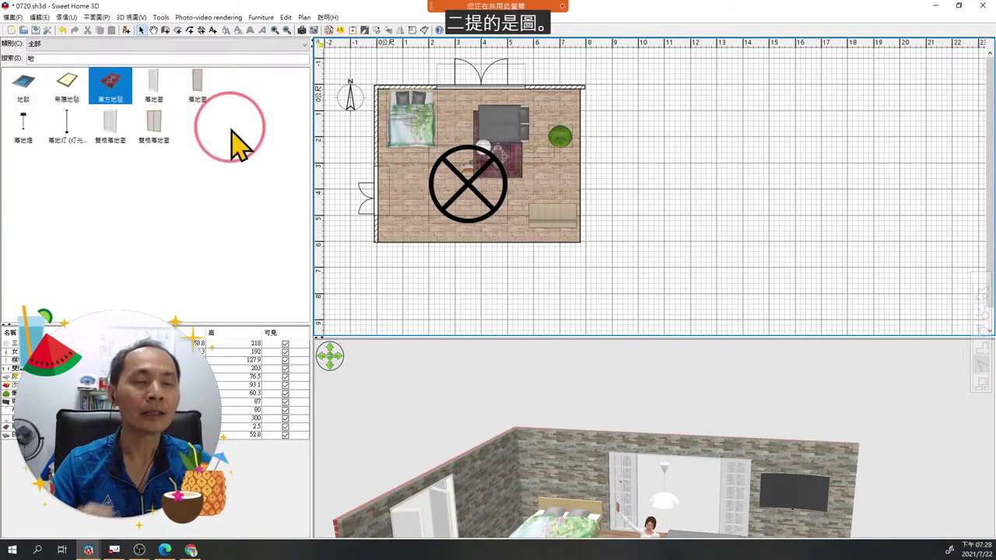
Clear the furniture catalog's search filter and make the floor plan the active area.
click(224, 212)
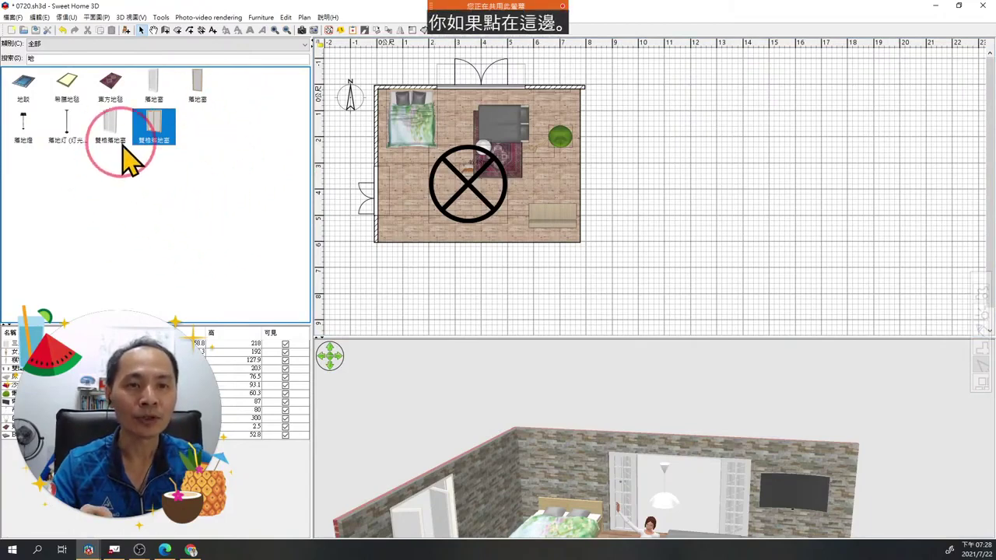
mouse_move(129, 140)
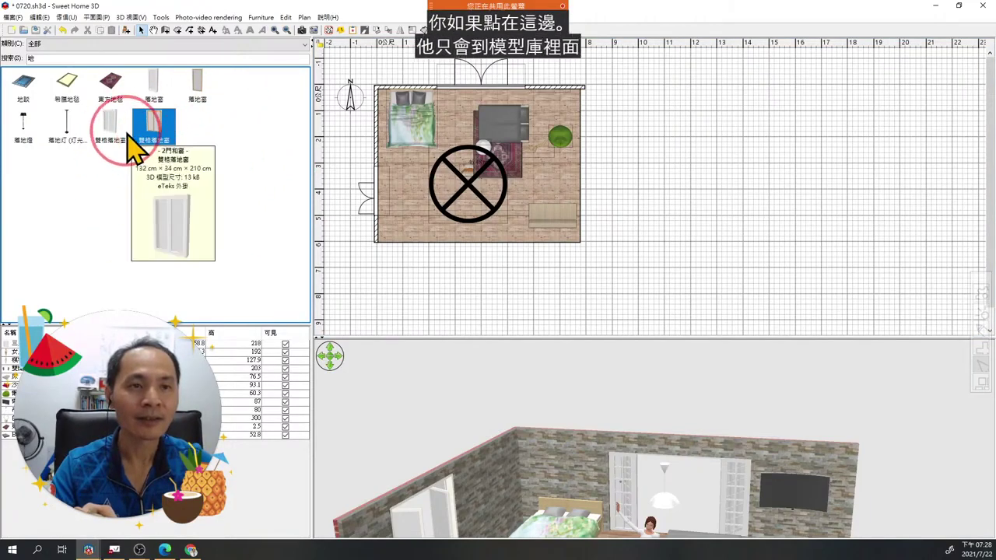
click(73, 60)
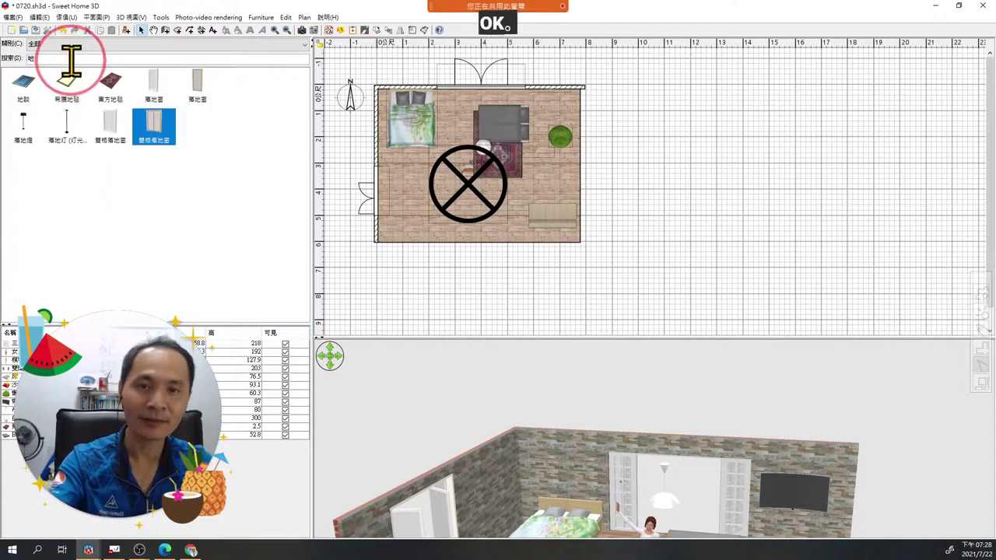
key(BackSpace)
click(683, 209)
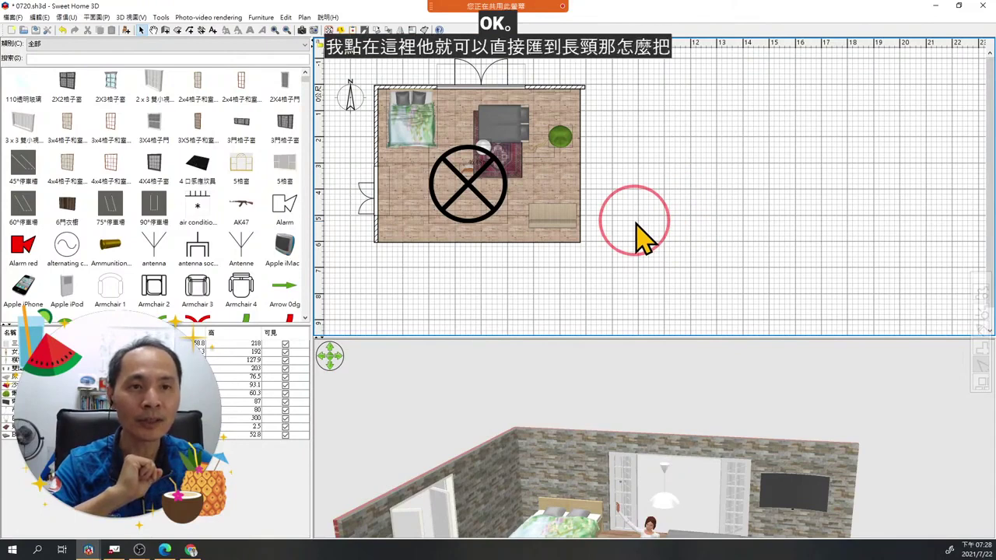
Start the furniture import wizard (插入傢俱) and mark its supported OBJ, KMZ, 3DS, DAE and ZIP formats with on-screen annotations.
click(66, 17)
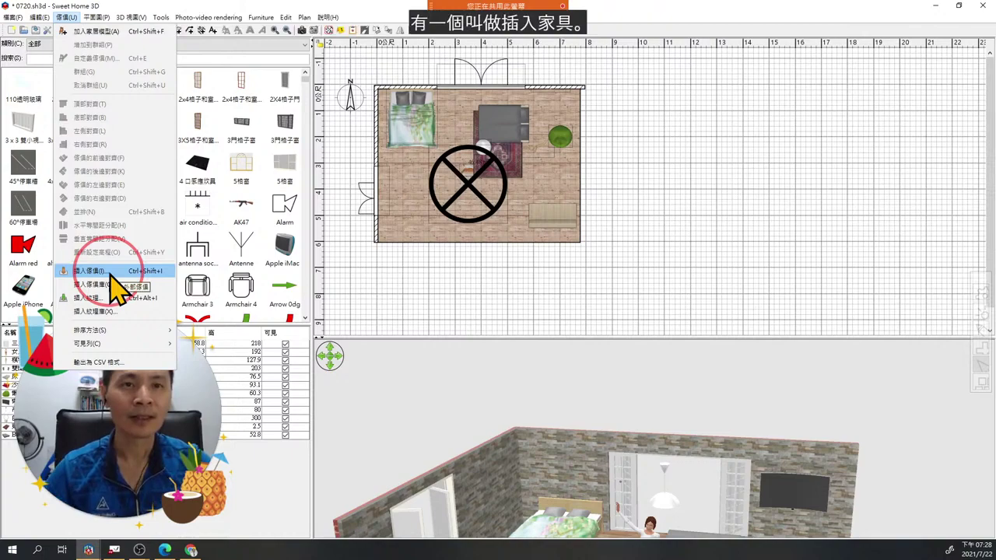
click(111, 274)
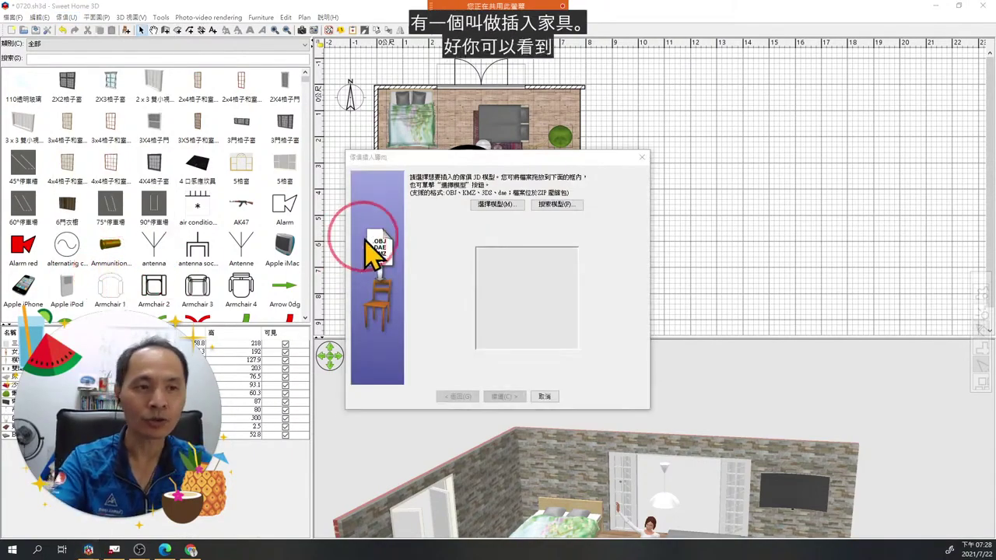
click(439, 206)
mouse_move(441, 197)
mouse_down()
mouse_move(549, 211)
mouse_move(508, 204)
mouse_move(567, 191)
mouse_move(534, 206)
mouse_up()
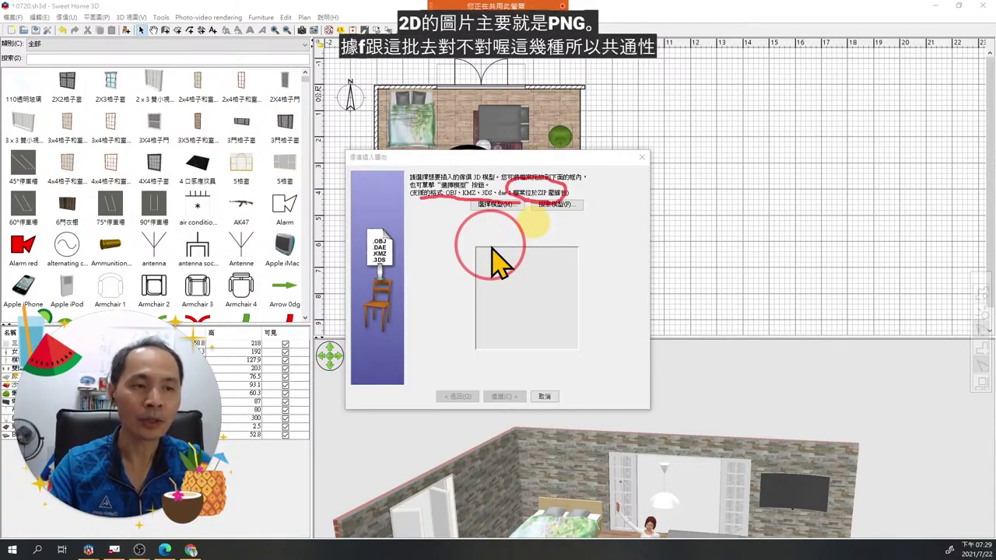
mouse_move(492, 247)
mouse_down()
mouse_move(469, 221)
mouse_move(426, 206)
mouse_move(442, 187)
mouse_move(513, 178)
mouse_move(537, 206)
mouse_move(458, 207)
mouse_up()
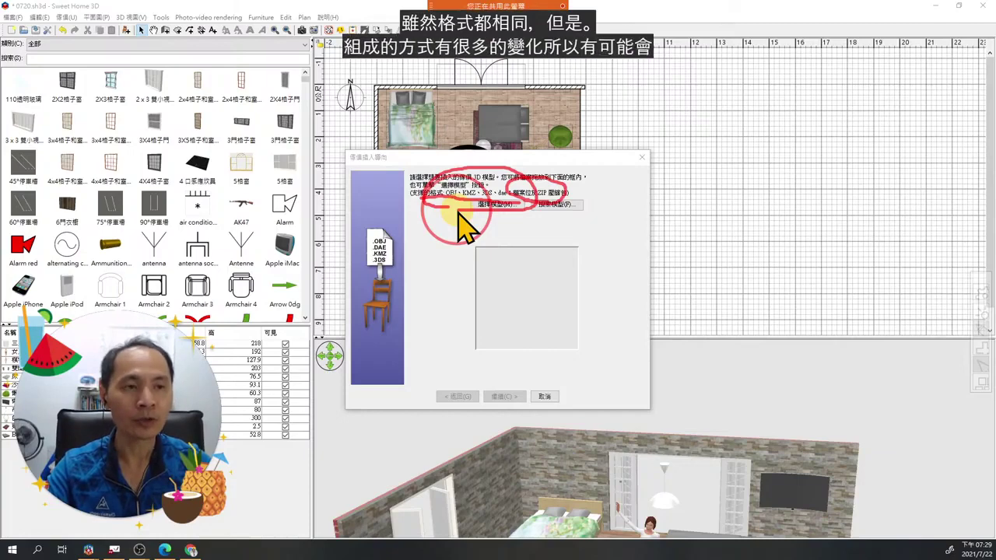
Load the downloaded Untitled.zip from the browser into the import wizard and continue past the orientation check to the model's attributes.
click(191, 550)
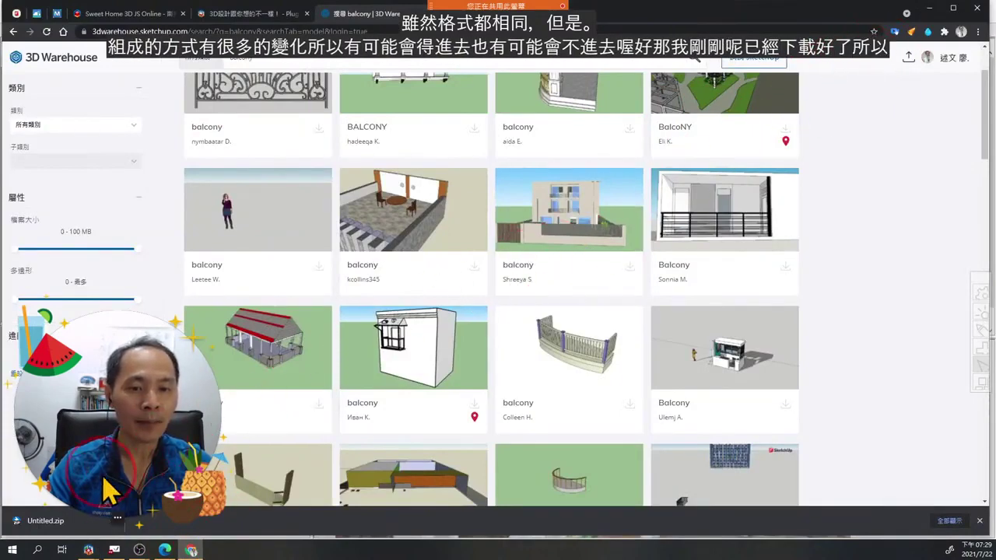
drag(62, 536, 610, 319)
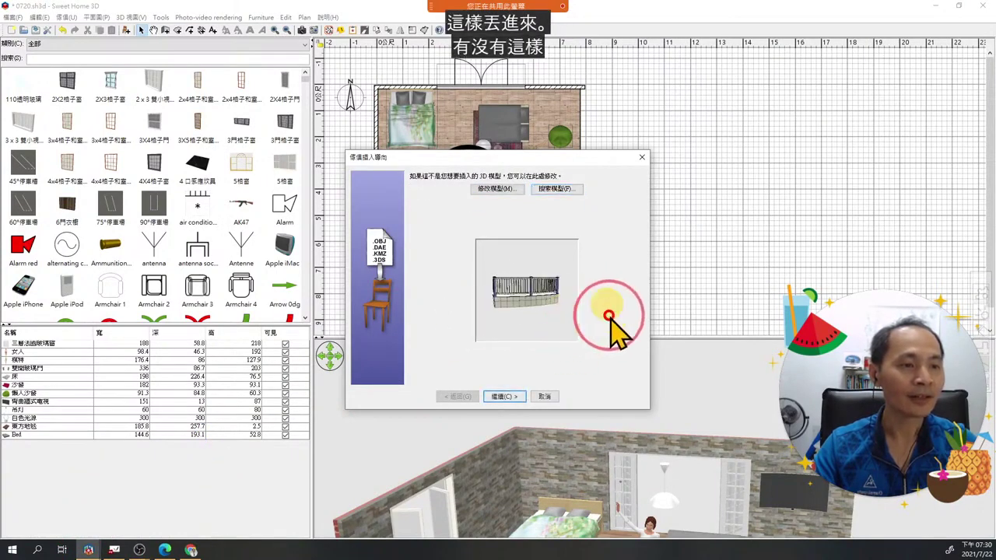
click(504, 397)
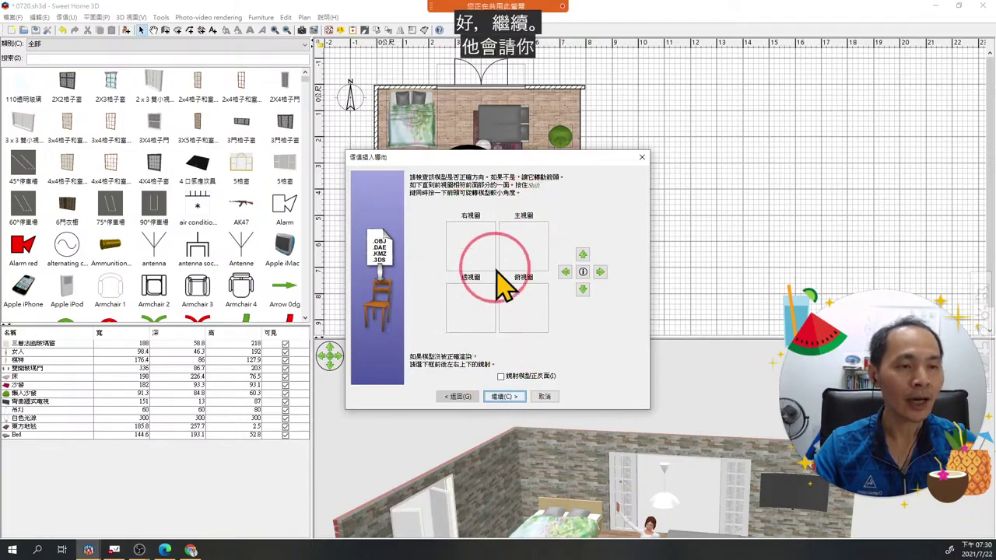
click(505, 397)
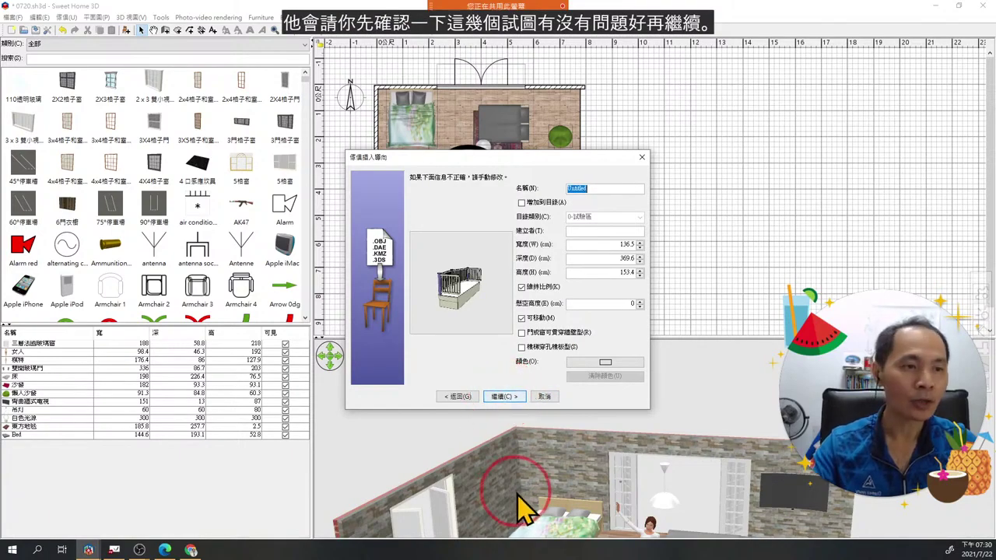
Capture the furniture import wizard's attributes page as a pinned screenshot and enlarge it.
key(F1)
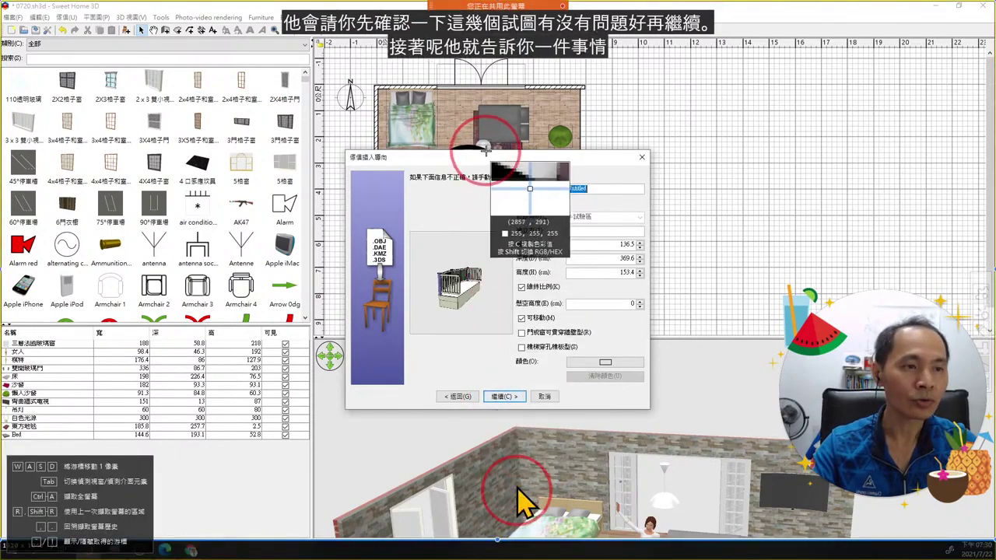
mouse_move(345, 150)
mouse_down()
mouse_move(490, 289)
mouse_move(649, 407)
mouse_up()
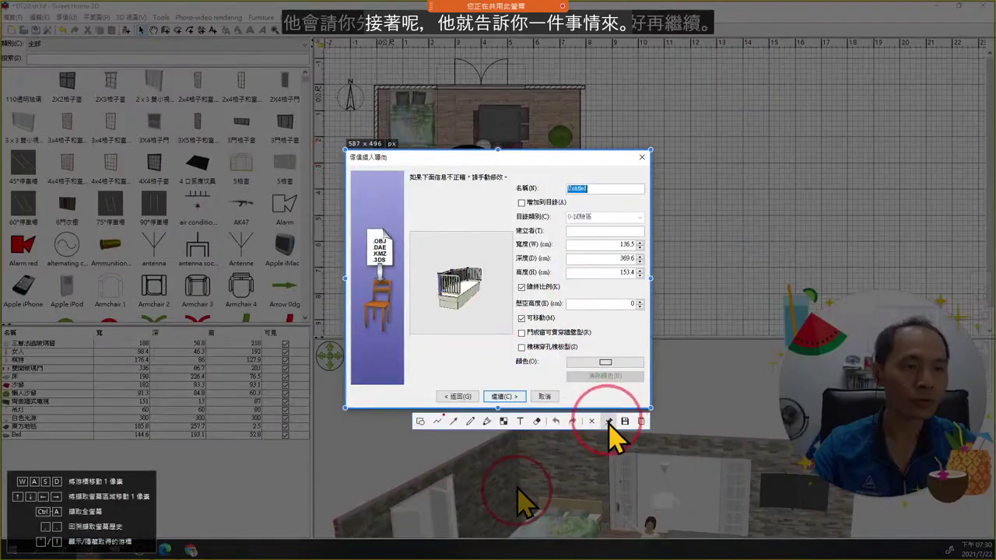
click(609, 421)
scroll(545, 296, up, 7)
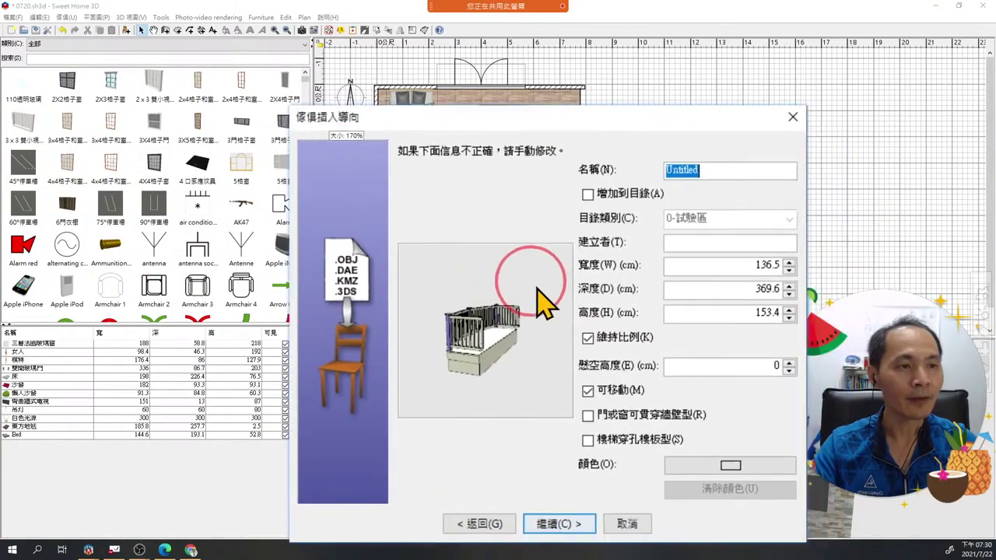
scroll(471, 223, up, 3)
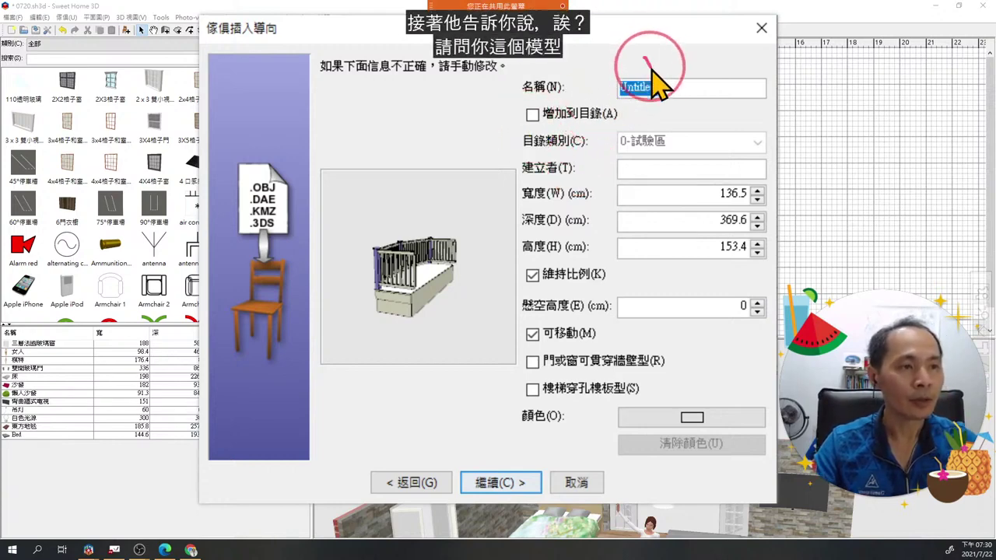
Mark the catalog option, category and elevation fields on the pinned capture with annotations, then discard the capture.
drag(514, 125, 619, 123)
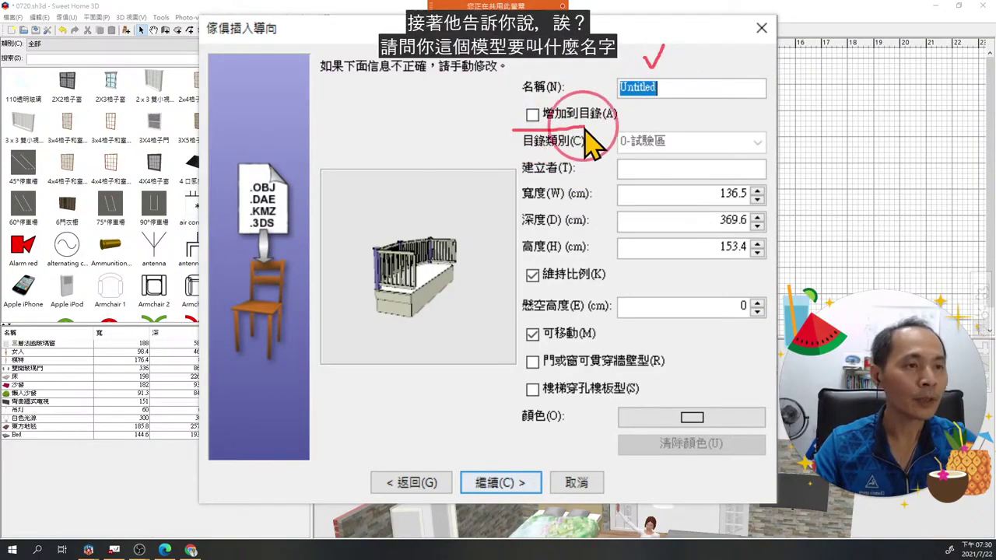
mouse_move(537, 105)
mouse_down()
mouse_move(438, 83)
mouse_move(251, 95)
mouse_move(150, 141)
mouse_move(145, 120)
mouse_move(130, 159)
mouse_move(178, 157)
mouse_up()
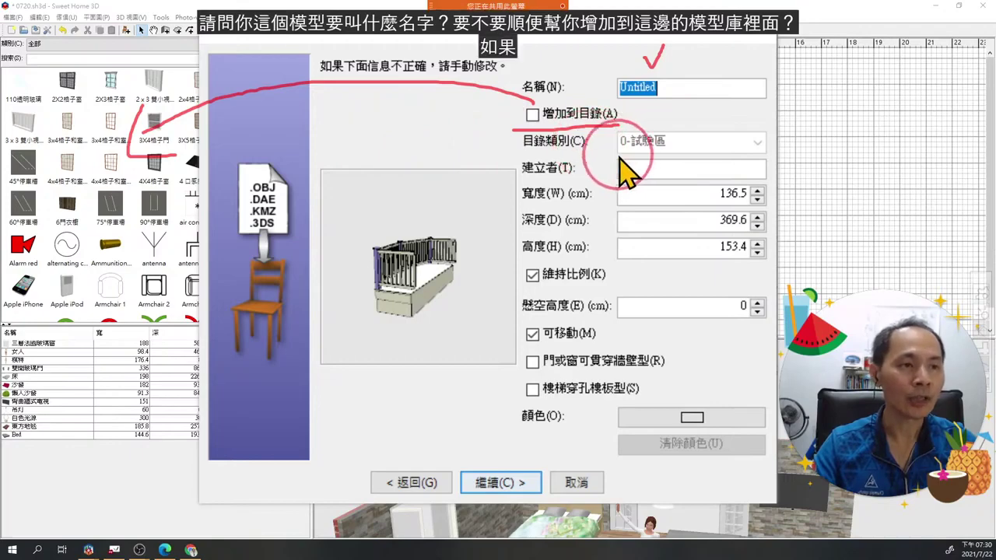
drag(591, 148, 759, 146)
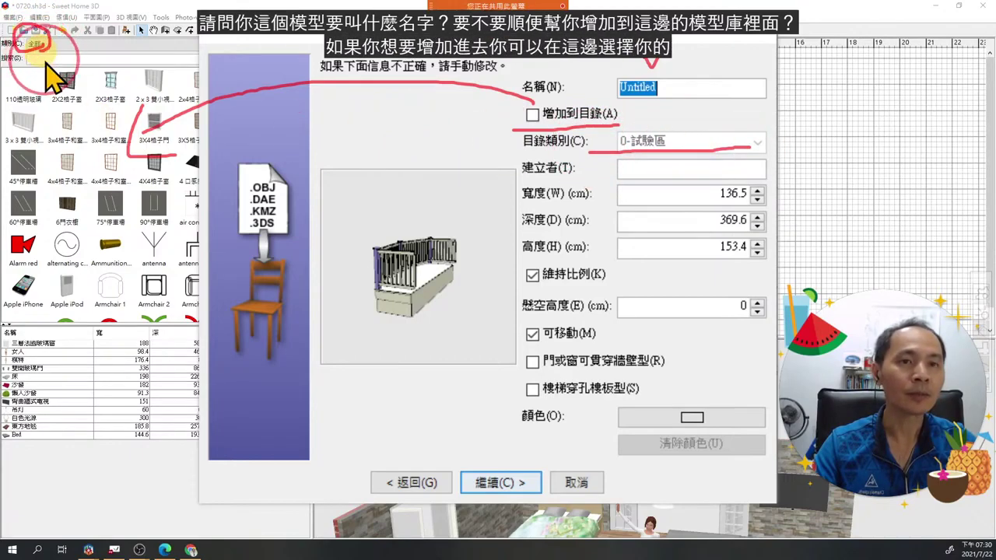
drag(58, 42, 104, 6)
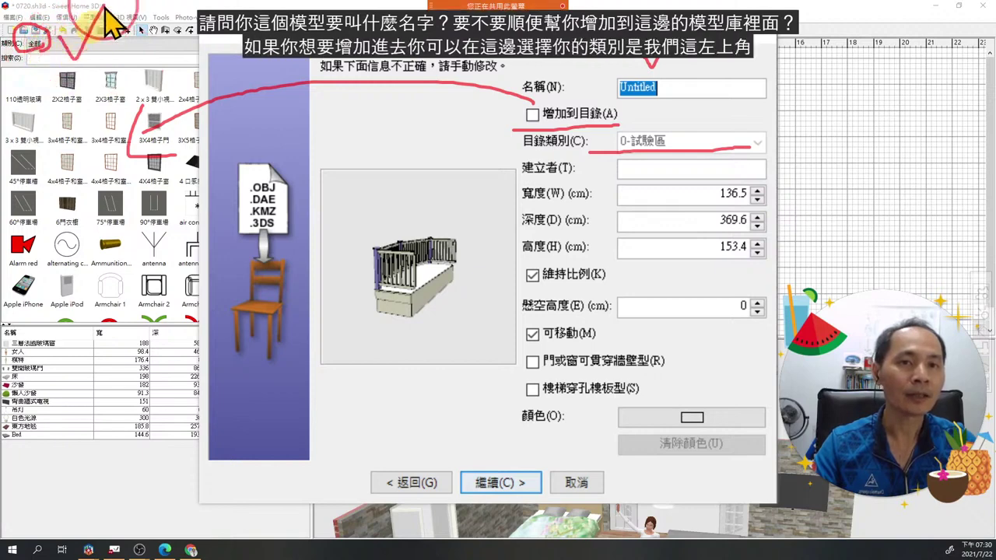
drag(662, 125, 692, 114)
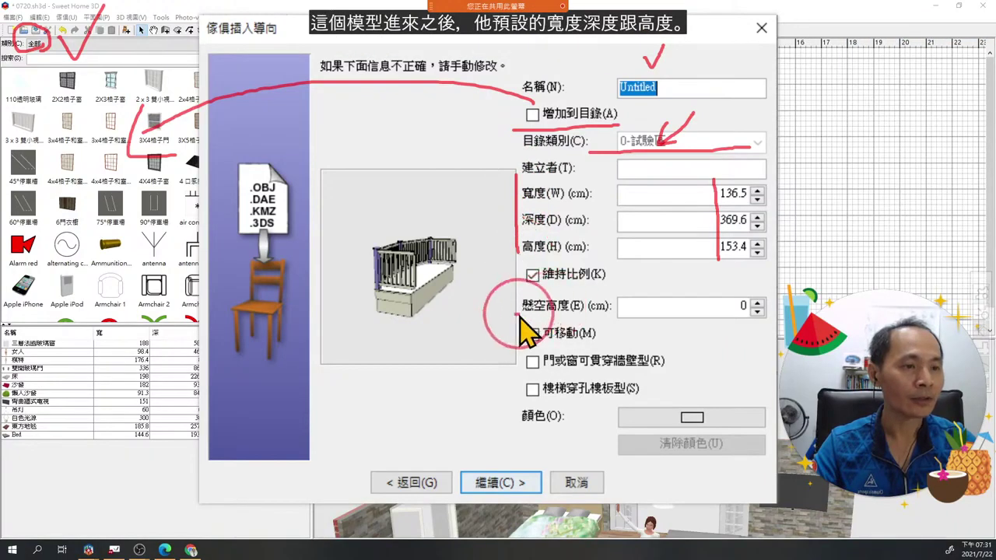
mouse_move(521, 317)
mouse_down()
mouse_move(768, 313)
mouse_move(665, 284)
mouse_move(523, 286)
mouse_move(515, 304)
mouse_up()
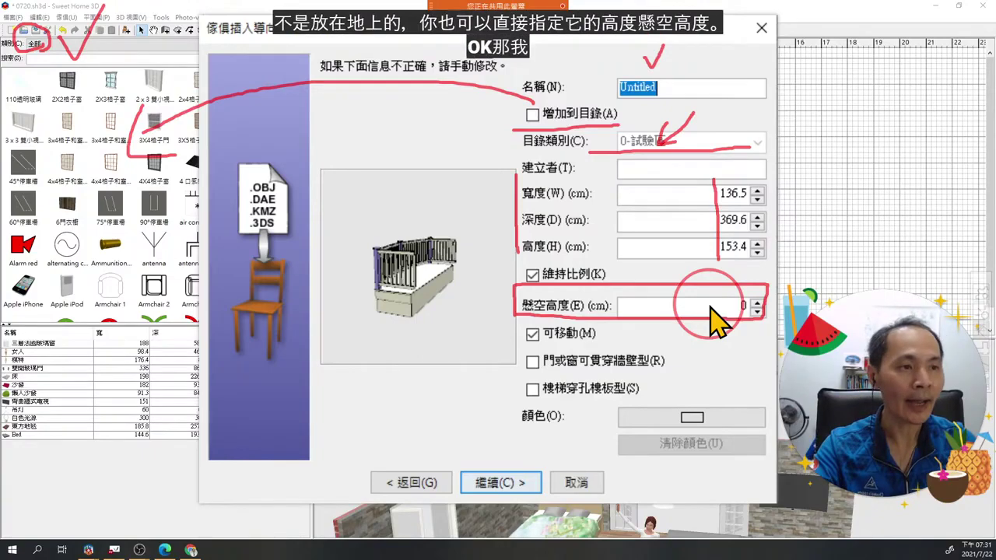
right_click(685, 225)
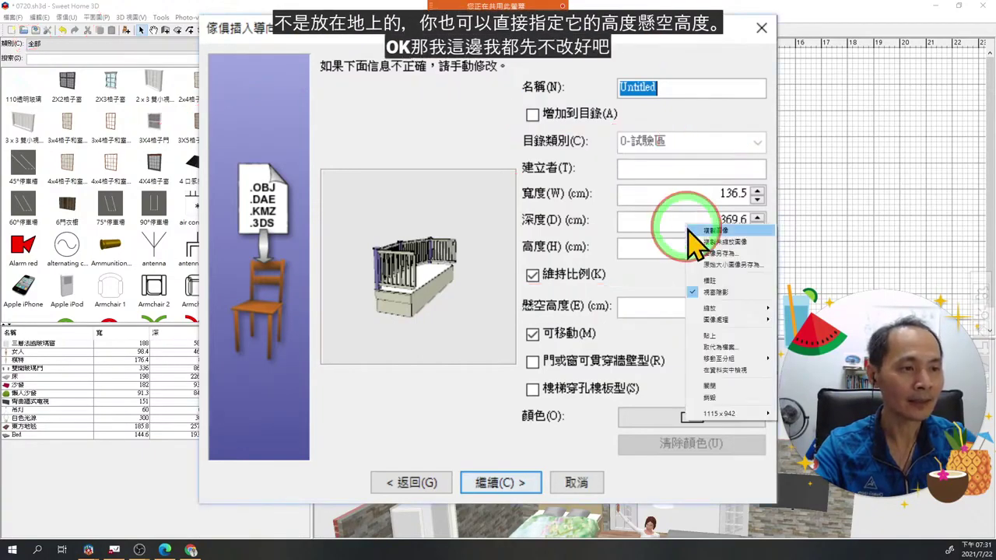
click(722, 389)
Finish the import with the default attributes and place the balcony, rotated to 270°, along the outside of the room's lower edge.
click(504, 397)
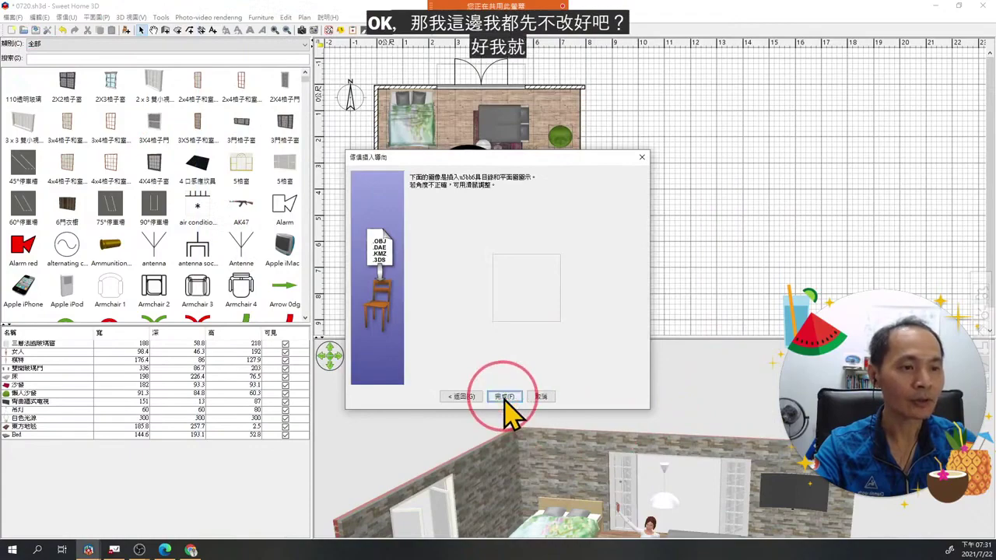
click(504, 396)
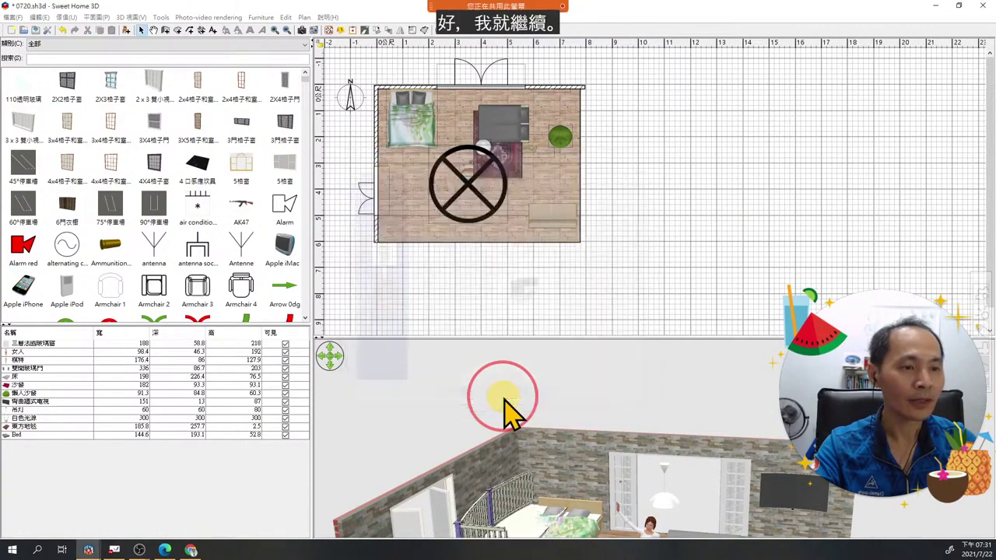
drag(410, 133, 493, 259)
click(653, 436)
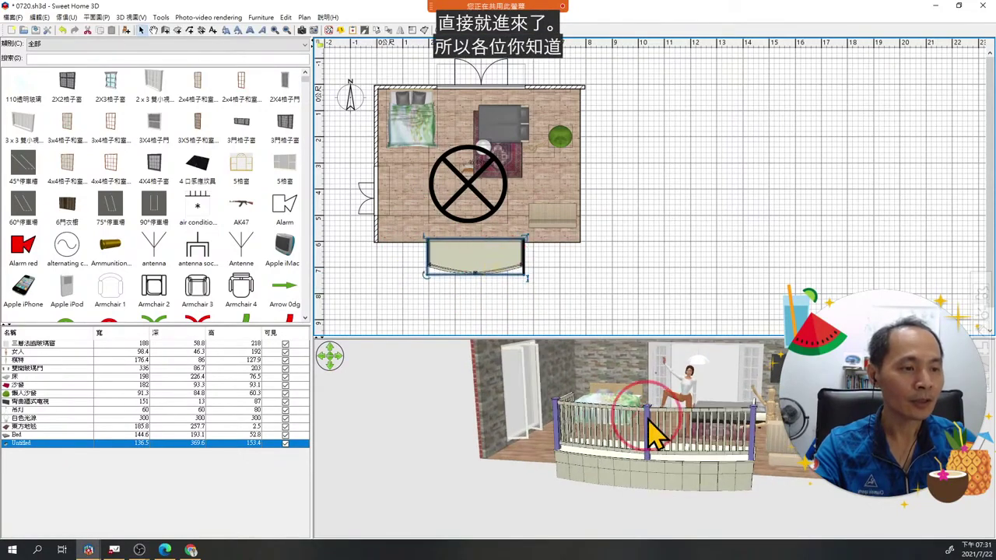
Enlarge the 3D view area, move the webcam overlay out of the way, and examine the imported balcony from several angles.
drag(654, 436, 571, 421)
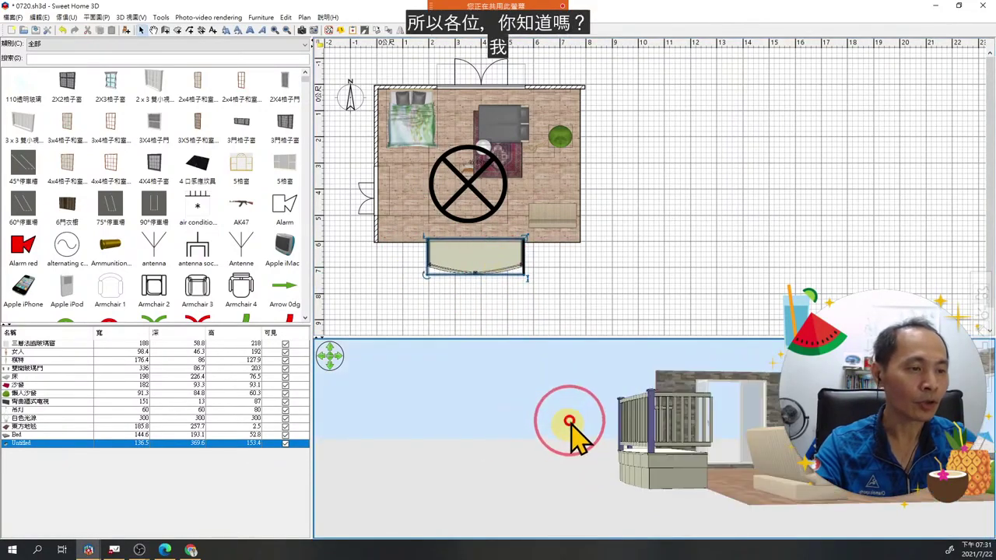
drag(851, 405, 195, 407)
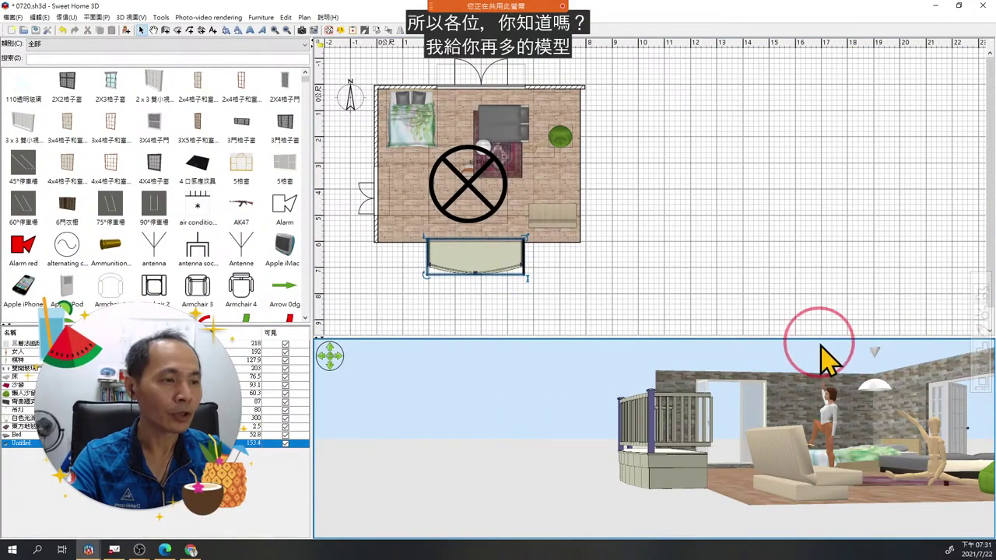
drag(816, 338, 823, 285)
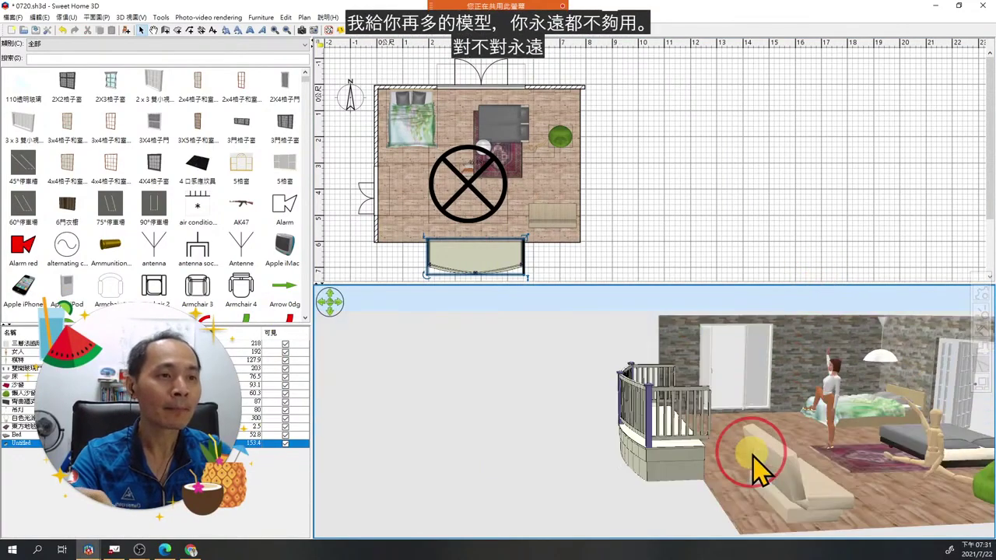
scroll(753, 467, up, 3)
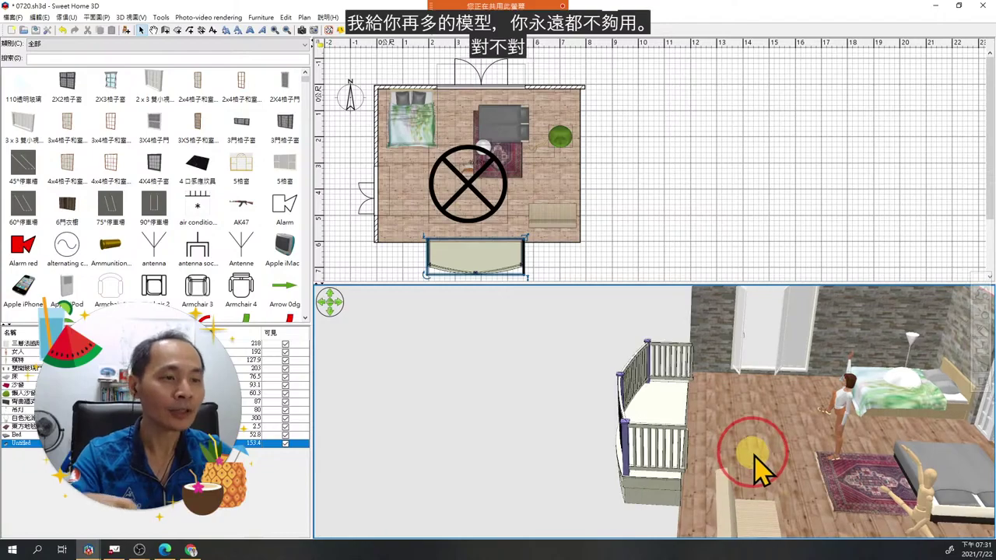
drag(758, 467, 747, 465)
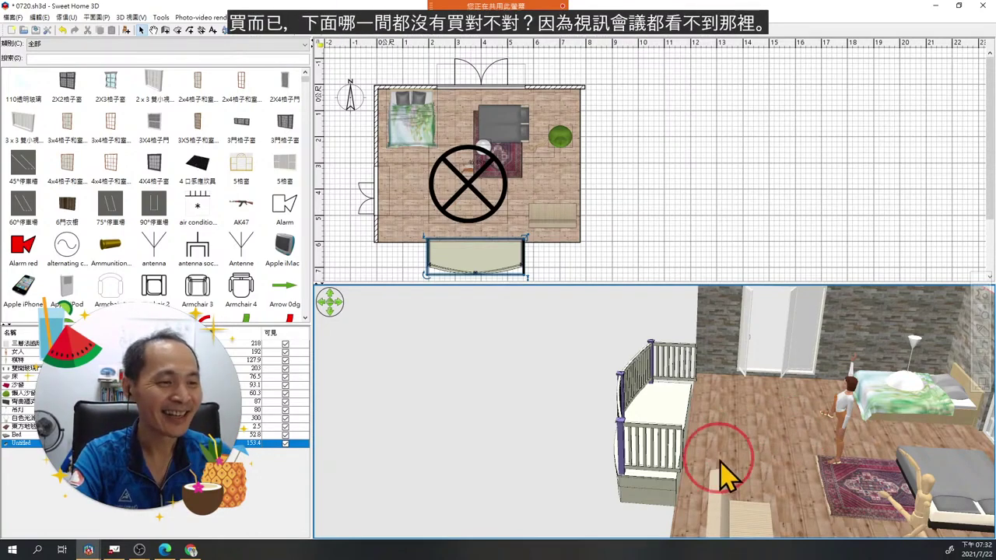
drag(727, 449, 764, 465)
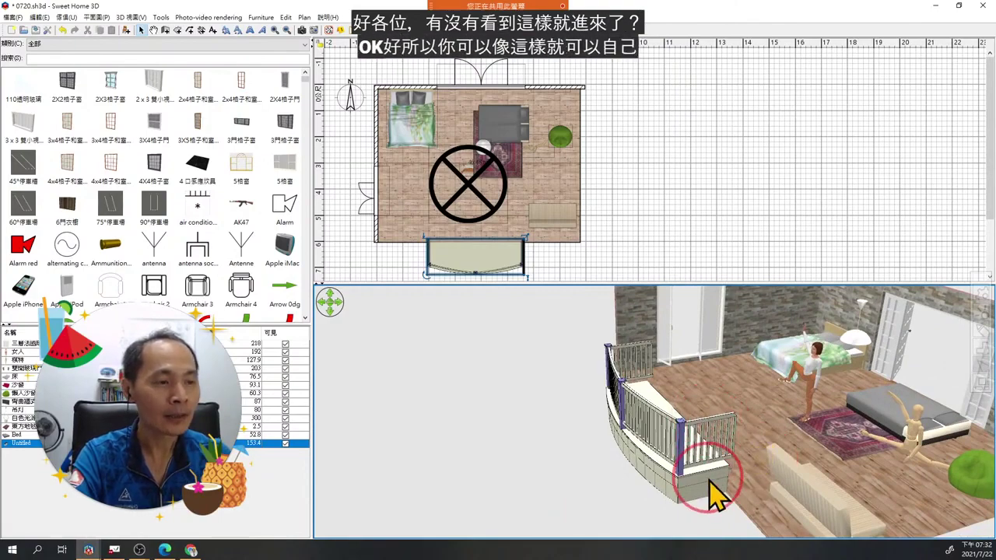
Show the balcony from the front in 3D, point out its black edge lines with arrows, and clear the annotations.
drag(747, 467, 775, 467)
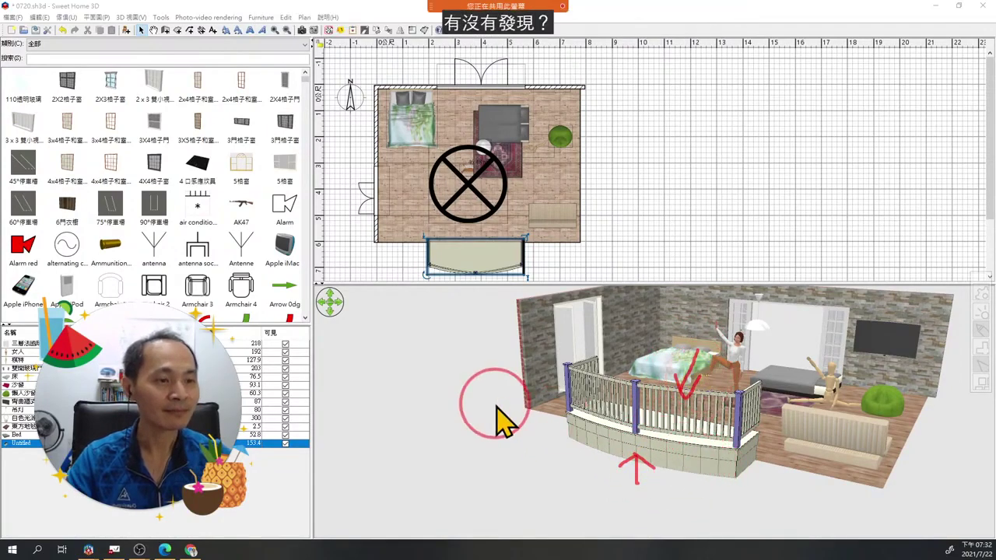
mouse_move(494, 402)
mouse_down()
mouse_move(559, 402)
mouse_move(548, 423)
mouse_up()
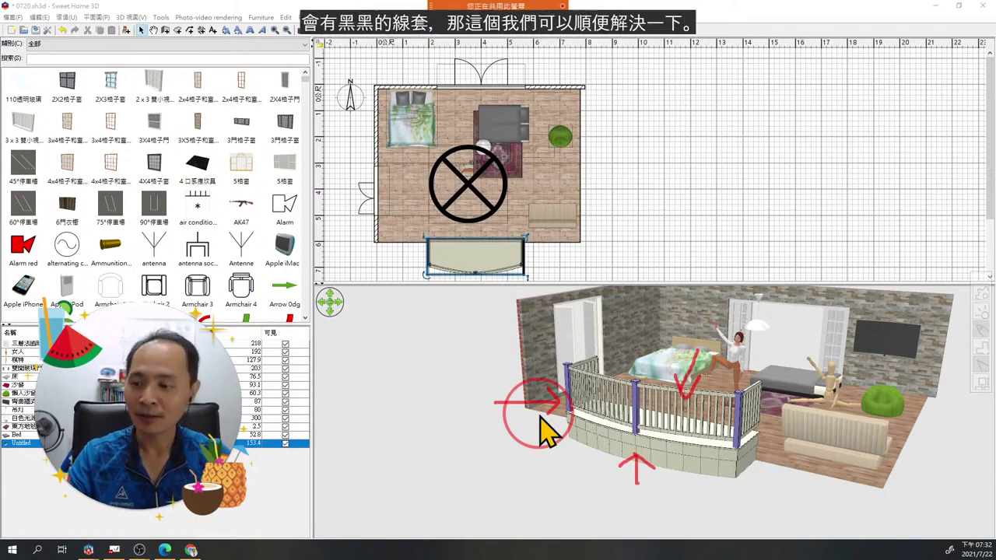
click(545, 424)
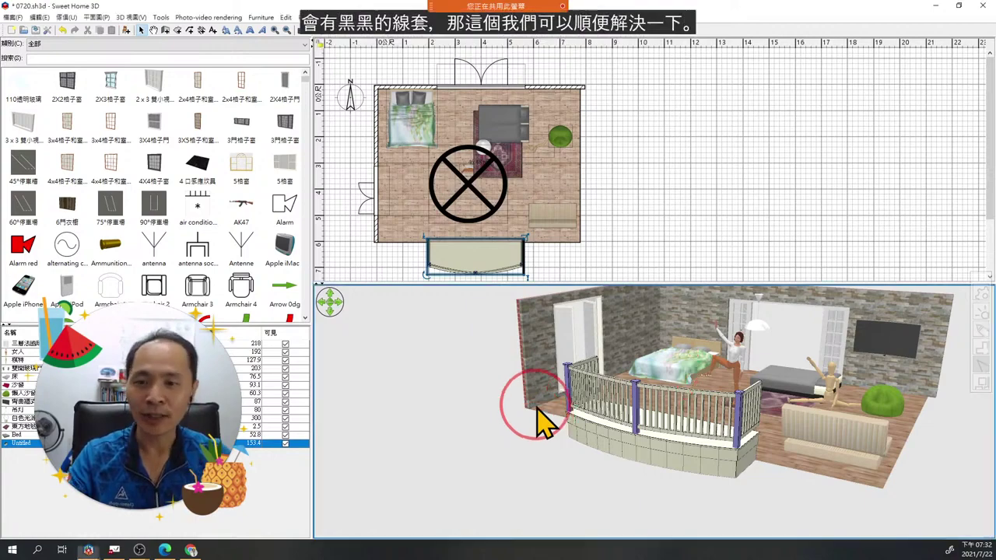
Open the balcony's furniture properties, switch its appearance to materials (材質), and bring up its model materials for editing.
double_click(465, 253)
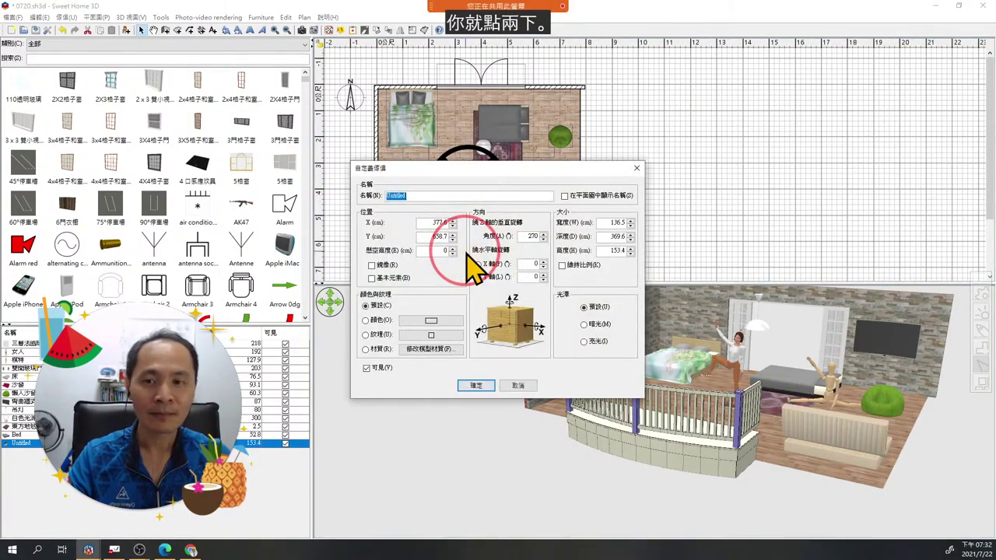
drag(485, 166, 604, 64)
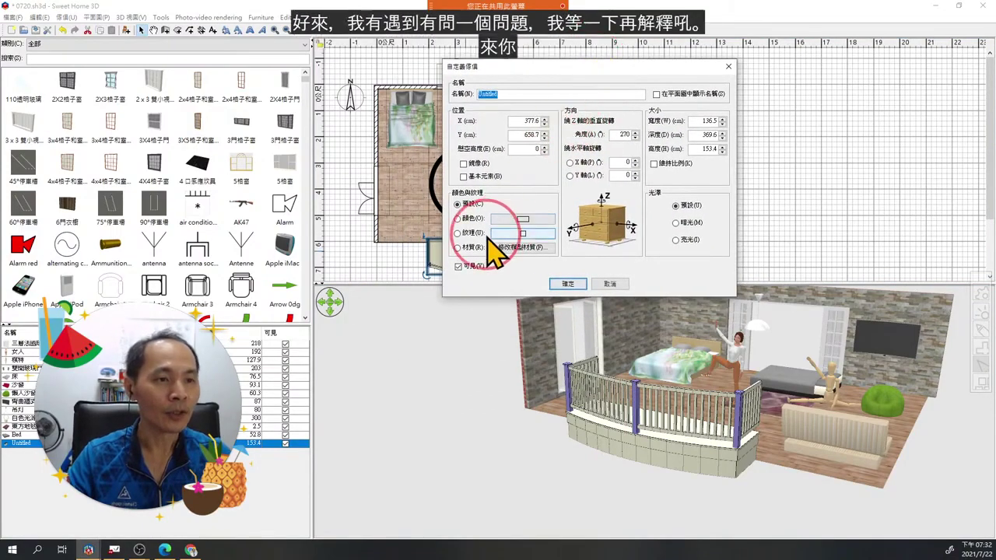
click(467, 248)
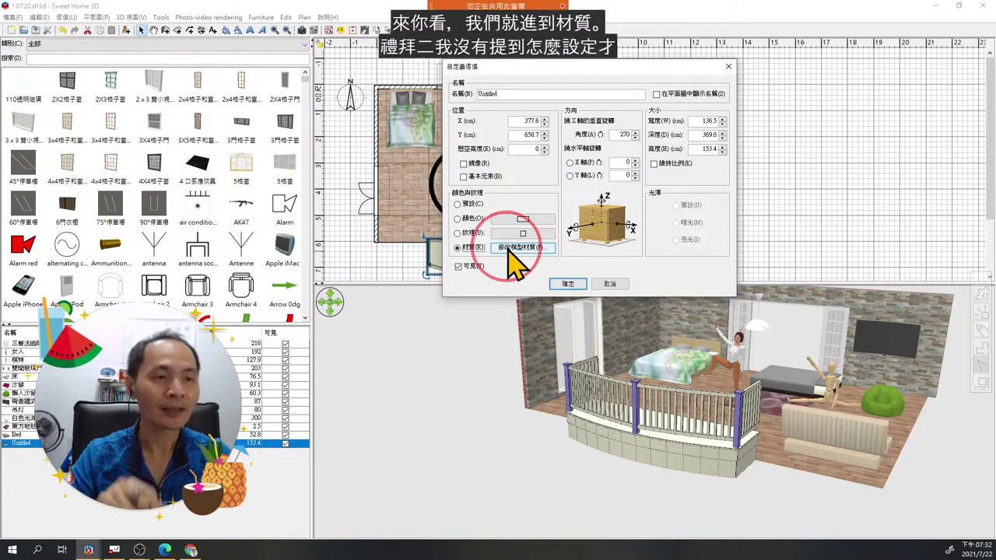
click(509, 249)
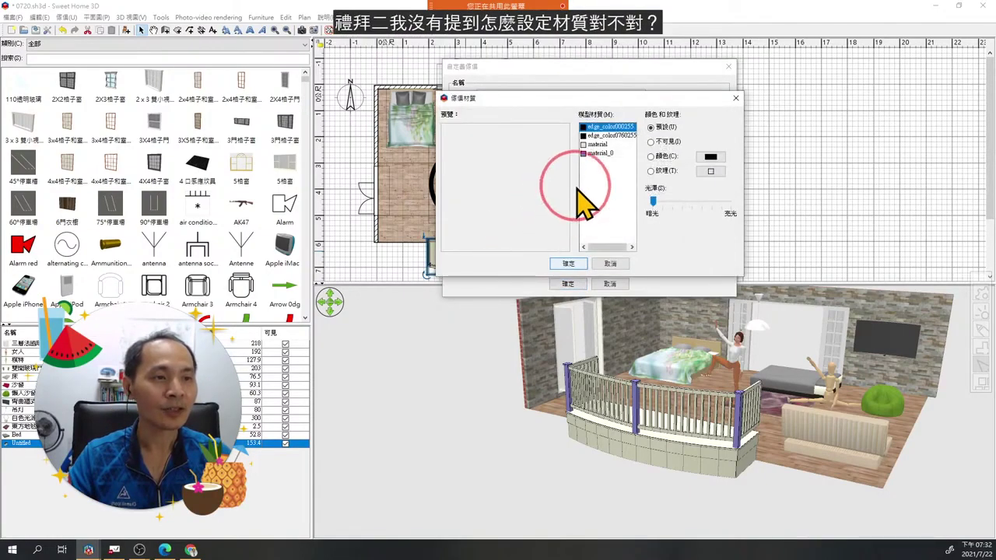
Set the balcony materials edge_color000255 and edge_color0760255 to invisible (不可見).
click(608, 128)
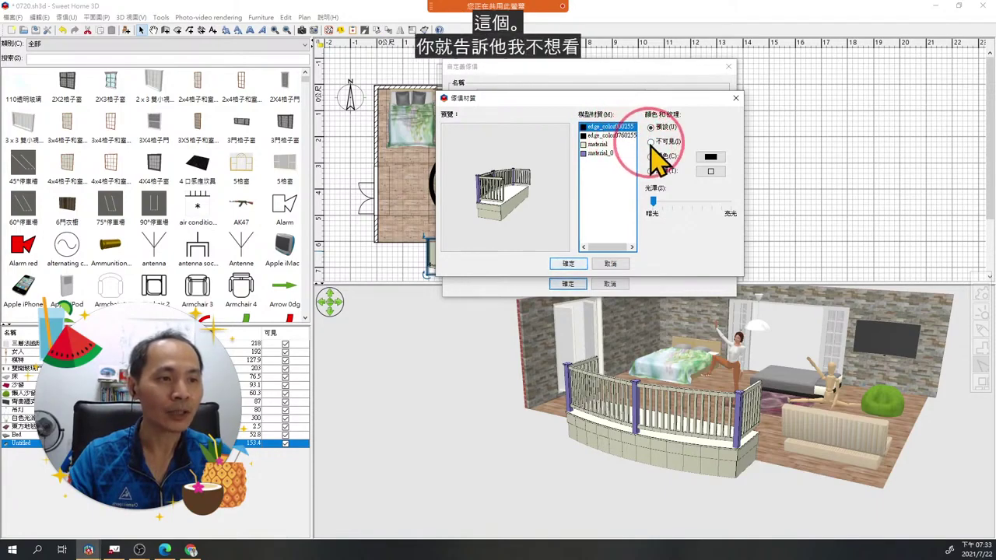
click(651, 142)
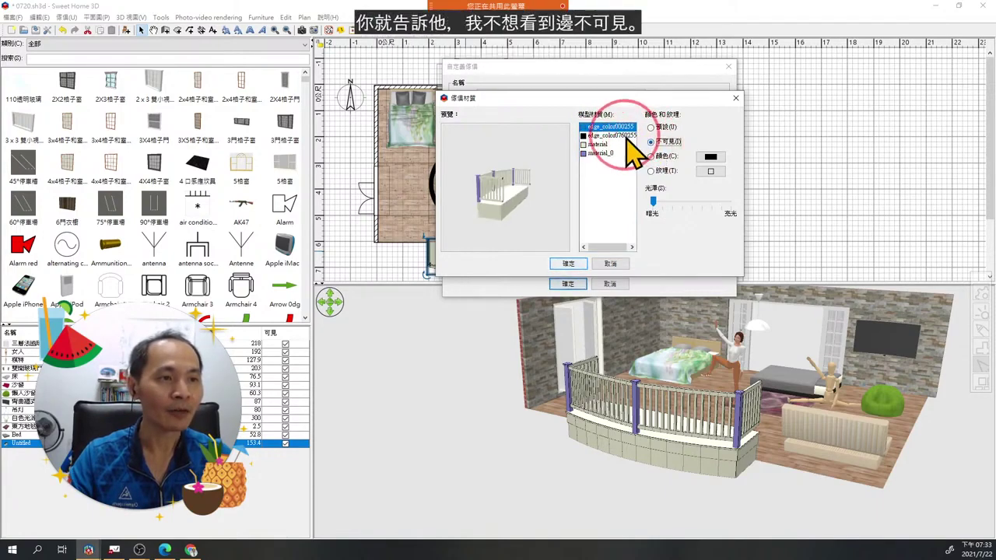
click(651, 143)
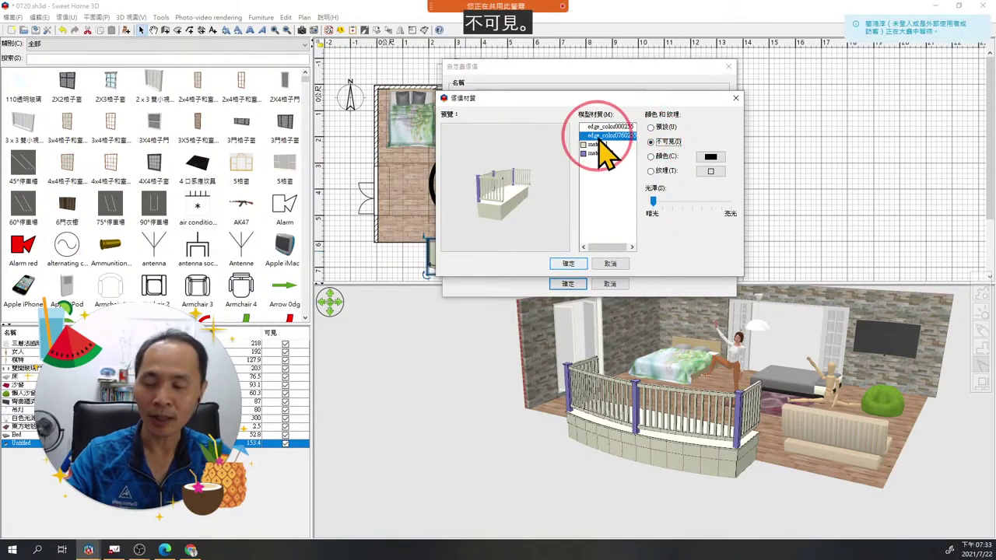
Pin an enlarged screenshot of the furniture materials dialog beside the 3D view to compare the edited preview with the placed balcony.
key(F1)
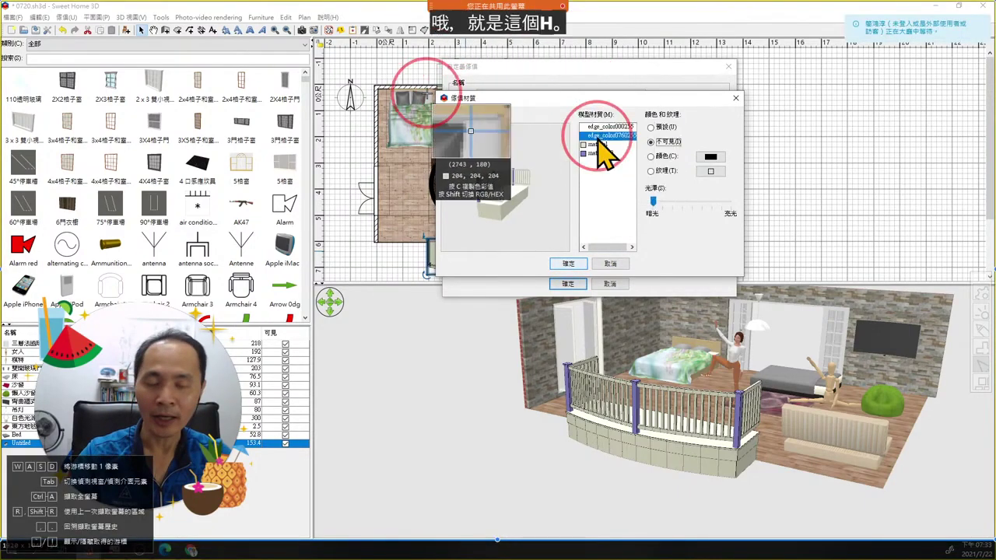
drag(434, 90, 745, 277)
click(703, 290)
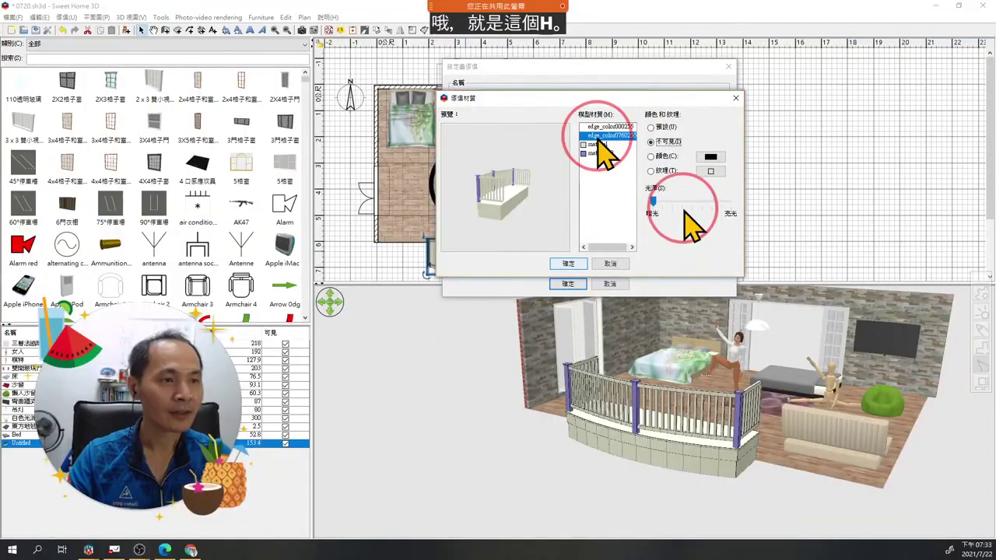
scroll(673, 256, up, 10)
drag(746, 247, 623, 210)
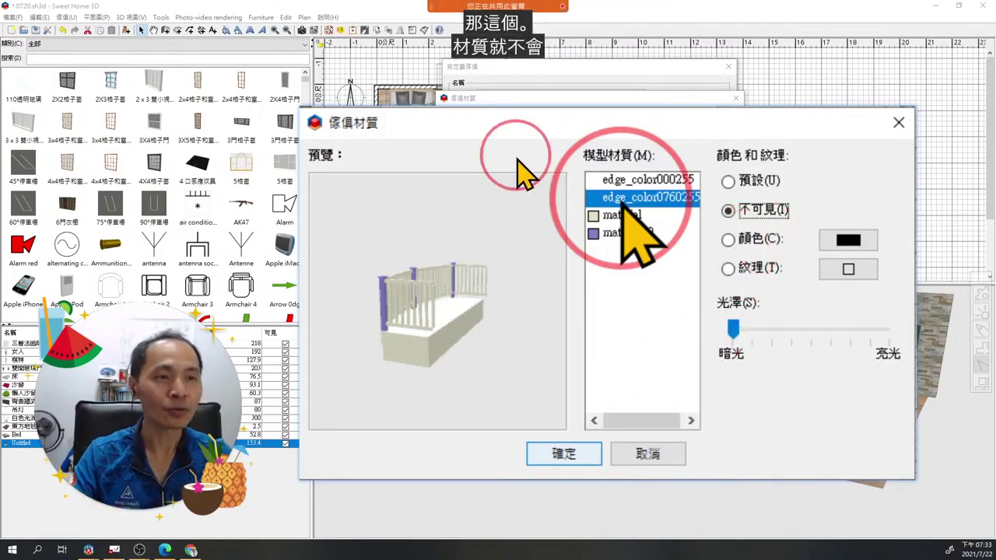
drag(548, 141, 894, 12)
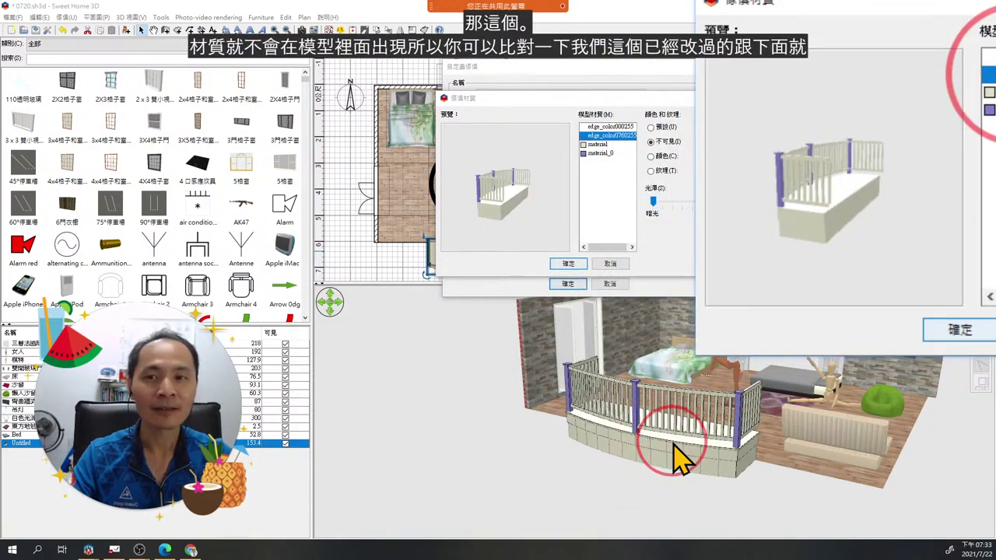
key(super+plus)
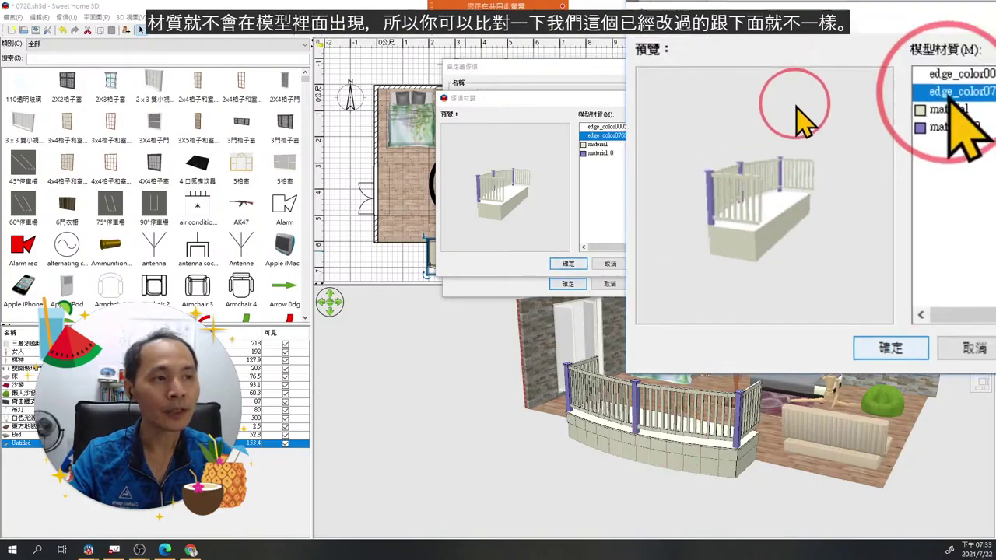
Discard the pinned screenshot and apply the balcony's invisible edge materials and furniture properties, checking the balcony in the 3D view.
right_click(605, 196)
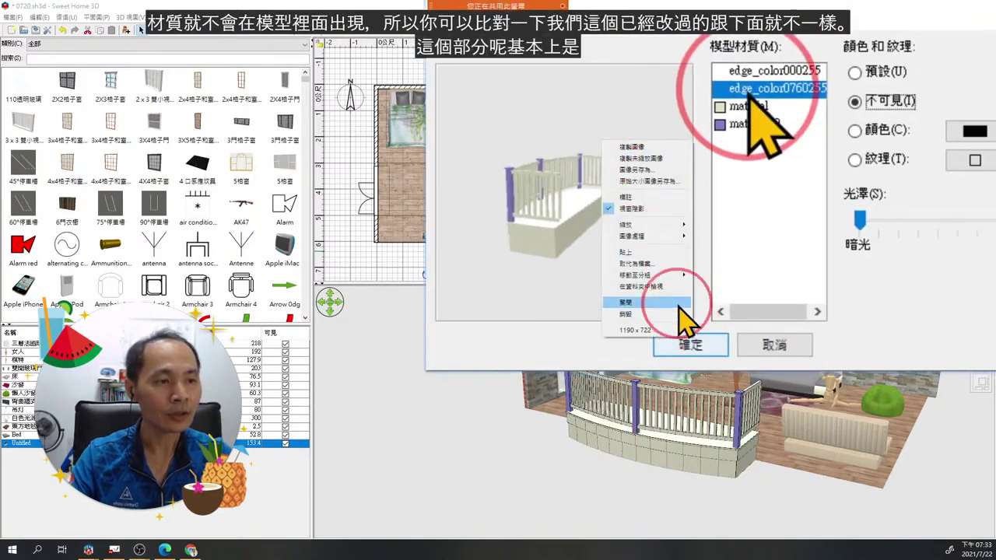
click(680, 306)
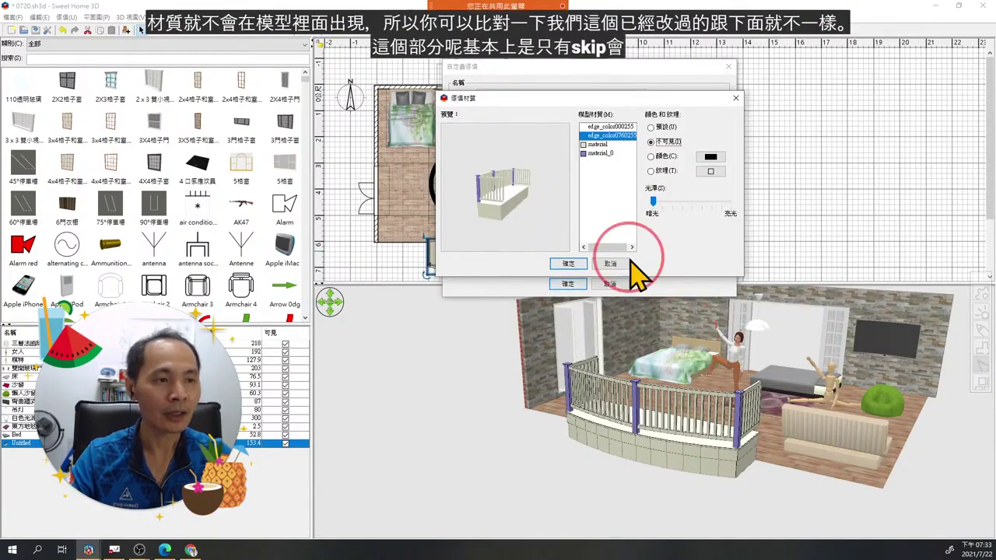
click(569, 265)
click(571, 284)
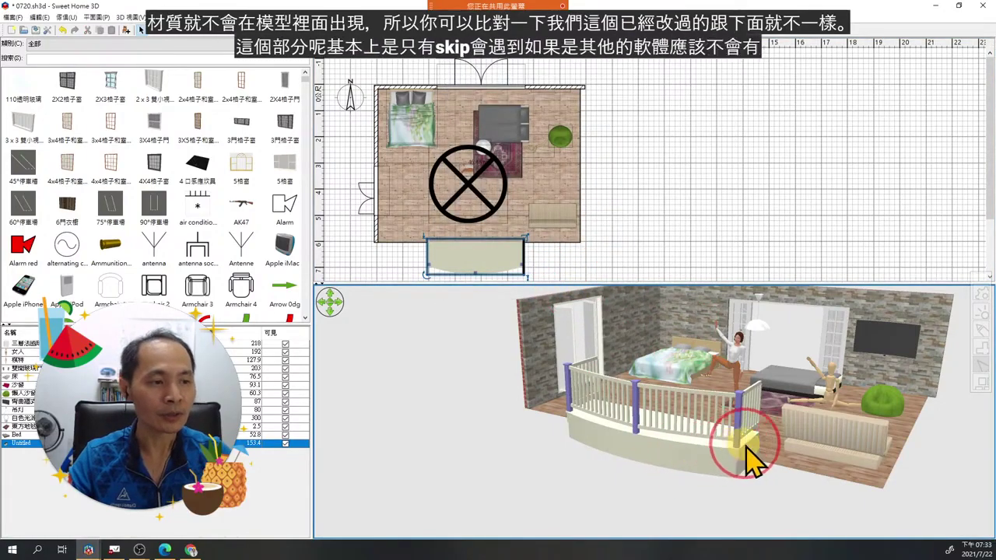
drag(745, 456, 681, 452)
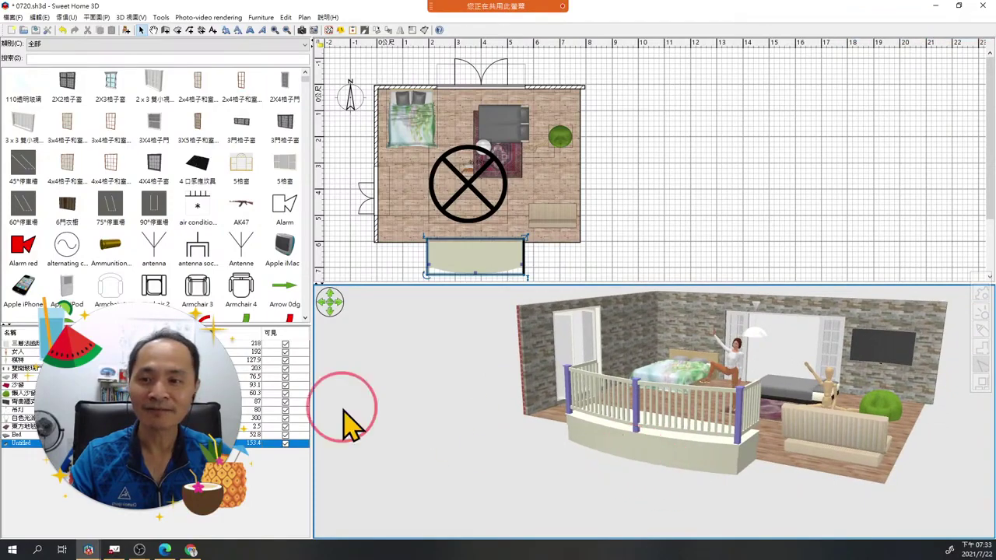
Show the meeting chat, move it clear of the plan to read the question about skp models, and close it.
key(alt+h)
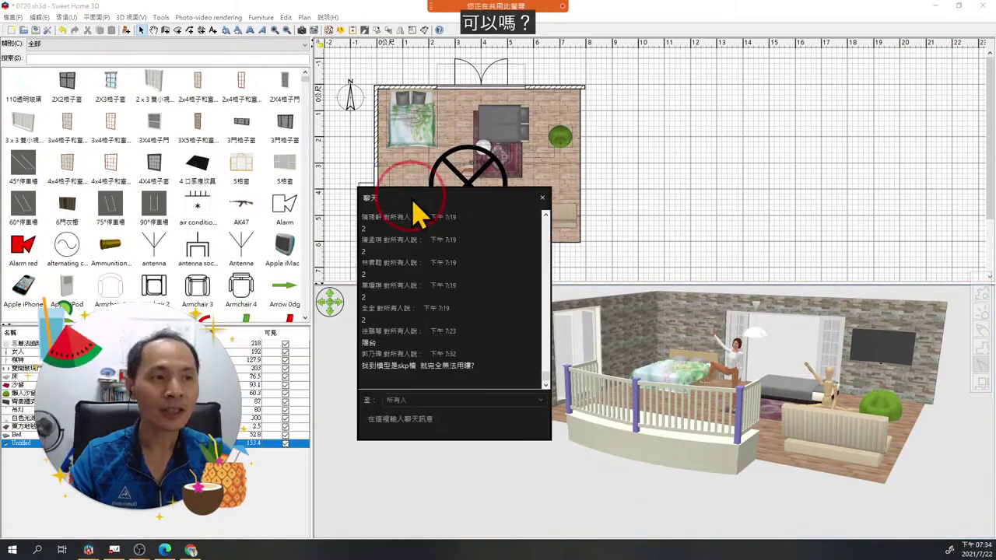
drag(410, 193, 811, 49)
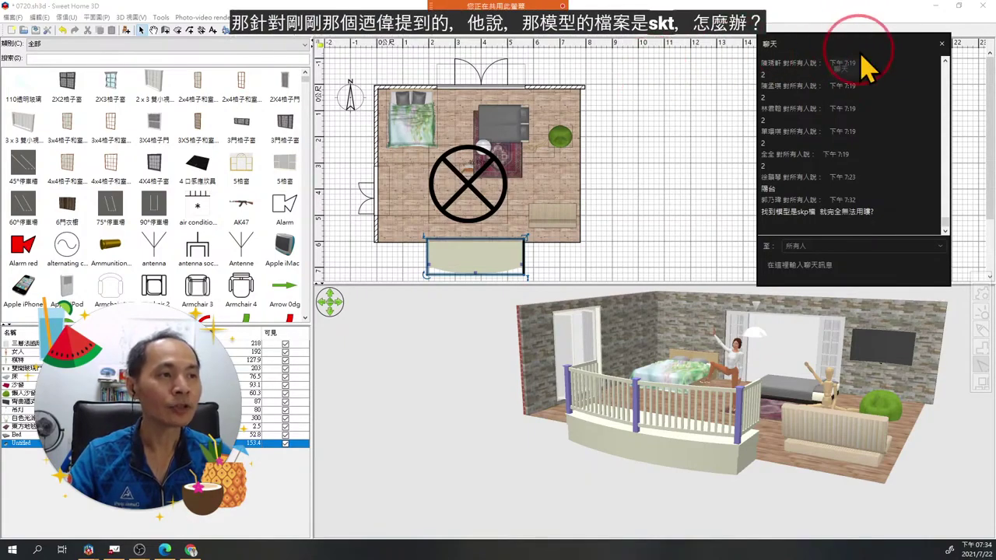
drag(870, 52, 382, 112)
click(934, 160)
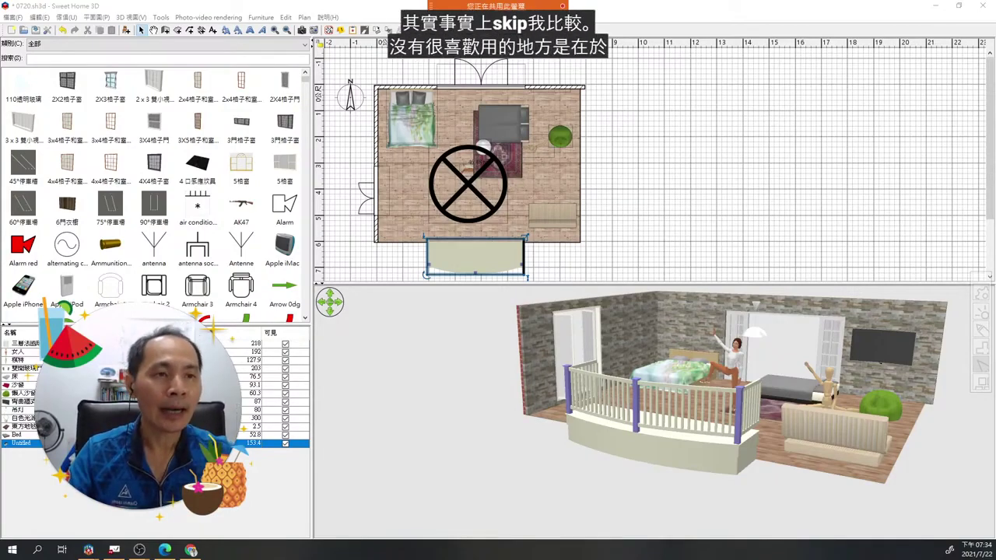
Bring up the YafaRay photo rendering dialog (照相機 / YafaRay) to show its output settings, and close it.
click(161, 17)
click(243, 258)
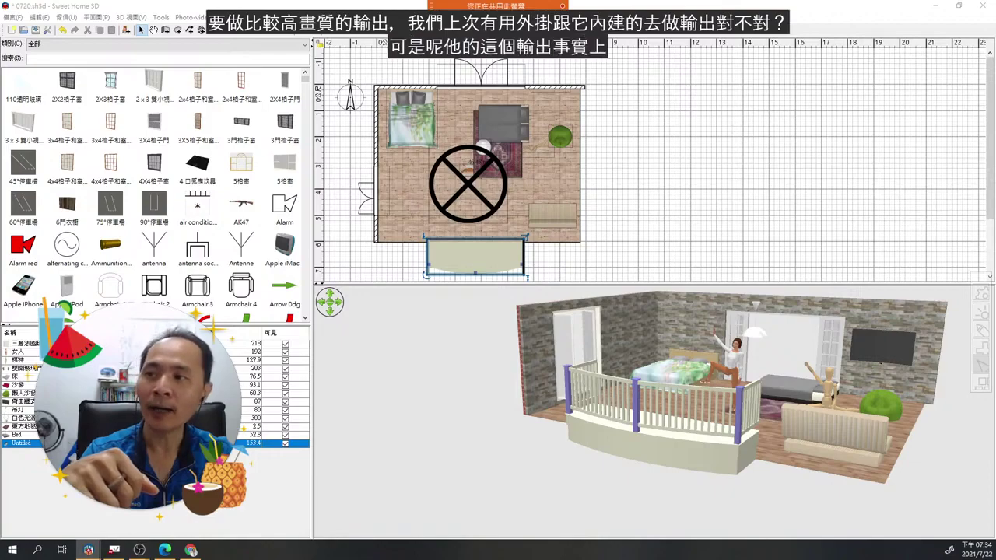
click(495, 129)
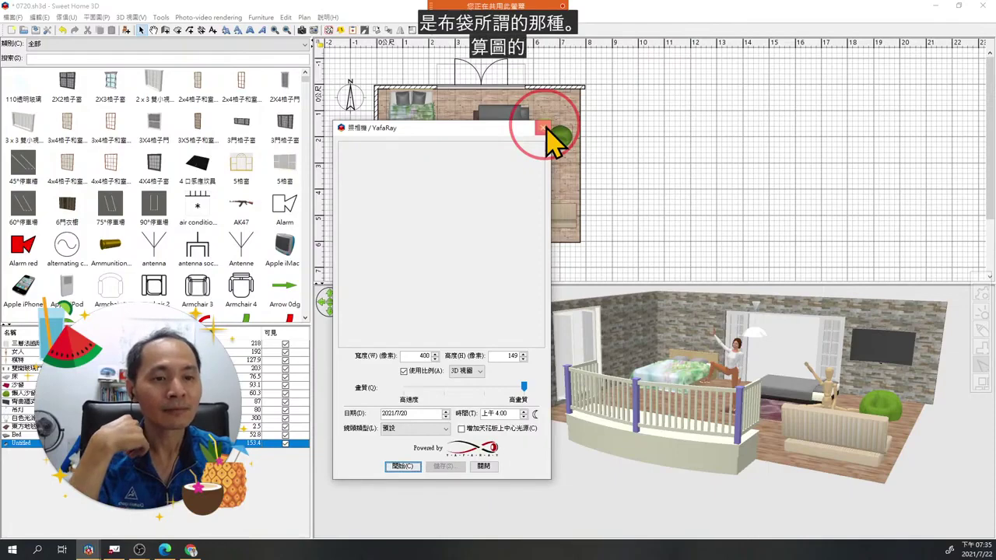
click(544, 129)
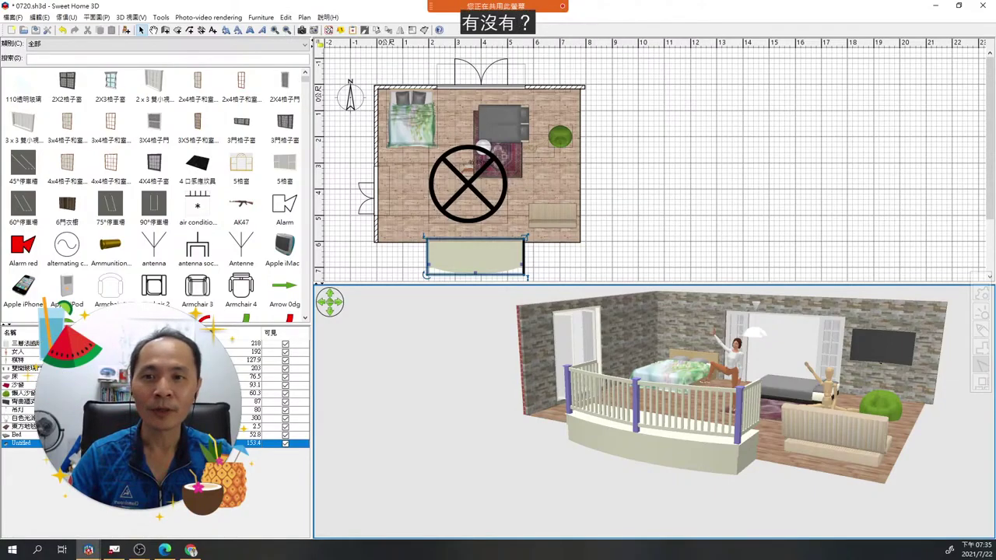
Reopen the meeting chat to check for new replies from the class, and hide it again.
key(alt+h)
drag(507, 140, 862, 60)
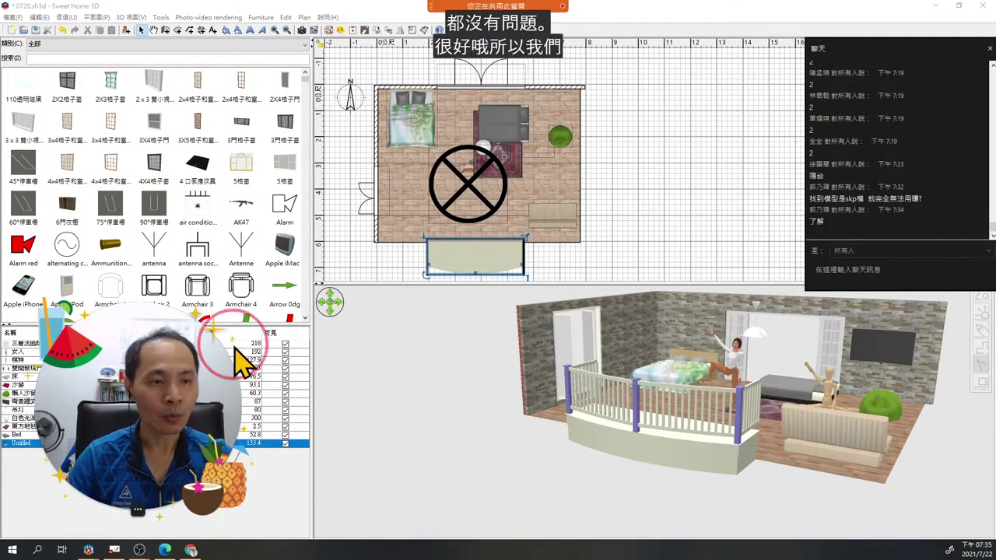
drag(884, 48, 719, 75)
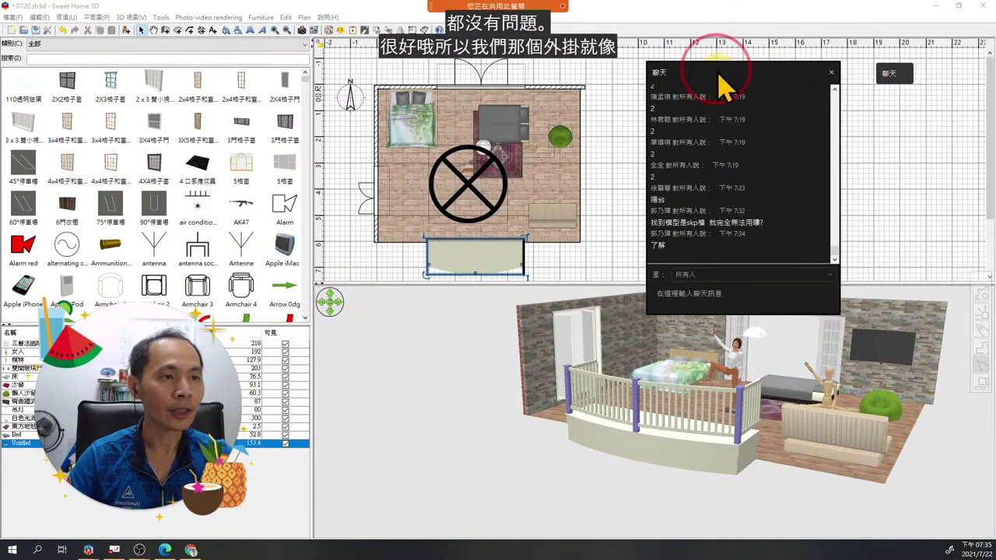
key(alt+h)
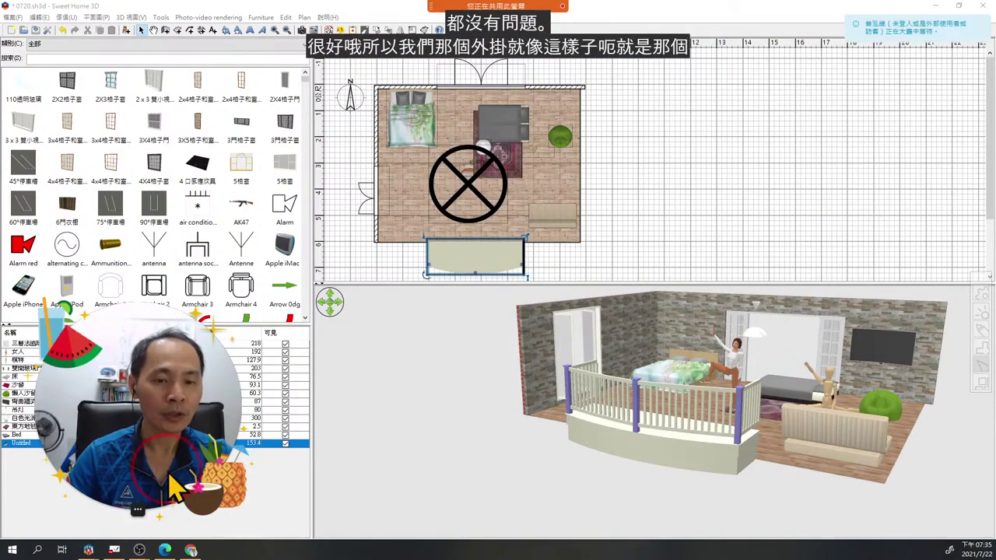
Switch to Chrome to show the plug-in page, then return to the teaching browser's free 3D model resources page, closing its 3D Warehouse page.
mouse_move(164, 551)
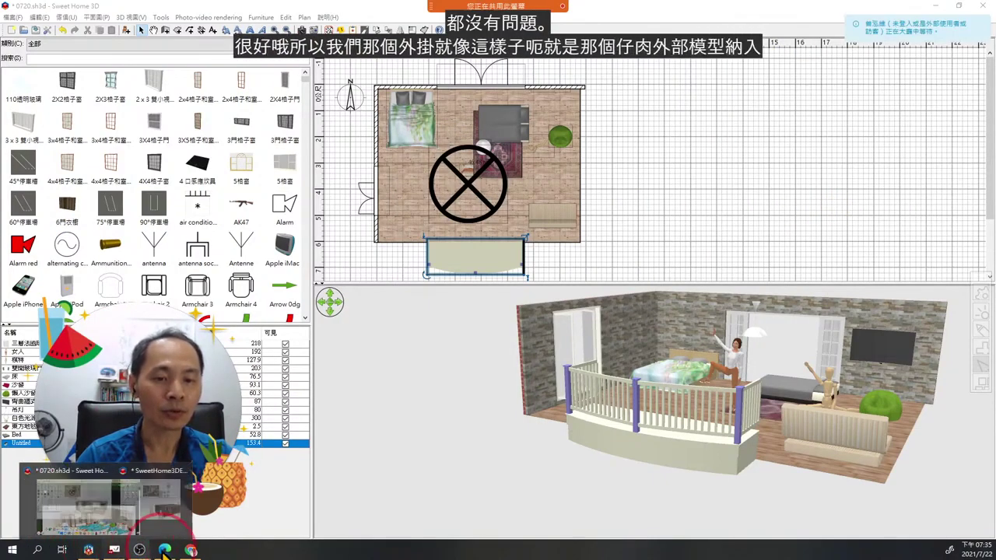
click(196, 532)
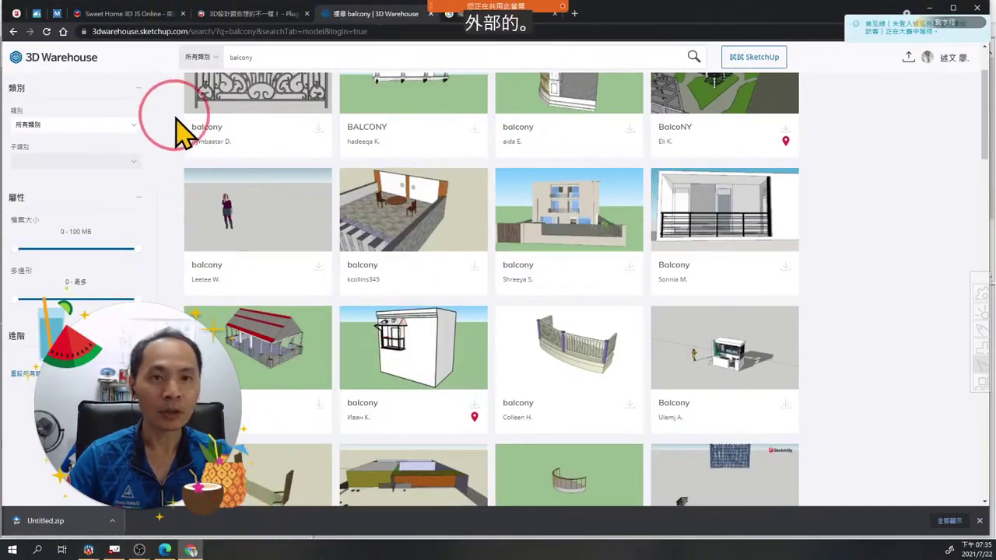
click(264, 17)
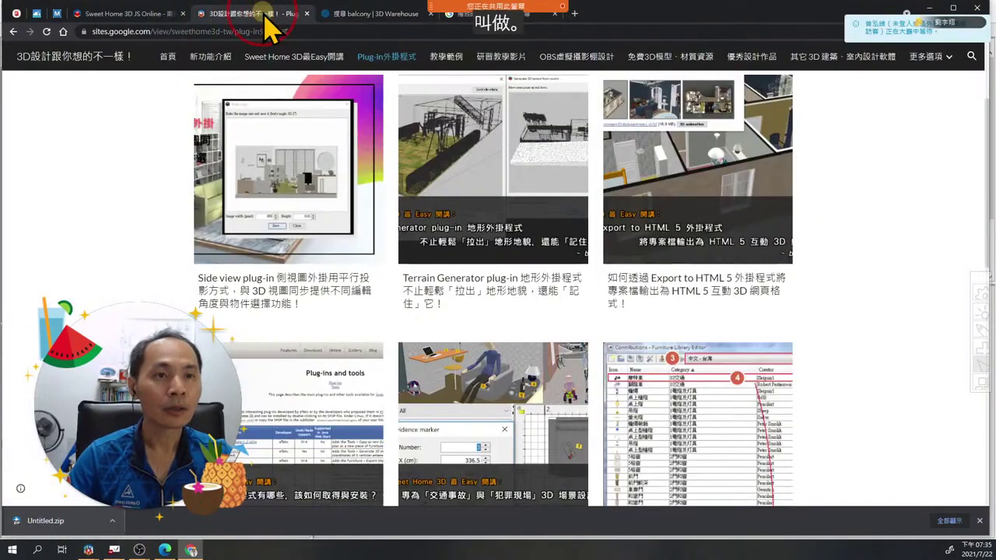
click(338, 15)
click(115, 549)
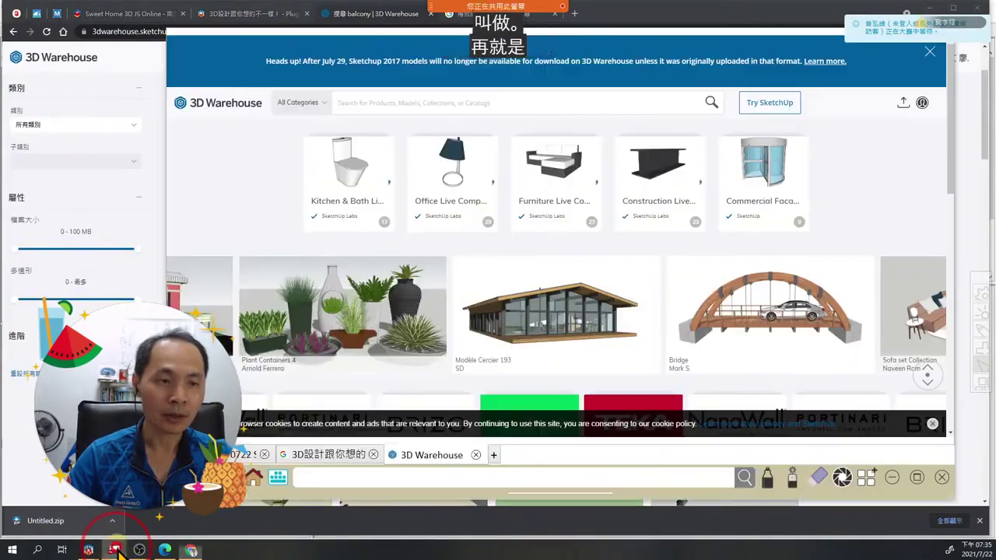
click(475, 456)
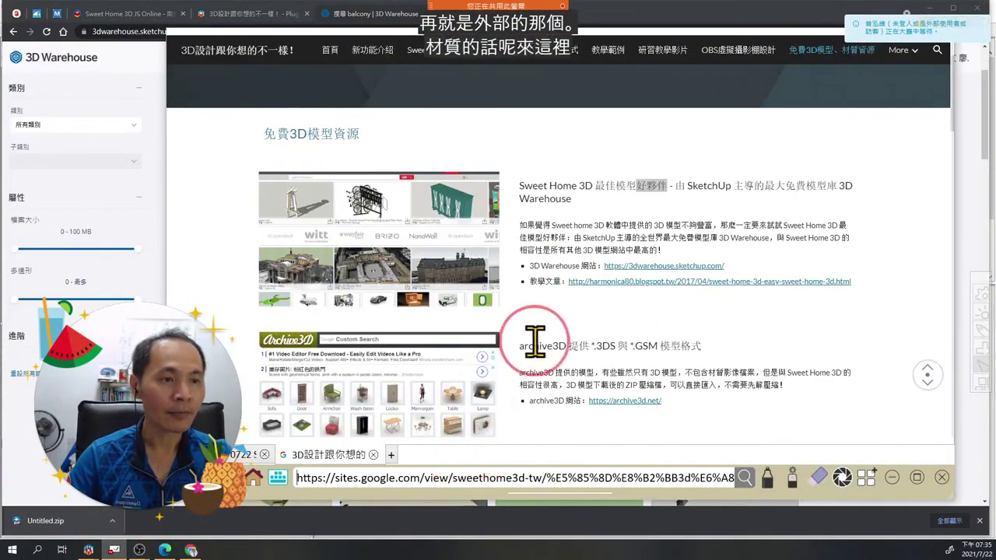
Look through the free 3D model resources, highlighting the captions 電子零件與水管組件 and 2D symbols libraries.
scroll(537, 339, down, 3)
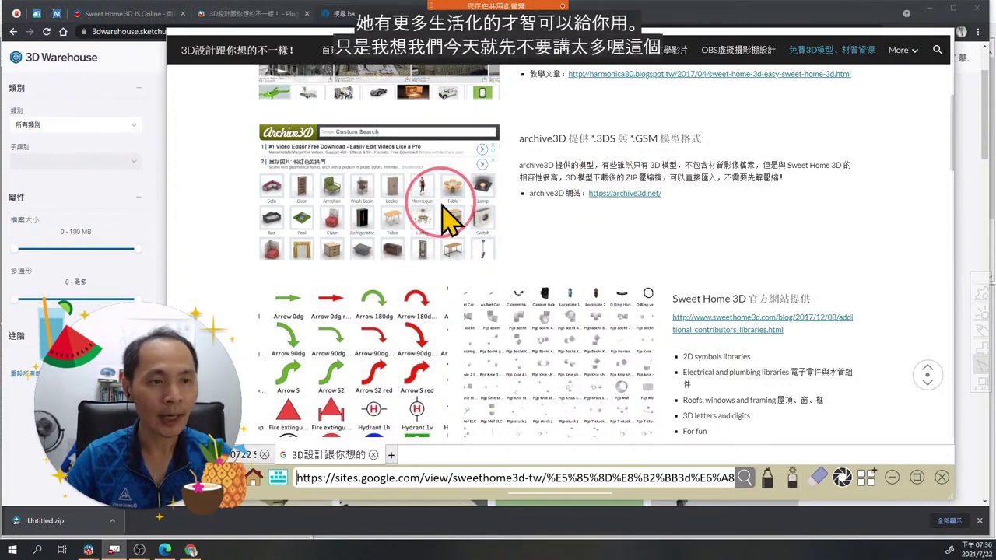
scroll(442, 208, down, 3)
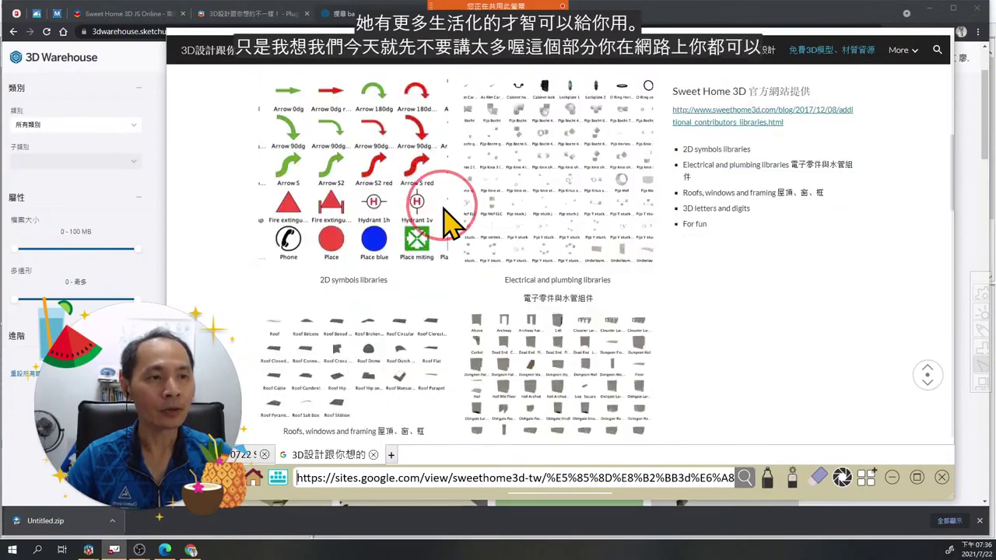
scroll(448, 222, up, 1)
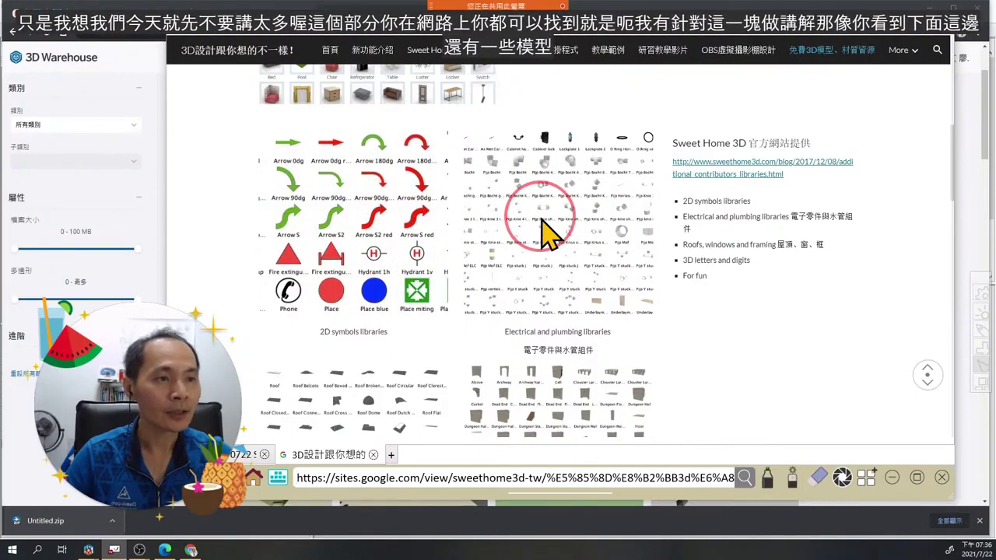
triple_click(552, 352)
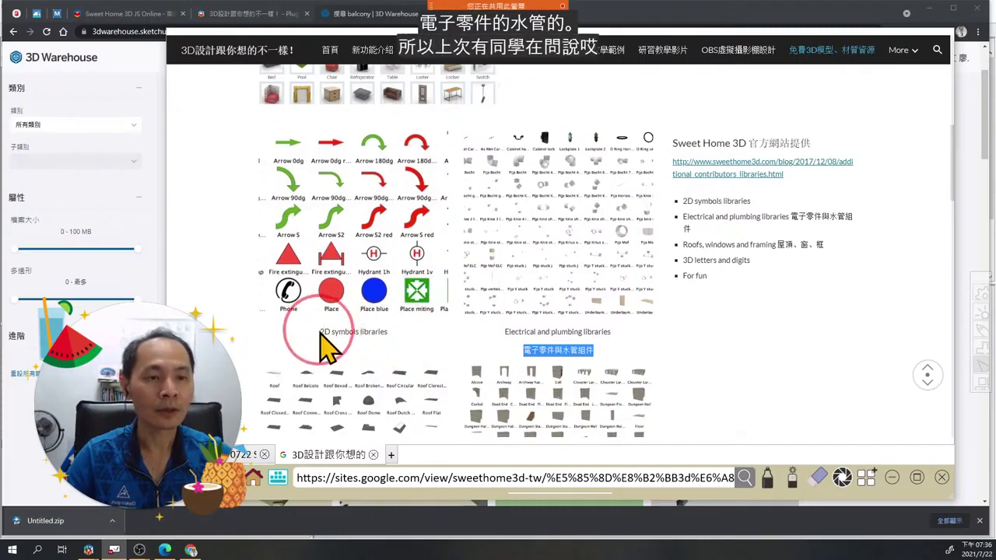
drag(320, 332, 397, 348)
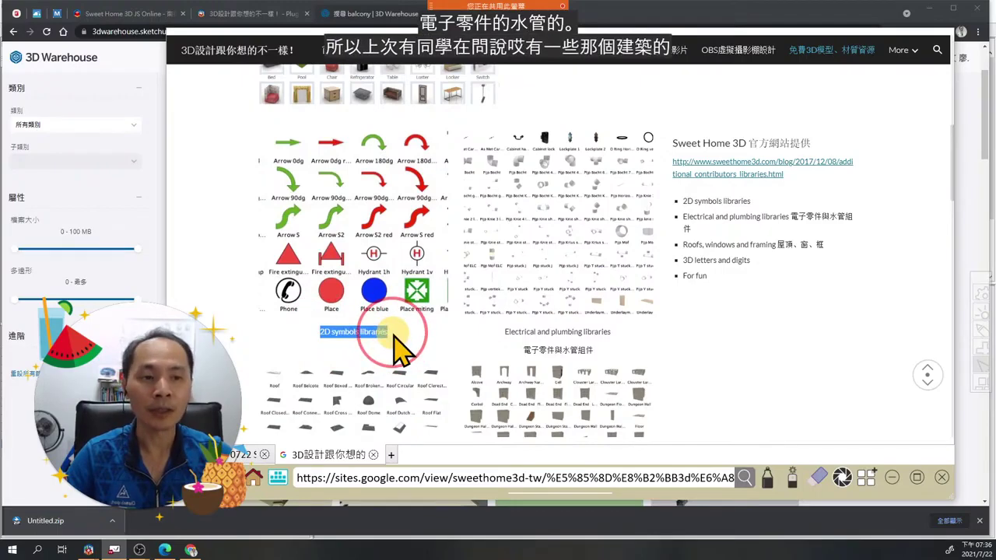
click(397, 348)
scroll(404, 348, down, 2)
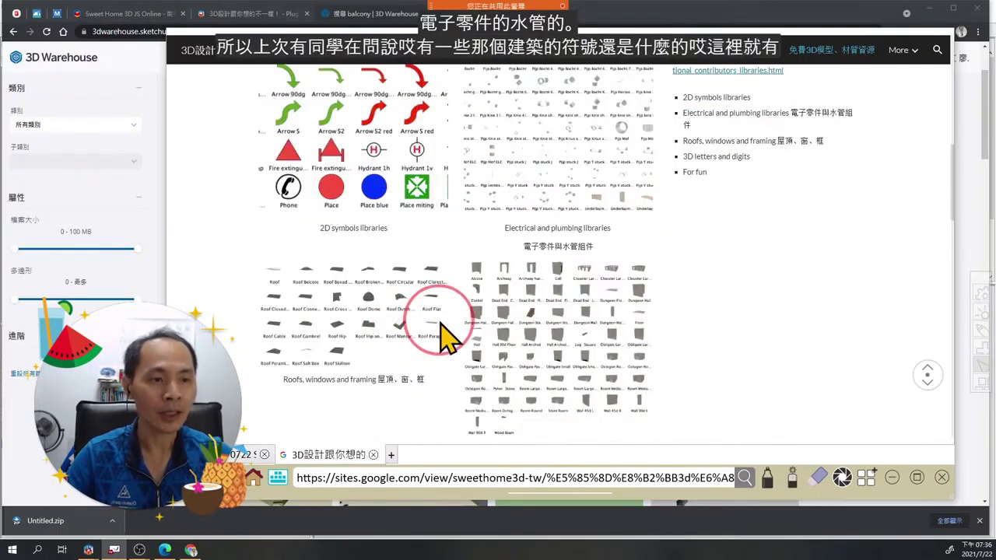
scroll(444, 334, down, 7)
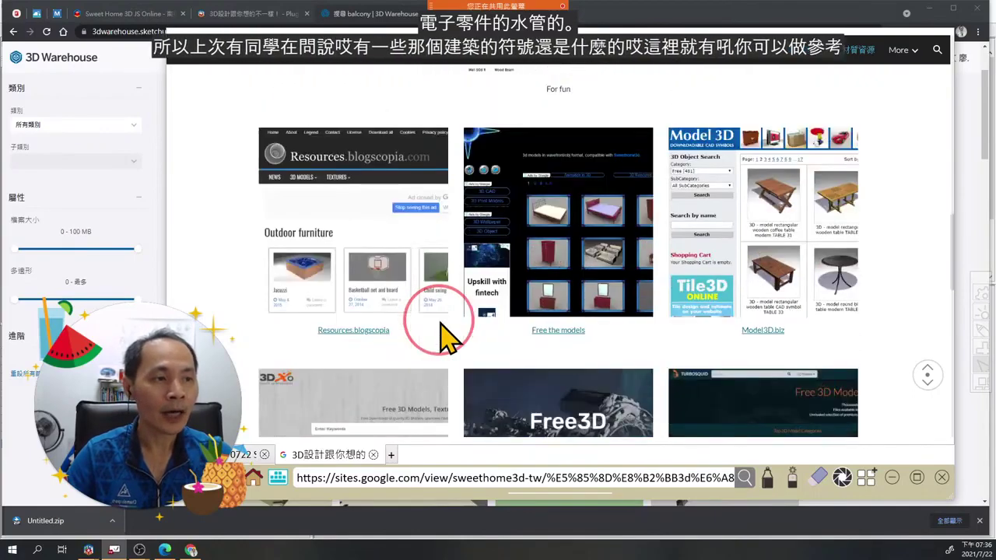
scroll(443, 335, down, 4)
Examine the free 3D texture resources section (免費3D材質資源), highlighting its heading and looking over the listed texture sites.
scroll(442, 342, down, 6)
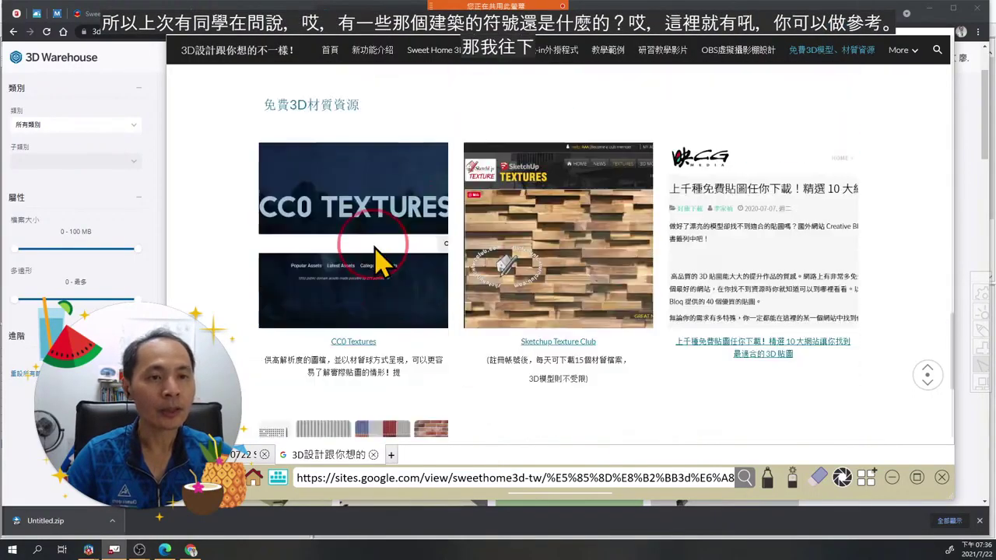
drag(266, 104, 357, 99)
click(459, 118)
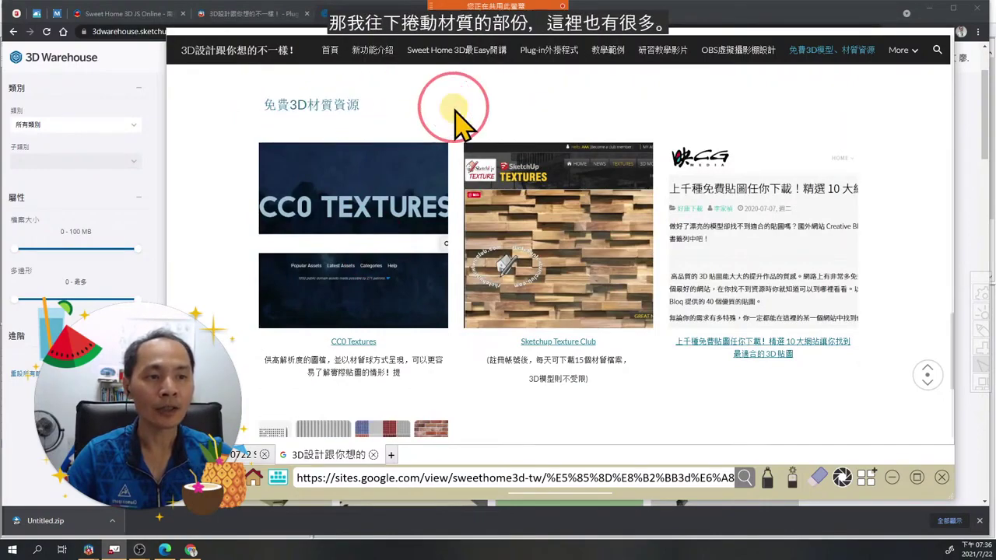
scroll(459, 119, down, 1)
scroll(459, 125, down, 2)
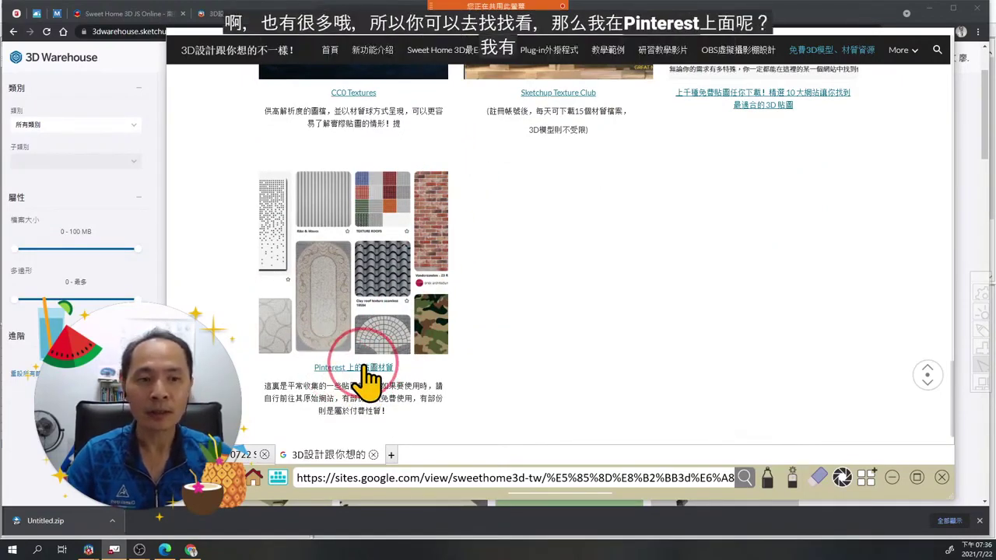
Open the Pinterest texture collection (貼圖材質), browse its room references and texture pins, and close the collection.
click(366, 370)
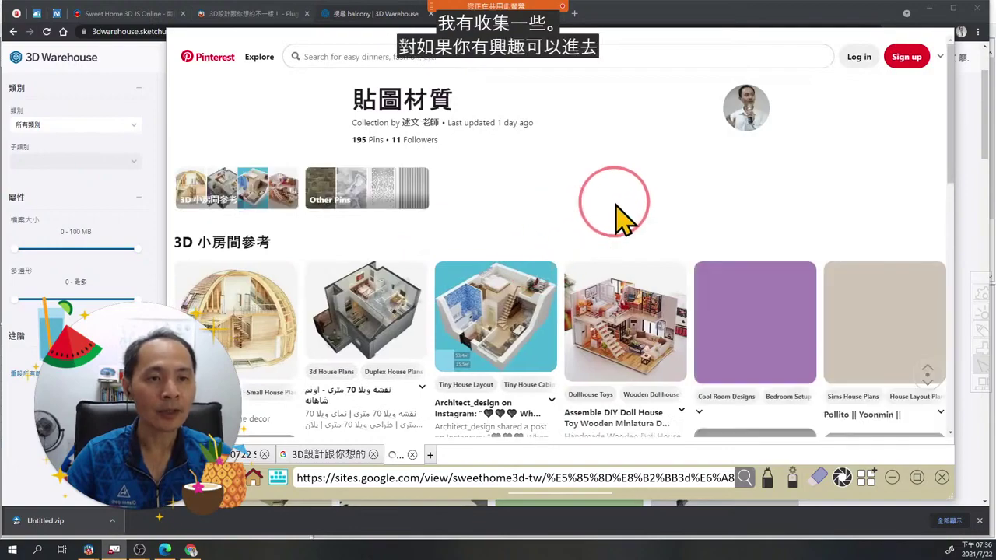
scroll(550, 223, down, 1)
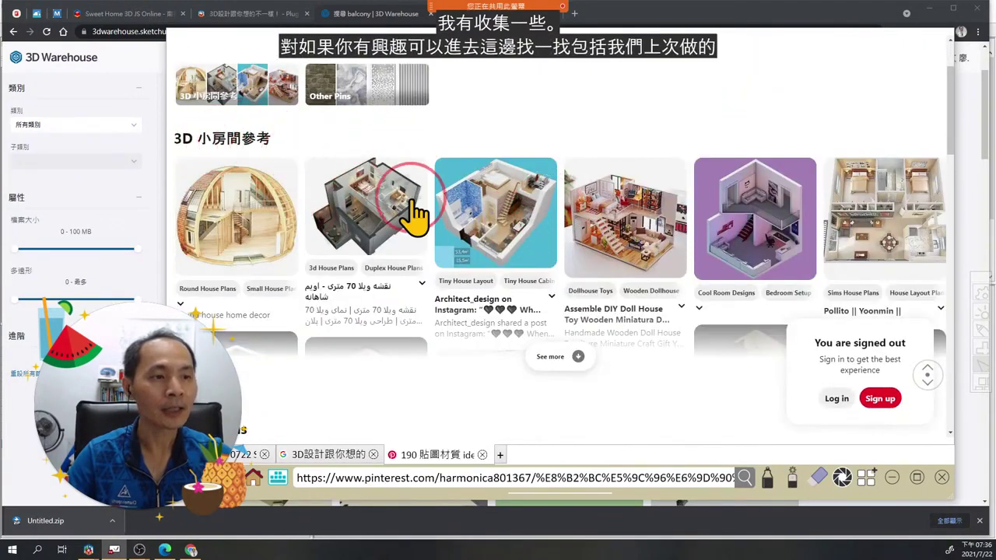
scroll(412, 214, down, 5)
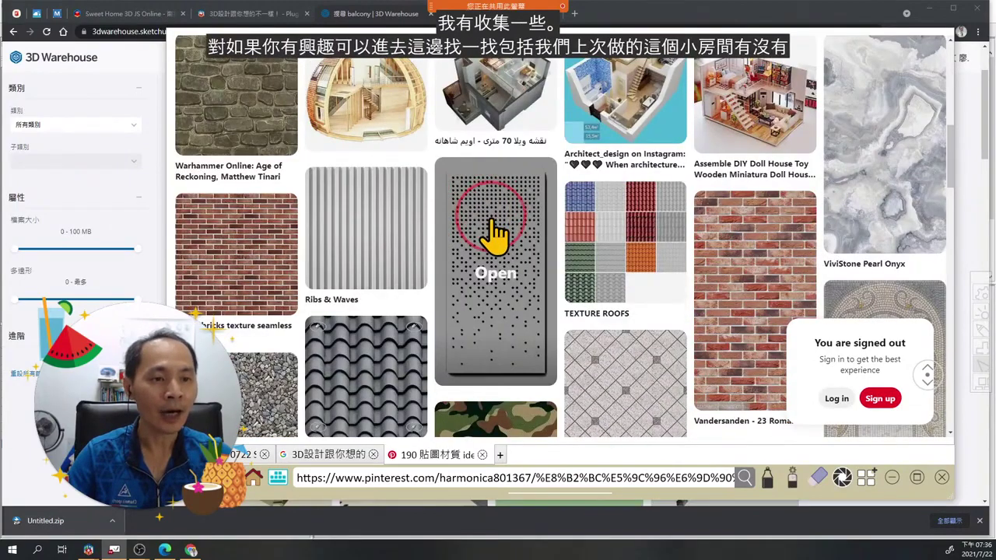
scroll(494, 233, down, 2)
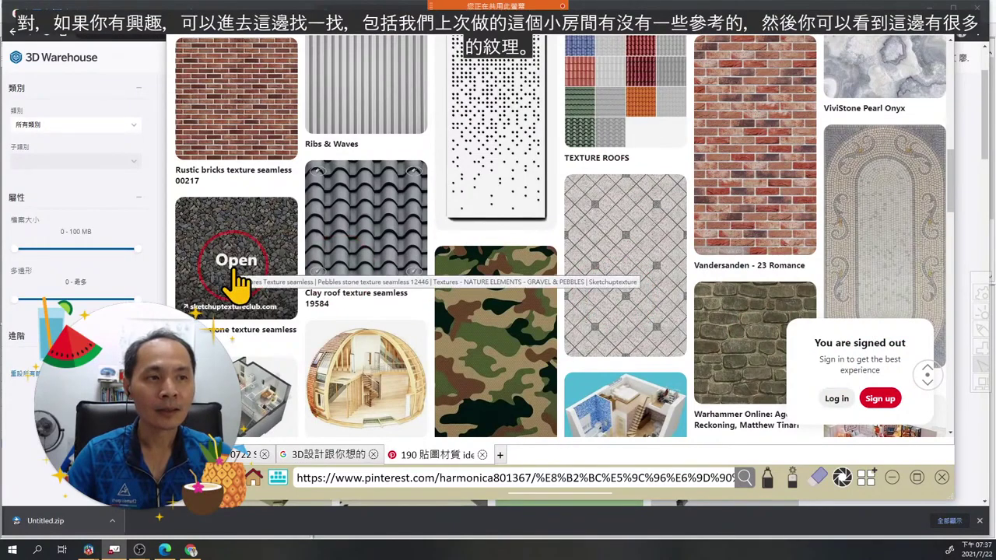
scroll(679, 256, down, 2)
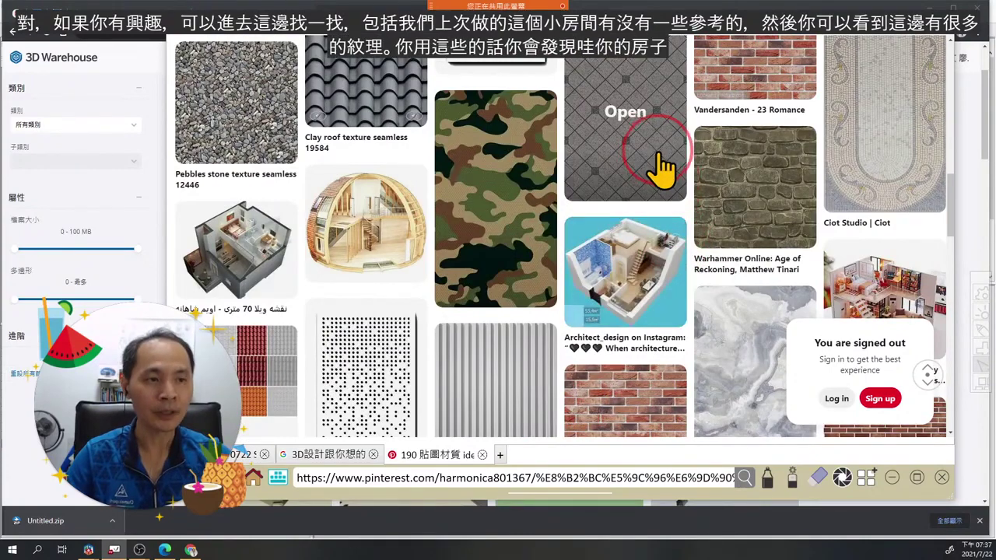
scroll(658, 165, down, 1)
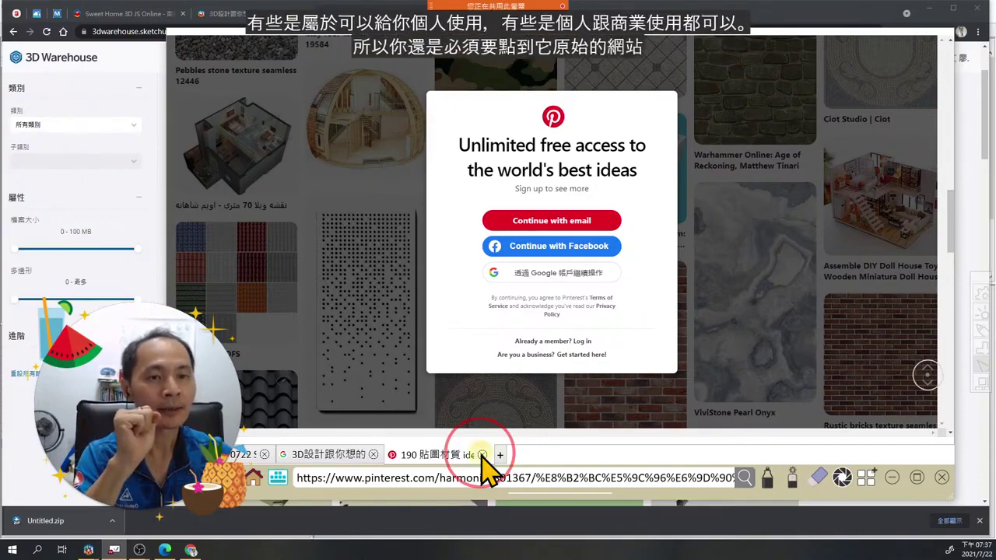
click(482, 455)
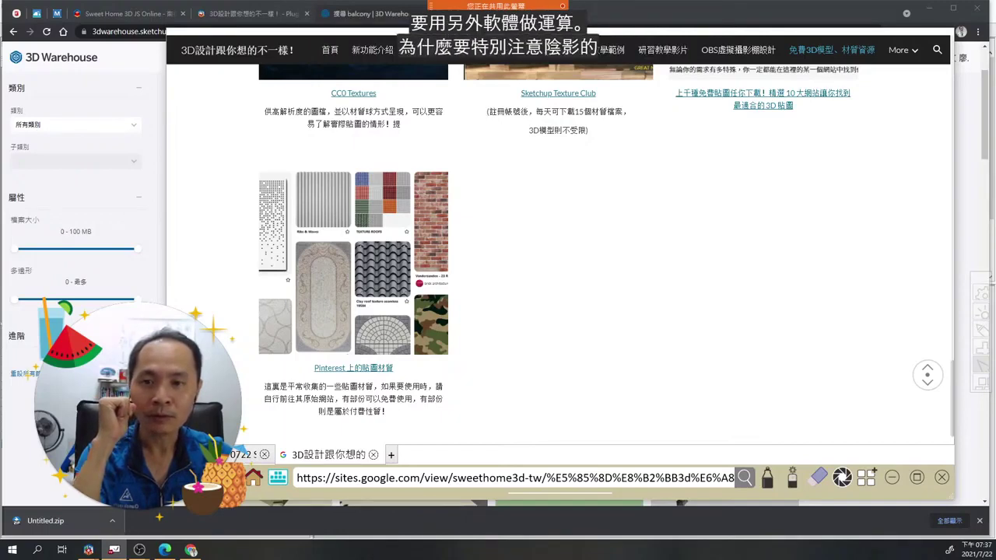
Bring the meeting chat over the resources page, highlight "SketchUp" in the latest question, and move the chat out of the way.
drag(93, 217, 733, 175)
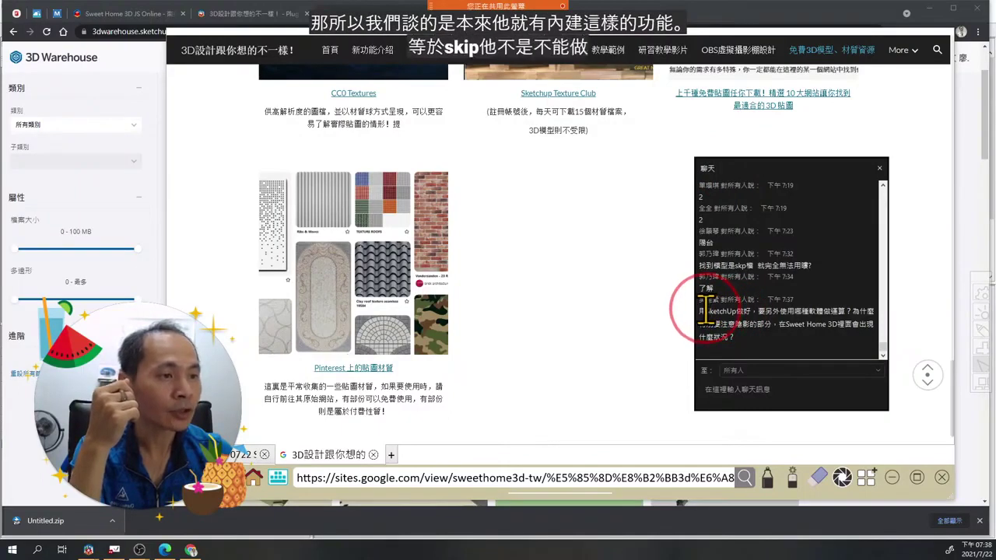
drag(706, 311, 727, 312)
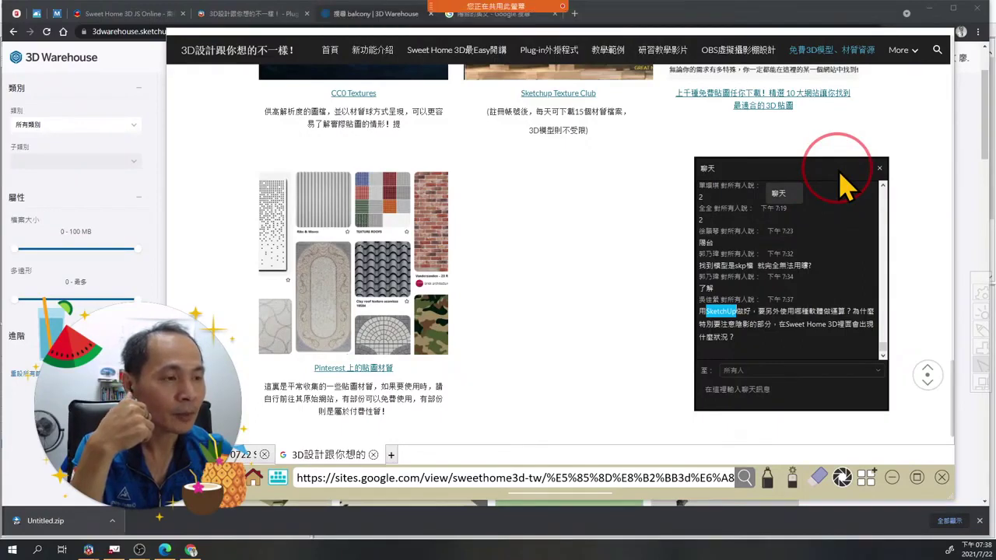
click(760, 311)
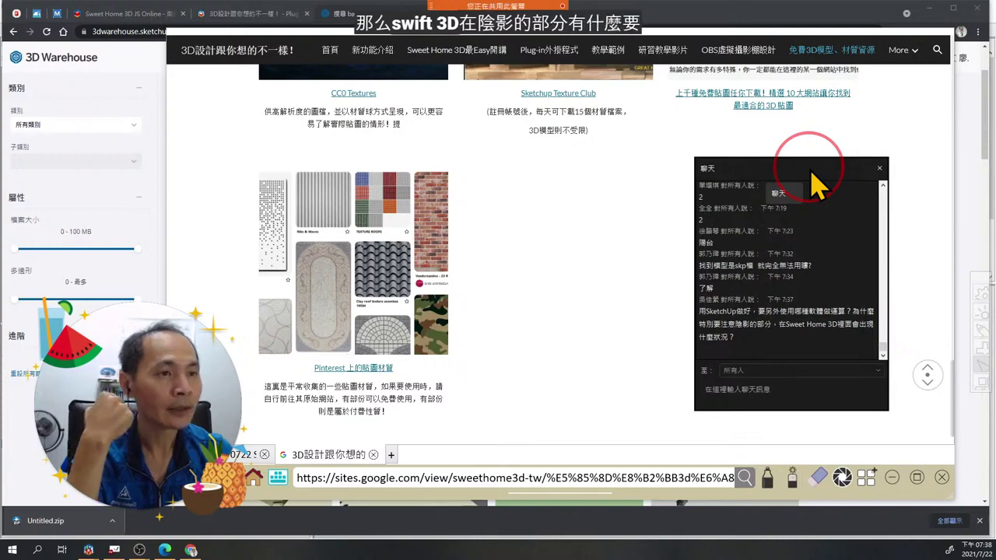
drag(814, 180, 249, 195)
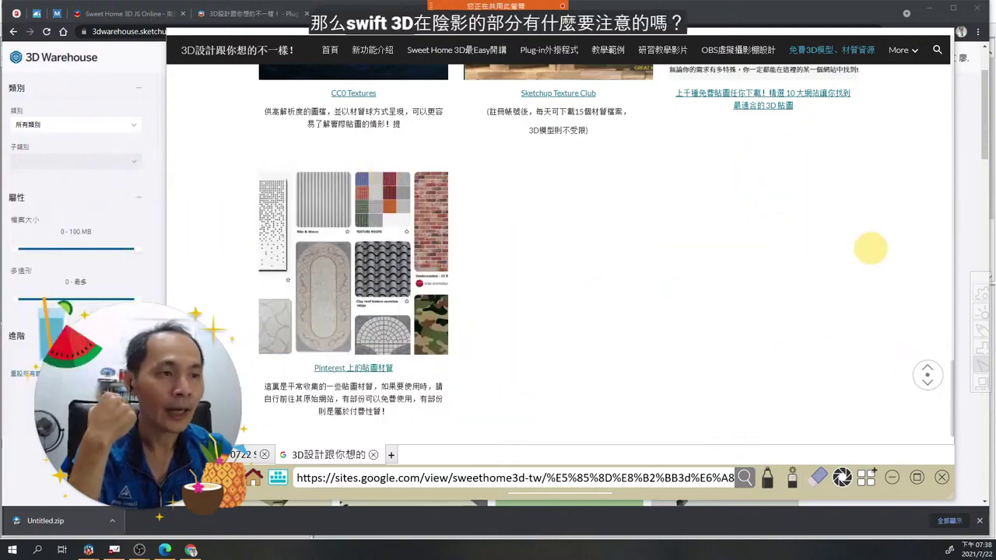
drag(689, 313, 725, 254)
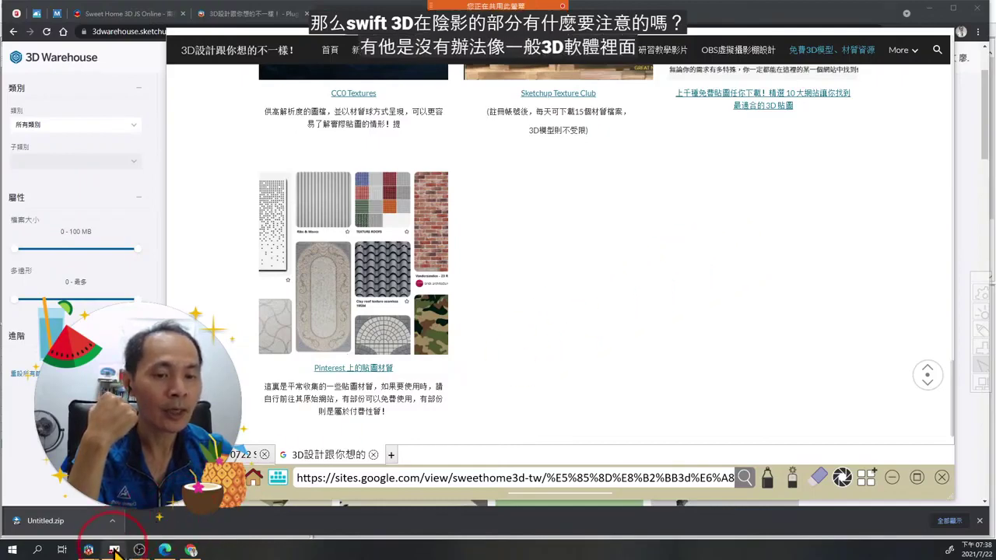
Switch to Sweet Home 3D and mark the plan's light source and the empty area beside the room with temporary red circles.
mouse_move(88, 548)
click(78, 513)
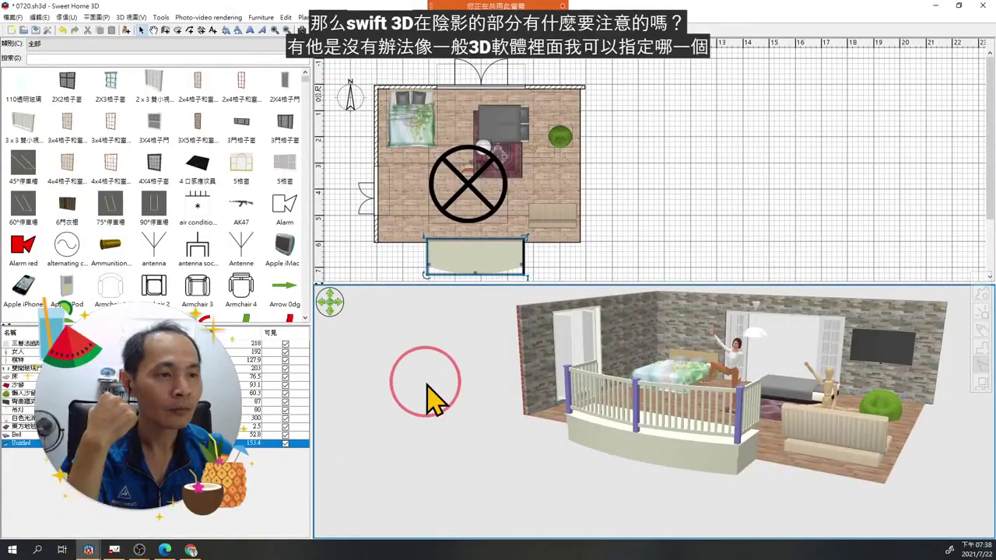
click(485, 261)
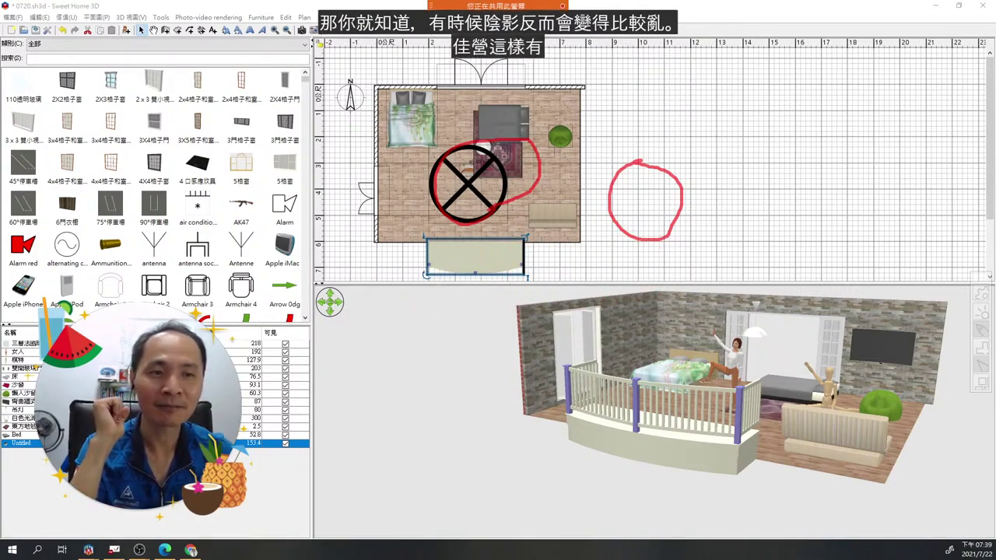
drag(4, 245, 841, 118)
drag(841, 117, 851, 133)
drag(751, 140, 753, 179)
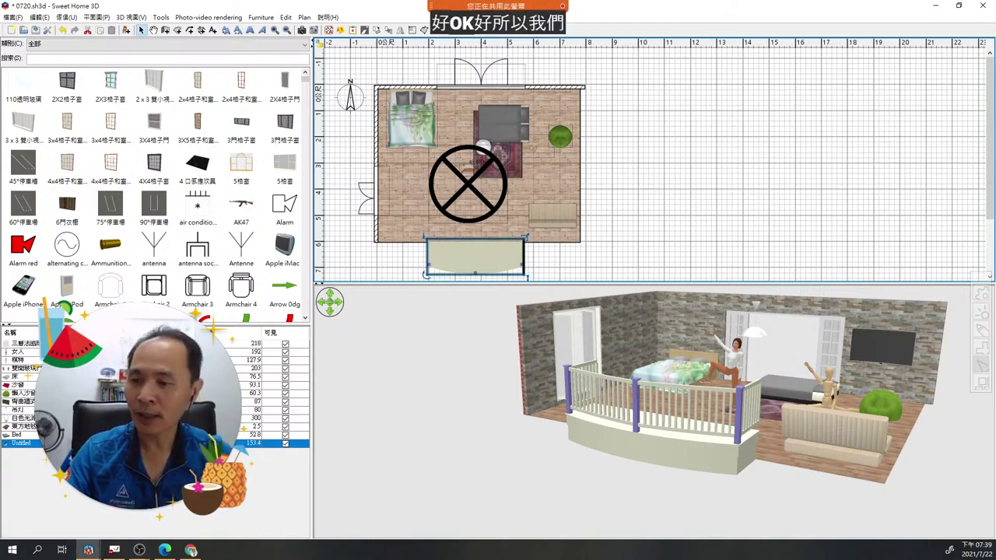
Return to the teaching browser, close the free resources page, and exit the slide show to the presentation's editing view.
click(113, 550)
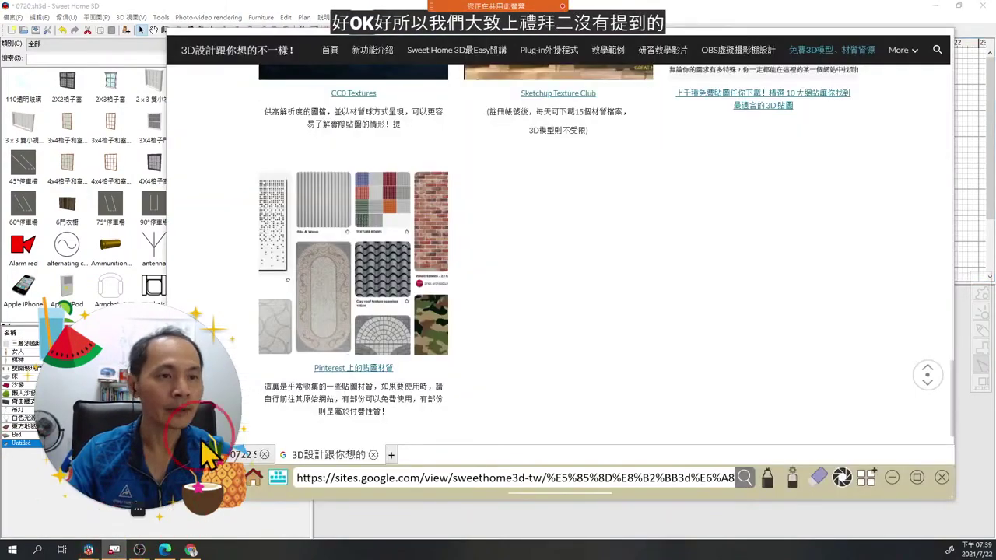
click(374, 455)
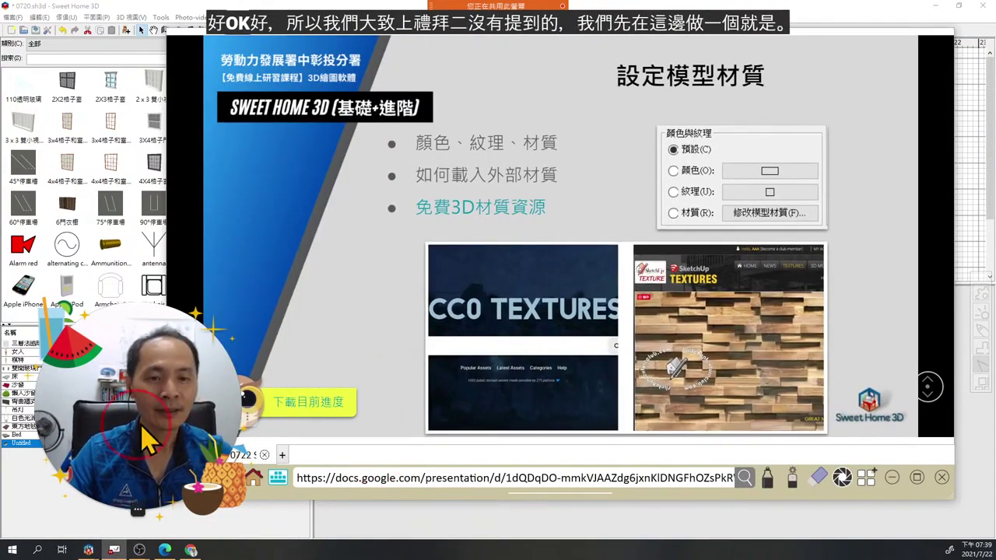
click(117, 532)
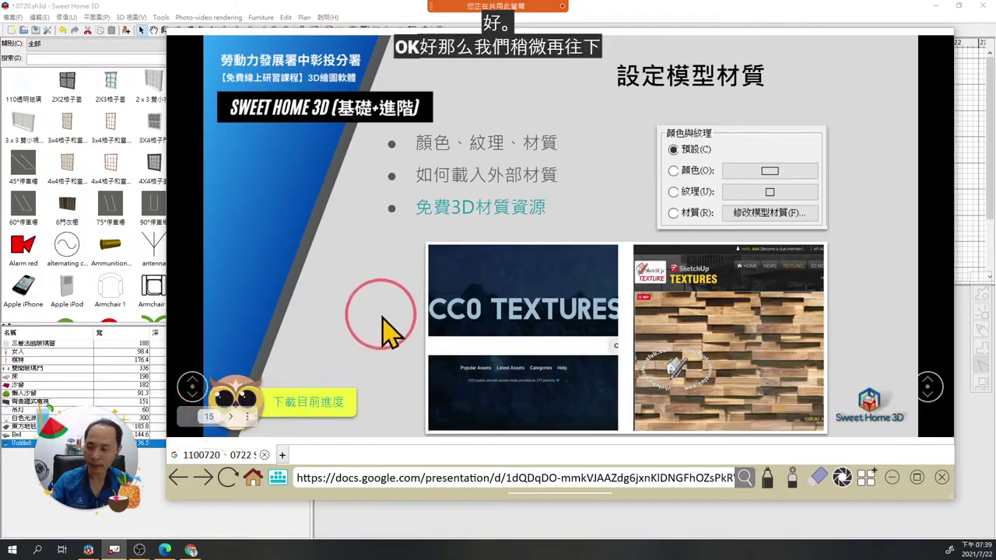
click(428, 280)
key(Escape)
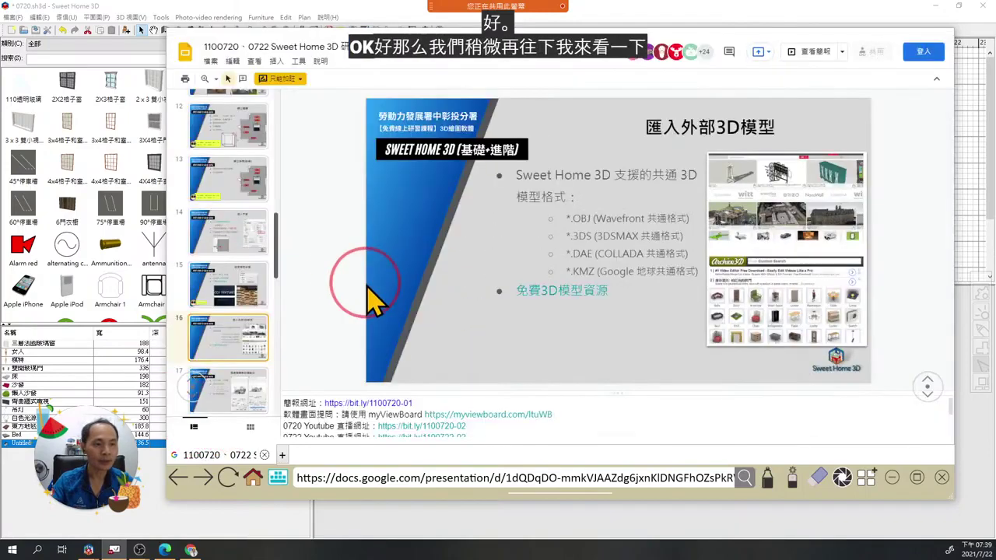
Show slide 20, the 0722 title slide, with a brief look at slide 21.
scroll(265, 315, down, 5)
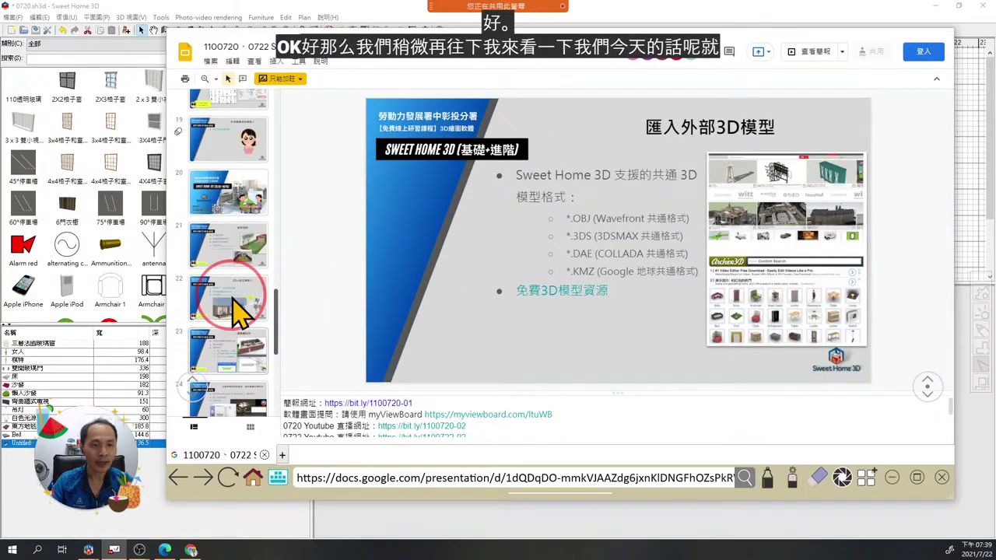
click(236, 206)
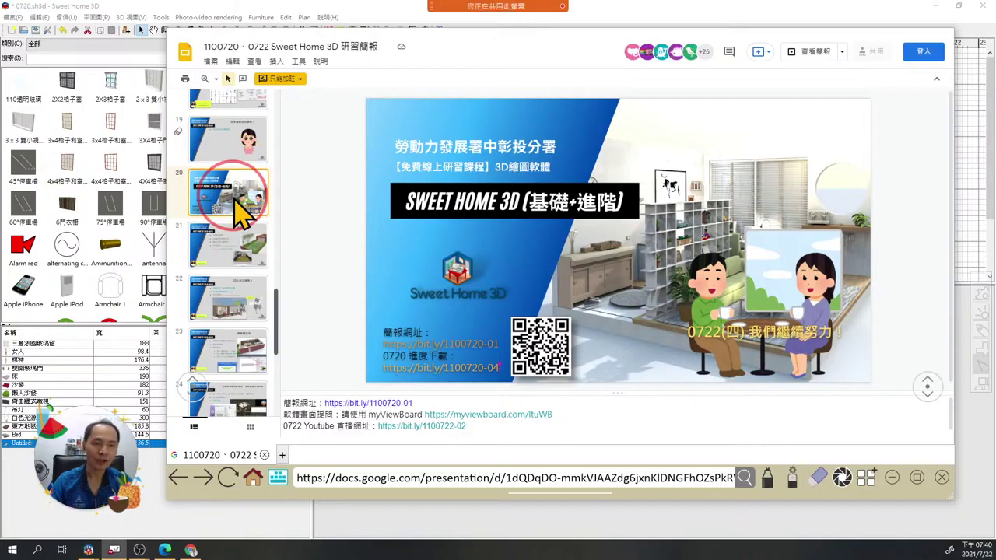
click(241, 257)
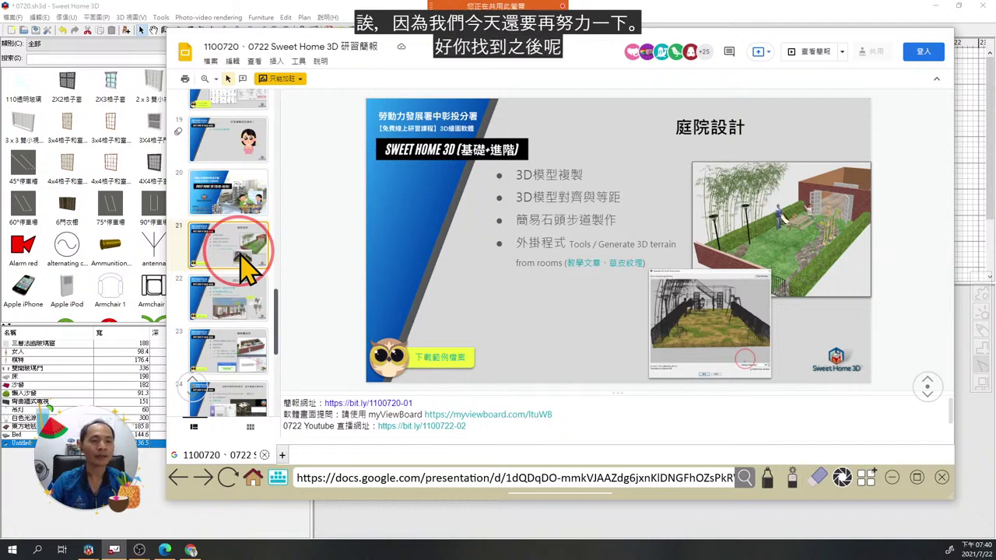
click(229, 201)
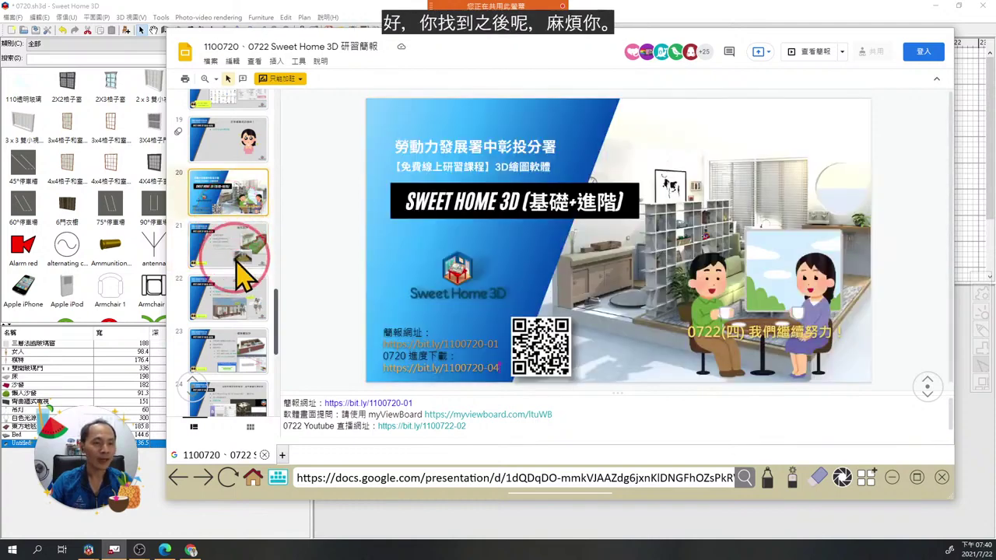
scroll(237, 253, up, 4)
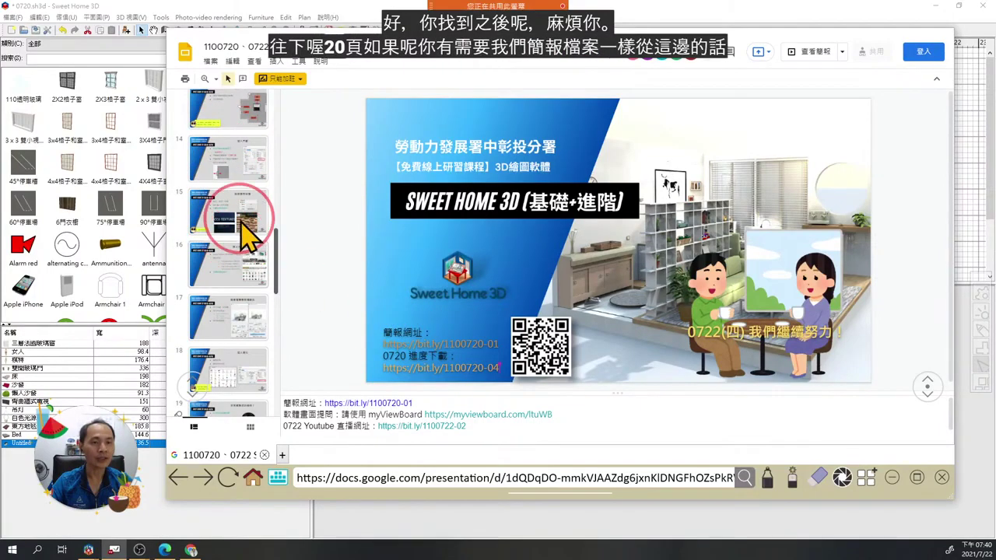
Open slide 21 (庭院設計) and bring up the 庭院.sh3d link from its 下載範例檔案 label.
scroll(243, 327, down, 3)
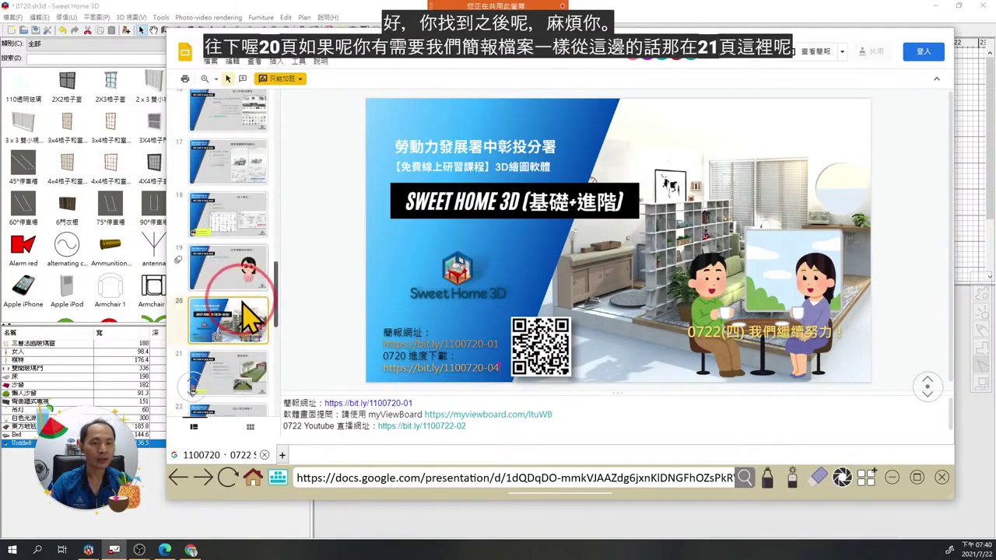
click(236, 371)
click(231, 333)
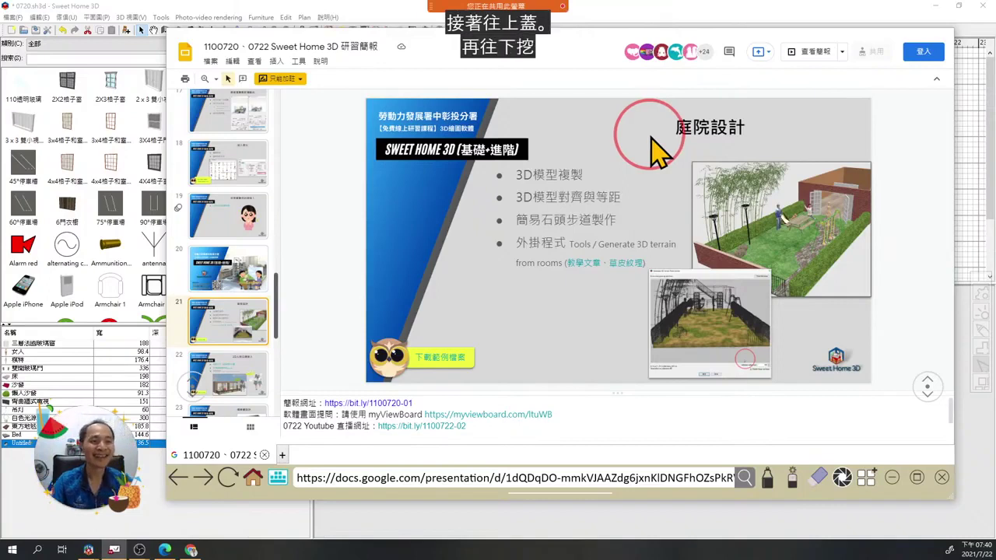
scroll(253, 331, down, 1)
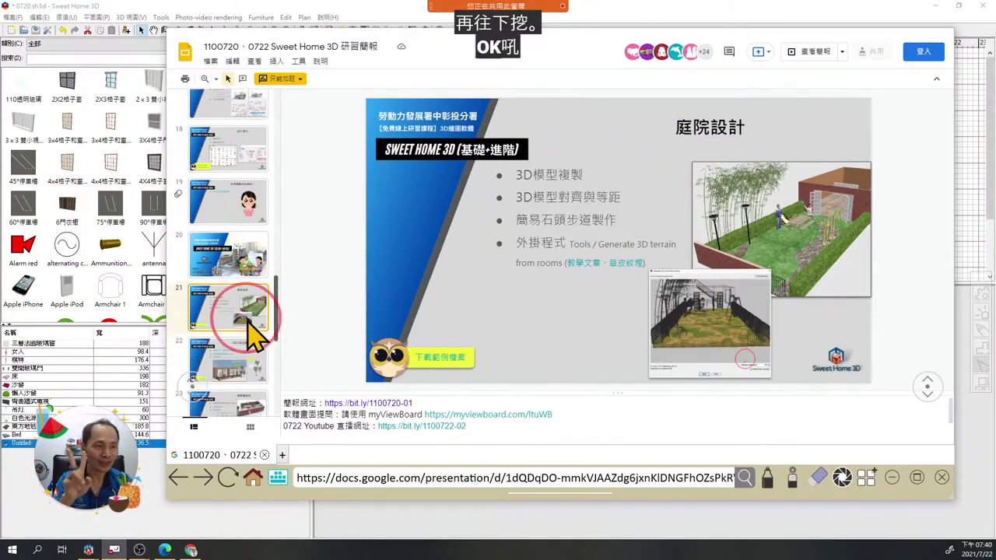
scroll(249, 333, down, 2)
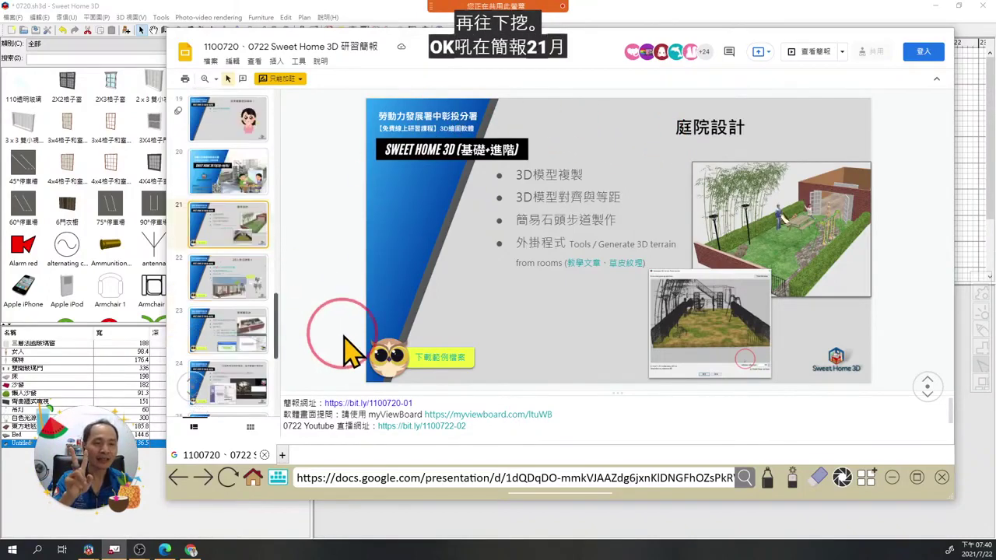
click(433, 356)
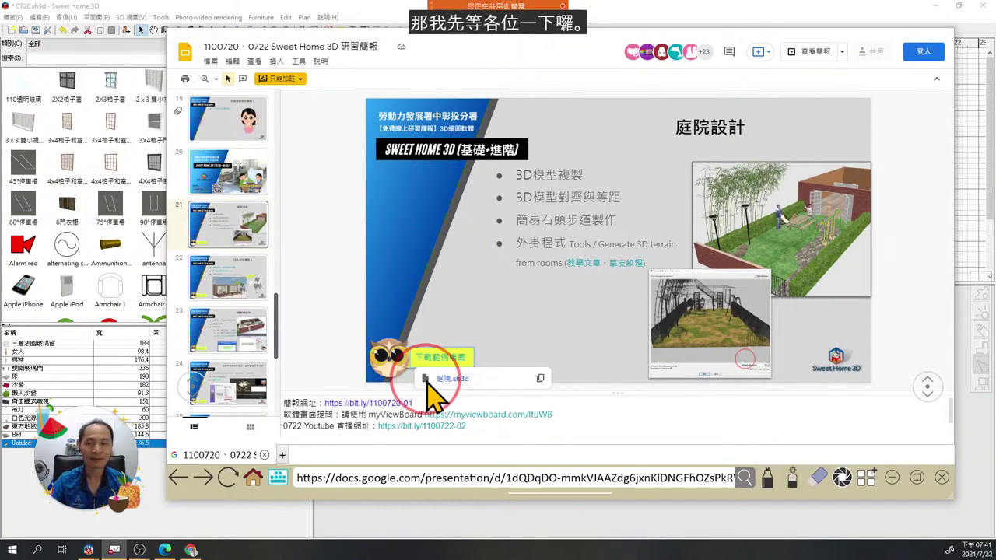
scroll(194, 389, down, 3)
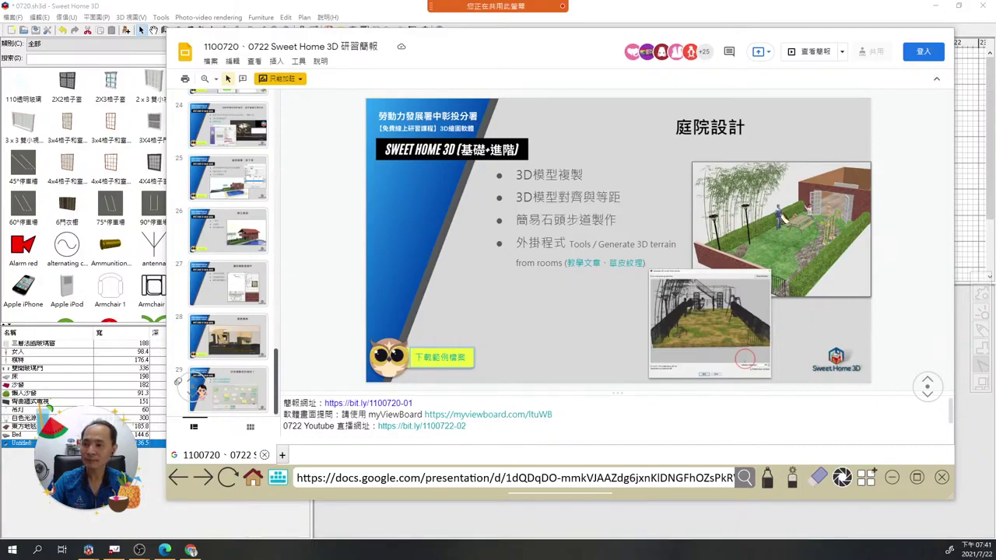
scroll(202, 350, up, 10)
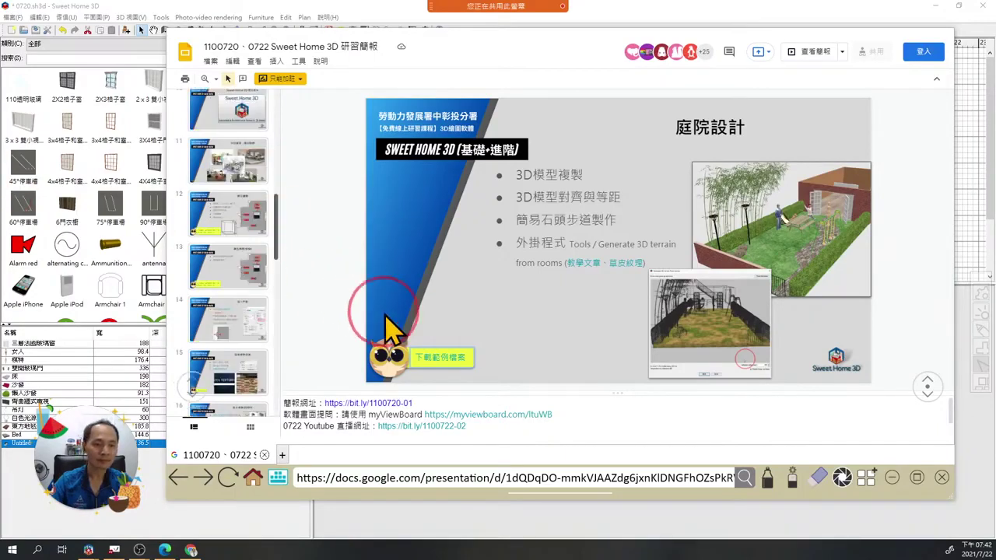
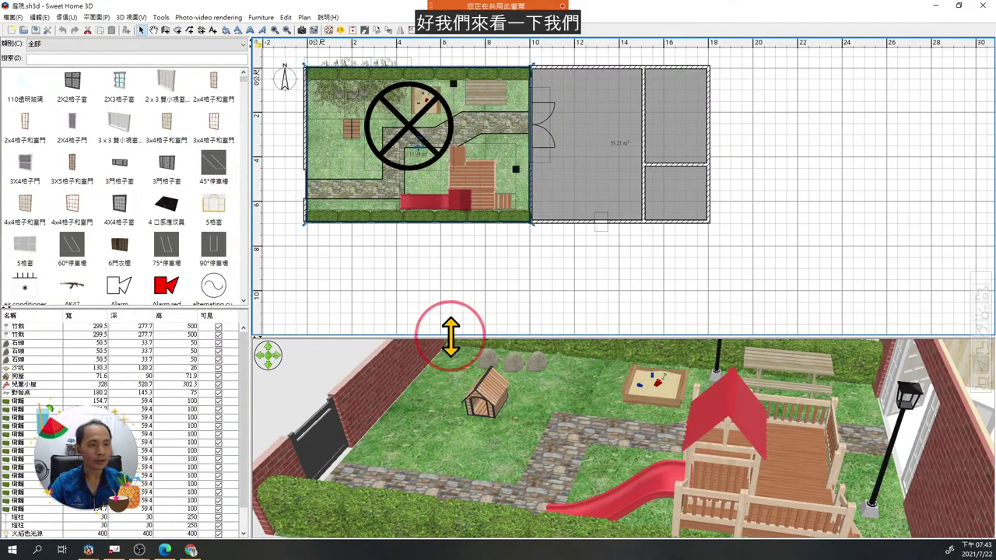
Enlarge the 3D view of 庭院.sh3d and examine the upper hedge row and the stone path, selecting them in the plan.
drag(451, 336, 477, 230)
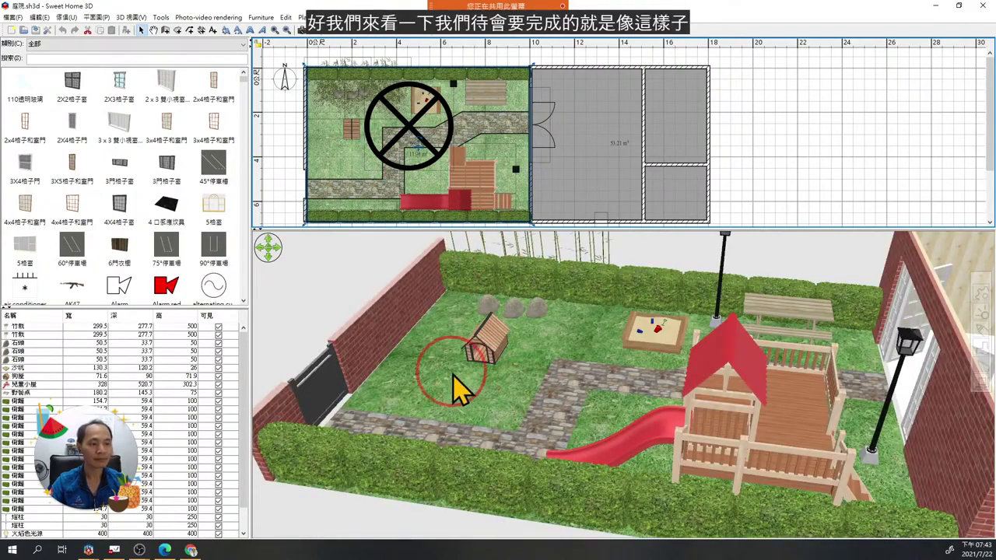
drag(455, 381, 490, 382)
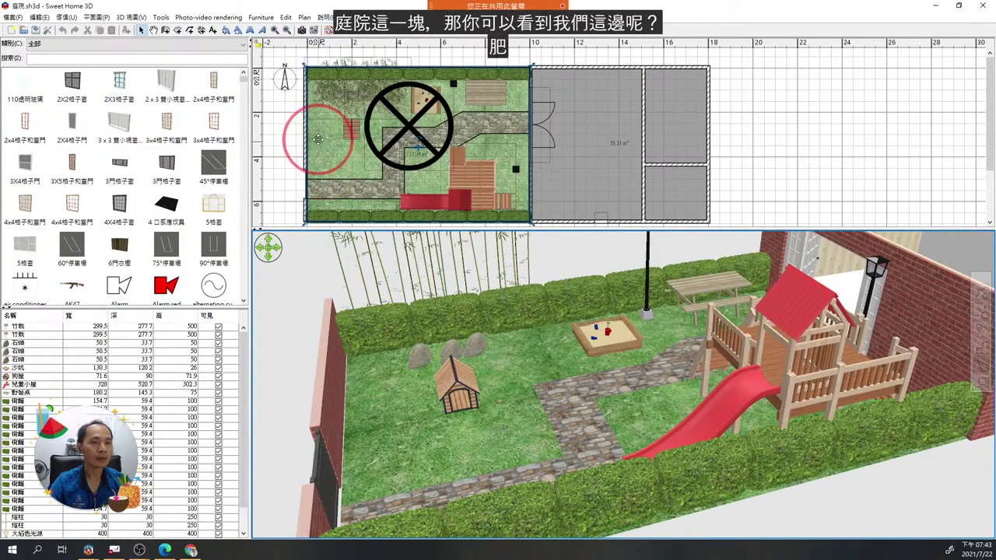
click(336, 74)
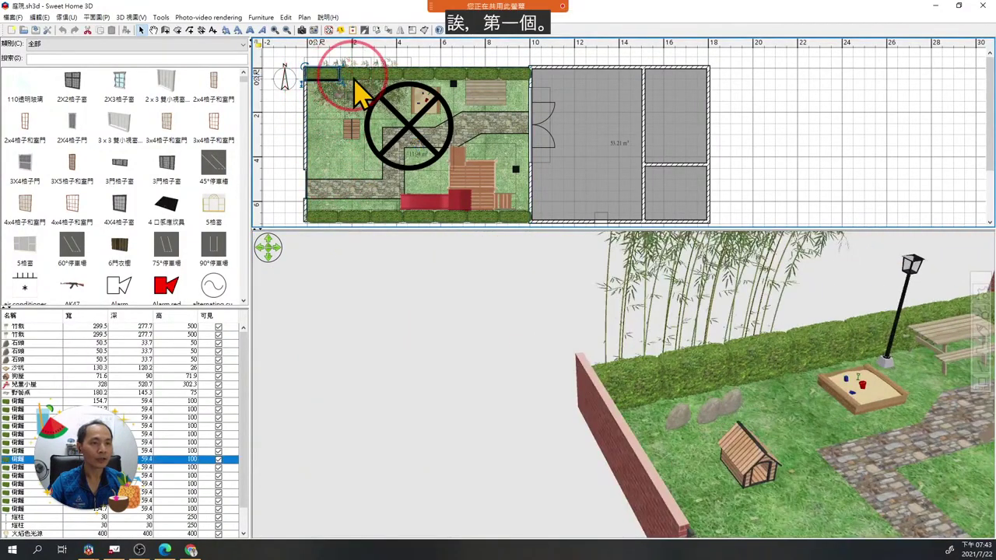
click(396, 74)
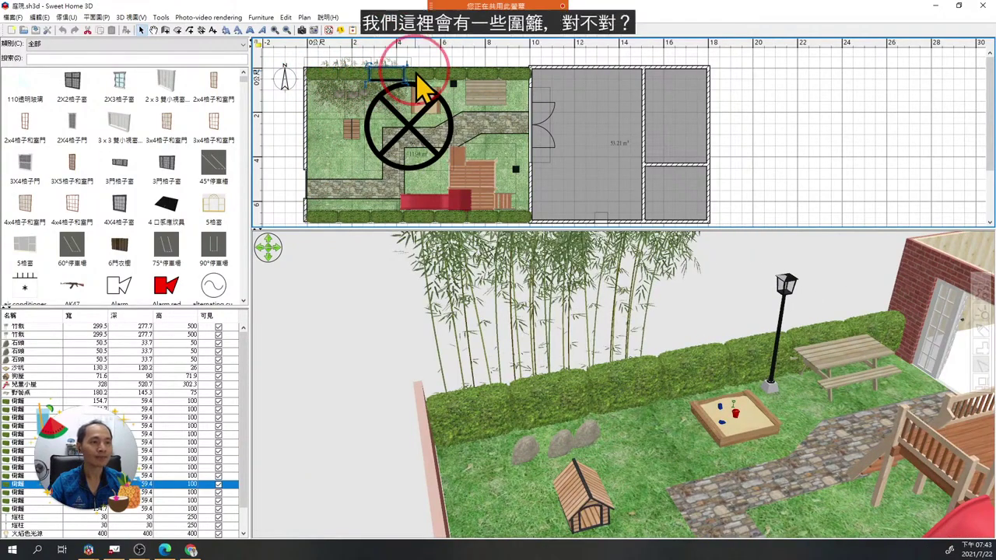
click(445, 70)
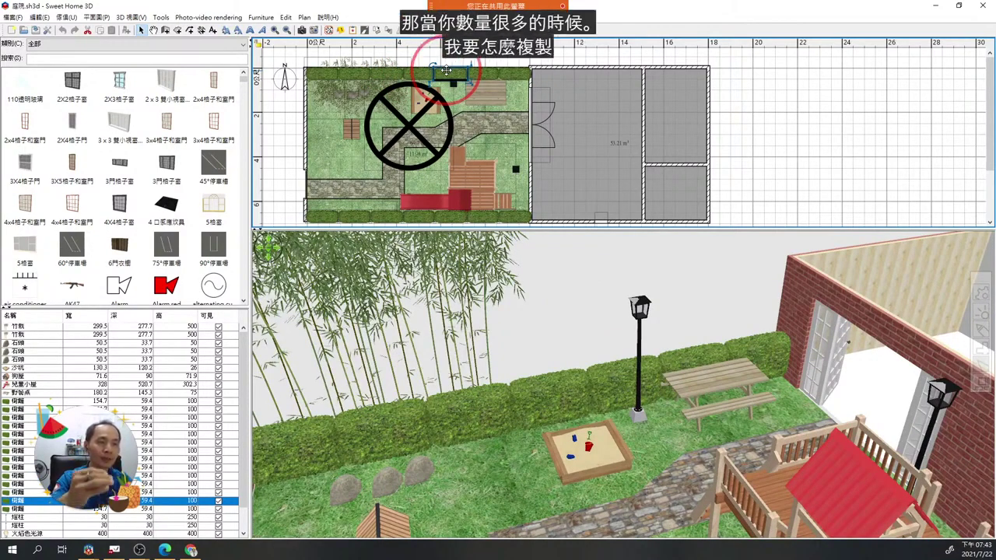
drag(446, 70, 467, 76)
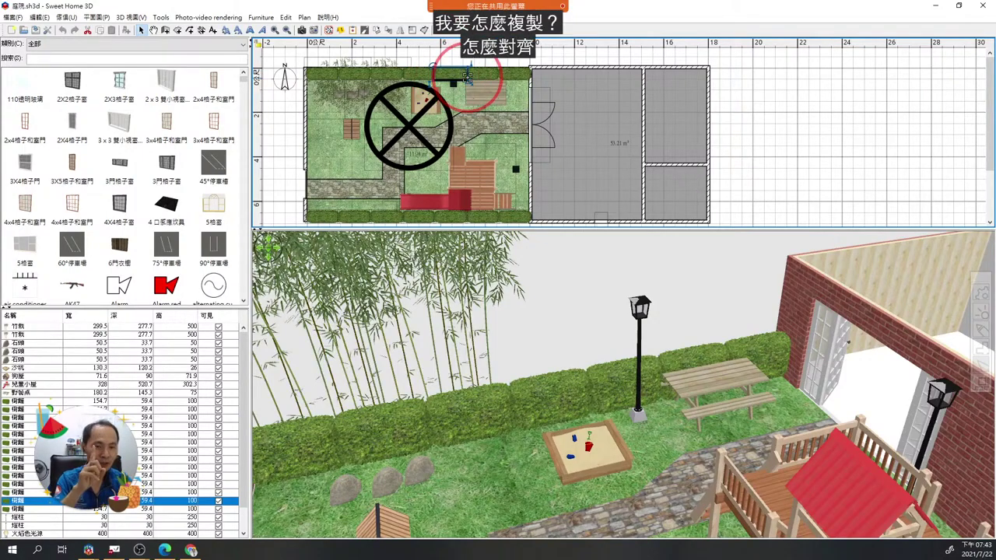
click(377, 207)
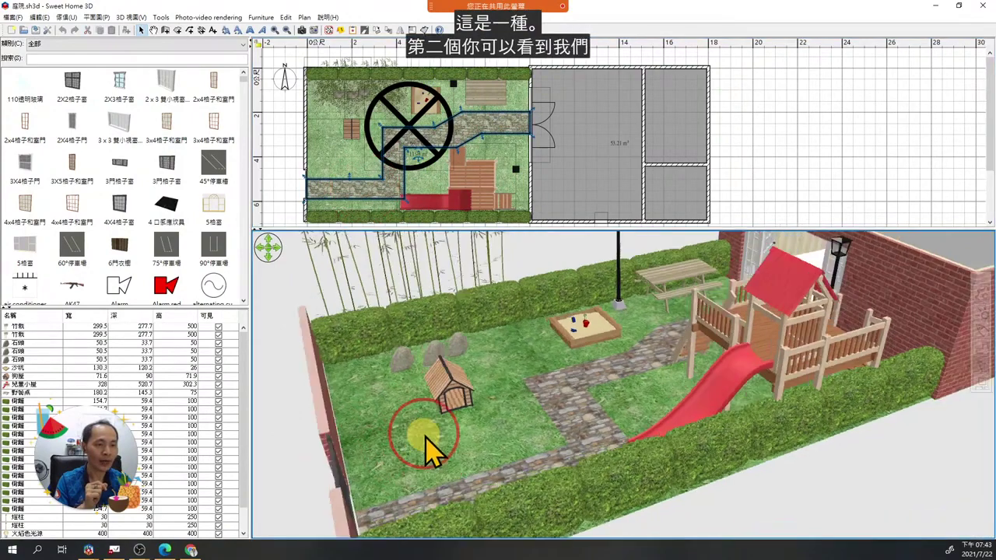
drag(426, 450, 402, 407)
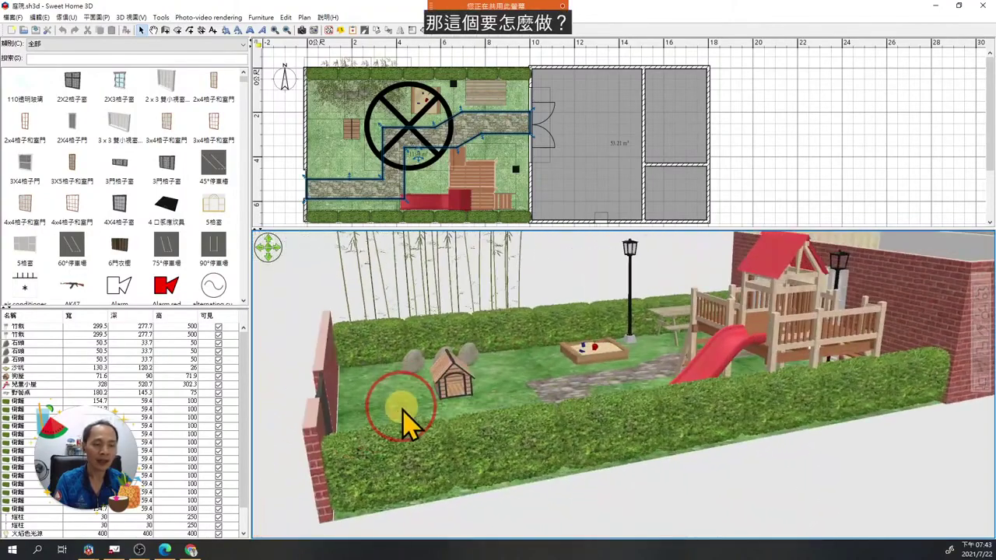
Switch to myViewBoard and reopen its browser at the 庭院設計 slide.
click(113, 550)
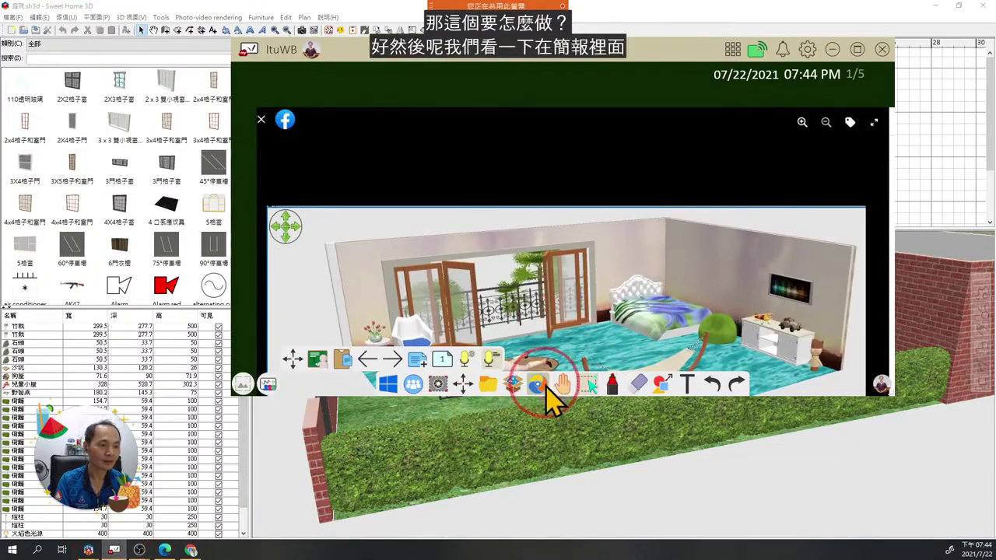
click(588, 385)
click(535, 389)
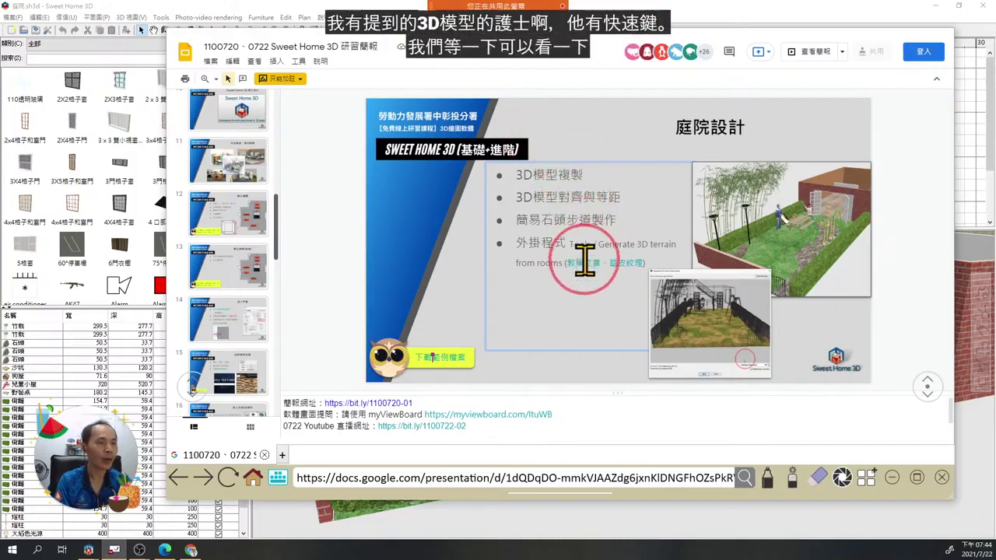
Try to open the 教學文章 link from the 庭院設計 slide by copying its address into a new browser tab.
mouse_move(585, 260)
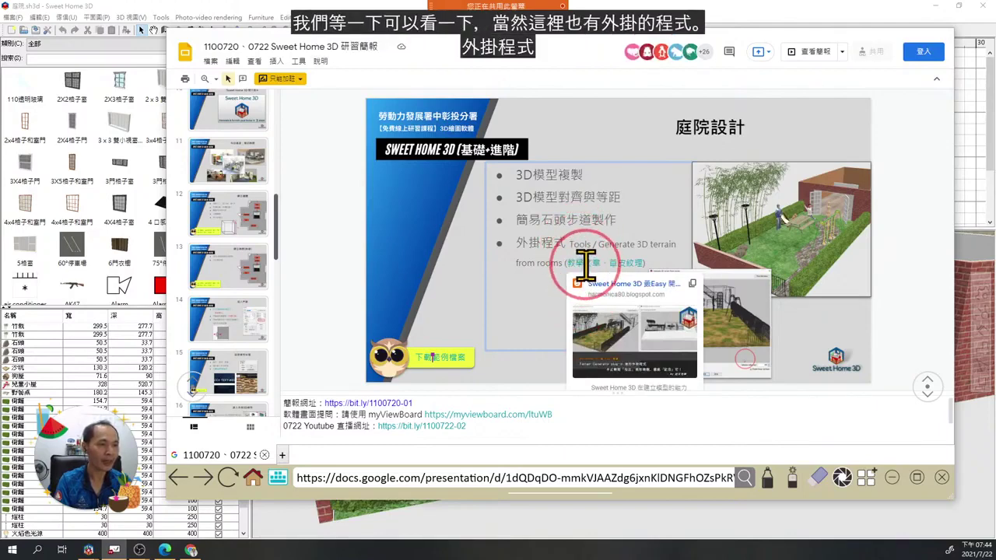
click(692, 285)
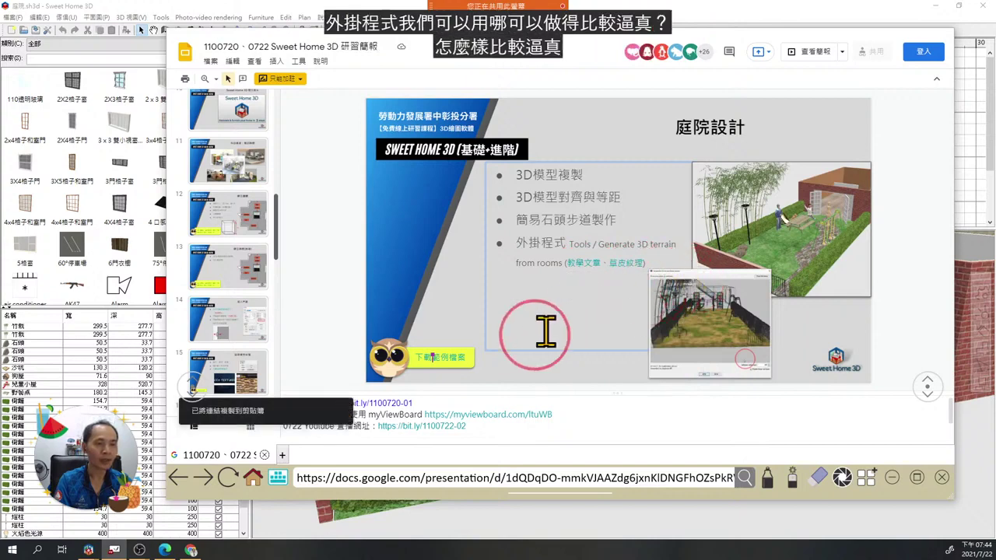
click(282, 455)
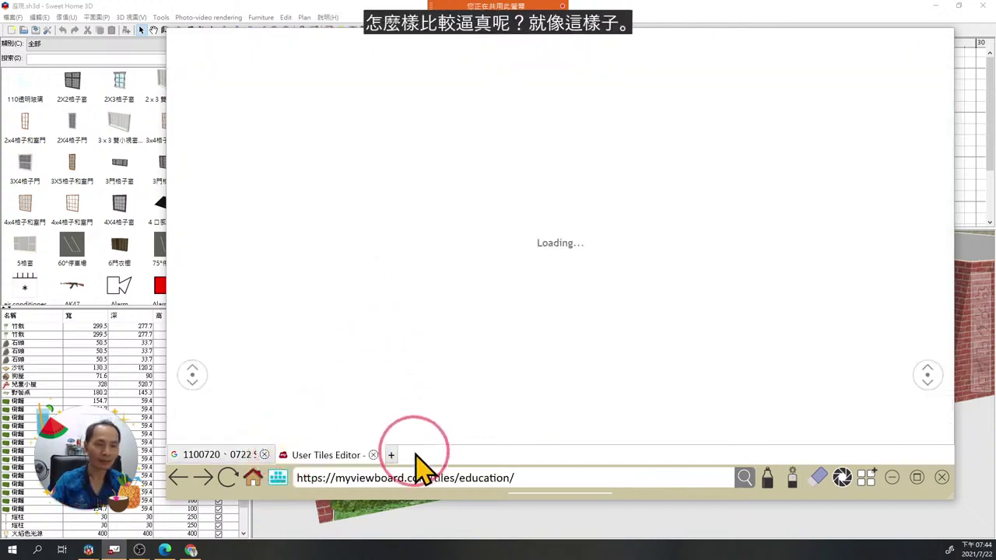
click(545, 477)
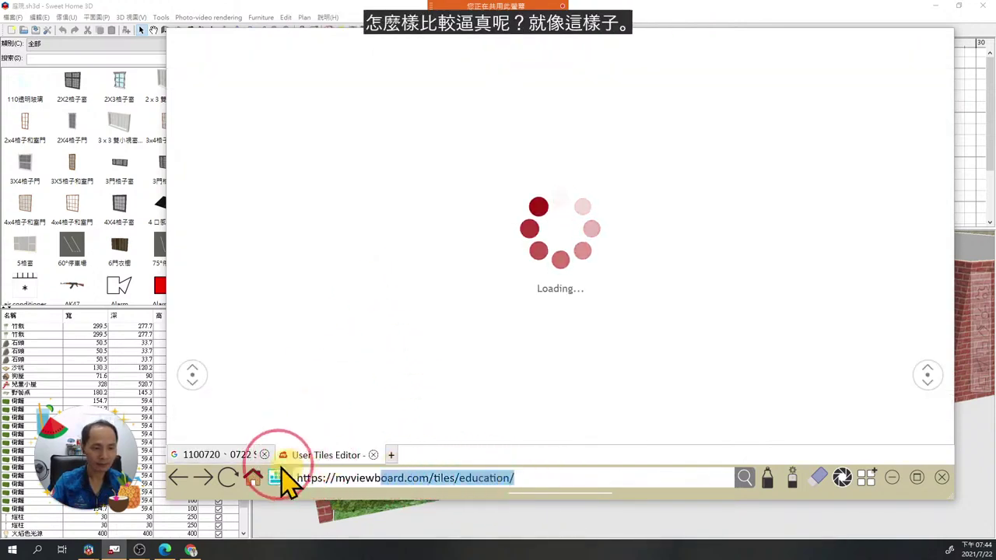
key(BackSpace)
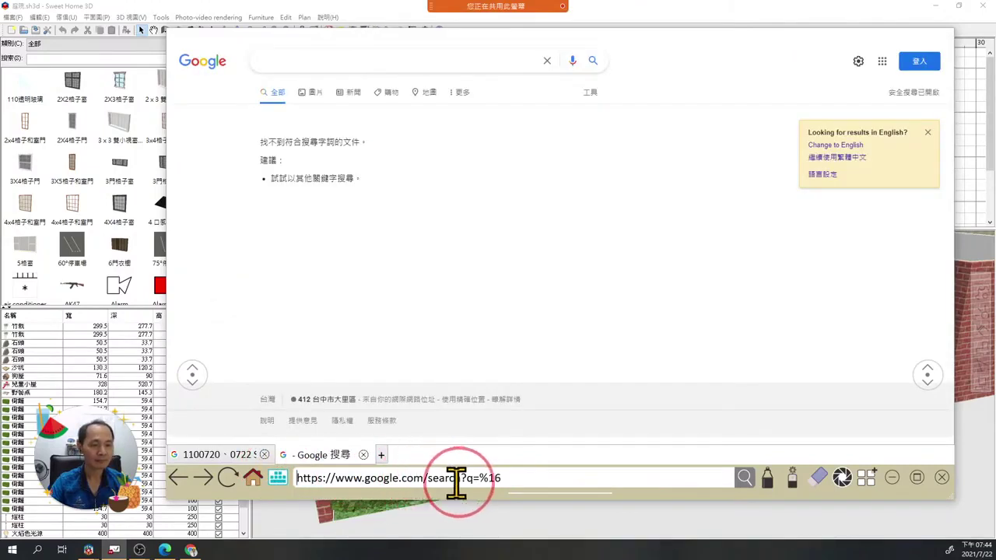
click(527, 479)
key(BackSpace)
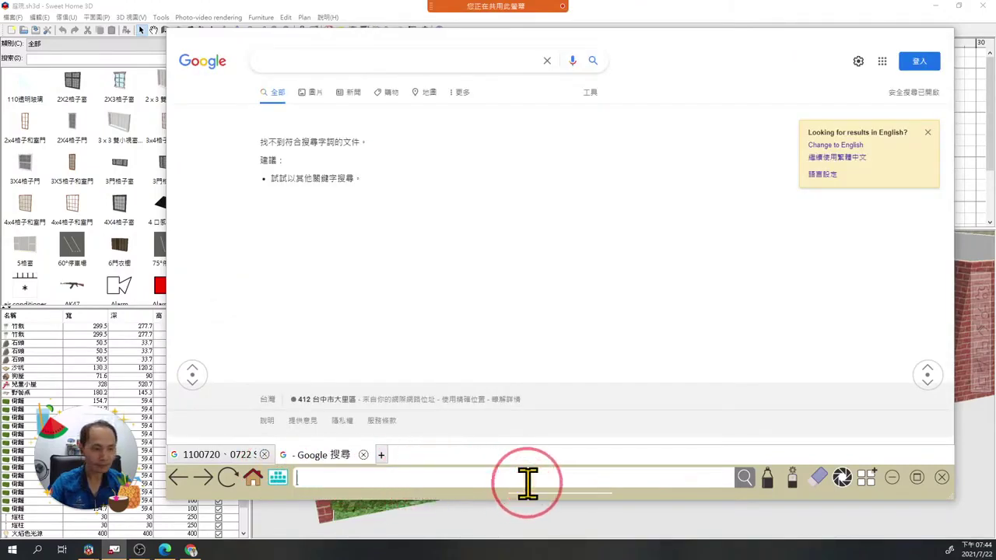
Present the 庭院設計 slide, open its 教學文章 link from there, and close the leftover Google search tab.
click(218, 455)
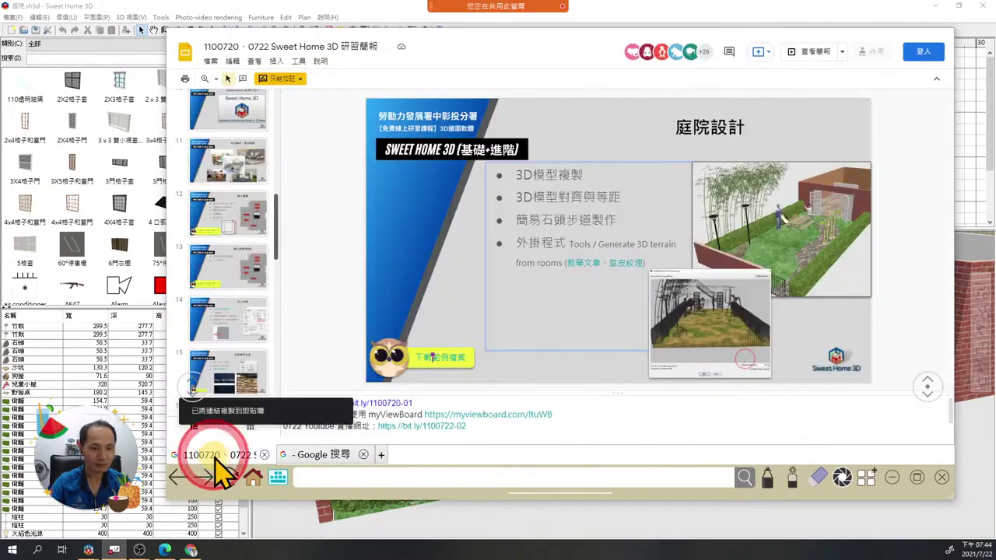
click(806, 53)
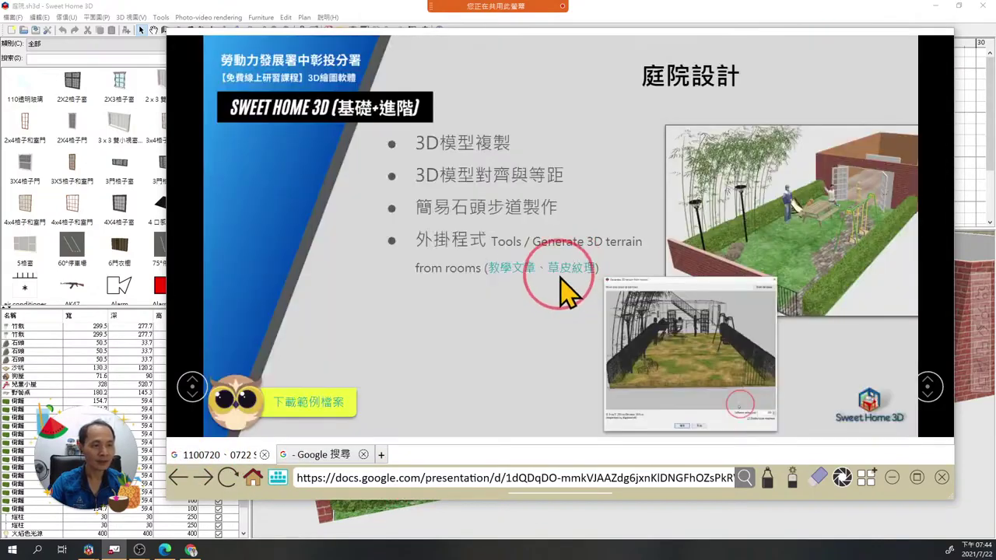
click(507, 268)
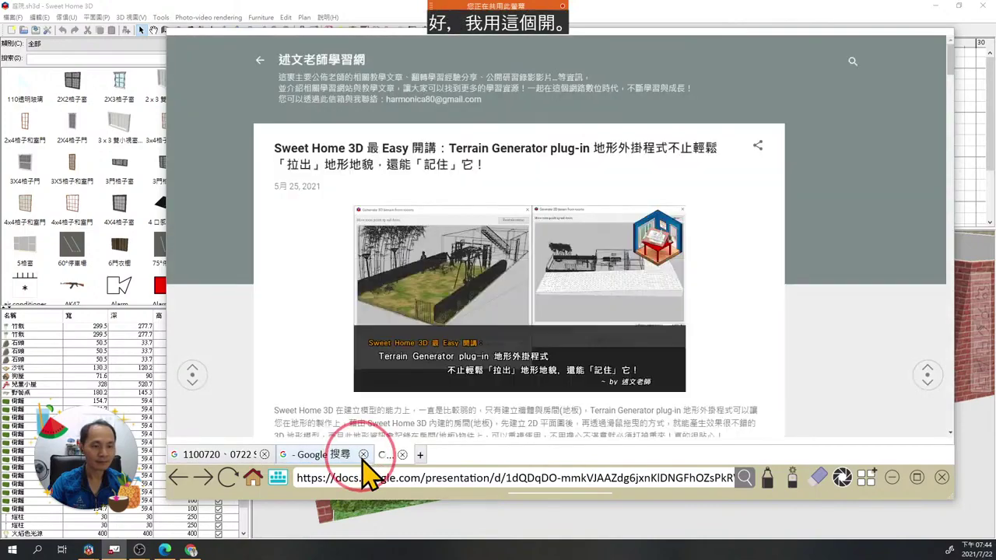
click(363, 456)
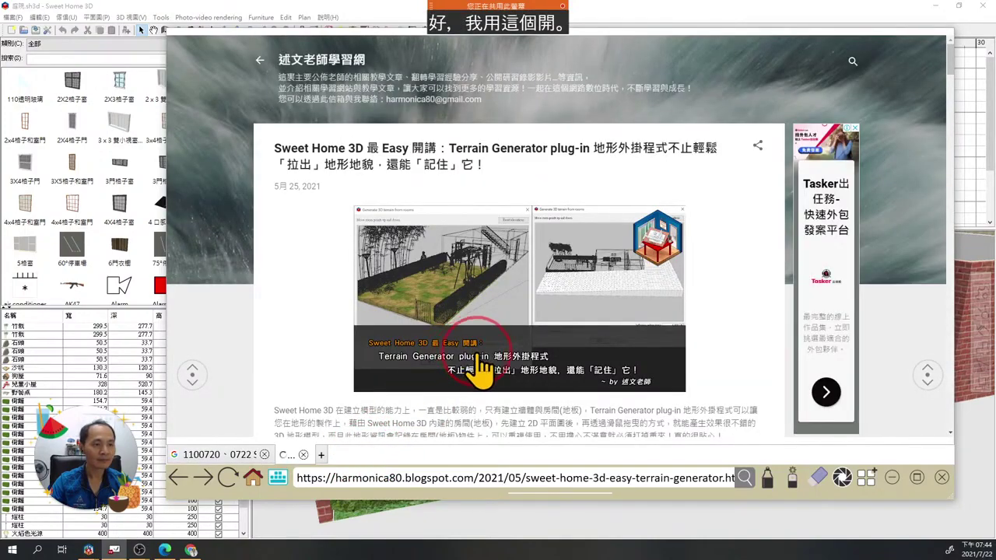
Read through the Terrain Generator plug-in article, examining the single-room, multi-room and irregular-room examples, the practice video and the download section.
scroll(479, 372, down, 5)
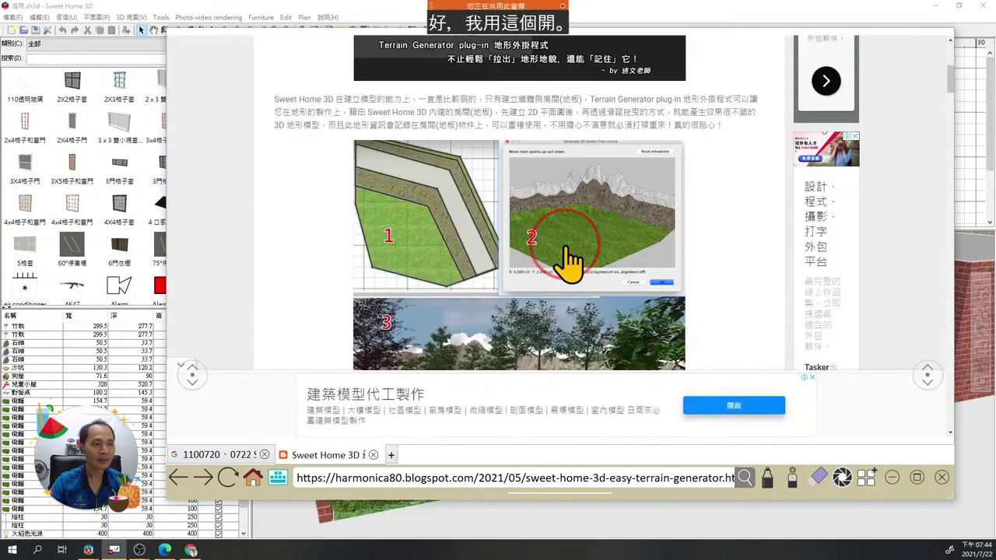
scroll(568, 265, down, 12)
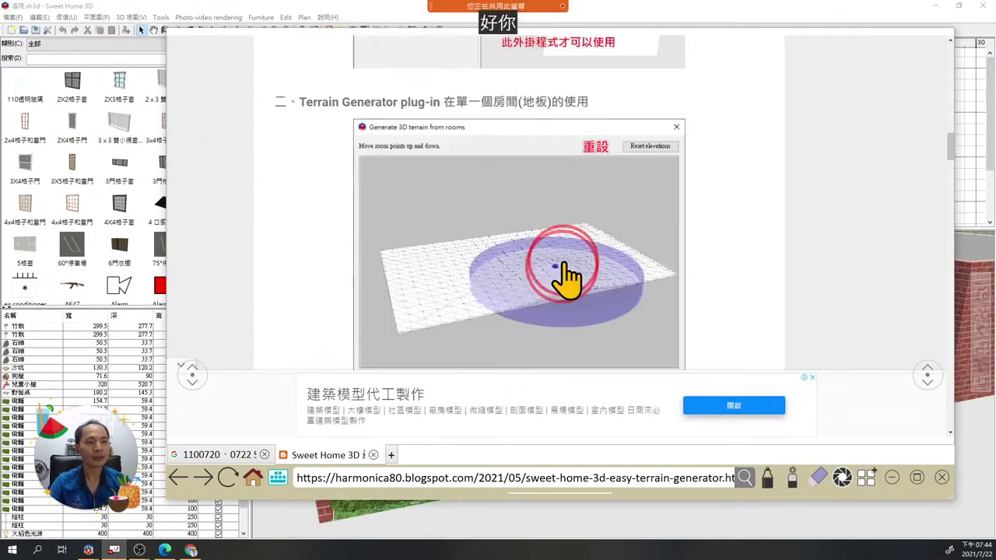
scroll(566, 268, down, 10)
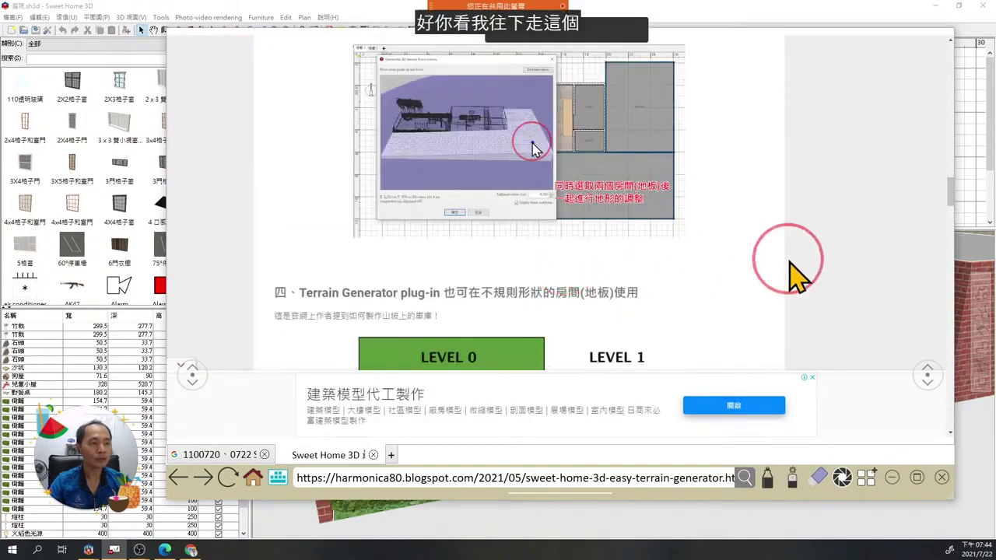
drag(949, 195, 942, 230)
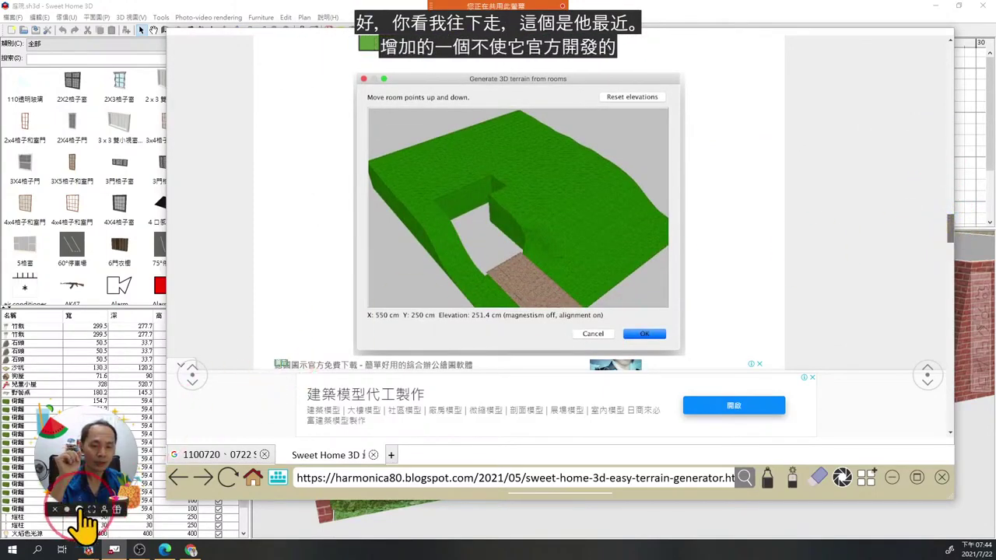
click(79, 510)
scroll(778, 269, down, 8)
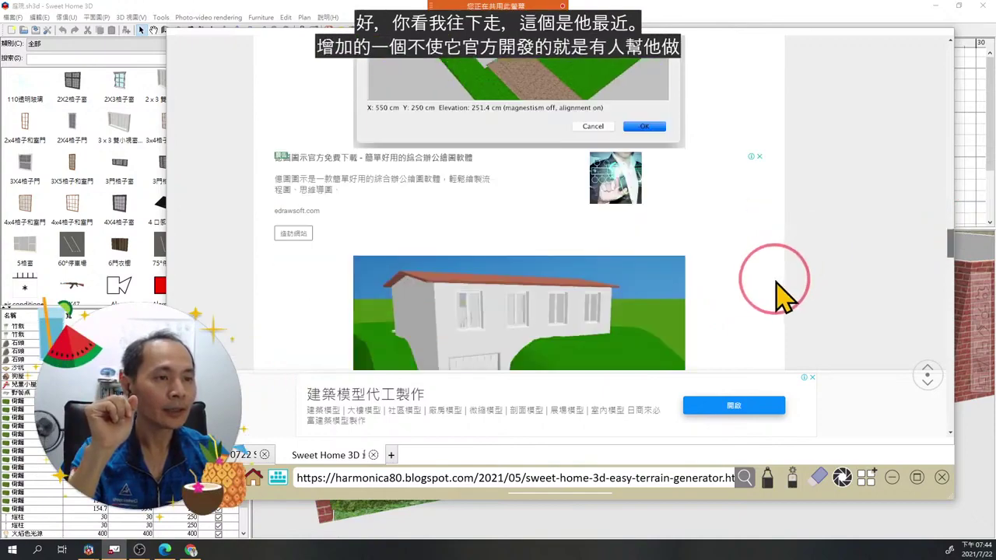
scroll(609, 206, up, 1)
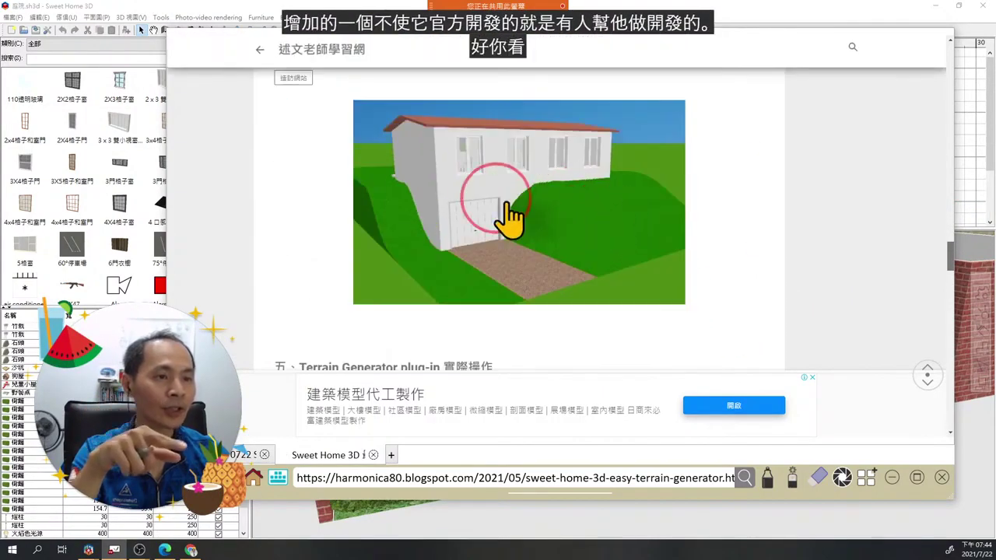
scroll(619, 218, down, 3)
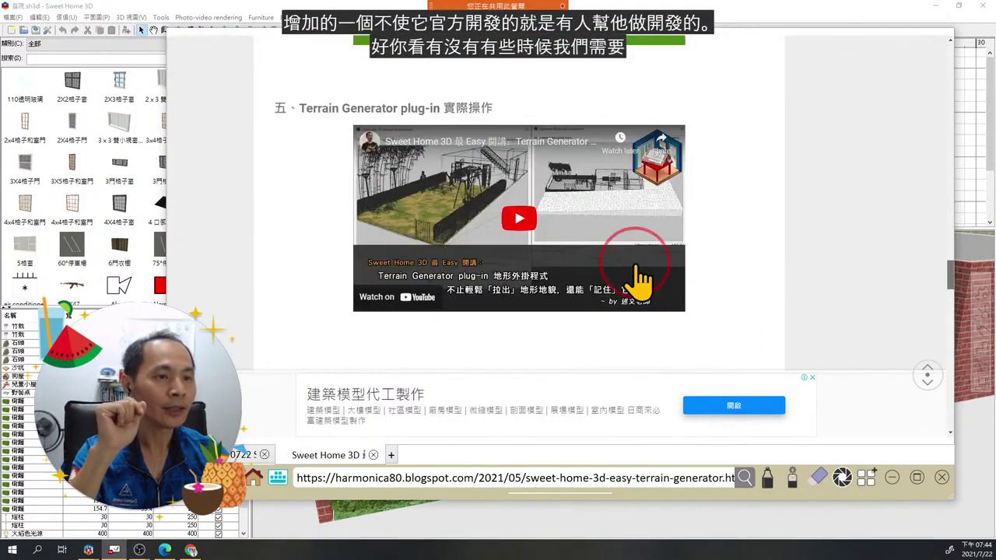
scroll(640, 282, down, 2)
scroll(640, 284, down, 2)
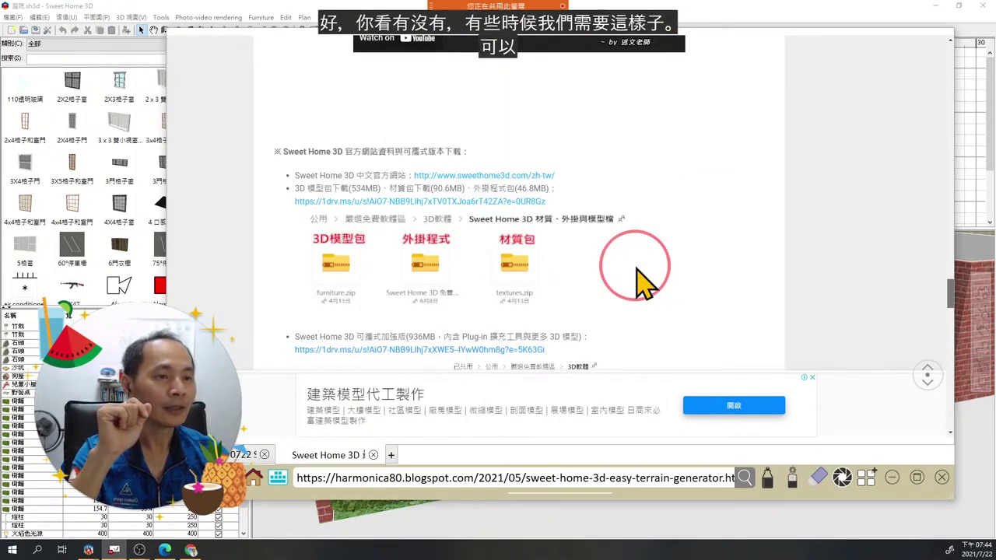
scroll(642, 284, up, 4)
scroll(642, 284, up, 1)
scroll(640, 281, down, 2)
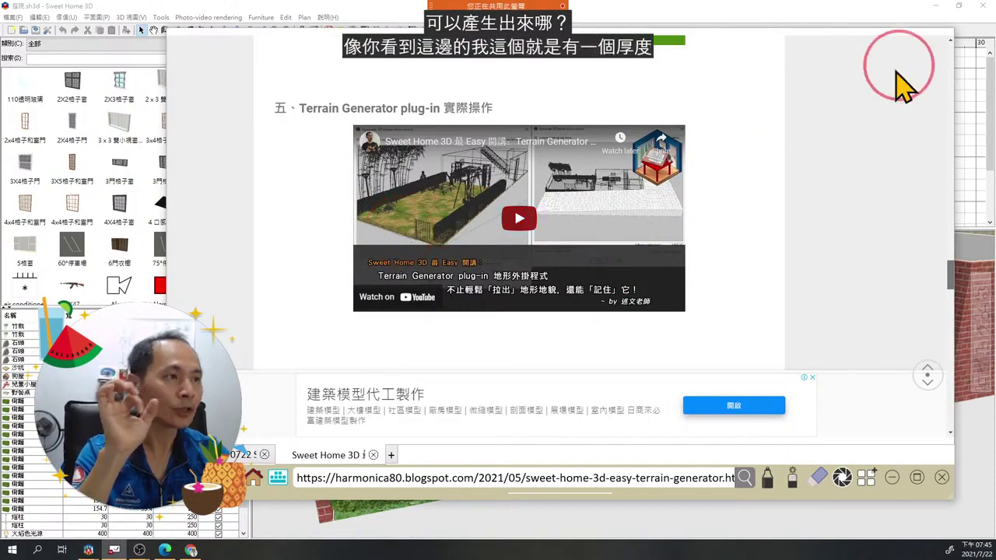
Clear the desktop by minimizing both Sweet Home 3D windows, Chrome and myViewBoard, and close the Sweet Home 3D gallery browser window.
click(936, 8)
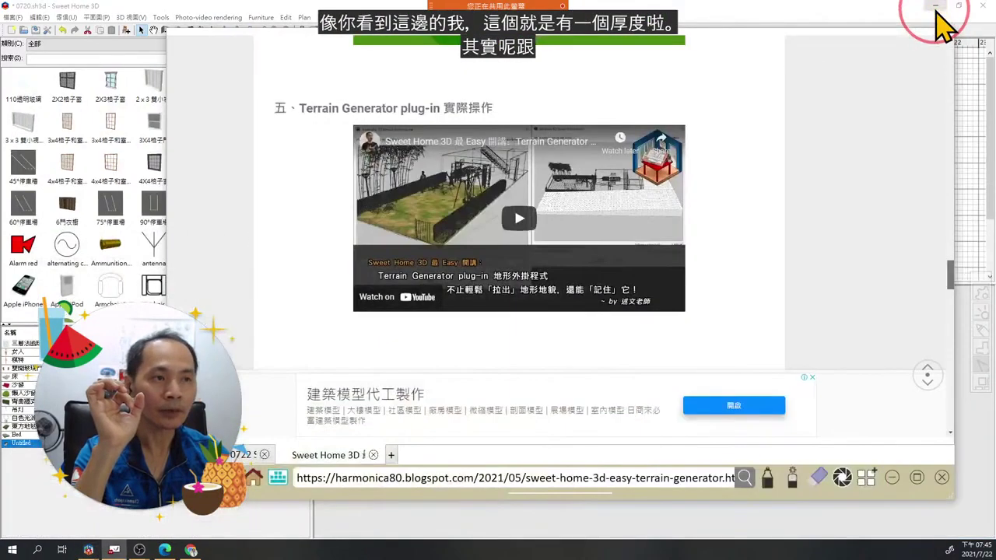
click(936, 8)
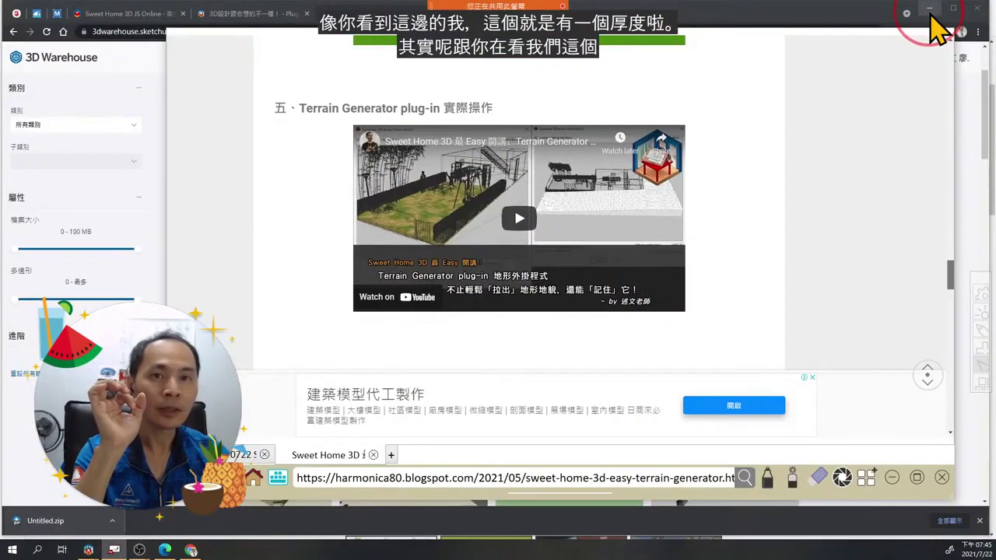
click(929, 9)
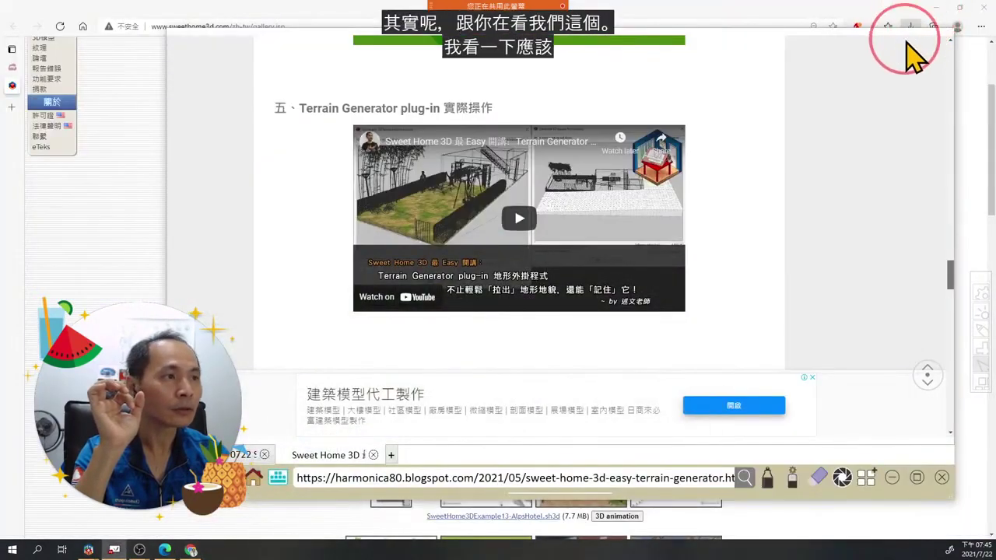
click(893, 477)
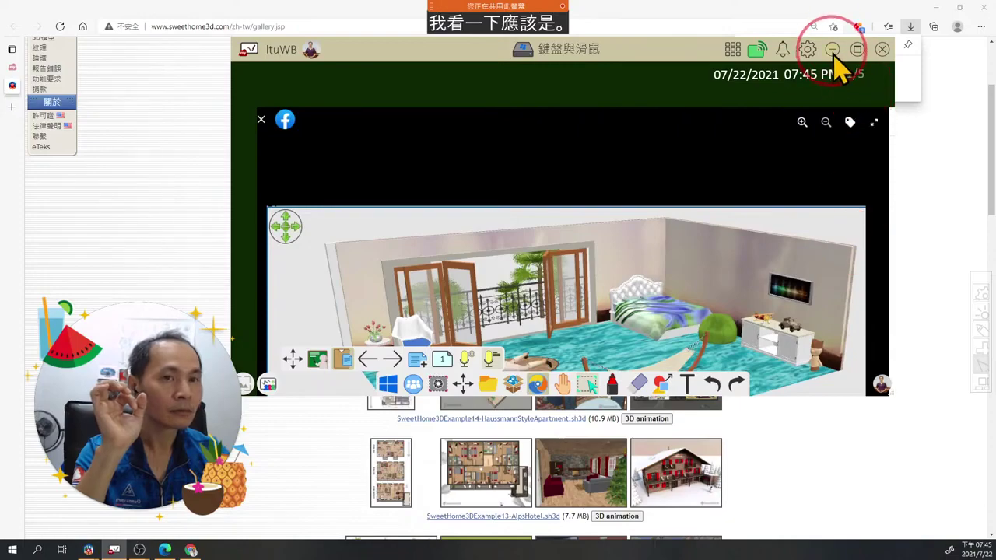
click(833, 50)
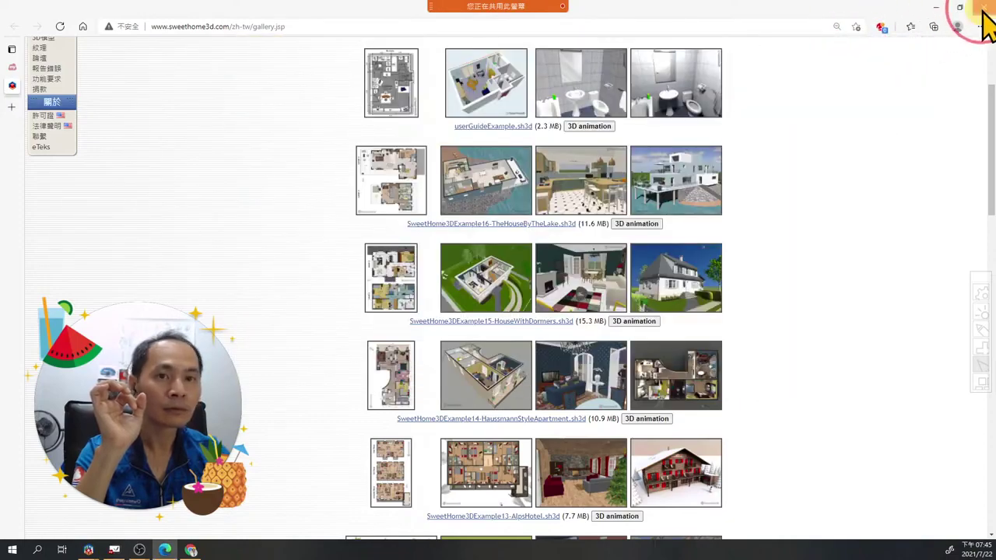
click(983, 9)
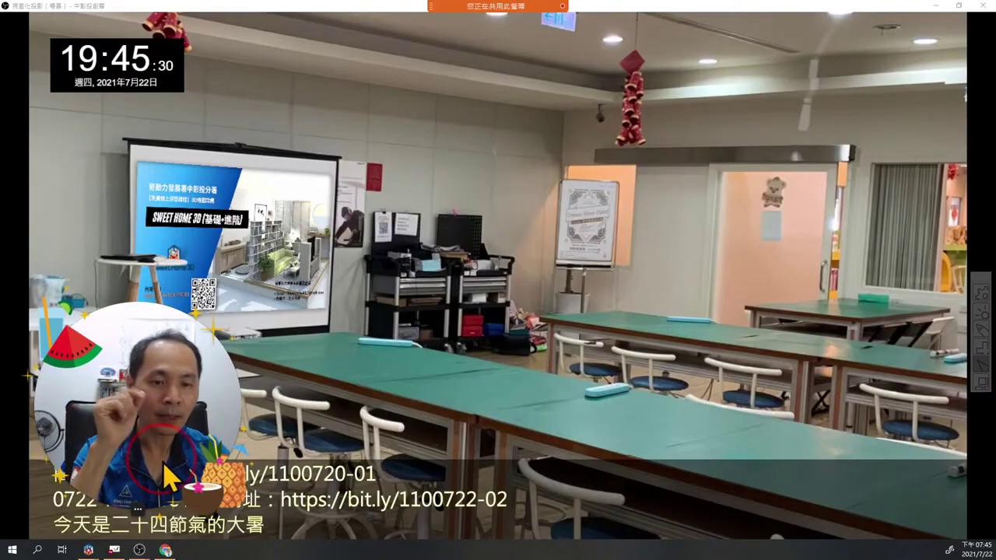
Switch to myViewBoard, reopen its browser and close the Terrain Generator article tab to return to the 庭院設計 slide.
click(114, 549)
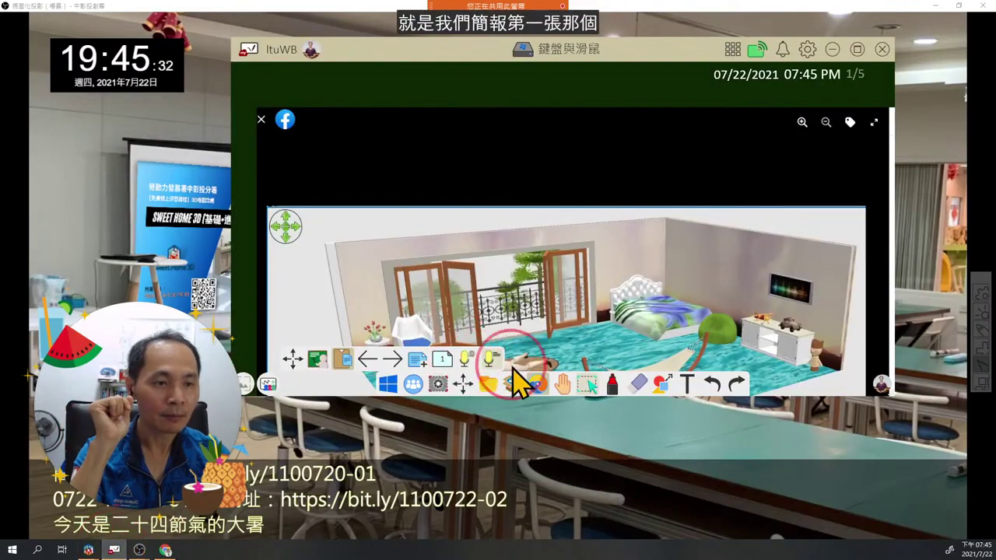
click(539, 385)
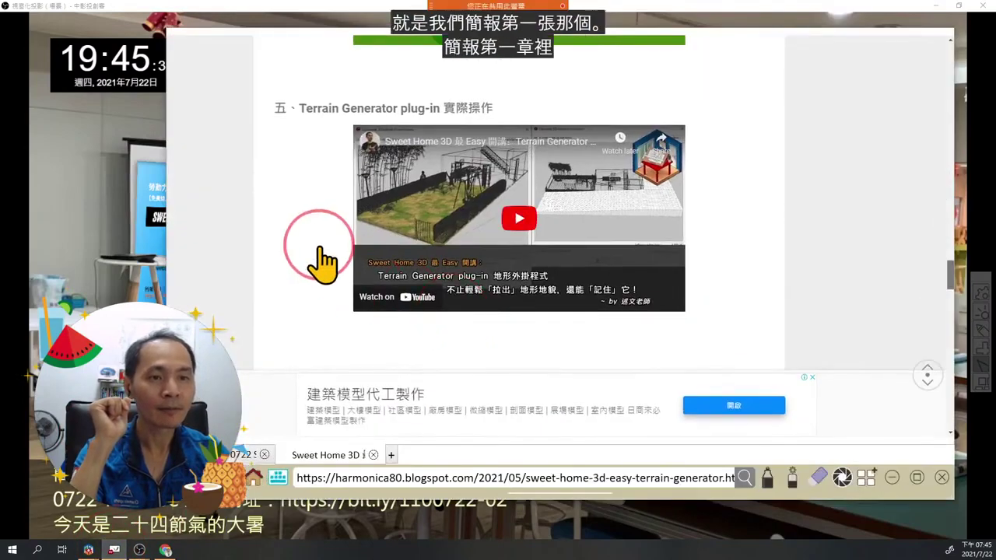
click(374, 455)
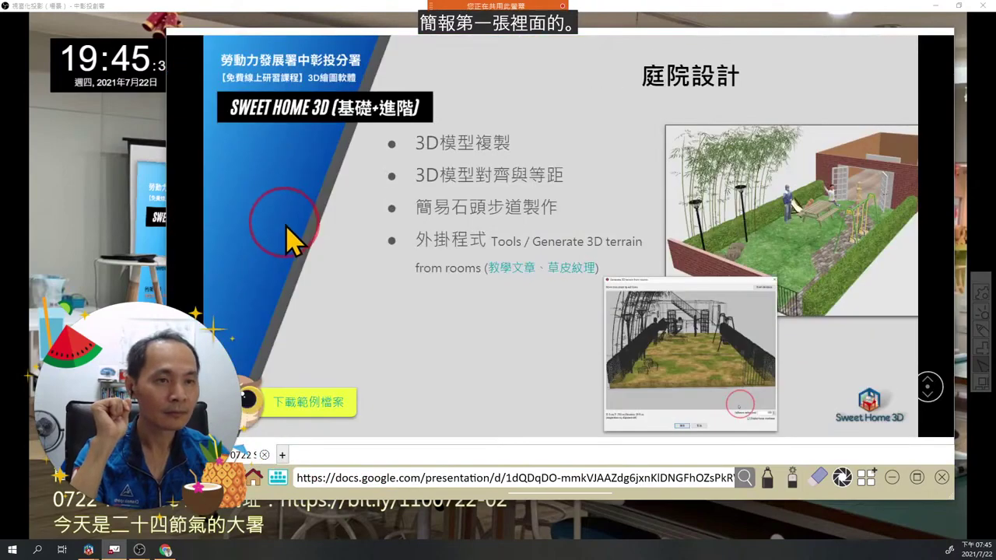
End the slide show and select slide 20, the 0722 title slide, in the presentation editor.
key(Home)
key(Escape)
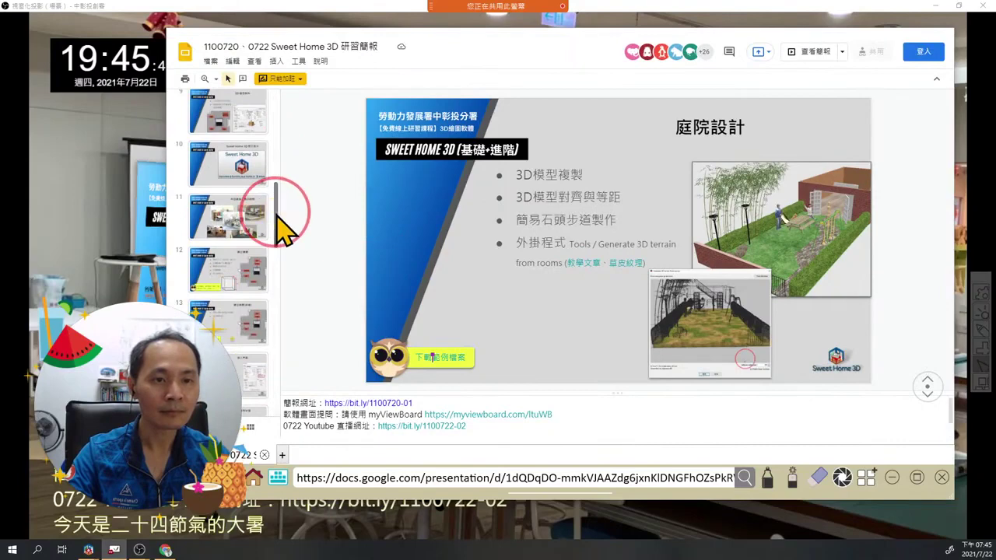
drag(276, 217, 273, 304)
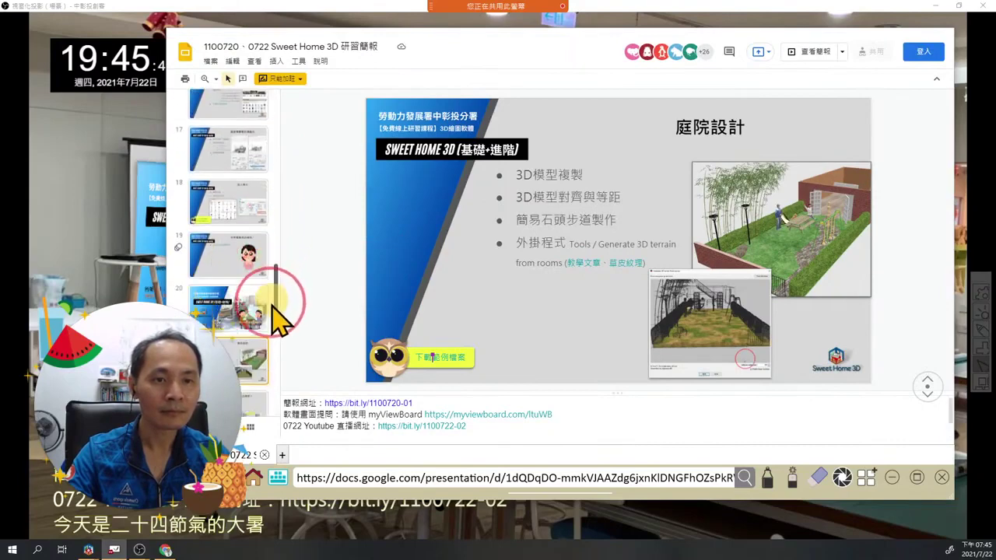
scroll(271, 326, up, 5)
click(252, 200)
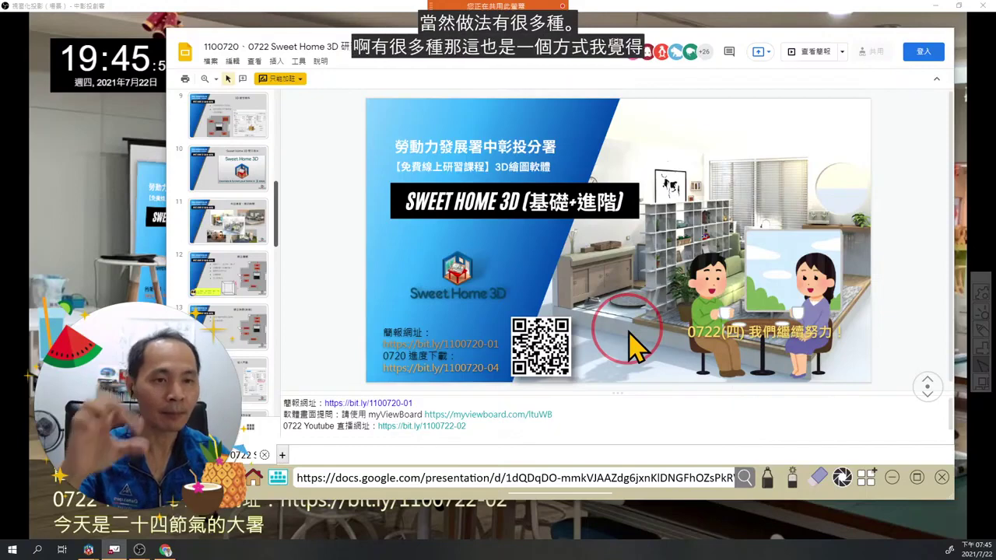
scroll(249, 303, down, 1)
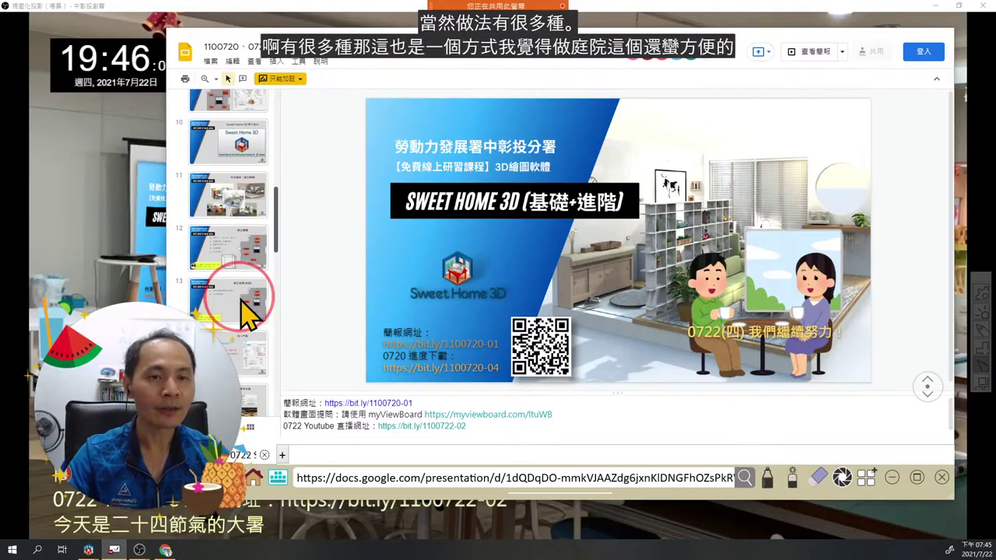
Minimize the presentation browser and the myViewBoard window, and switch to the 庭院.sh3d window of Sweet Home 3D.
click(892, 478)
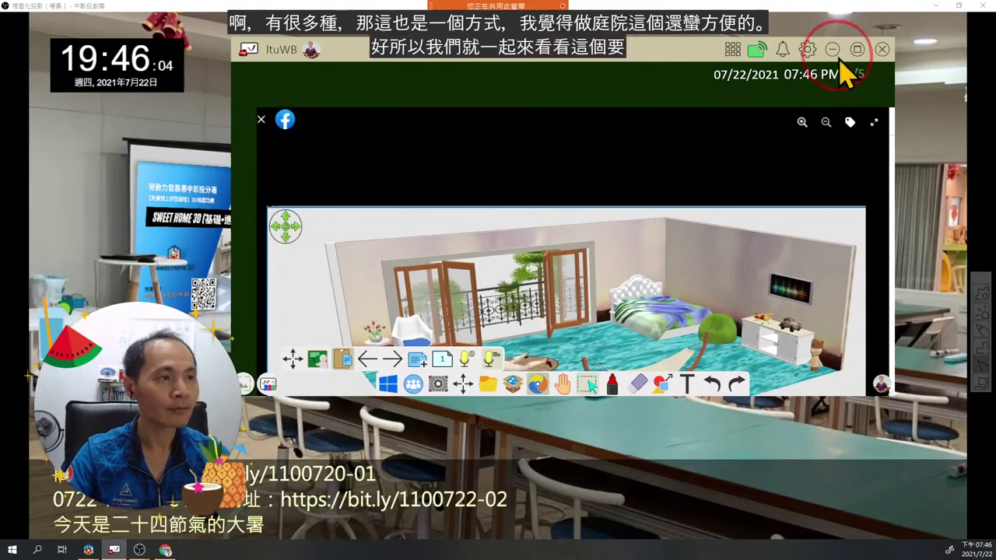
click(833, 50)
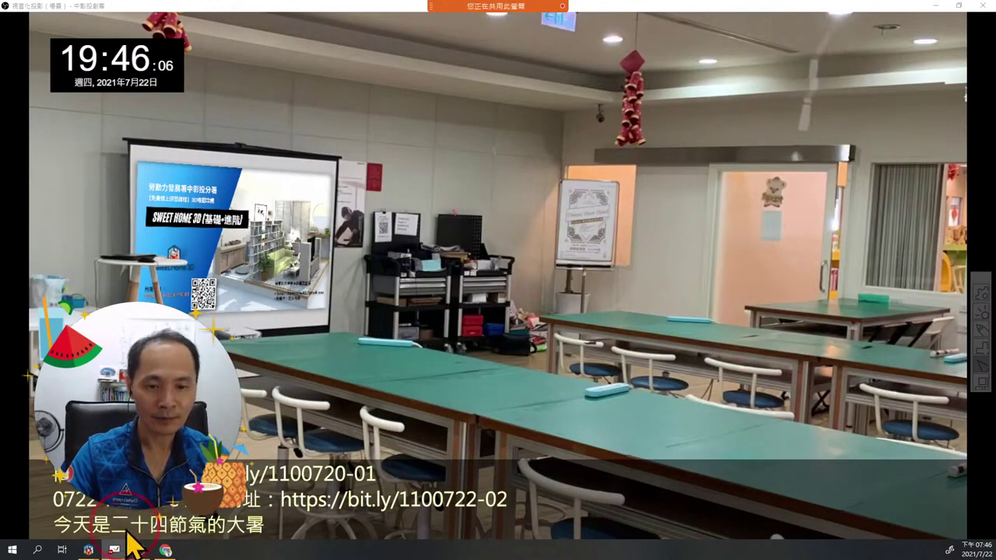
mouse_move(90, 552)
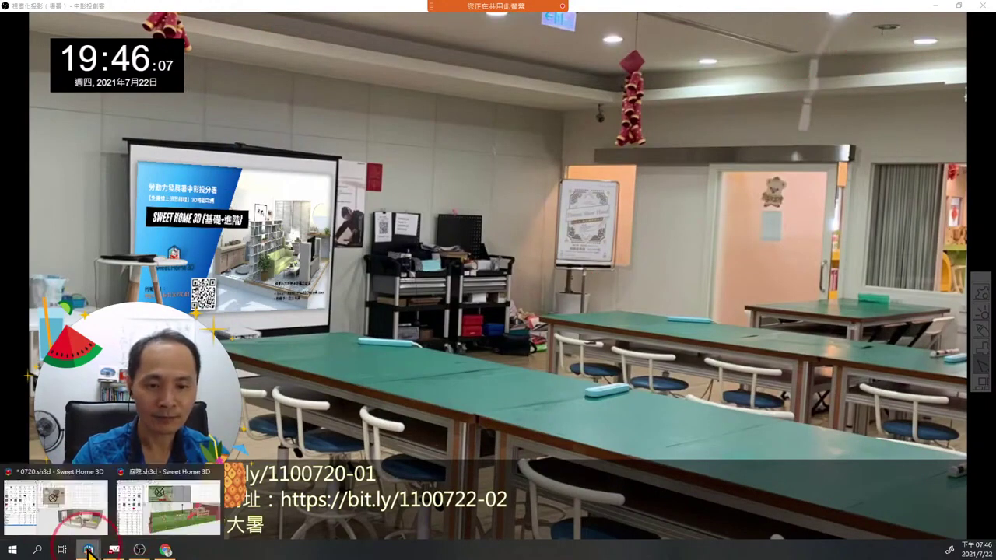
click(173, 512)
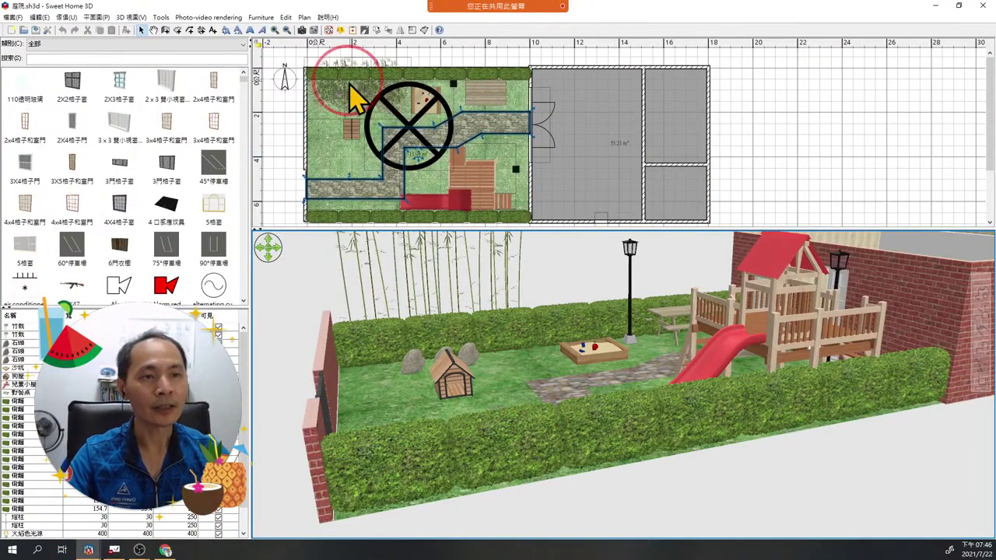
Select all the hedge pieces along the garden's upper edge in the plan together and clear the selection.
click(315, 74)
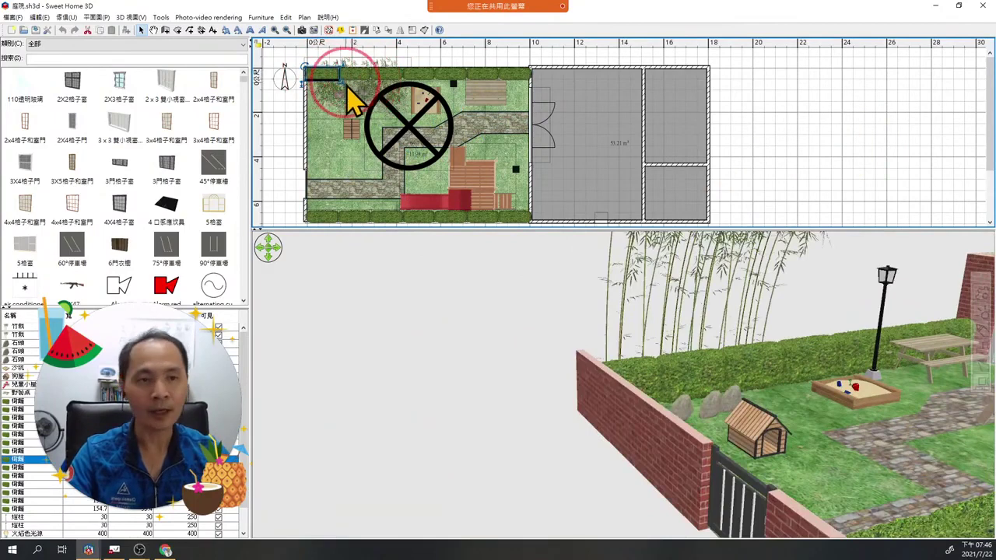
drag(133, 462, 946, 482)
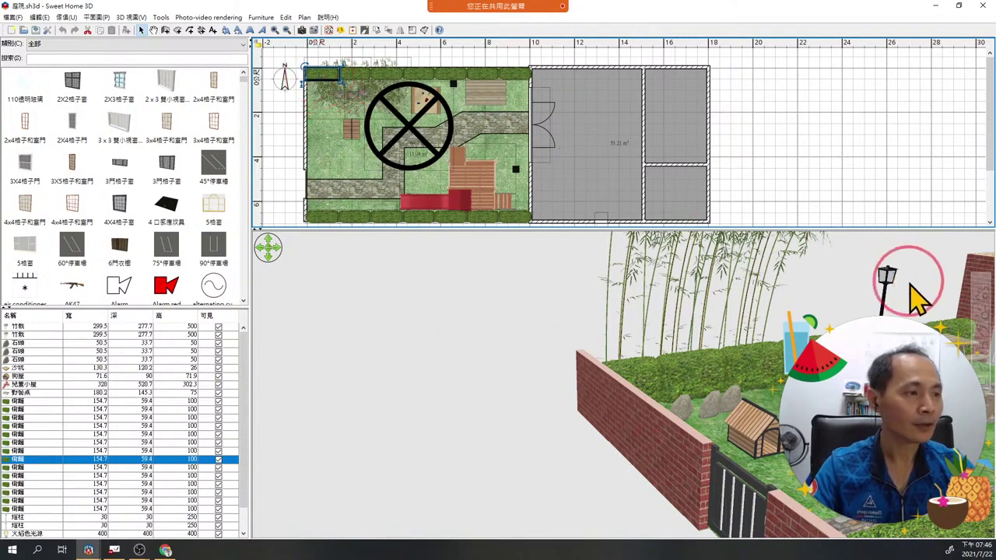
mouse_move(982, 294)
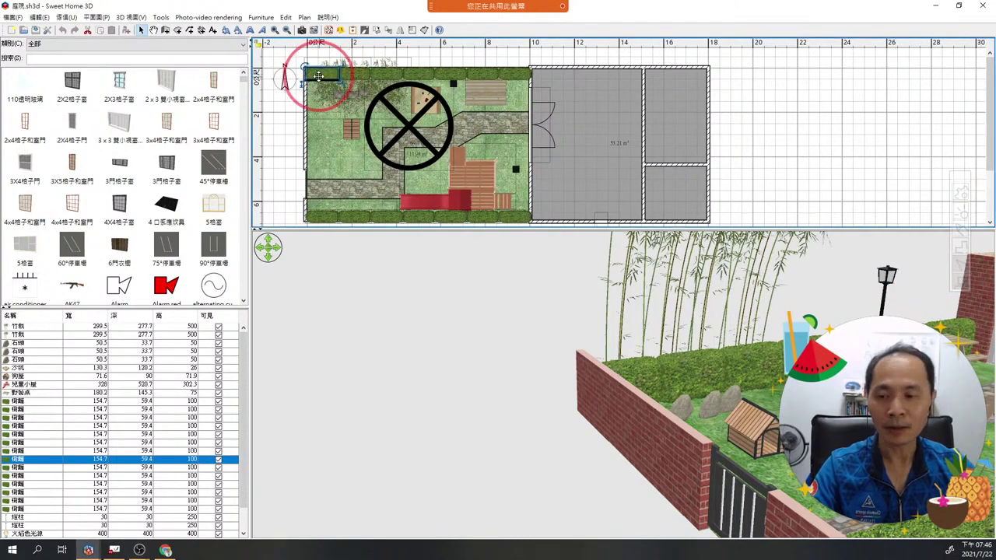
key(ctrl)
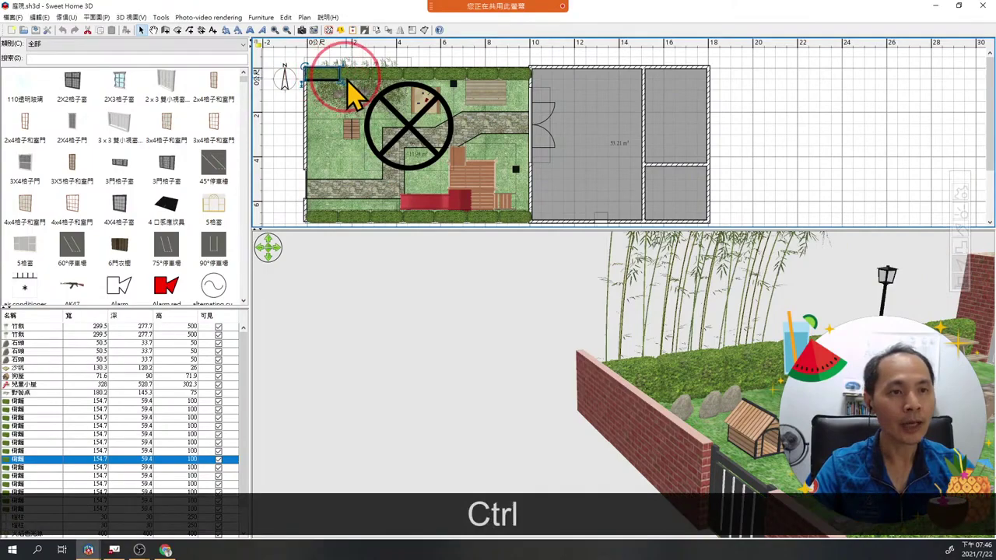
click(347, 76)
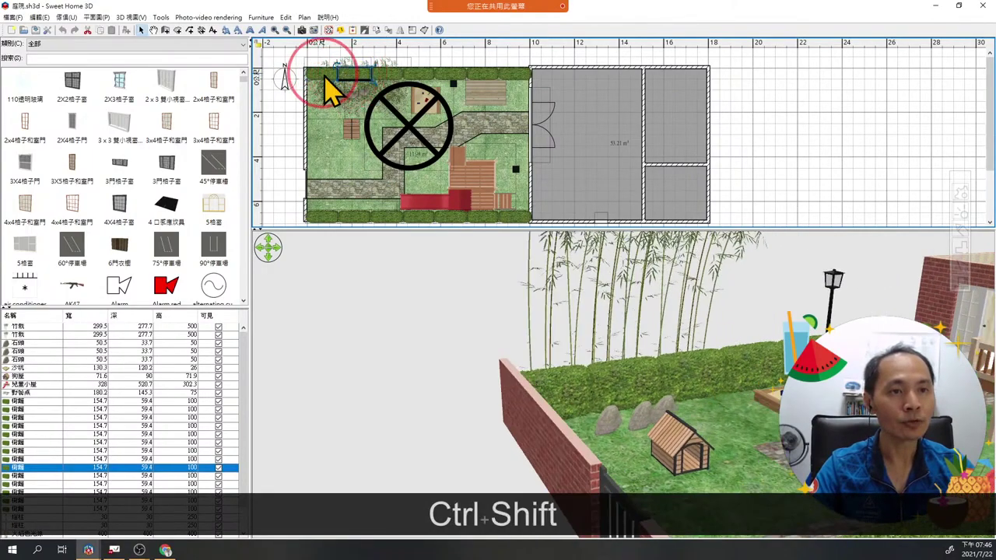
ctrl+shift+click(357, 73)
ctrl+shift+click(393, 75)
ctrl+shift+click(420, 76)
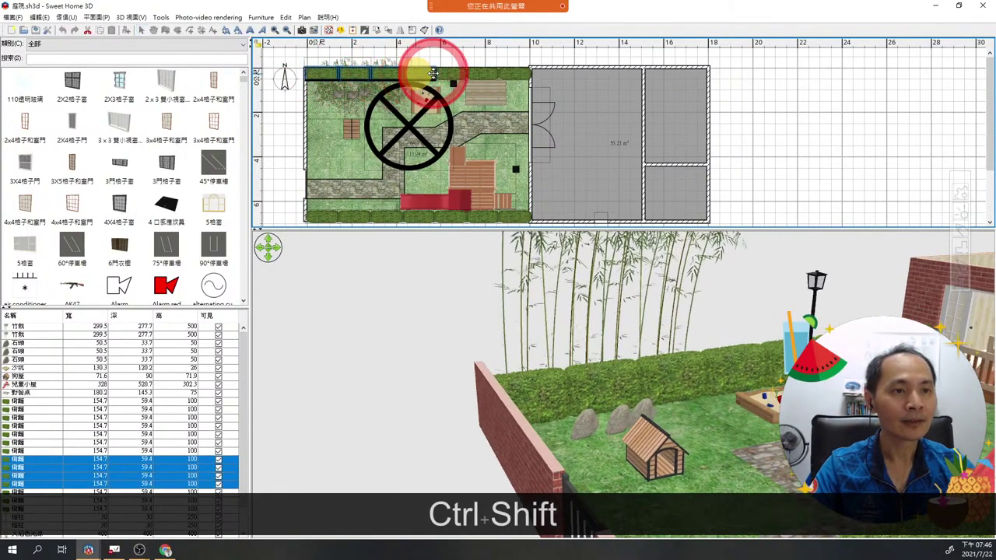
ctrl+shift+click(504, 74)
ctrl+shift+click(513, 76)
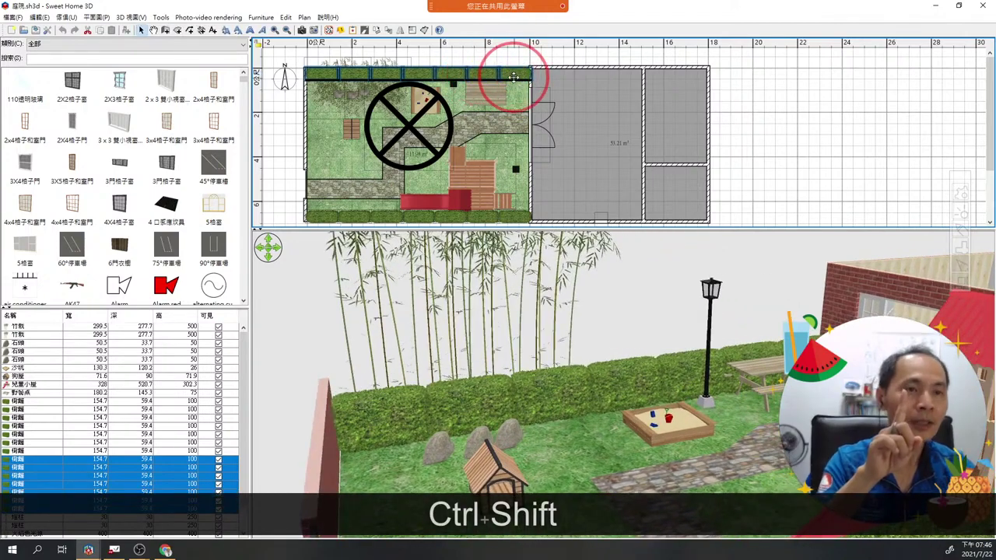
click(288, 131)
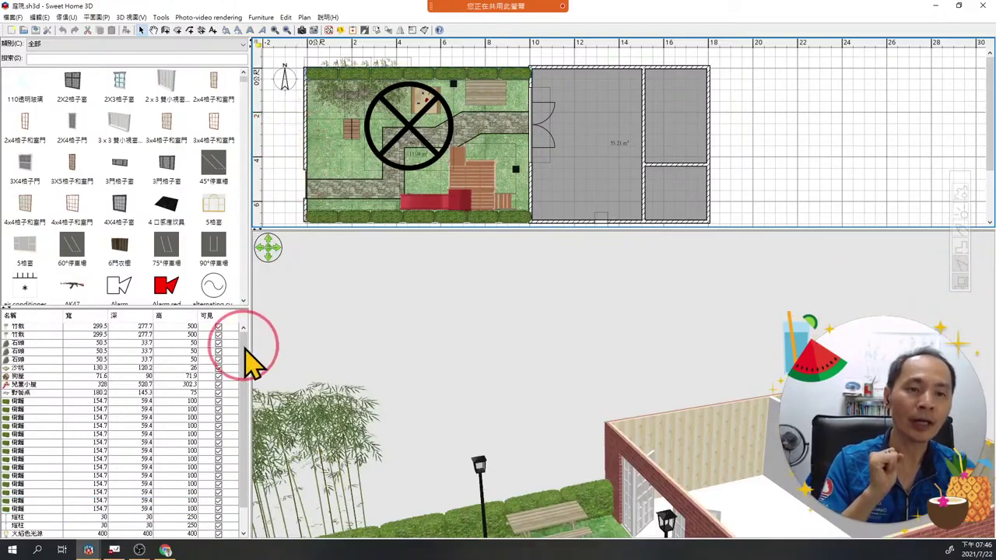
Enlarge the furniture list, select all the 樹籬 hedge entries in it and try to delete them.
drag(213, 307, 215, 165)
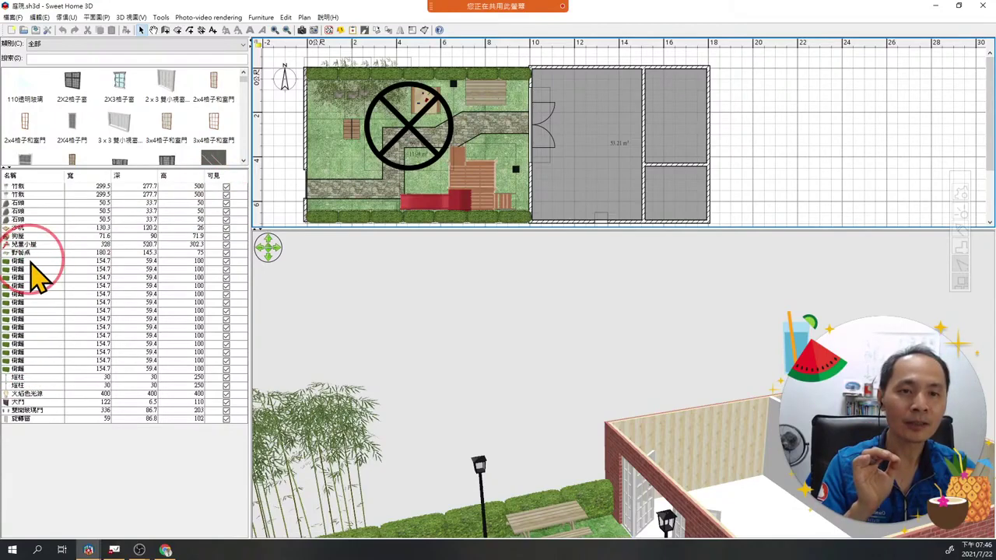
key(ctrl+0)
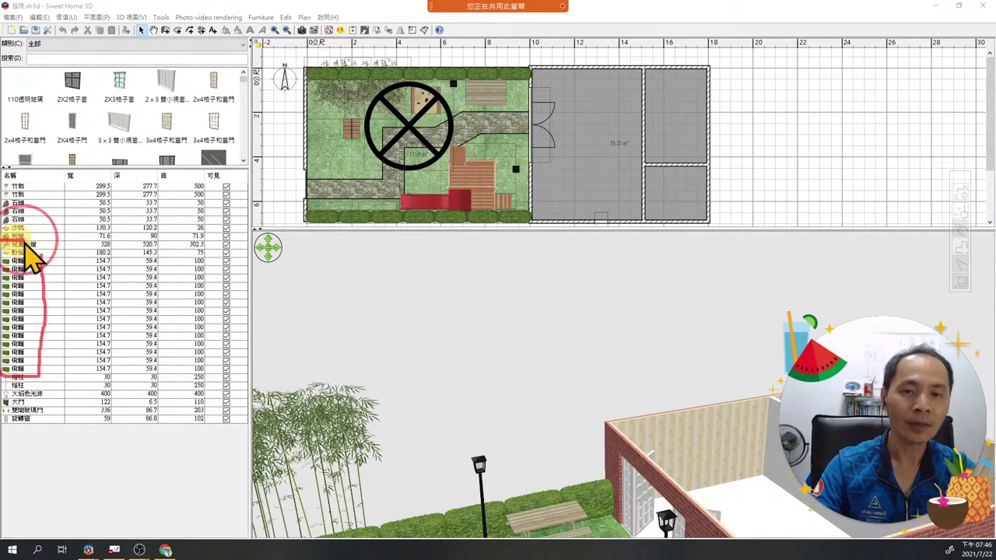
key(Escape)
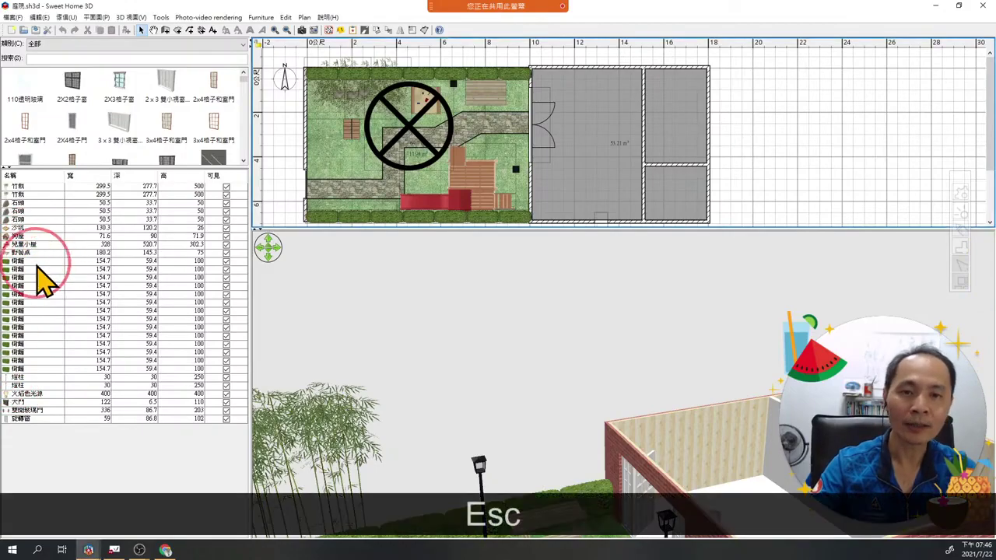
drag(35, 263, 40, 373)
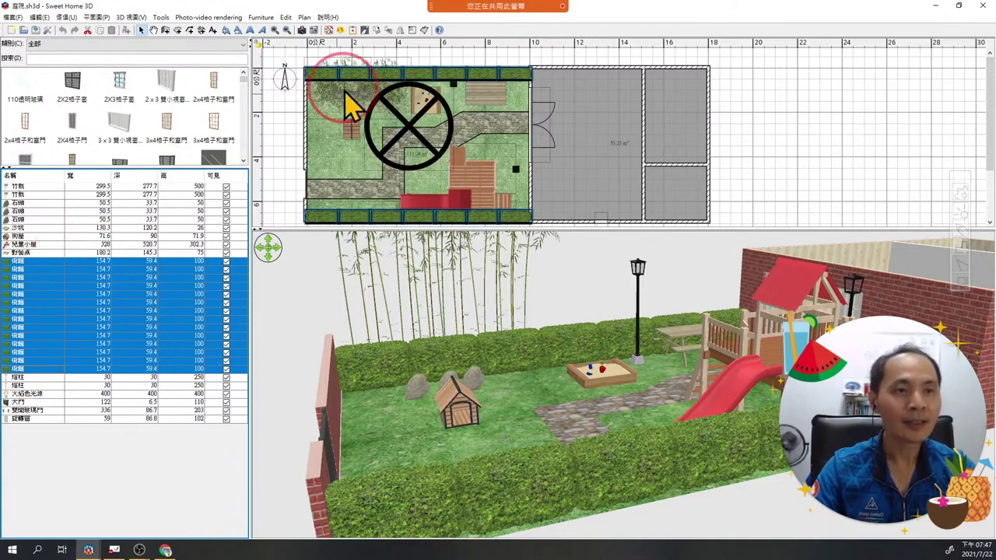
right_click(368, 354)
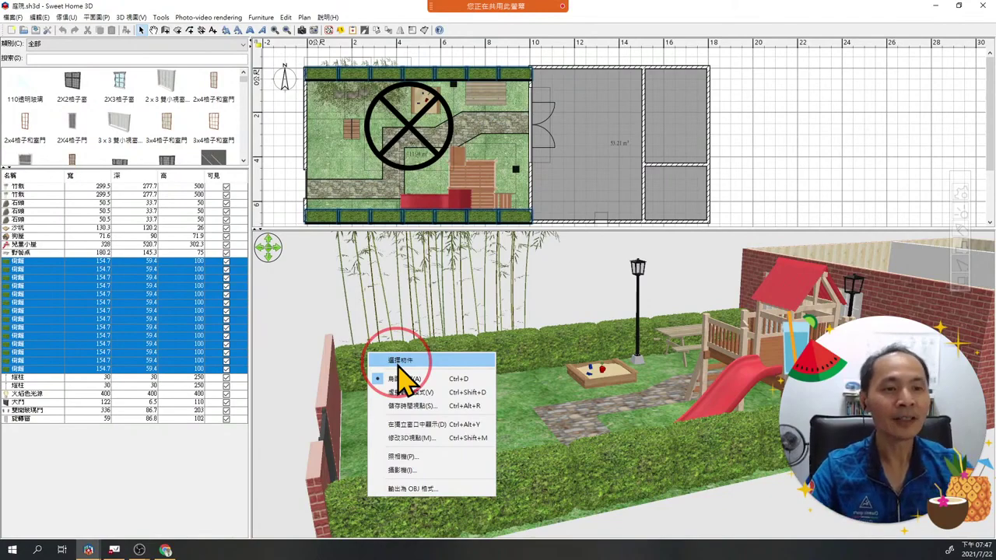
click(296, 22)
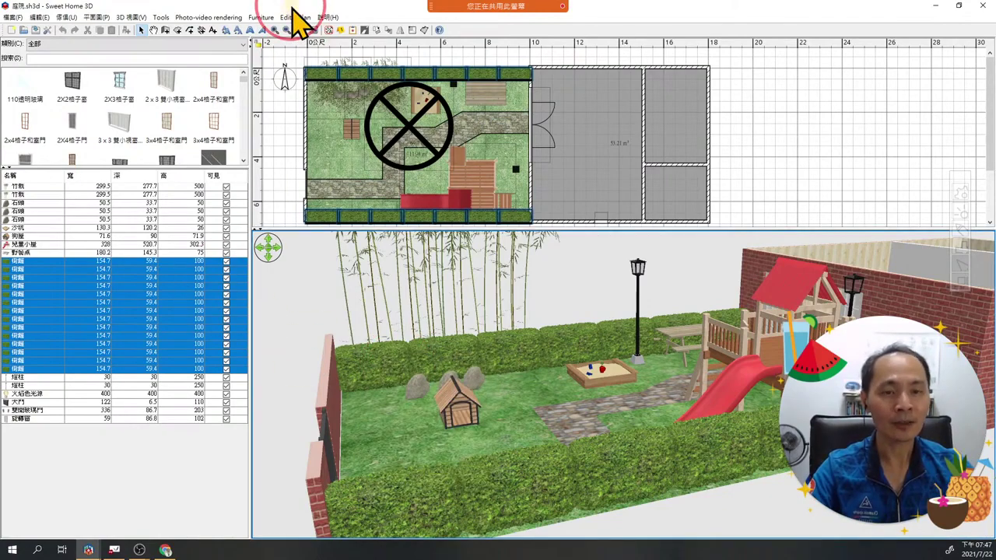
key(Delete)
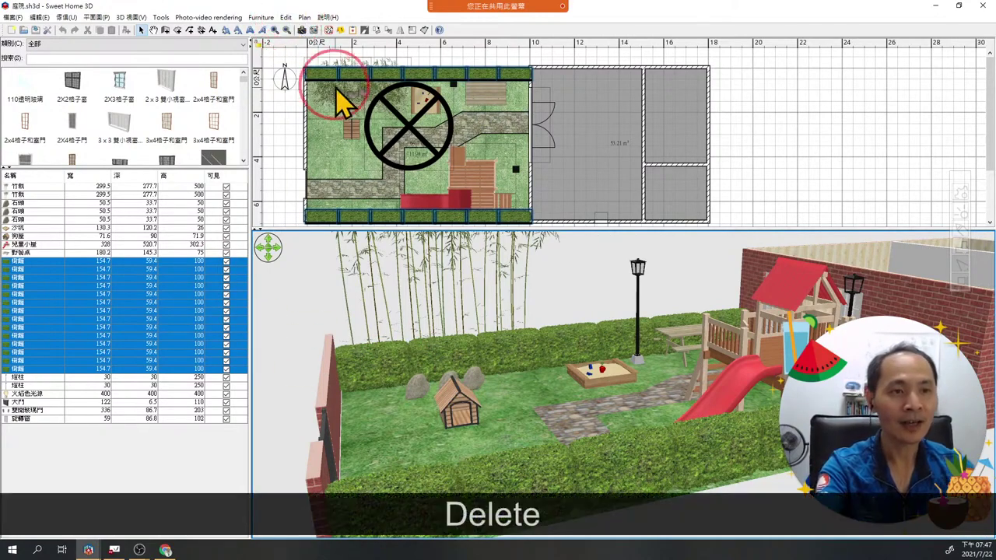
Delete the hedge piece at the garden's upper-left corner and all the remaining 樹籬 entries in the furniture list.
click(319, 71)
key(Delete)
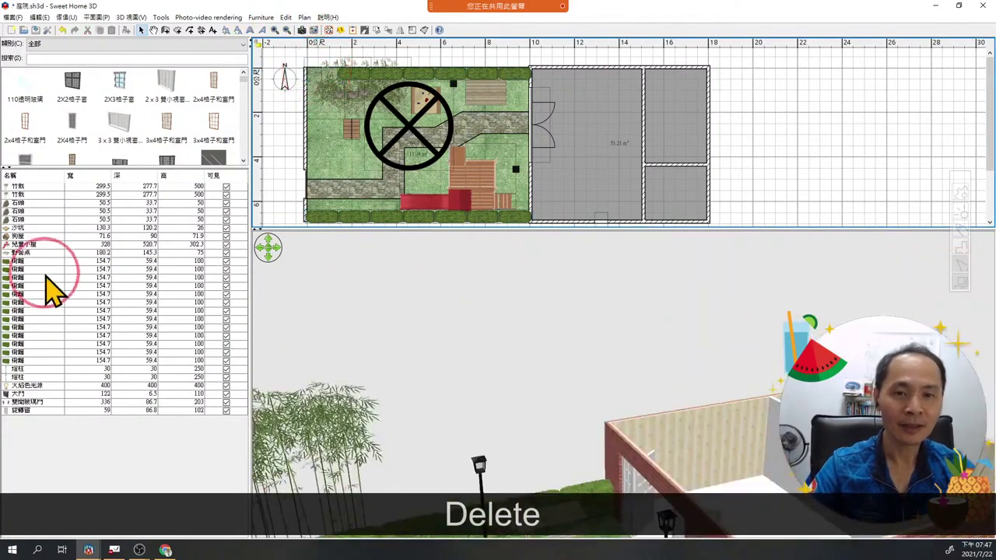
drag(31, 261, 32, 269)
drag(43, 312, 43, 377)
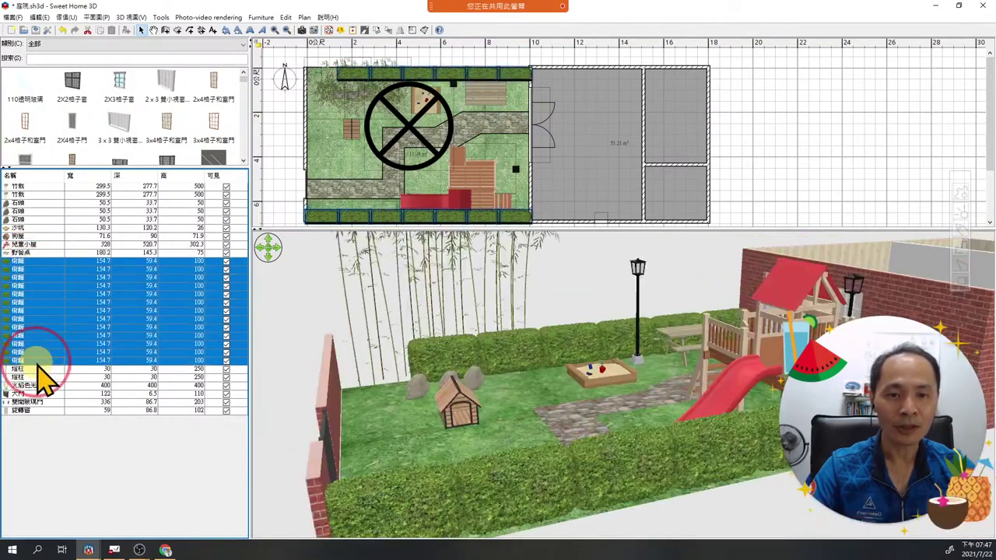
key(Delete)
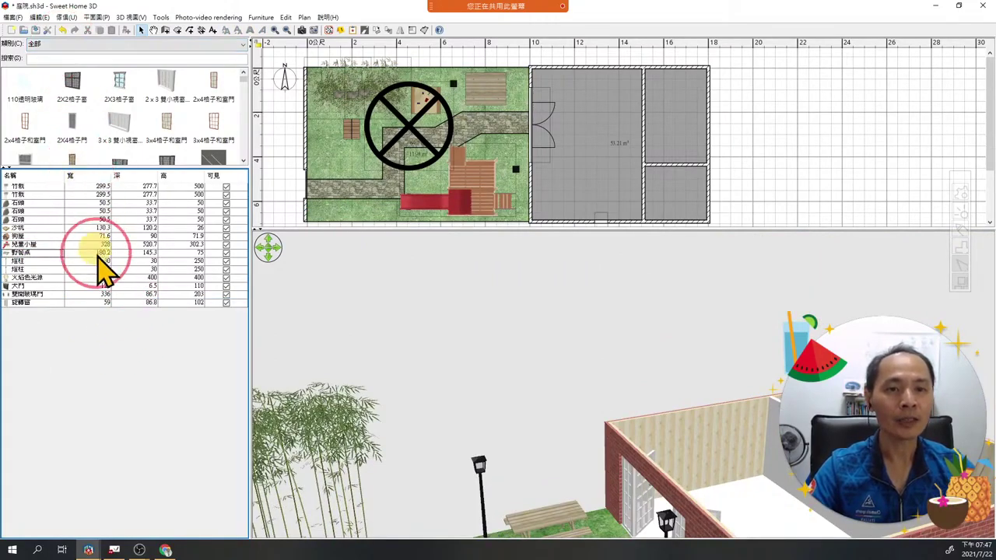
Shrink the furniture list back to give the catalog more room and show the catalog category 9戶外.
drag(132, 167, 127, 310)
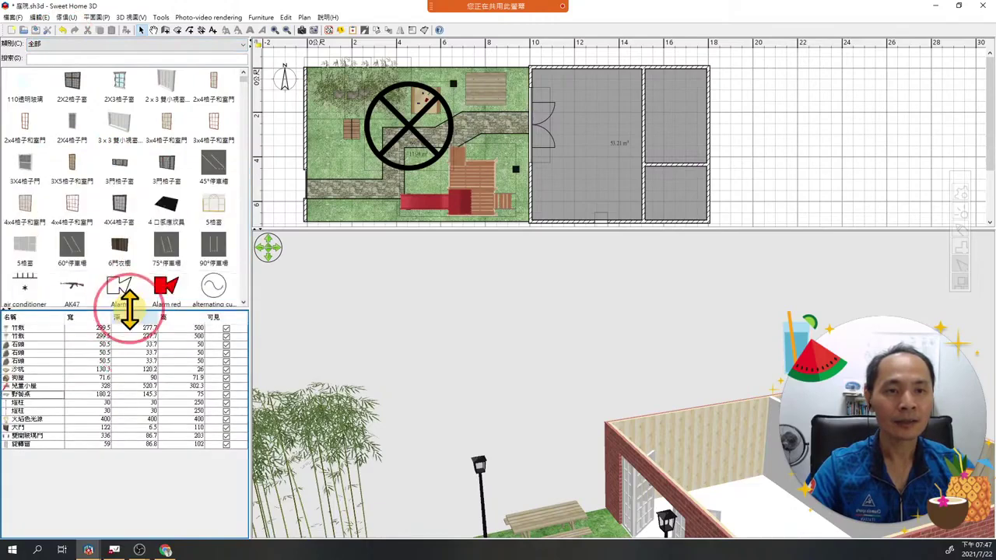
click(243, 47)
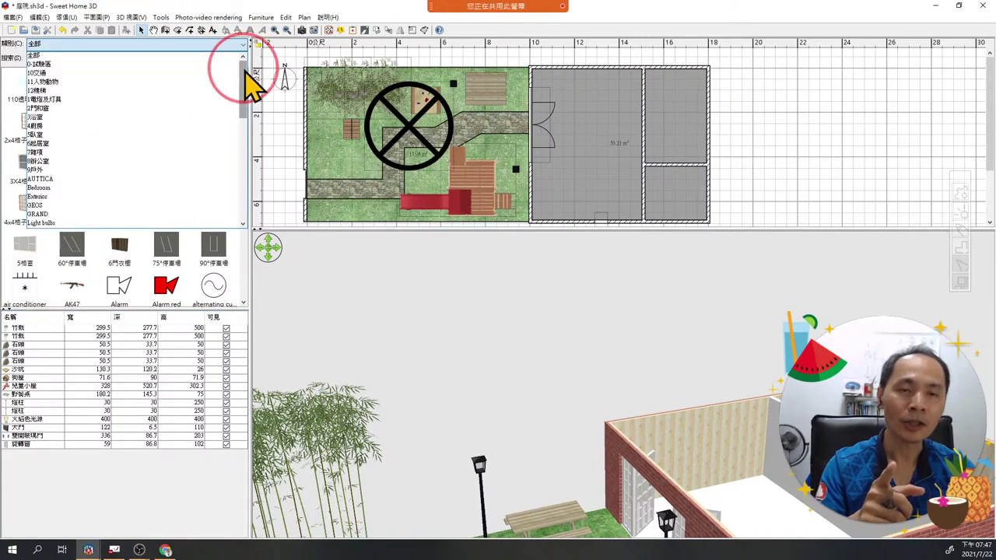
drag(246, 68, 251, 126)
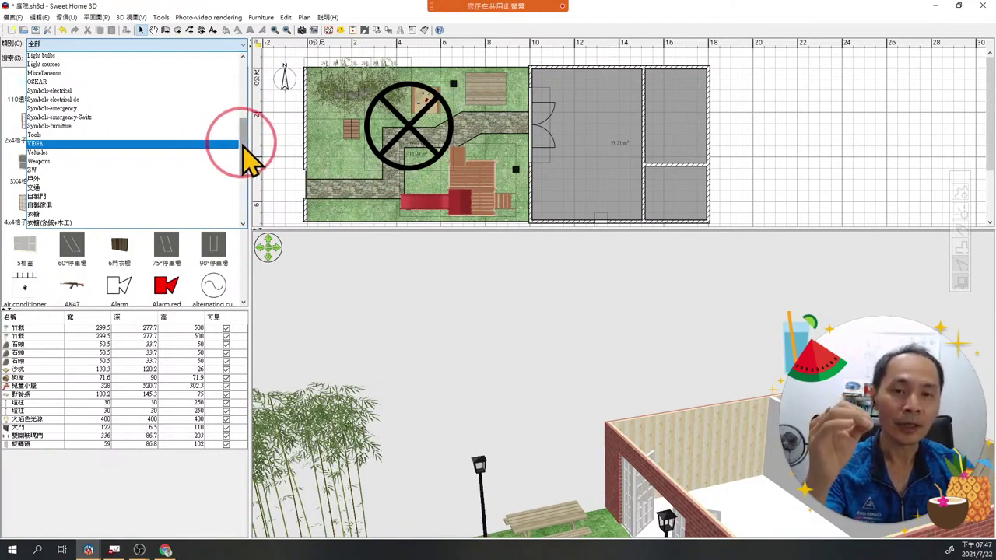
drag(243, 148, 236, 117)
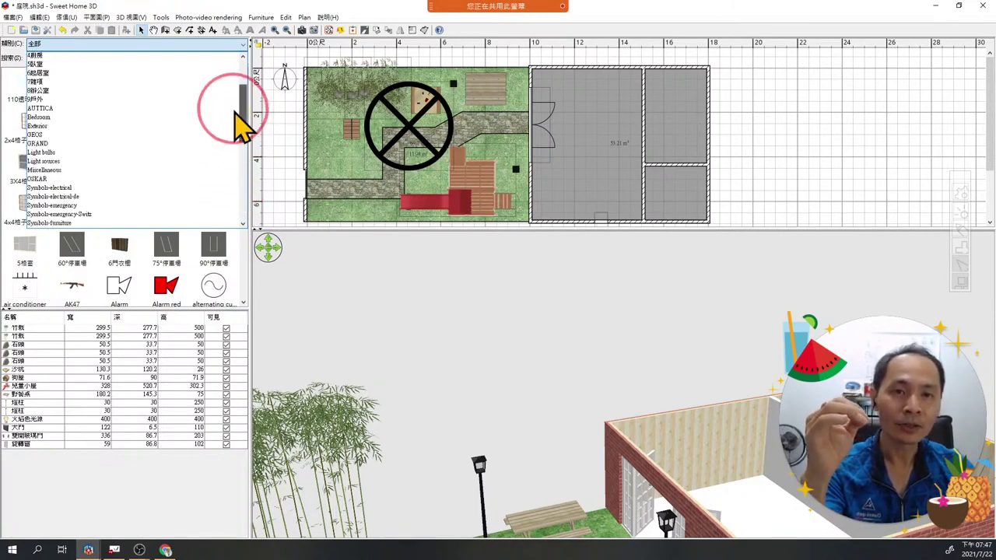
click(67, 104)
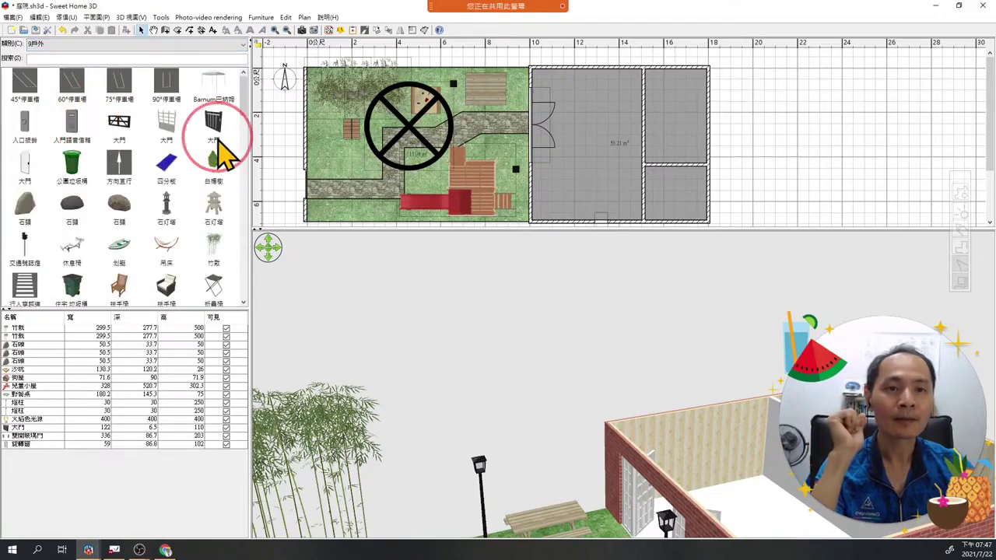
Browse the outdoor catalog, examining the three 石頭 stones, the two stone lanterns and the fence models.
scroll(243, 118, down, 3)
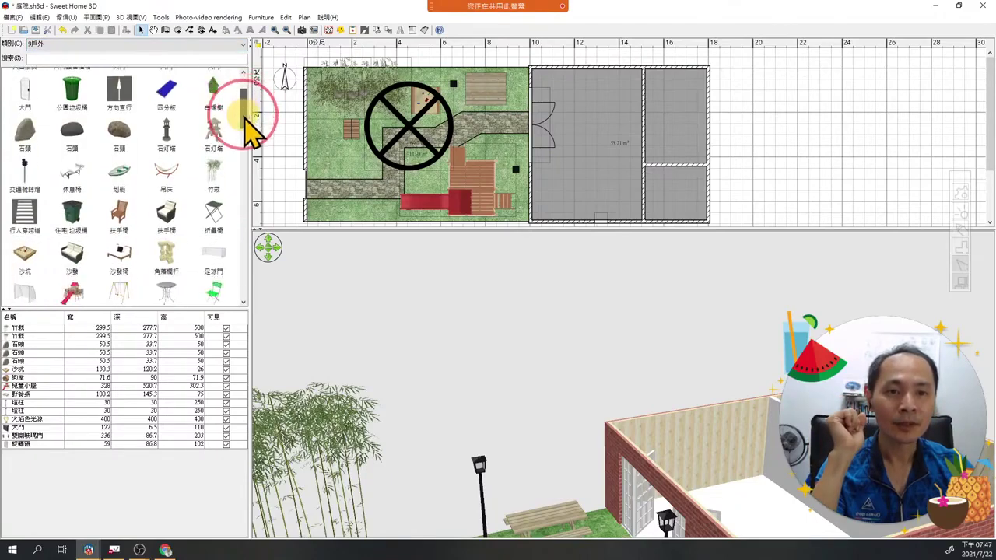
click(22, 132)
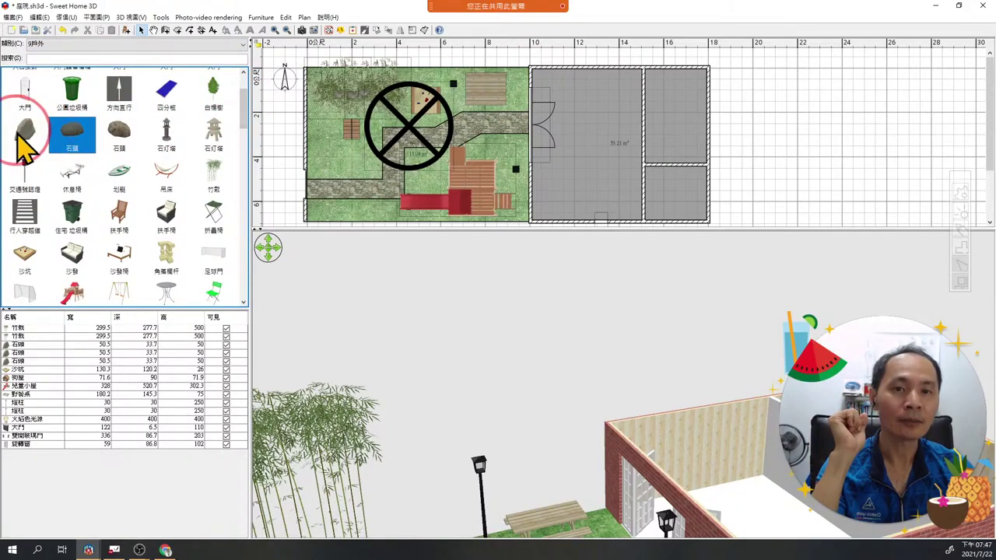
click(84, 144)
click(125, 144)
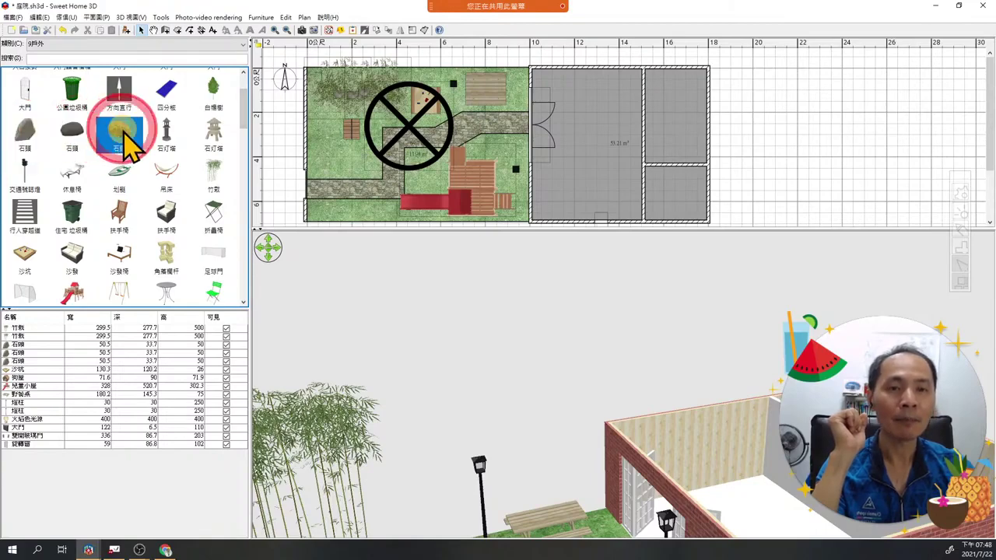
click(168, 142)
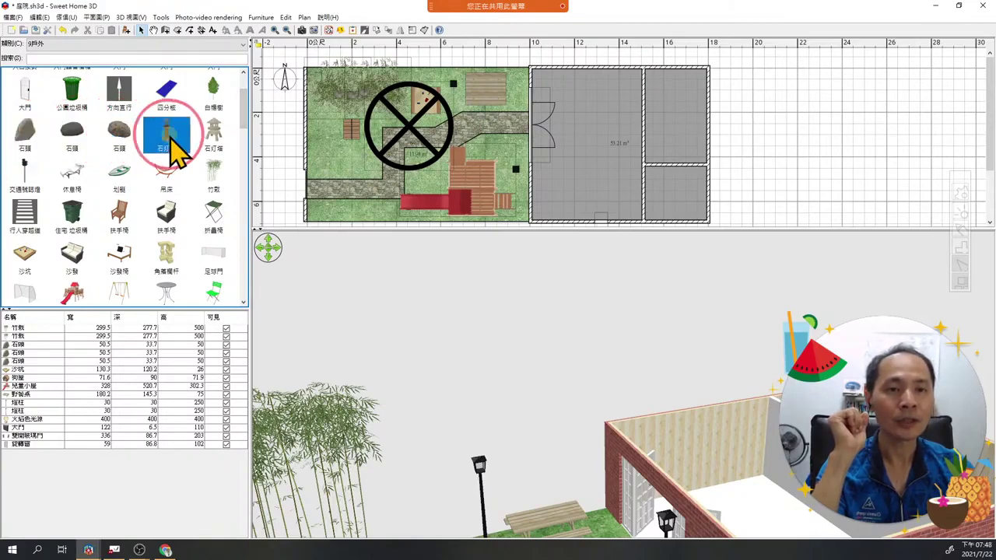
click(214, 140)
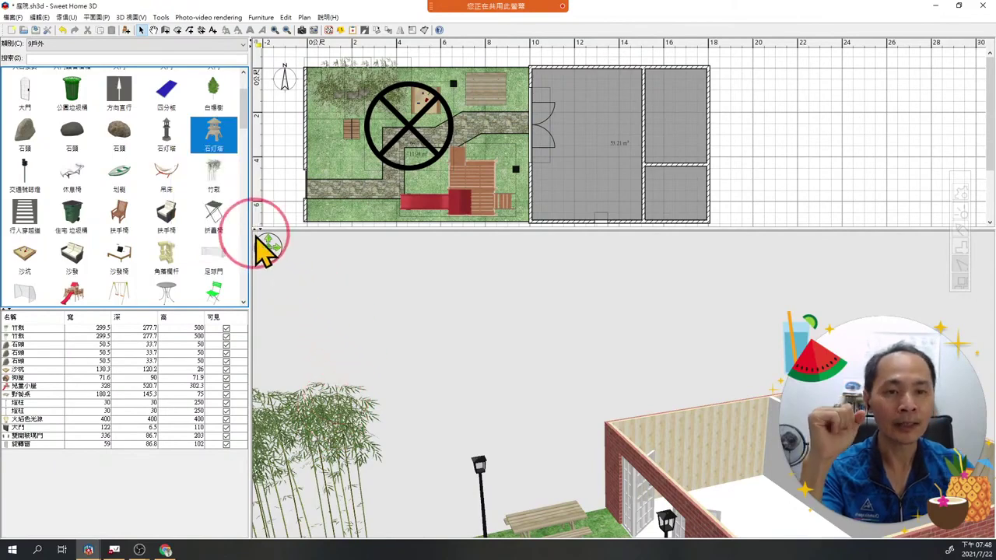
drag(245, 119, 263, 223)
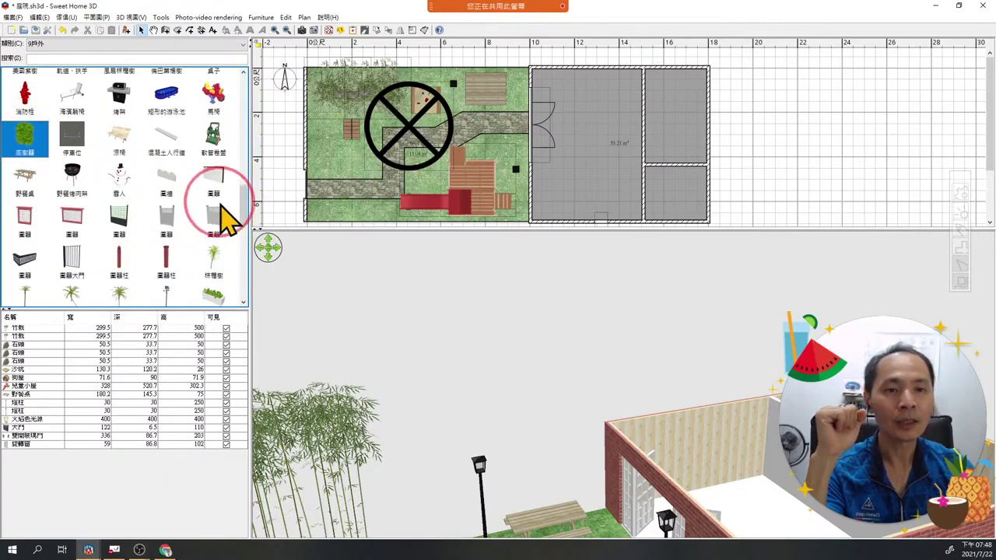
Place a rectangular 樹籬 hedge from the outdoor catalog at the upper-left corner of the garden in the plan.
drag(243, 205, 239, 265)
click(171, 223)
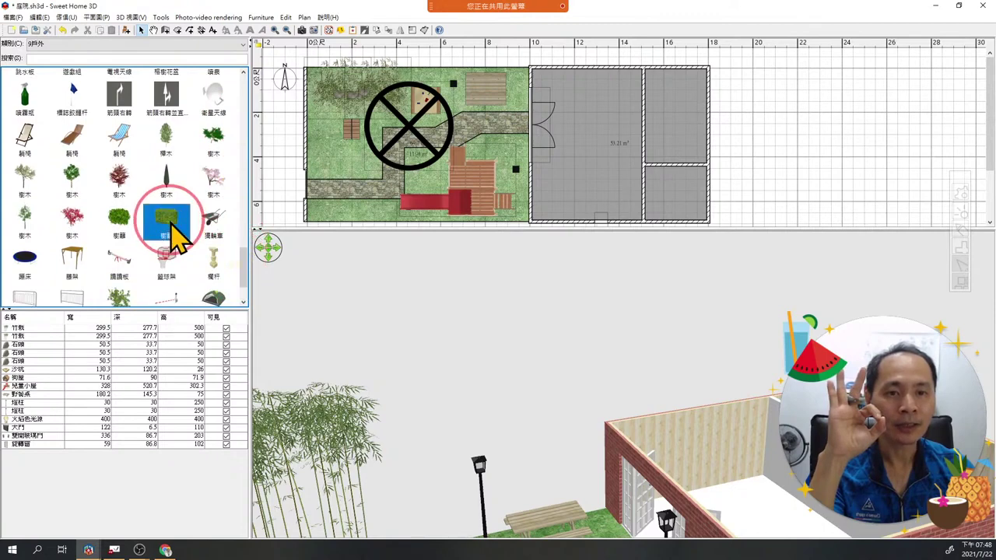
click(119, 221)
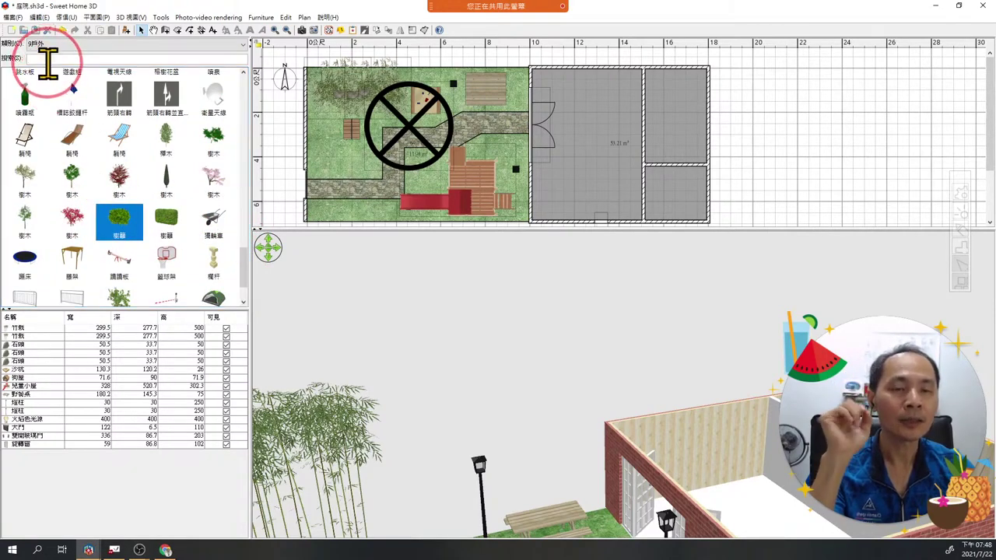
drag(167, 215, 314, 77)
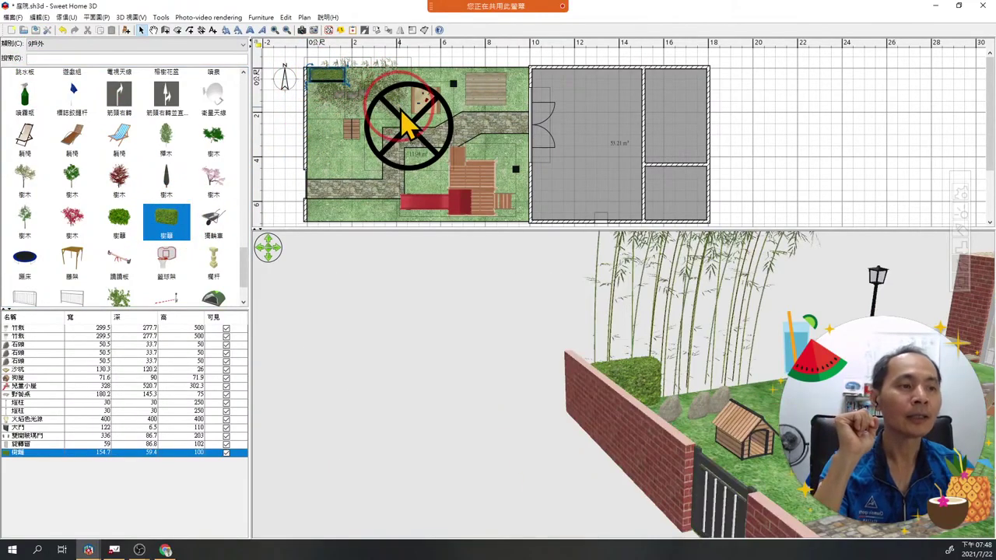
Move the hedge flush into the yard's upper-left corner on the plan, beside the brick boundary wall.
click(614, 403)
drag(615, 403, 846, 451)
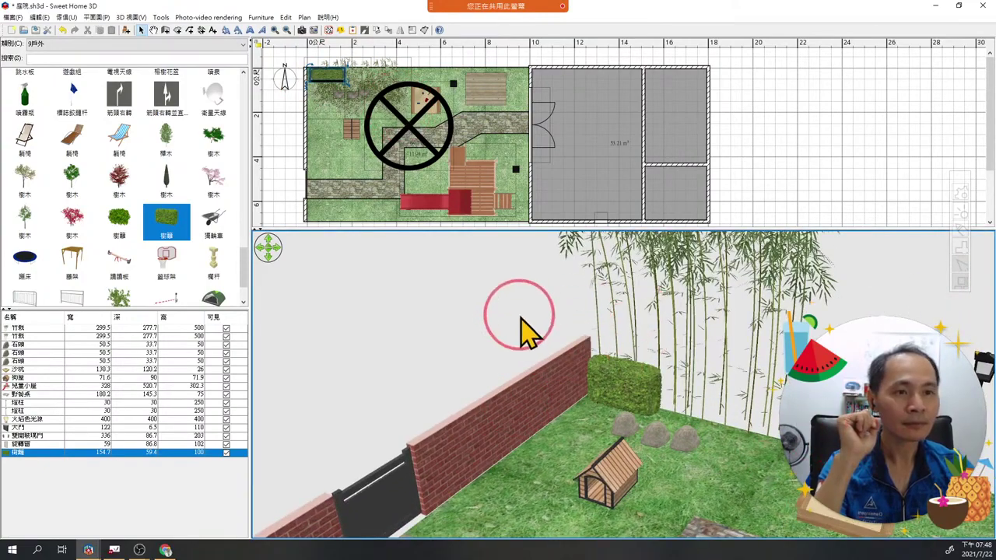
drag(329, 68, 328, 80)
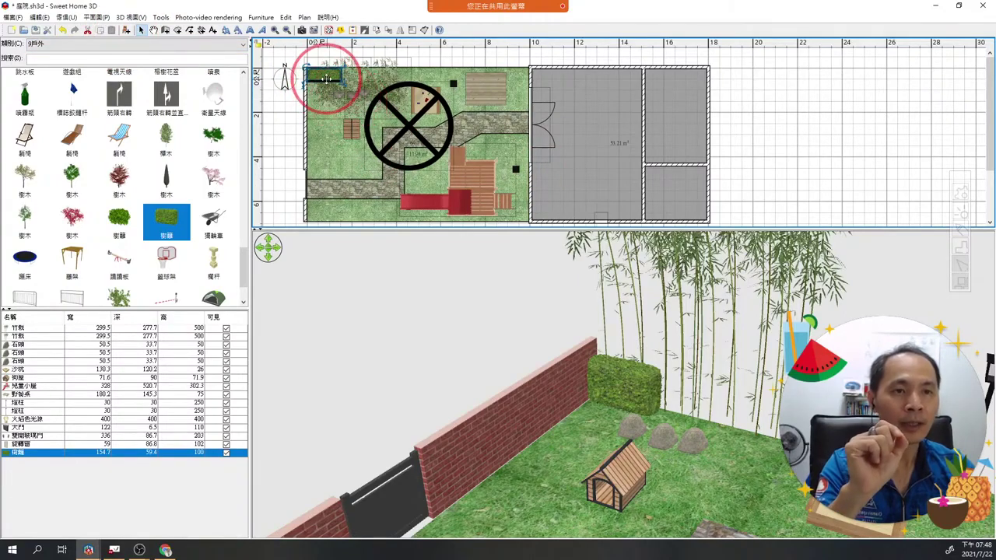
Duplicate the corner hedge and place the copy directly beside it, aligned in one horizontal row.
key(ctrl)
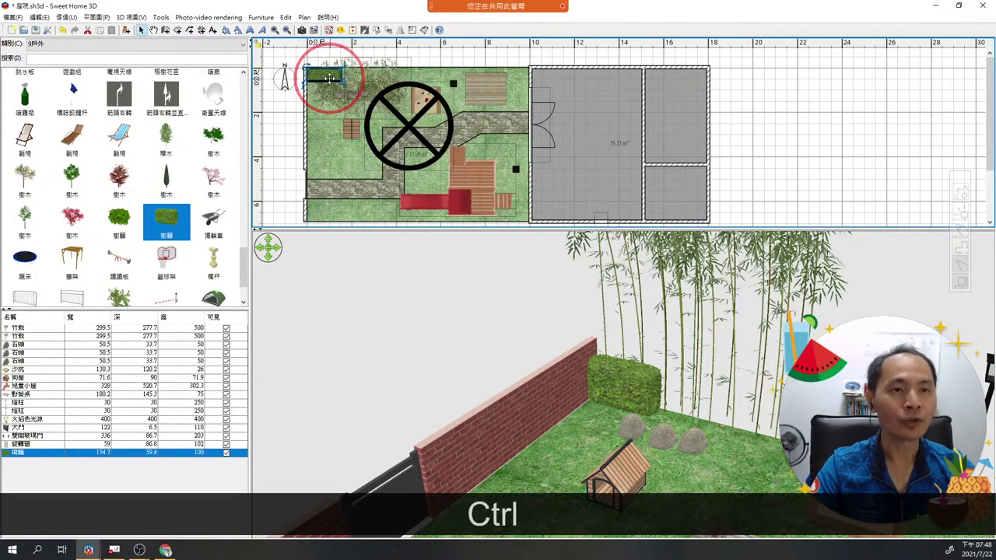
ctrl+drag(328, 76, 732, 98)
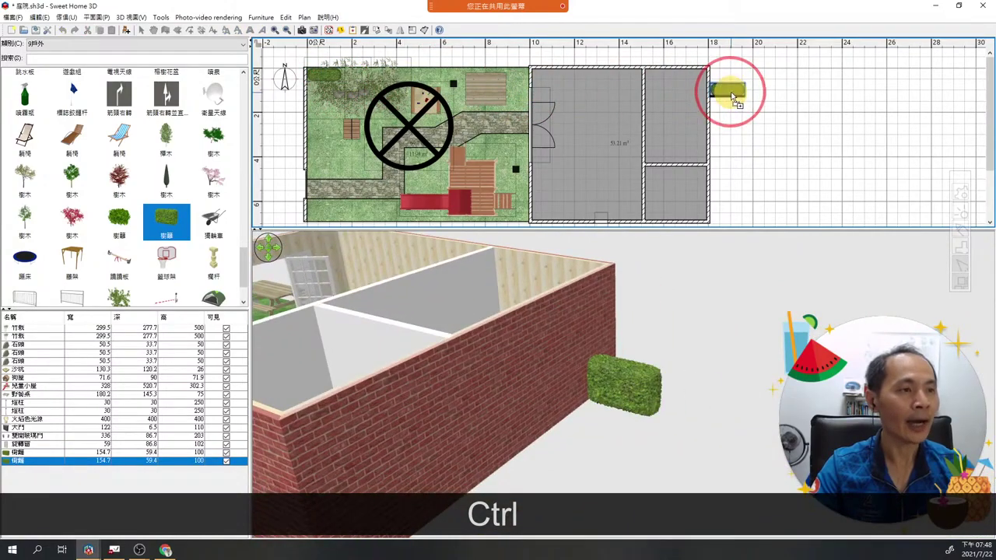
ctrl+drag(731, 98, 364, 87)
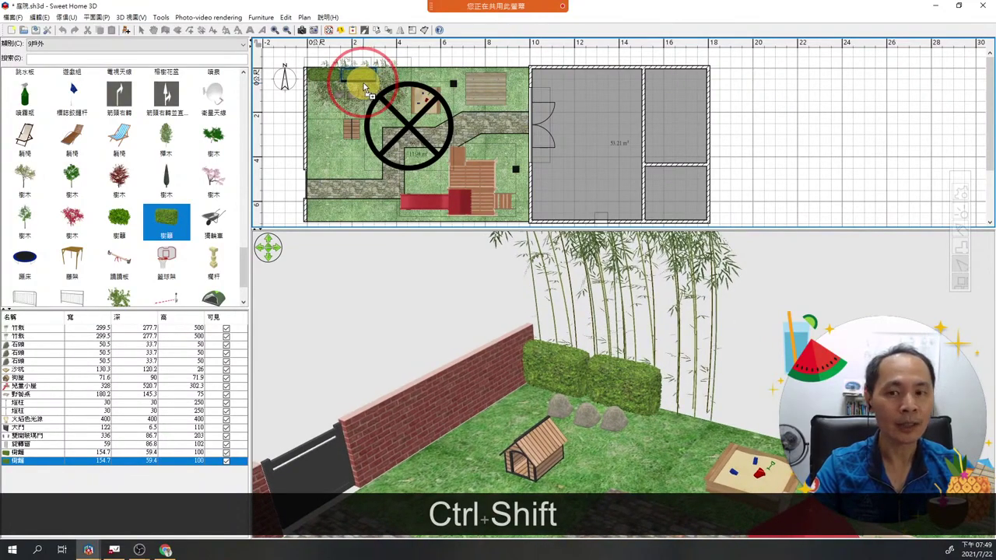
ctrl+shift+drag(364, 88, 365, 88)
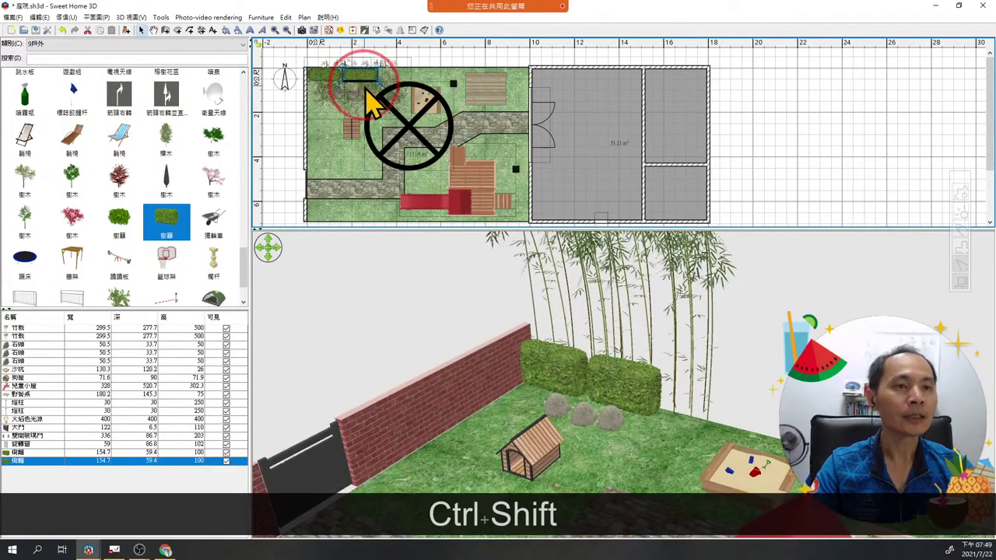
Duplicate the pair of hedges twice along the yard's upper edge, making a row of six that reaches the house.
shift+click(322, 71)
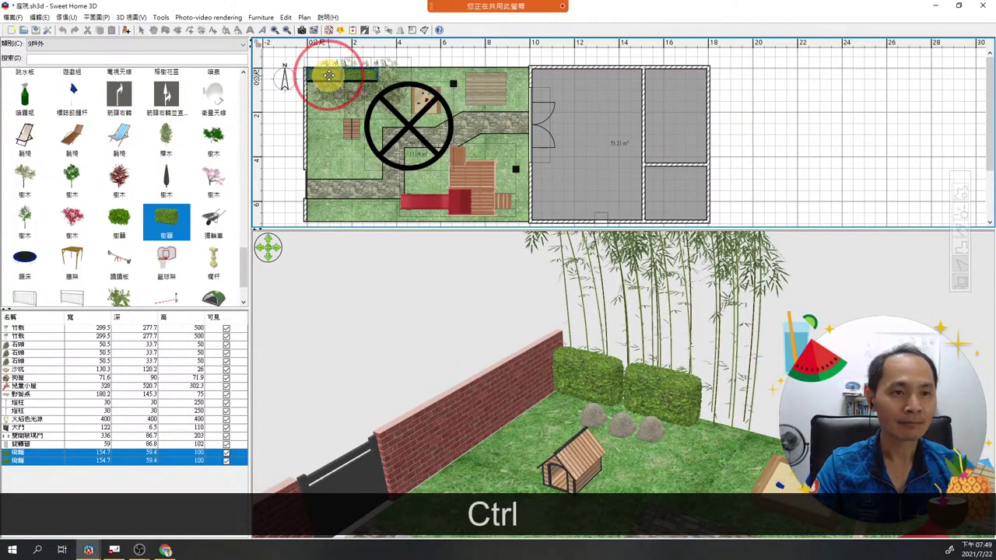
ctrl+shift+drag(328, 74, 405, 86)
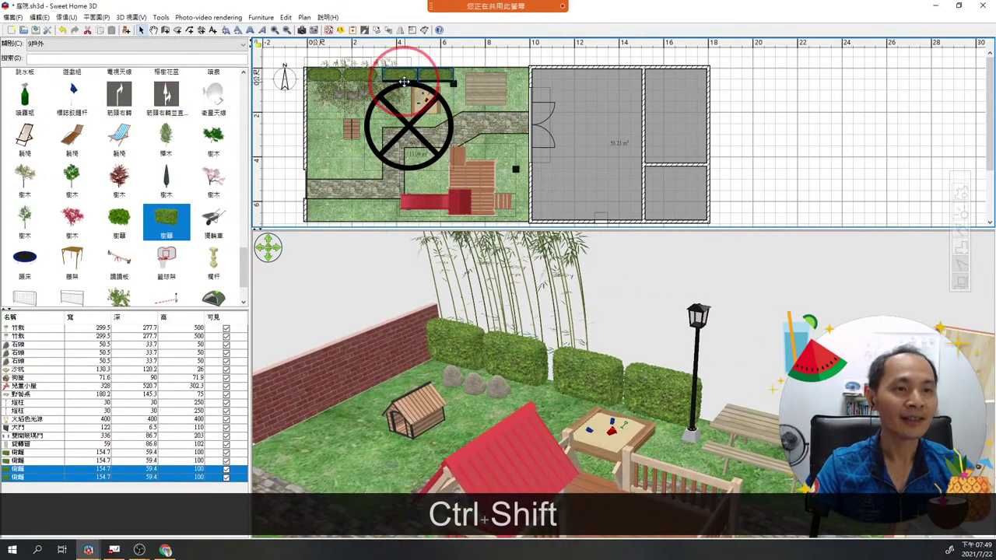
ctrl+shift+drag(401, 75, 481, 82)
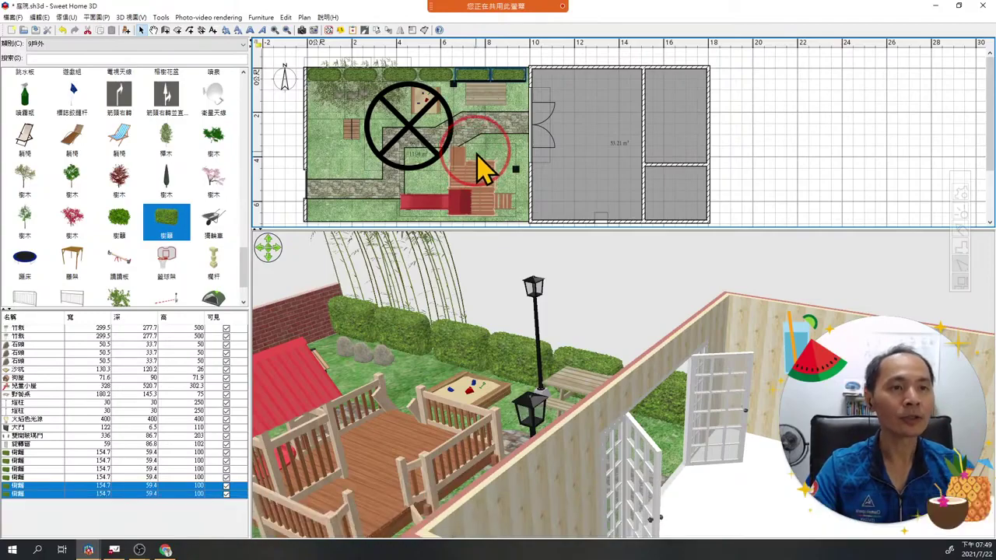
click(558, 385)
drag(565, 396, 623, 389)
key(ctrl+0)
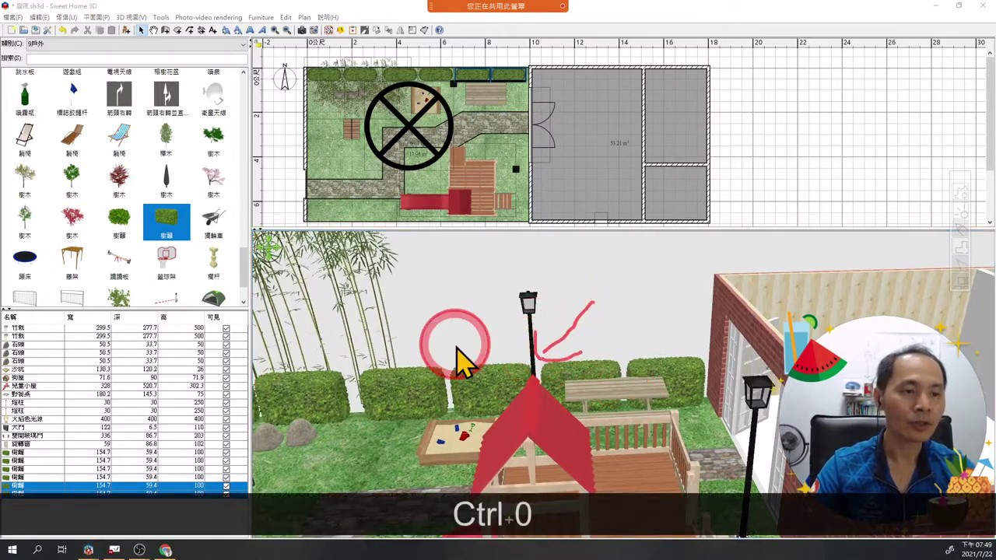
drag(434, 347, 463, 320)
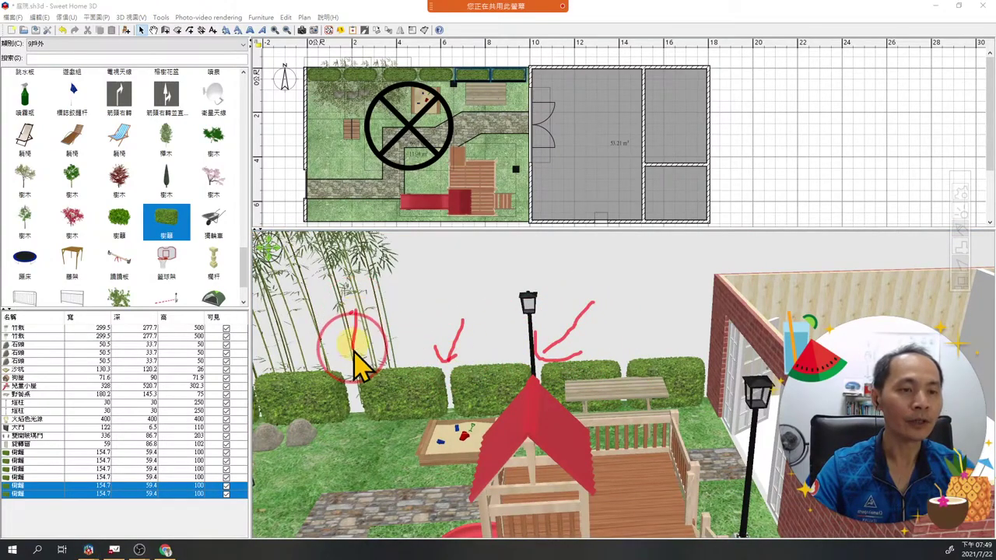
mouse_move(325, 333)
mouse_down()
mouse_move(344, 364)
mouse_move(389, 349)
mouse_up()
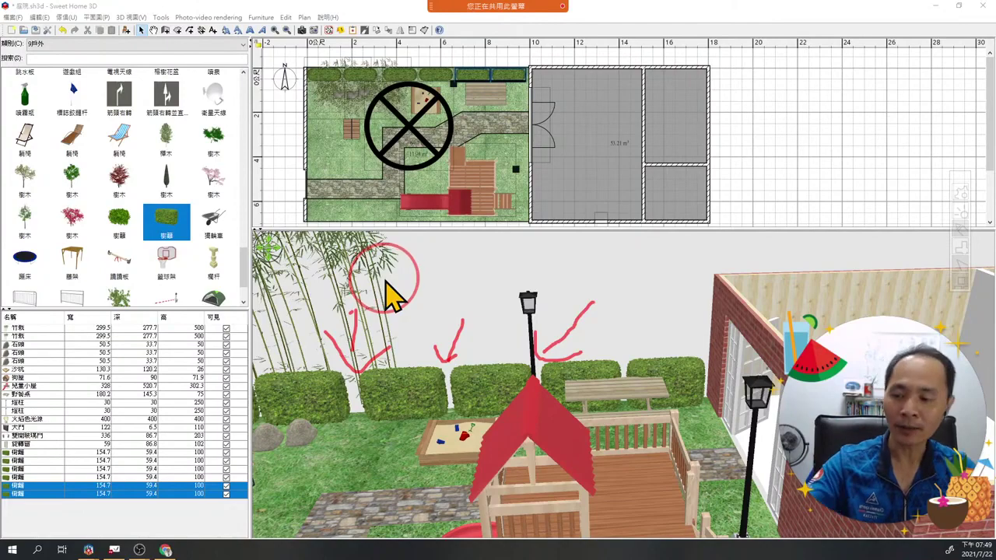
key(Escape)
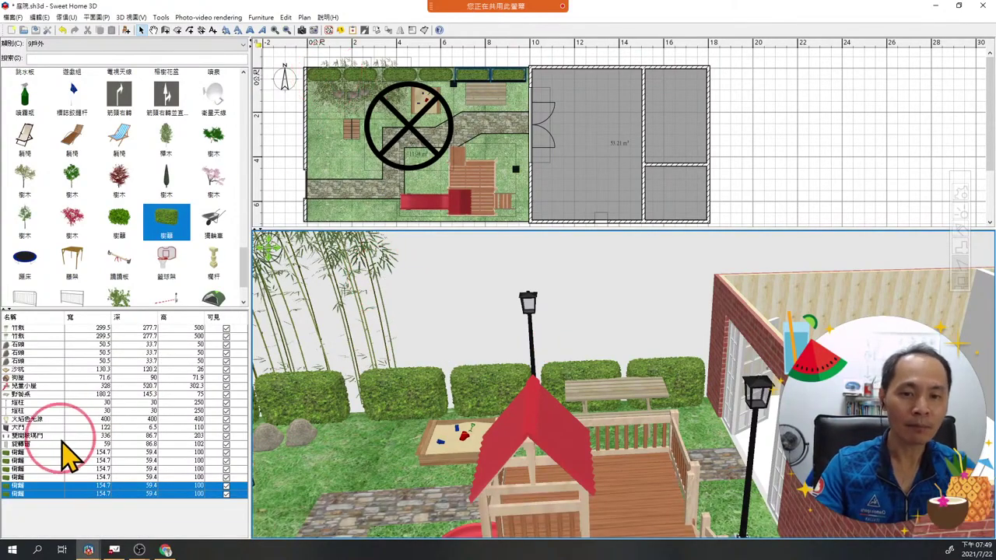
Arrange all six hedges side by side so that no gaps remain between them.
shift+click(44, 454)
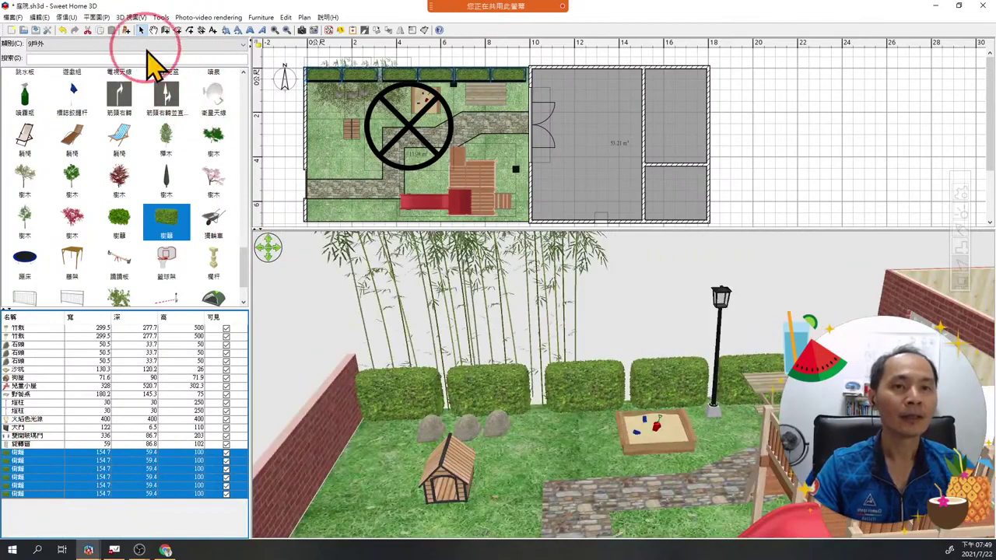
click(67, 17)
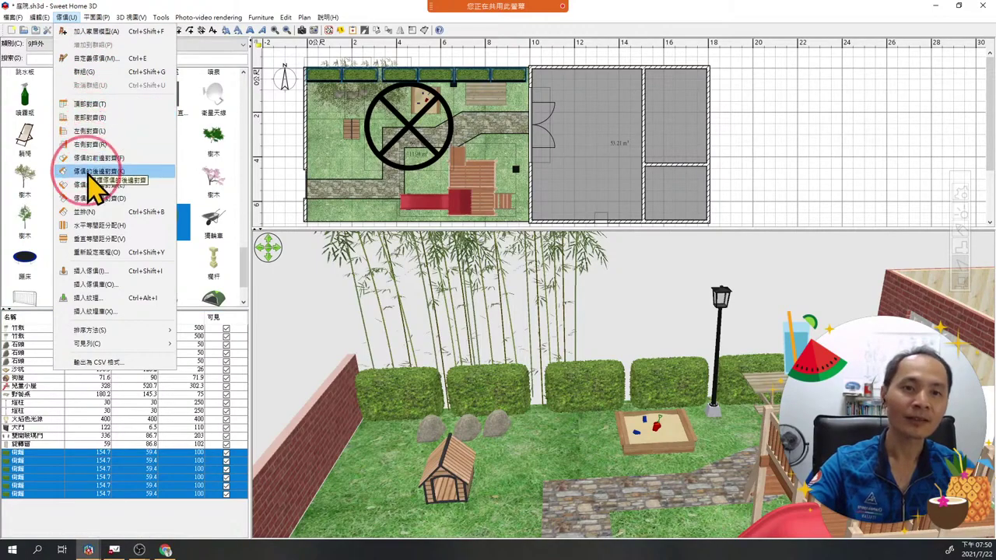
click(92, 198)
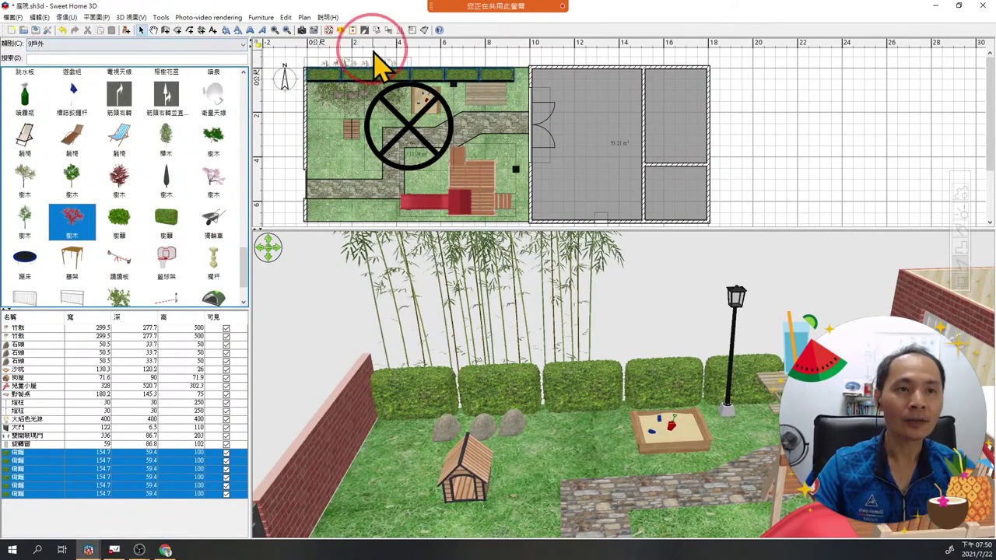
Align the tops of the six hedges on the plan and distribute them with equal horizontal spacing.
click(66, 16)
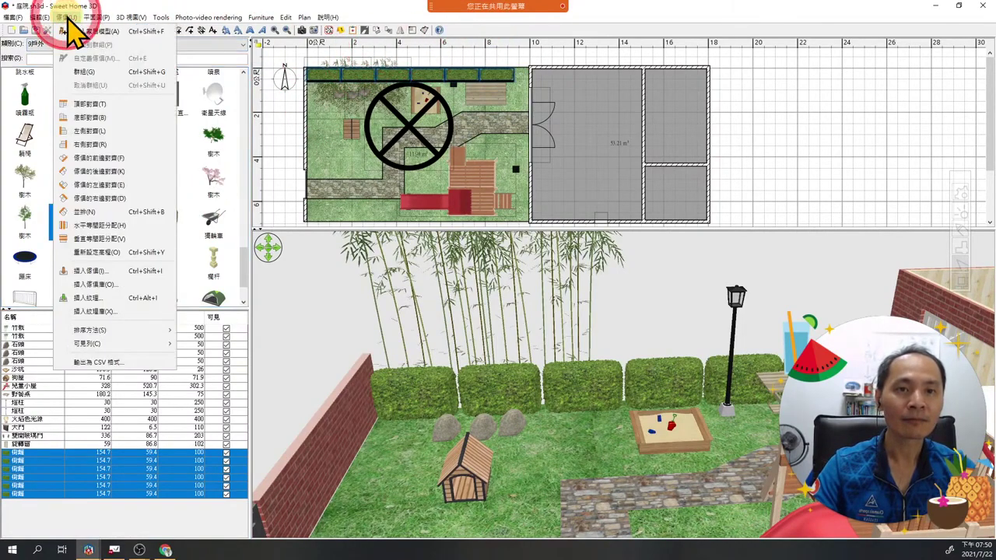
click(98, 106)
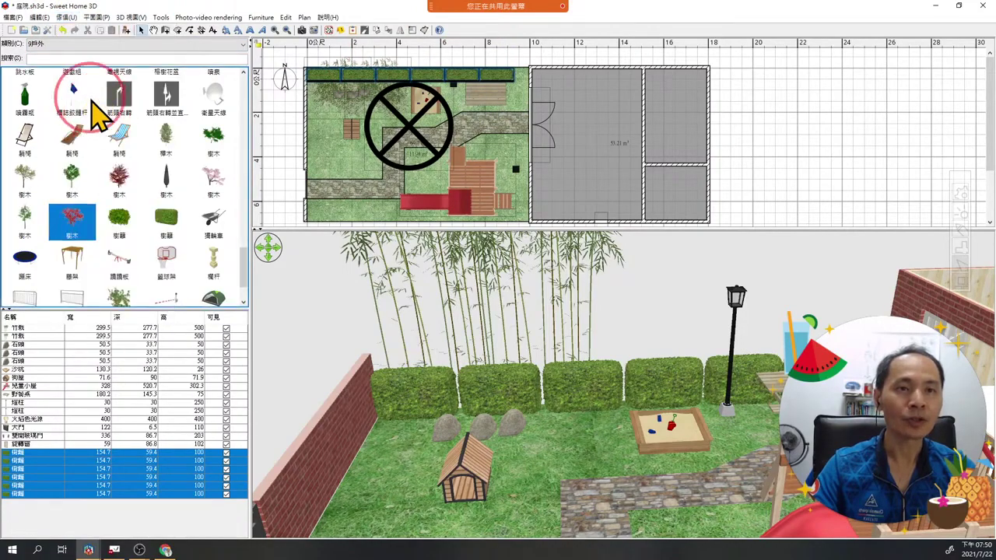
click(66, 17)
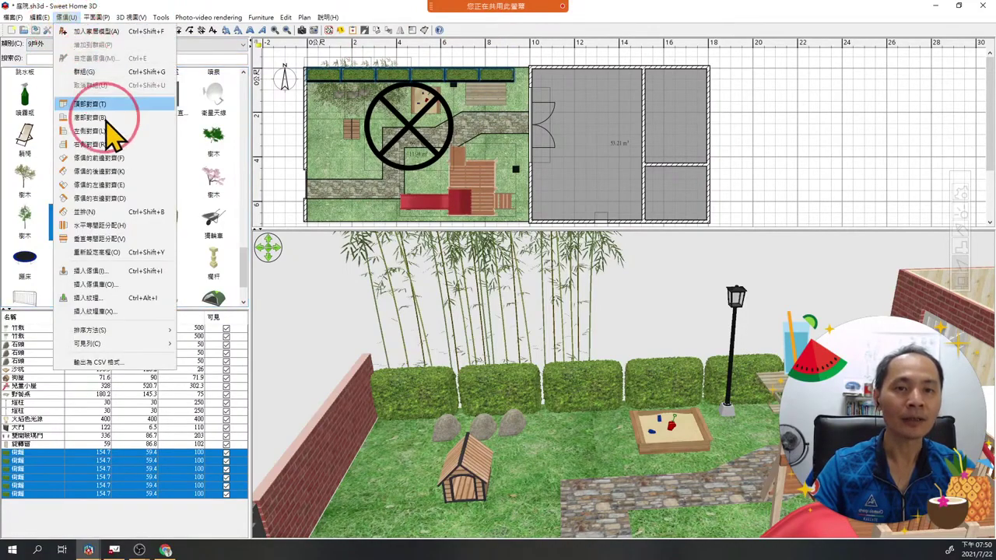
click(107, 227)
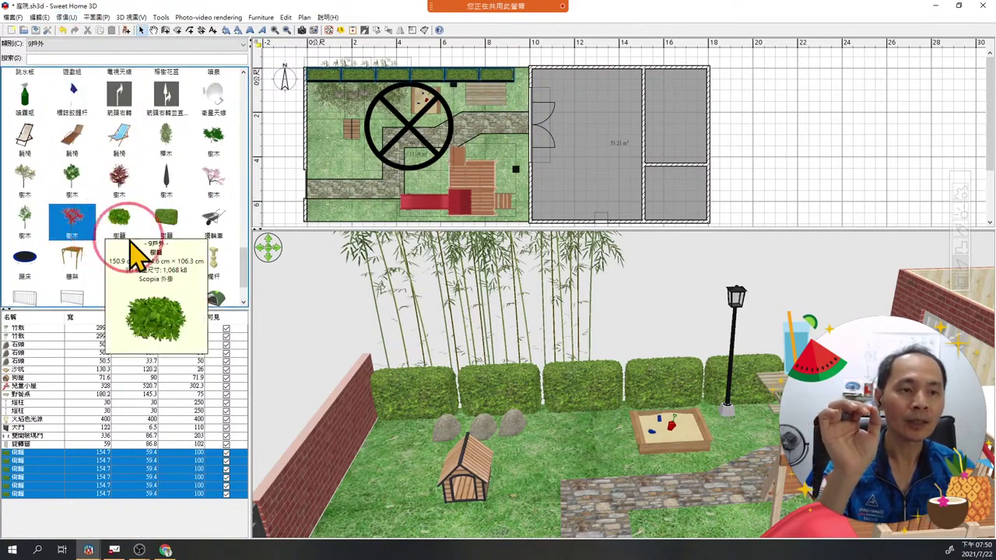
click(597, 378)
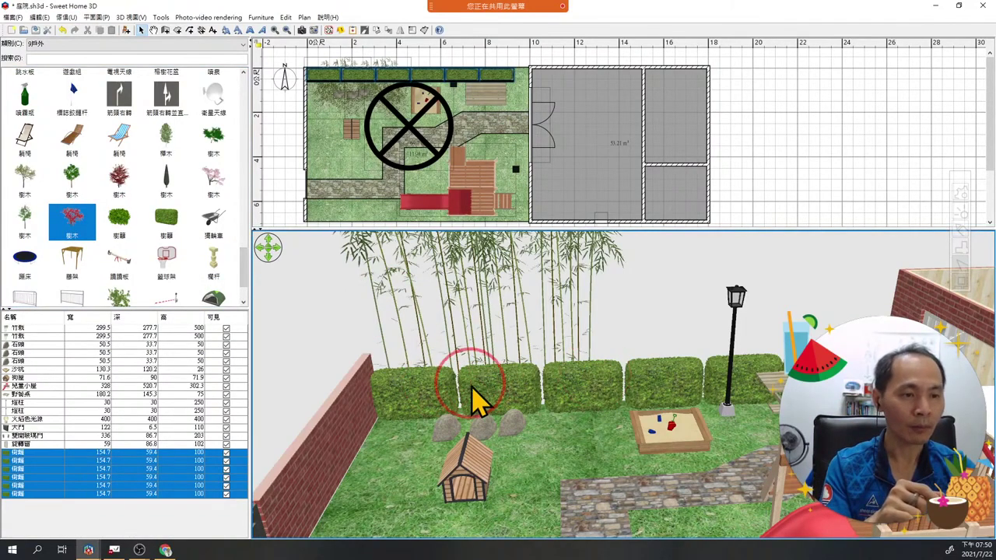
drag(638, 383, 661, 366)
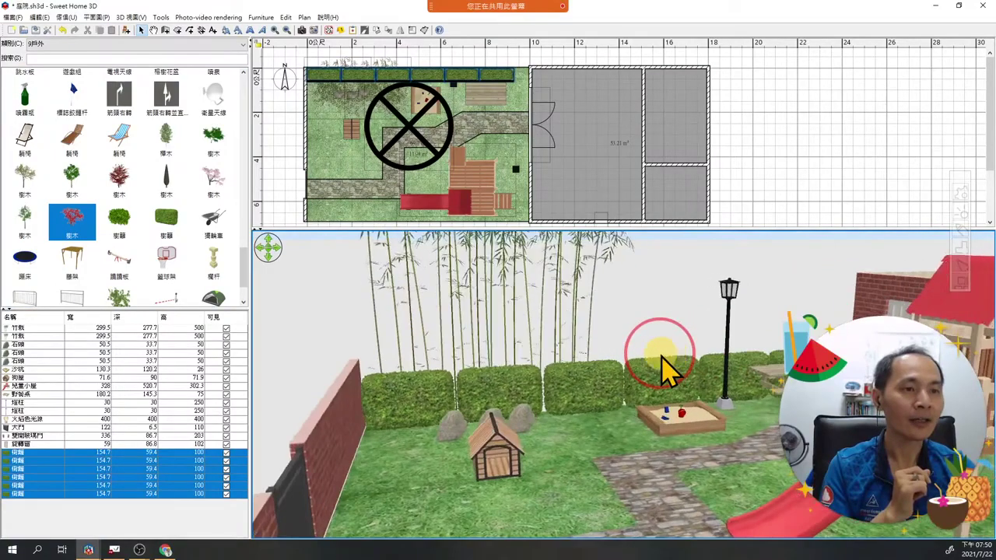
scroll(645, 211, down, 1)
scroll(638, 211, up, 1)
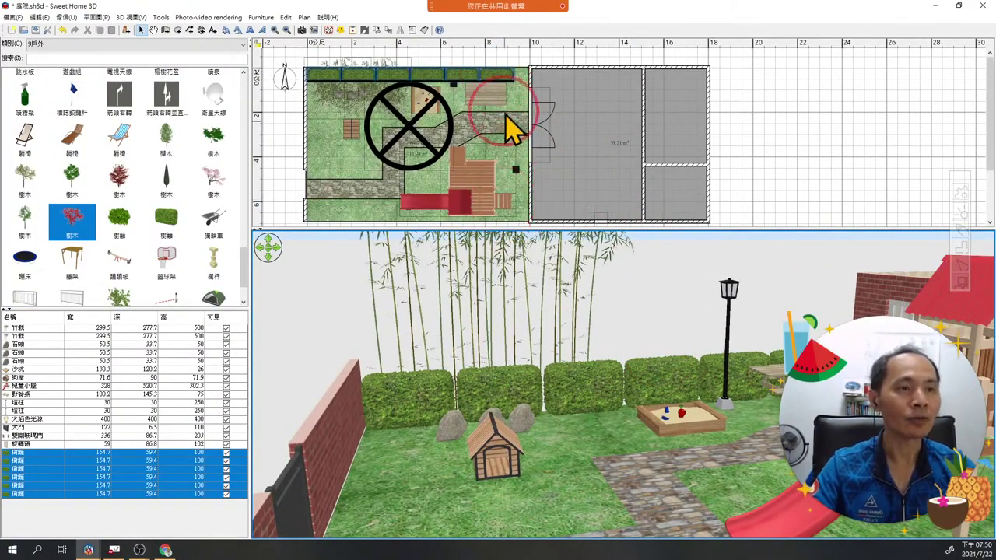
key(ctrl)
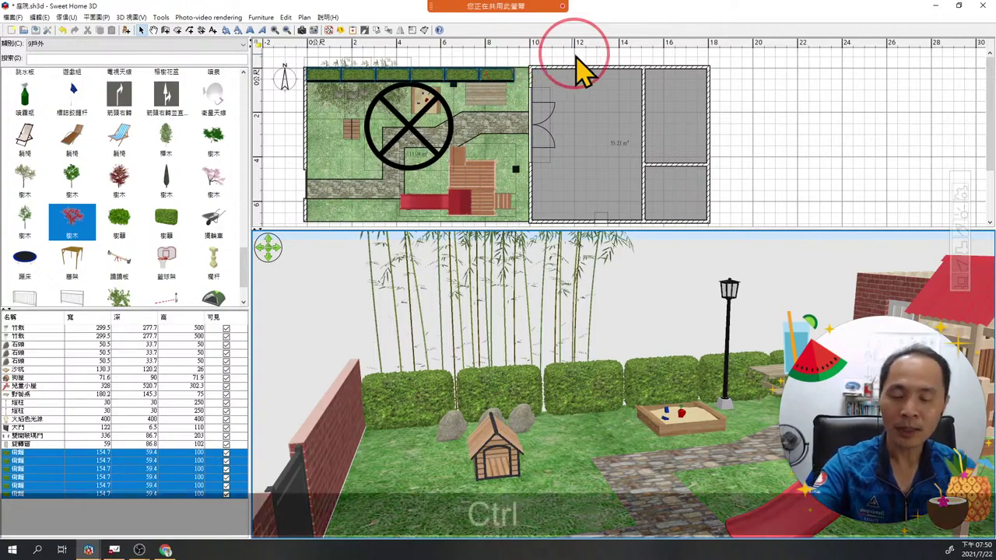
key(ctrl+0)
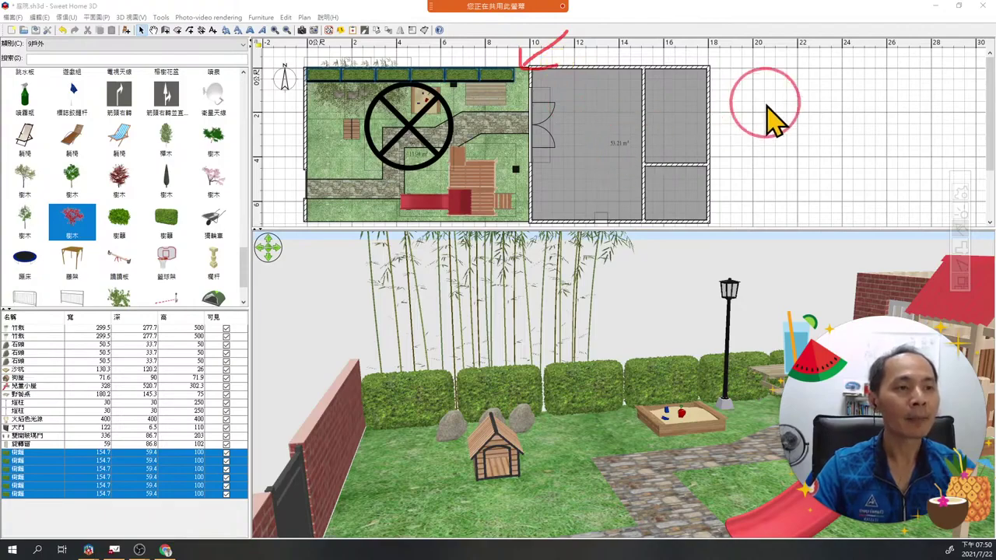
key(Escape)
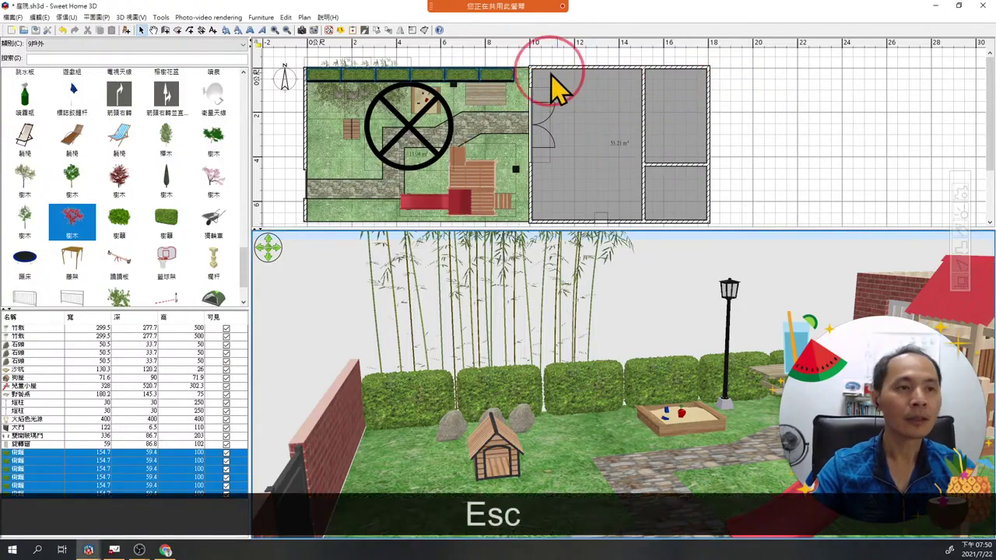
Move the hedge nearest the house horizontally along the row until it meets the house wall.
click(509, 88)
click(499, 74)
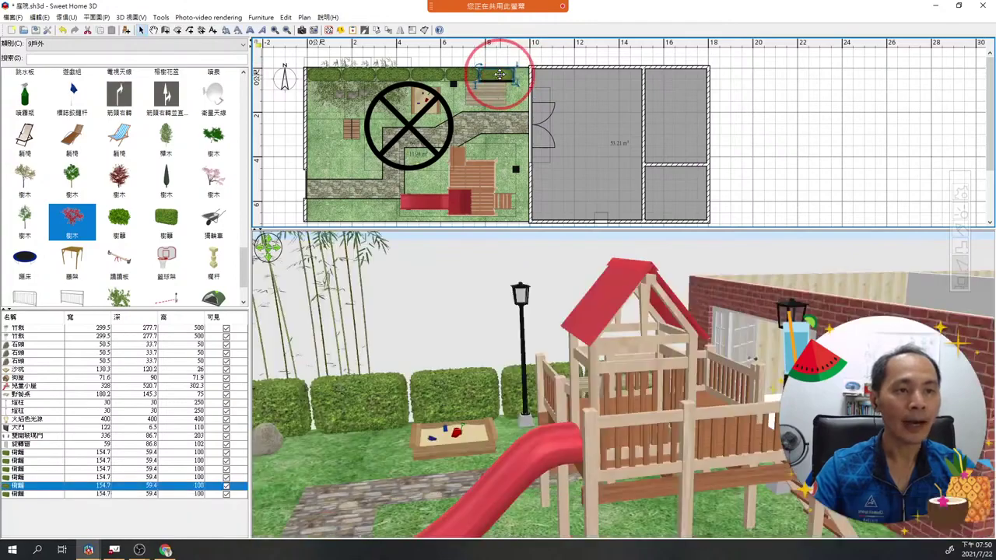
shift+drag(499, 74, 515, 77)
click(648, 154)
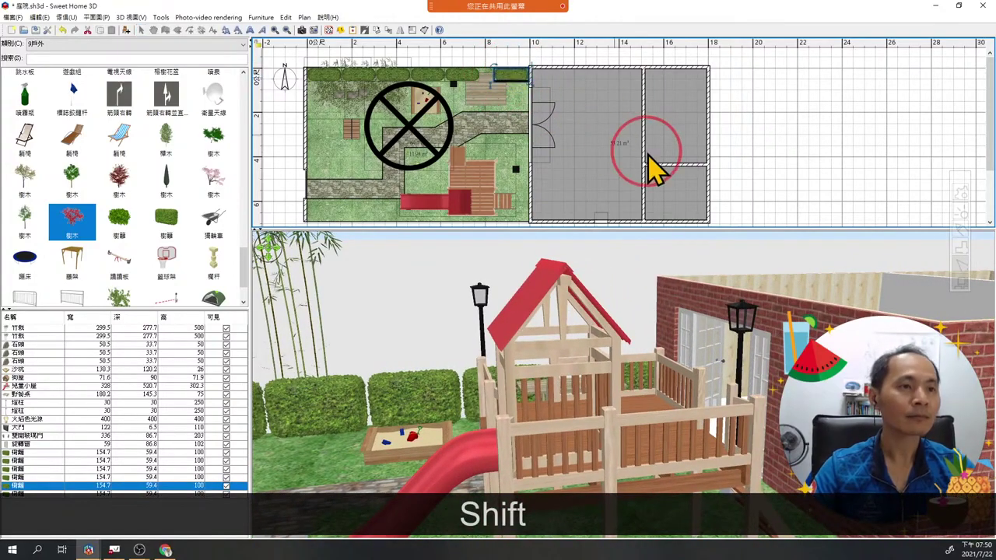
key(ctrl+0)
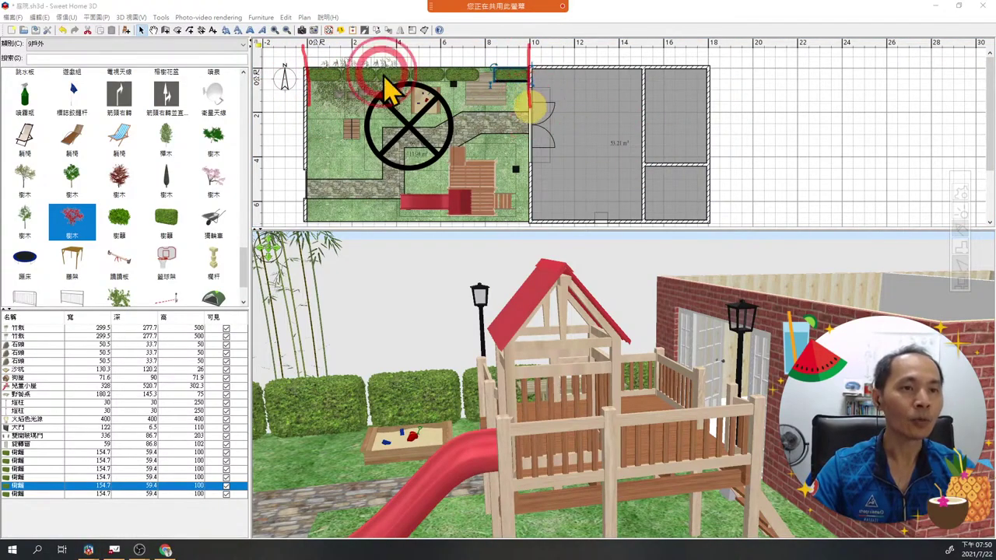
mouse_move(322, 82)
mouse_down()
mouse_move(400, 67)
mouse_move(480, 72)
mouse_move(515, 101)
mouse_up()
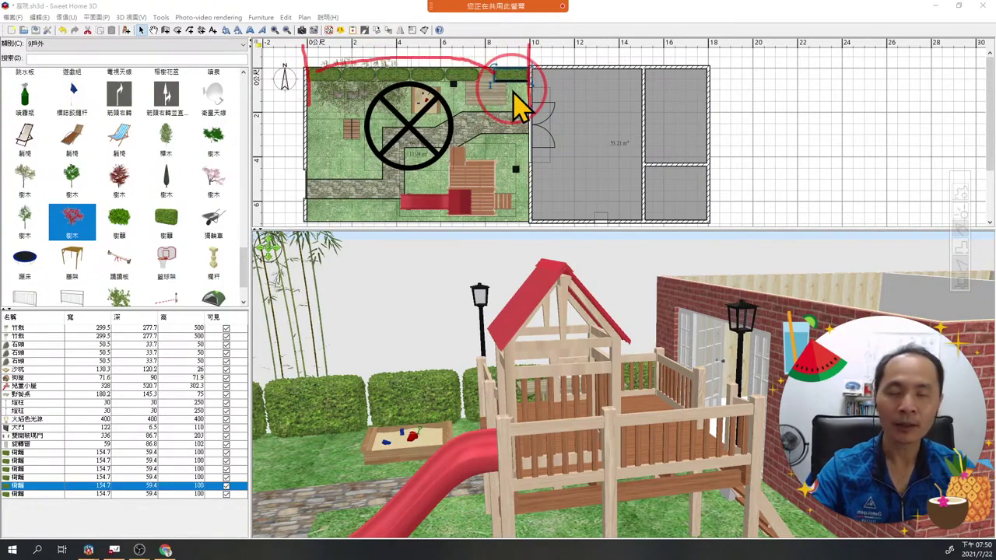
key(Escape)
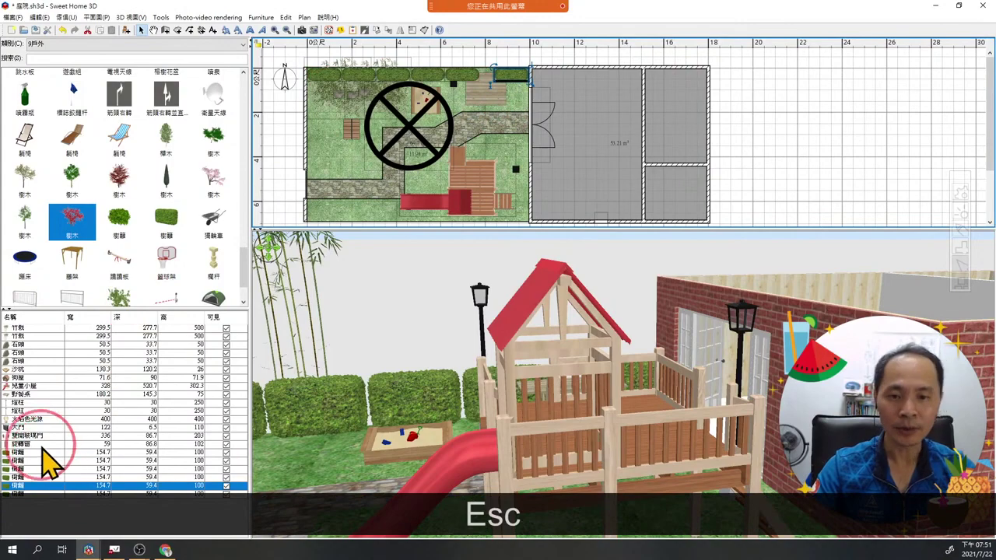
Distribute all six hedges with equal horizontal spacing between the boundary wall and the house wall.
drag(45, 452, 51, 496)
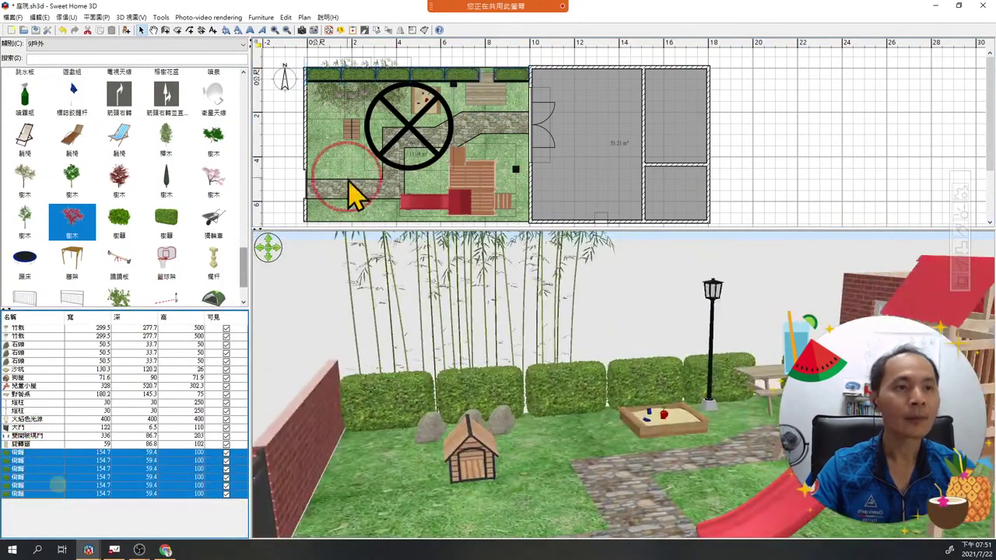
click(65, 17)
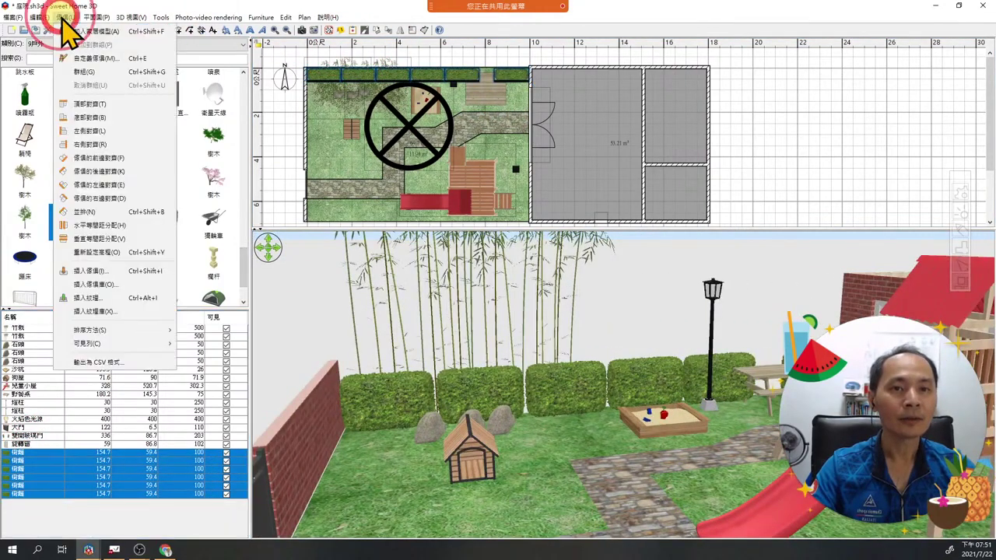
click(127, 227)
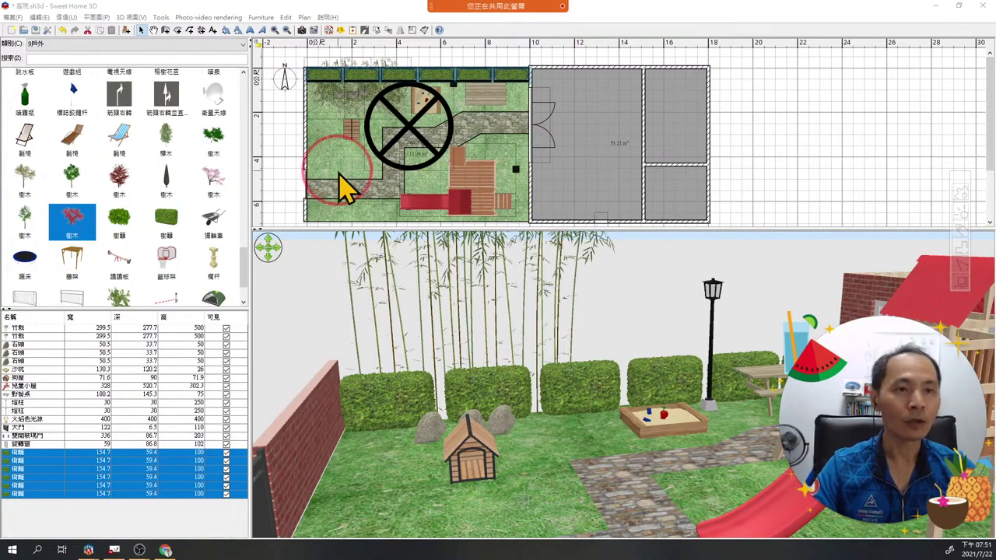
key(ctrl)
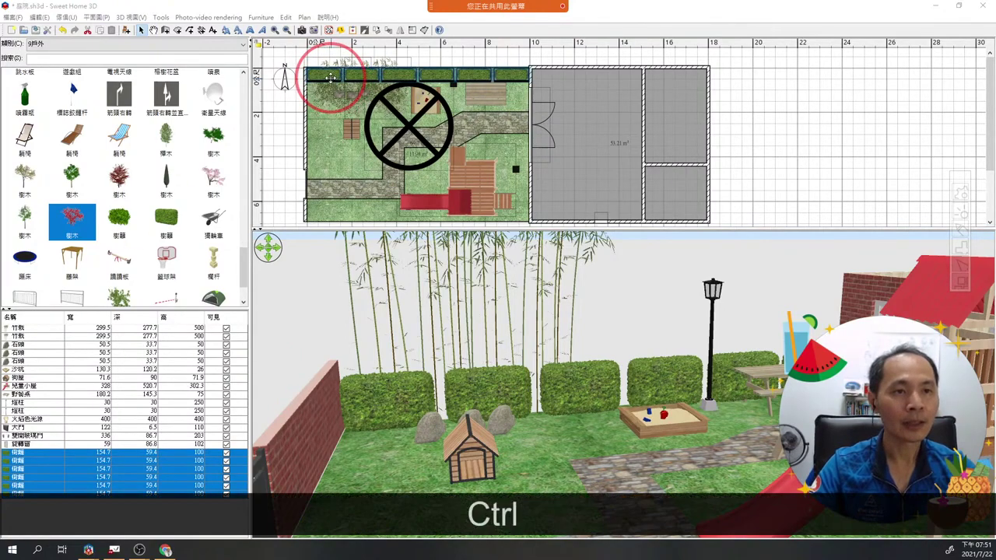
Duplicate the row of six hedges straight down the plan to line the garden's lower edge.
key(ctrl+shift)
ctrl+shift+drag(329, 74, 353, 215)
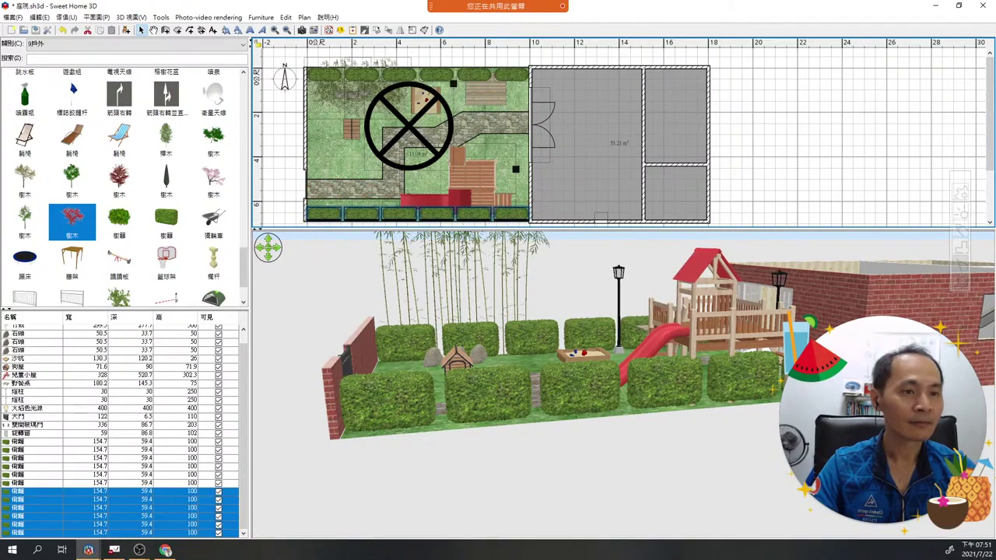
drag(442, 413, 482, 438)
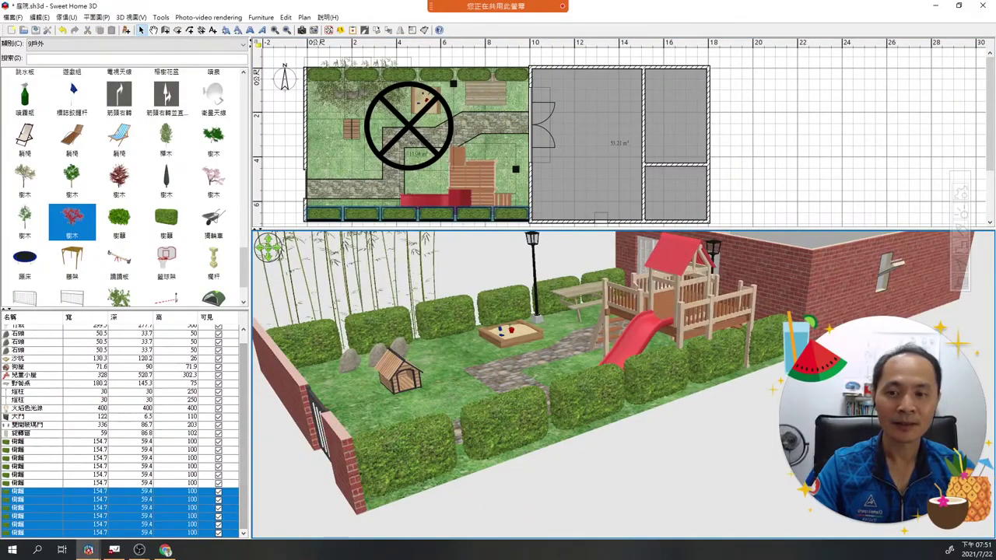
Open the meeting chat, read the participants' replies, and put the chat window away.
key(alt+h)
drag(286, 229, 870, 53)
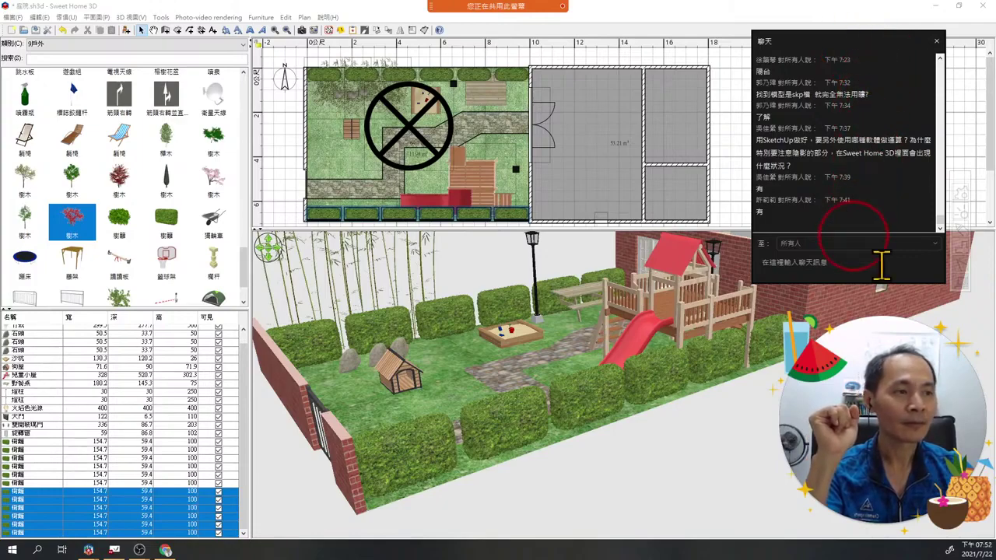
click(847, 267)
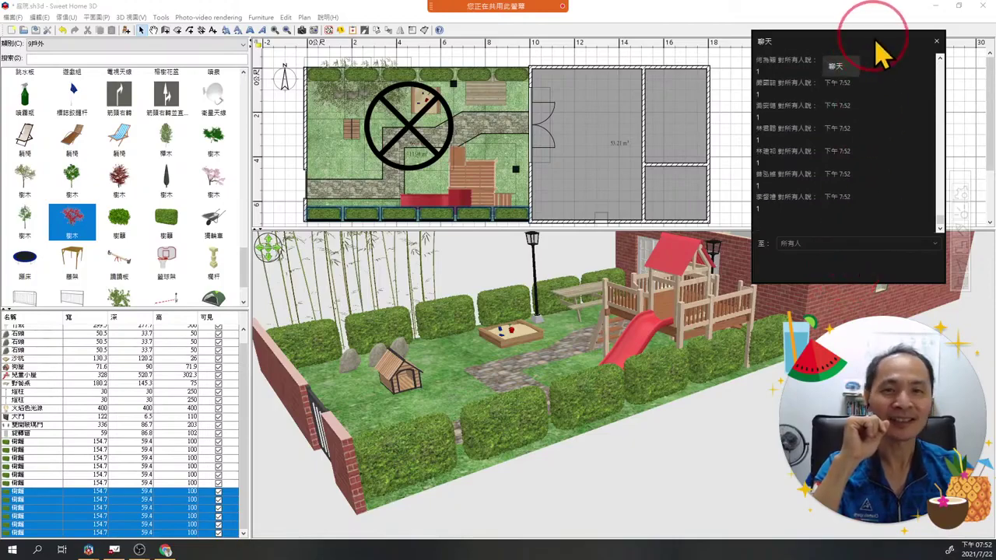
drag(879, 55, 166, 131)
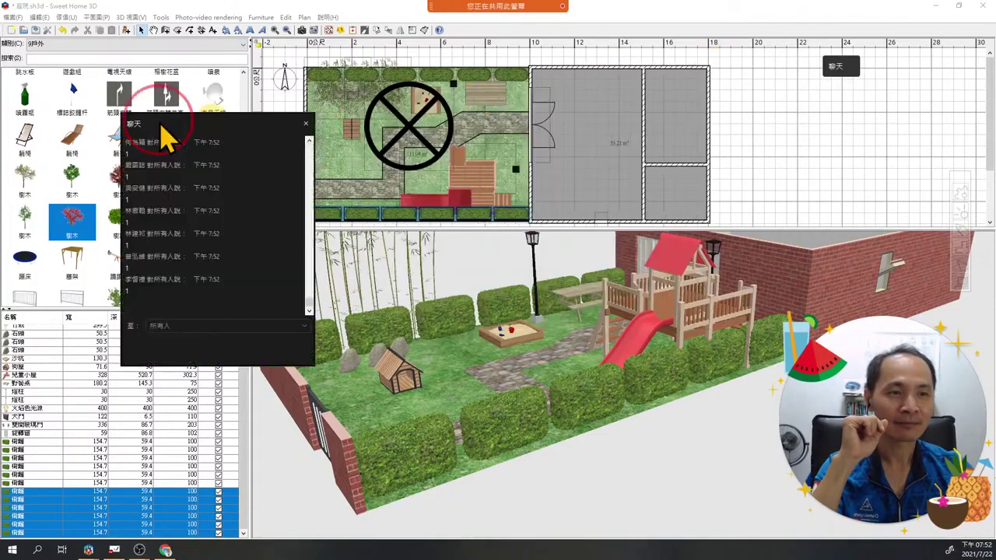
click(823, 133)
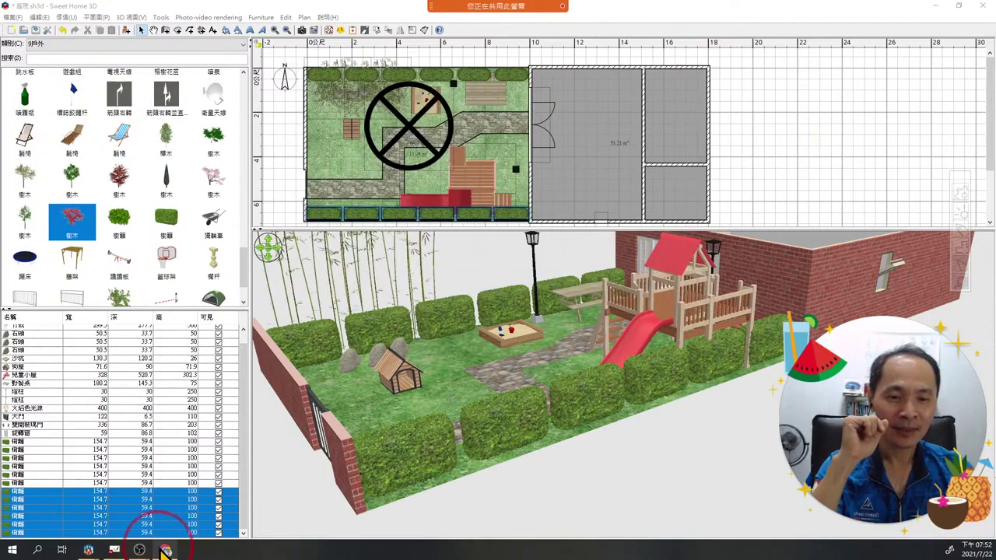
Switch to myViewBoard, review the 庭院設計 slide in the course presentation, and return to Sweet Home 3D.
click(117, 550)
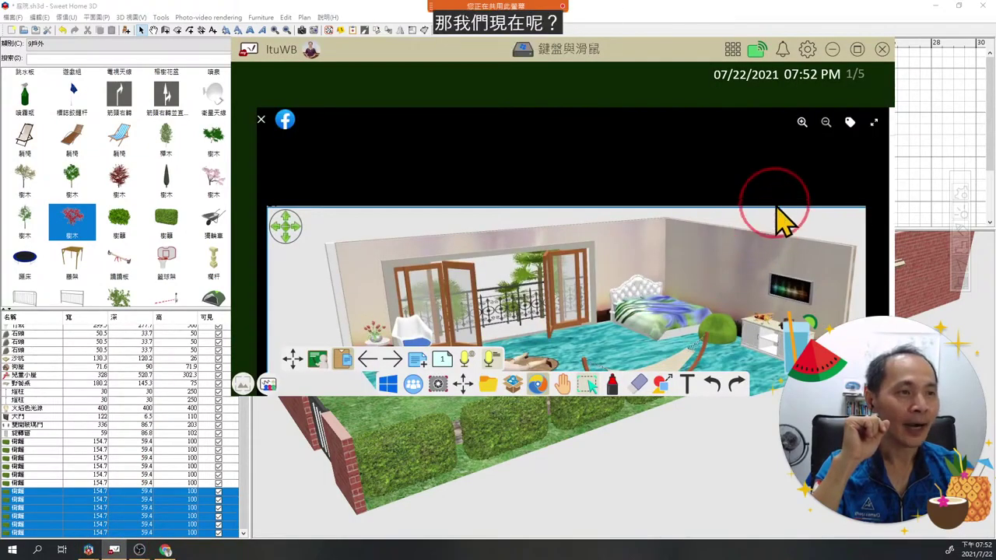
click(537, 384)
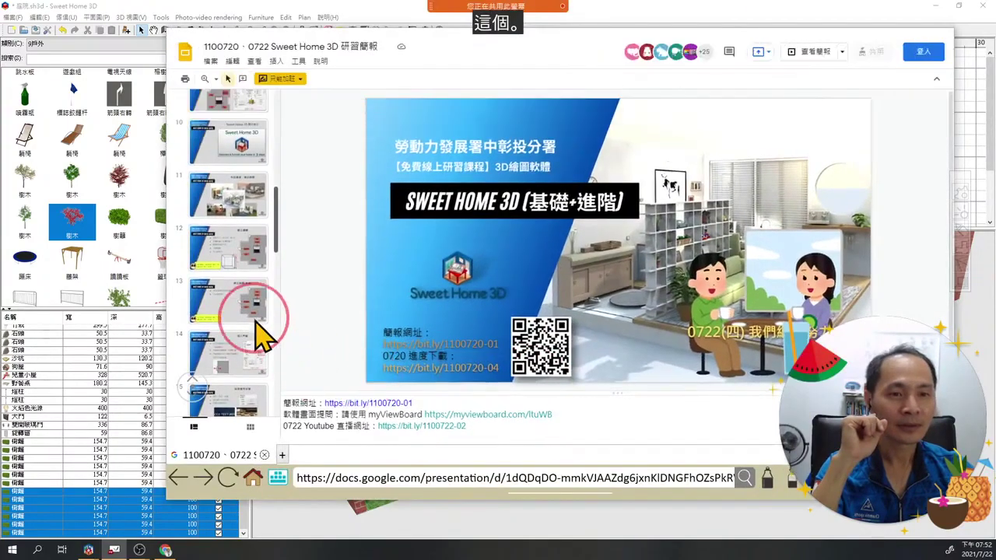
scroll(274, 261, down, 4)
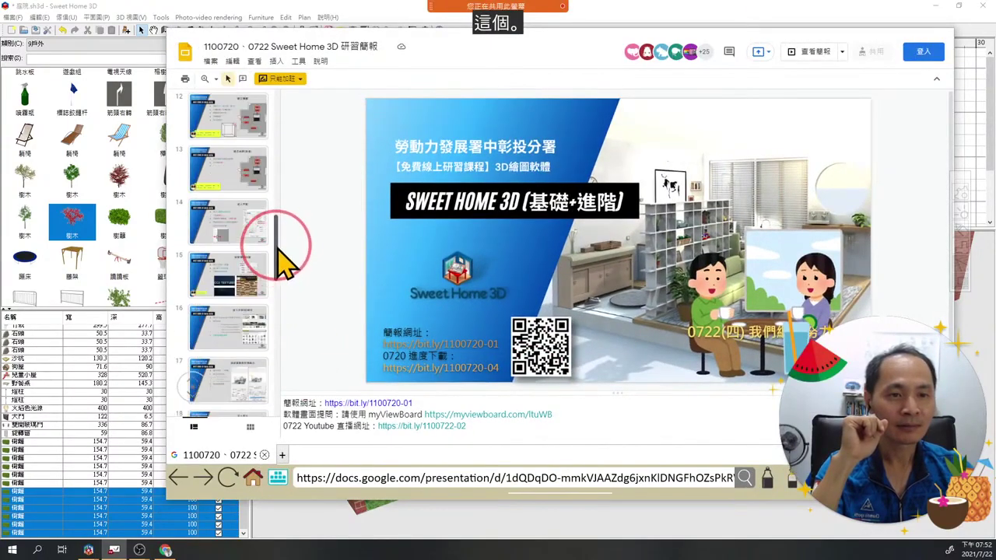
scroll(272, 268, down, 6)
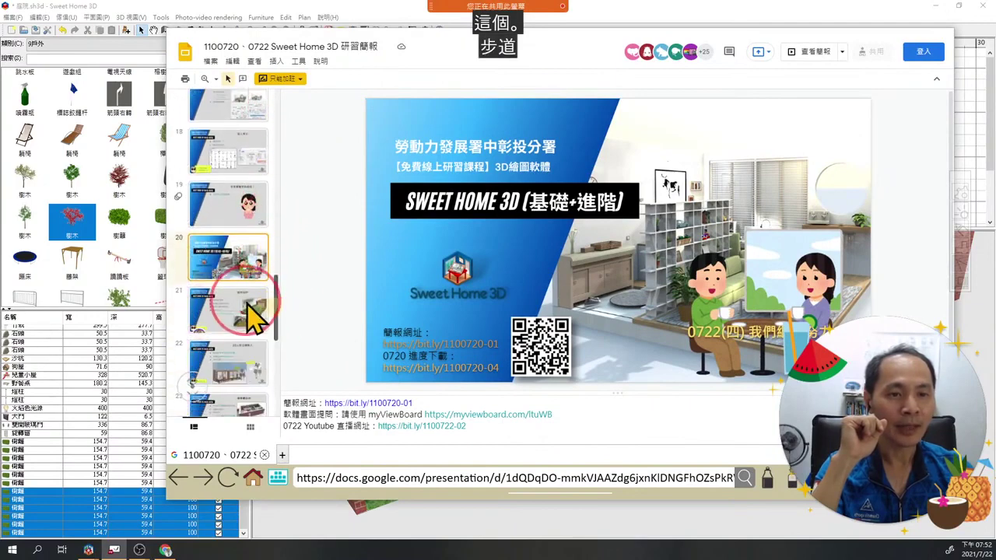
click(247, 312)
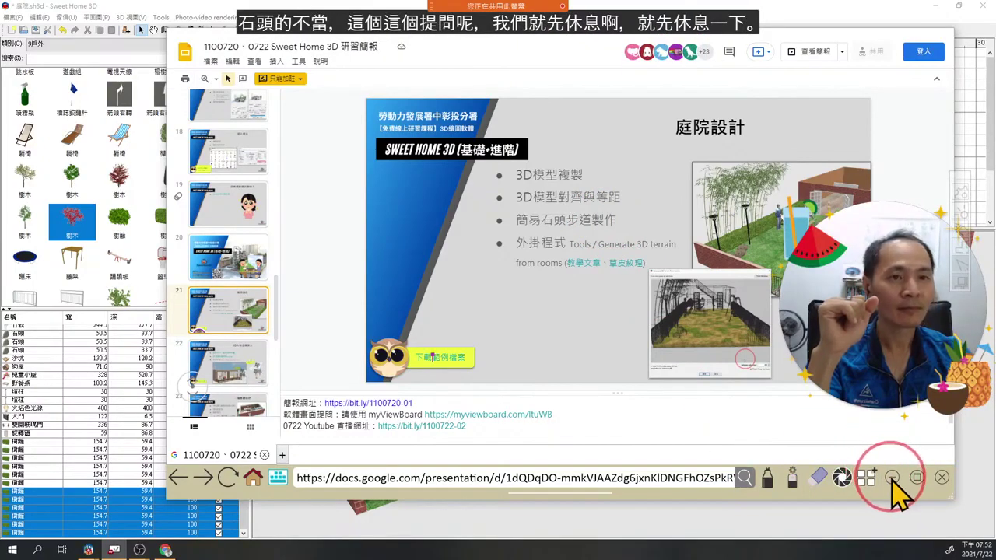
click(837, 13)
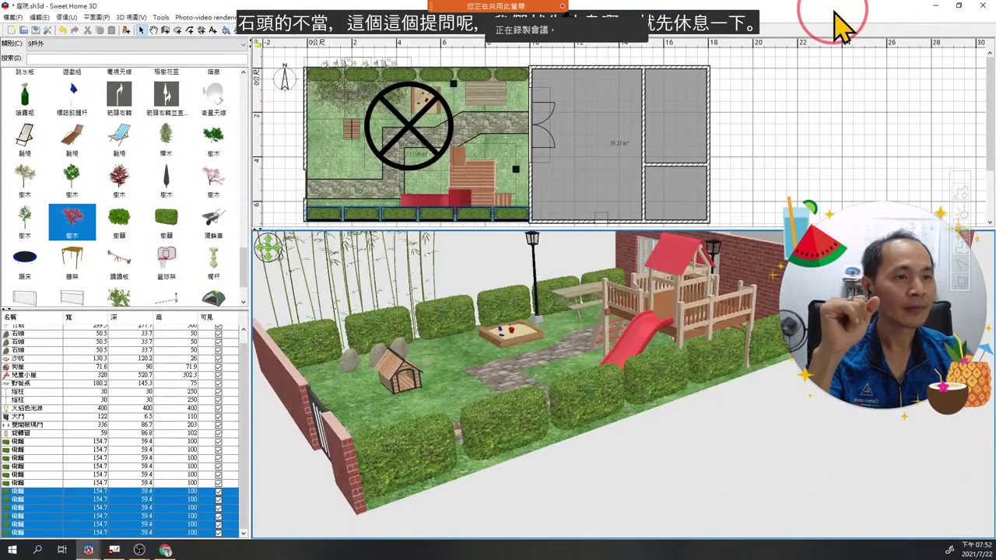
Move the existing stone footpath out of the garden to the empty plan area beyond the house.
click(477, 124)
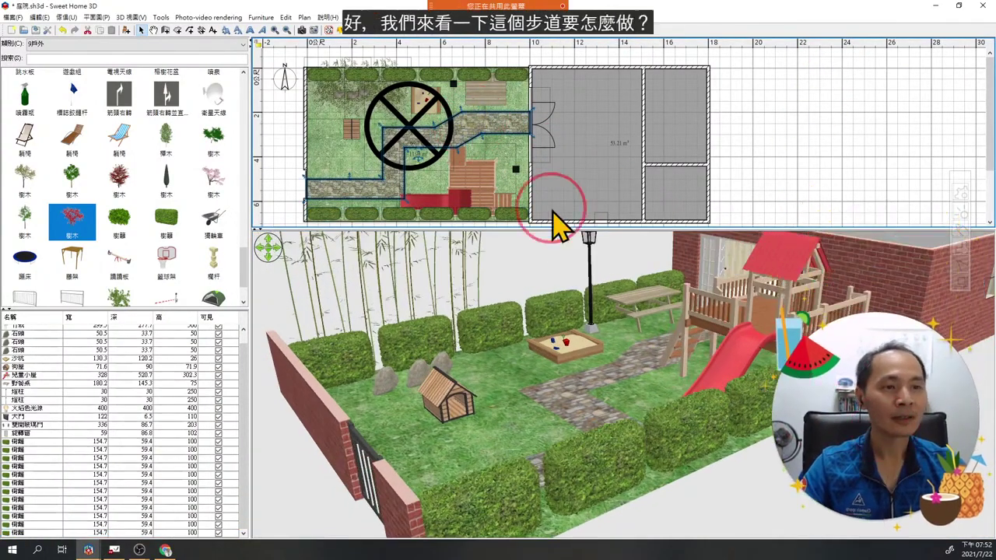
drag(534, 391, 584, 397)
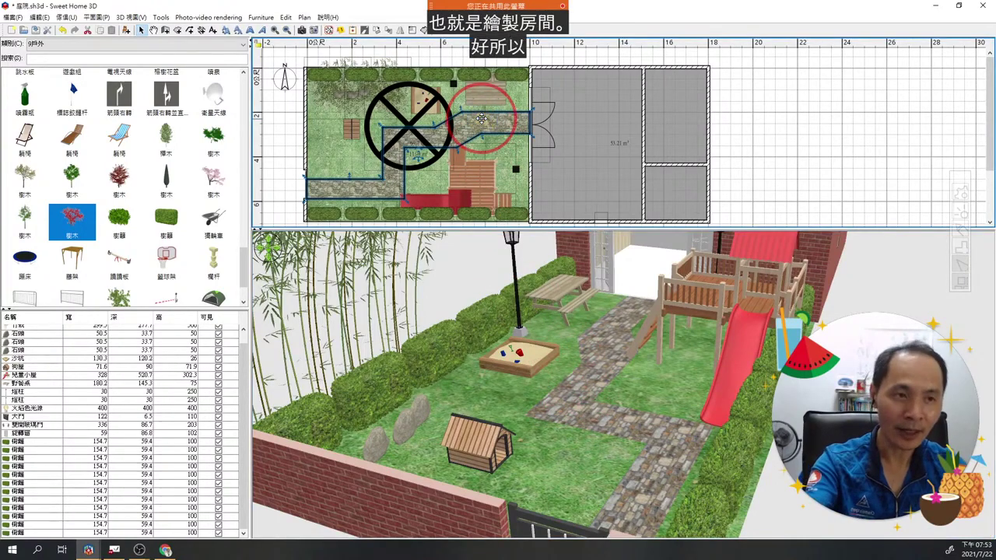
drag(481, 118, 906, 107)
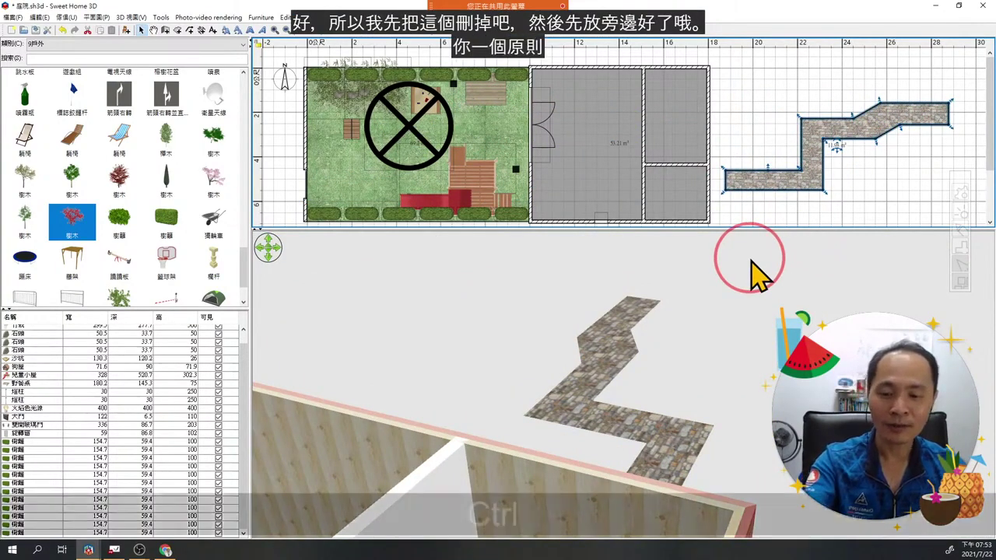
Sketch the outline of a zigzag footpath over the garden as a temporary screen annotation and clear it.
key(ctrl+0)
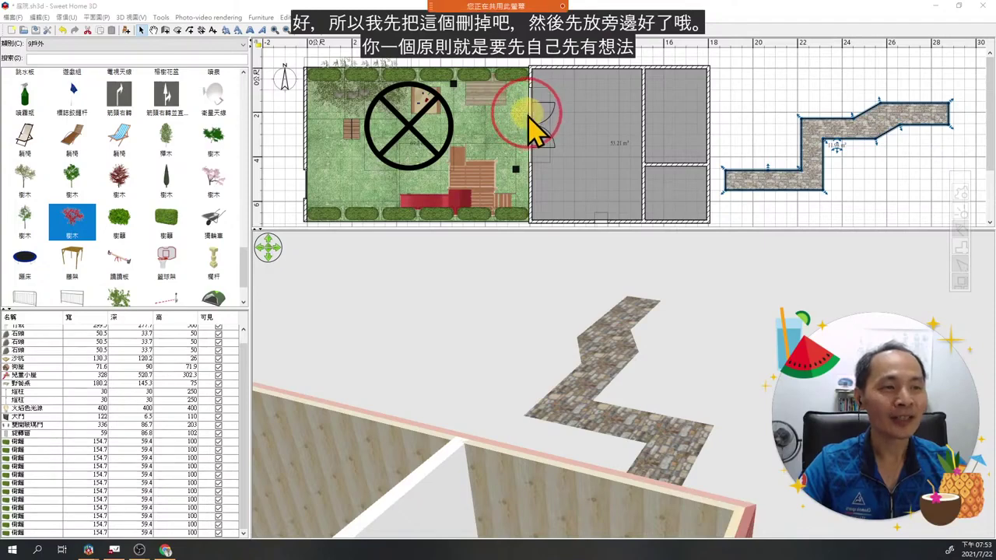
drag(529, 115, 462, 116)
mouse_move(459, 140)
mouse_down()
mouse_move(424, 134)
mouse_move(418, 153)
mouse_move(383, 152)
mouse_move(380, 165)
mouse_move(344, 162)
mouse_move(344, 175)
mouse_move(308, 174)
mouse_move(309, 200)
mouse_move(343, 207)
mouse_move(344, 196)
mouse_move(379, 198)
mouse_move(379, 181)
mouse_move(423, 189)
mouse_move(420, 173)
mouse_move(459, 171)
mouse_up()
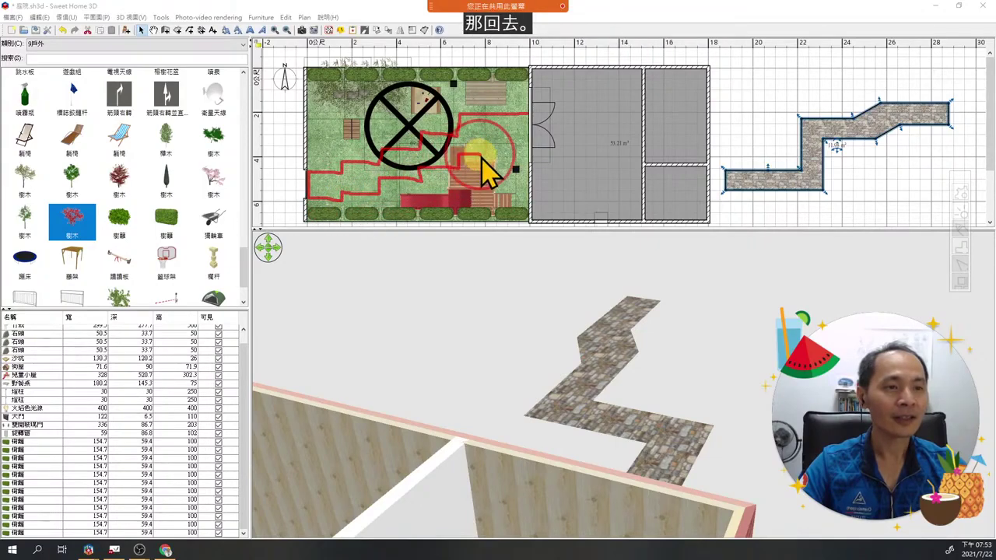
drag(498, 145, 541, 148)
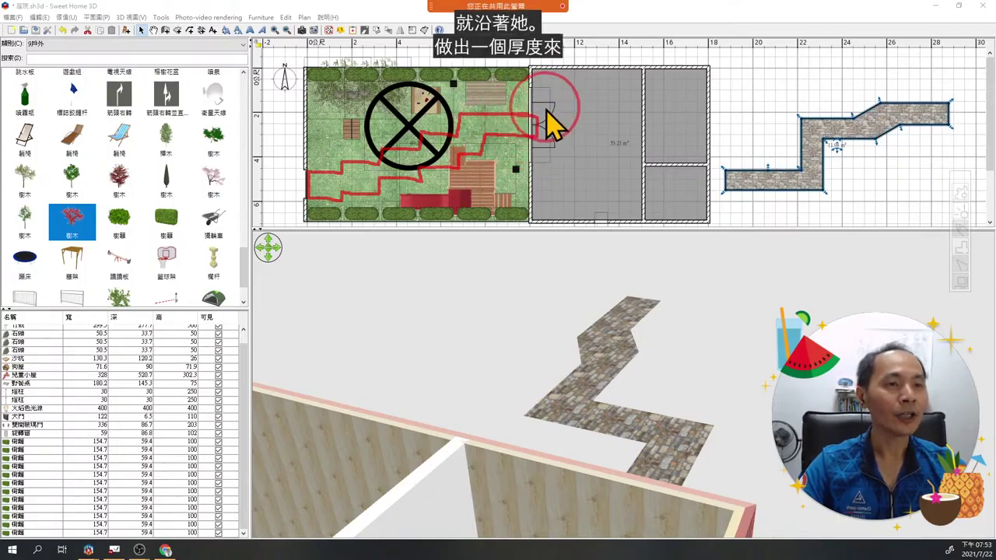
mouse_move(547, 111)
mouse_down()
mouse_move(458, 119)
mouse_move(483, 122)
mouse_move(456, 152)
mouse_up()
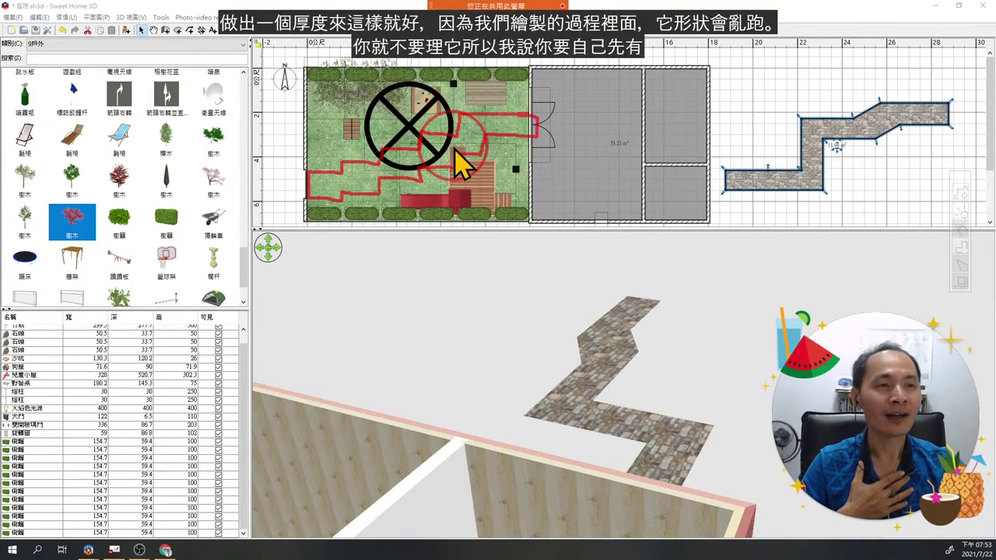
key(Escape)
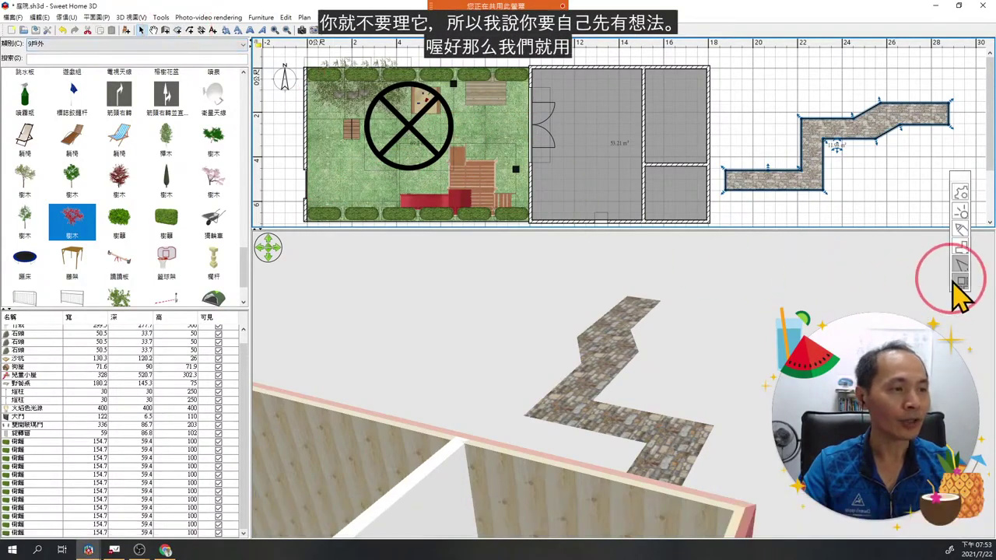
Start a new room at the house doorway and draw the footpath's upper zigzag edge to the opposite boundary wall.
click(177, 30)
click(496, 327)
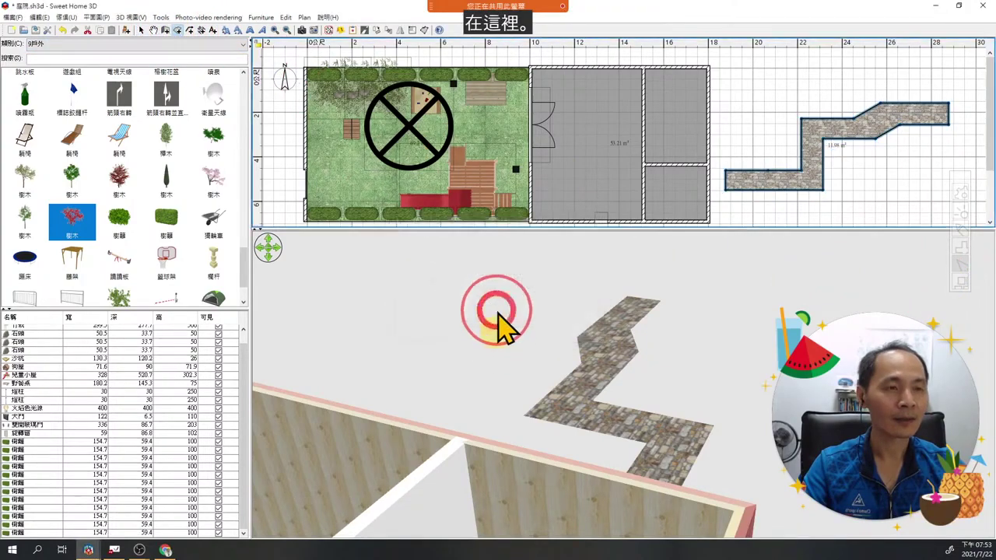
click(523, 136)
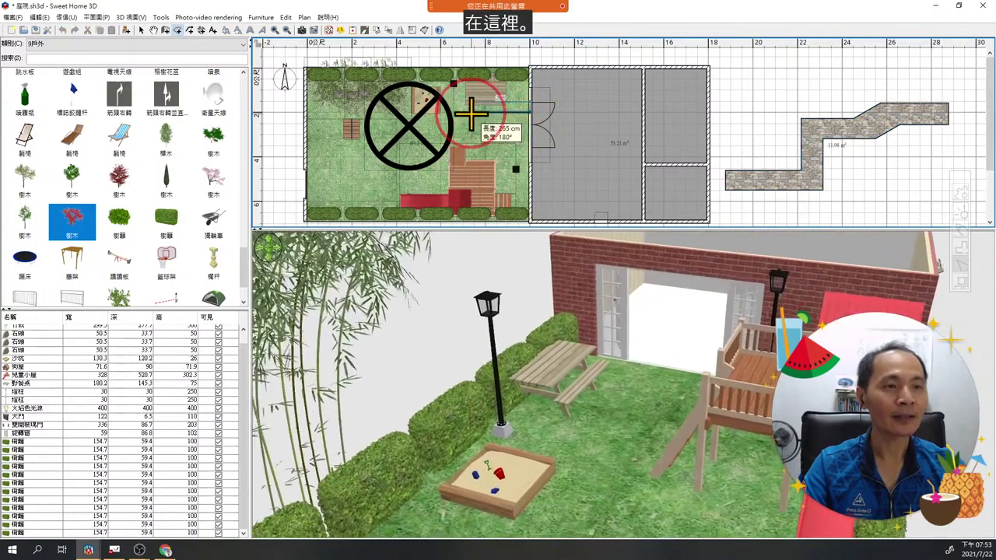
click(413, 133)
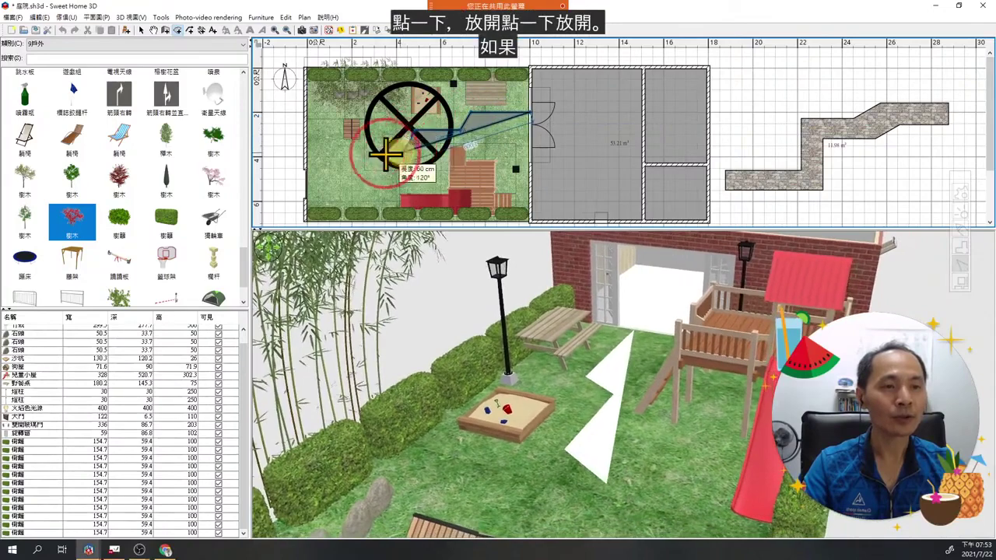
click(364, 153)
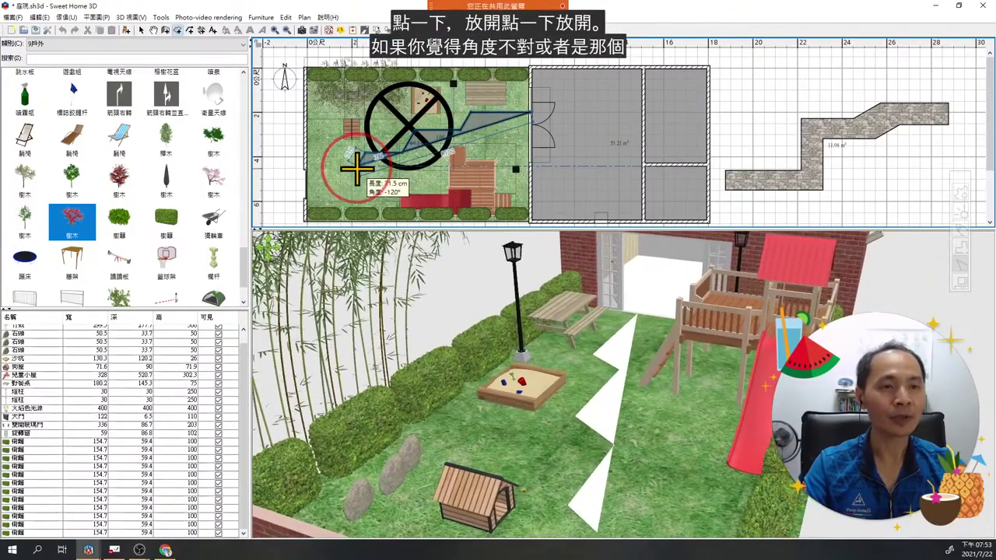
click(292, 168)
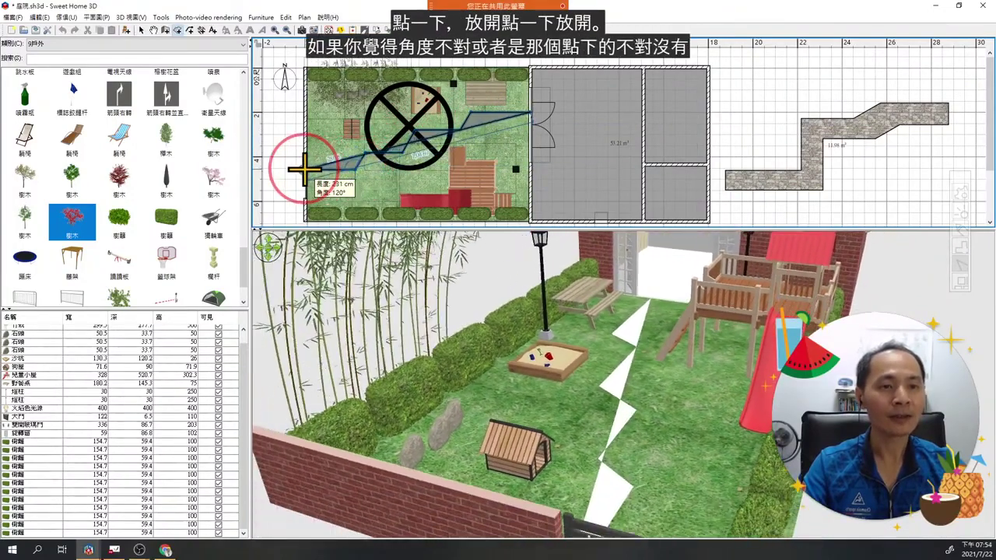
Draw the footpath's lower zigzag edge back to the house doorway and finish the room at about 14.8 m².
click(354, 202)
click(371, 201)
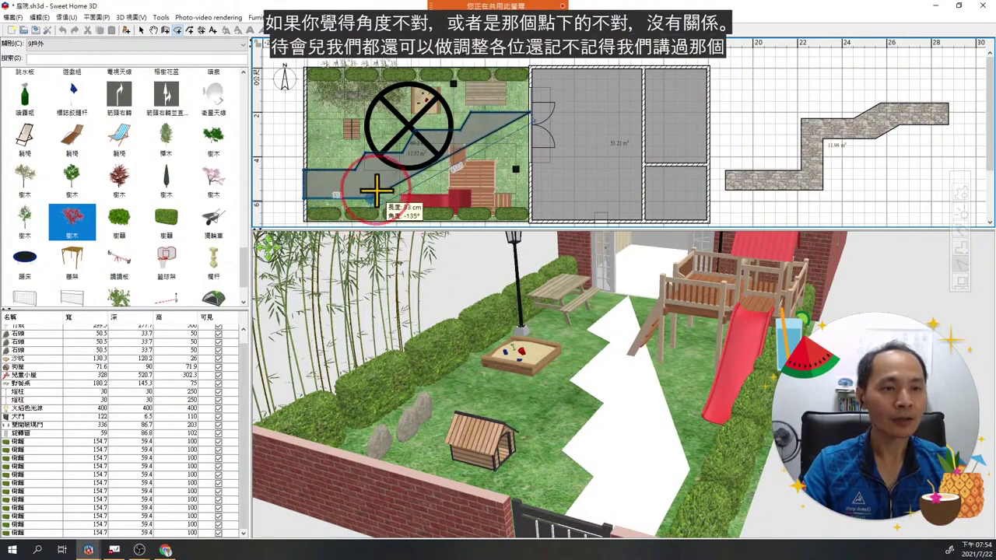
click(387, 179)
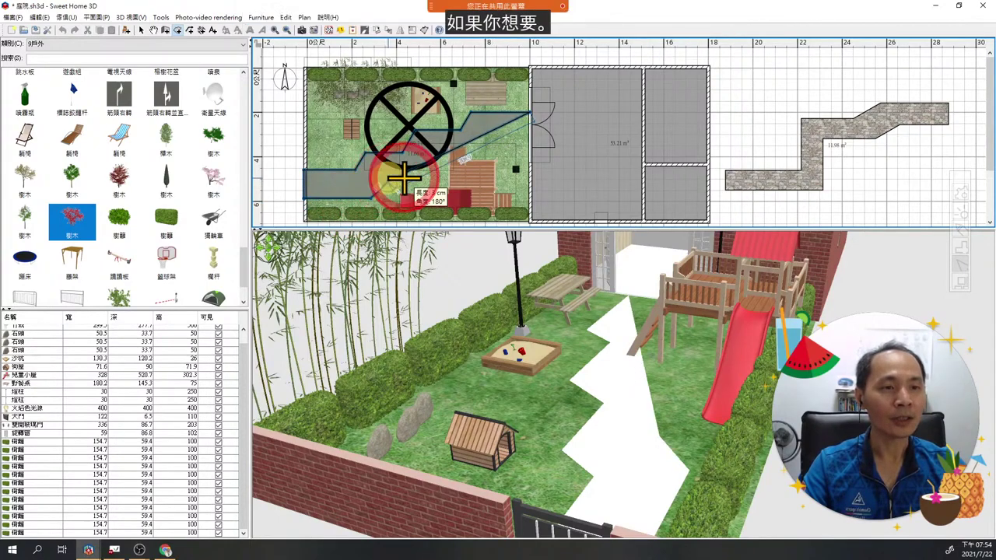
click(427, 181)
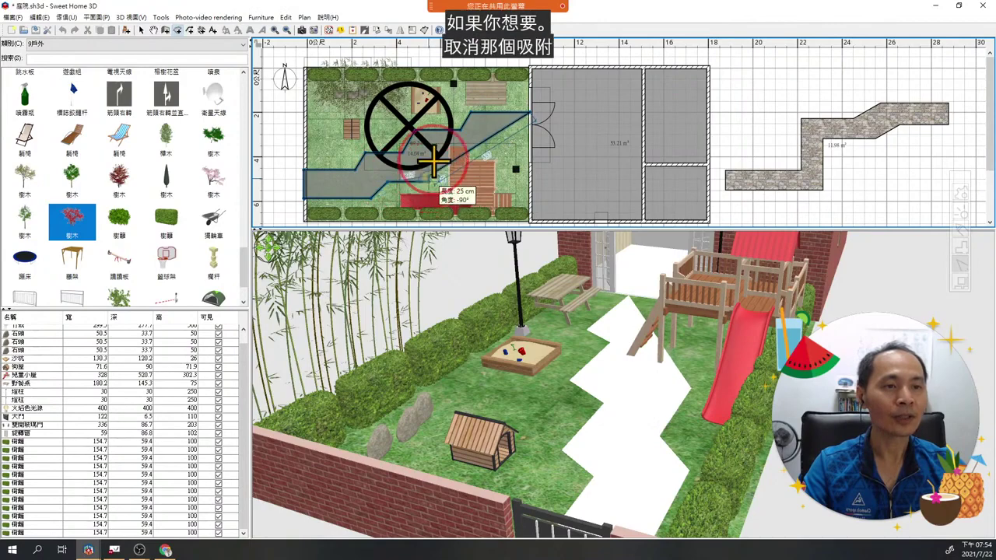
click(437, 152)
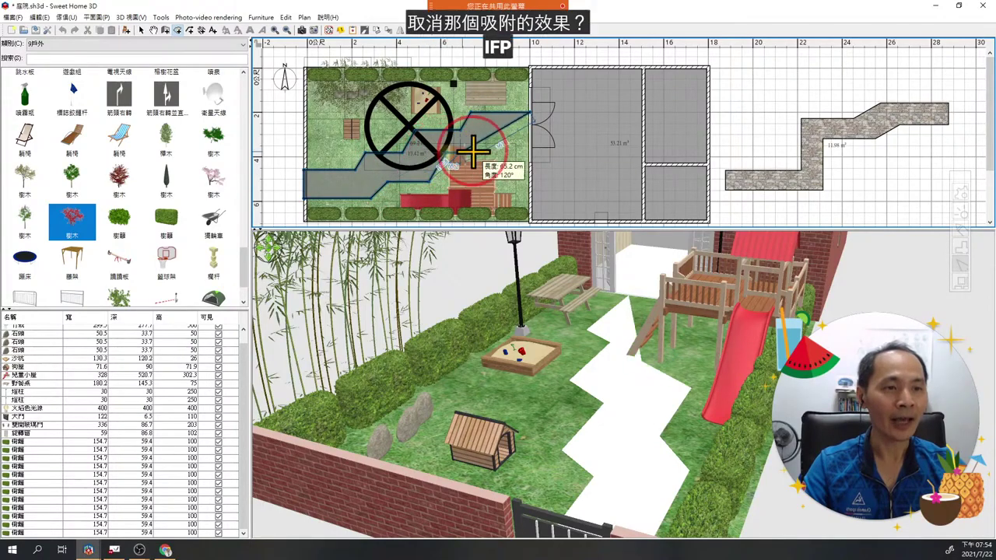
click(492, 145)
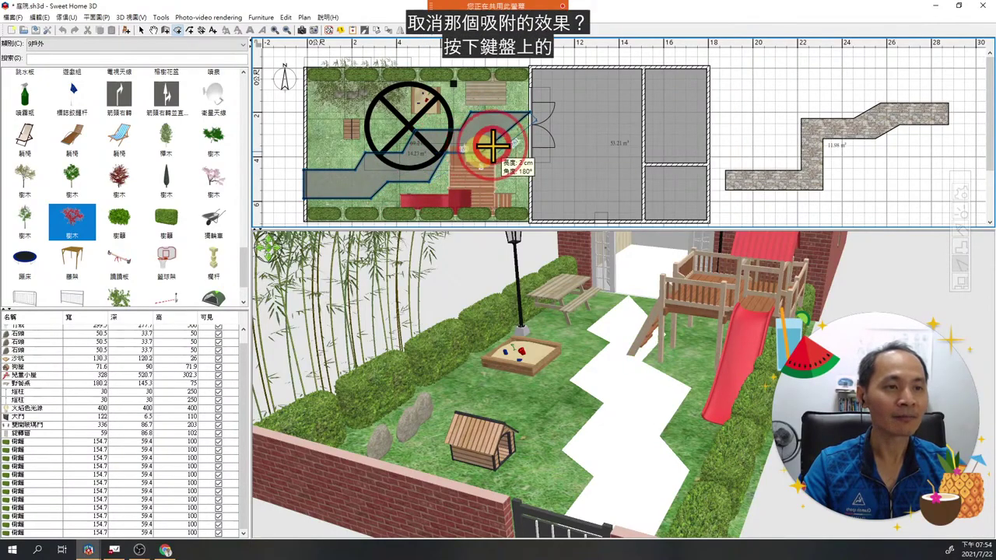
double_click(531, 132)
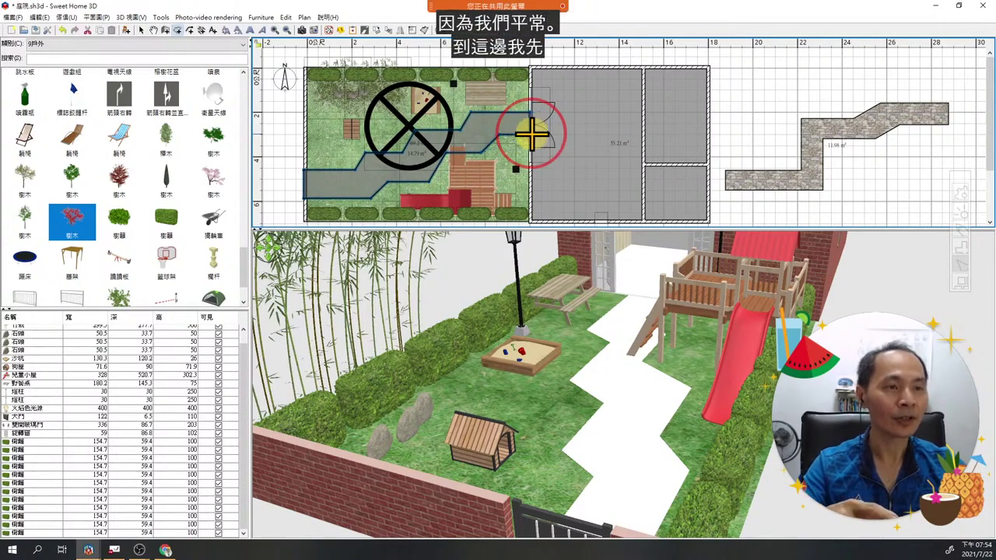
click(143, 31)
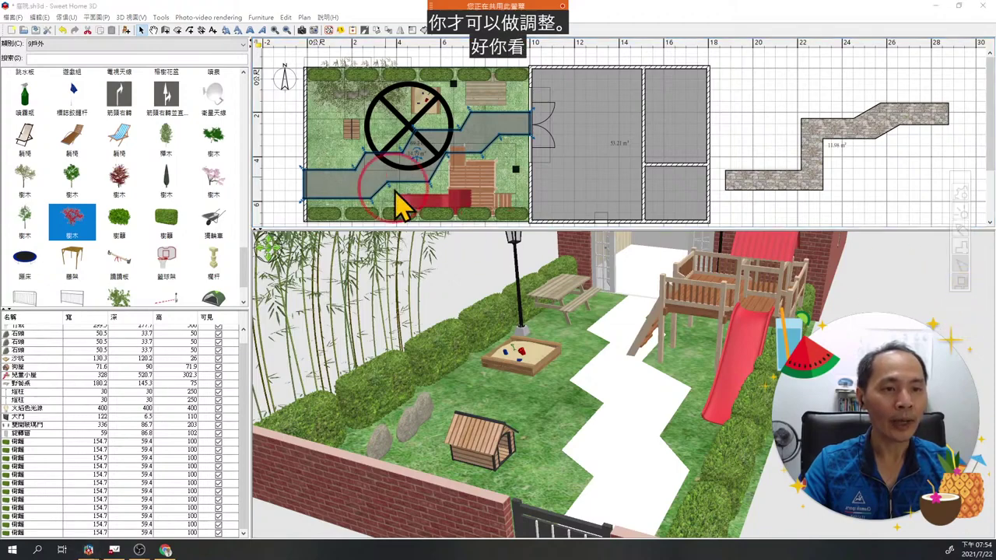
Fine-tune three corner points on the garden footpath's lower edge without snapping, bringing the room to about 14 m².
click(460, 154)
ctrl+scroll(373, 166, up, 5)
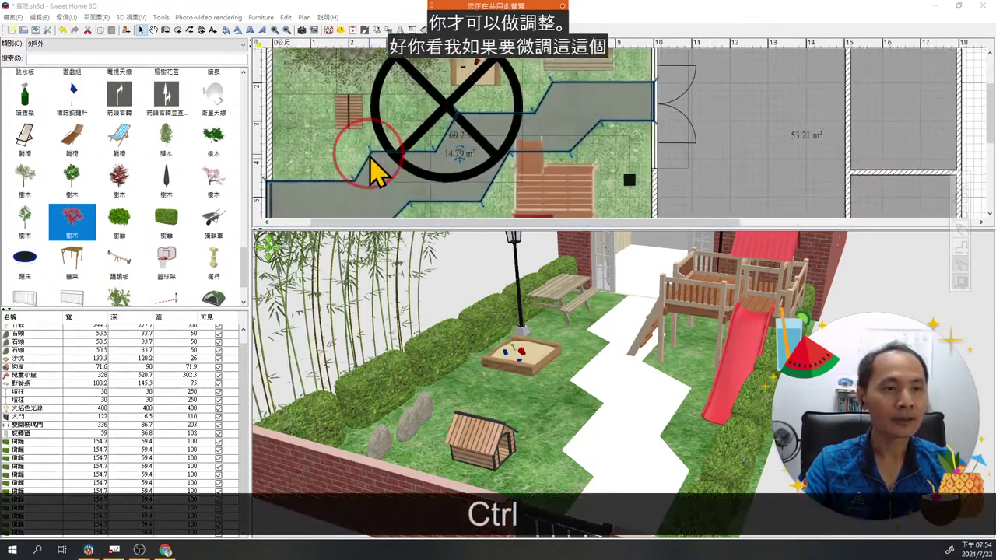
drag(437, 226, 438, 354)
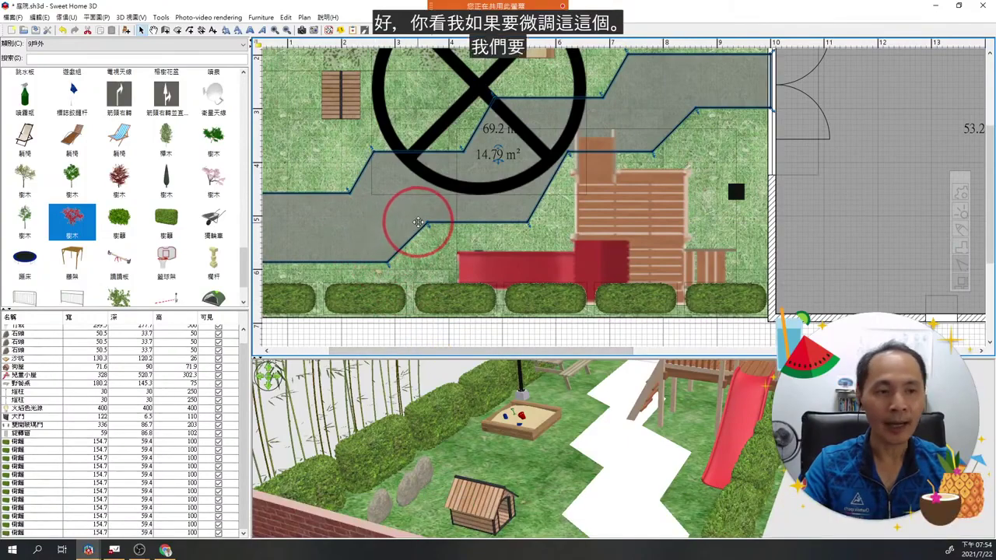
key(alt)
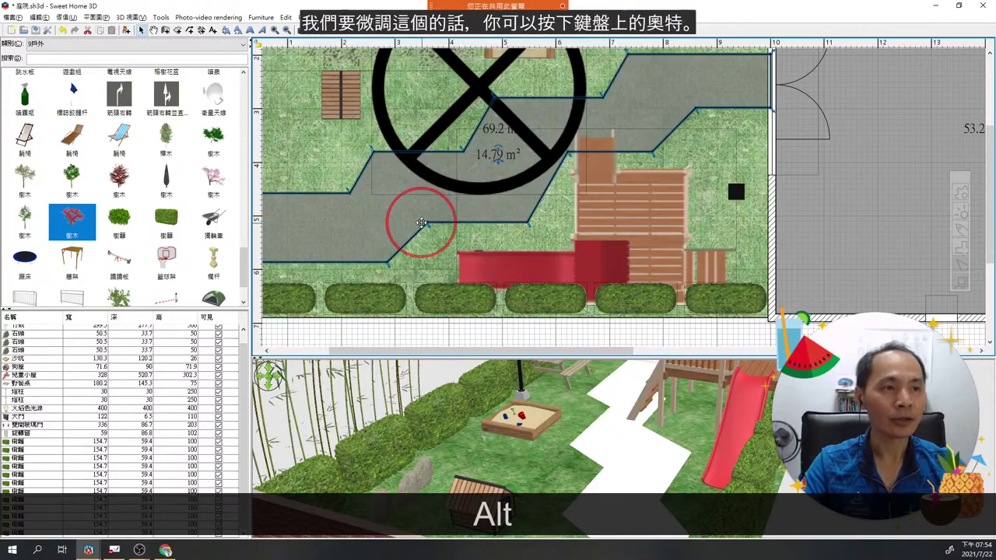
alt+drag(426, 221, 419, 211)
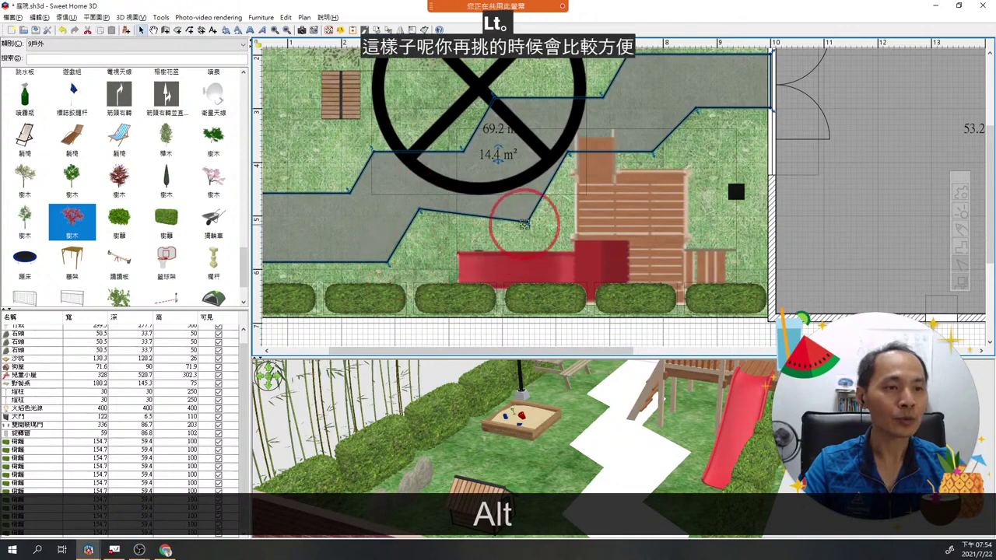
alt+drag(528, 223, 529, 207)
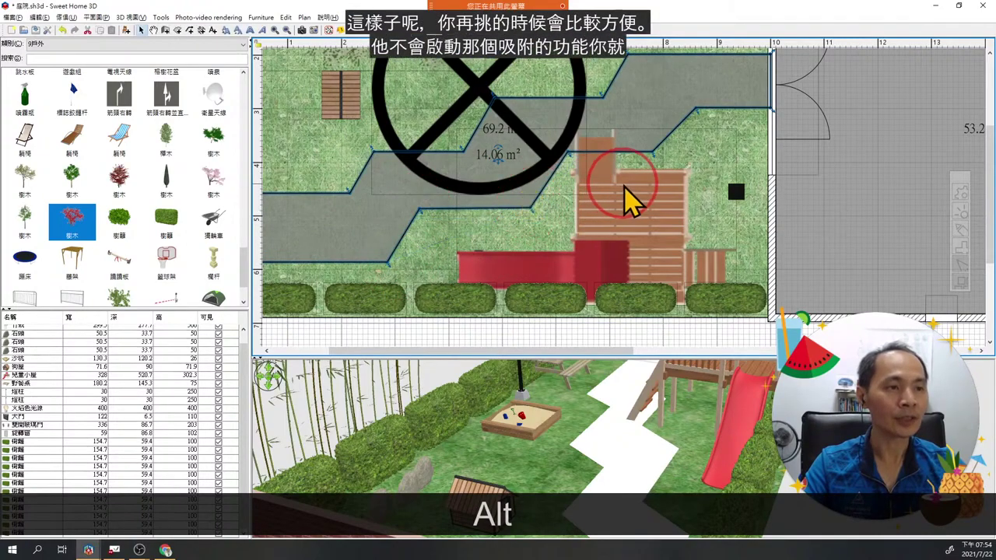
alt+drag(698, 107, 687, 109)
click(729, 207)
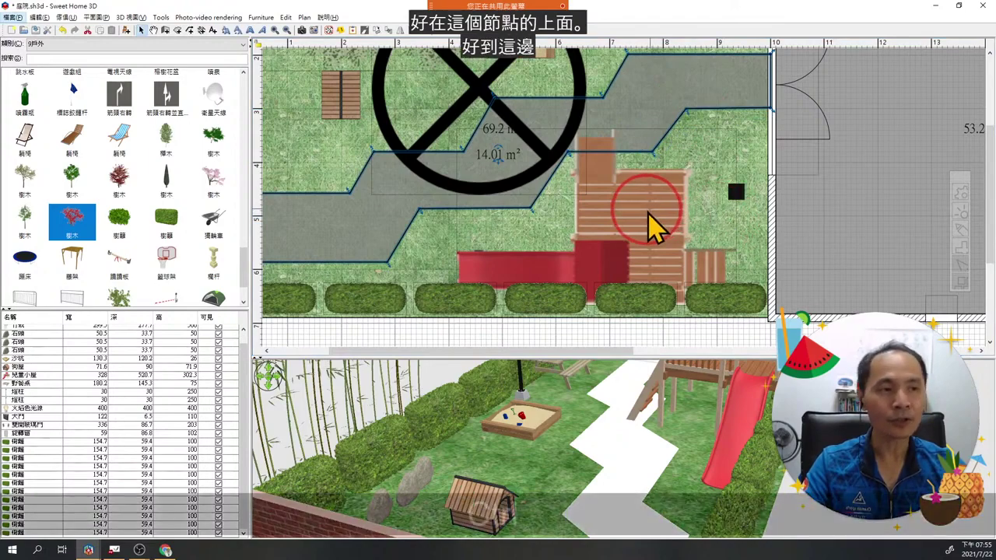
ctrl+scroll(629, 218, down, 2)
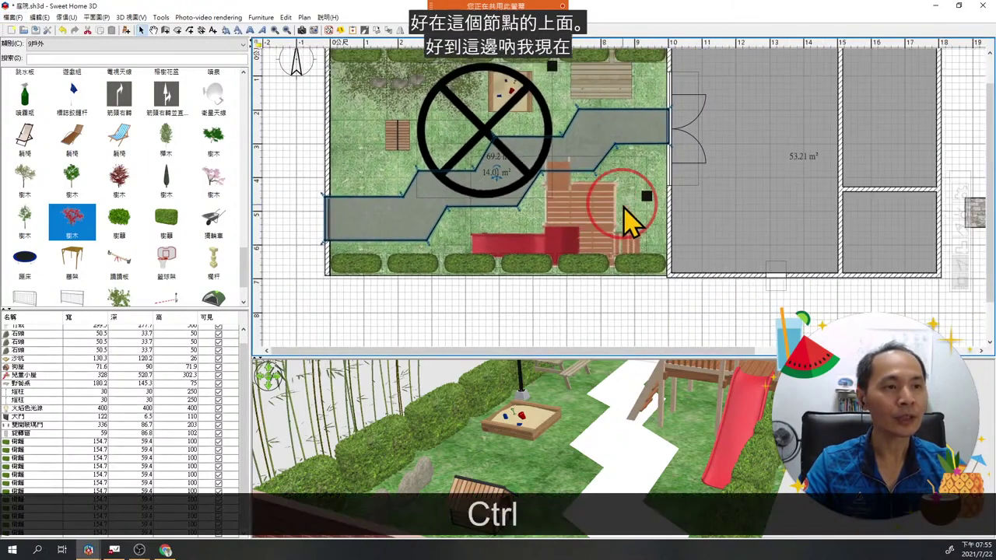
double_click(591, 148)
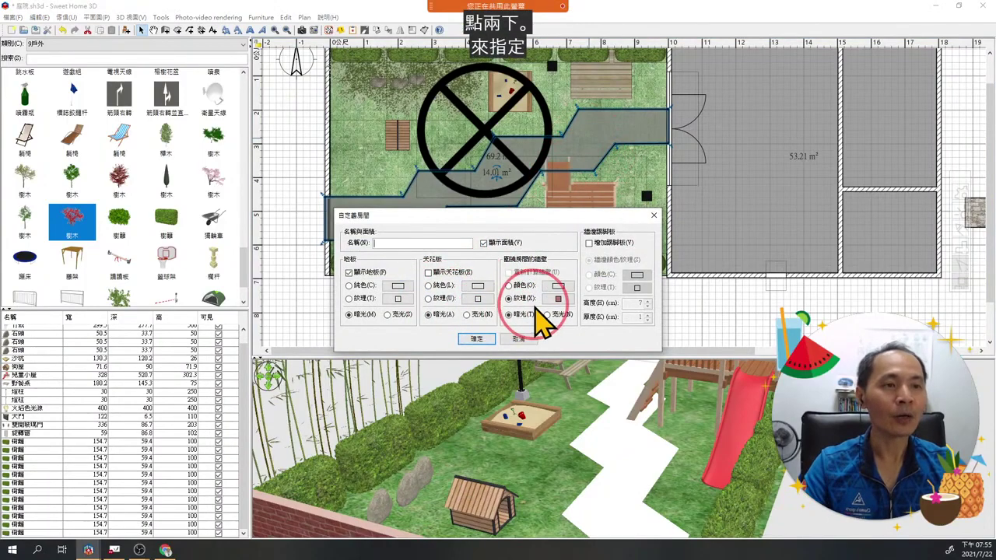
click(399, 300)
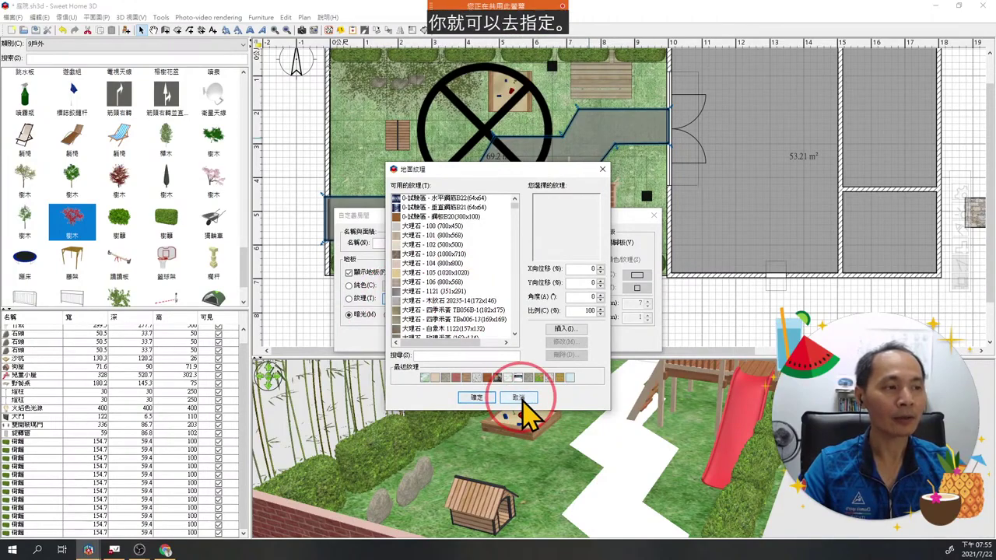
click(519, 397)
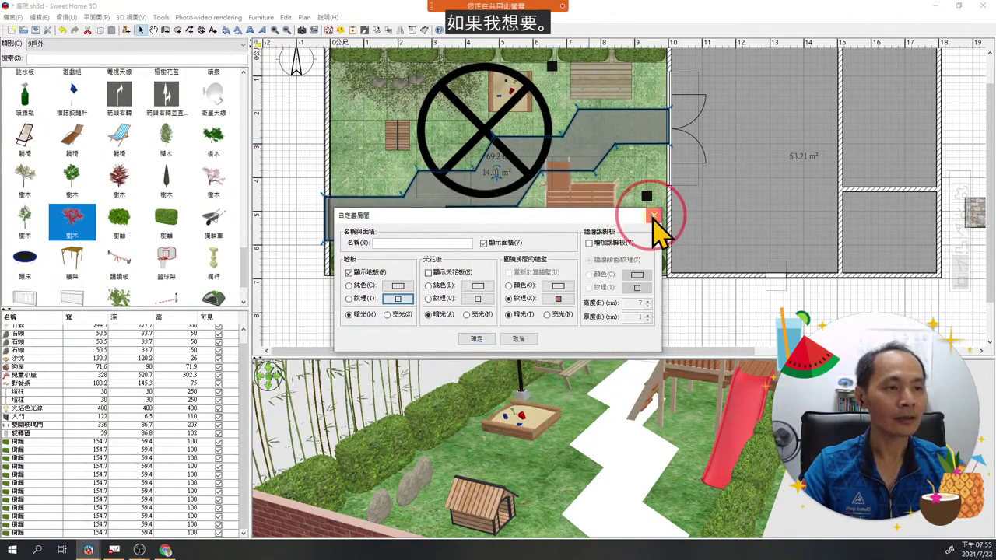
click(654, 216)
Move the old stone footpath partly over the house and paste its style onto the new zigzag garden footpath.
click(975, 207)
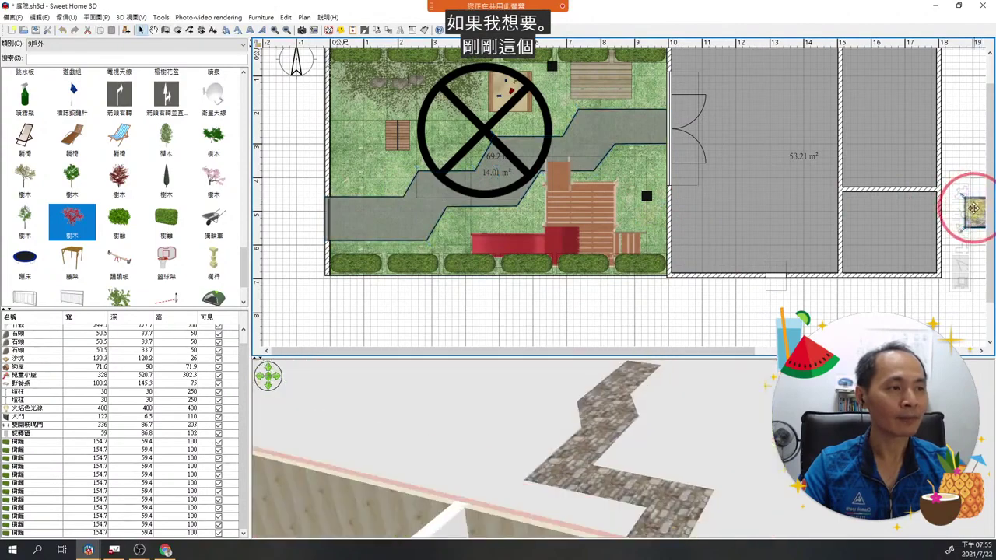
drag(974, 207, 844, 144)
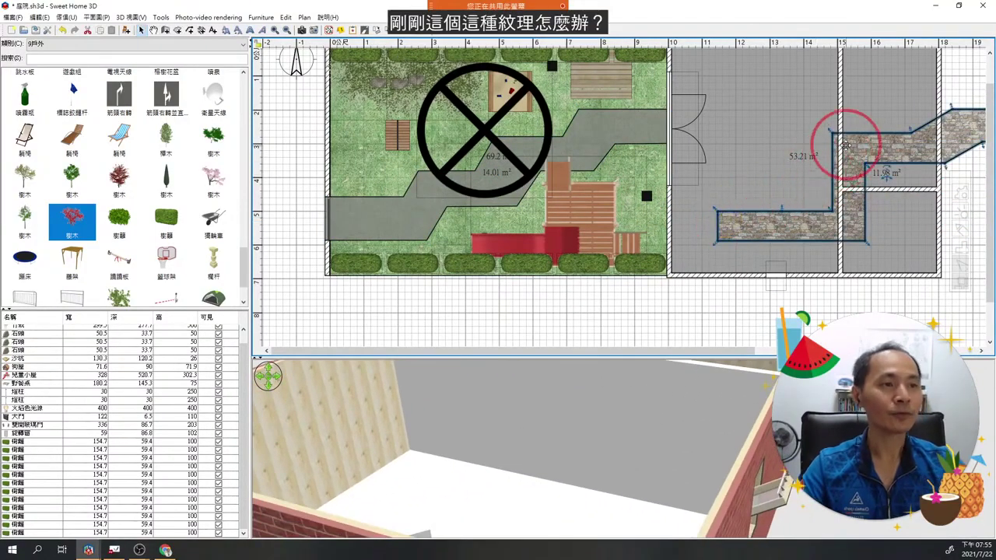
right_click(848, 143)
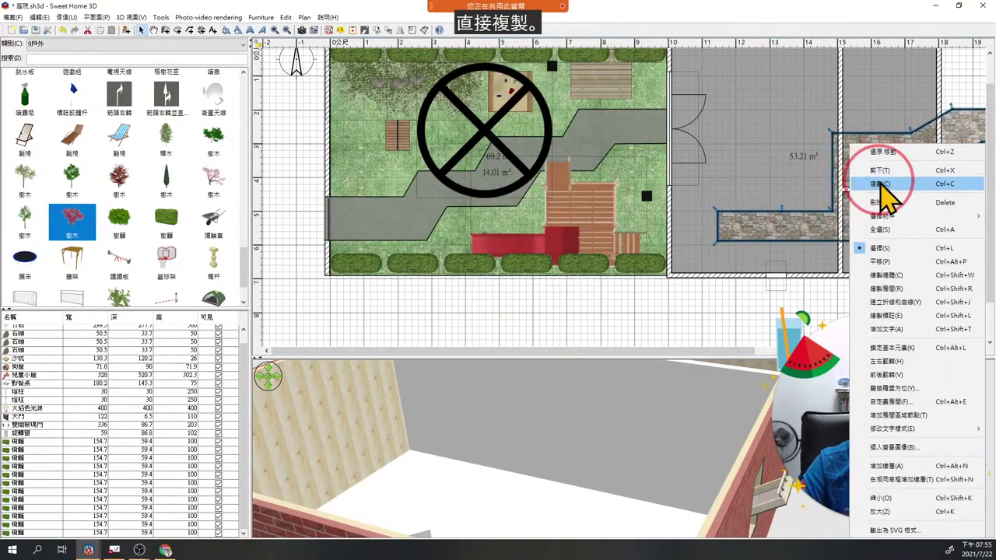
click(881, 181)
click(589, 117)
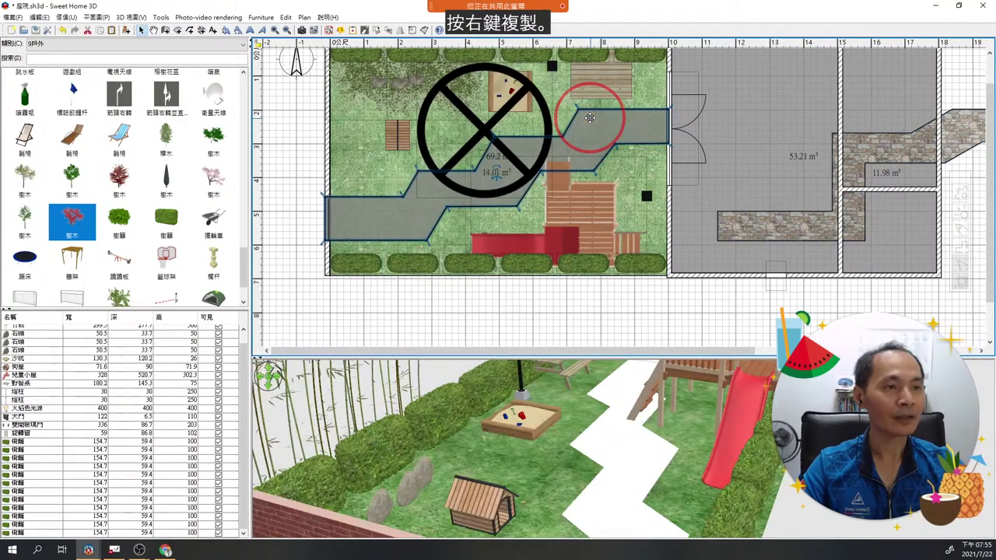
right_click(591, 119)
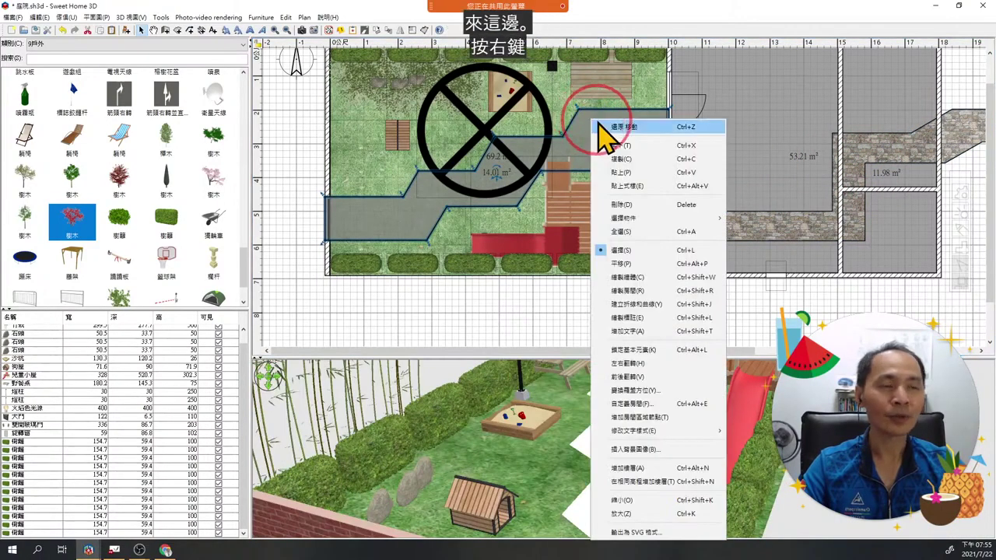
click(651, 186)
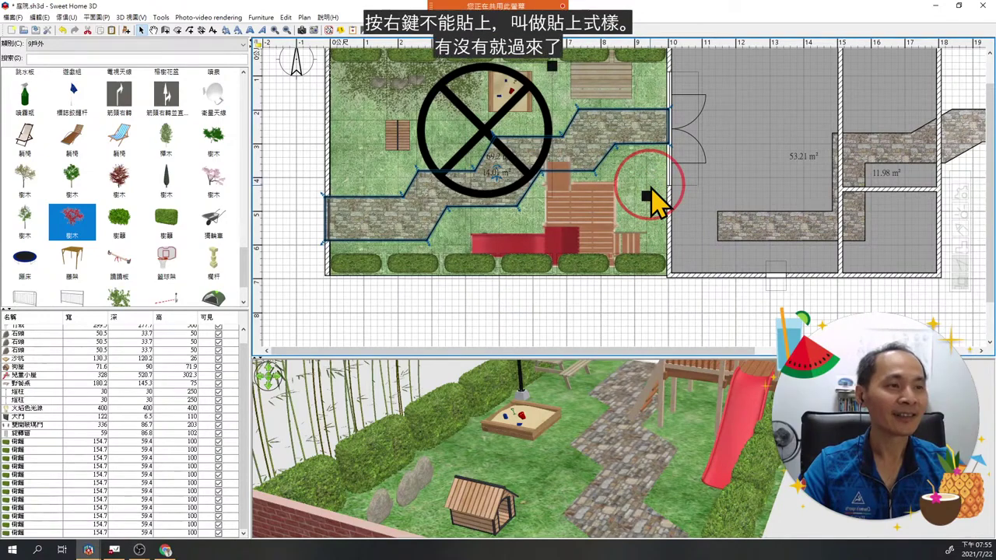
Try the cobblestone texture with curved arcs as the garden footpath's floor after previewing terrazzo and stacked-stone textures.
double_click(592, 129)
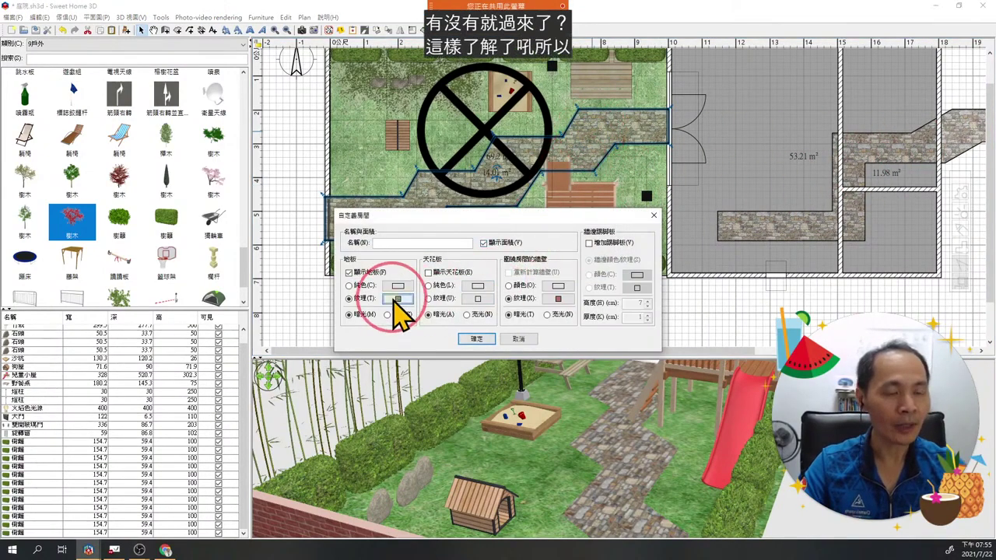
click(397, 298)
click(475, 378)
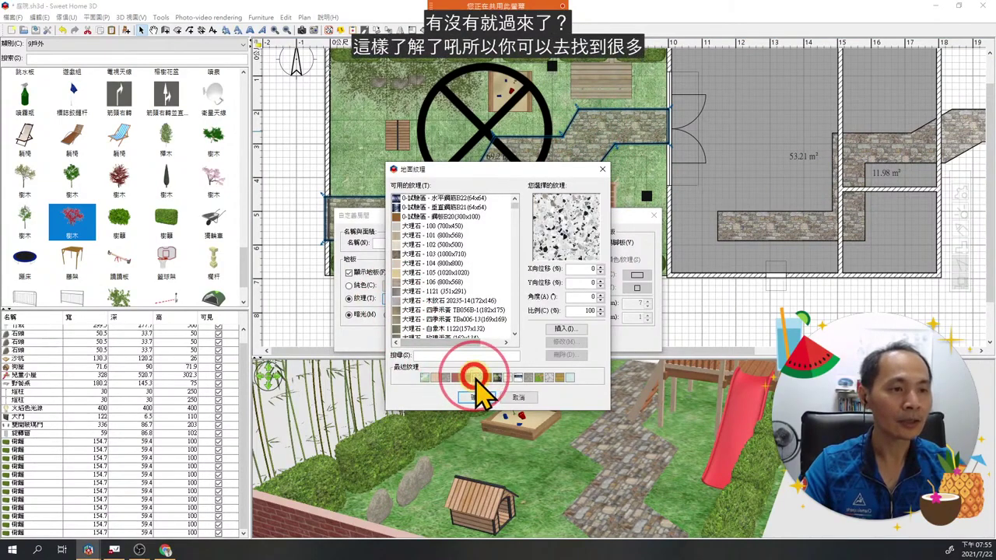
click(554, 378)
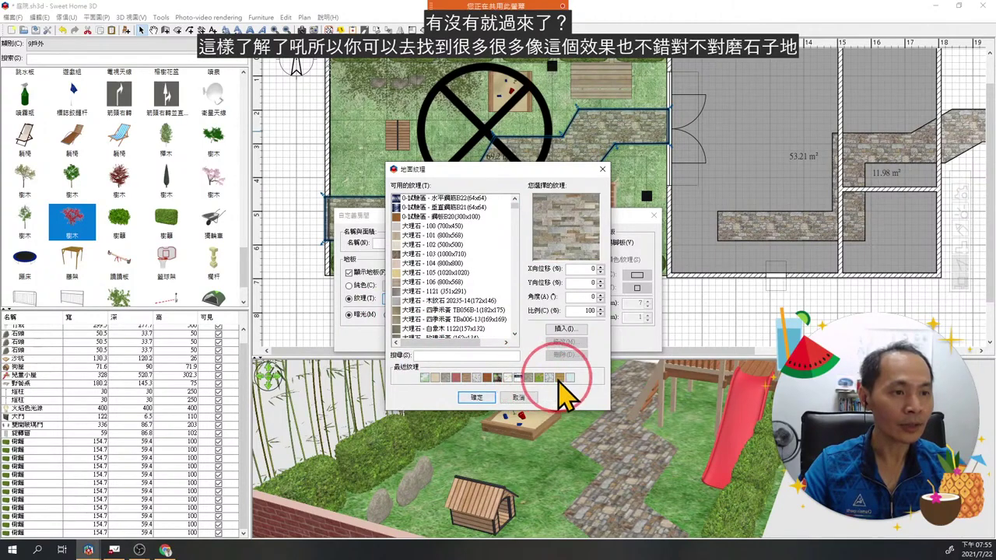
click(548, 377)
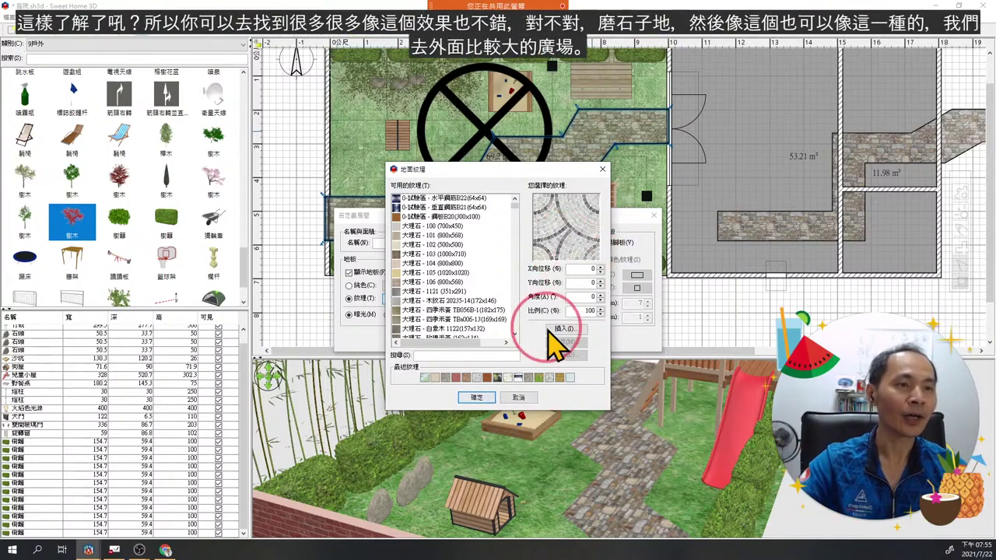
click(476, 397)
click(485, 338)
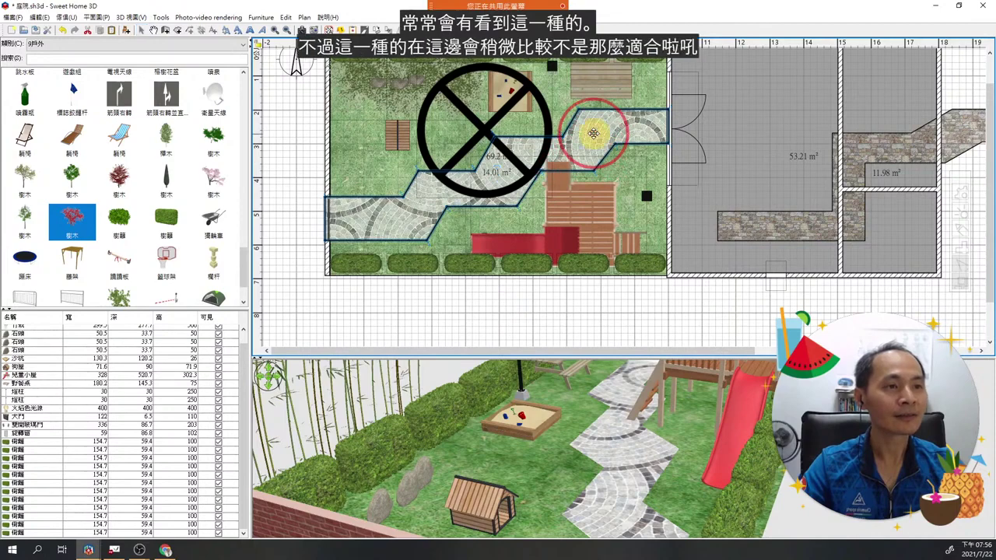
Preview marble 1121, stacked stone and other floor textures for the garden footpath and apply another recently used one.
double_click(596, 143)
click(398, 300)
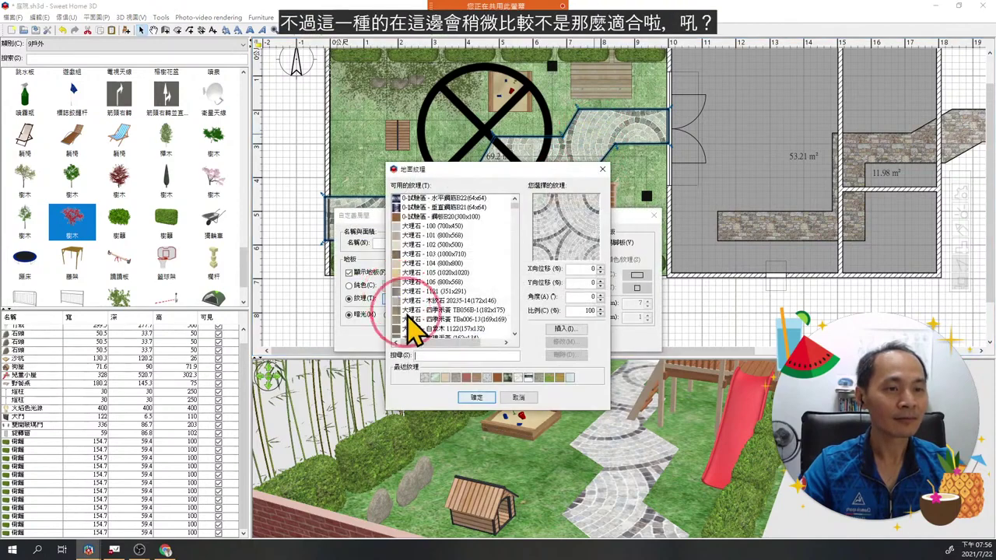
click(439, 292)
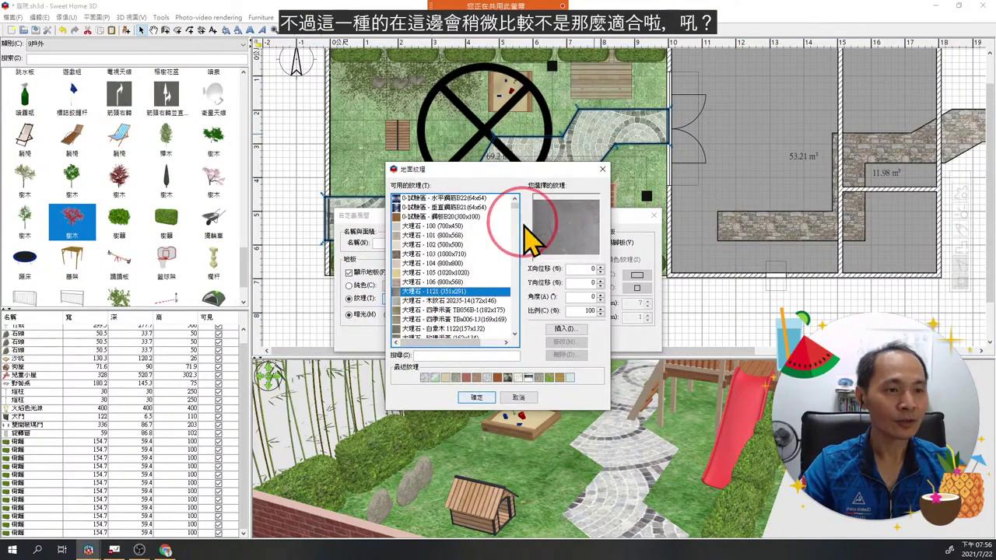
click(492, 393)
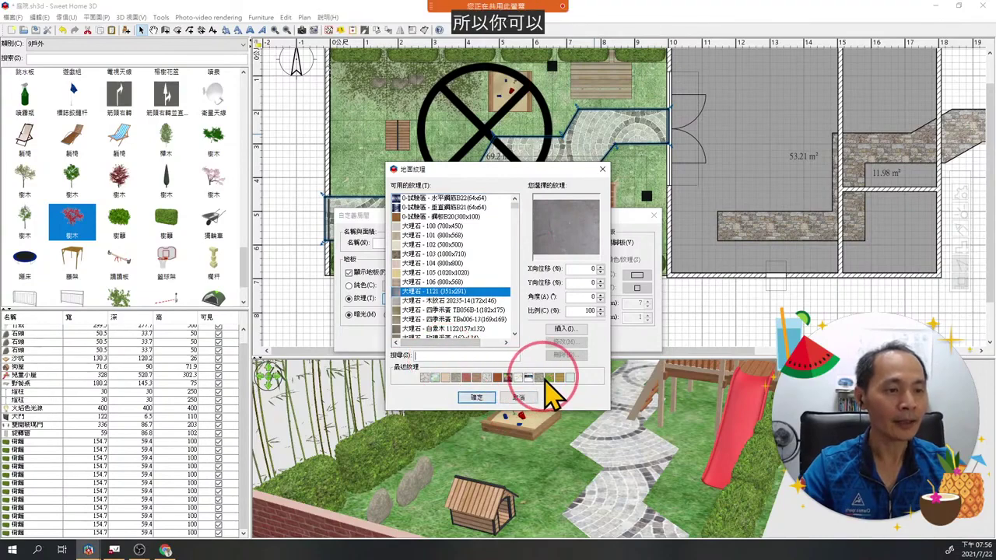
click(528, 378)
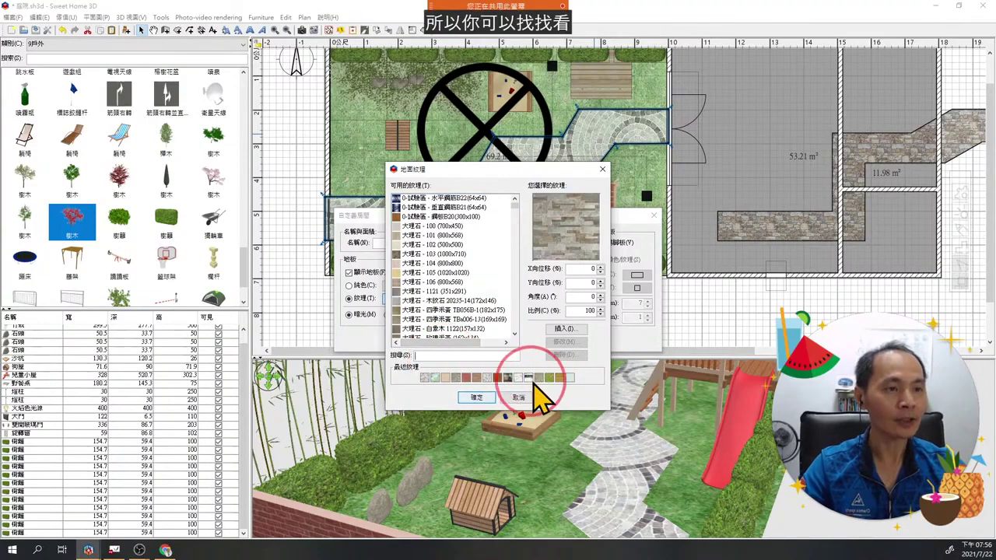
click(486, 378)
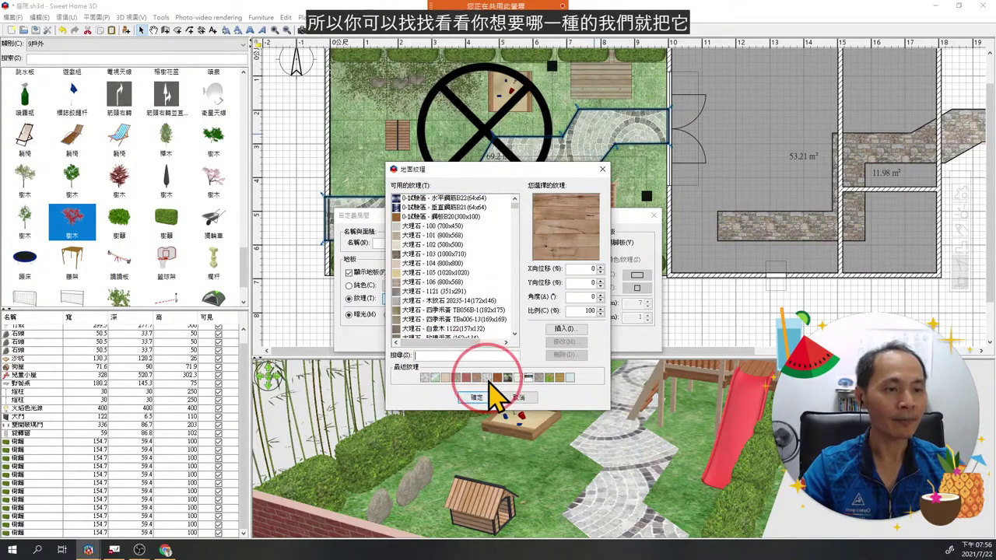
click(475, 398)
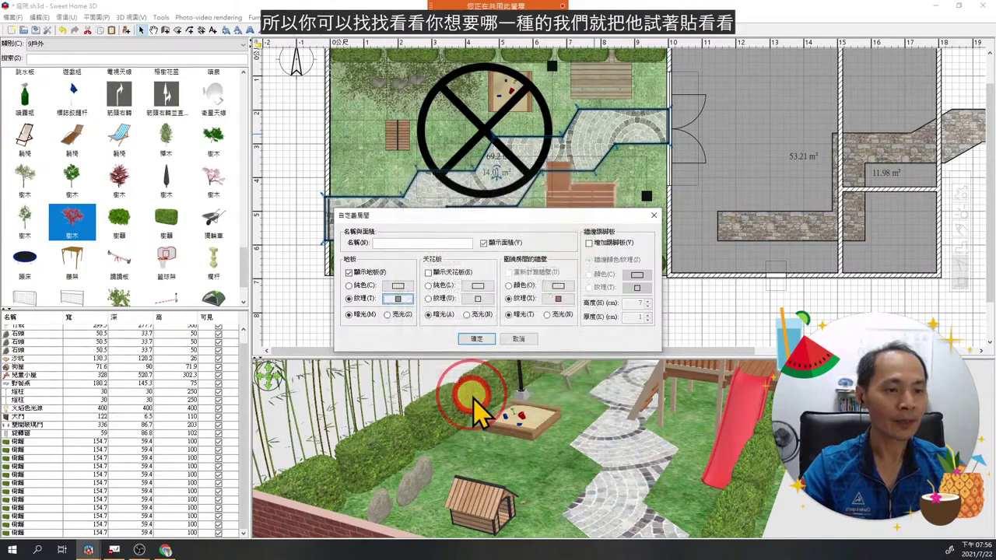
click(477, 338)
drag(596, 471, 521, 498)
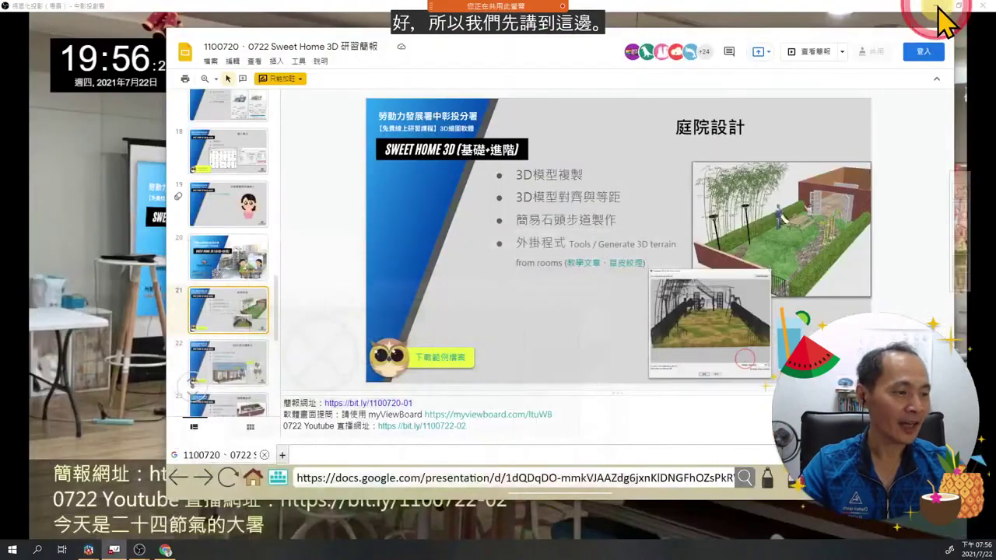
Switch from the 3D garden project to the OBS intermission screen and start its 10-minute countdown.
click(936, 6)
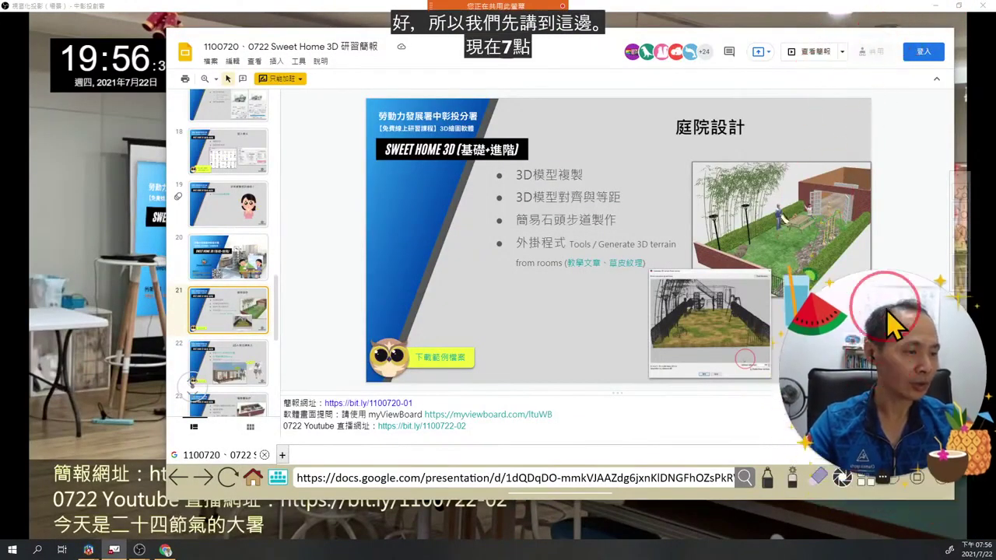
click(892, 477)
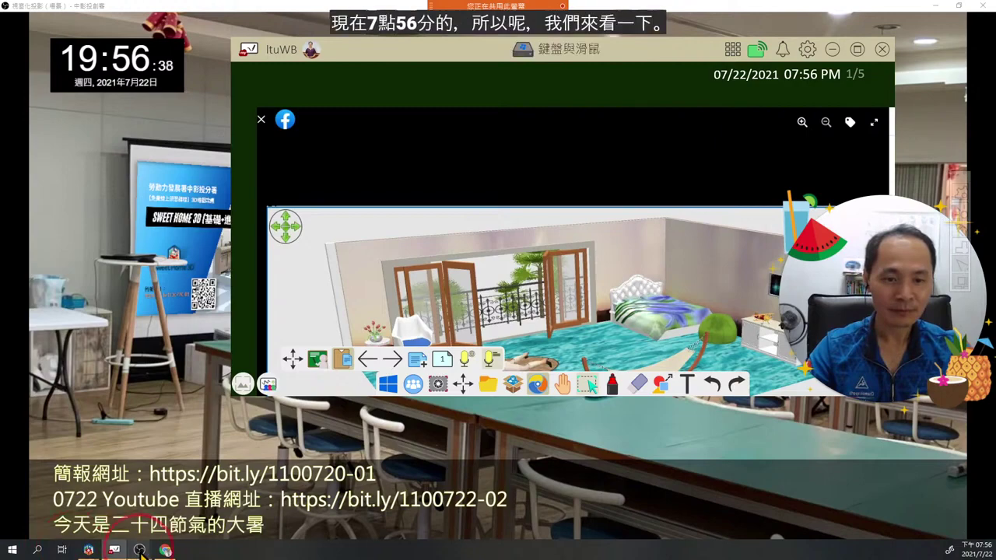
mouse_move(140, 549)
click(161, 523)
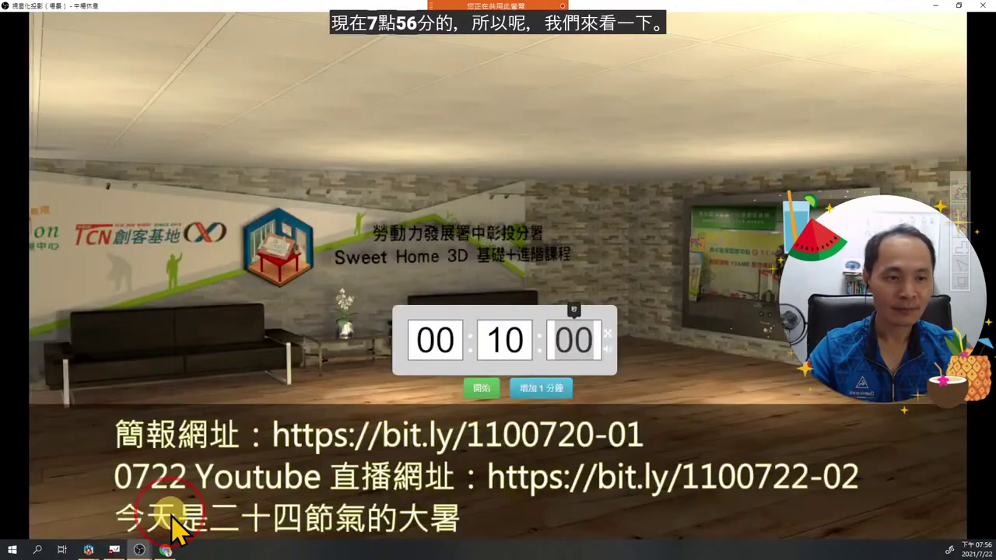
click(498, 387)
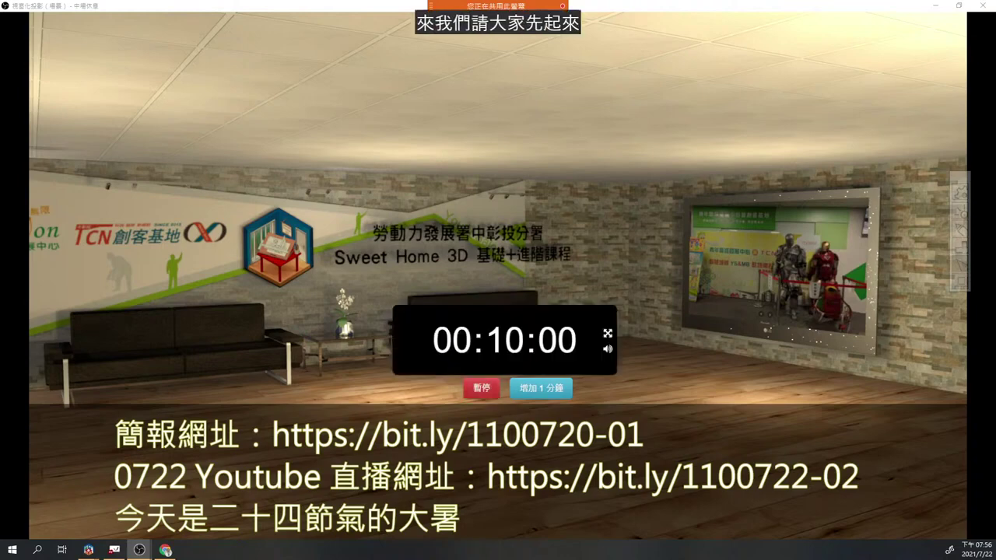
key(Return)
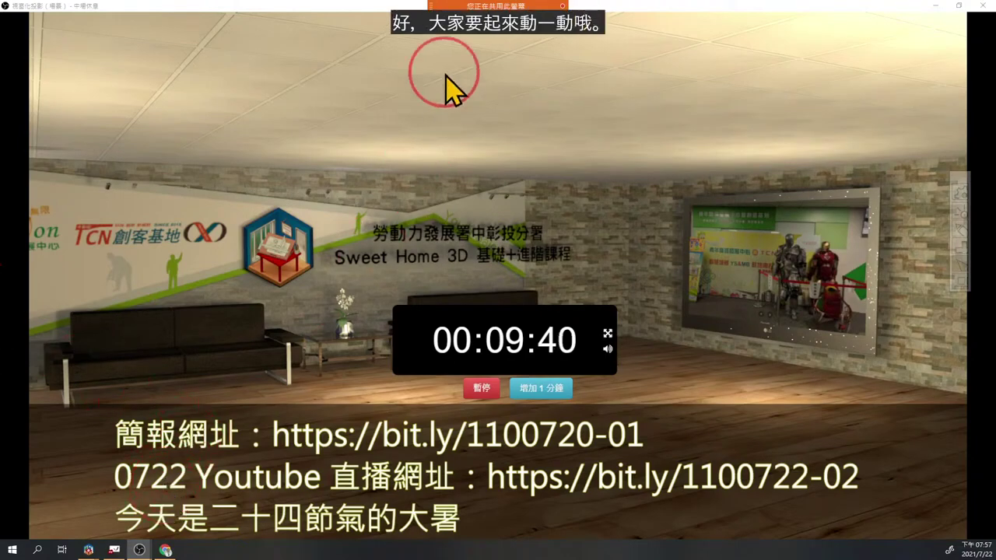
Open the participants list of the online meeting.
mouse_move(463, 12)
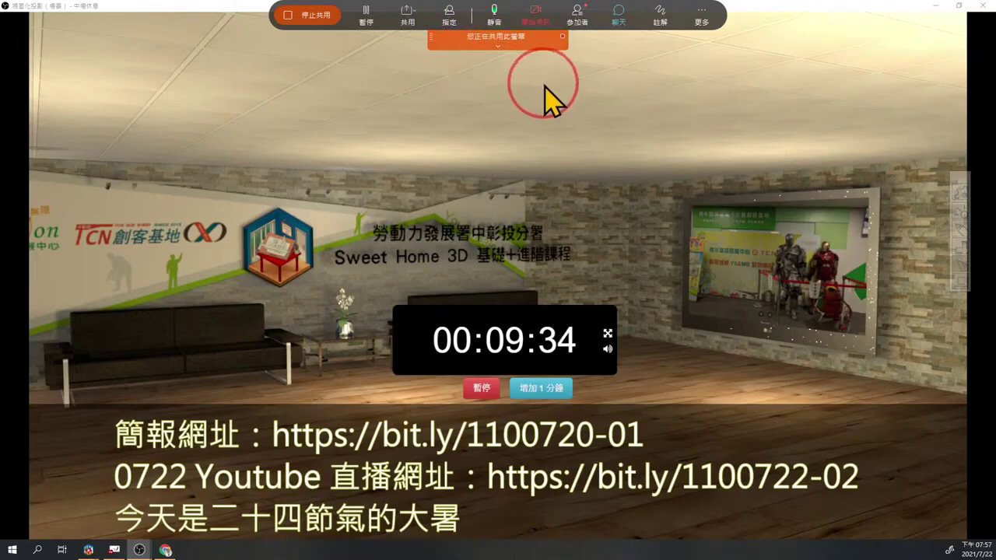
click(573, 17)
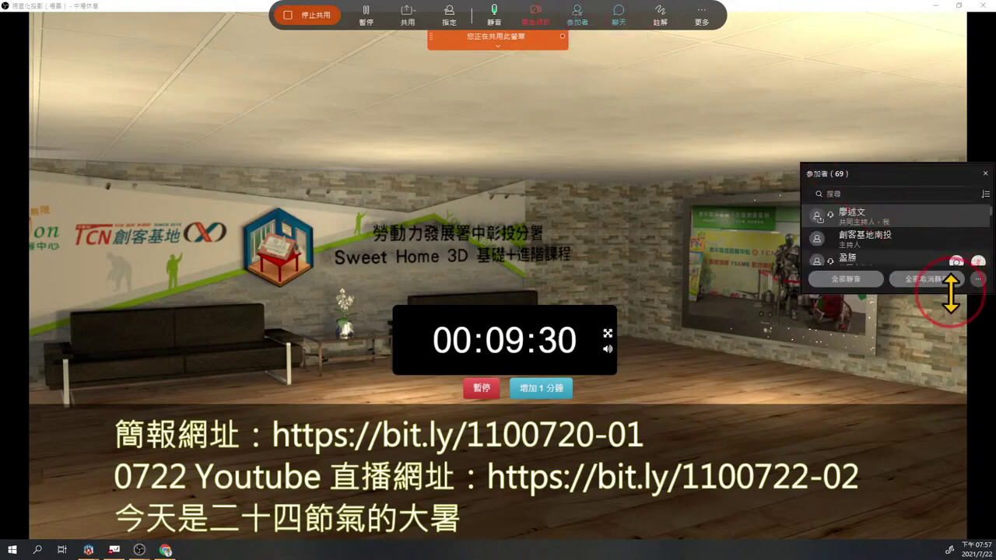
Enlarge the meeting's participants list, look through the attendees, and close the list.
drag(952, 296, 929, 438)
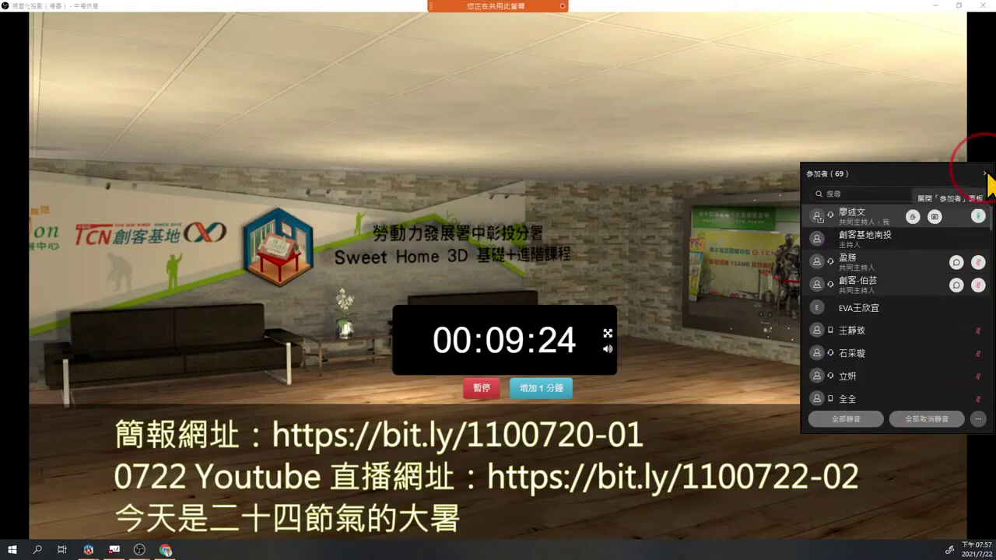
scroll(934, 327, down, 1)
scroll(933, 331, down, 2)
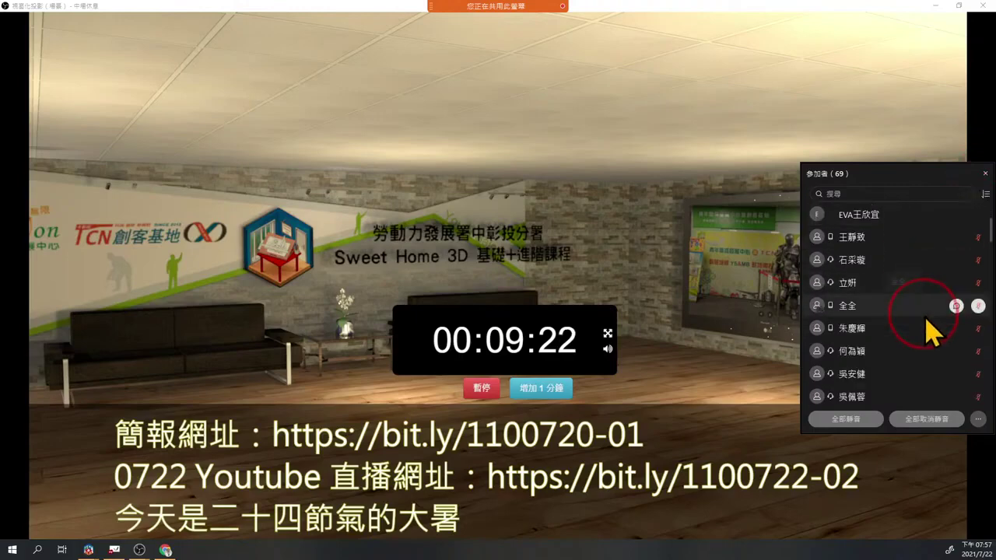
scroll(934, 330, down, 2)
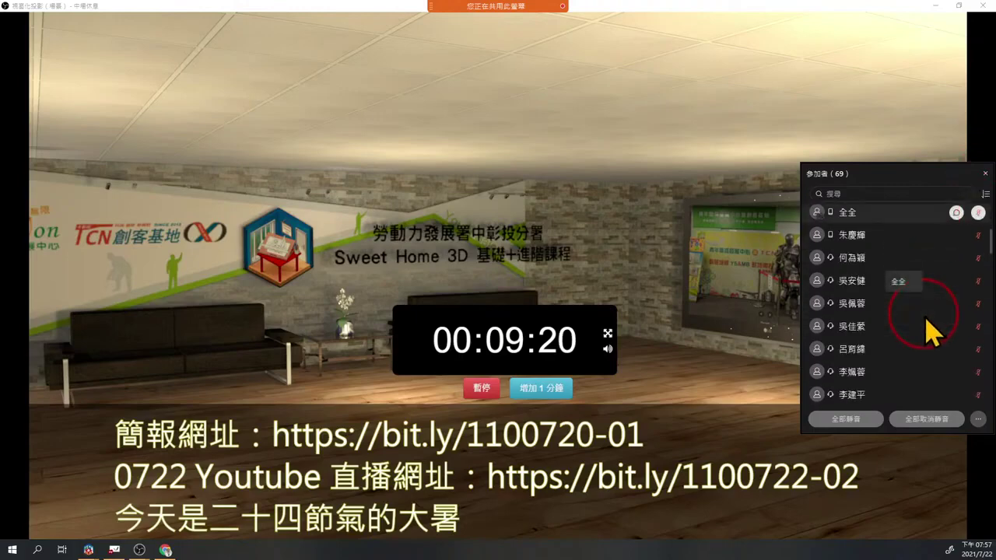
scroll(928, 320, down, 5)
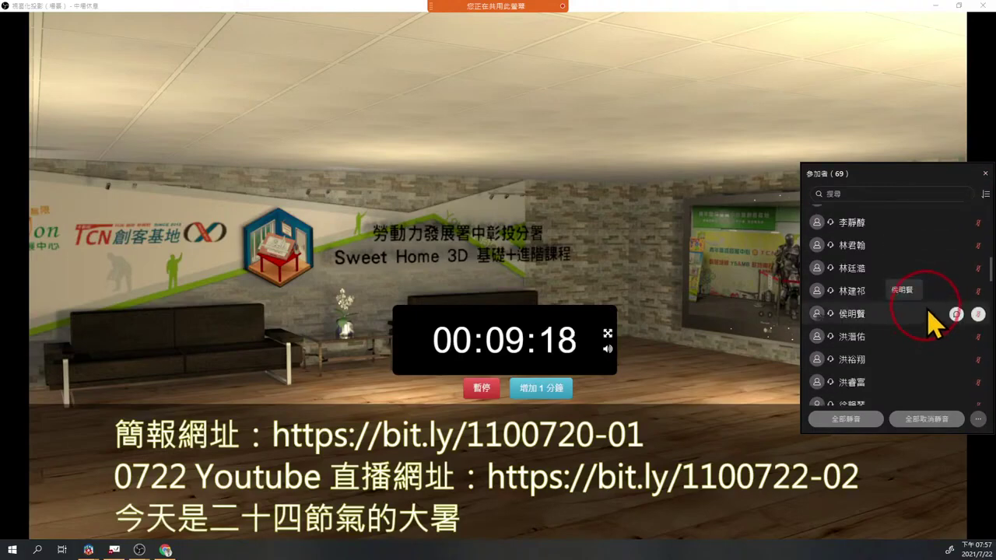
click(983, 173)
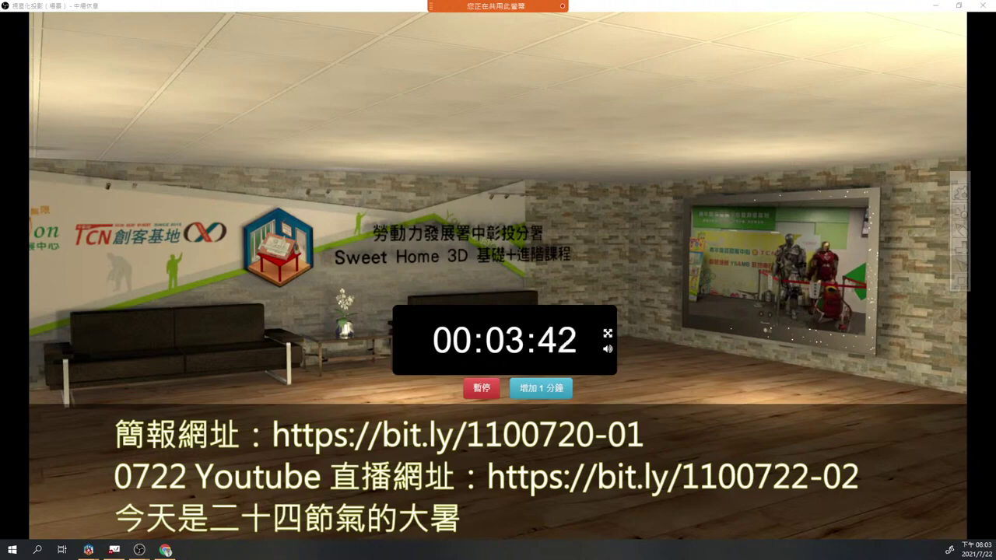
key(j)
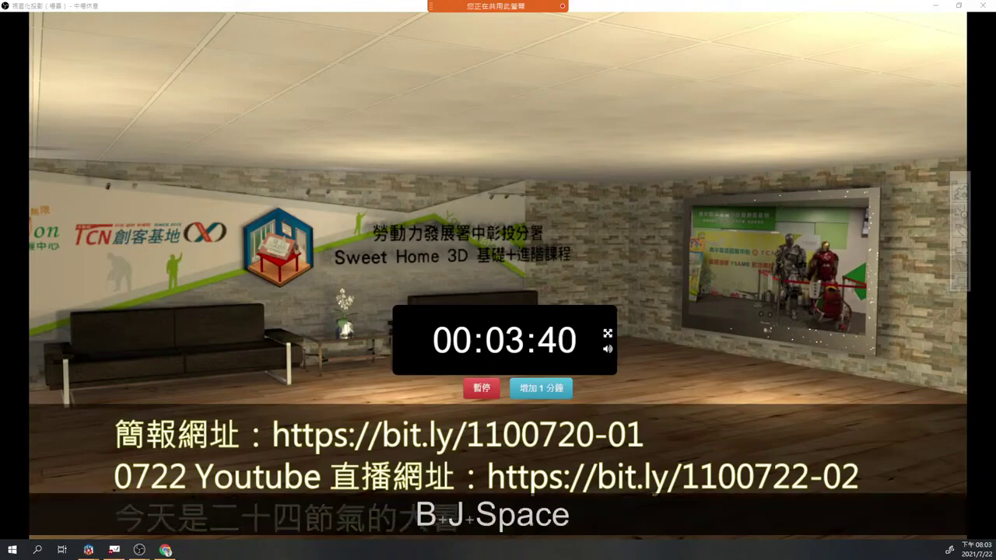
key(BackSpace)
key(BackSpace)
key(BackSpace)
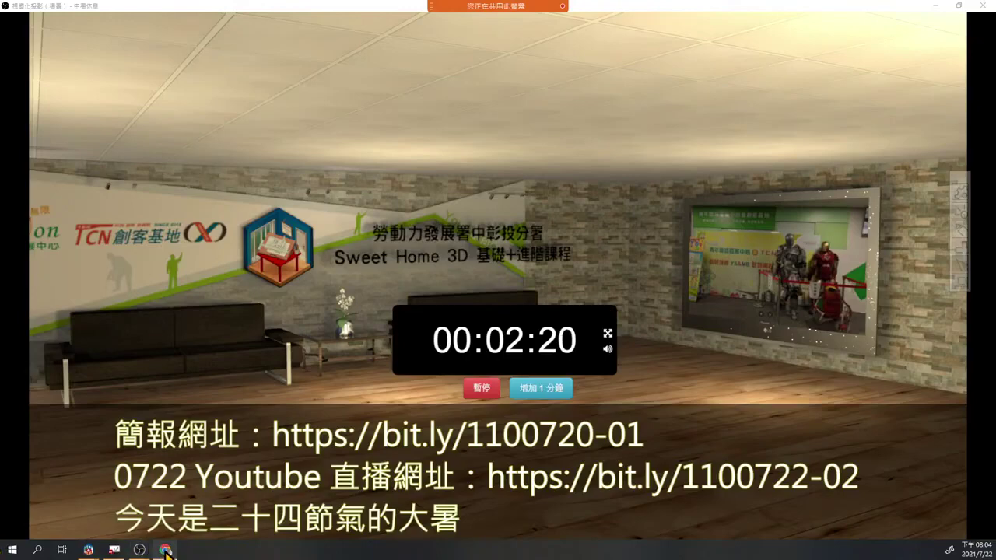
Switch to Chrome, close the Google search, 3D Warehouse, plug-in site and Sweet Home 3D JS Online tabs, and minimize the browser.
mouse_move(166, 550)
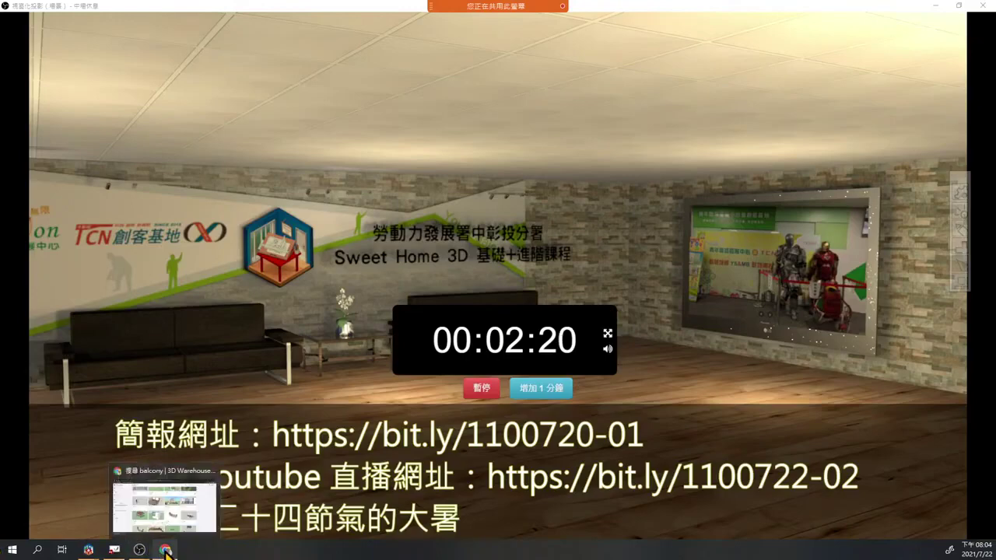
click(163, 479)
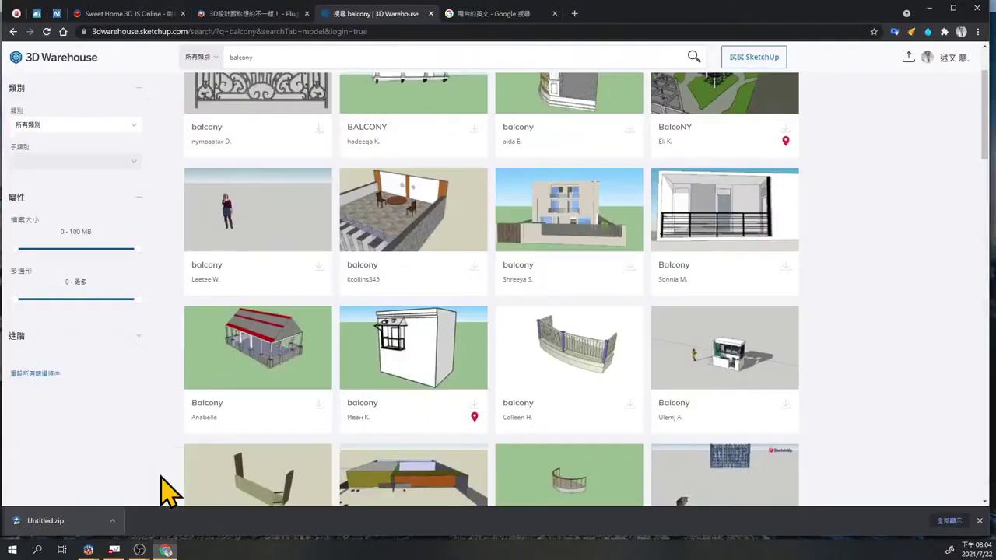
click(554, 13)
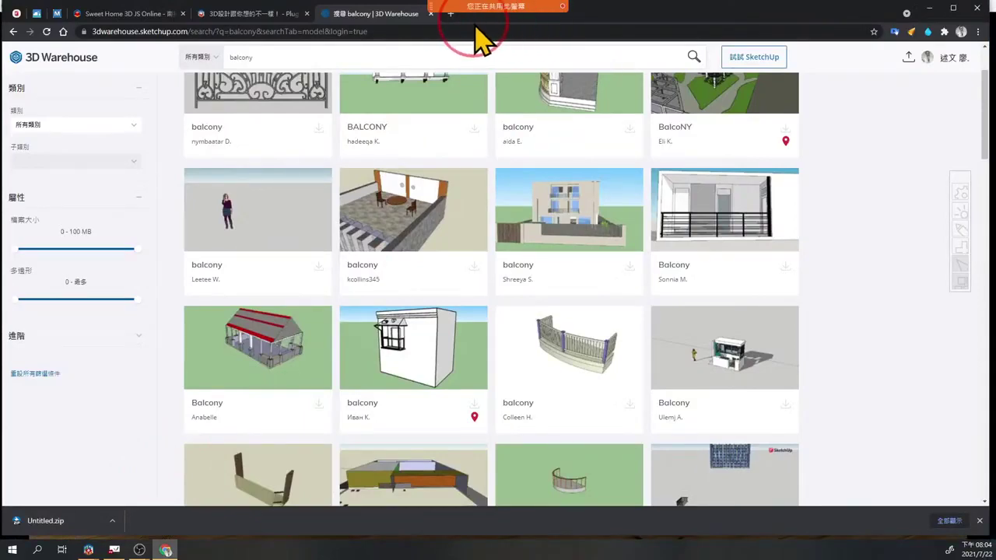
click(430, 13)
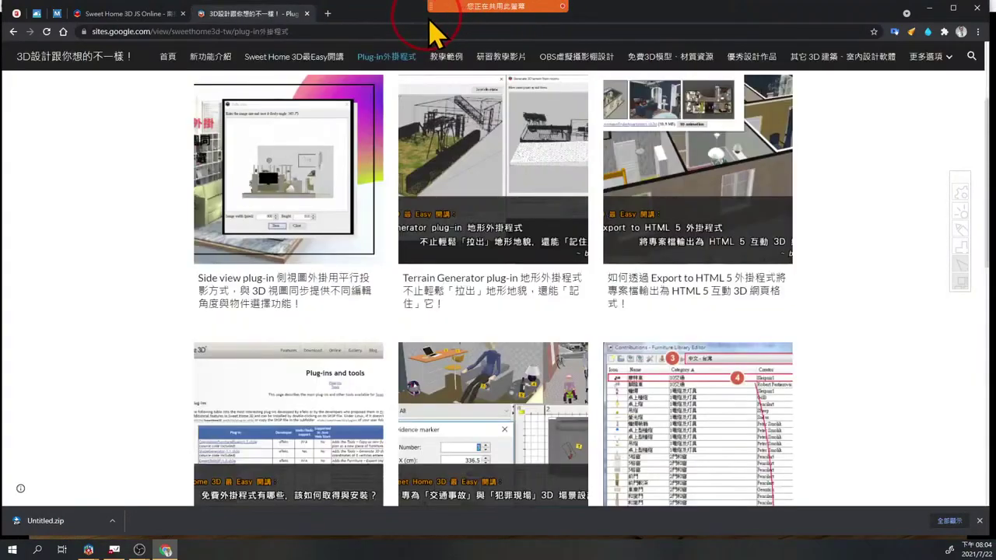
click(306, 13)
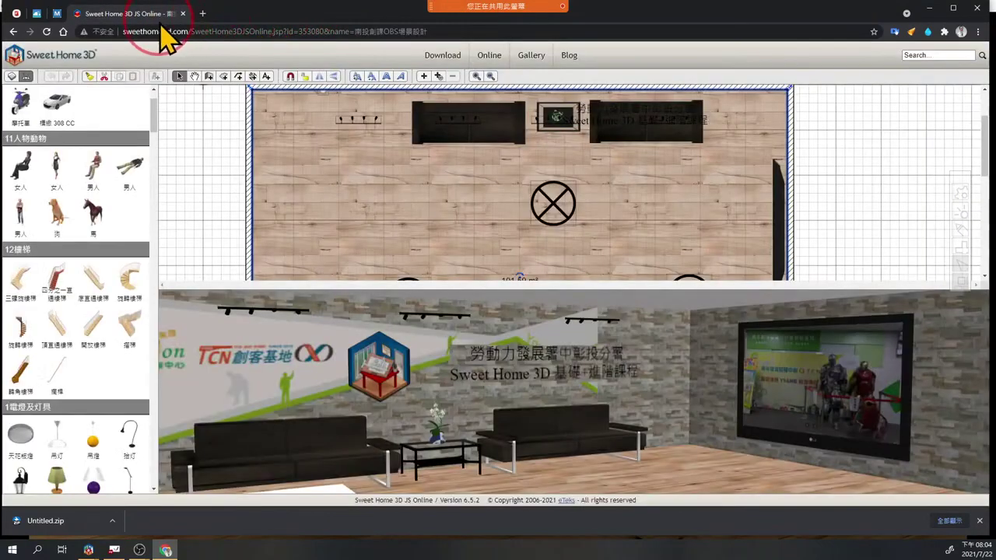
click(182, 14)
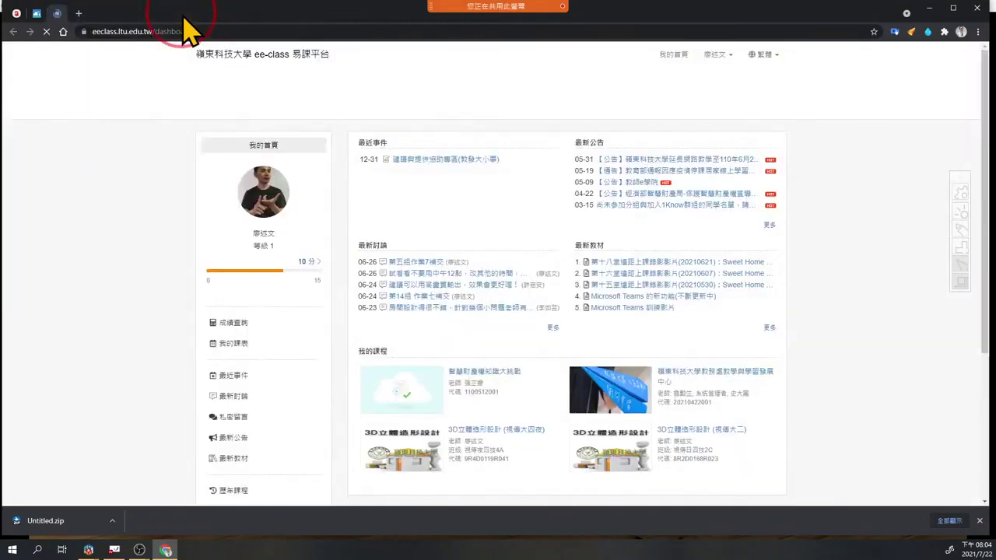
click(929, 8)
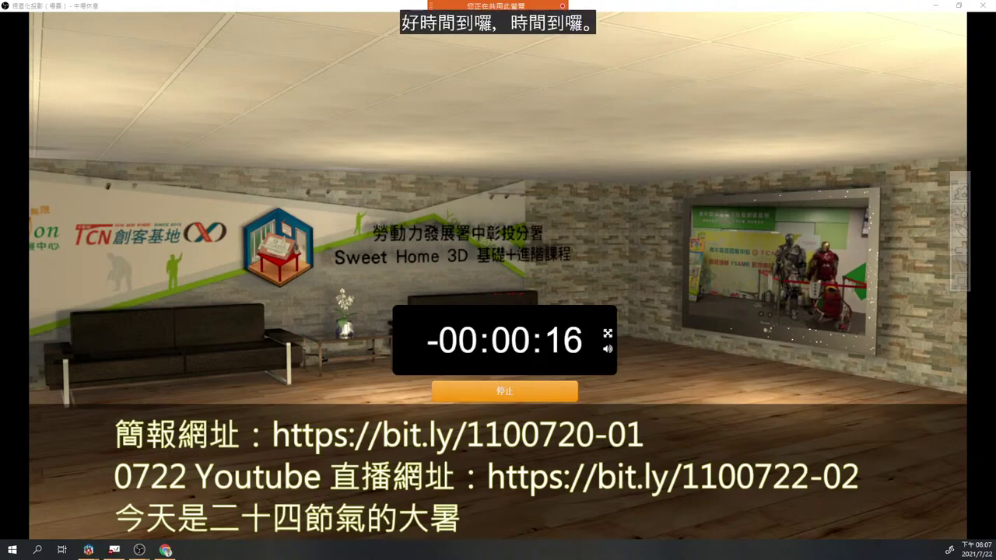
Stop the break countdown and rearrange the meeting chat and ltuWB whiteboard windows, clearing the chat away from the whiteboard.
click(505, 391)
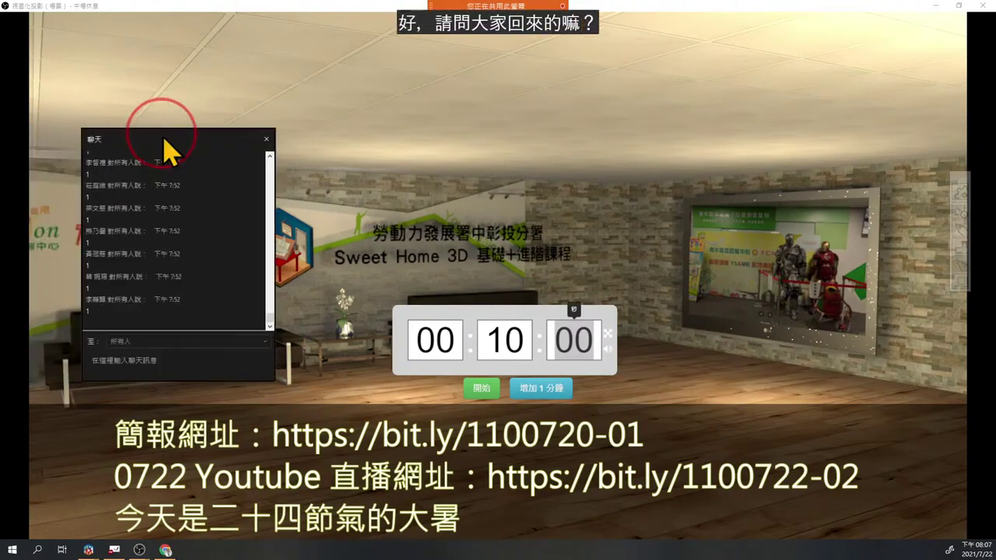
drag(167, 151, 778, 141)
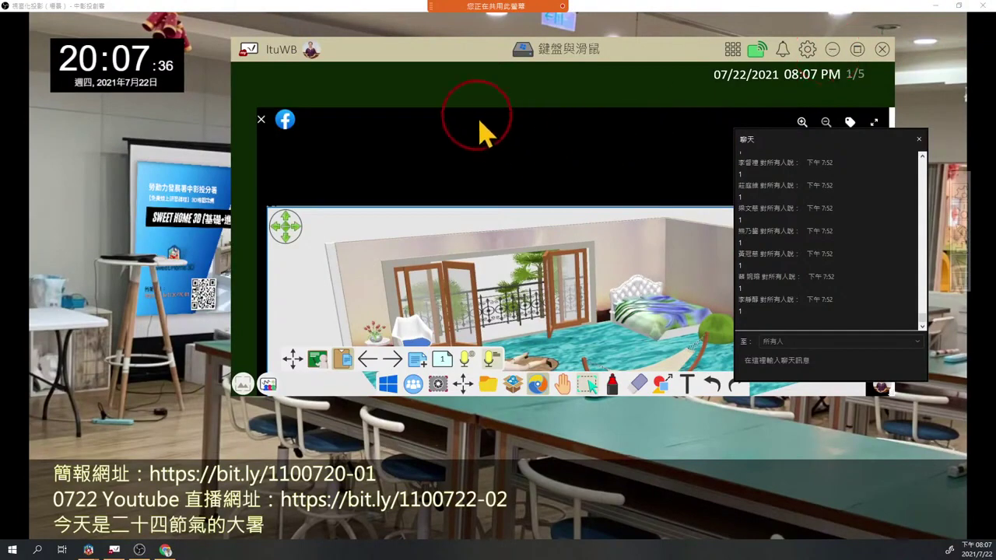
drag(469, 52, 519, 92)
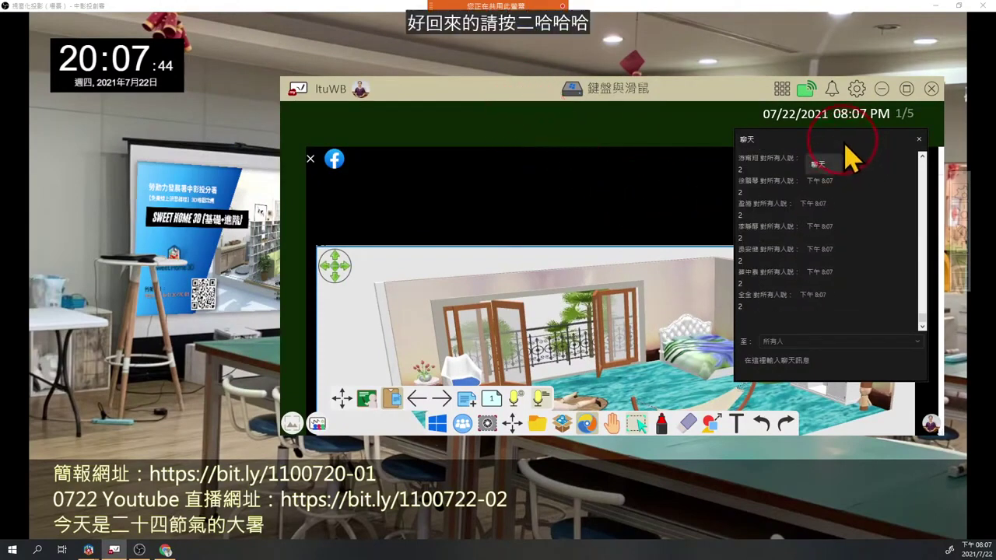
drag(852, 148, 47, 202)
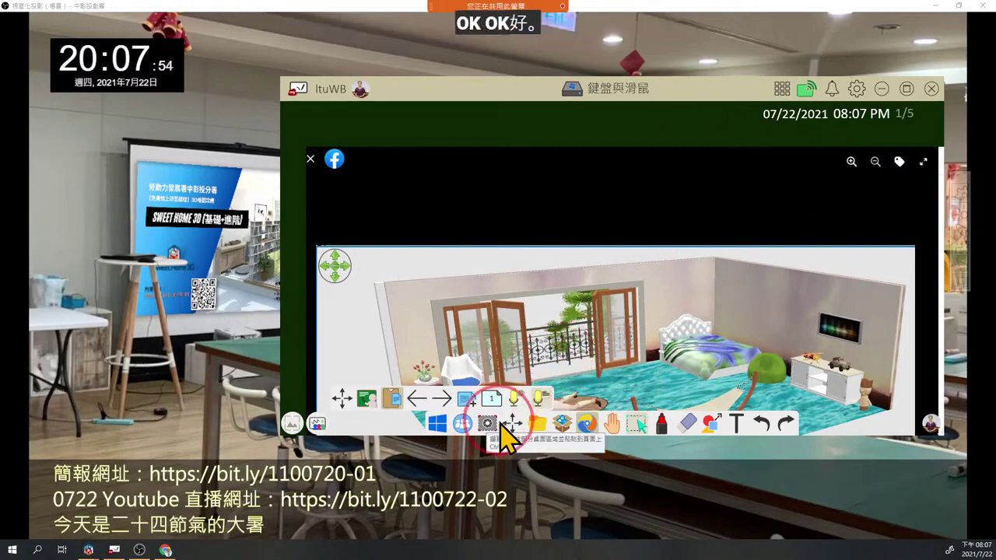
click(586, 424)
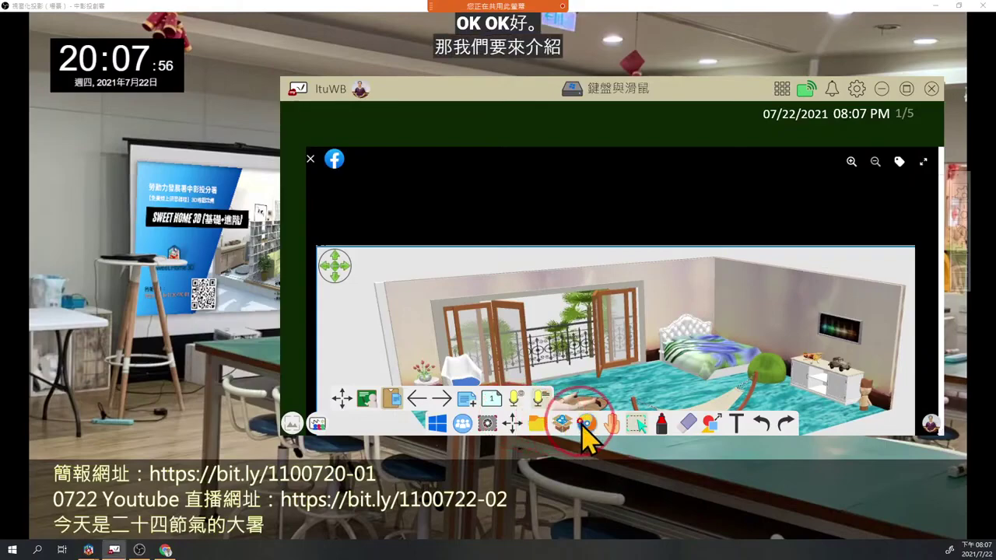
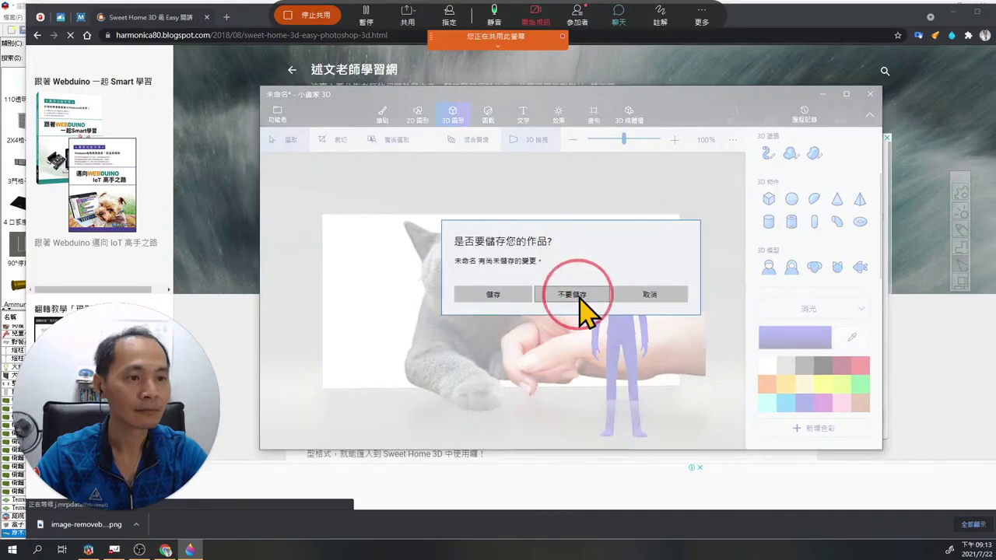
Discard the unsaved Paint 3D drawing and view the Photoshop 3D article's cover image of the paw-shaped wall opening.
click(579, 295)
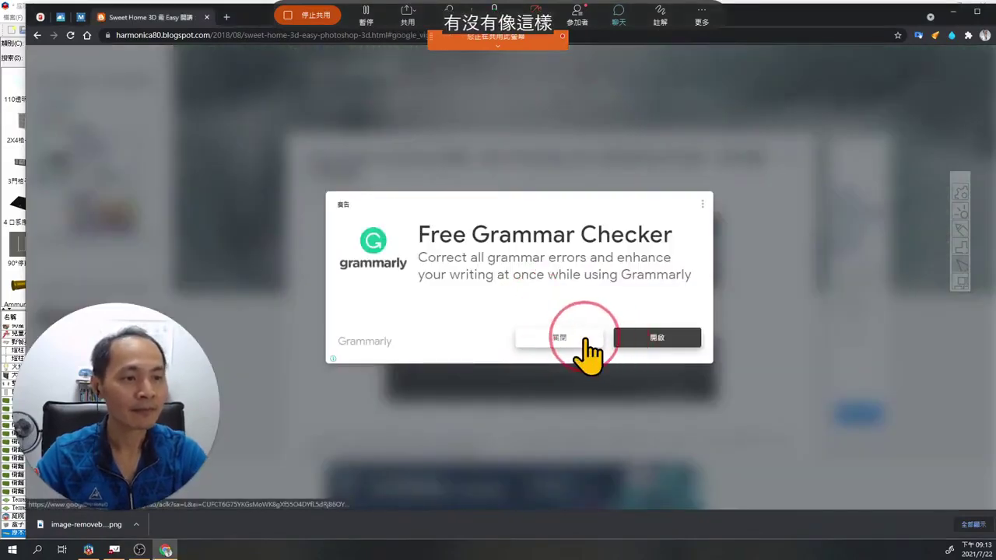
click(583, 340)
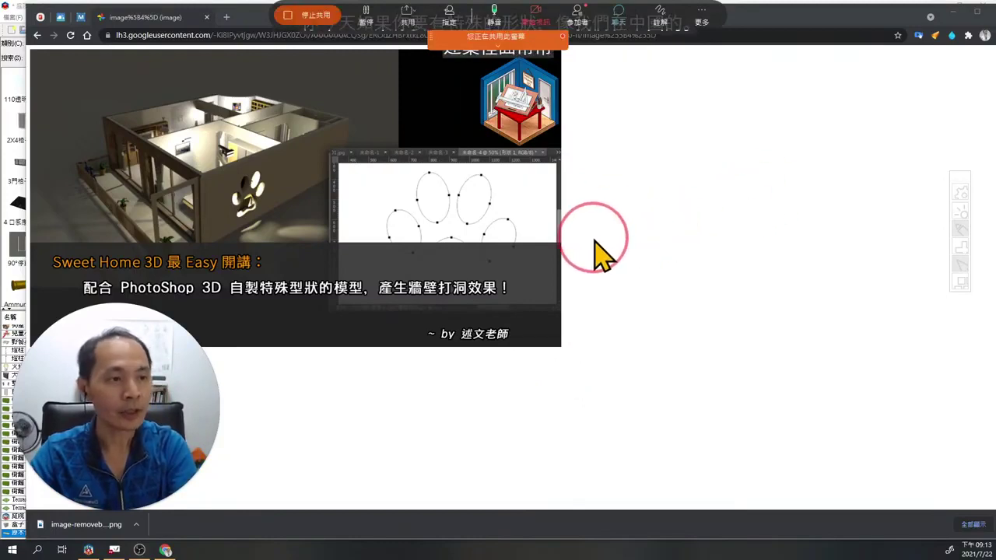
mouse_move(643, 238)
mouse_down()
mouse_move(636, 169)
mouse_move(736, 160)
mouse_move(736, 244)
mouse_move(825, 239)
mouse_up()
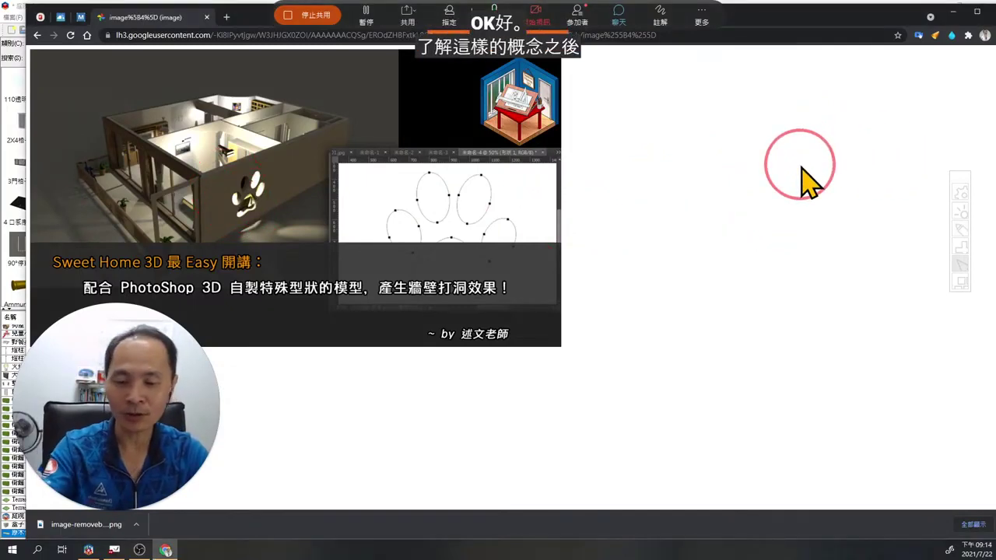
key(alt+Left)
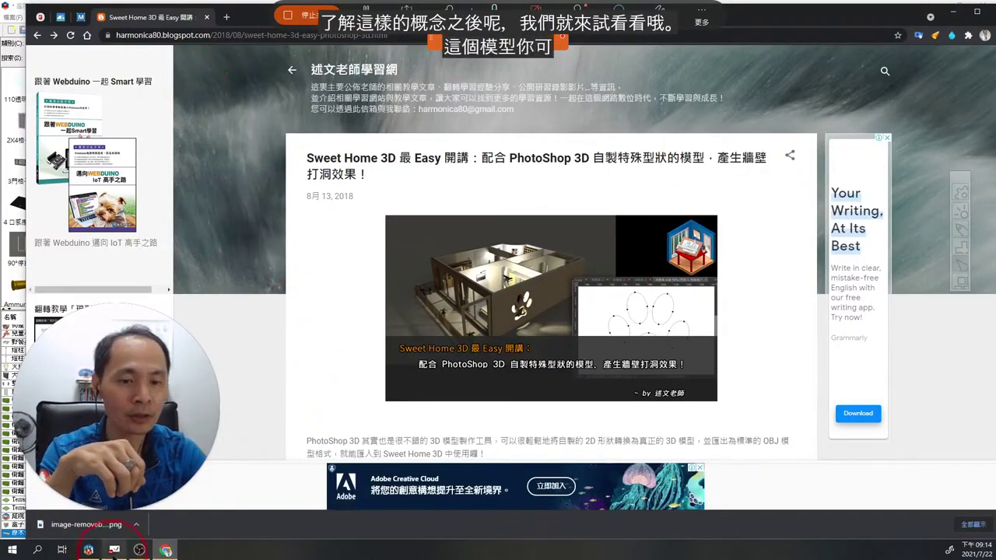
Switch to the presentation slide on custom-shaped wall-opening models and highlight TinkerCAD in its list of modelling tools.
click(114, 549)
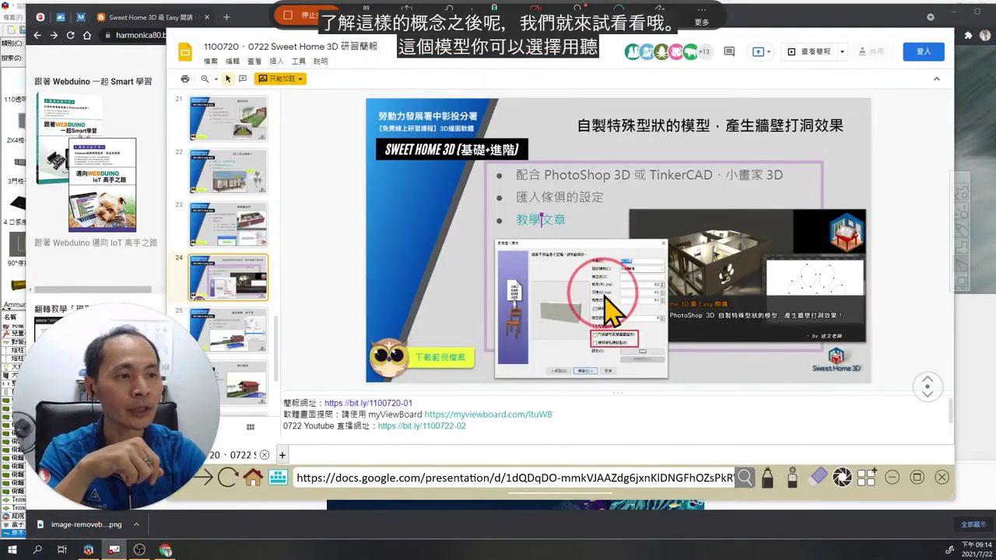
drag(649, 173, 718, 167)
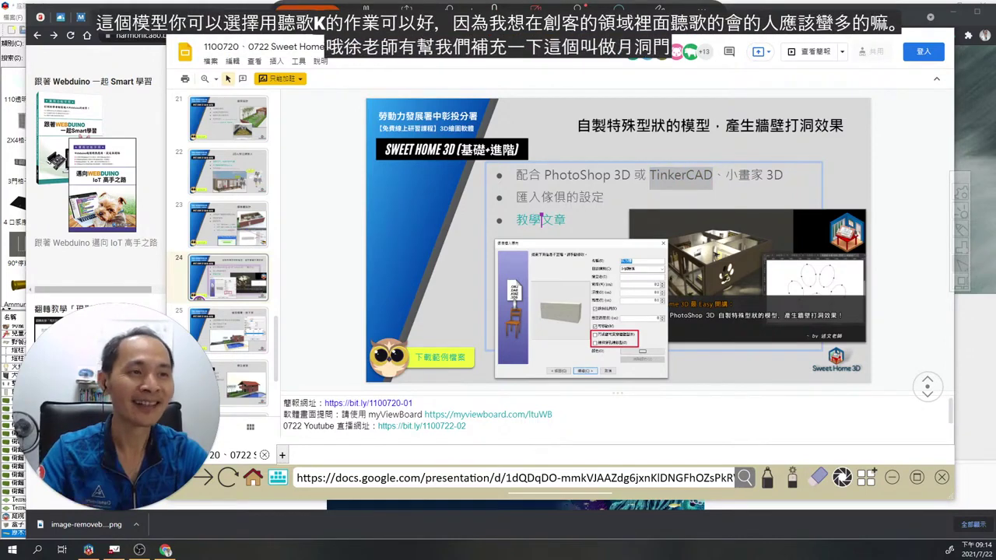
Search Google for 月洞門 in a new browser tab and show the image results.
click(226, 17)
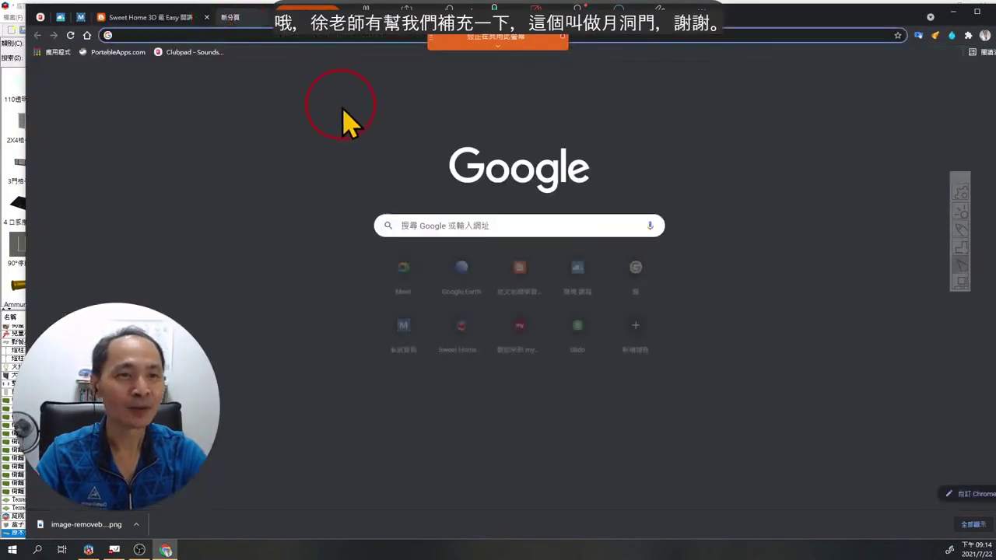
click(651, 226)
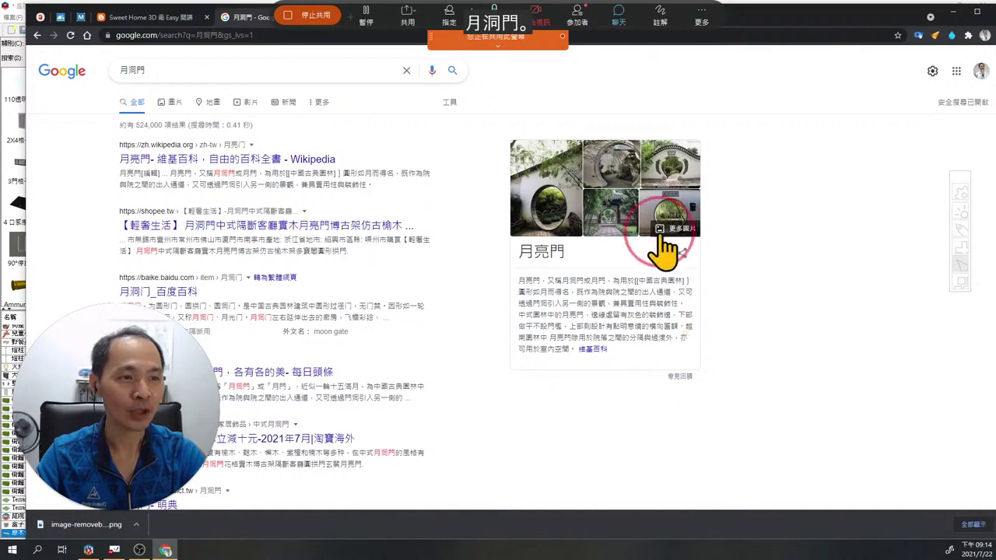
click(170, 102)
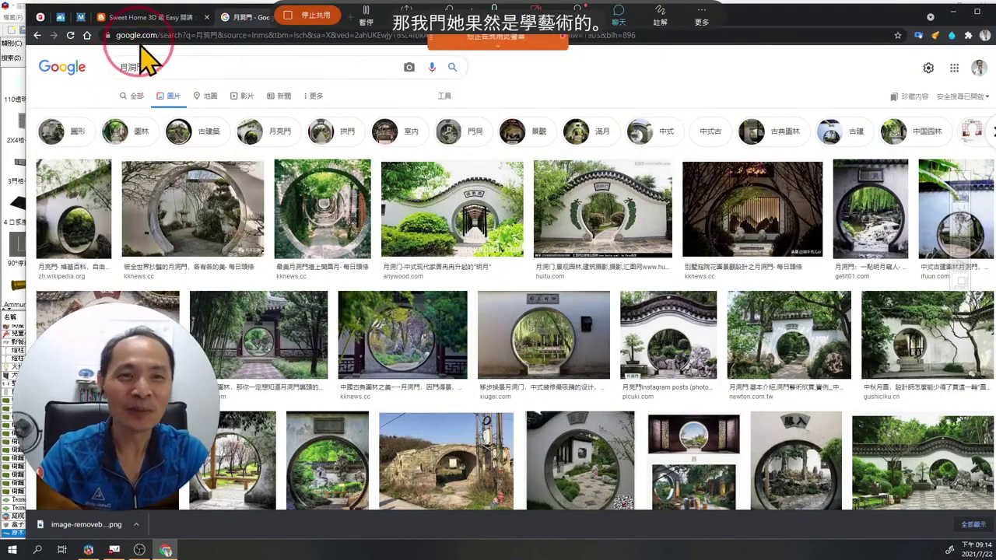
Return to the Photoshop 3D article, find its finished-example downloads section, and copy the link address of the 「狗腳印」3D 模型.
click(153, 18)
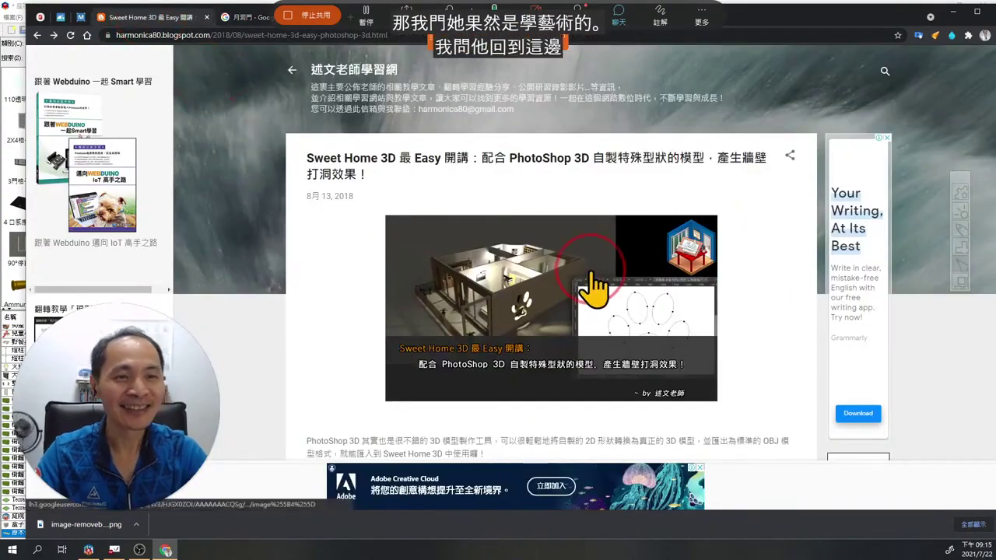
click(430, 269)
scroll(430, 272, down, 4)
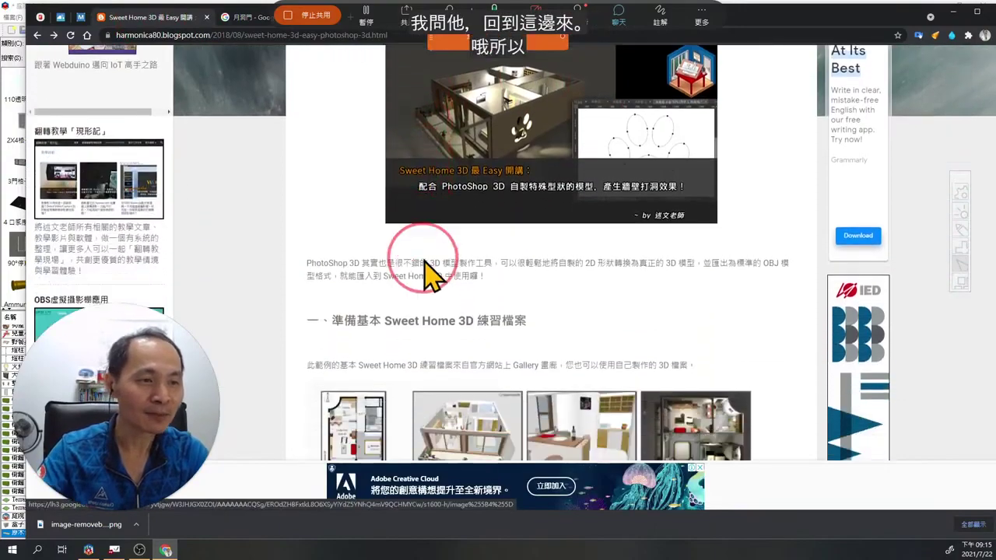
scroll(427, 272, down, 3)
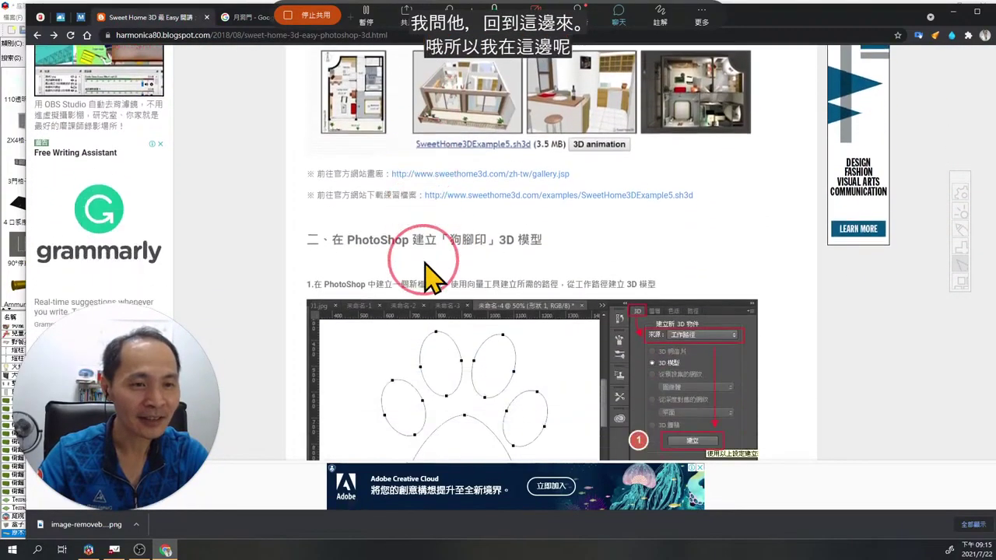
scroll(439, 257, down, 6)
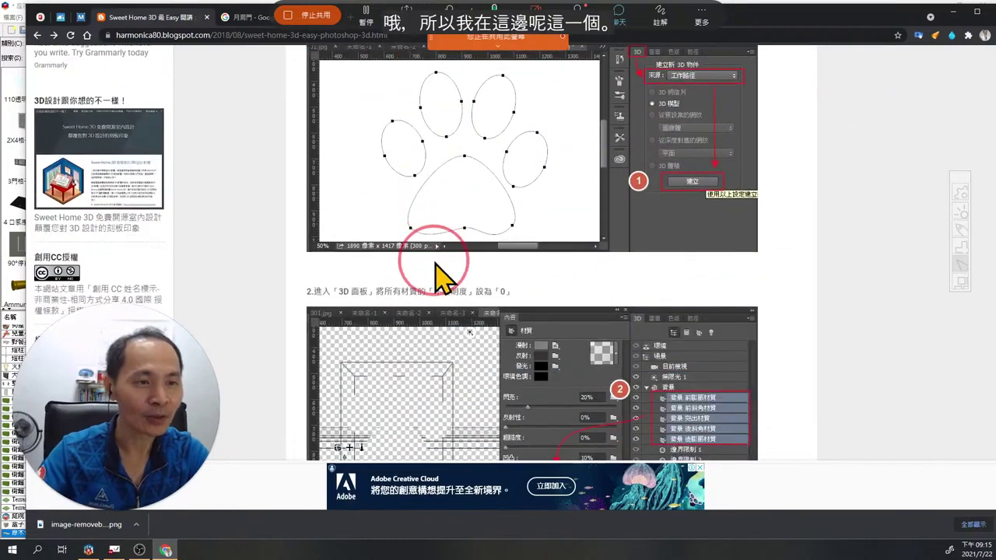
scroll(695, 284, down, 12)
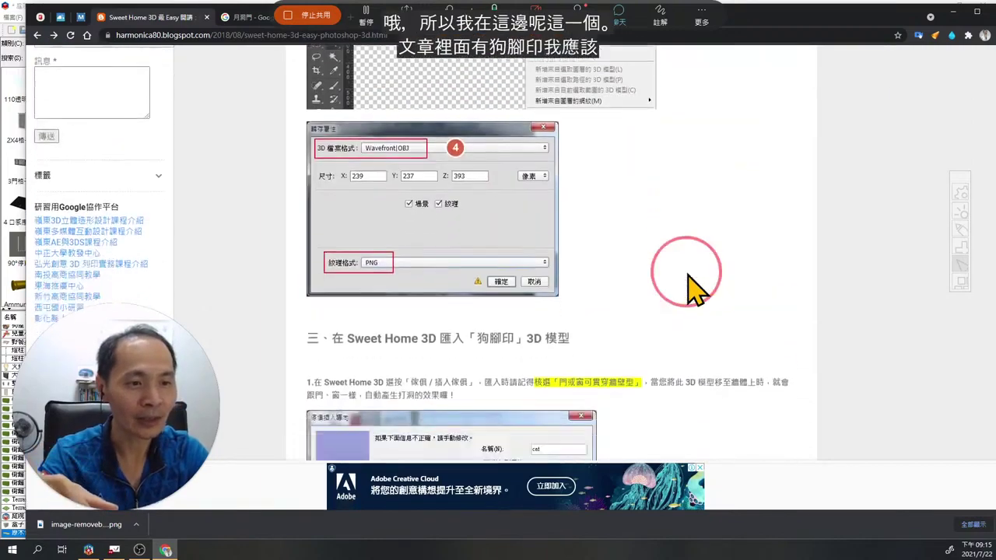
scroll(695, 284, down, 15)
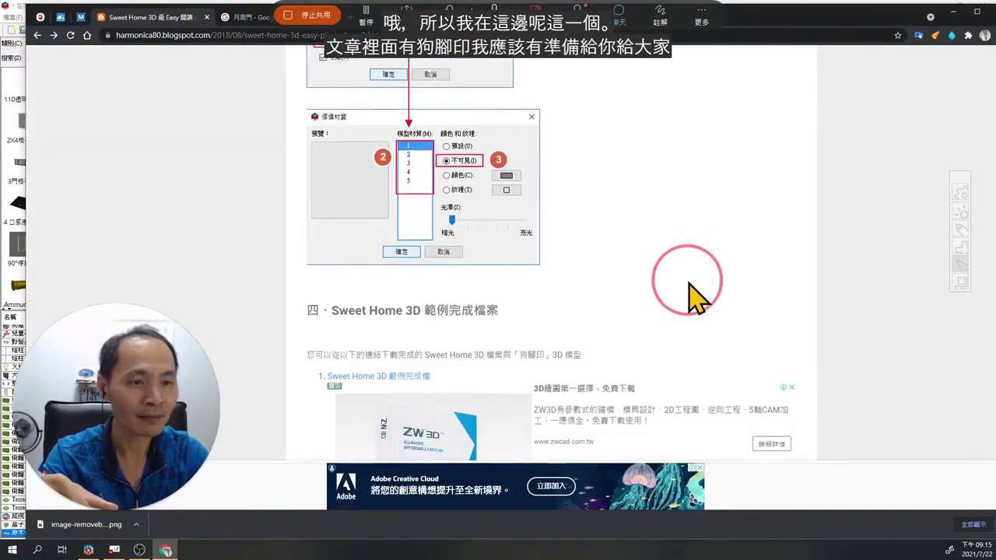
scroll(635, 274, up, 3)
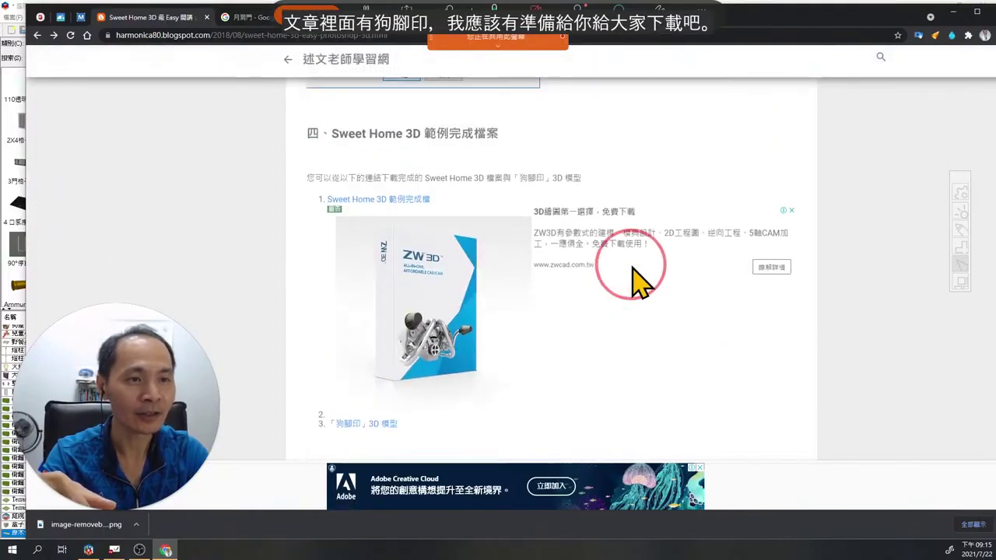
scroll(632, 269, down, 2)
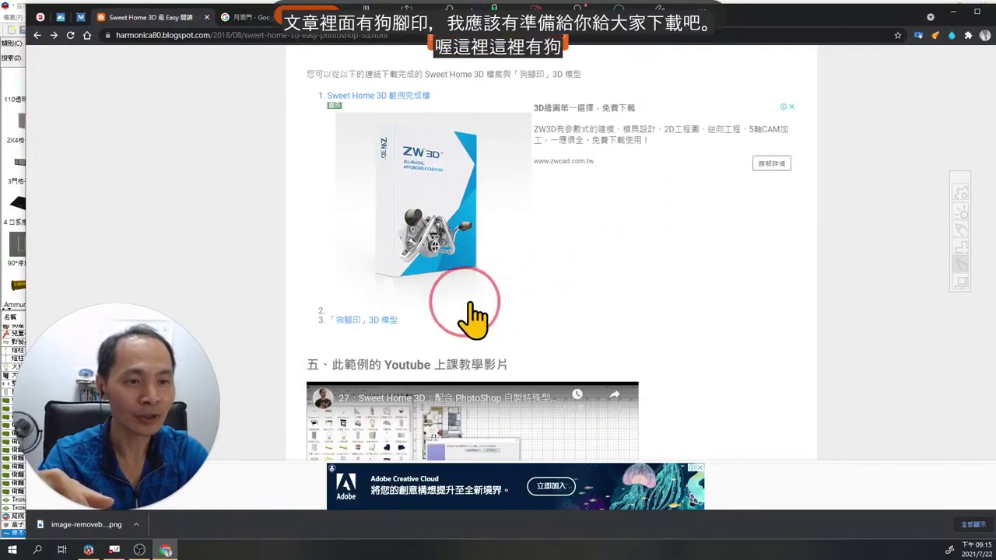
right_click(389, 328)
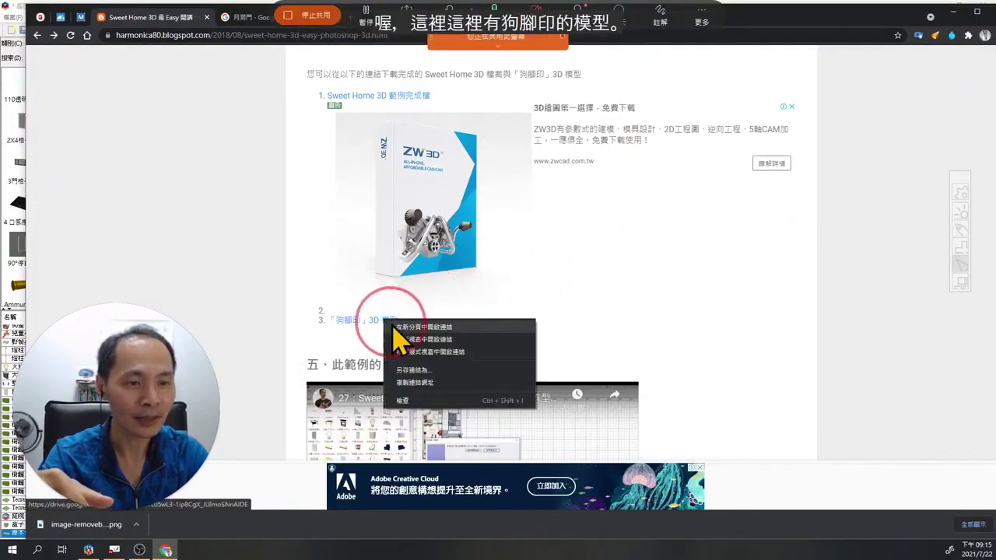
click(413, 376)
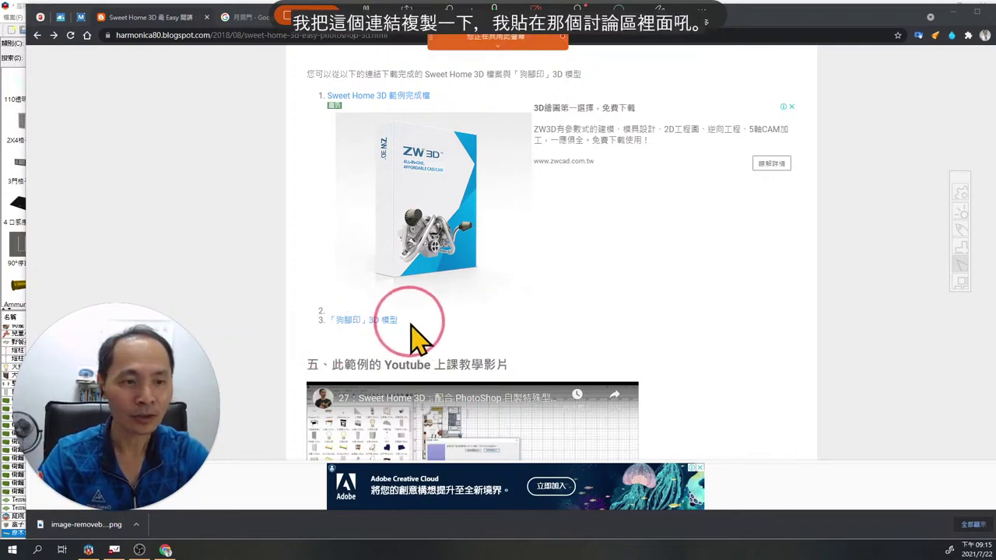
drag(399, 320, 329, 321)
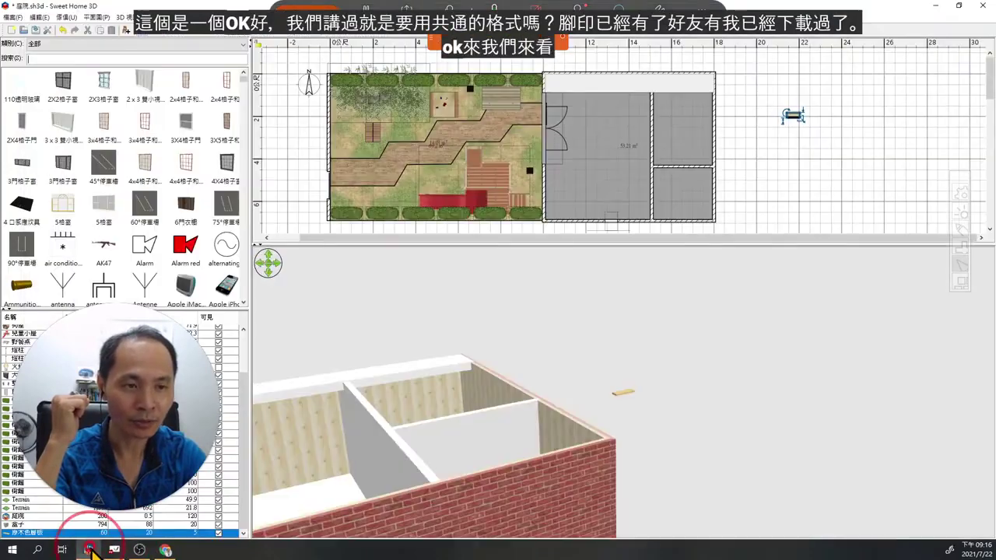
Switch to Sweet Home 3D and start a furniture import with the downloaded paw-print model, keeping its orientation and proceeding to its properties.
click(87, 550)
click(291, 131)
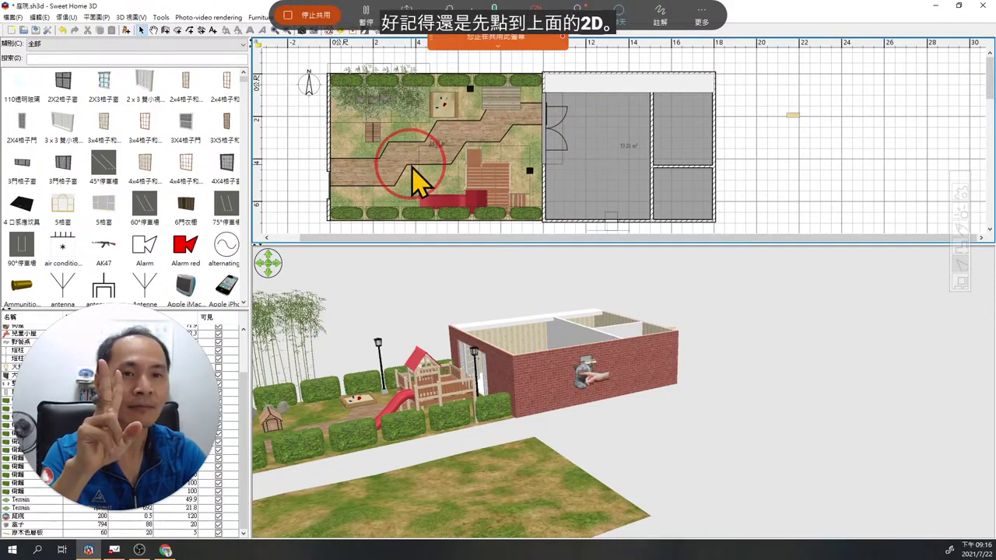
click(67, 18)
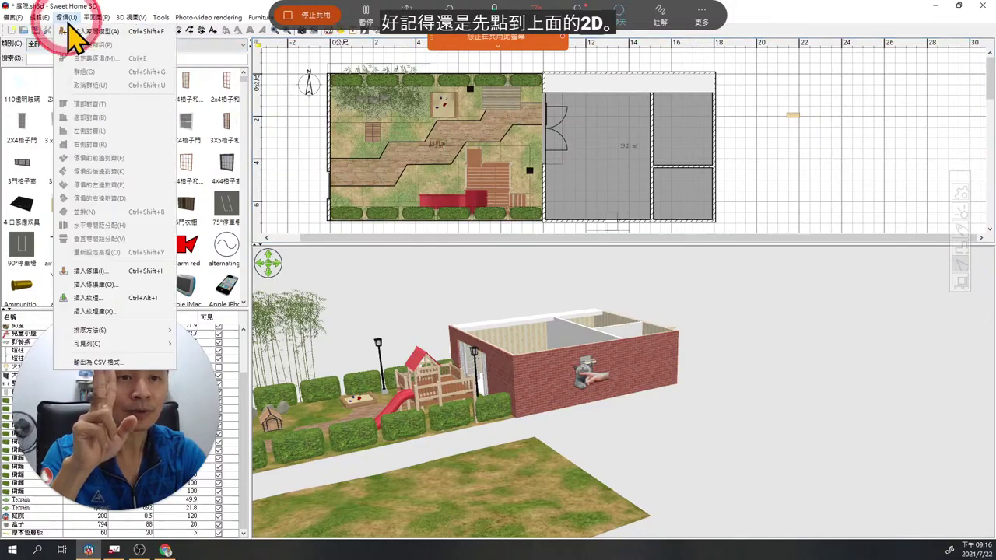
click(127, 272)
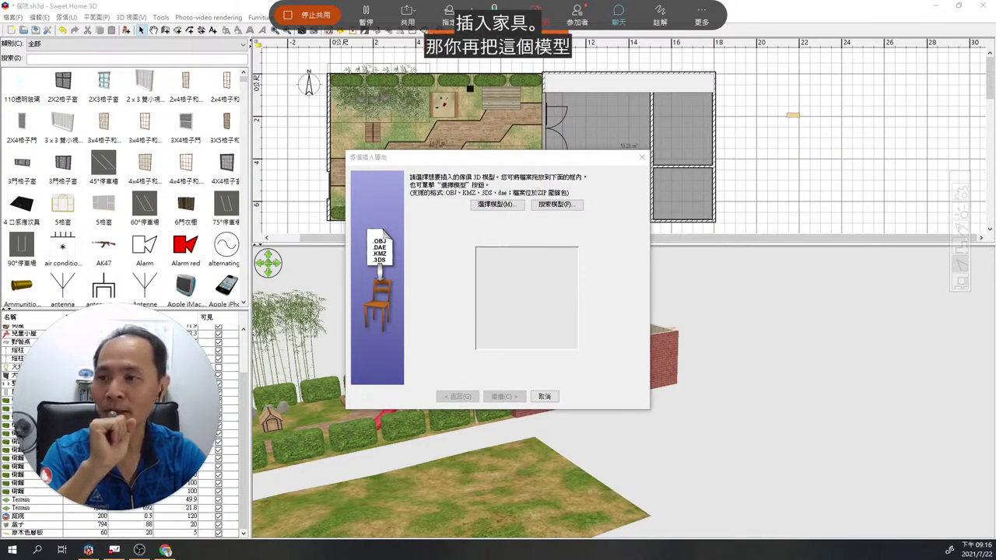
drag(49, 223, 548, 300)
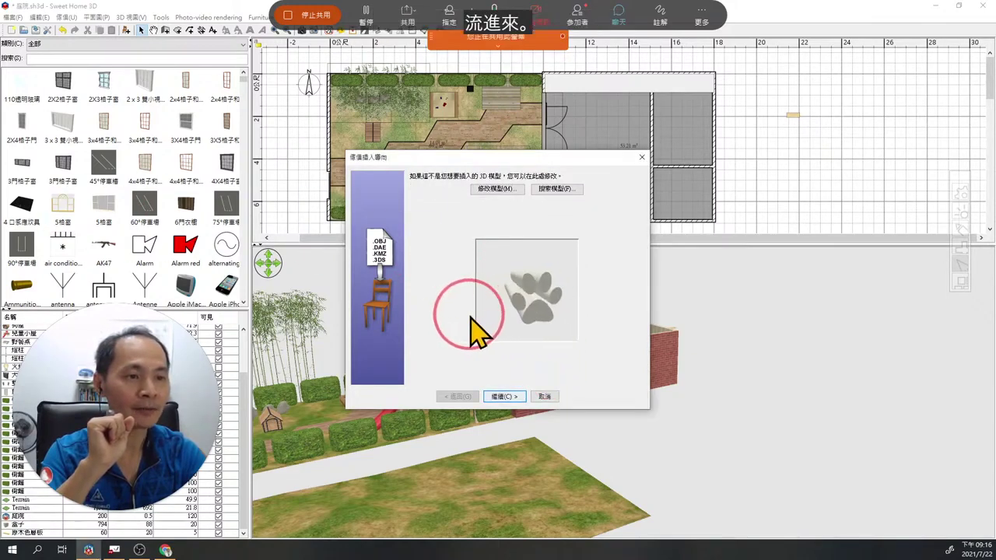
drag(470, 315, 540, 317)
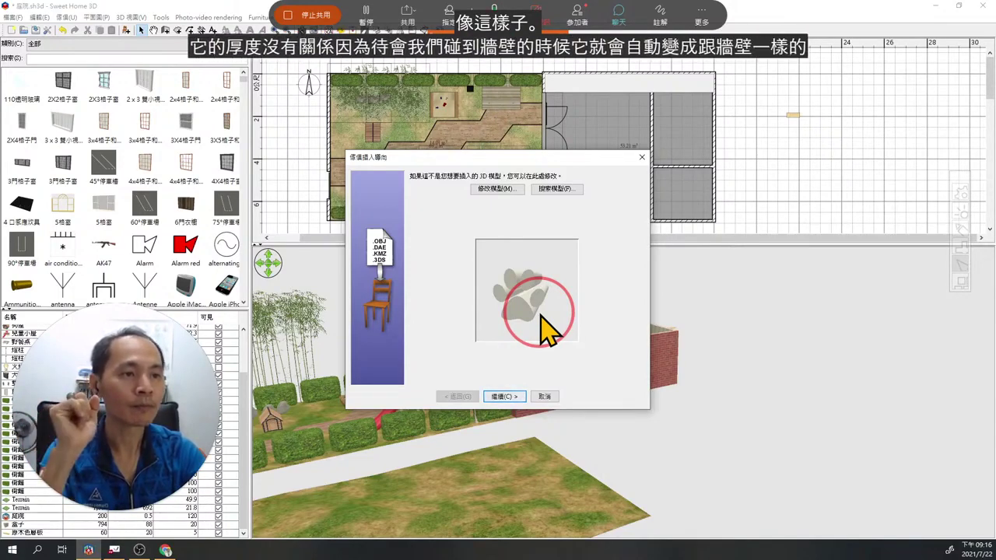
click(507, 397)
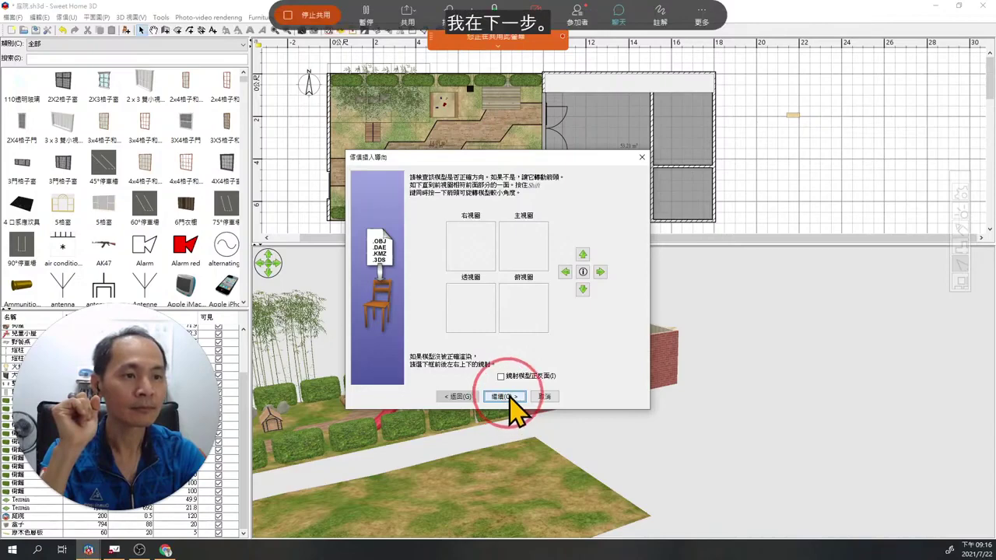
click(506, 396)
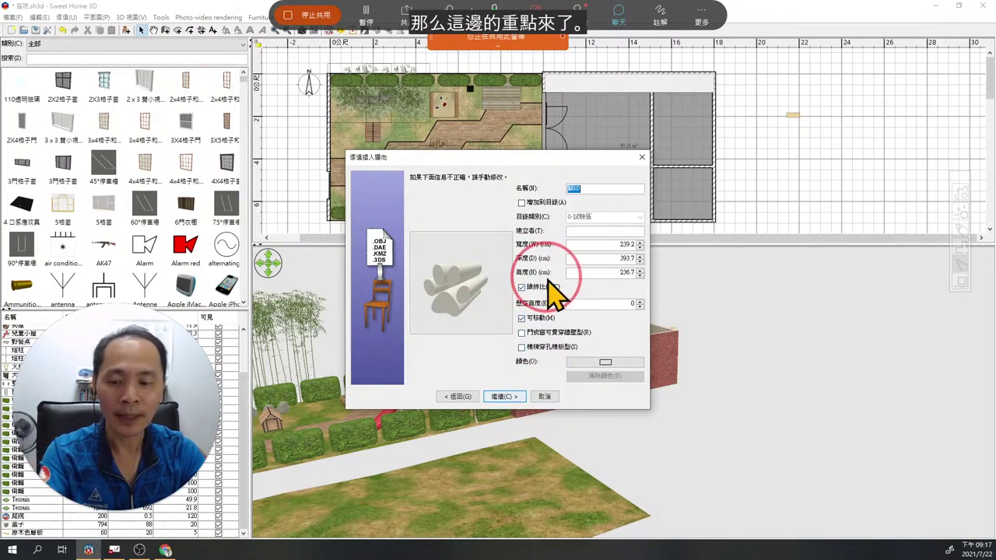
Capture the furniture import wizard as a pinned screenshot and enlarge it for explanation.
key(F1)
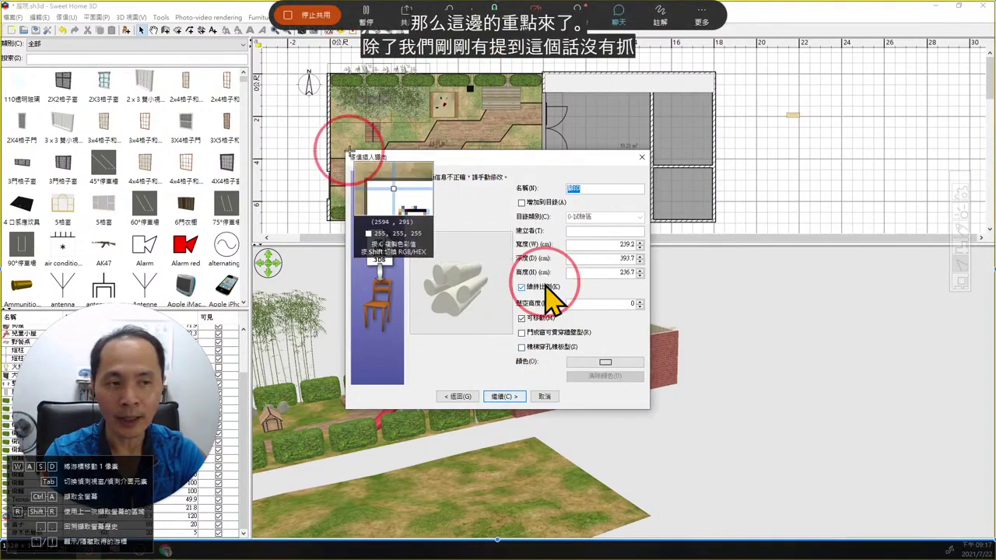
drag(346, 151, 645, 401)
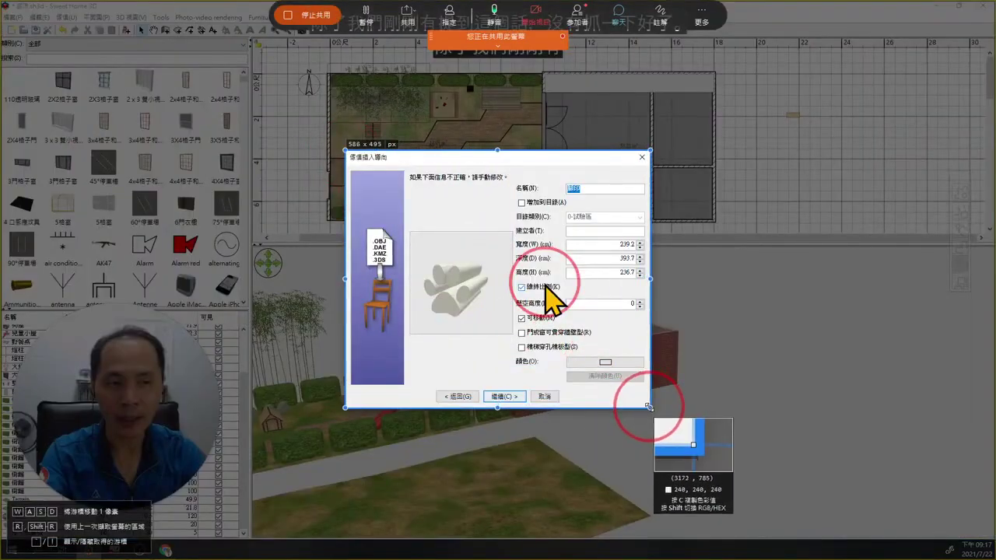
click(607, 427)
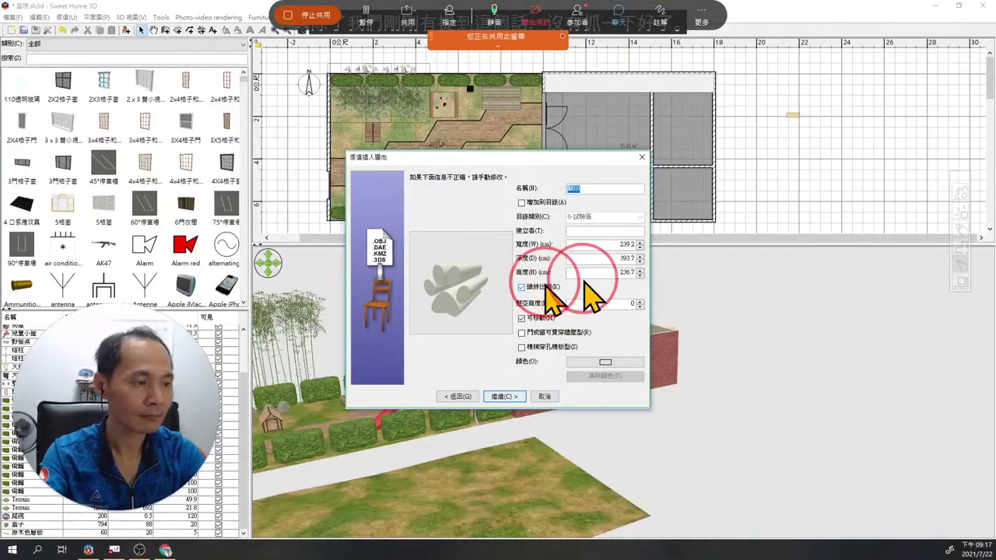
scroll(596, 291, up, 9)
drag(591, 316, 496, 194)
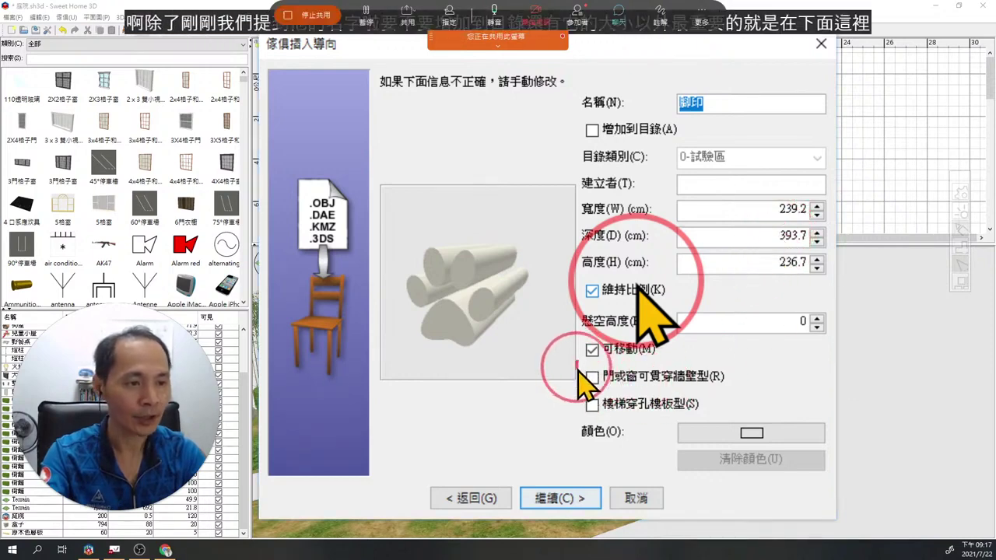
Mark the 門或窗可貫穿牆壁型 and 樓梯穿孔樓板型 options on the enlarged screenshot, then close the pinned image.
mouse_move(578, 366)
mouse_down()
mouse_move(722, 364)
mouse_move(734, 418)
mouse_move(717, 429)
mouse_move(577, 434)
mouse_up()
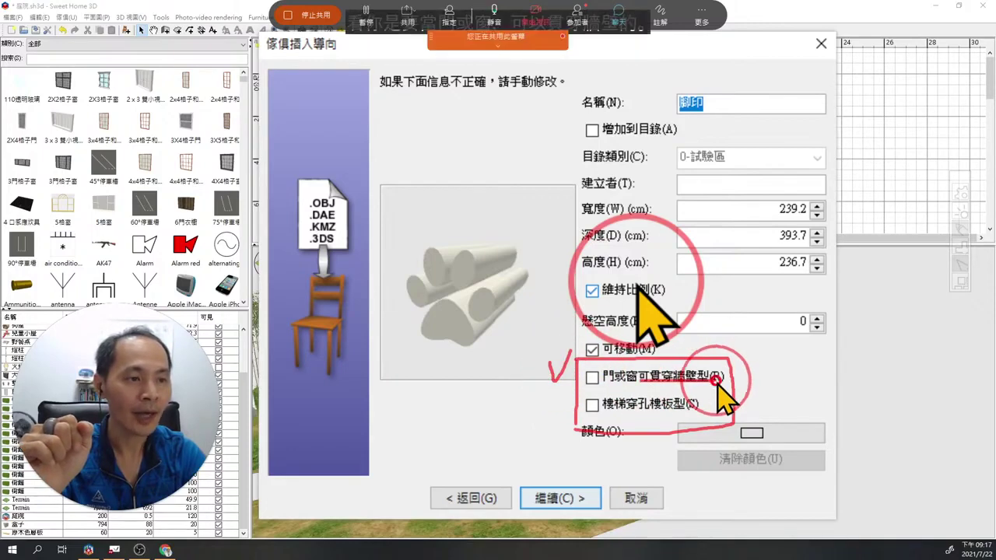
drag(639, 383, 712, 381)
drag(604, 413, 677, 412)
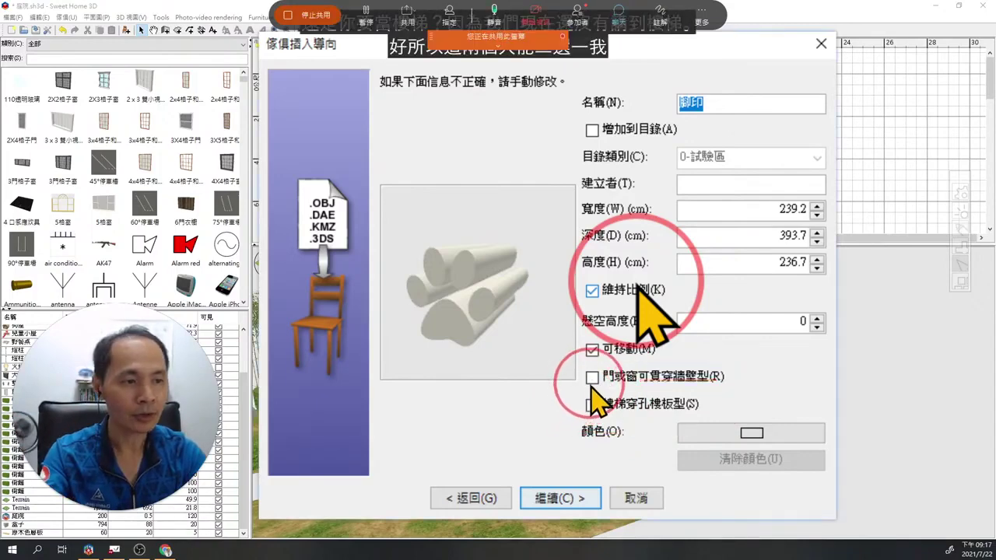
right_click(611, 364)
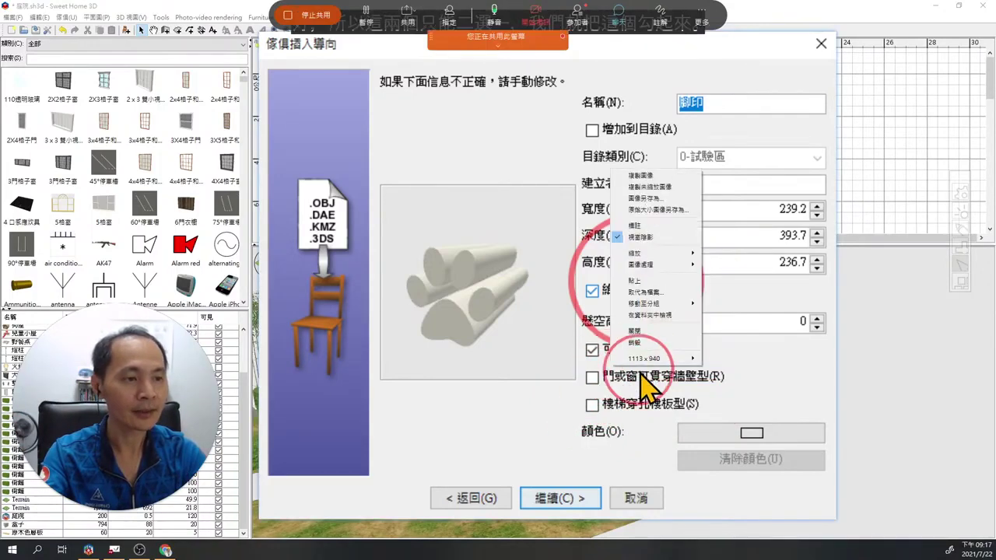
click(634, 331)
Enable 門或窗可貫穿牆壁型 for the imported 腳印 model and finish the import.
click(522, 332)
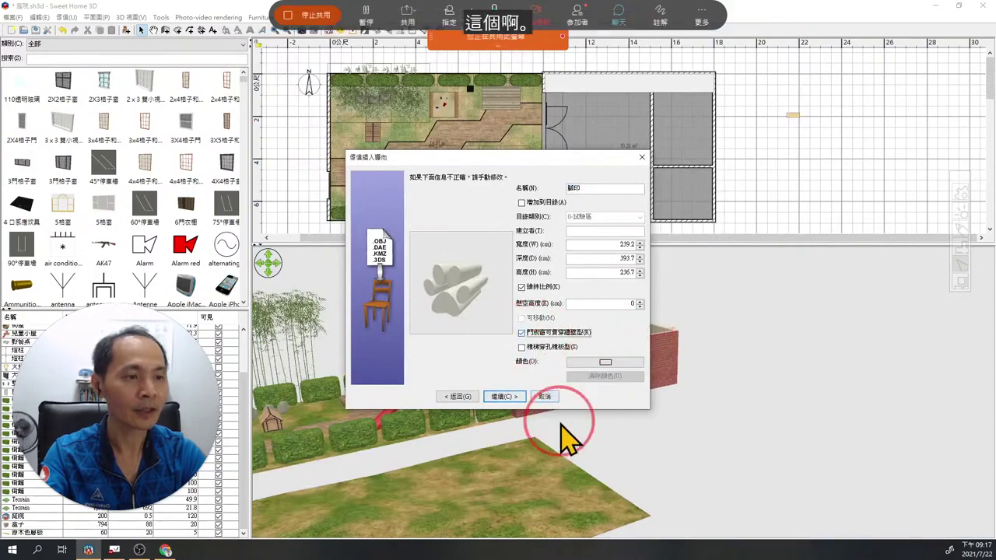
click(504, 397)
click(504, 397)
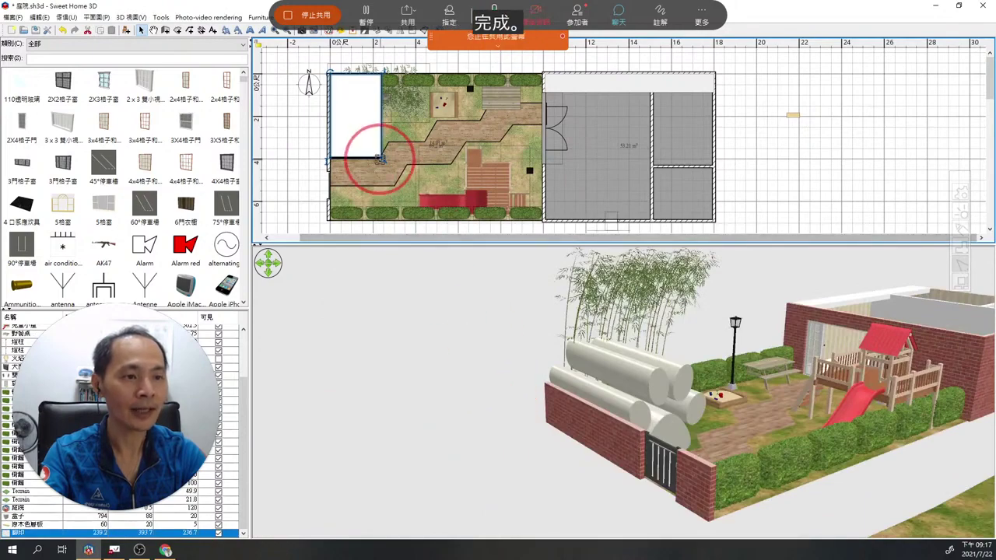
Move the paw-print model from the garden corner into the house's lower brick wall in the plan, near the cat picture.
drag(657, 409, 666, 444)
drag(355, 122, 594, 195)
click(670, 358)
drag(671, 358, 645, 427)
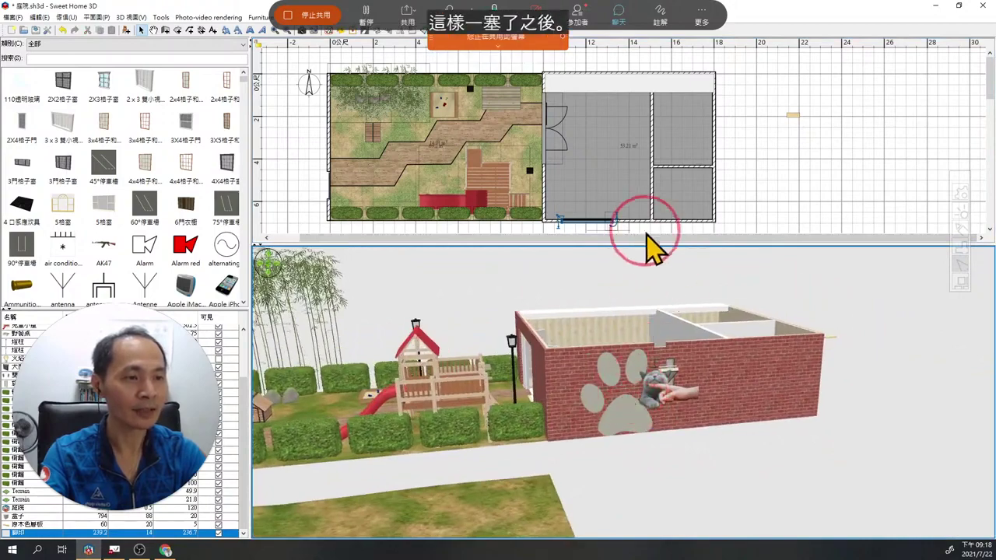
Move the window and the cat picture away from the paw print, placing them beyond the house's lower-right corner in the plan.
click(608, 217)
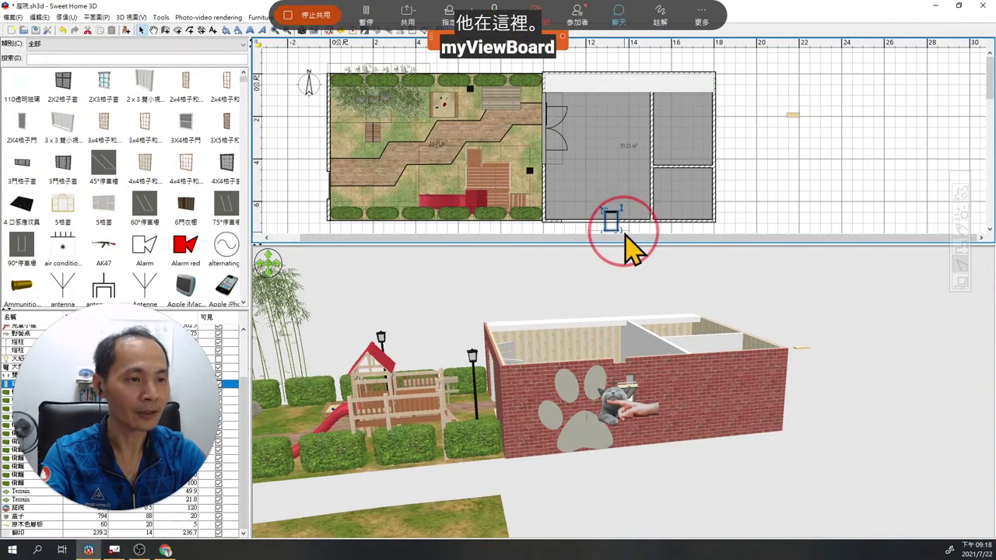
drag(638, 228, 757, 218)
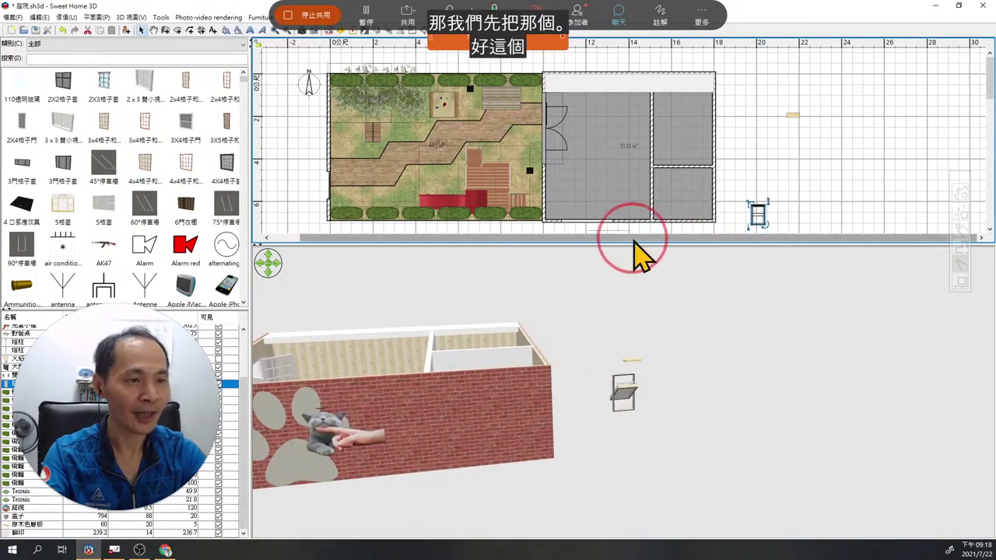
drag(618, 230, 722, 229)
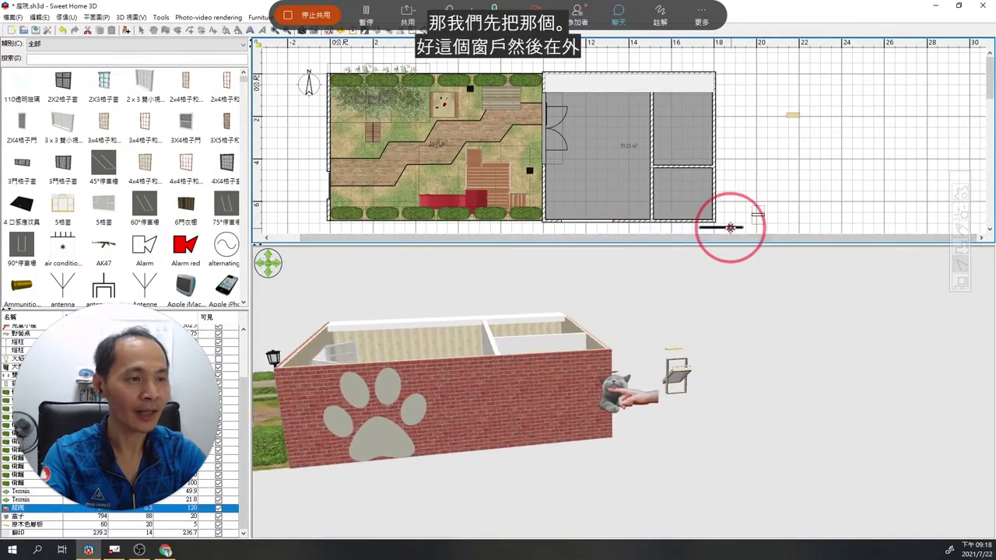
Select the paw-print model in the house's lower wall and view it on the brick wall in 3D.
click(586, 223)
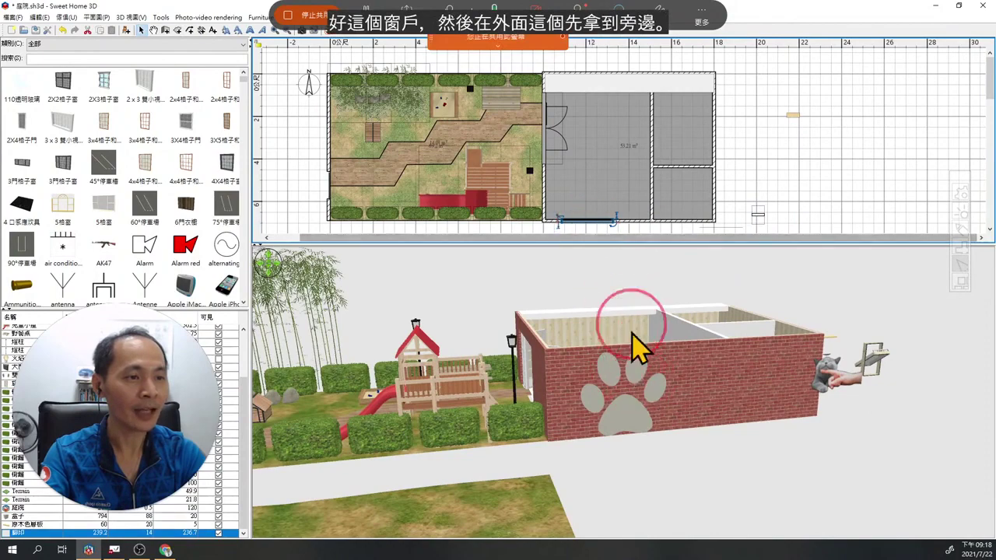
drag(628, 378, 634, 440)
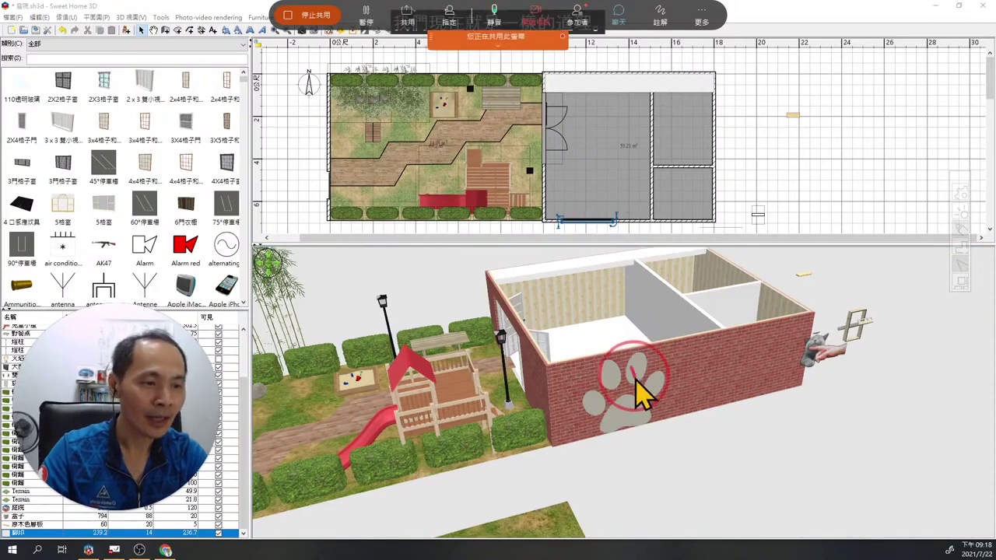
mouse_move(657, 401)
mouse_down()
mouse_move(627, 404)
mouse_move(649, 404)
mouse_move(608, 373)
mouse_move(631, 375)
mouse_move(588, 407)
mouse_move(611, 406)
mouse_up()
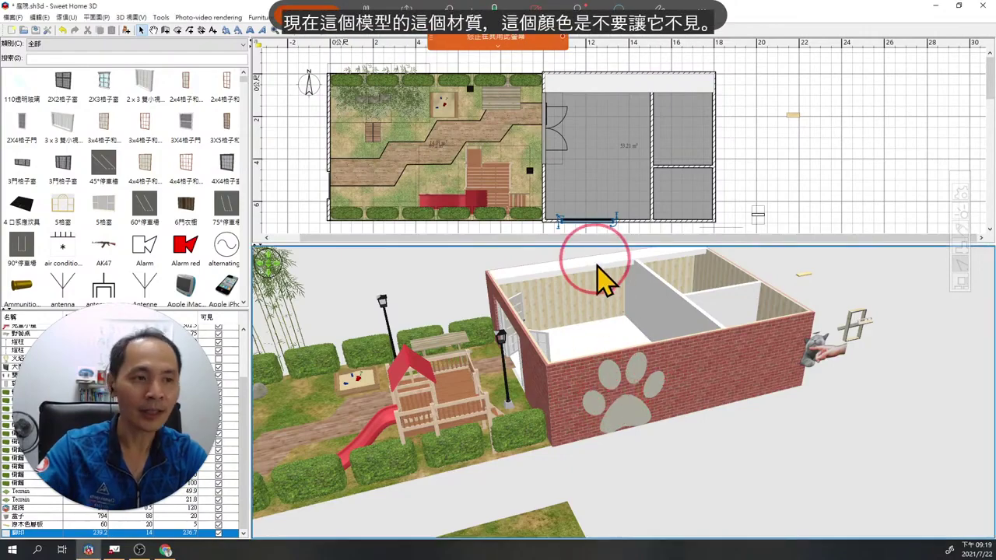
Set the paw-print model's default material to 不可見 and inspect the wall opening from other angles in 3D.
click(588, 224)
double_click(587, 223)
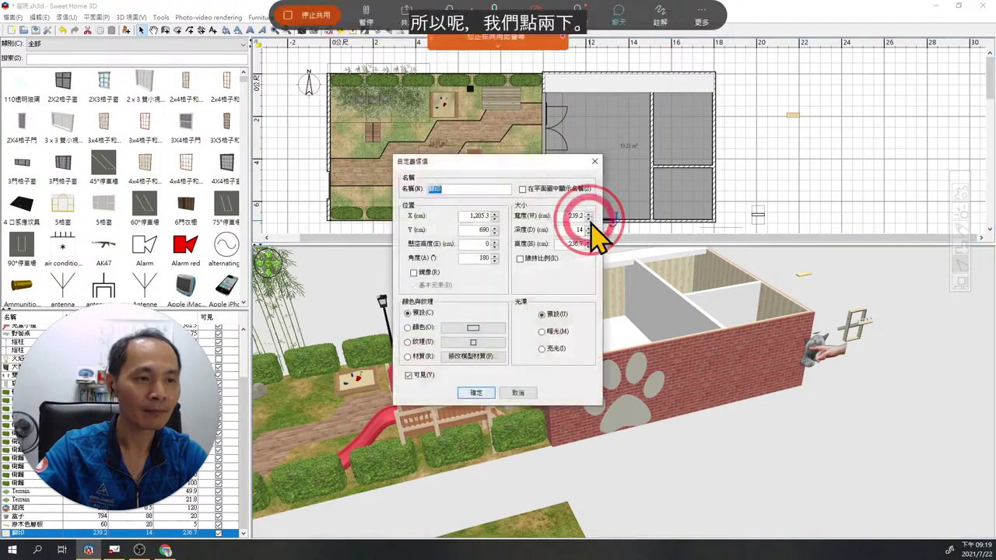
click(459, 342)
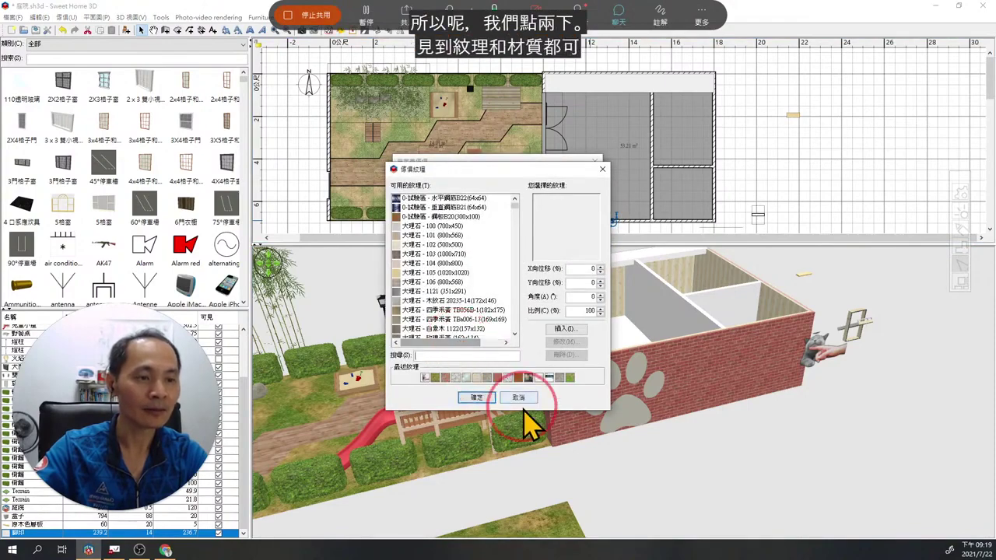
click(518, 394)
click(407, 356)
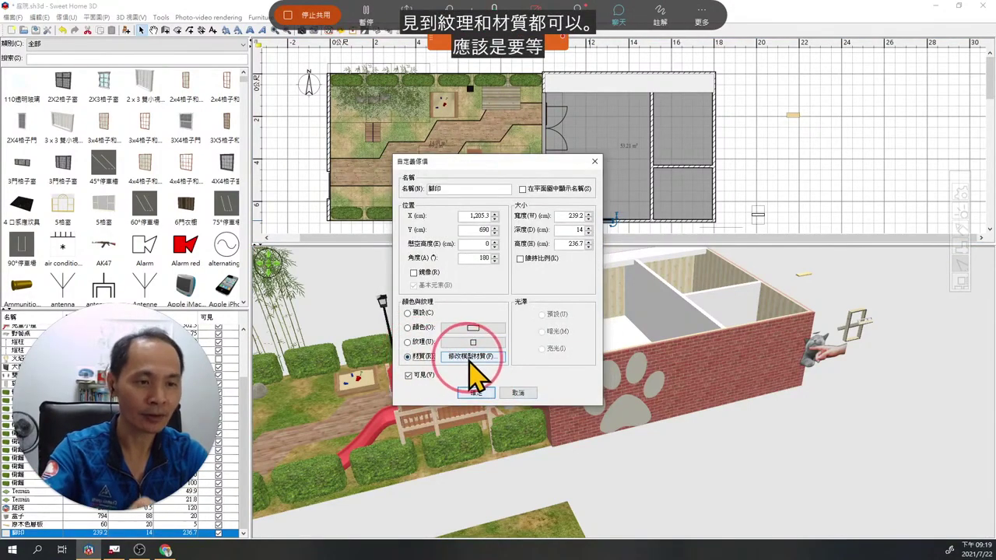
click(471, 357)
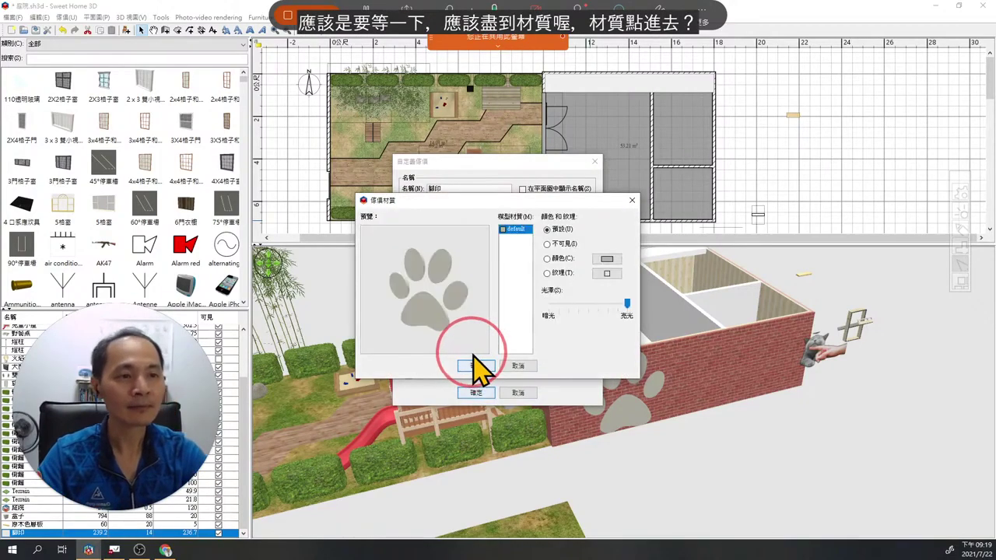
click(546, 244)
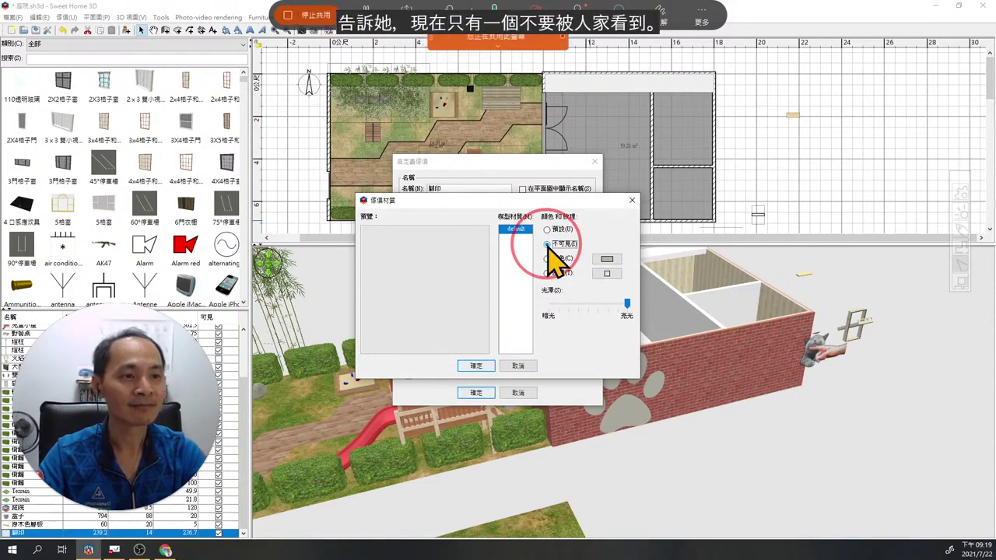
click(484, 368)
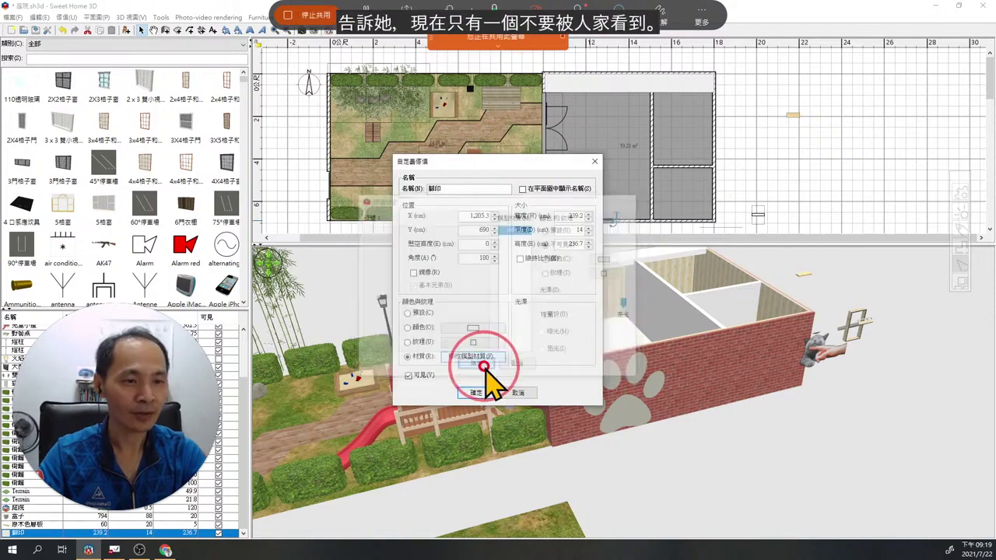
click(476, 392)
drag(588, 445, 707, 447)
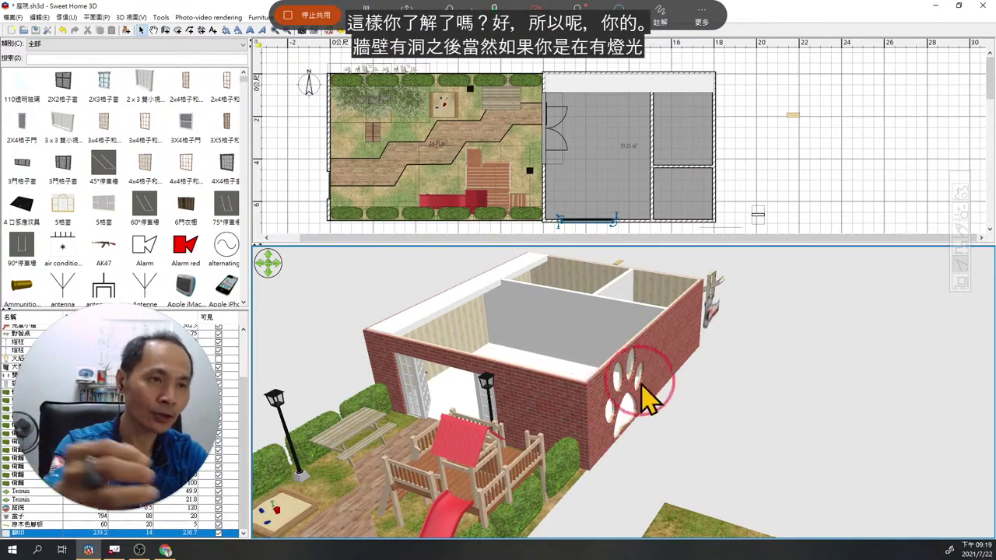
drag(698, 440, 634, 415)
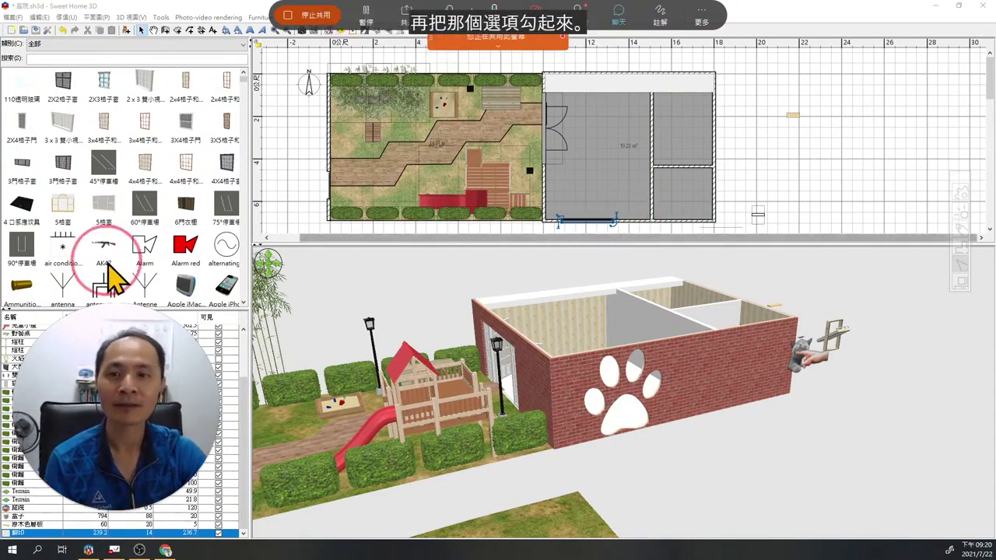
Open the meeting chat, move it clear of the plan, read the participants' messages and close it.
click(618, 15)
drag(535, 116, 836, 45)
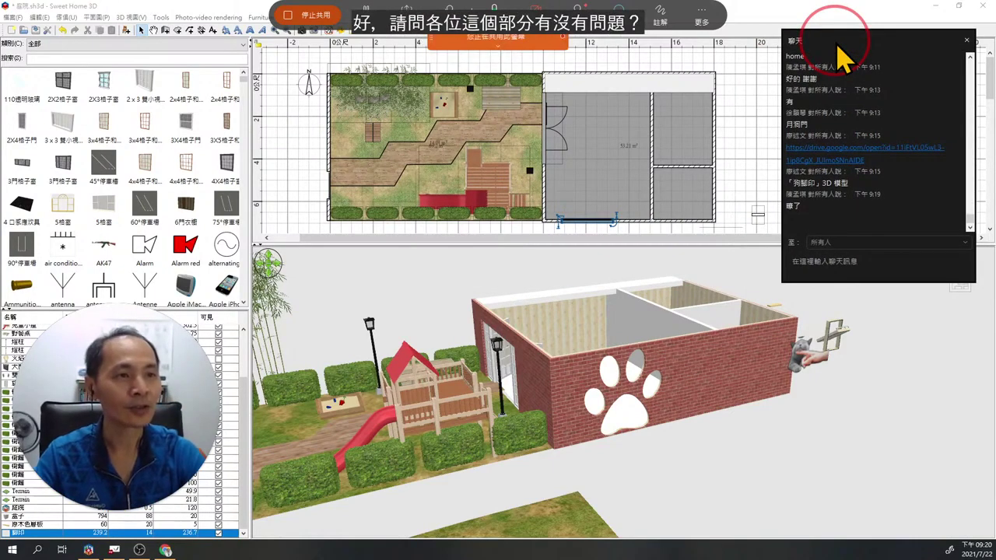
click(425, 365)
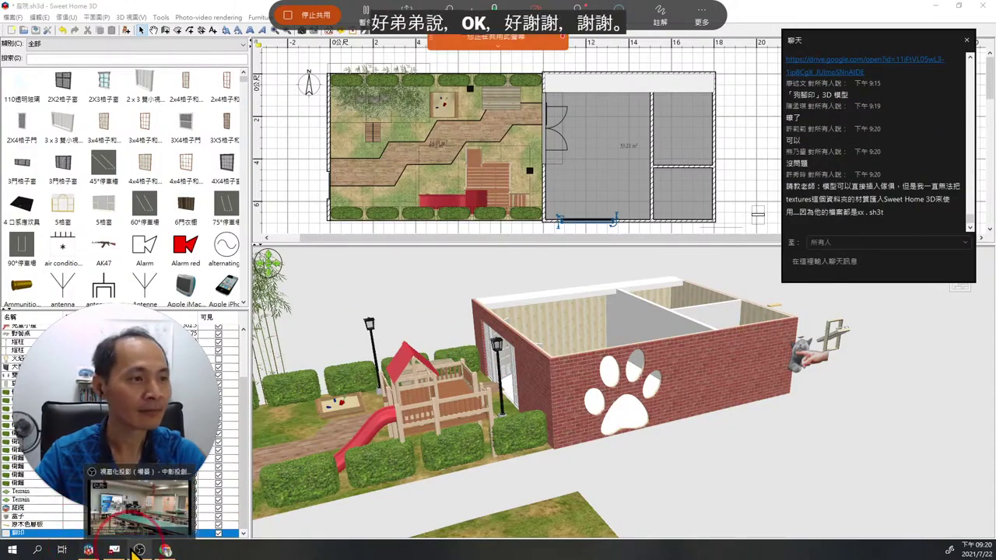
click(874, 47)
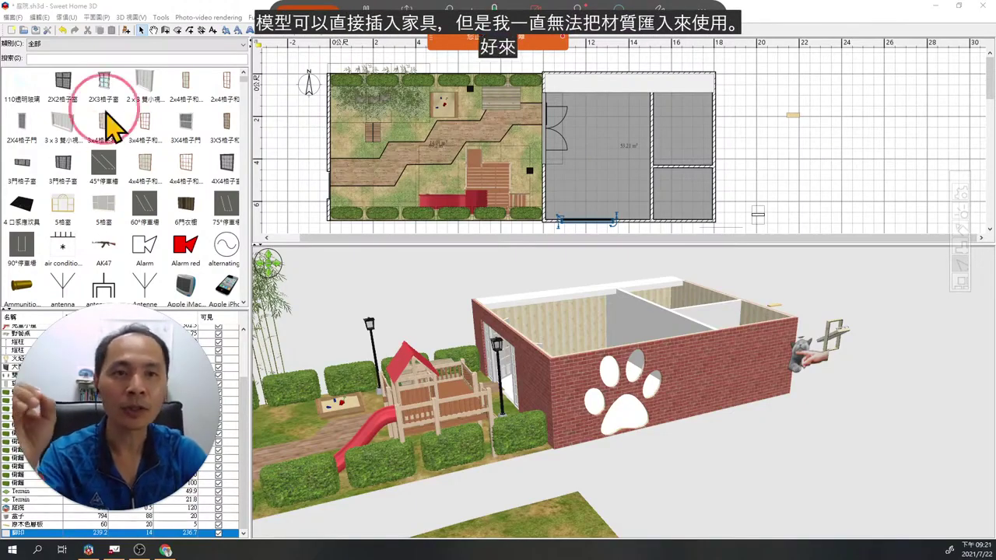
Start importing a texture library and browse the computer's drives to Transcend (I:).
click(69, 18)
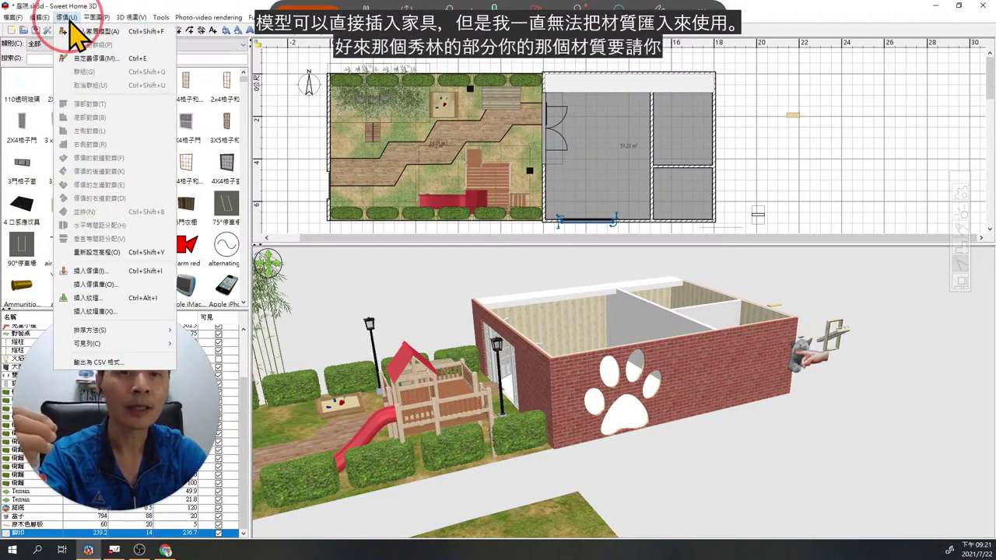
click(109, 312)
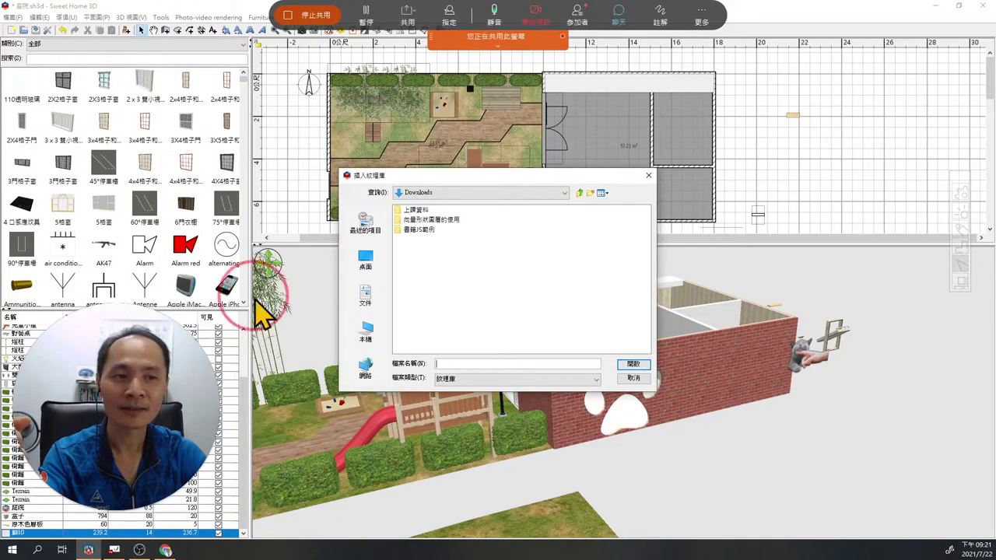
click(367, 333)
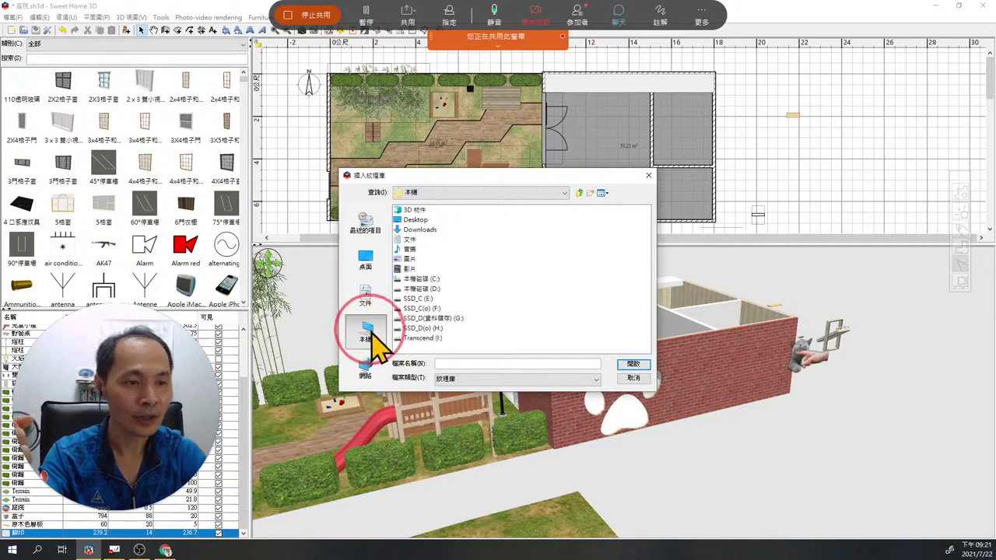
double_click(428, 328)
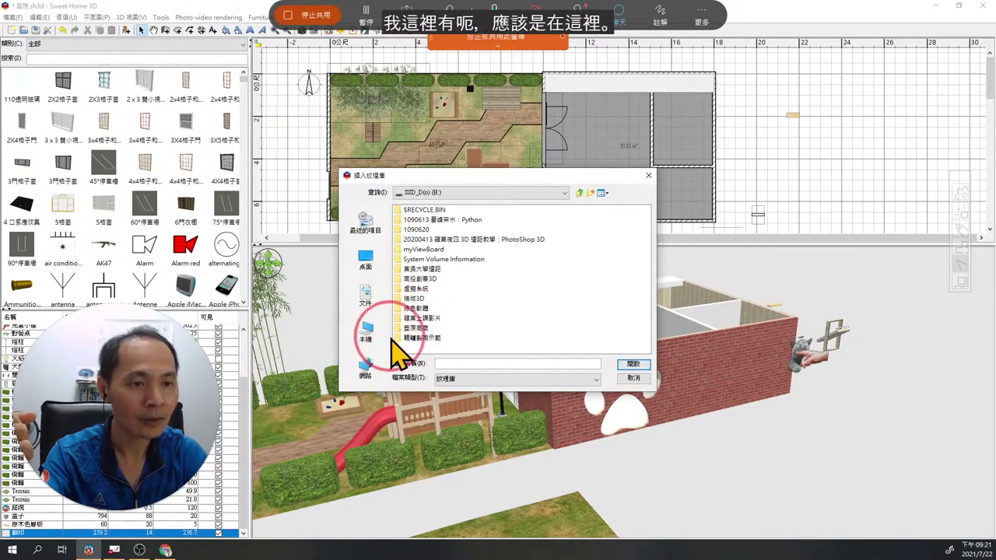
click(368, 333)
click(423, 338)
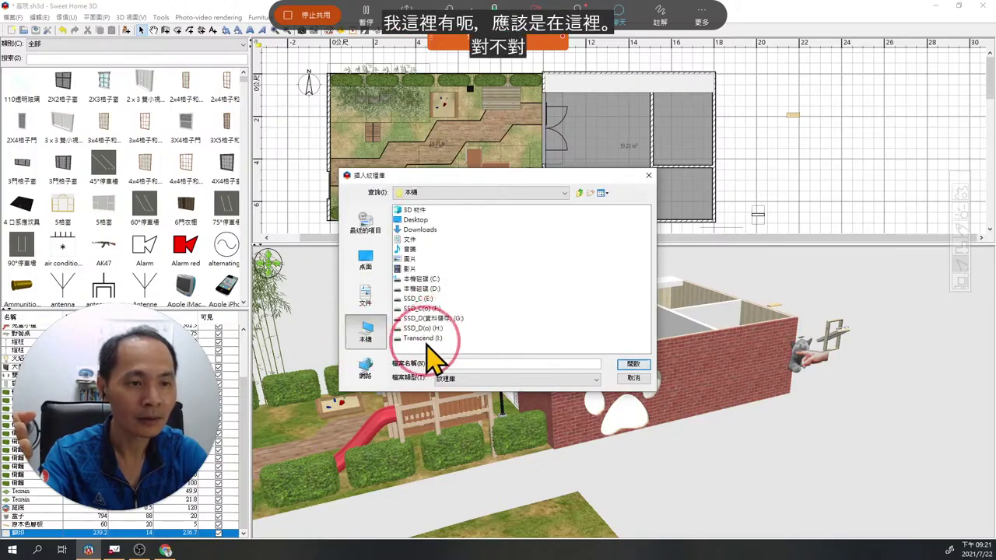
double_click(425, 337)
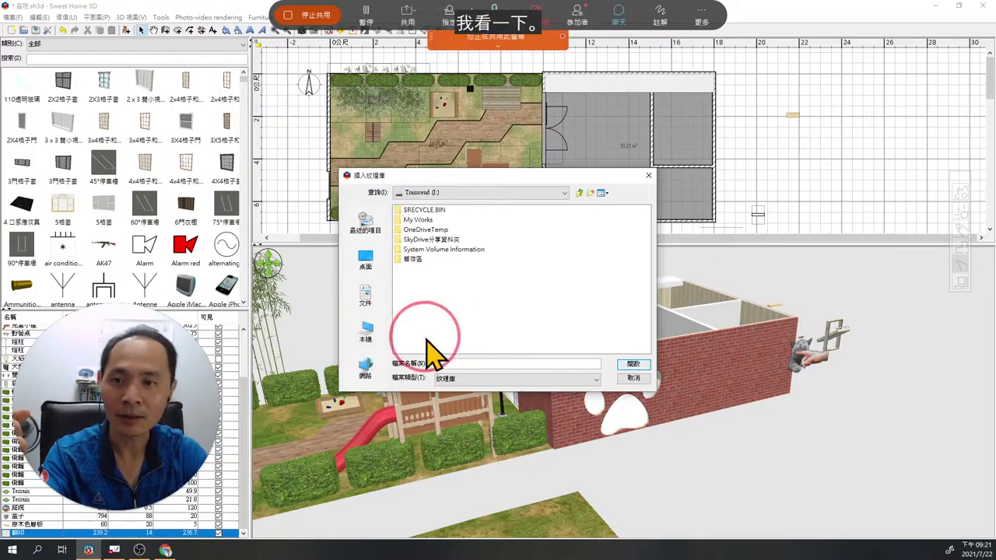
Browse to the textures folder in Sweet Home 3D 材質、外掛與模型檔, select 磁地磚.sh3t, and cancel the texture library import.
double_click(414, 262)
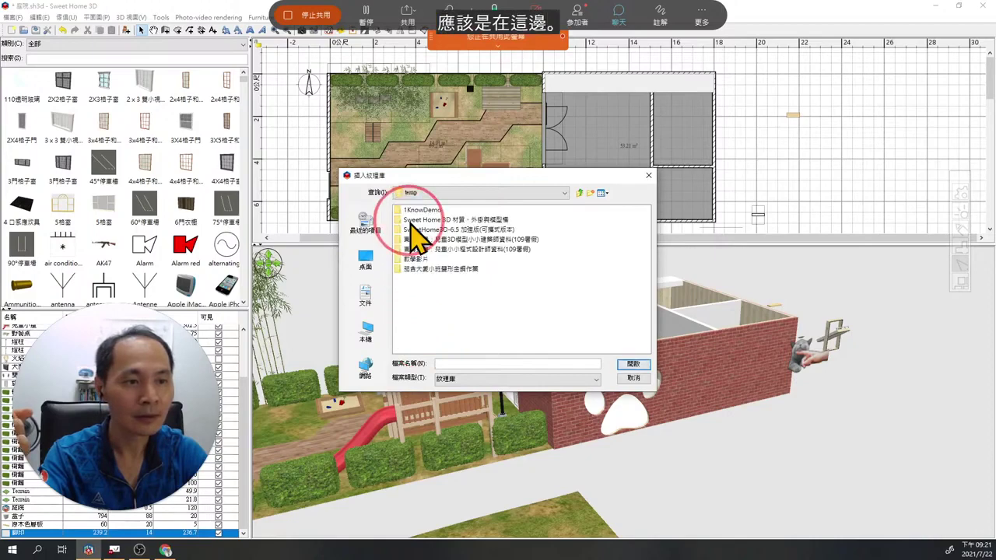
double_click(413, 220)
click(413, 230)
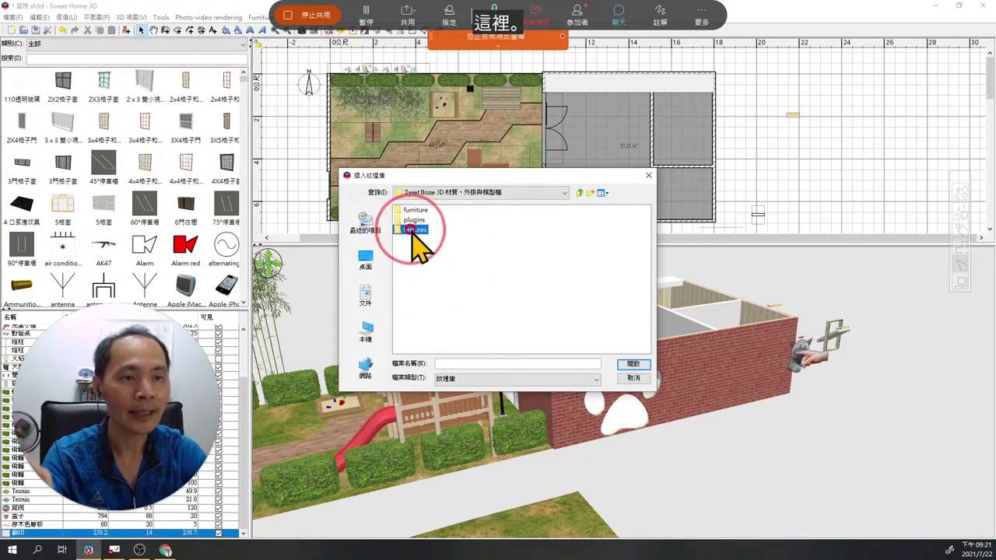
double_click(411, 230)
click(453, 211)
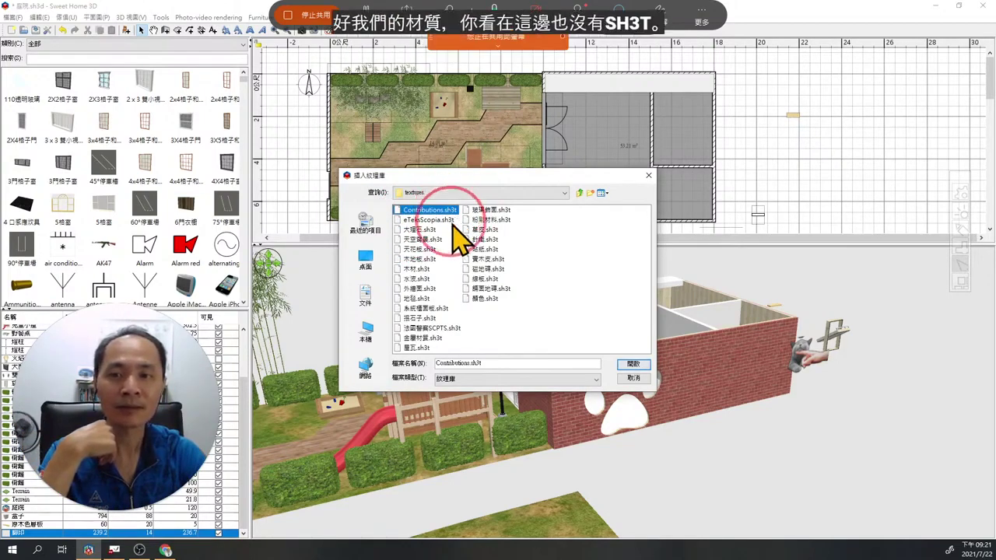
click(487, 270)
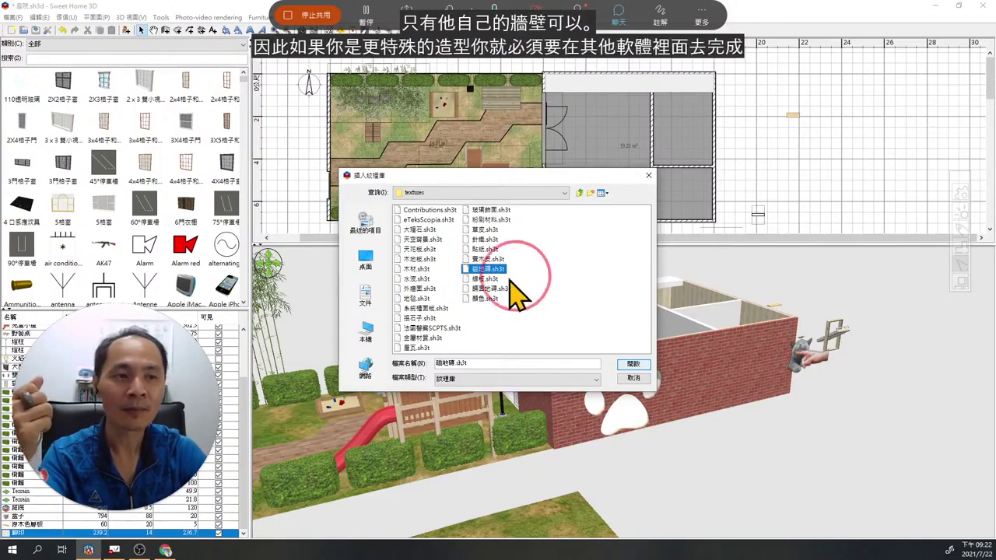
click(647, 176)
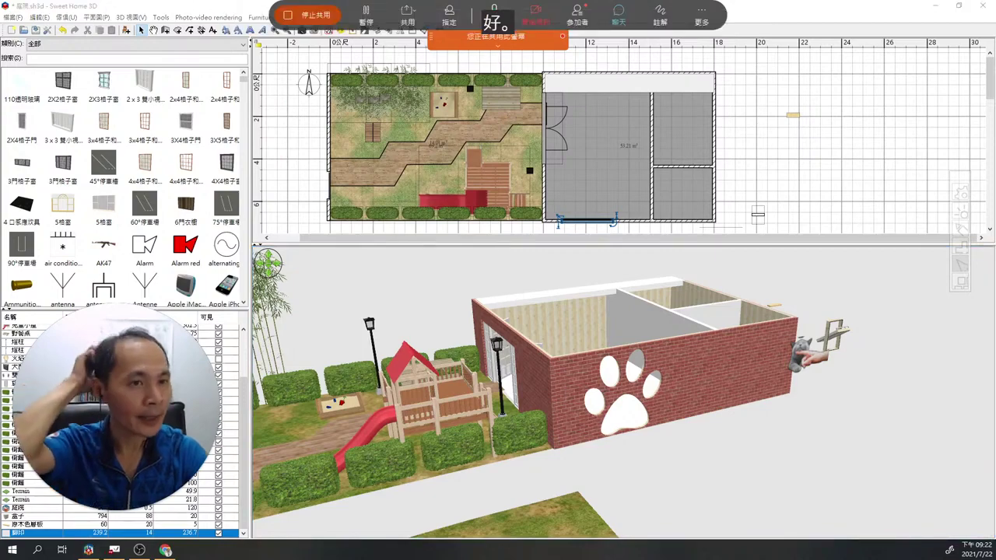
Switch to the course slides, view the 增加樓層、地下室 slide, and return to Sweet Home 3D.
click(114, 550)
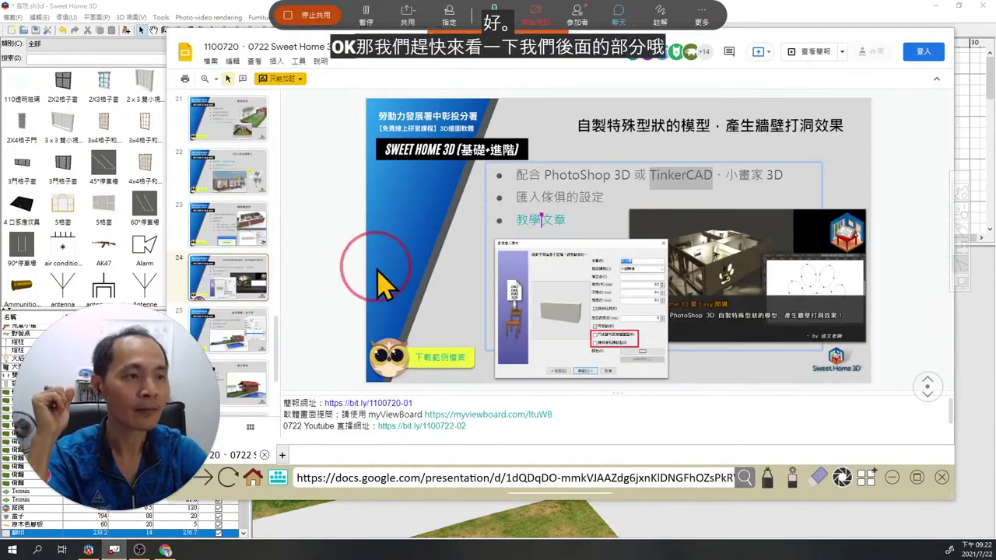
click(251, 326)
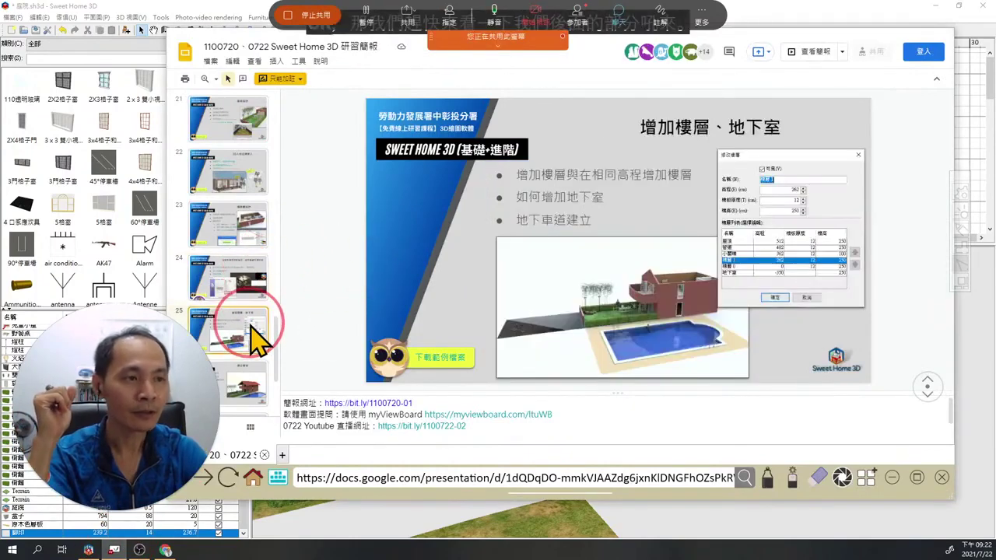
scroll(257, 338, down, 3)
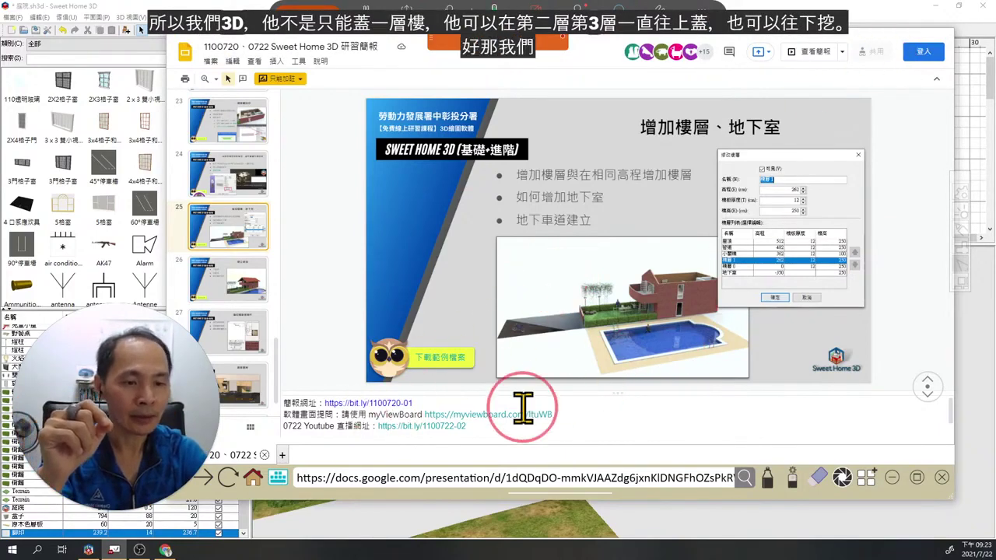
click(297, 536)
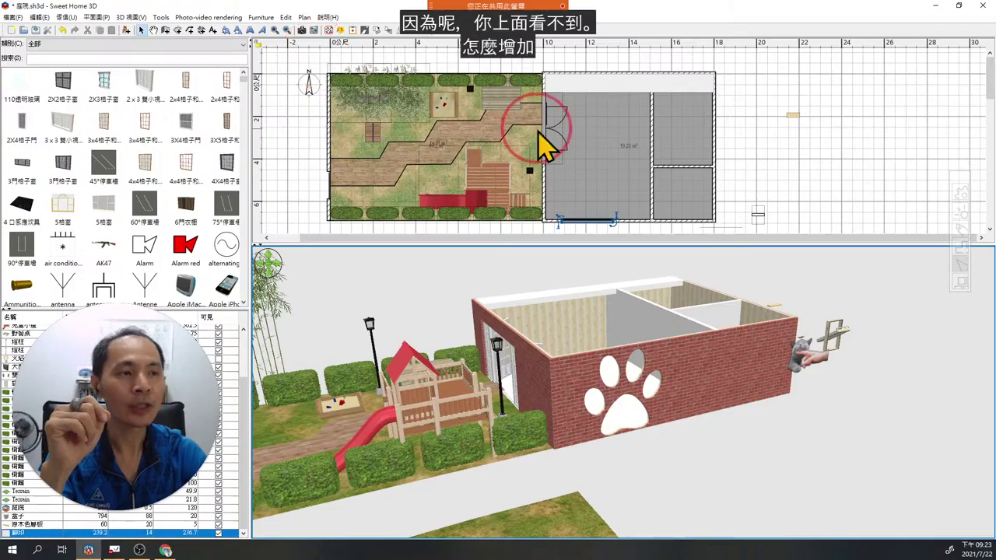
Add a new level to the house plan with the 增加樓層 command.
right_click(838, 109)
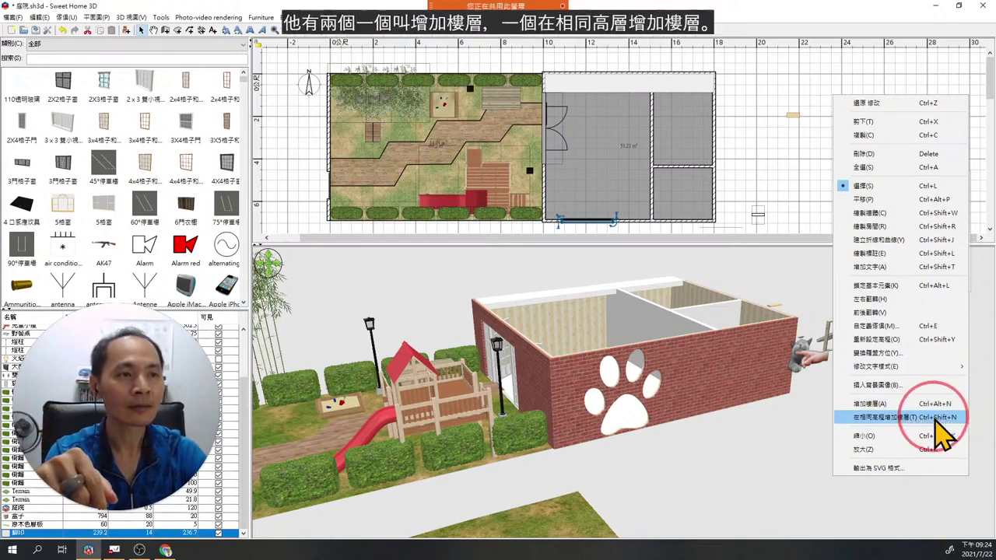
click(97, 18)
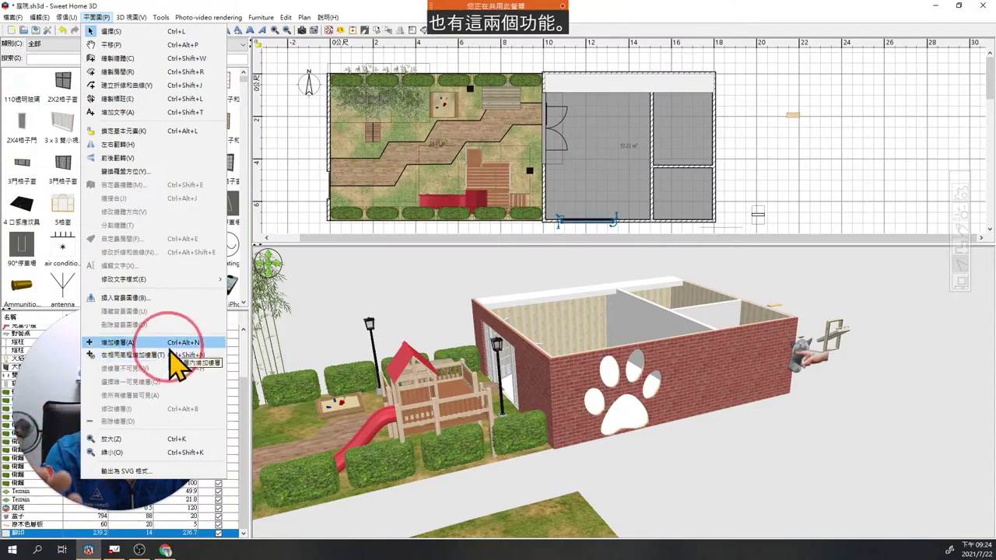
click(144, 345)
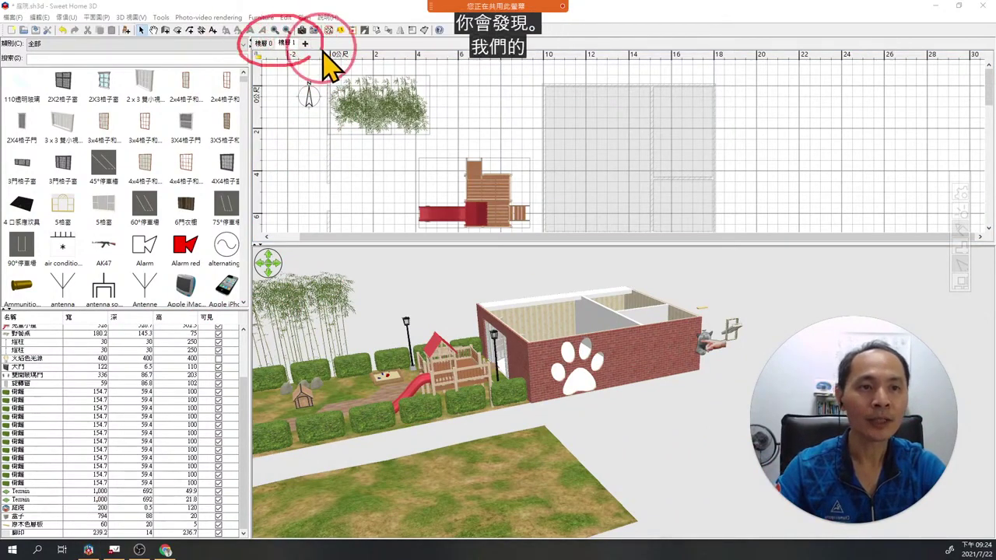
Mark the level tabs with an arrow, clear the annotation, and mark the brick wall's height as 250 in the 3D view.
mouse_move(404, 46)
mouse_down()
mouse_move(332, 49)
mouse_move(342, 31)
mouse_move(321, 55)
mouse_move(358, 55)
mouse_move(309, 53)
mouse_up()
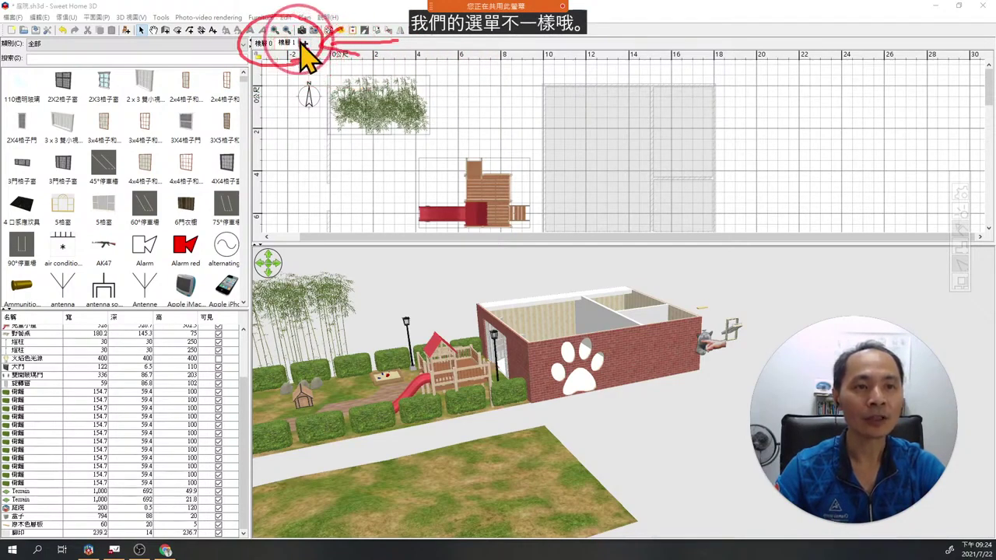
click(355, 141)
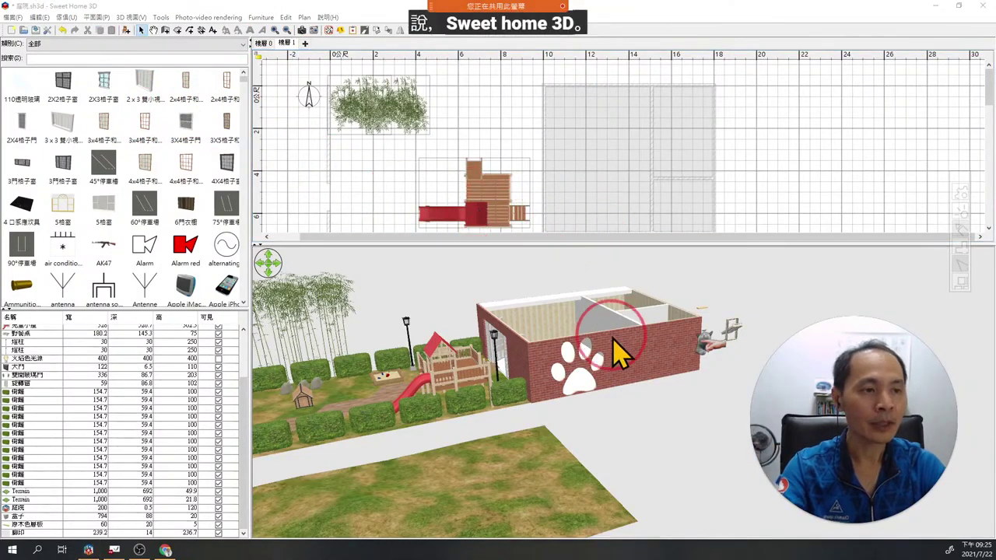
mouse_move(630, 343)
mouse_down()
mouse_move(619, 387)
mouse_move(641, 396)
mouse_move(635, 417)
mouse_move(663, 407)
mouse_move(663, 421)
mouse_move(688, 396)
mouse_move(679, 427)
mouse_move(695, 393)
mouse_up()
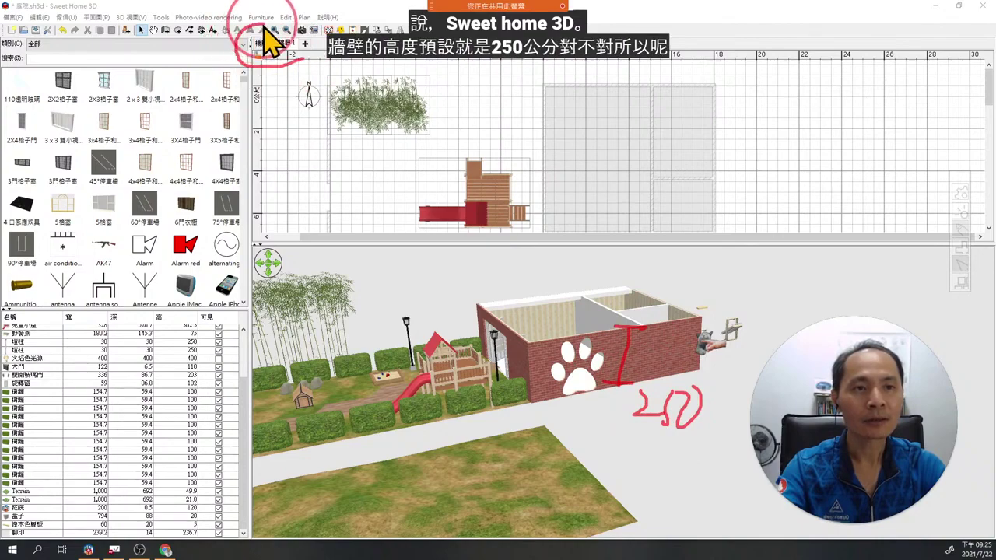
Open the properties of level 樓層 1 and pin an enlarged screenshot of the 修改樓層 dialog over it.
click(298, 61)
double_click(284, 43)
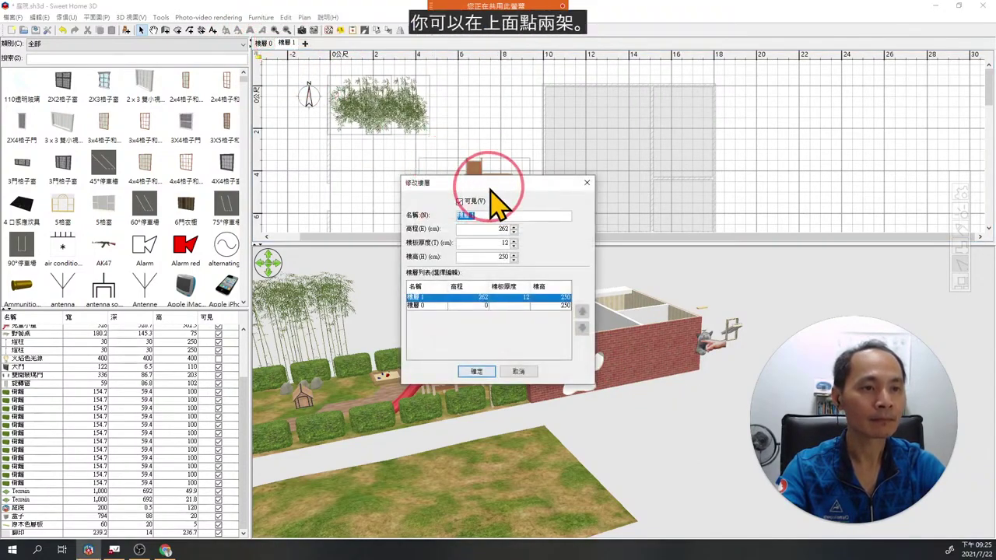
key(F1)
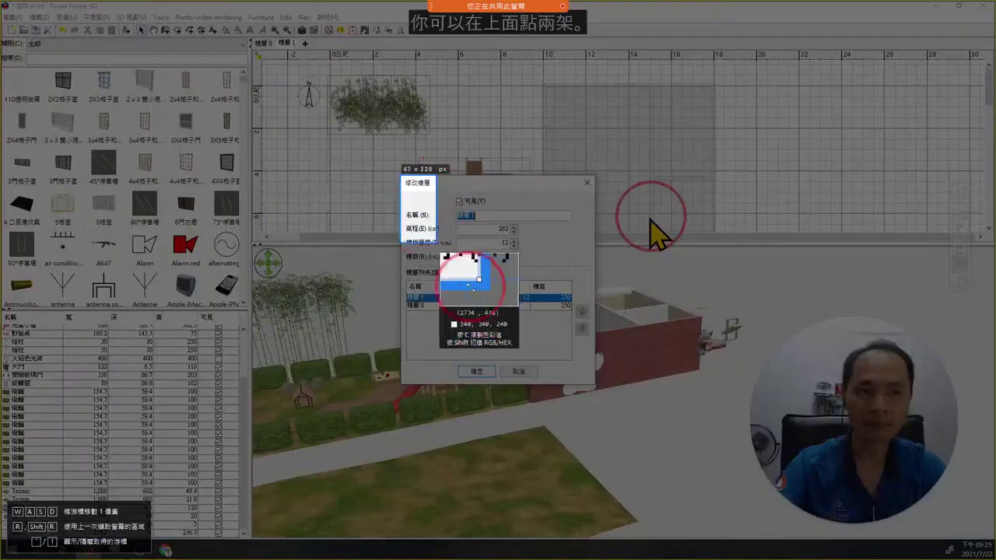
drag(435, 243, 594, 384)
click(551, 397)
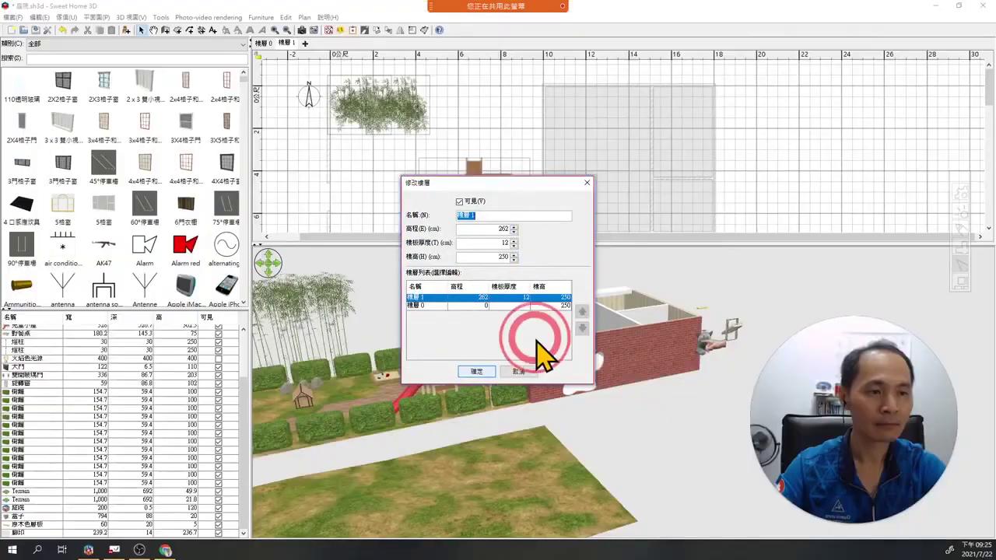
scroll(537, 335, up, 9)
drag(545, 319, 498, 261)
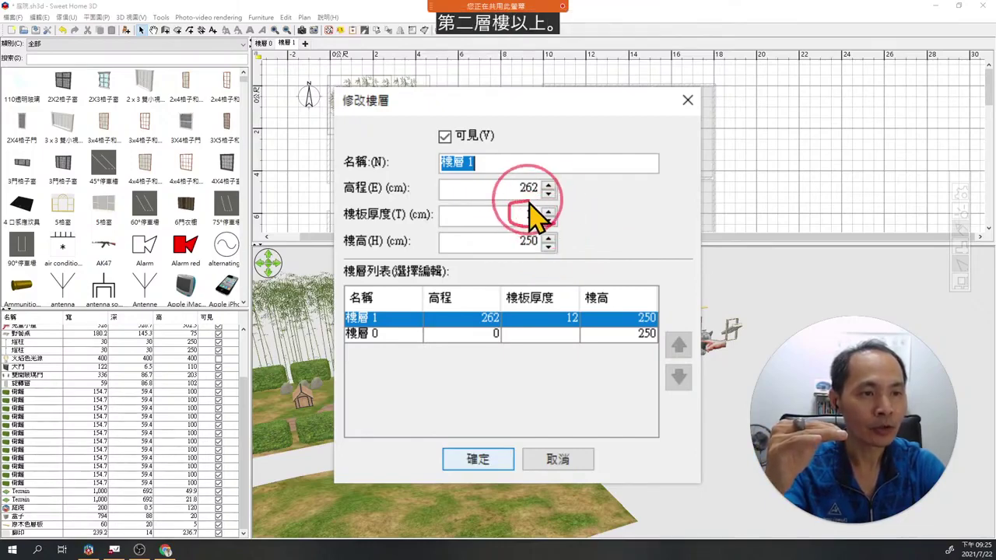
Circle the 樓板厚度 and 樓高 values and sketch a building section beside them, labelled 0, 250, 12 and 250.
mouse_move(530, 207)
mouse_down()
mouse_move(564, 216)
mouse_move(551, 229)
mouse_move(597, 223)
mouse_move(601, 210)
mouse_move(631, 225)
mouse_up()
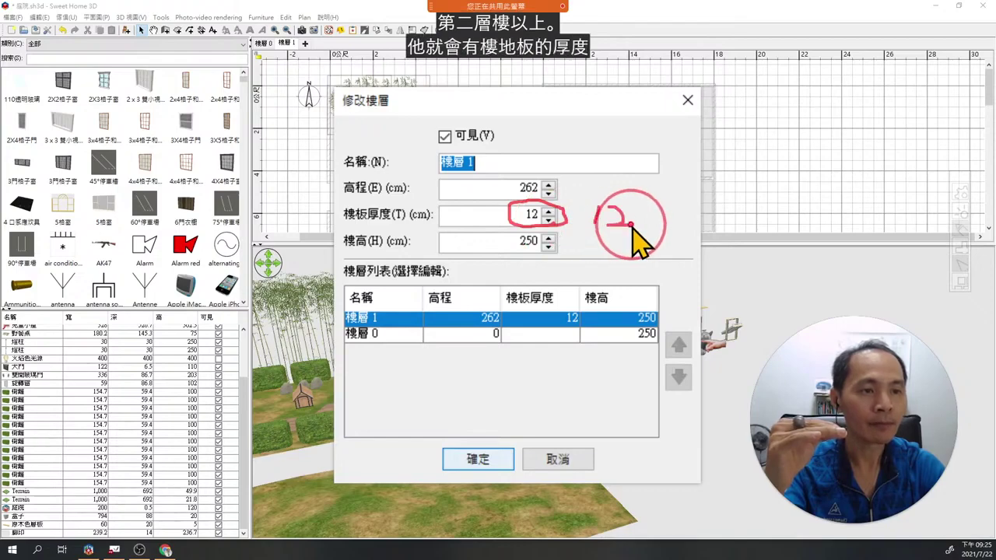
mouse_move(558, 231)
mouse_down()
mouse_move(549, 246)
mouse_move(516, 244)
mouse_move(533, 256)
mouse_up()
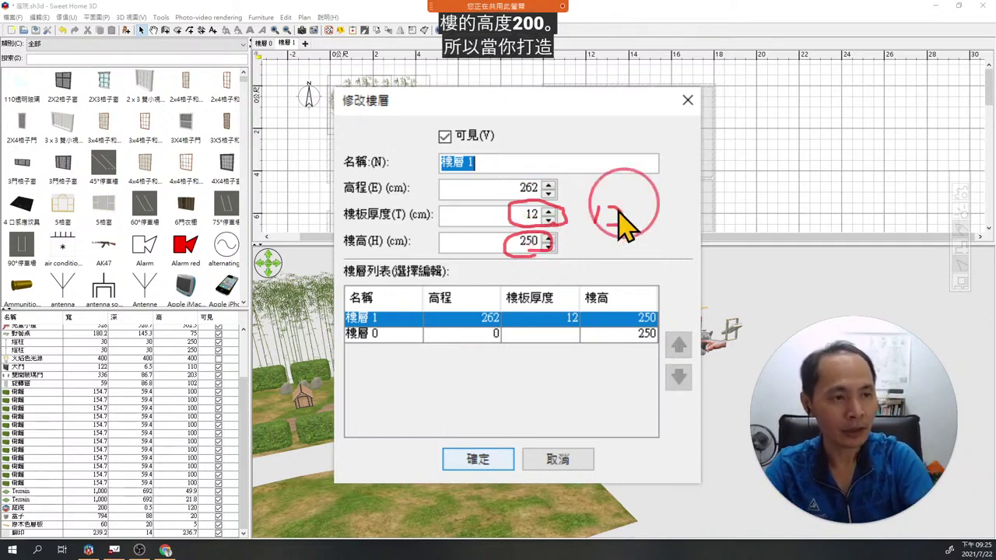
mouse_move(671, 199)
mouse_down()
mouse_move(727, 195)
mouse_move(707, 278)
mouse_move(673, 277)
mouse_move(756, 260)
mouse_move(799, 261)
mouse_up()
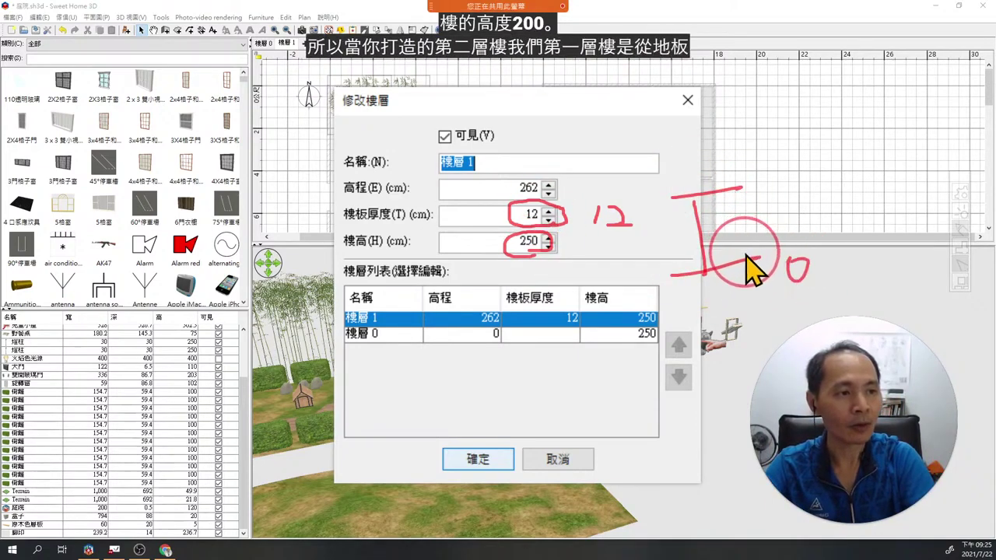
mouse_move(728, 257)
mouse_down()
mouse_move(718, 222)
mouse_move(801, 249)
mouse_move(837, 245)
mouse_up()
mouse_move(664, 181)
mouse_down()
mouse_move(741, 162)
mouse_move(704, 189)
mouse_move(693, 179)
mouse_move(694, 193)
mouse_move(766, 189)
mouse_up()
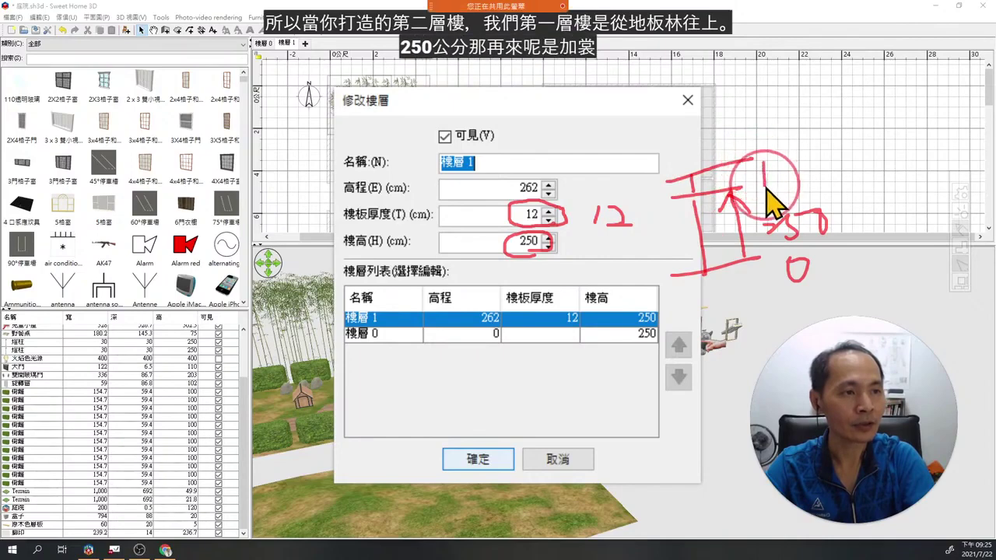
drag(692, 190, 689, 115)
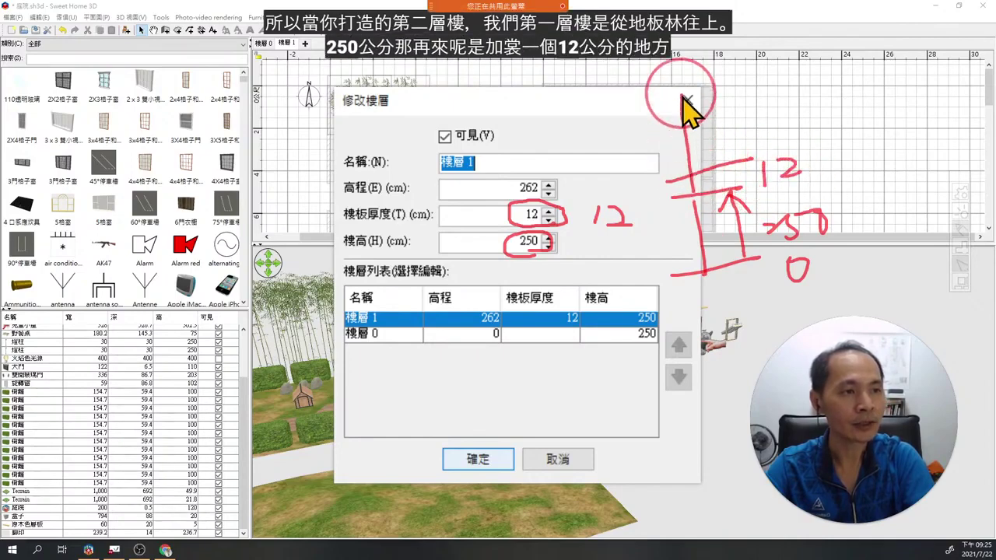
drag(657, 78, 699, 74)
mouse_move(704, 113)
mouse_down()
mouse_move(727, 107)
mouse_move(735, 132)
mouse_up()
drag(759, 97, 764, 108)
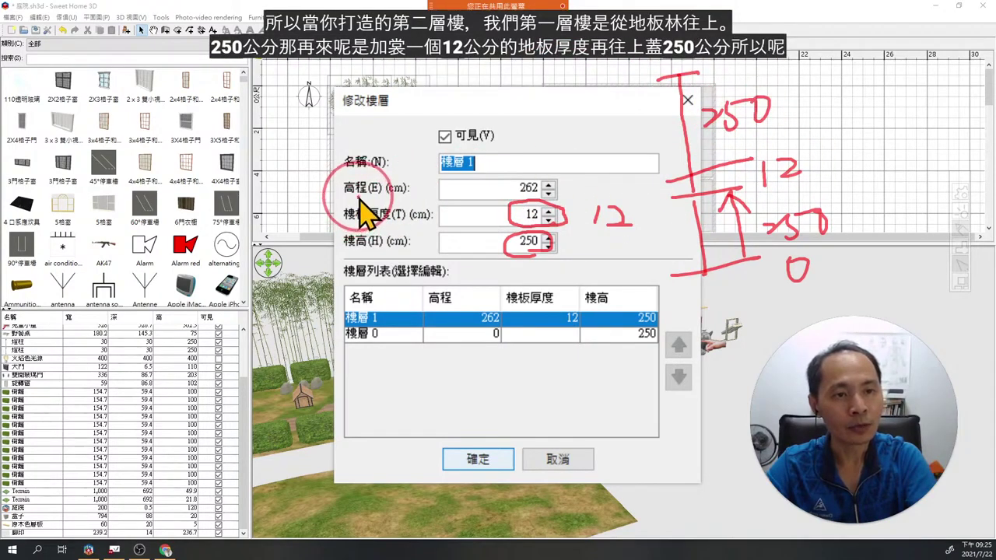
Circle the 高程 label and mark the second floor's starting height as 262 on the section sketch.
mouse_move(397, 175)
mouse_down()
mouse_move(430, 165)
mouse_move(428, 192)
mouse_move(399, 208)
mouse_move(358, 208)
mouse_move(358, 185)
mouse_move(499, 230)
mouse_move(517, 272)
mouse_up()
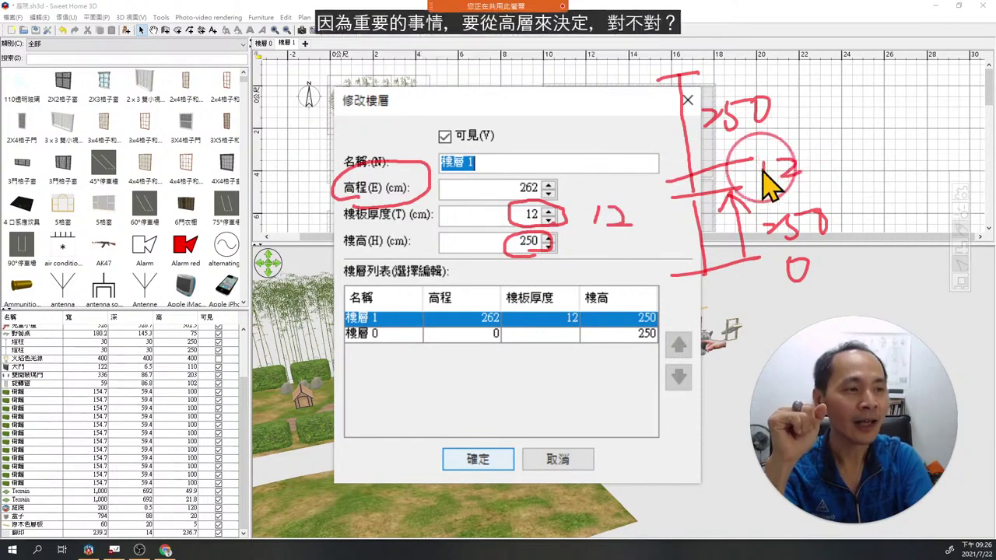
mouse_move(653, 191)
mouse_down()
mouse_move(899, 119)
mouse_move(879, 232)
mouse_move(863, 238)
mouse_move(909, 226)
mouse_up()
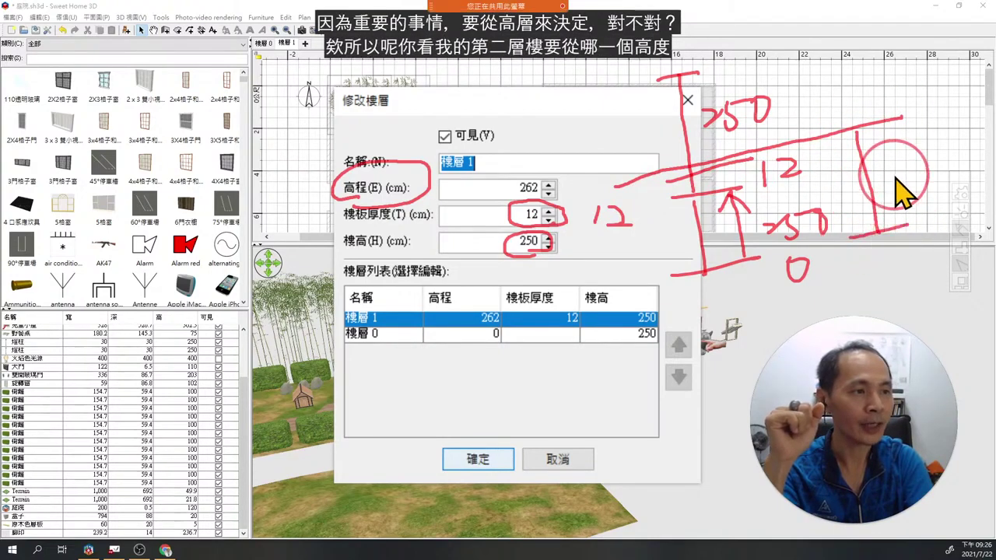
drag(894, 156, 904, 180)
drag(923, 147, 943, 182)
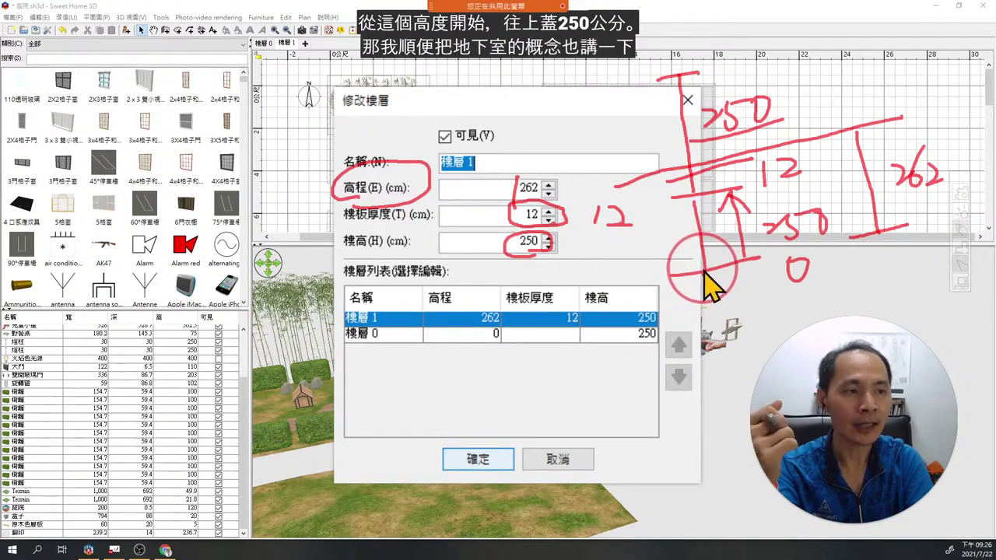
Extend the section sketch below ground with a basement labelled 250 and -250, and mark the 高程 value with 負 and a tick.
drag(710, 288, 708, 289)
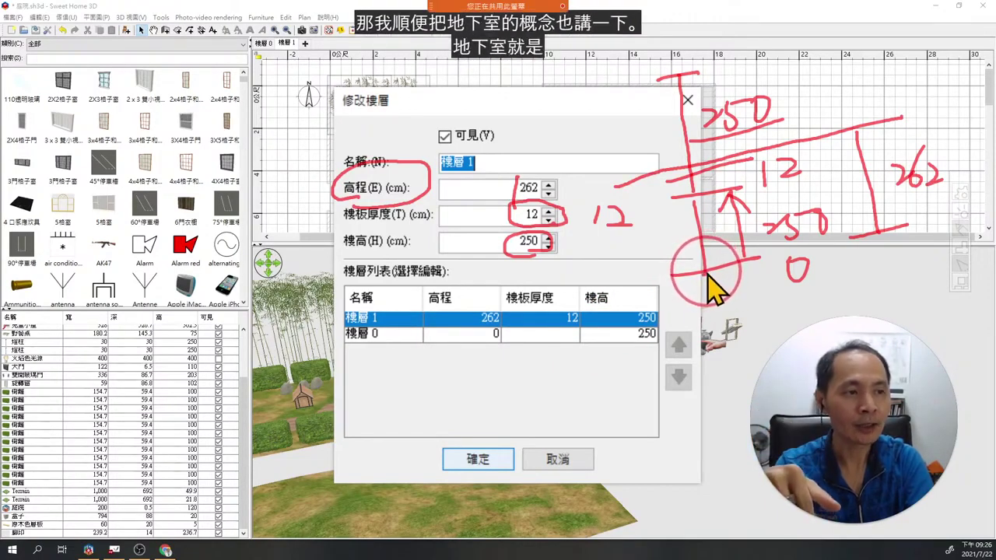
drag(719, 372, 712, 405)
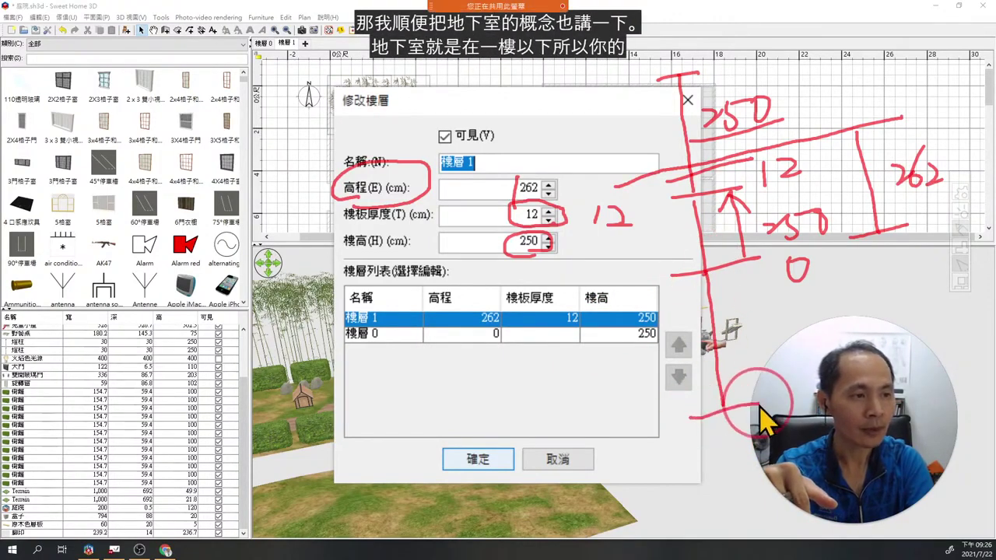
mouse_move(596, 238)
mouse_down()
mouse_move(567, 204)
mouse_move(524, 229)
mouse_move(582, 187)
mouse_up()
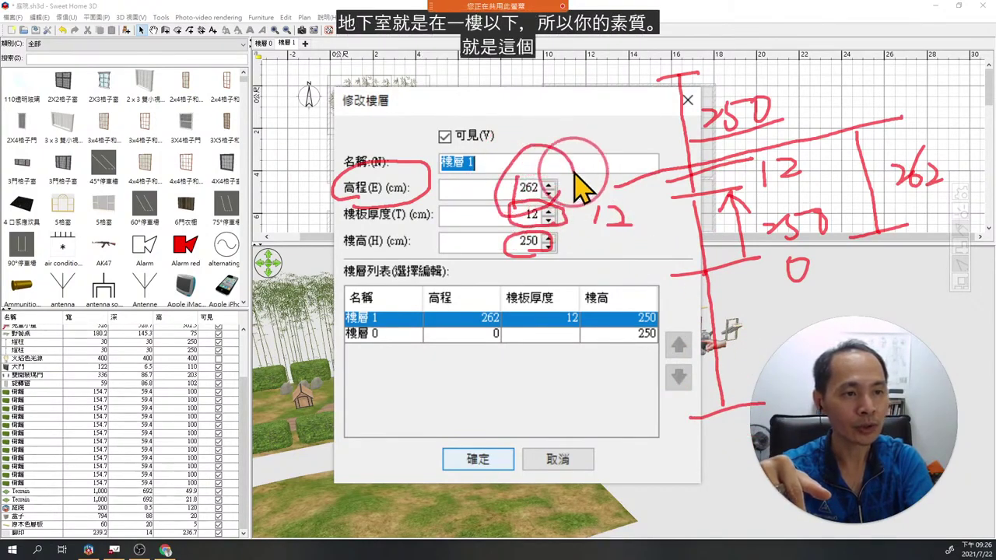
mouse_move(596, 122)
mouse_down()
mouse_move(602, 97)
mouse_move(588, 102)
mouse_move(576, 142)
mouse_move(593, 117)
mouse_move(605, 146)
mouse_move(596, 126)
mouse_move(584, 153)
mouse_move(636, 185)
mouse_up()
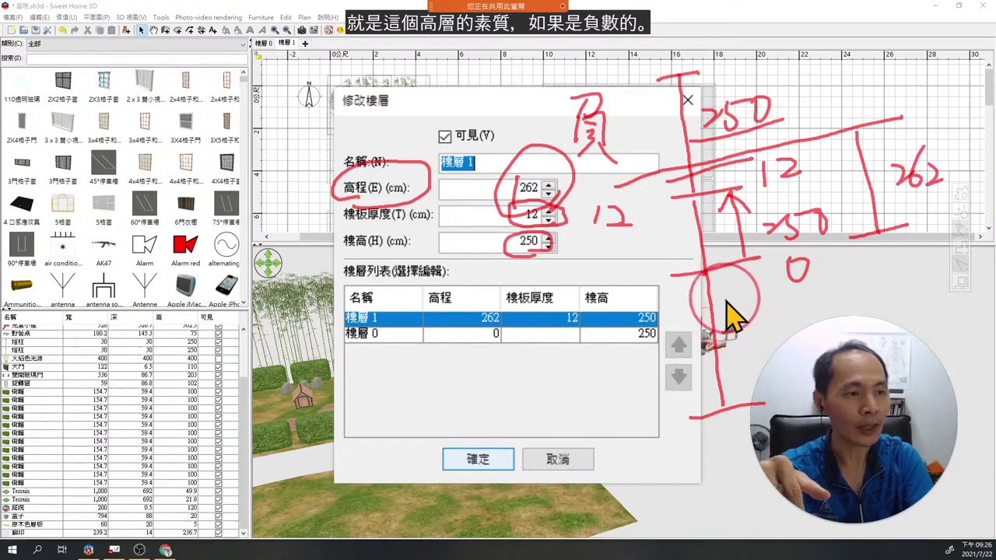
mouse_move(747, 319)
mouse_down()
mouse_move(769, 297)
mouse_move(789, 299)
mouse_move(772, 300)
mouse_move(739, 406)
mouse_move(710, 435)
mouse_move(663, 457)
mouse_move(690, 442)
mouse_move(720, 467)
mouse_up()
key(ctrl+z)
mouse_move(738, 424)
mouse_down()
mouse_move(747, 436)
mouse_move(722, 410)
mouse_up()
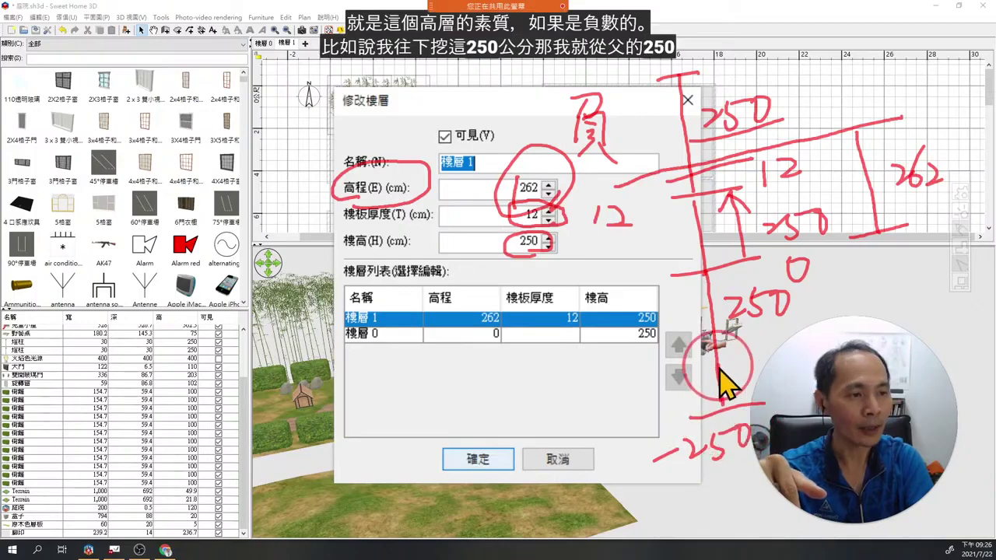
drag(731, 257, 722, 301)
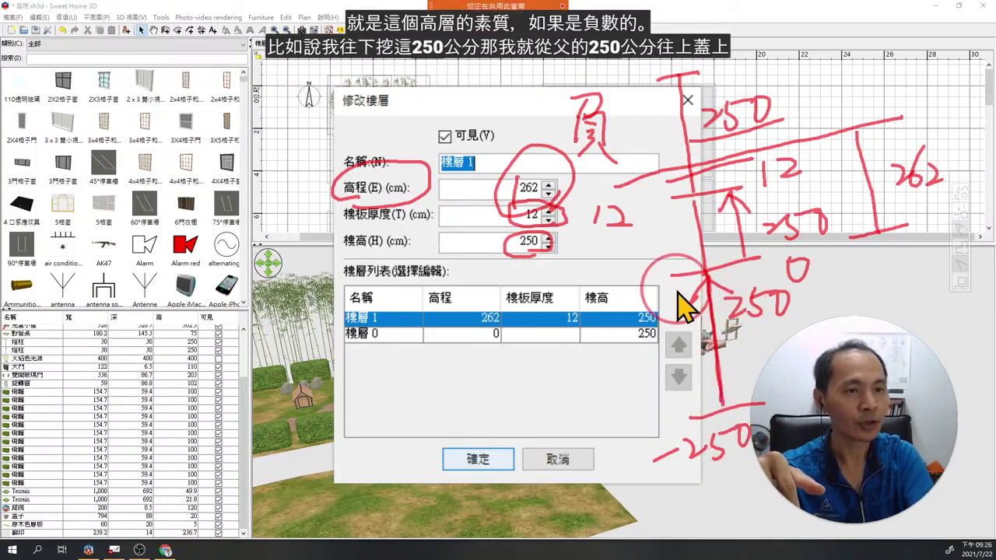
mouse_move(498, 148)
mouse_down()
mouse_move(456, 178)
mouse_move(479, 203)
mouse_move(491, 167)
mouse_up()
drag(514, 117, 498, 159)
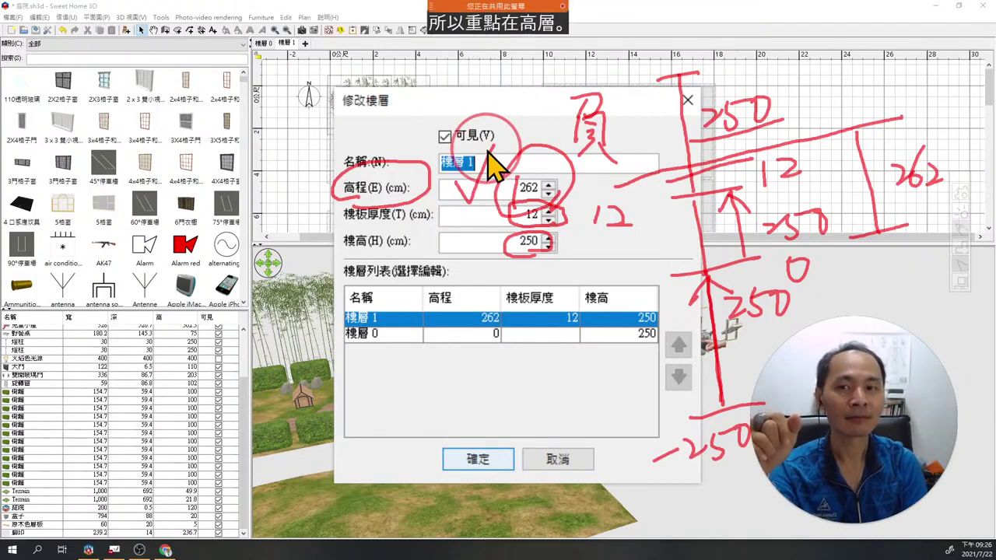
Erase the annotations, discard the pinned screenshot and close the level properties without changes.
key(e)
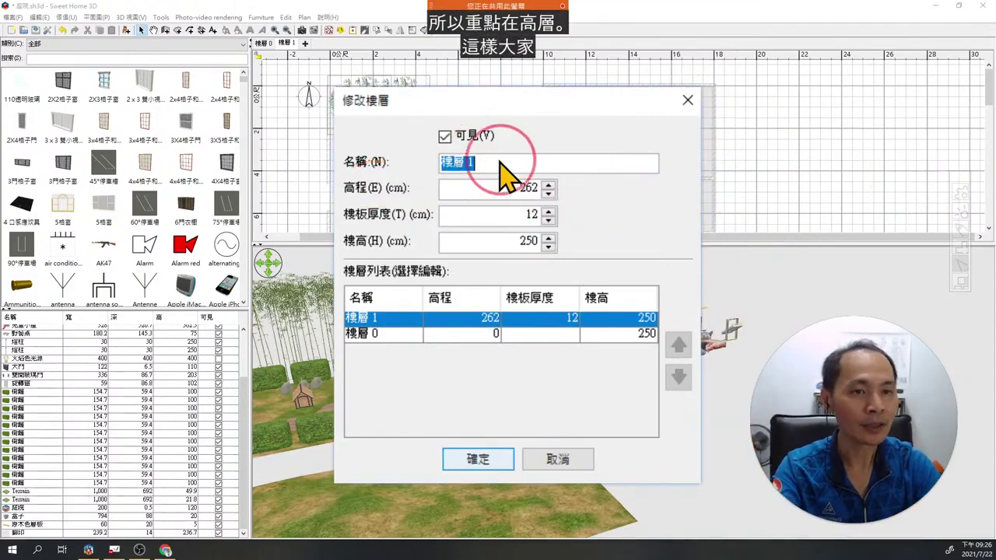
right_click(608, 115)
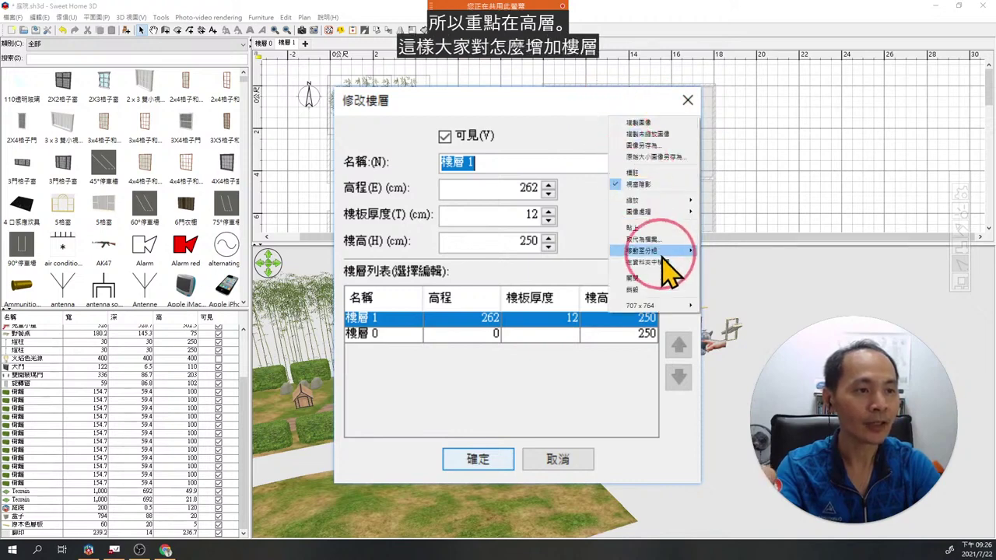
click(662, 285)
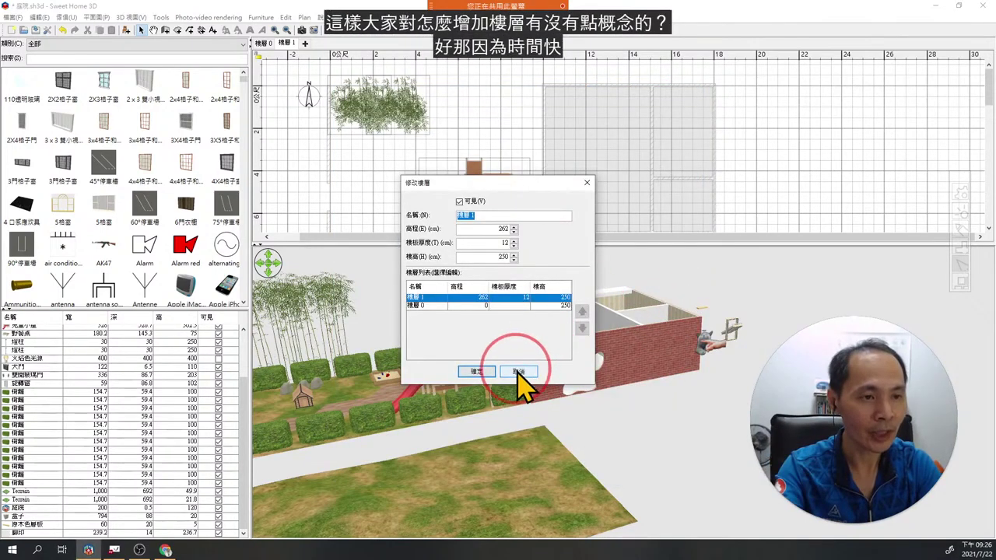
click(476, 372)
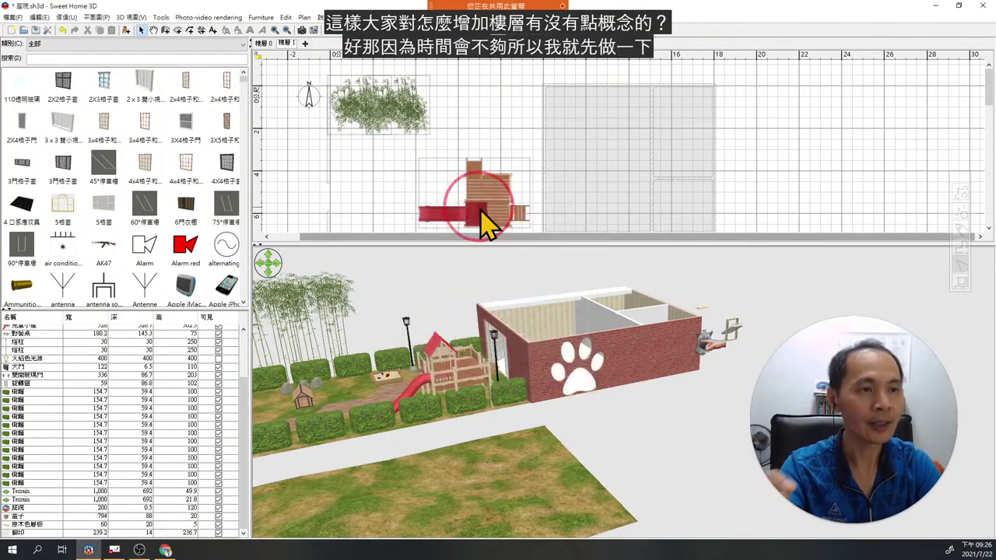
On 樓層 0, select the whole building and exclude the hedges and other garden items from the selection.
click(265, 44)
drag(543, 78, 723, 233)
click(474, 107)
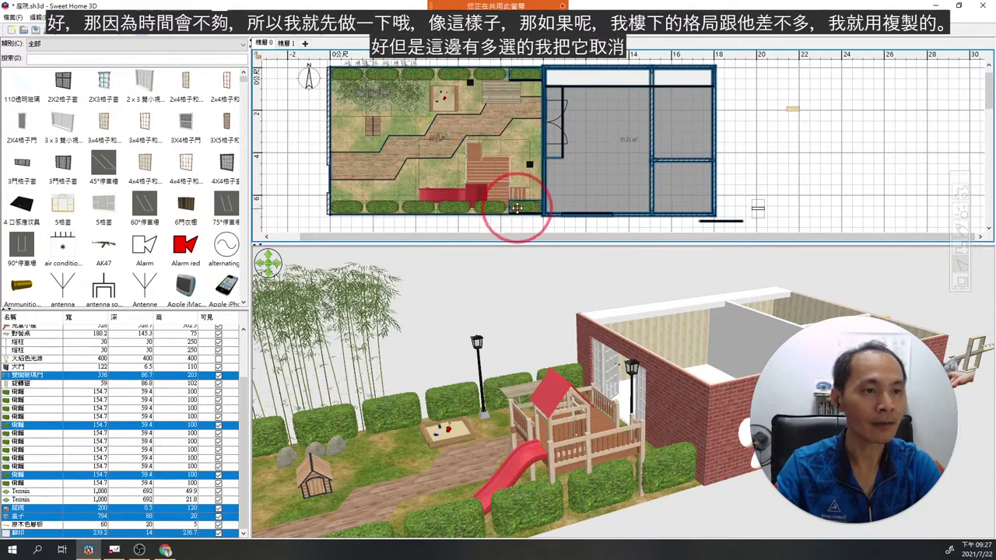
shift+click(516, 208)
shift+click(509, 76)
shift+click(384, 115)
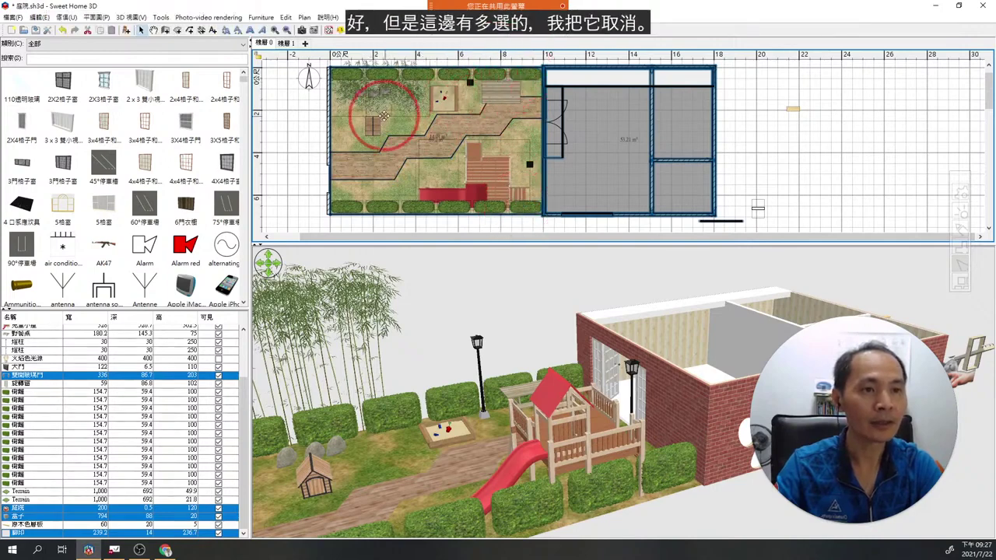
shift+click(351, 134)
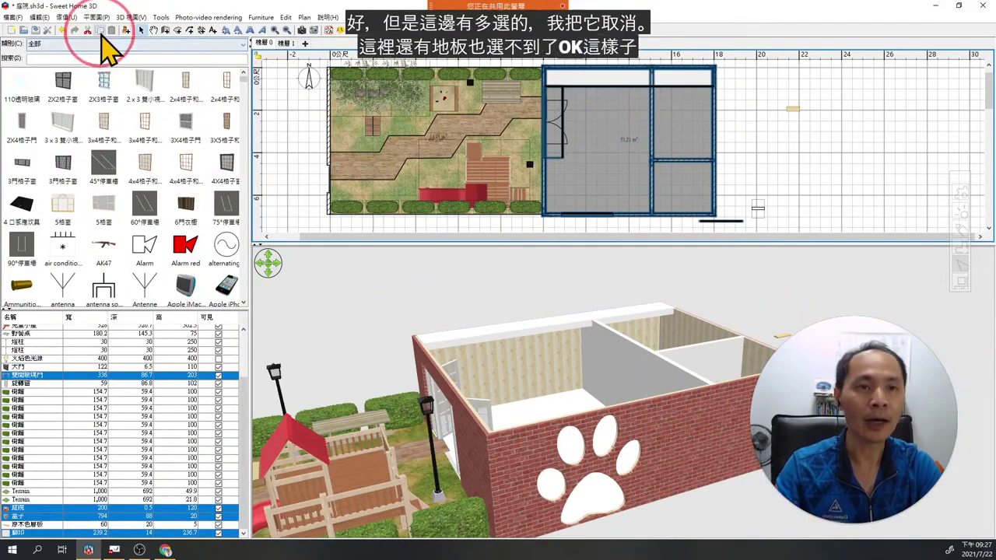
Copy the selected building and paste it in place on 樓層 1.
click(284, 43)
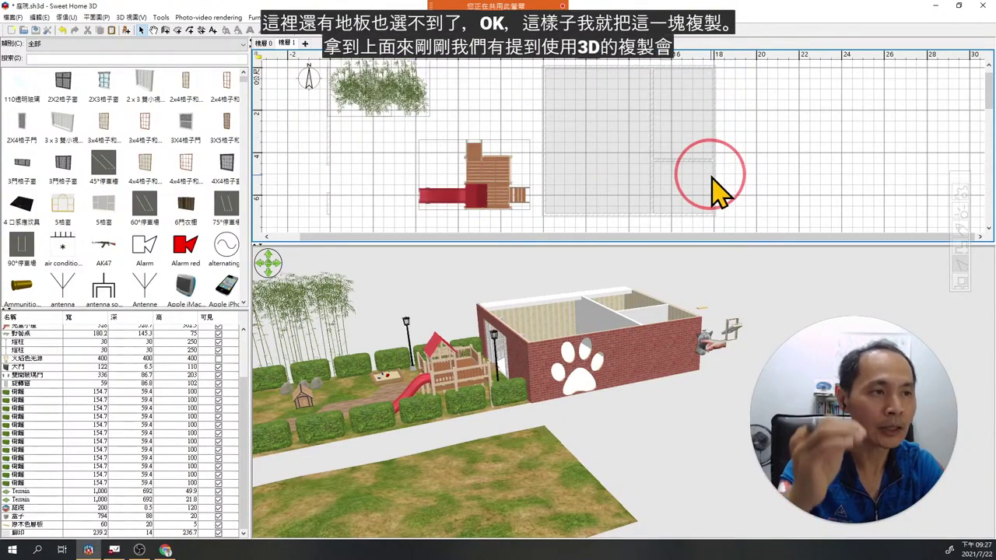
key(ctrl+v)
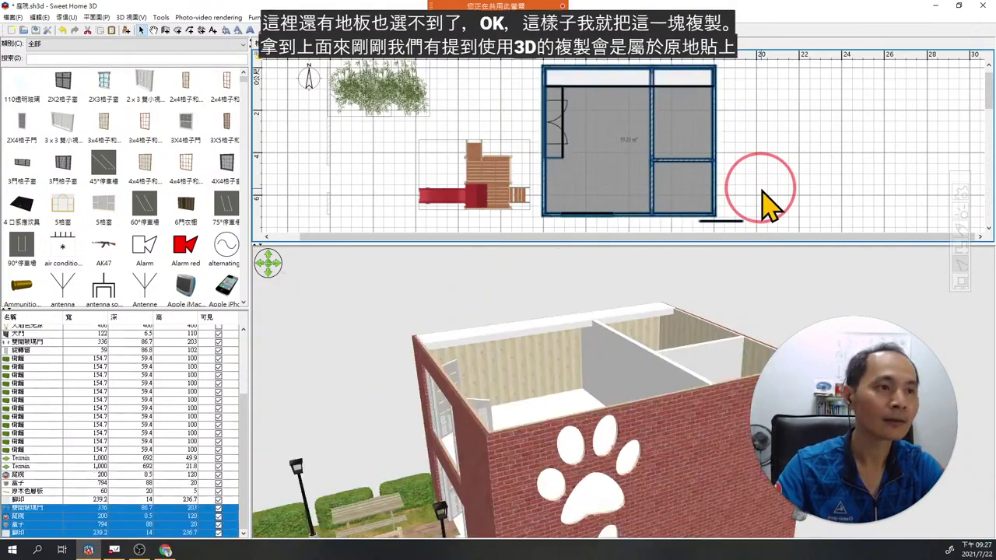
drag(607, 362, 451, 423)
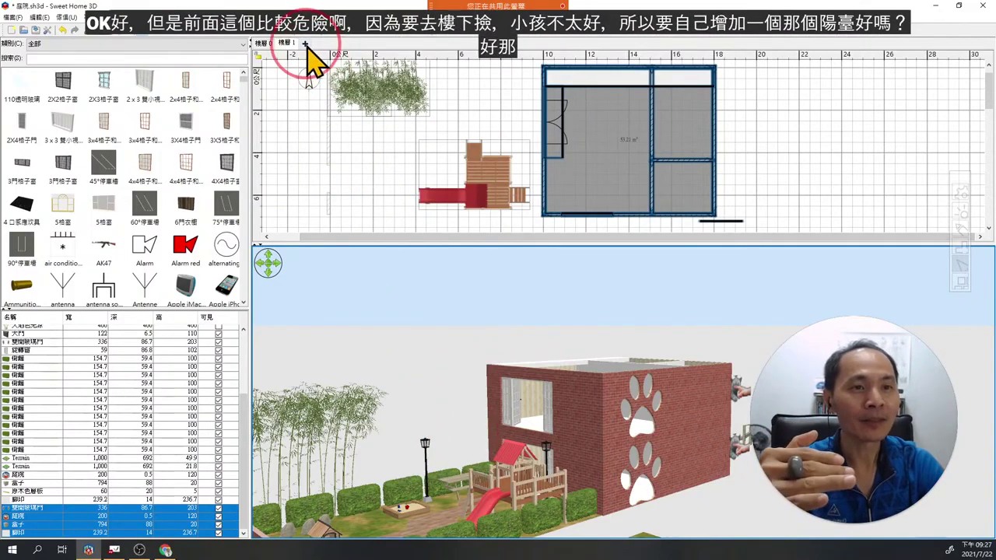
Add a new level and set its 高程 (elevation) to -300 cm.
click(305, 45)
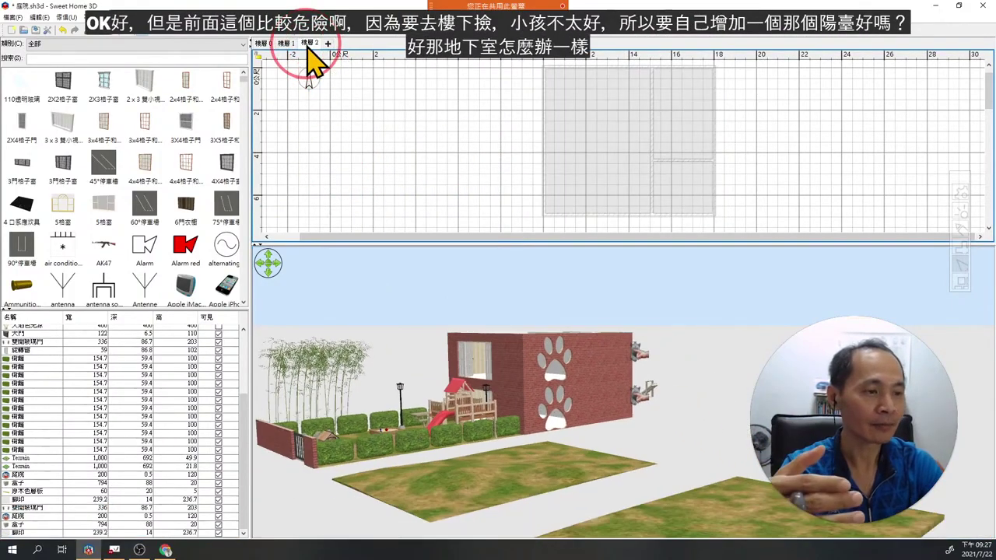
double_click(309, 45)
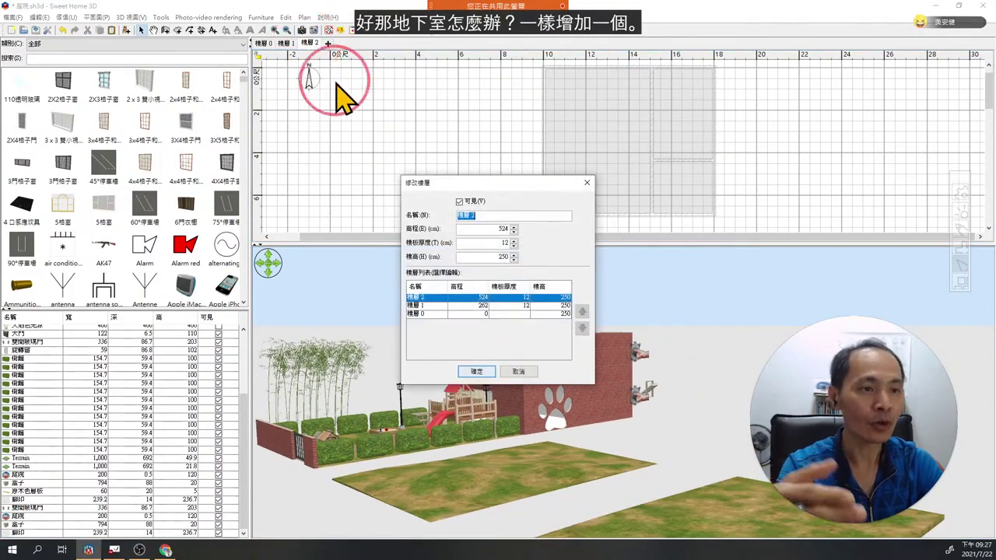
double_click(517, 233)
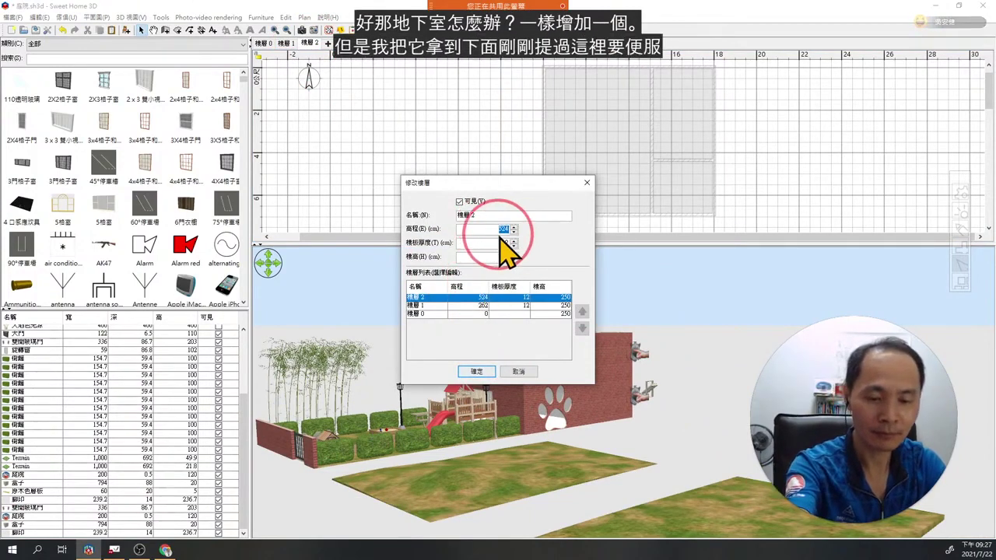
text(-300)
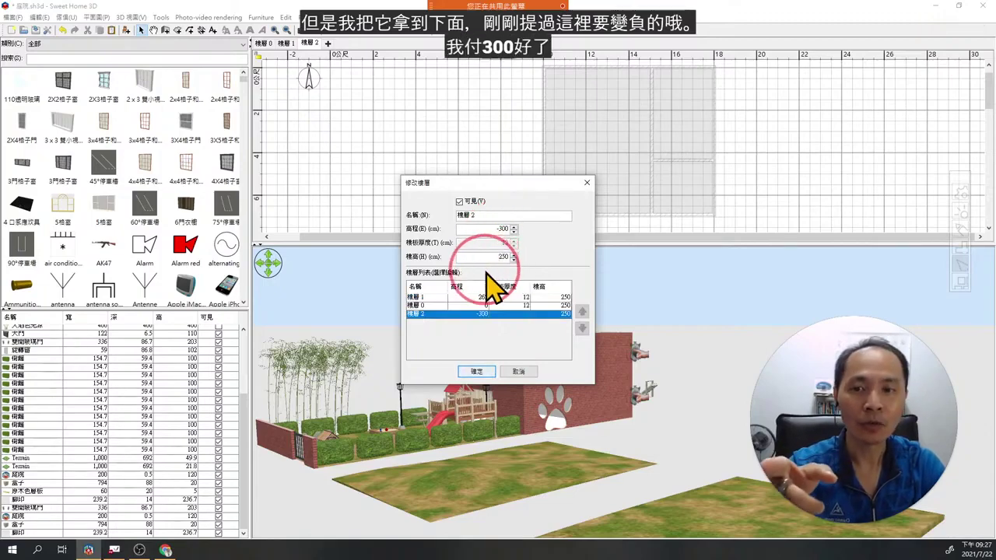
click(502, 317)
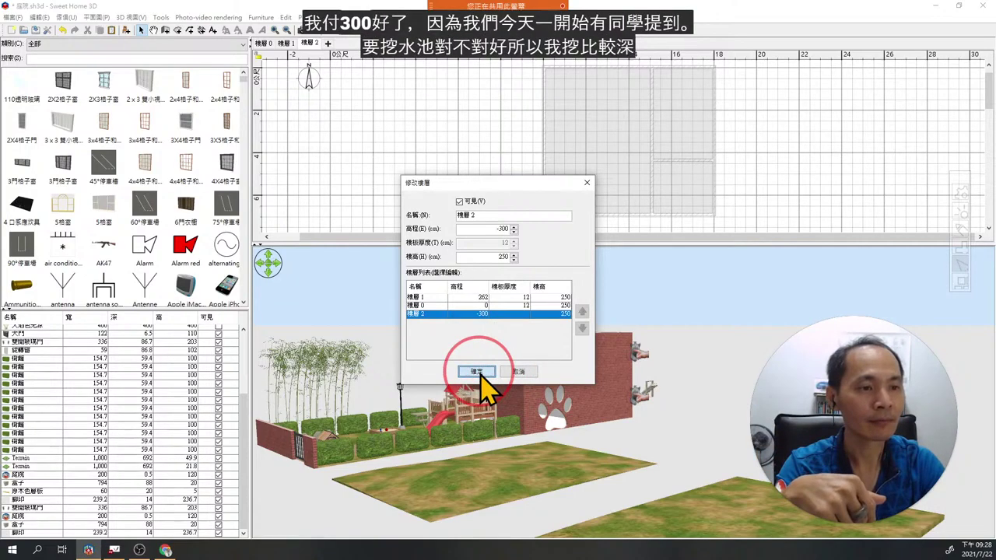
click(490, 226)
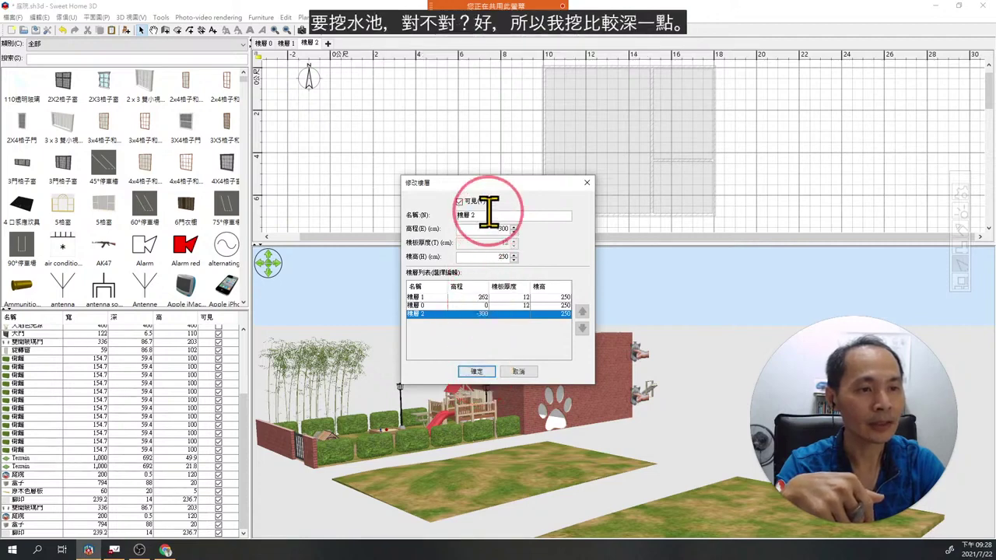
Rename the new level as 地下室 and apply the level properties.
drag(453, 217, 482, 218)
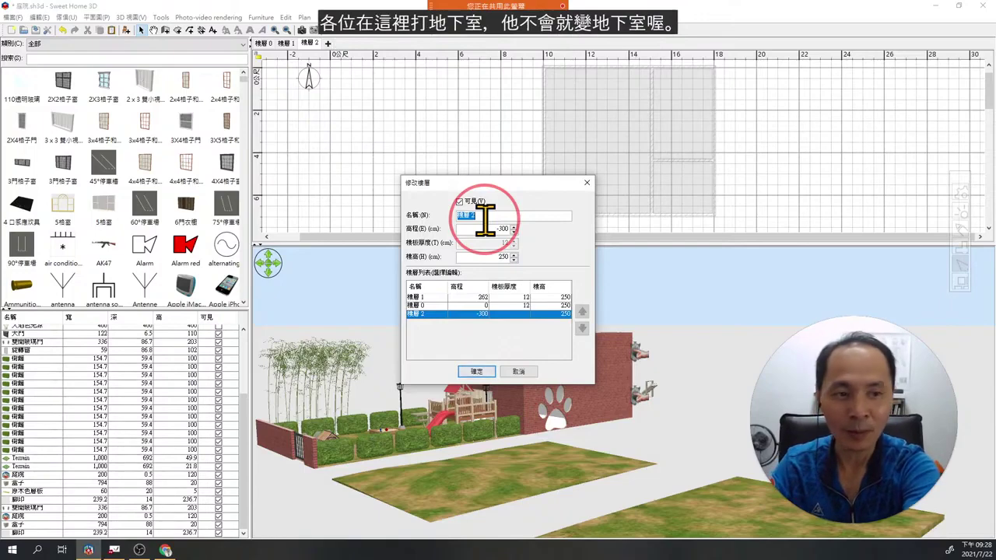
text(地下室下)
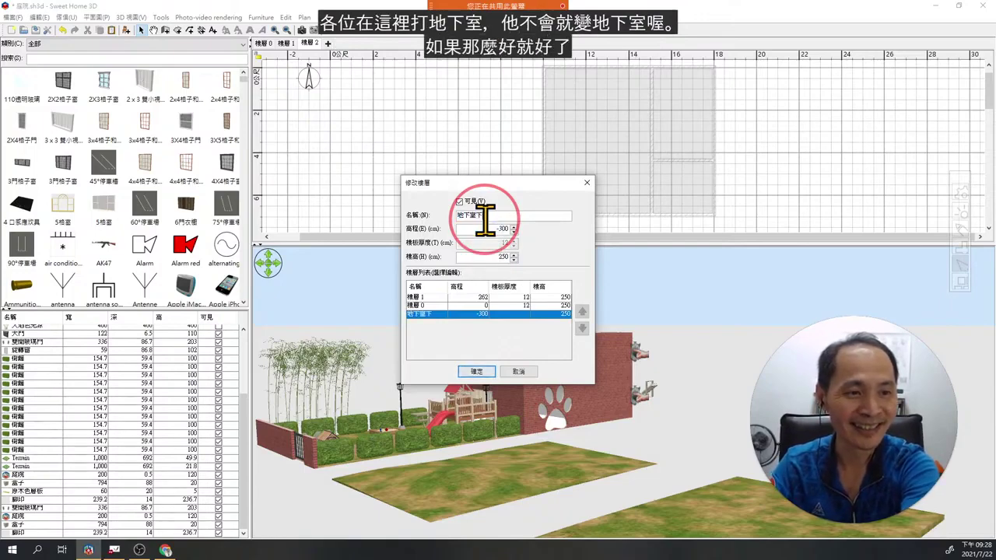
click(476, 371)
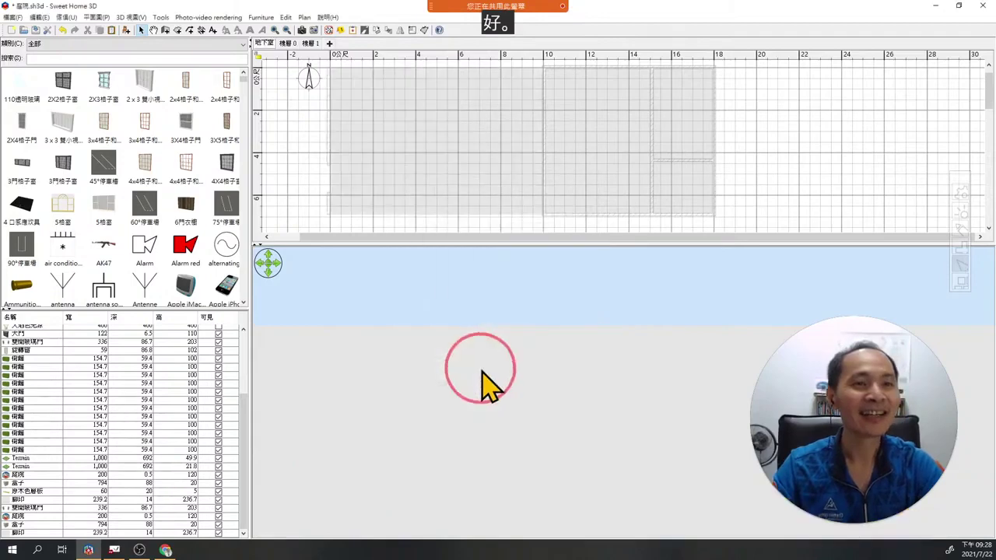
From the 9戶外 category, place the 游泳池 with the tan deck on 地下室, just below the garden and house in the plan.
click(90, 44)
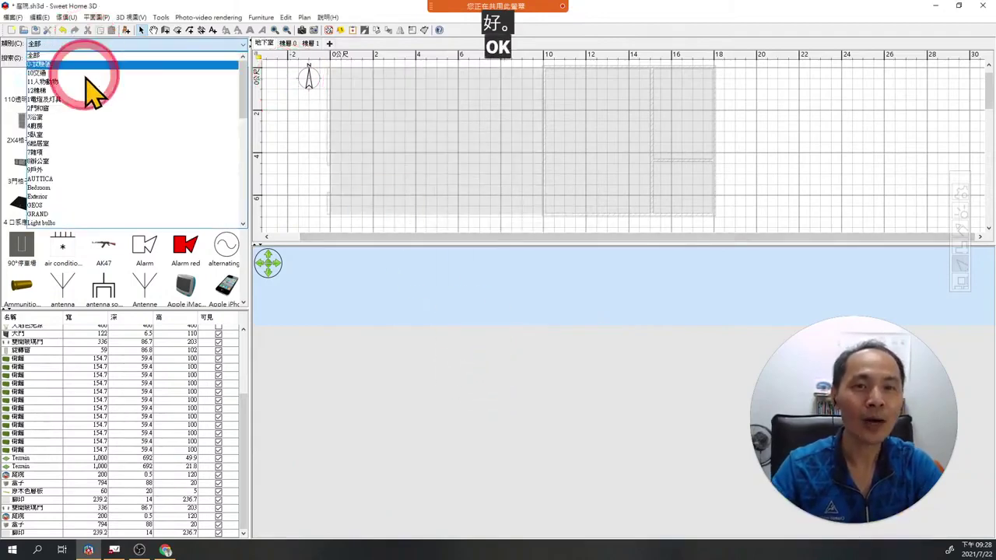
click(81, 167)
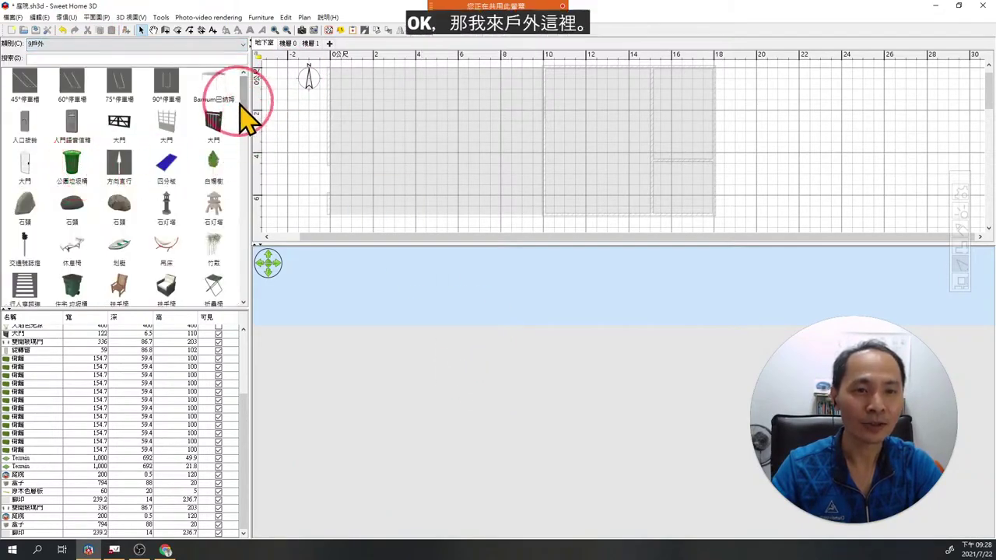
drag(244, 106, 238, 248)
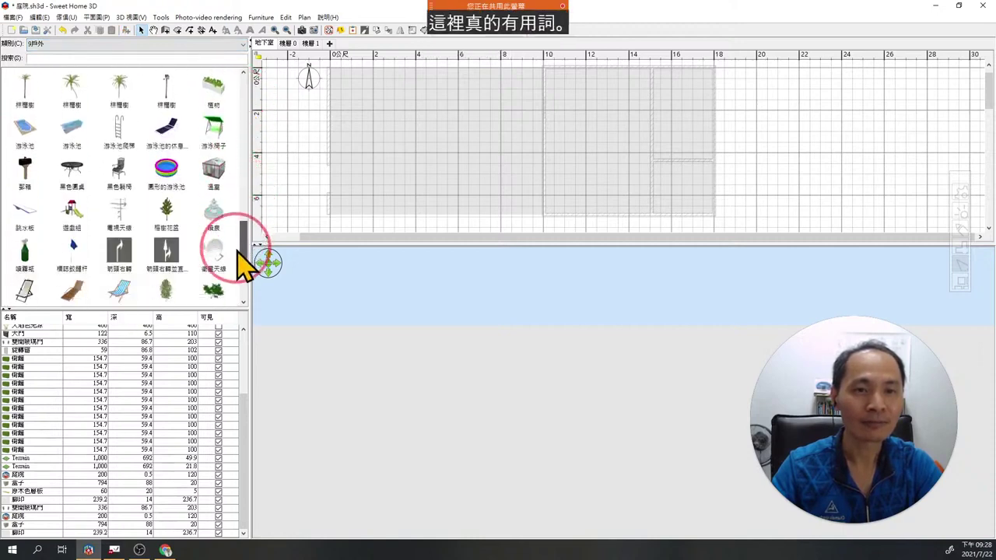
click(23, 128)
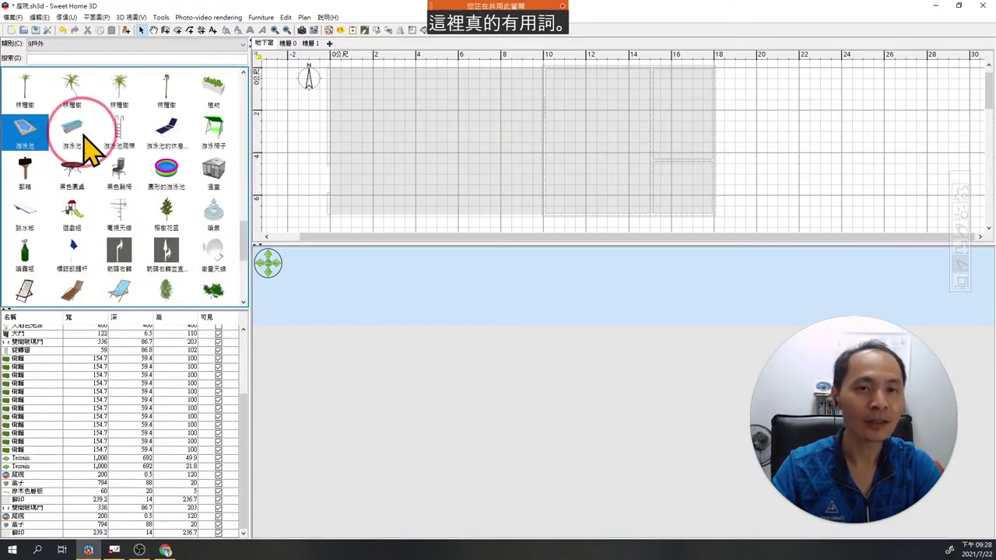
click(72, 139)
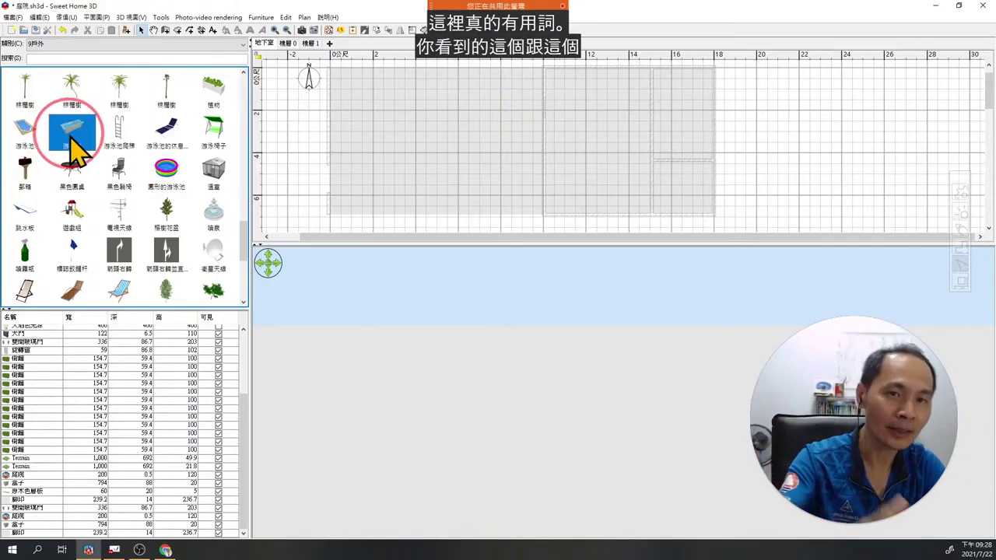
mouse_move(42, 140)
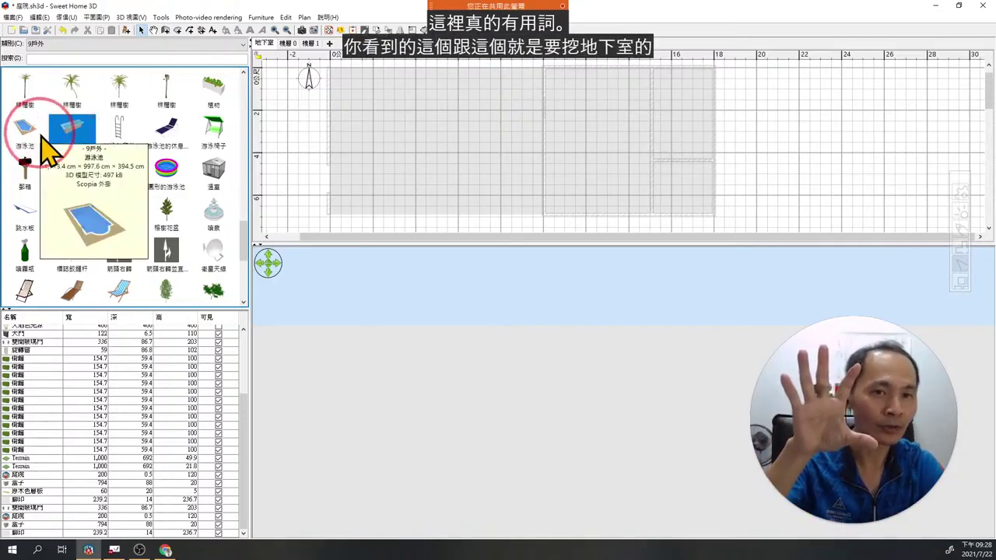
drag(43, 140, 331, 219)
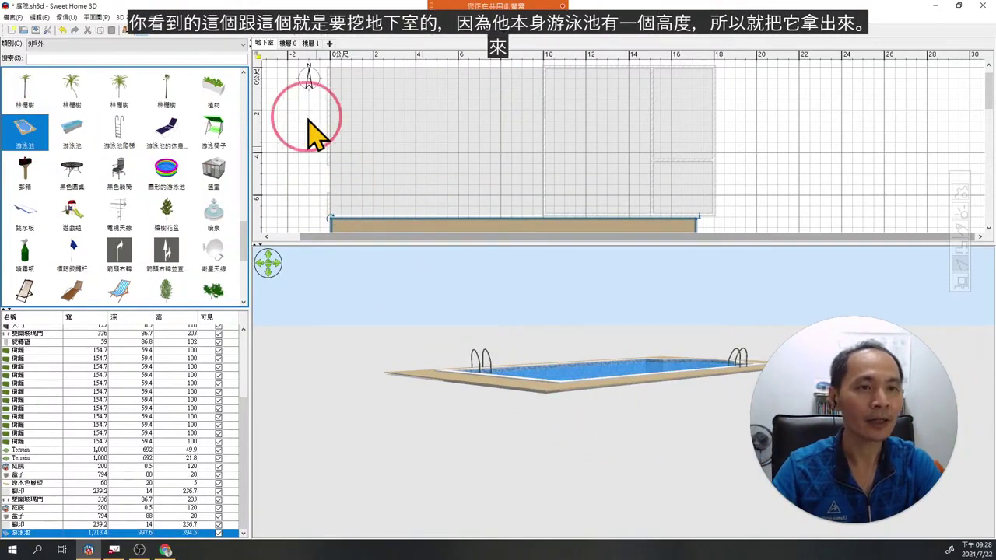
Compare what the 3D view shows for 地下室, 樓層 0 and 樓層 1.
click(267, 44)
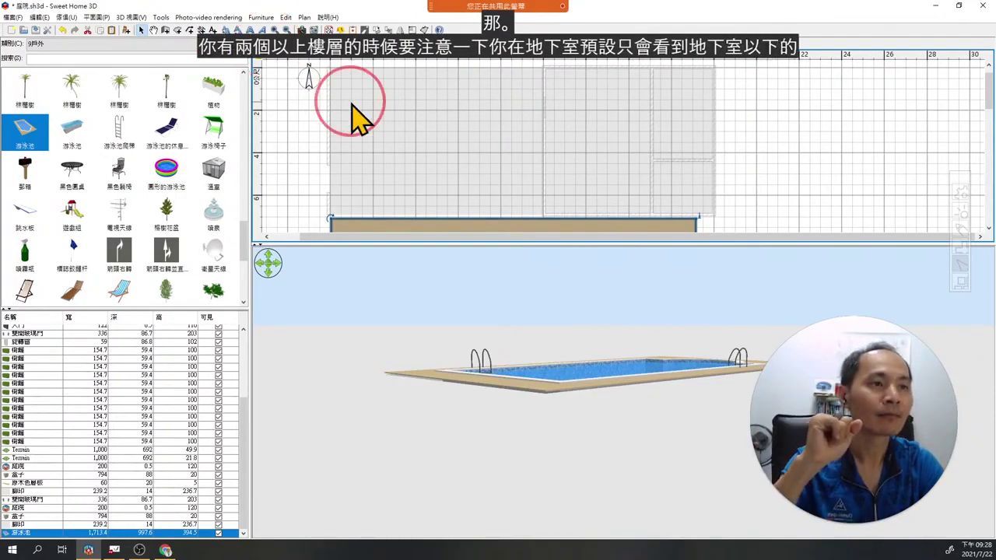
click(289, 45)
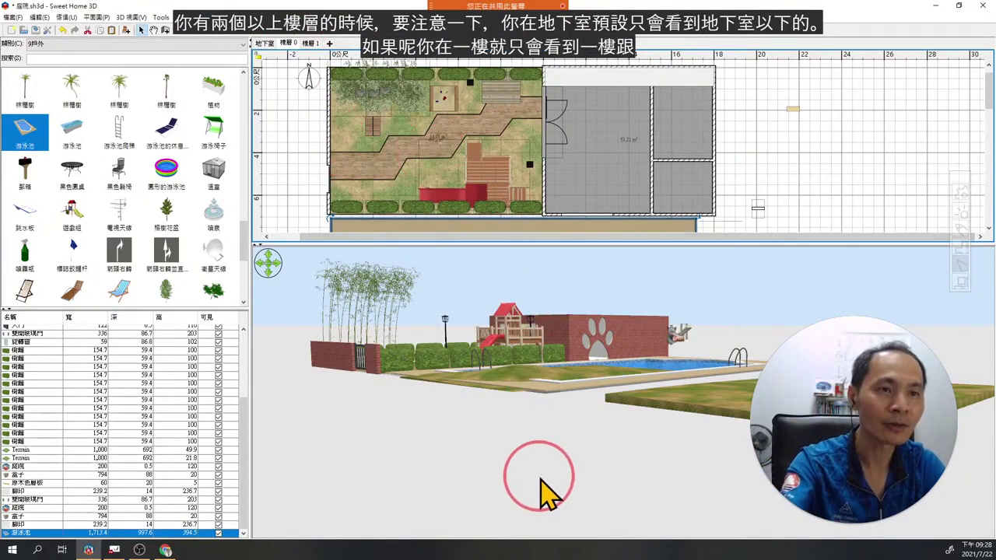
click(315, 43)
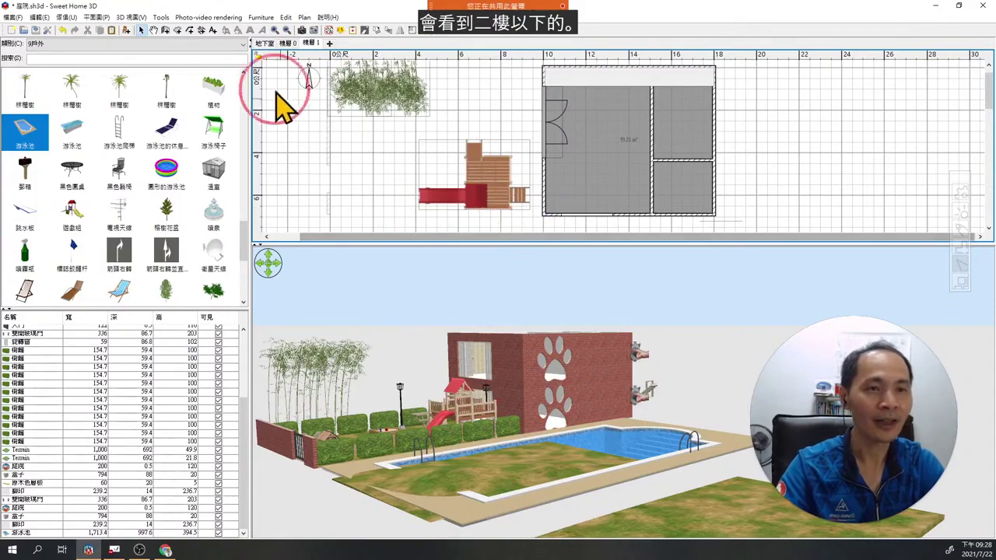
On 樓層 0, delete the grass terrain overlapping the pool and the second grass terrain below it.
click(288, 43)
scroll(626, 218, down, 3)
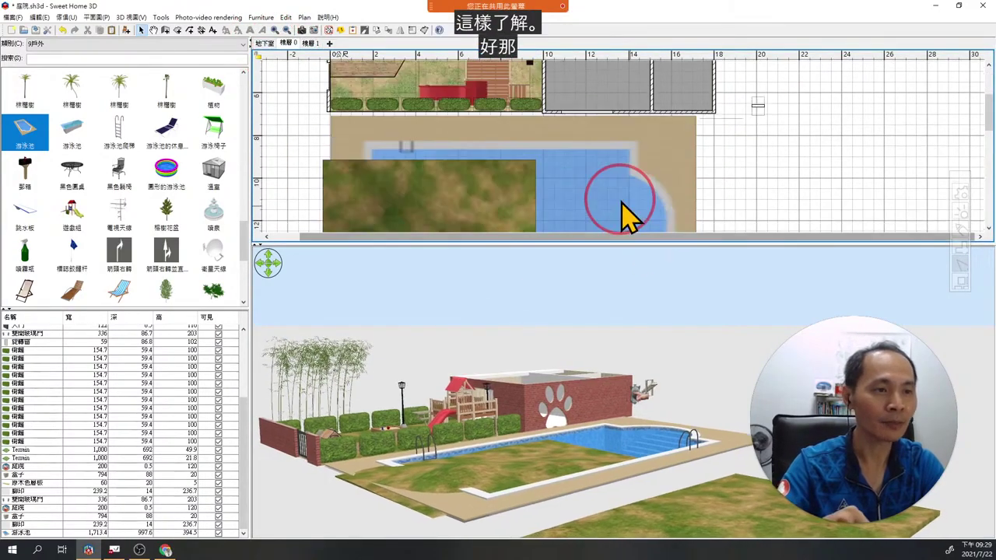
click(471, 194)
scroll(483, 202, down, 5)
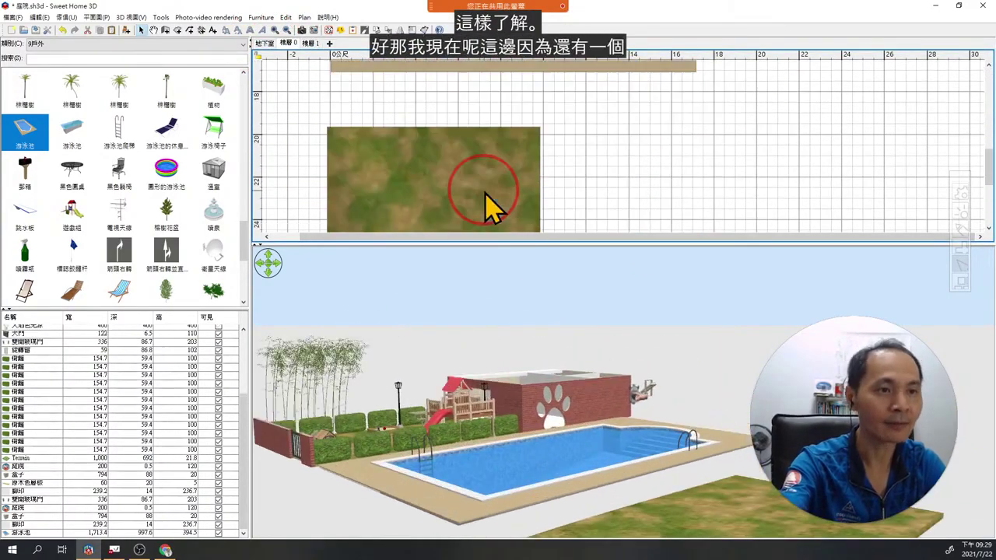
click(471, 181)
key(Delete)
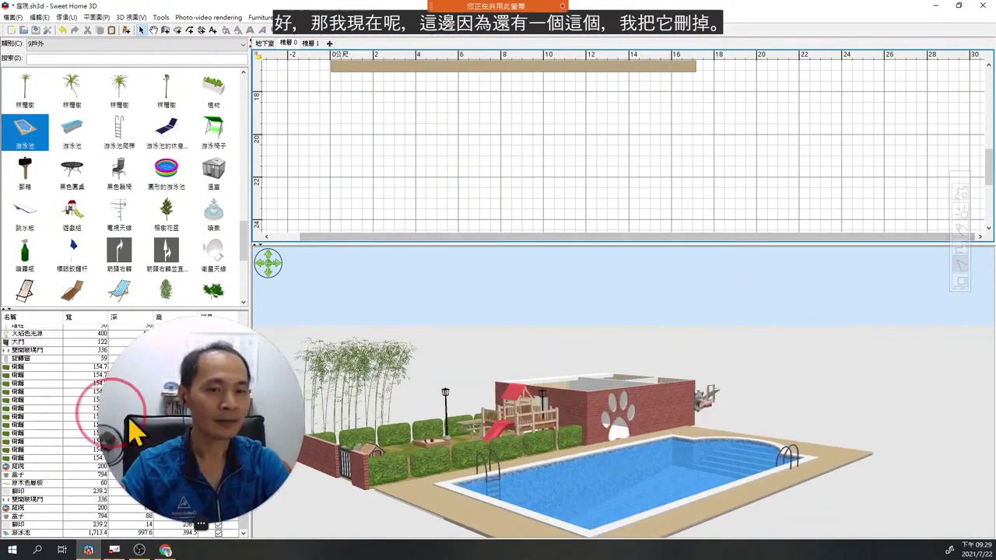
Try to sink the swimming pool deeper by adjusting its elevation, and inspect its edge against the ground.
drag(767, 400, 754, 342)
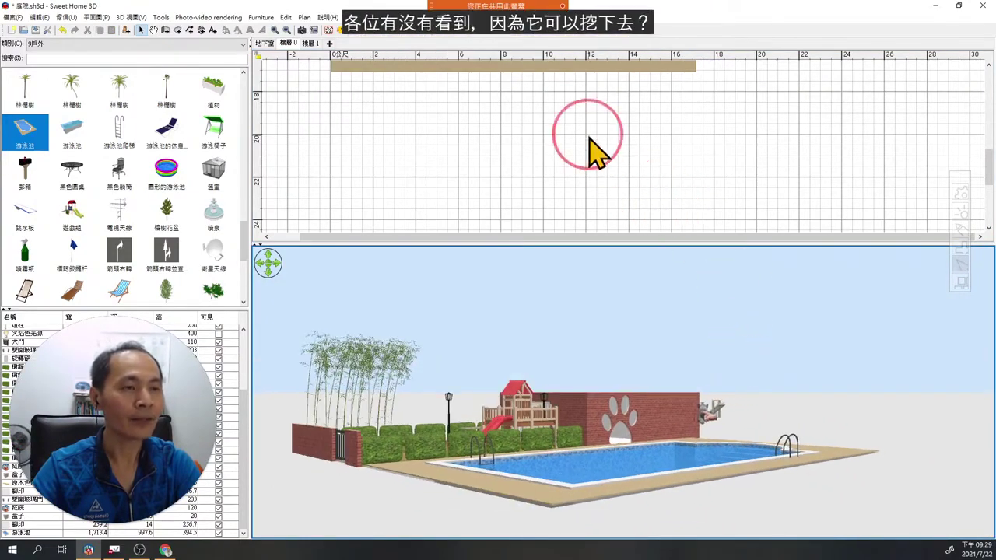
scroll(589, 147, up, 5)
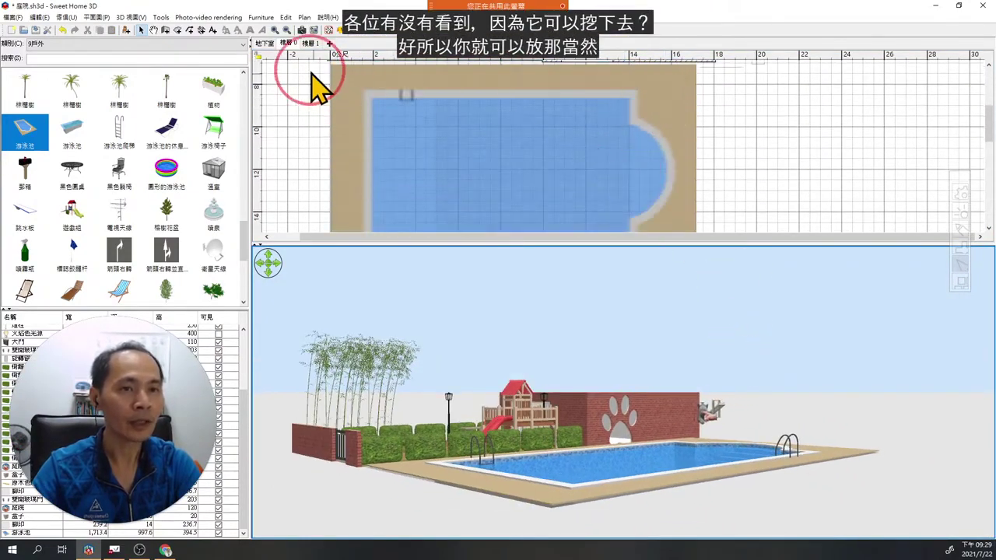
click(665, 81)
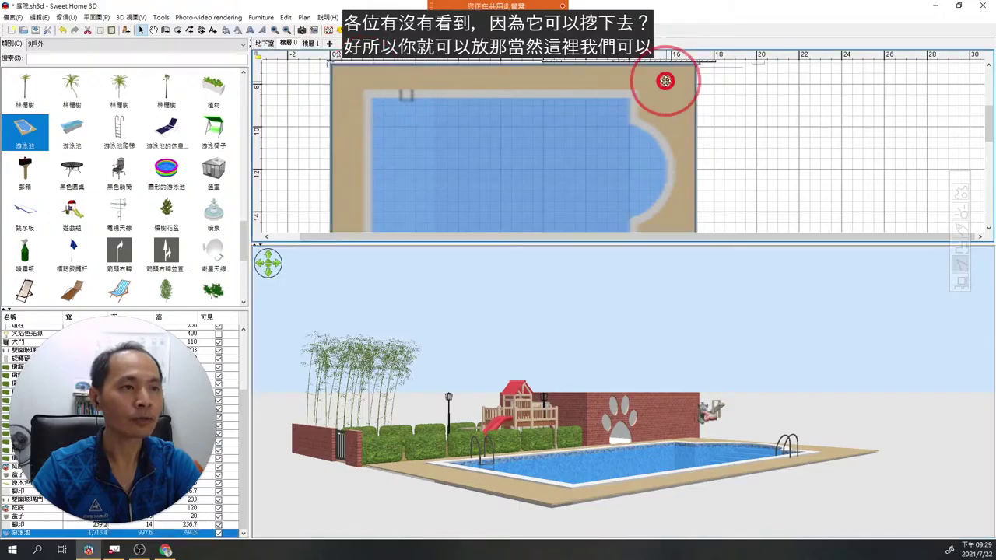
click(708, 93)
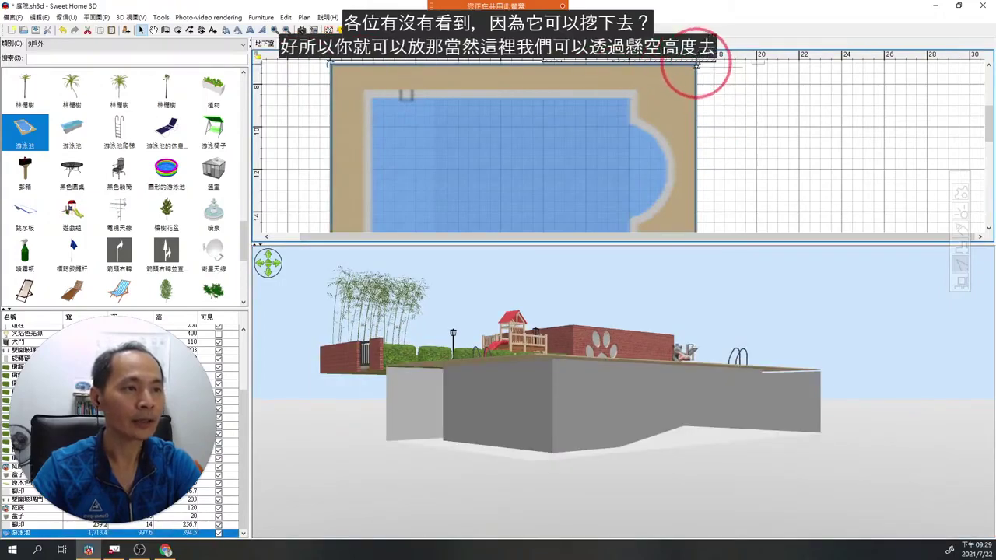
drag(696, 66, 682, 167)
click(688, 345)
drag(690, 344, 649, 414)
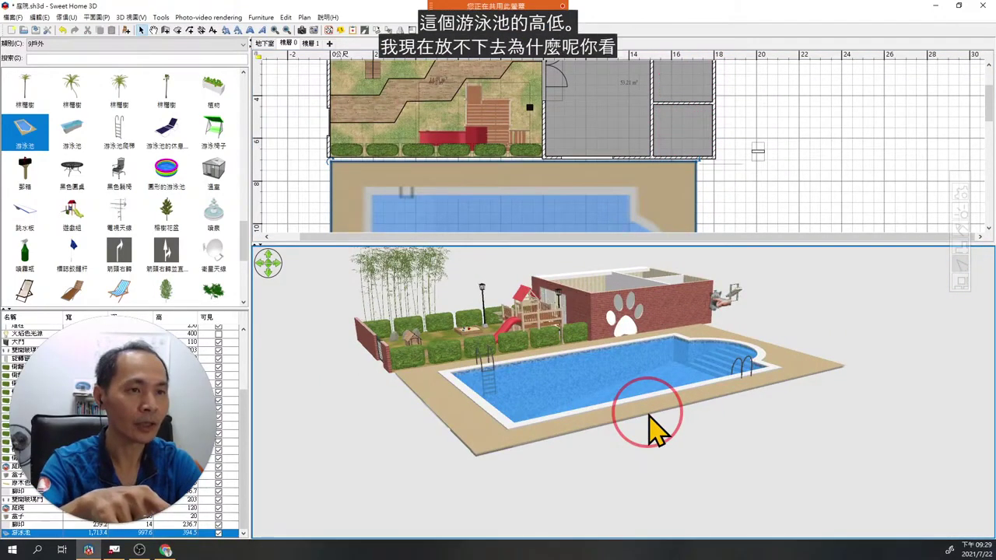
click(588, 350)
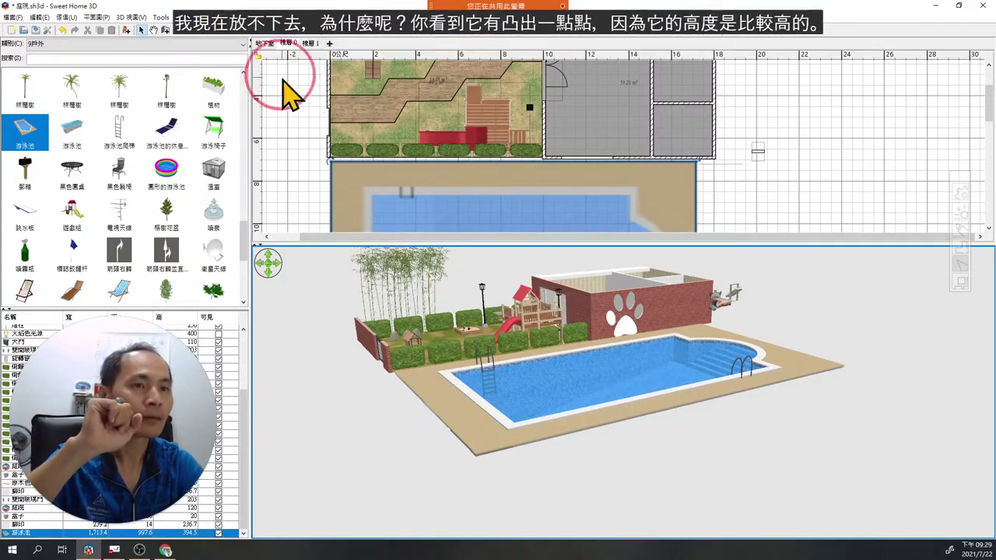
Set the 高程 (elevation) of the 地下室 level to -330 cm.
double_click(266, 45)
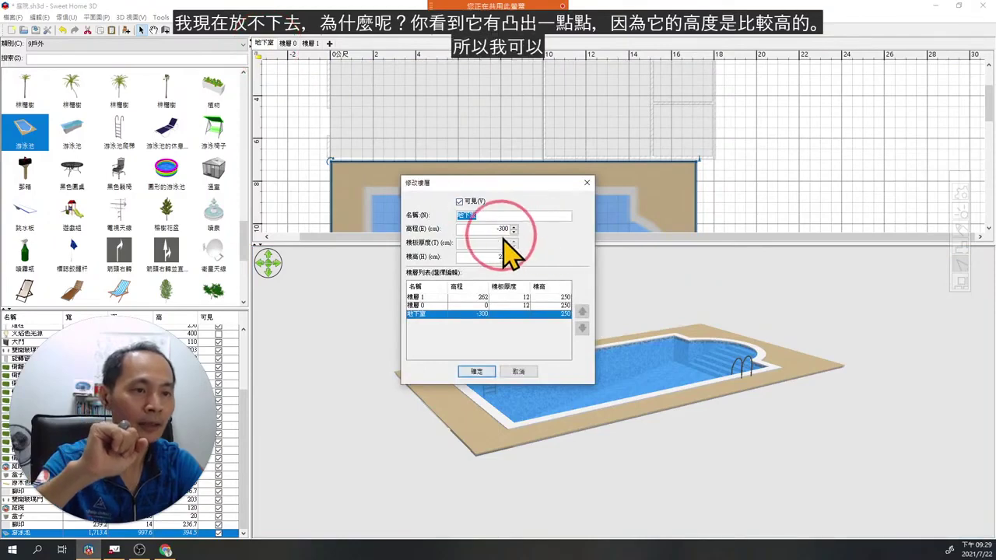
click(499, 229)
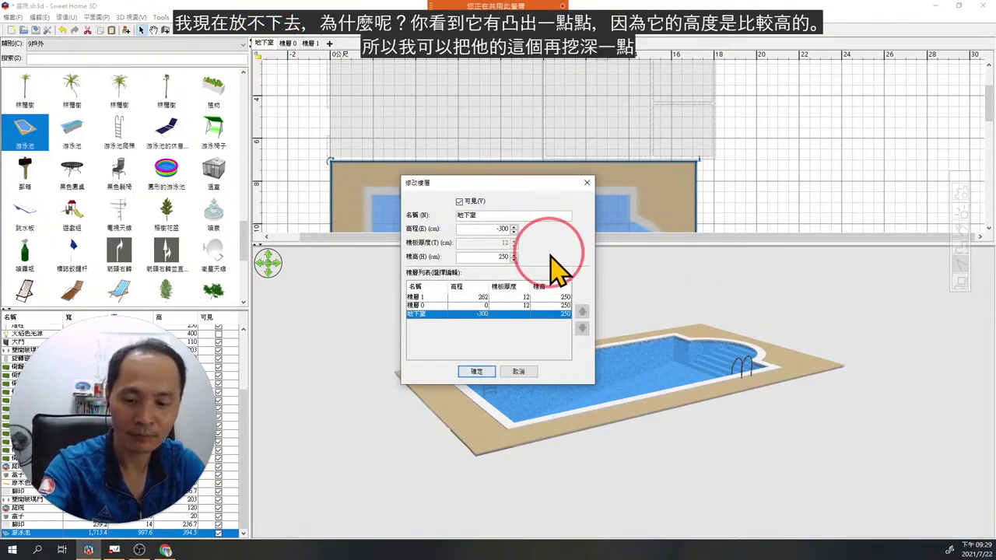
key(Delete)
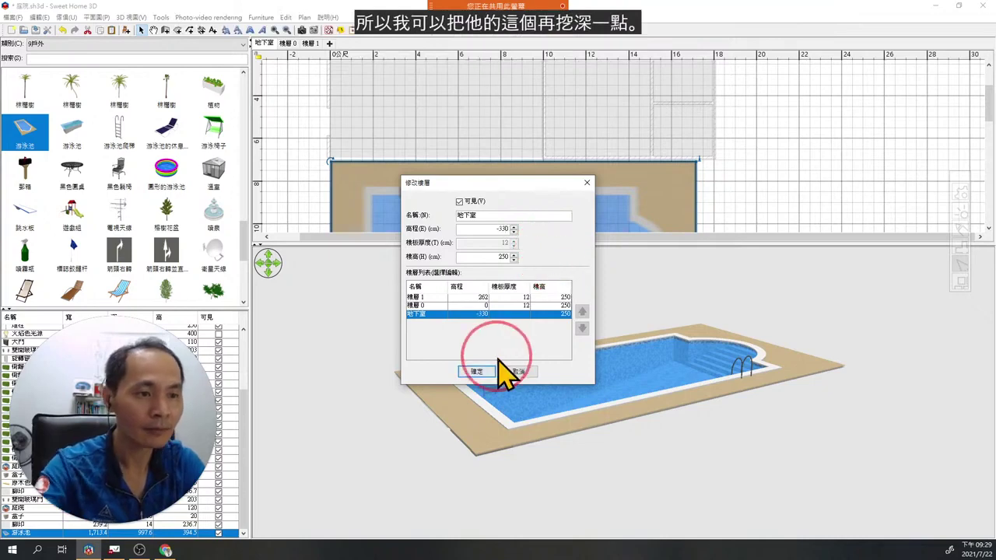
click(477, 372)
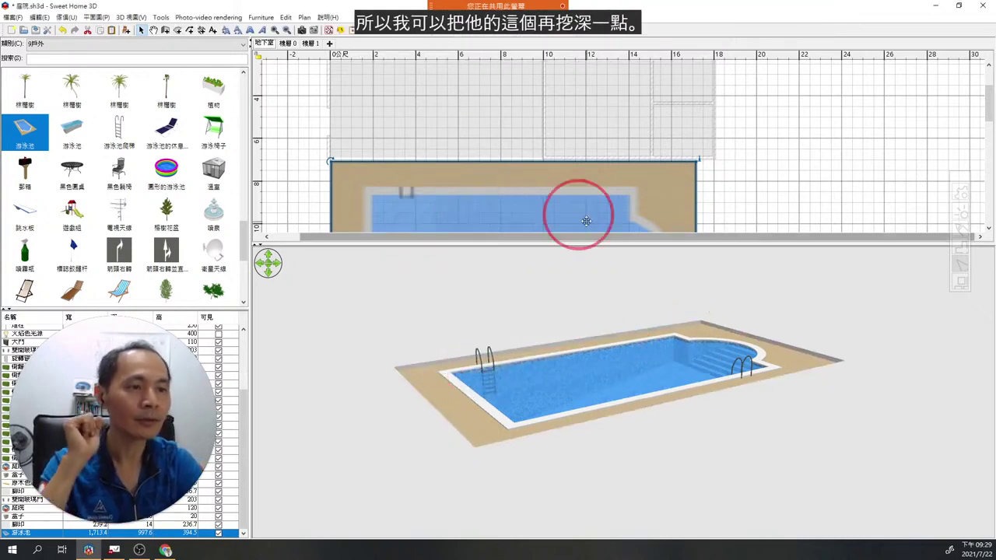
On 樓層 0, raise the swimming pool's elevation slightly so its deck sits level with the ground, and check it in 3D.
click(288, 44)
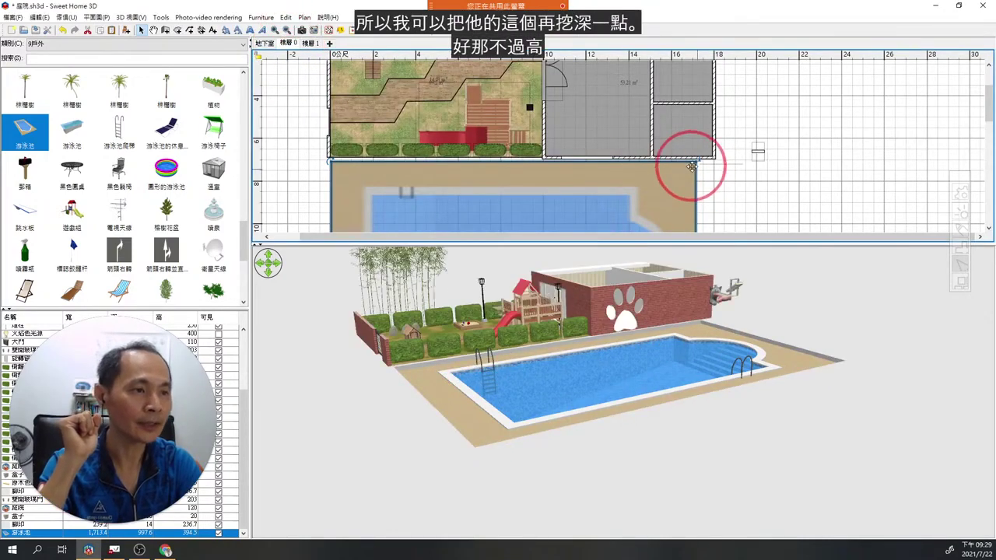
drag(698, 160, 717, 163)
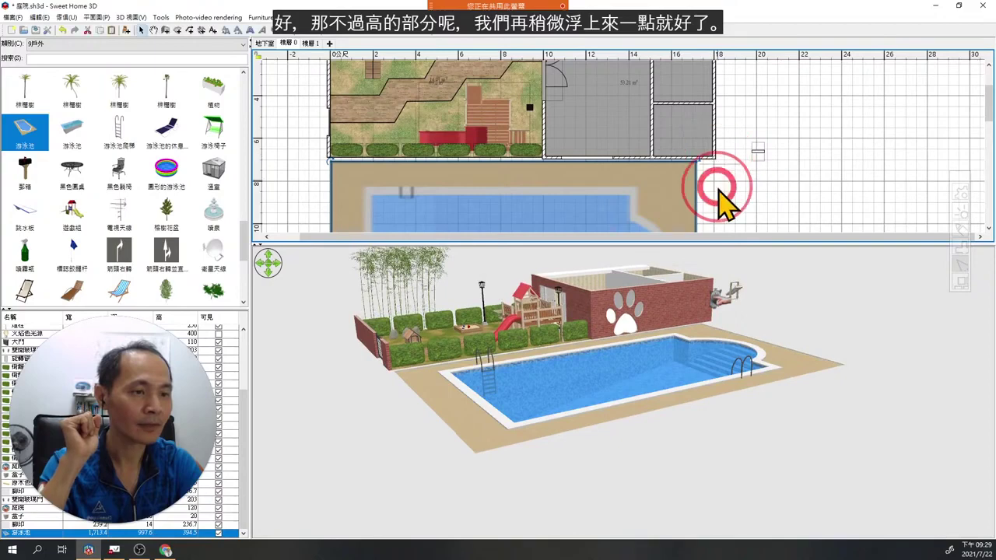
drag(695, 424, 677, 432)
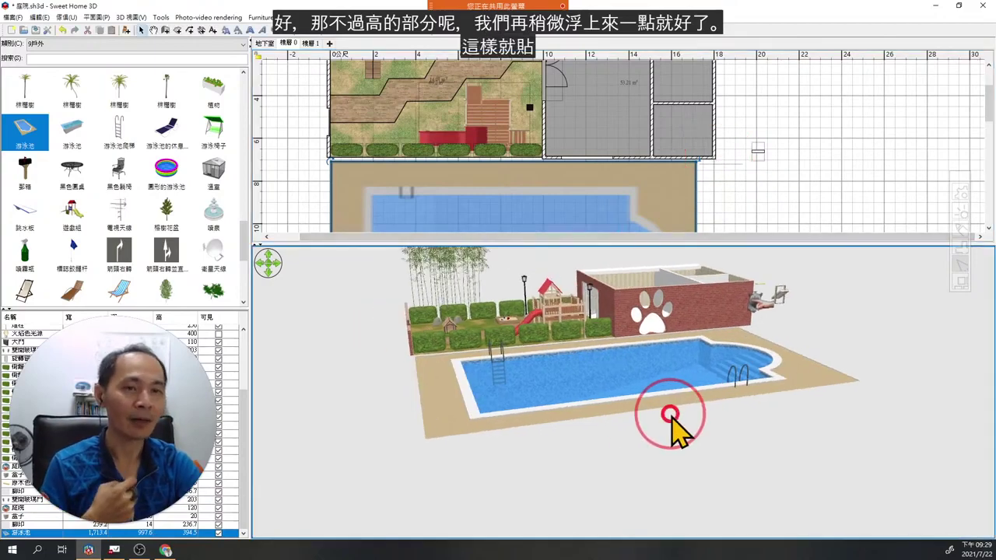
Switch to the Google Slides presentation and review the slides on storeys and basements, roof building, camera animation and maker applications.
click(491, 413)
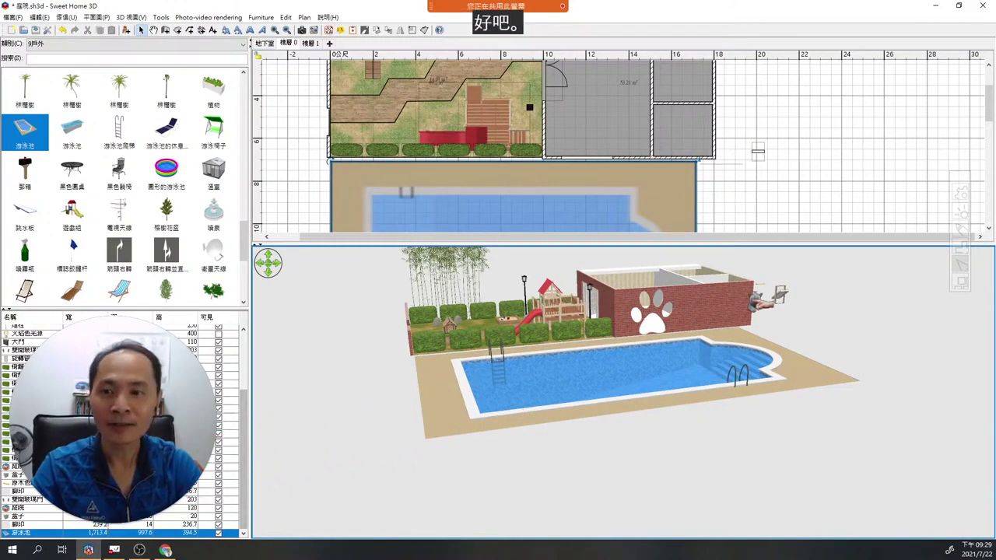
click(122, 552)
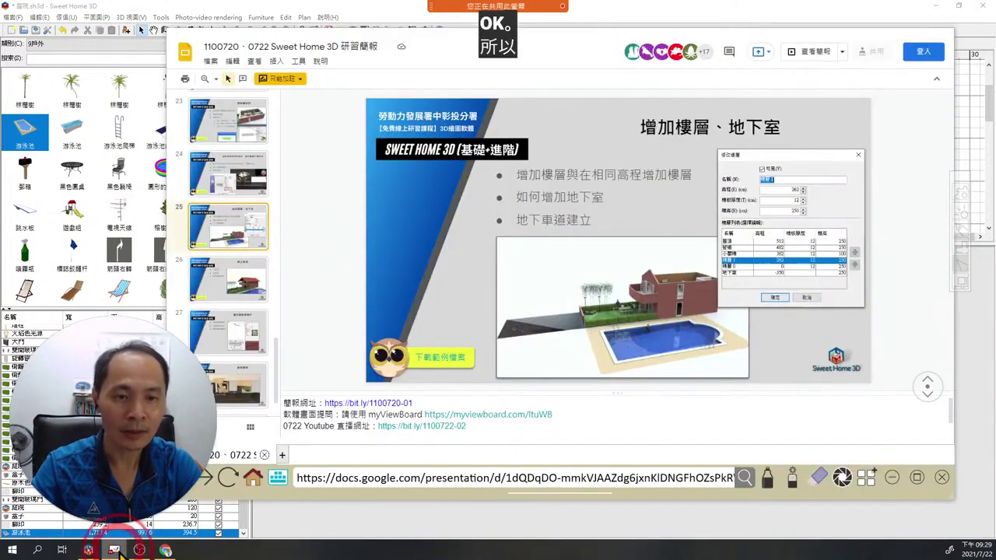
click(233, 279)
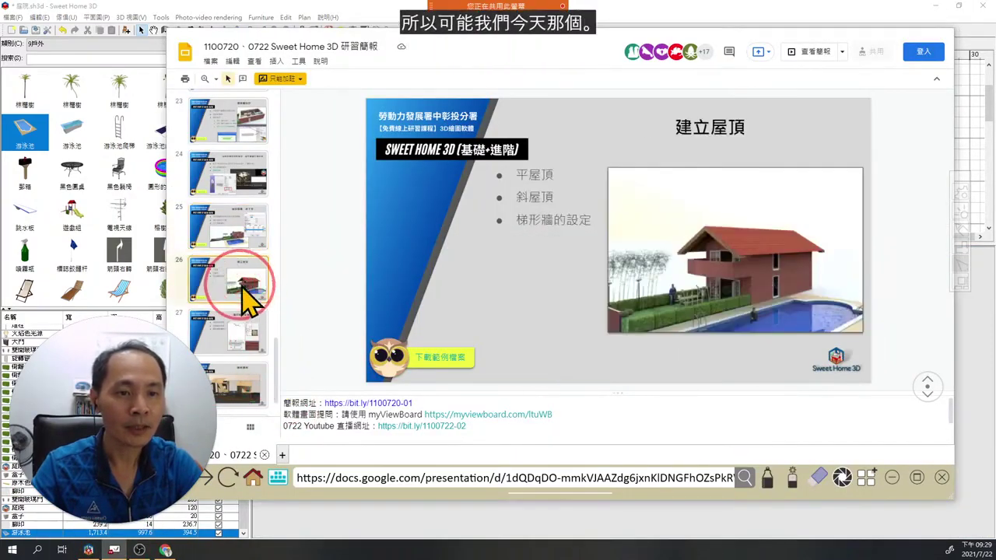
click(245, 332)
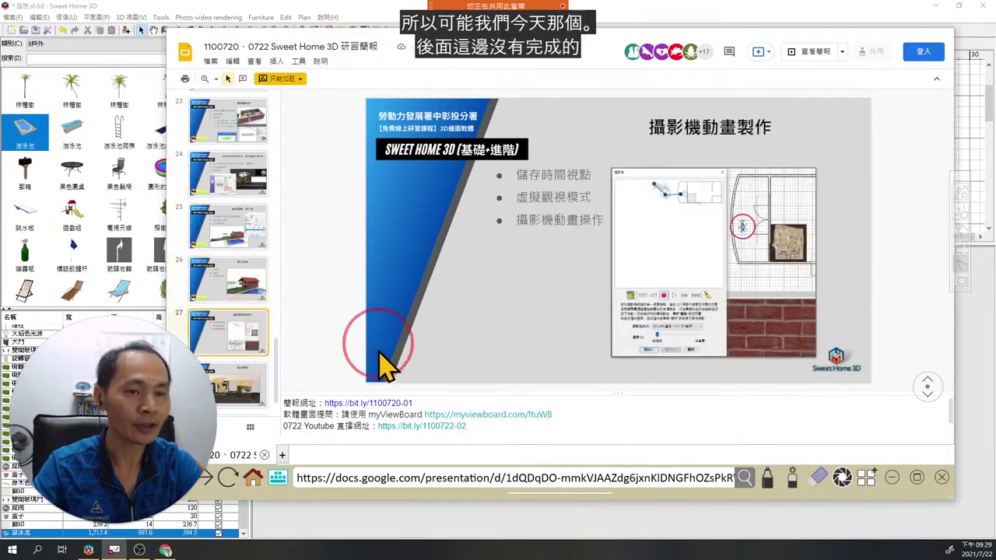
click(238, 381)
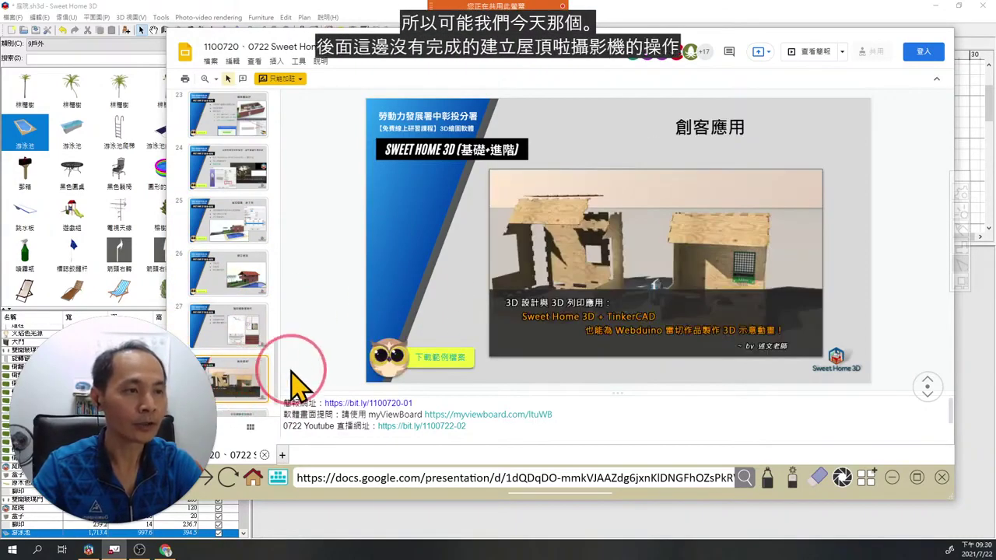
click(247, 331)
click(236, 273)
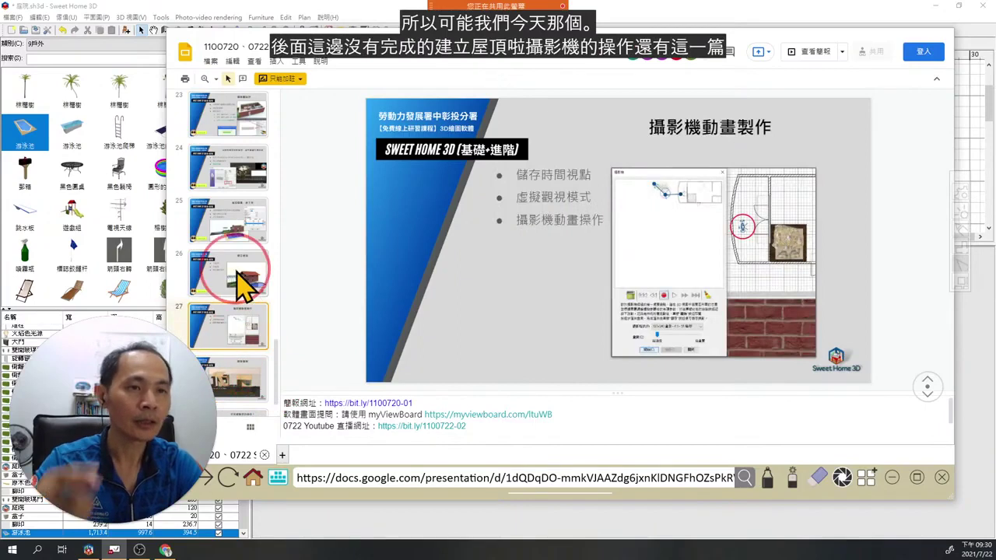
click(240, 276)
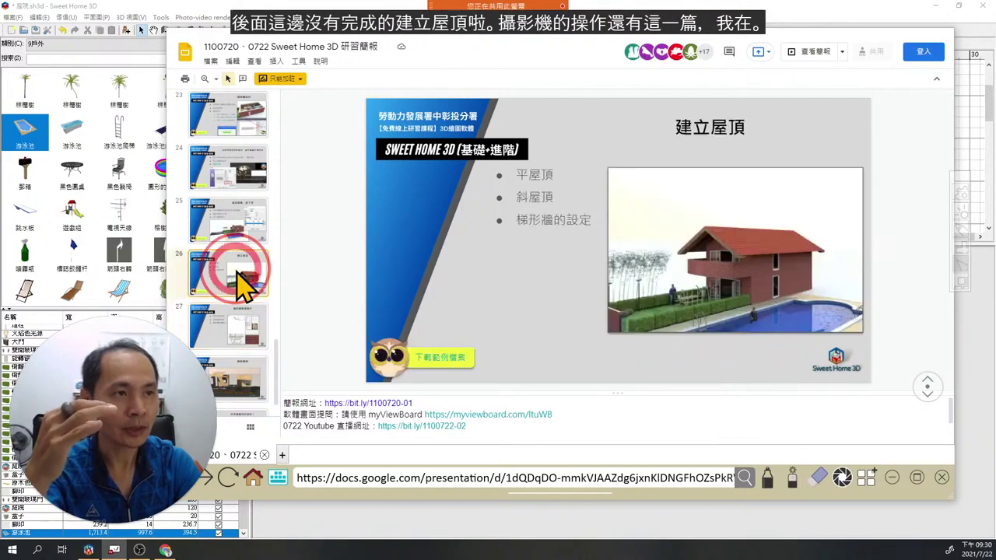
click(238, 227)
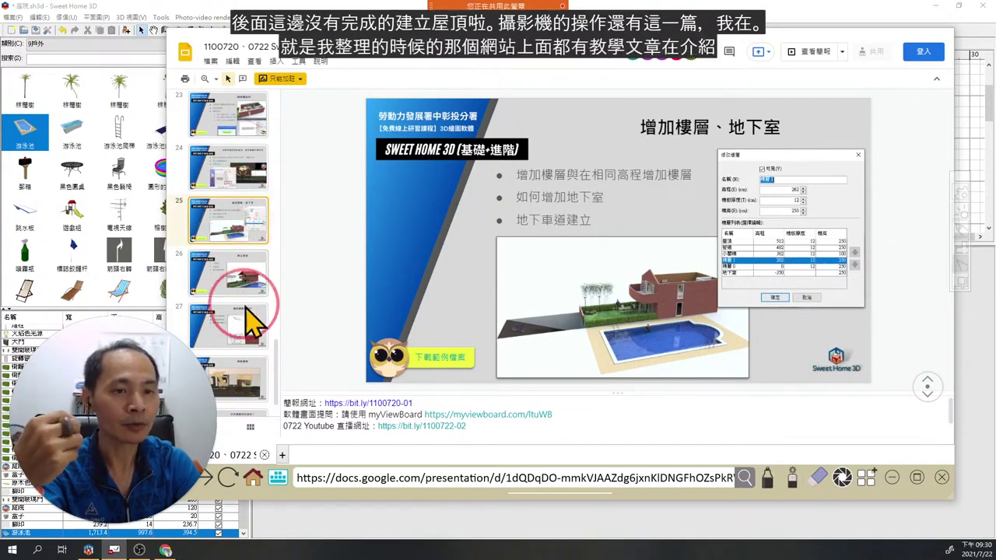
Open the closing 非常感謝您的參與 slide and copy the link address of 研習心得留言便利貼.
scroll(251, 333, down, 1)
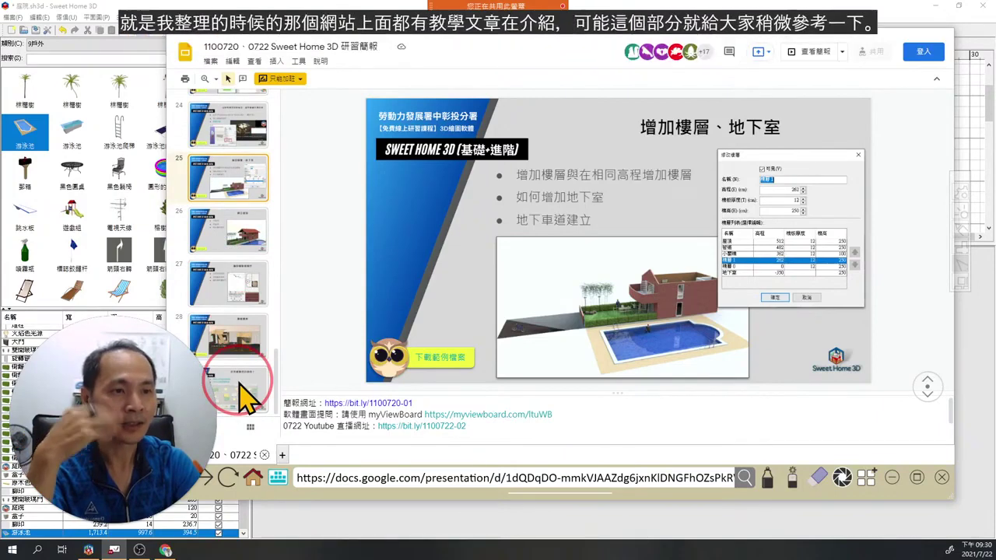
click(240, 385)
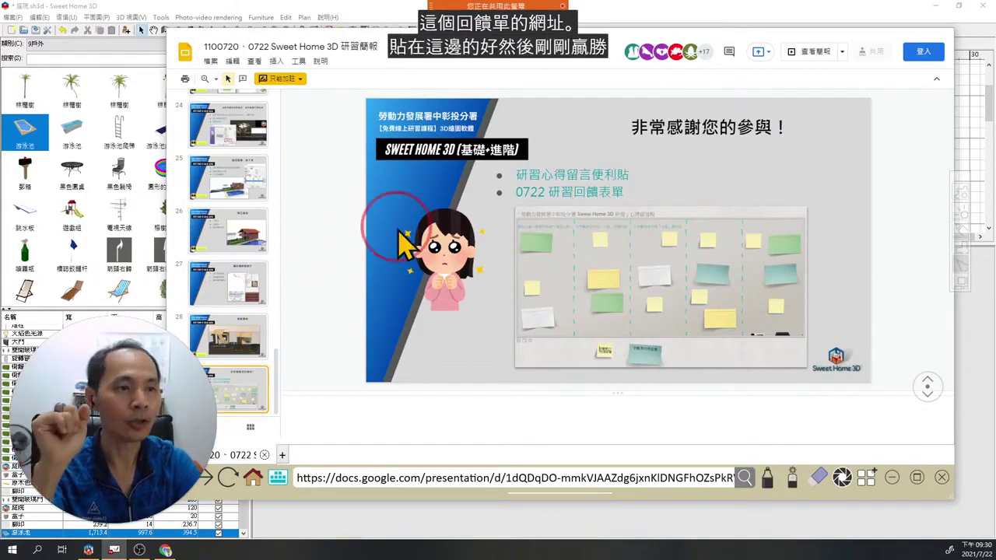
click(562, 190)
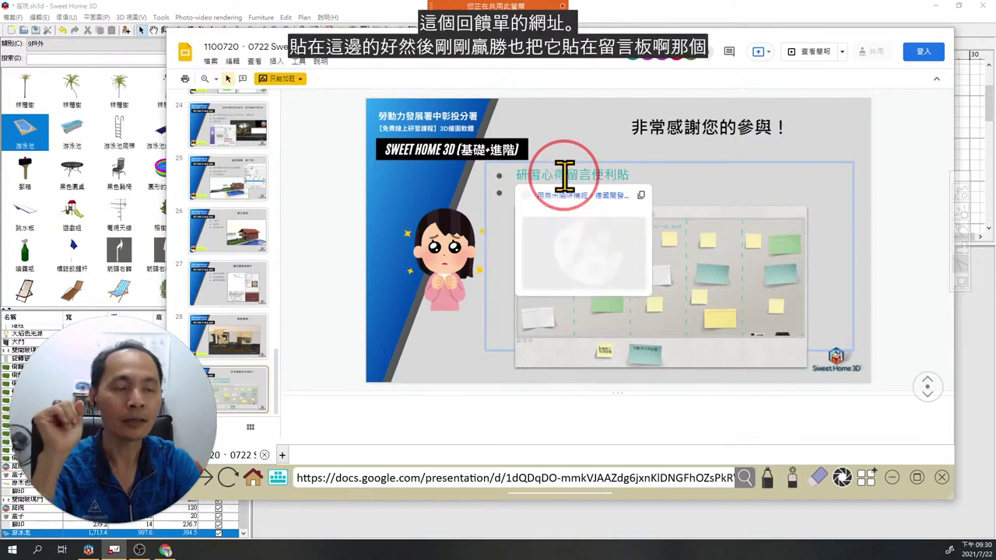
click(641, 195)
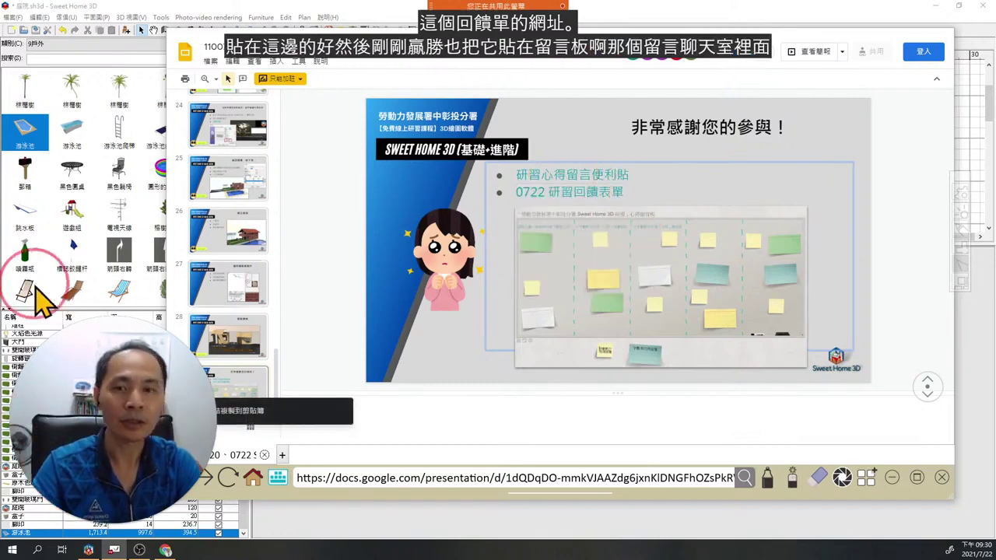